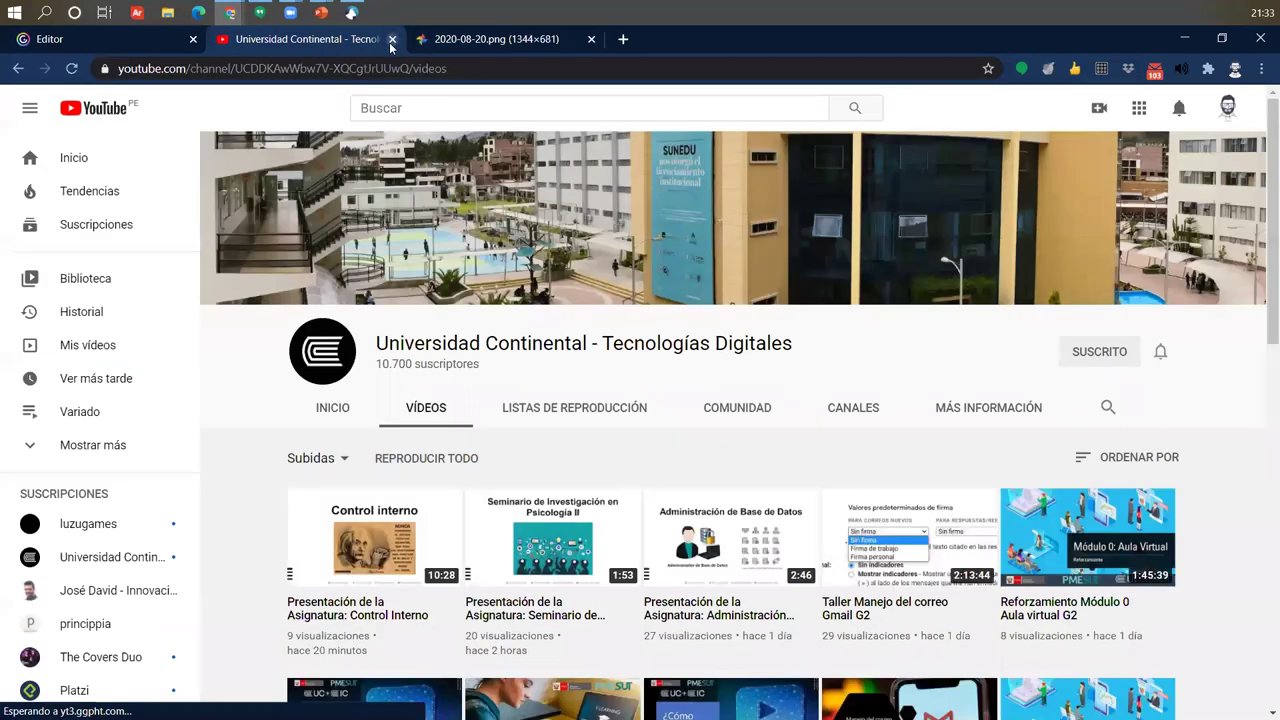
- Close the YouTube channel and image browser tabs, and move the EMPEZAR button up to just below the presenter line
click(391, 39)
click(390, 40)
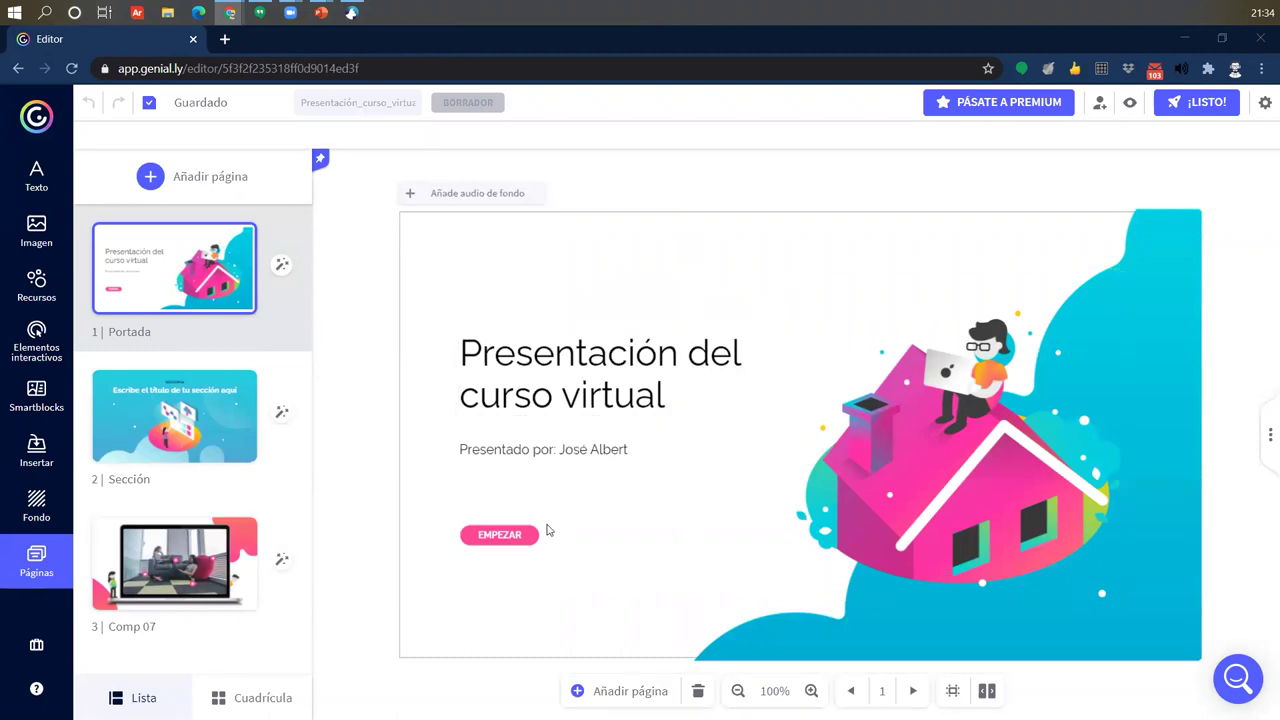
drag(484, 532, 500, 491)
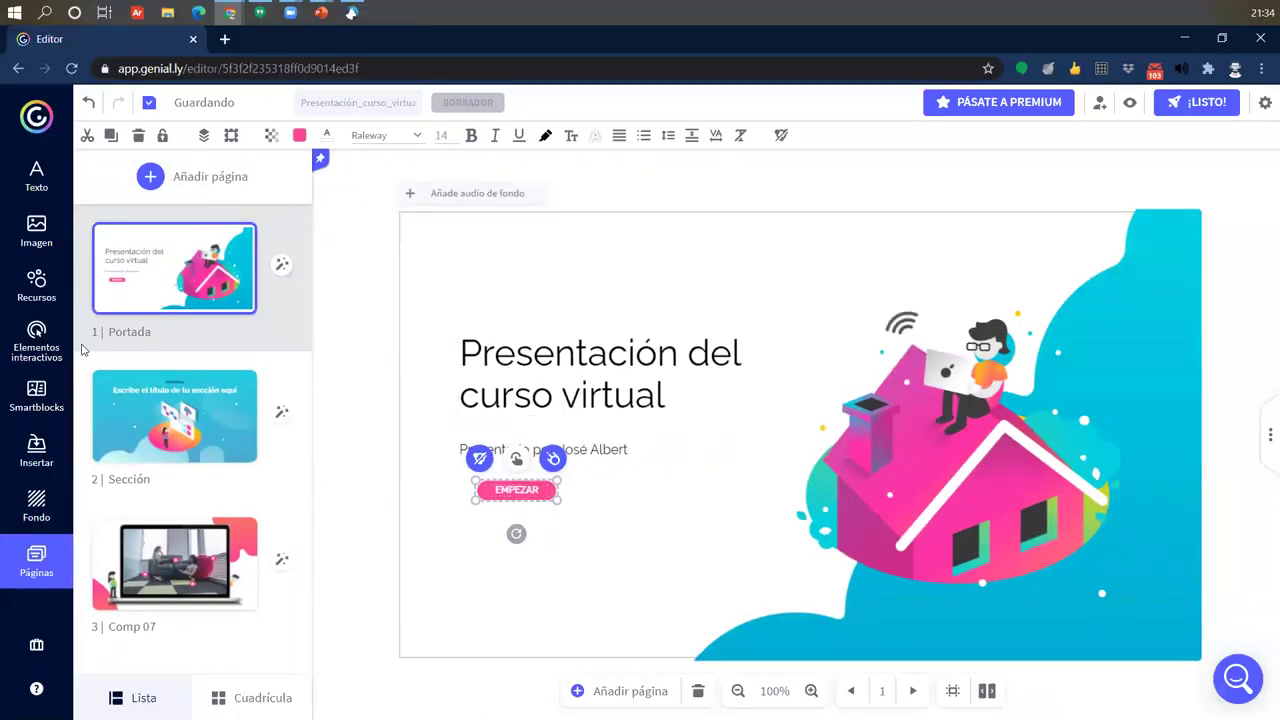
- Browse the interactive elements library, including its buttons, markers, social network icons, numbers and invisible area
click(50, 333)
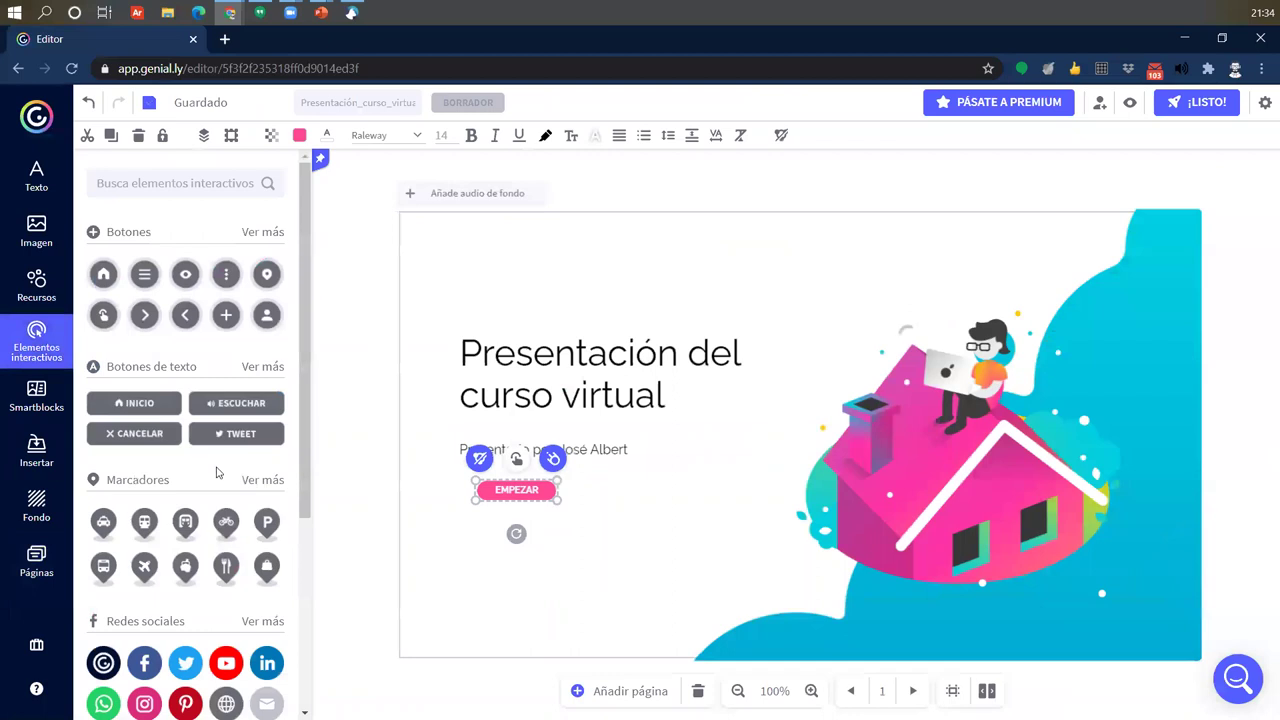
scroll(232, 400, down, 3)
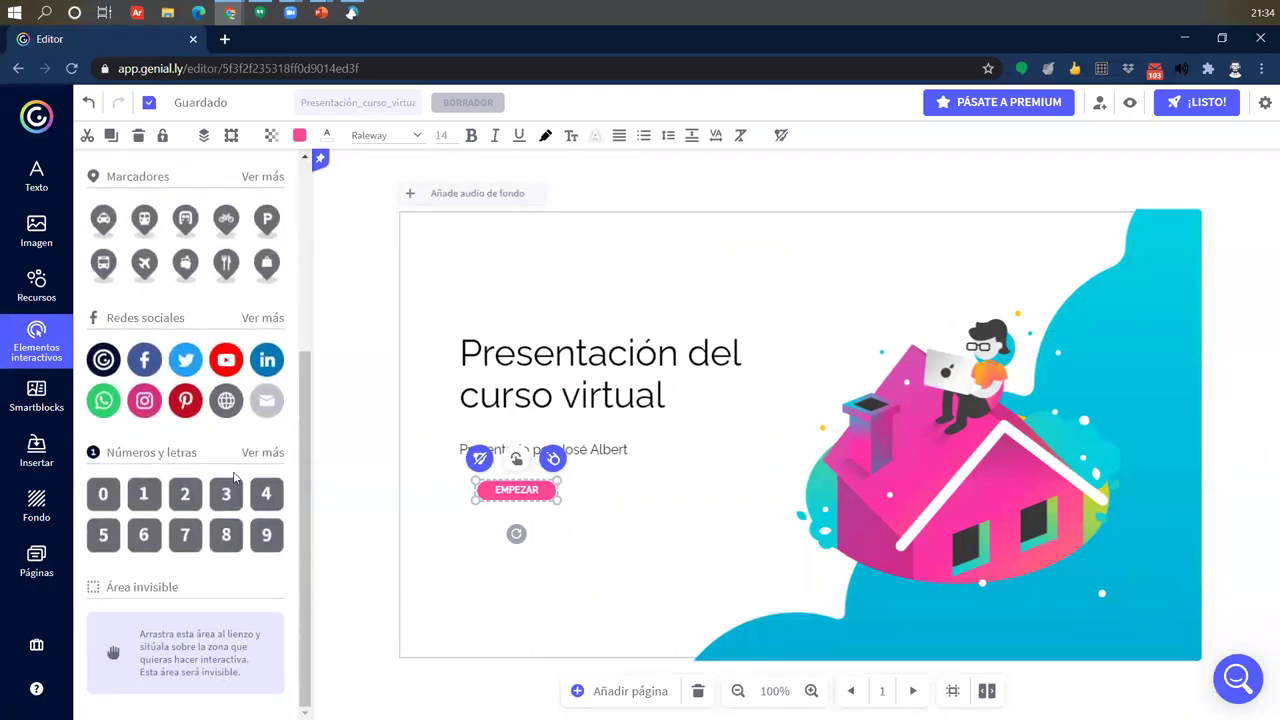
scroll(235, 480, up, 1)
scroll(235, 480, up, 2)
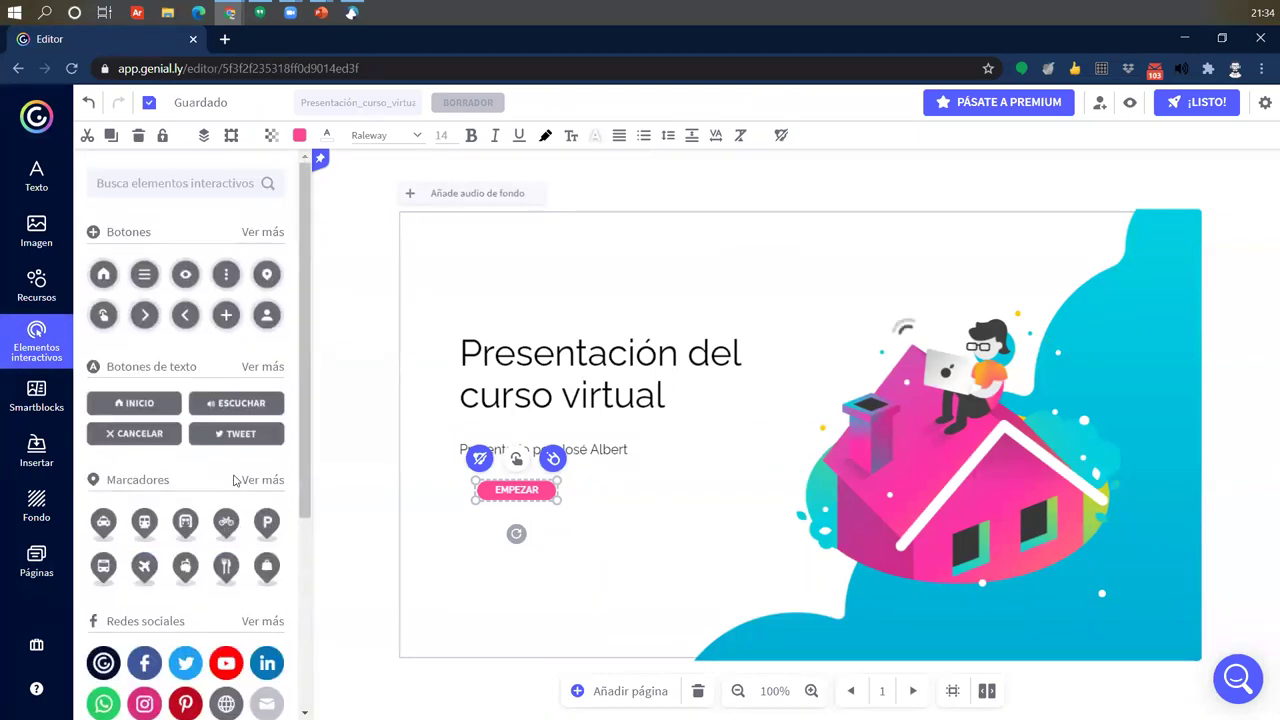
click(480, 459)
click(692, 486)
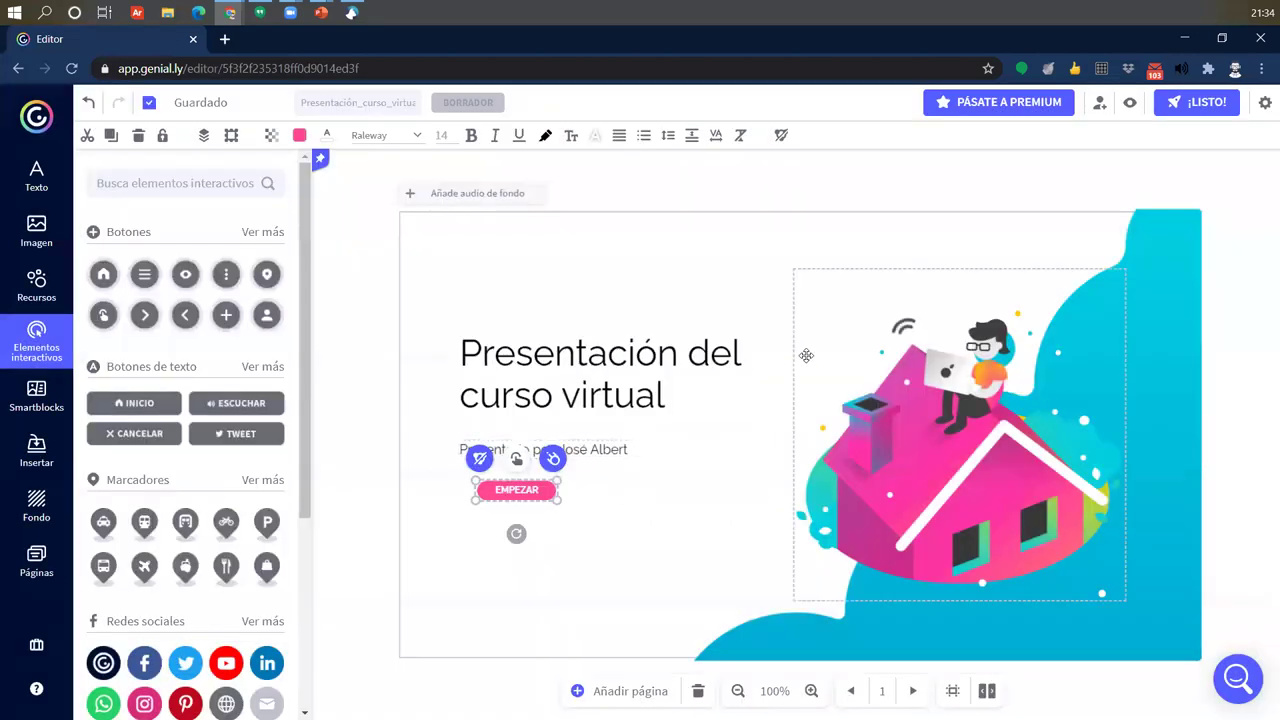
- Deselect the EMPEZAR button, preview the cover page and return to editing
click(646, 283)
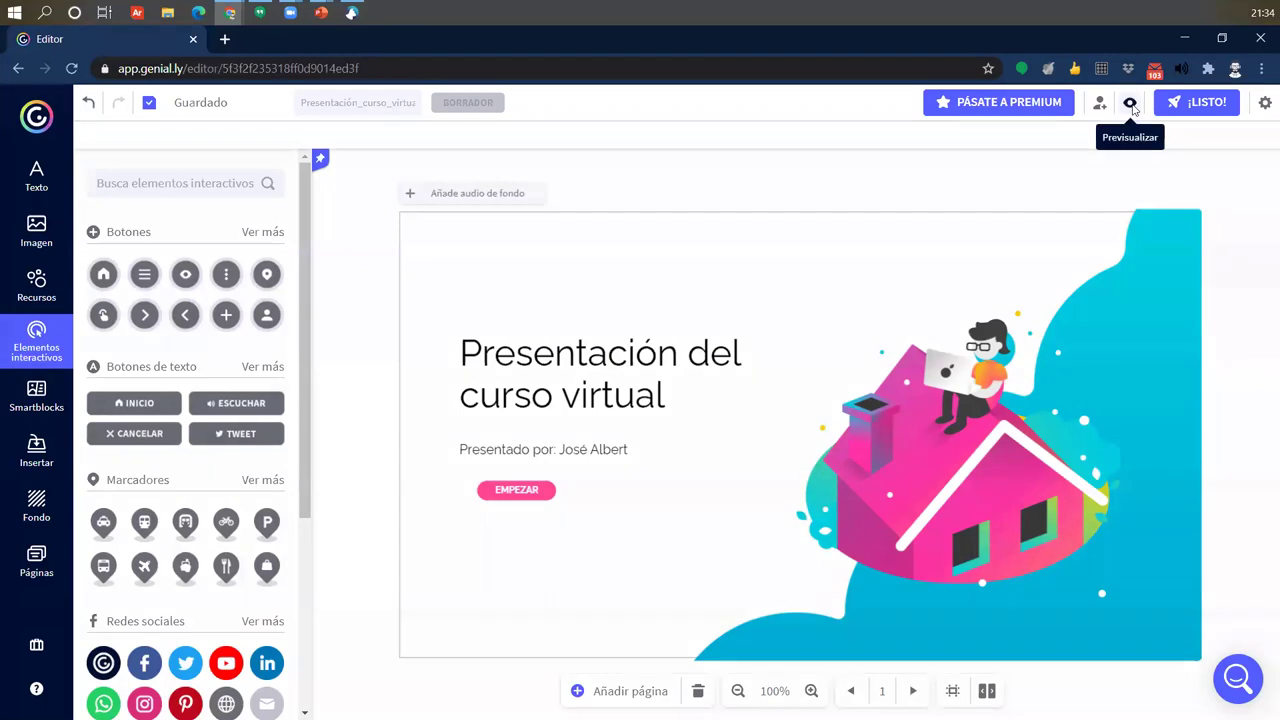
click(1111, 93)
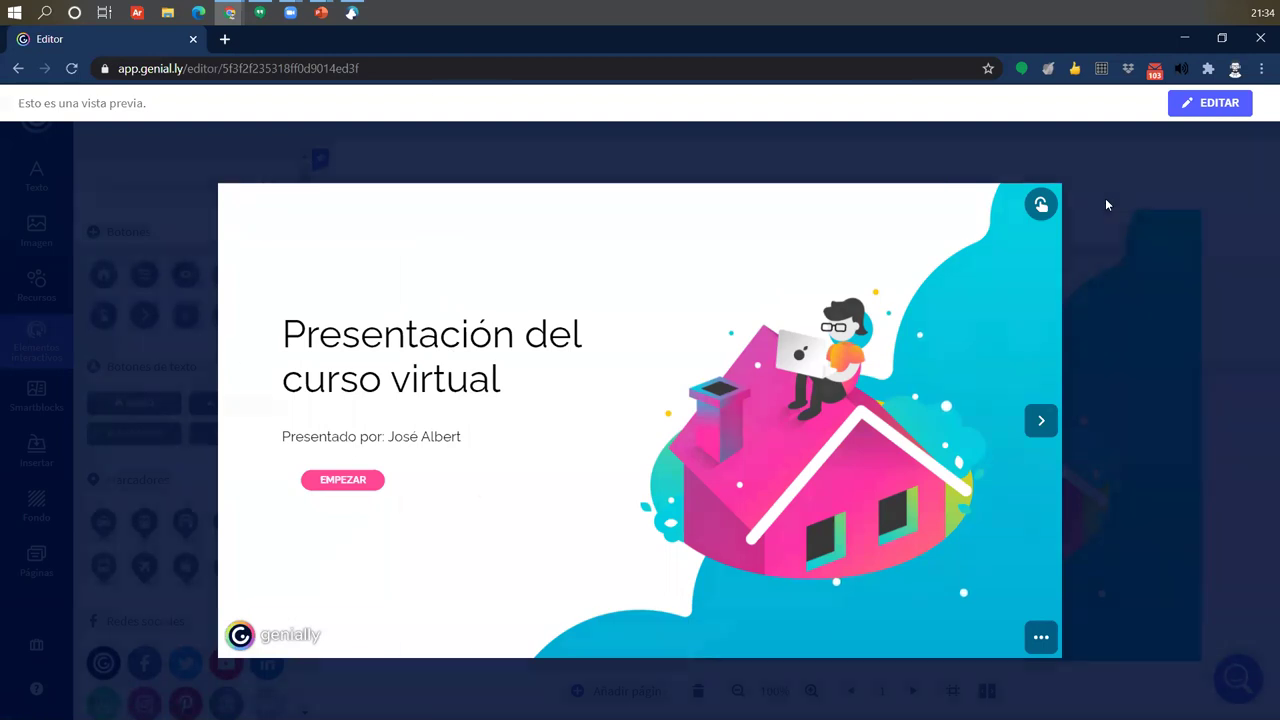
key(Escape)
- Open the title text's animation settings and mark the Entrada, Salida, Continuo and Ratón encima animation types on screen
click(681, 364)
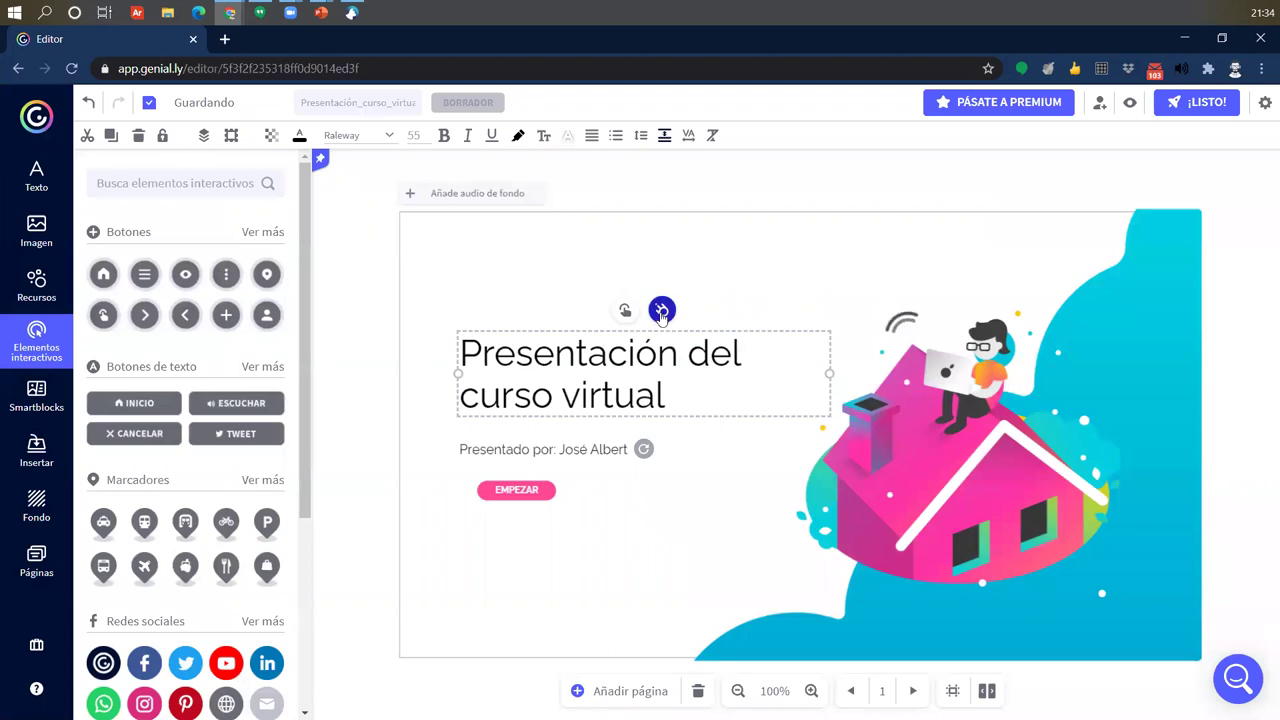
click(661, 312)
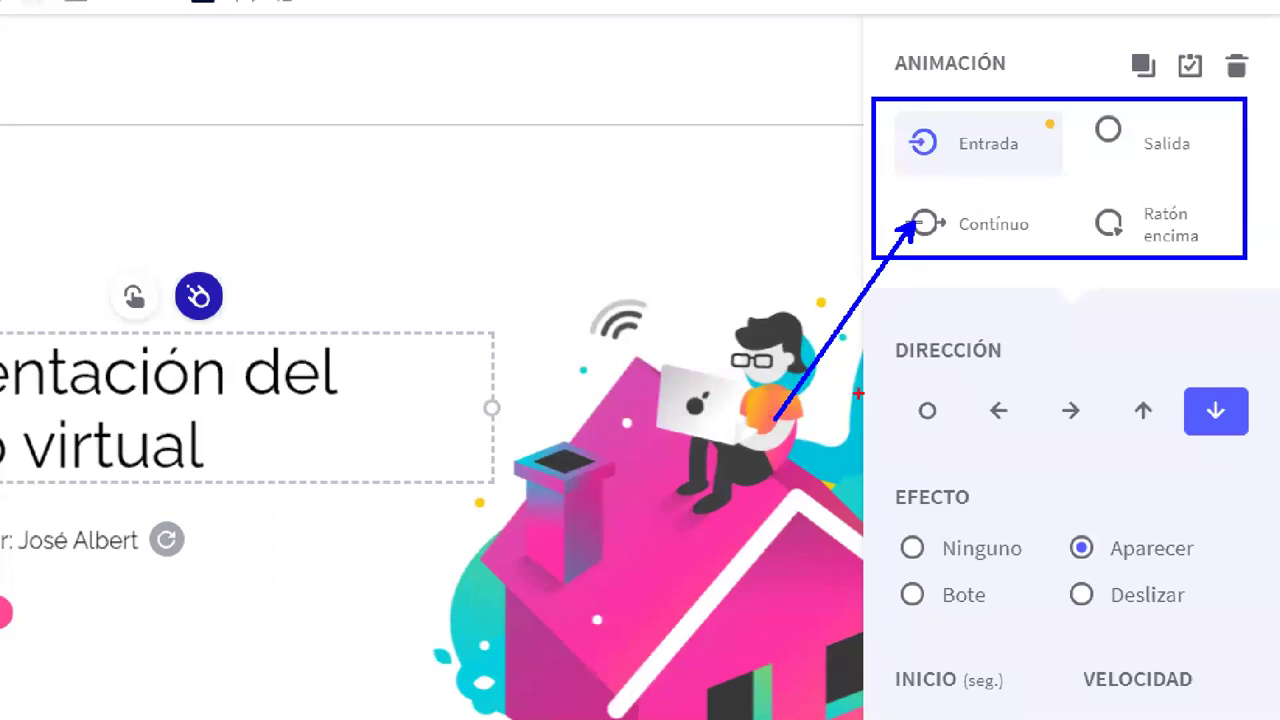
mouse_move(1018, 128)
mouse_down()
mouse_move(1024, 170)
mouse_move(1040, 112)
mouse_up()
mouse_move(1184, 124)
mouse_down()
mouse_move(1200, 126)
mouse_move(1206, 100)
mouse_up()
mouse_move(1010, 214)
mouse_down()
mouse_move(1034, 245)
mouse_move(1068, 180)
mouse_up()
mouse_move(1192, 213)
mouse_down()
mouse_move(1202, 254)
mouse_move(1218, 176)
mouse_up()
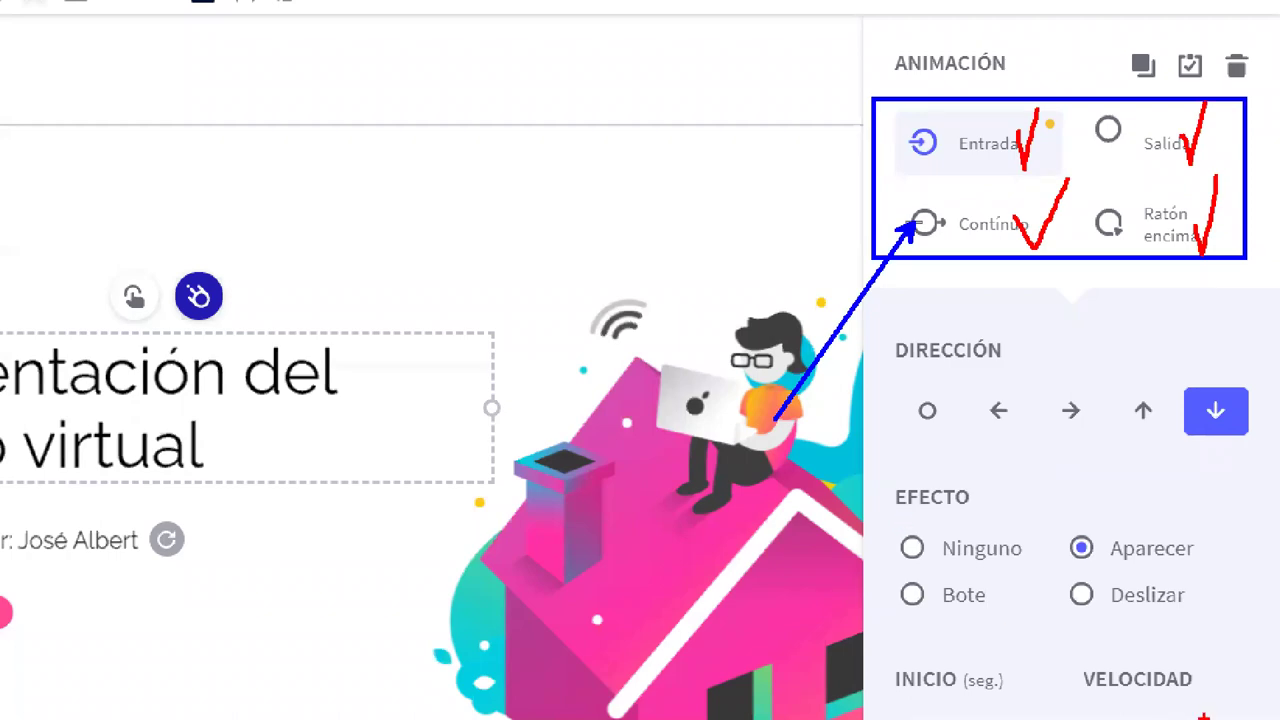
key(Escape)
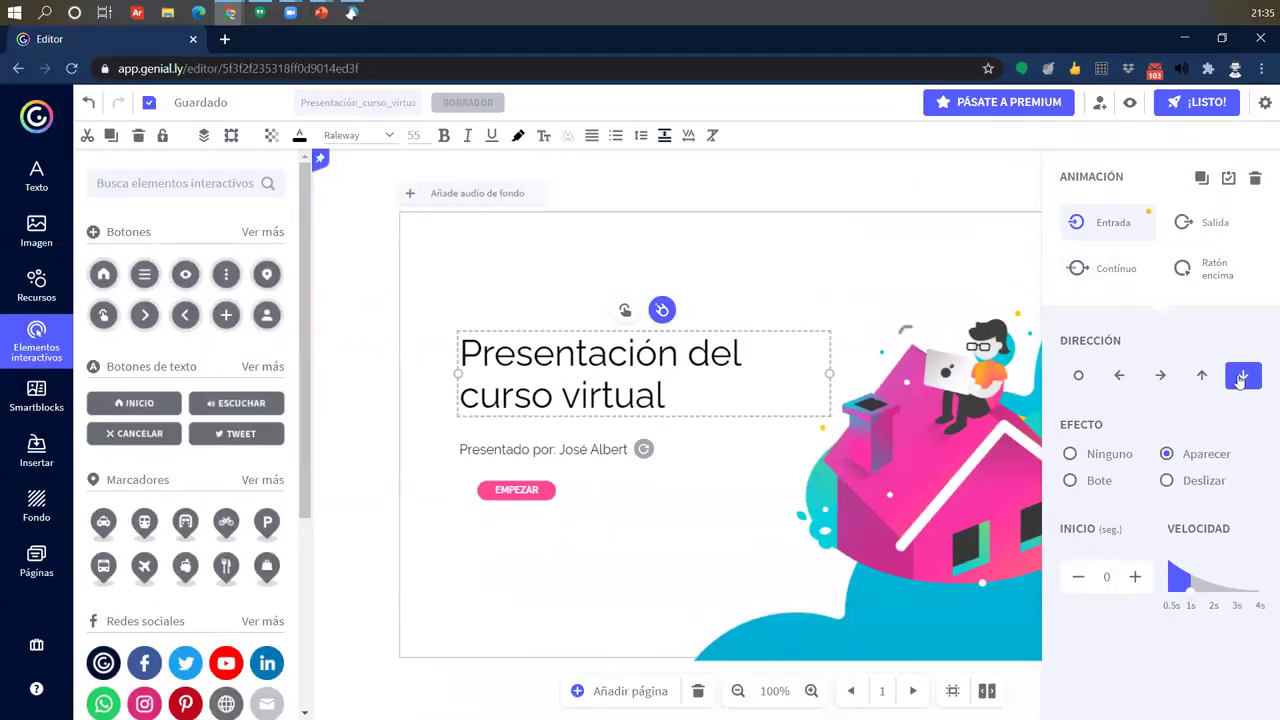
- Try the Bote entrance effect on the title and change its animation direction to rightward
click(1100, 481)
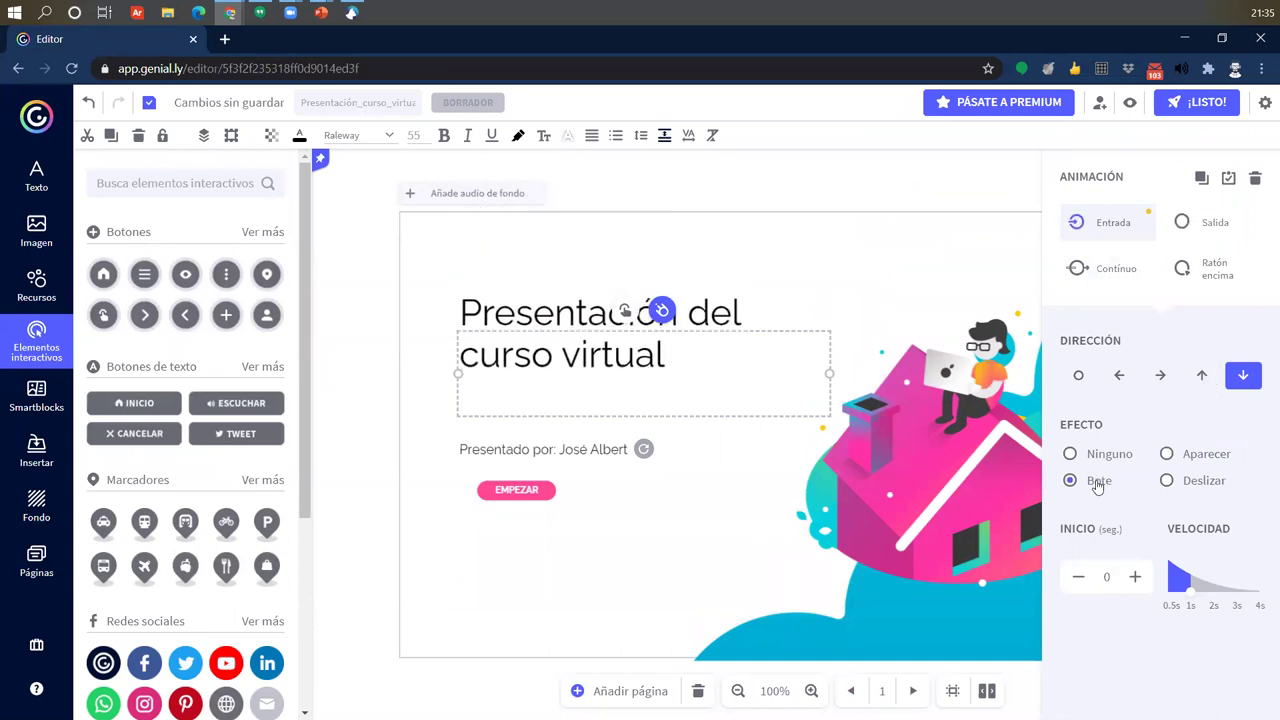
click(1160, 375)
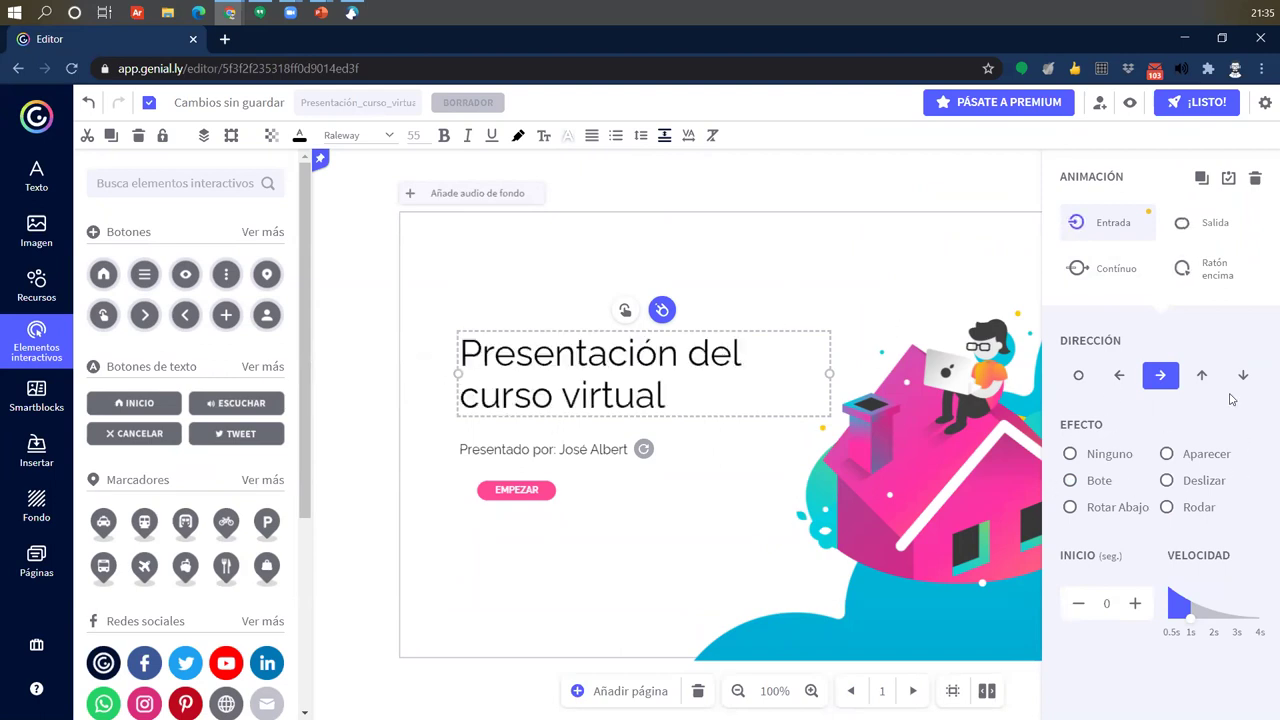
- Try upward and rightward rotating entrances on the presenter line, and set it to a downward Bote entrance
click(560, 449)
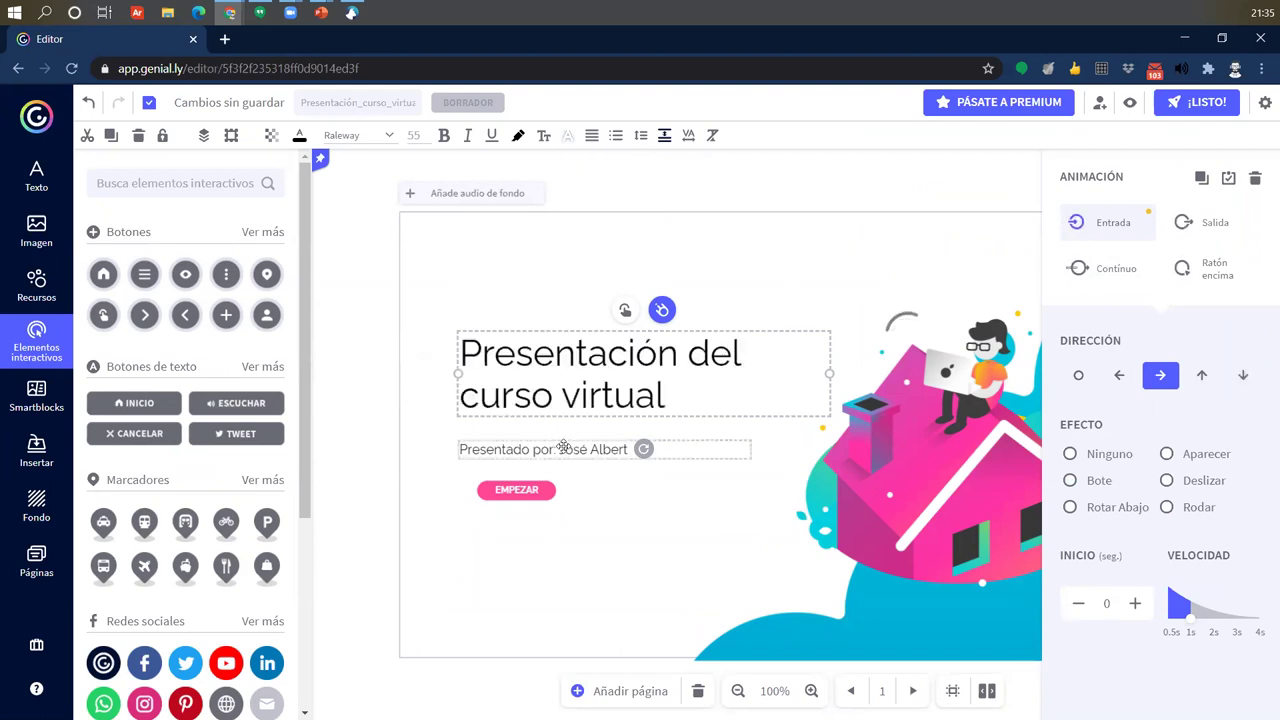
click(1138, 512)
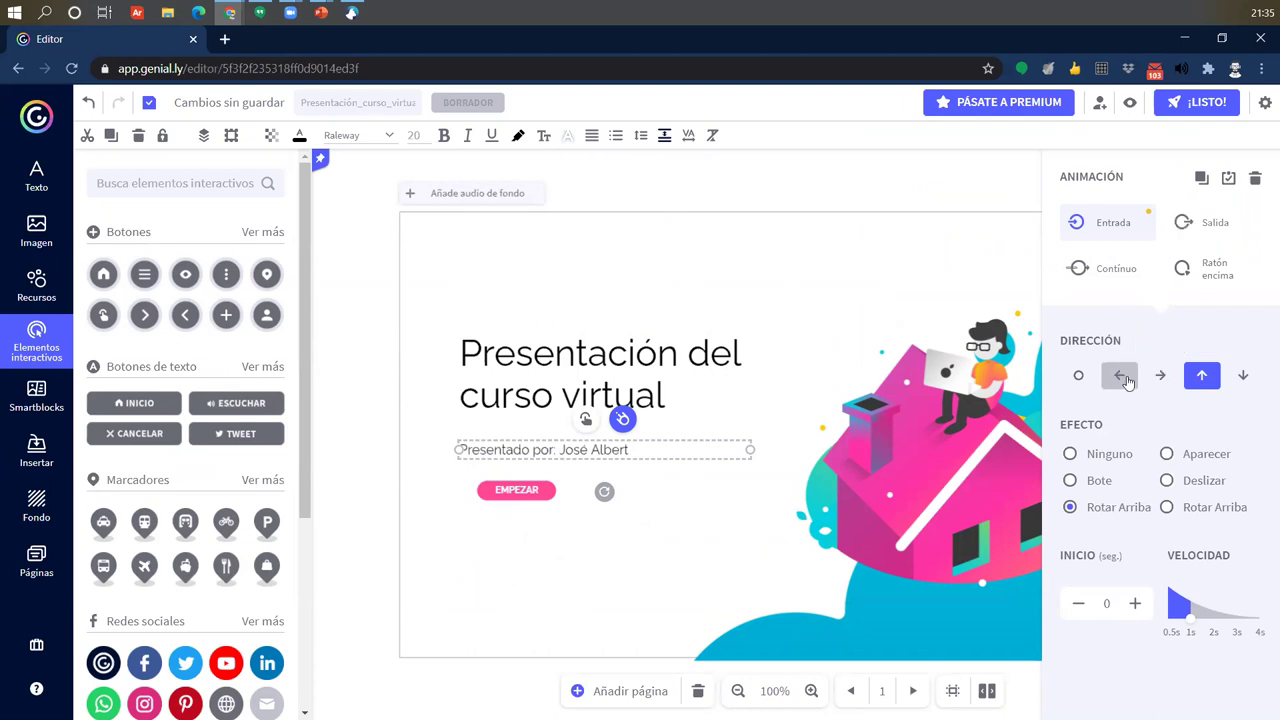
click(1159, 377)
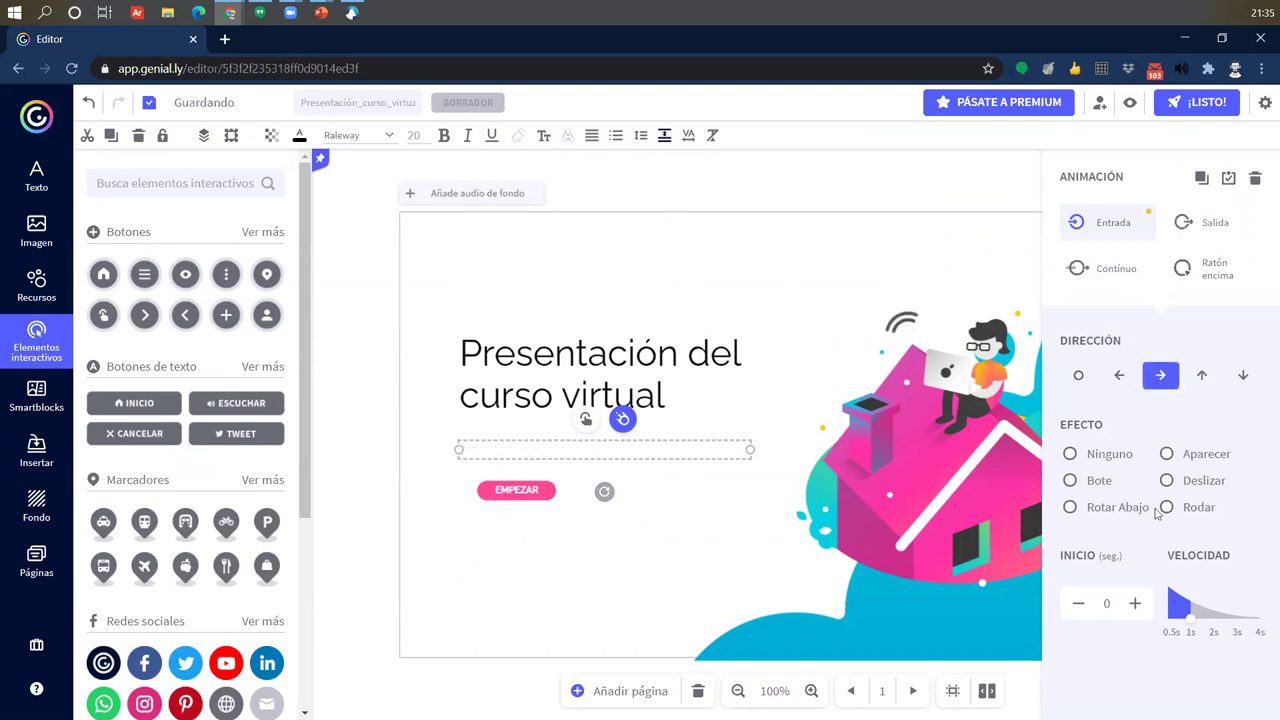
click(1070, 508)
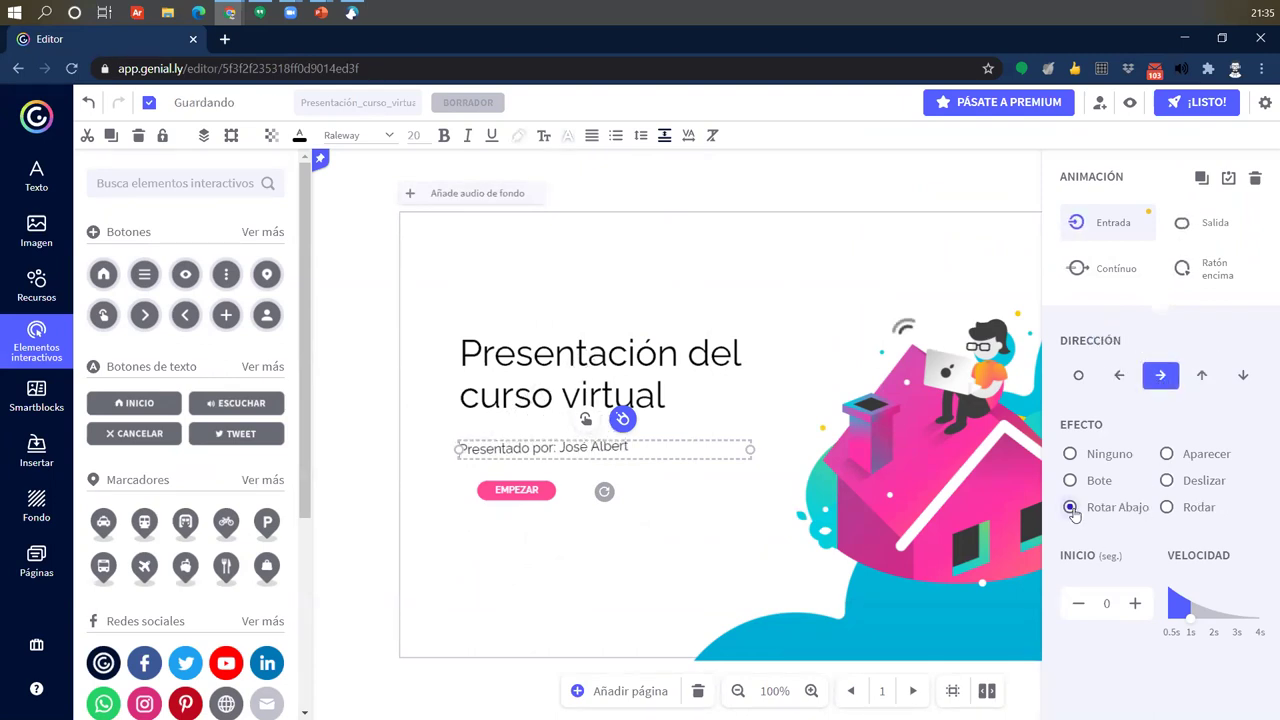
click(1241, 375)
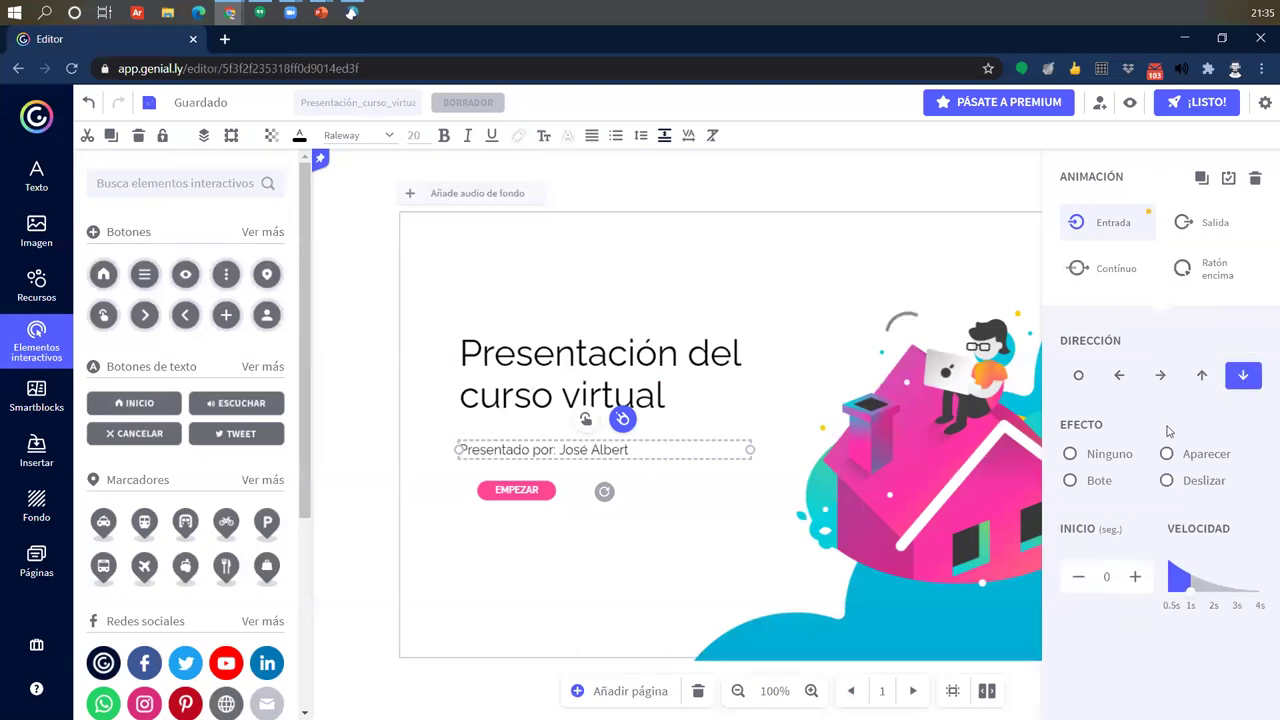
click(1090, 480)
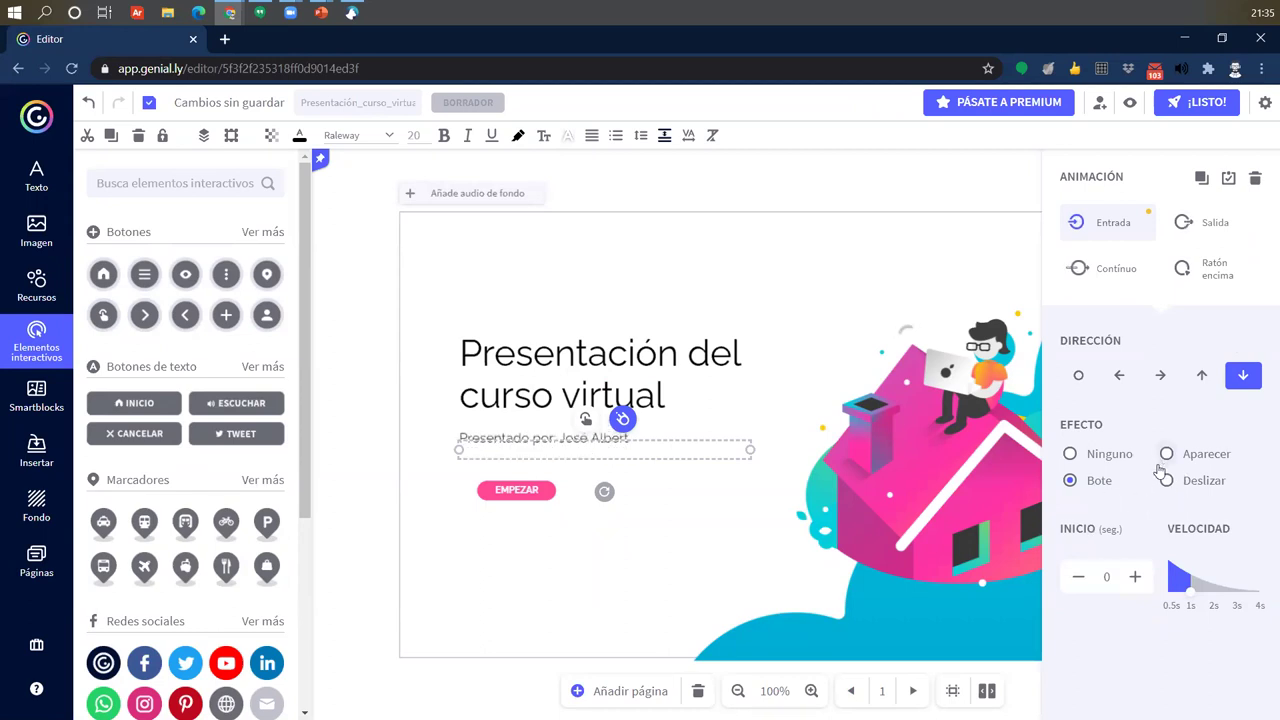
- Apply the Destello effect as a continuous animation to the presenter line and close its animation settings
click(1136, 274)
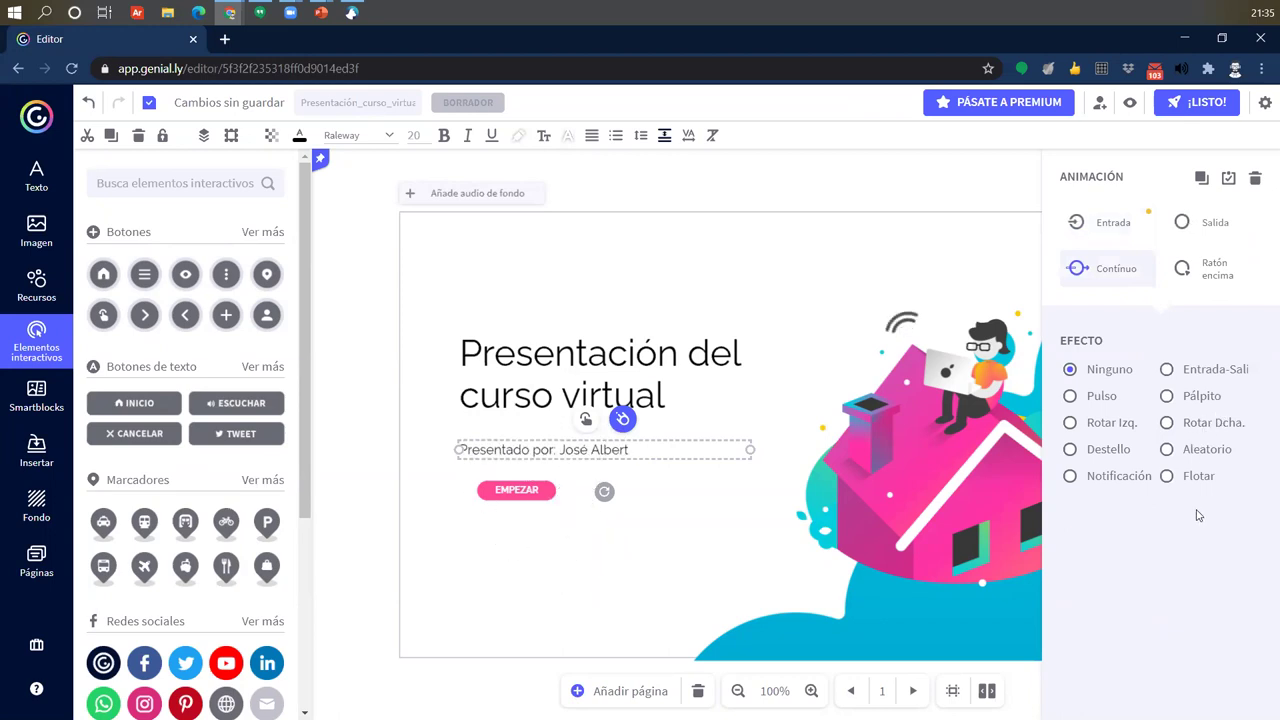
click(1107, 450)
click(947, 199)
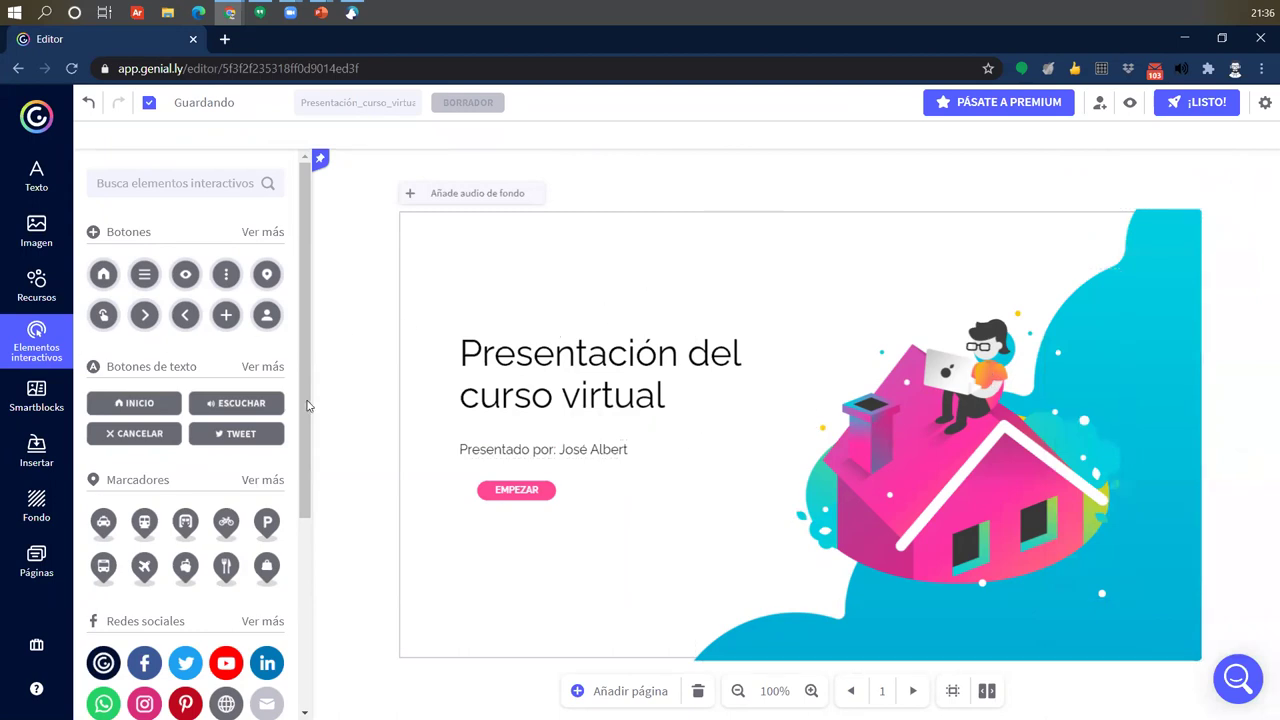
- Retype the accented letter in the presenter's name on the cover and bring back the page list
click(40, 172)
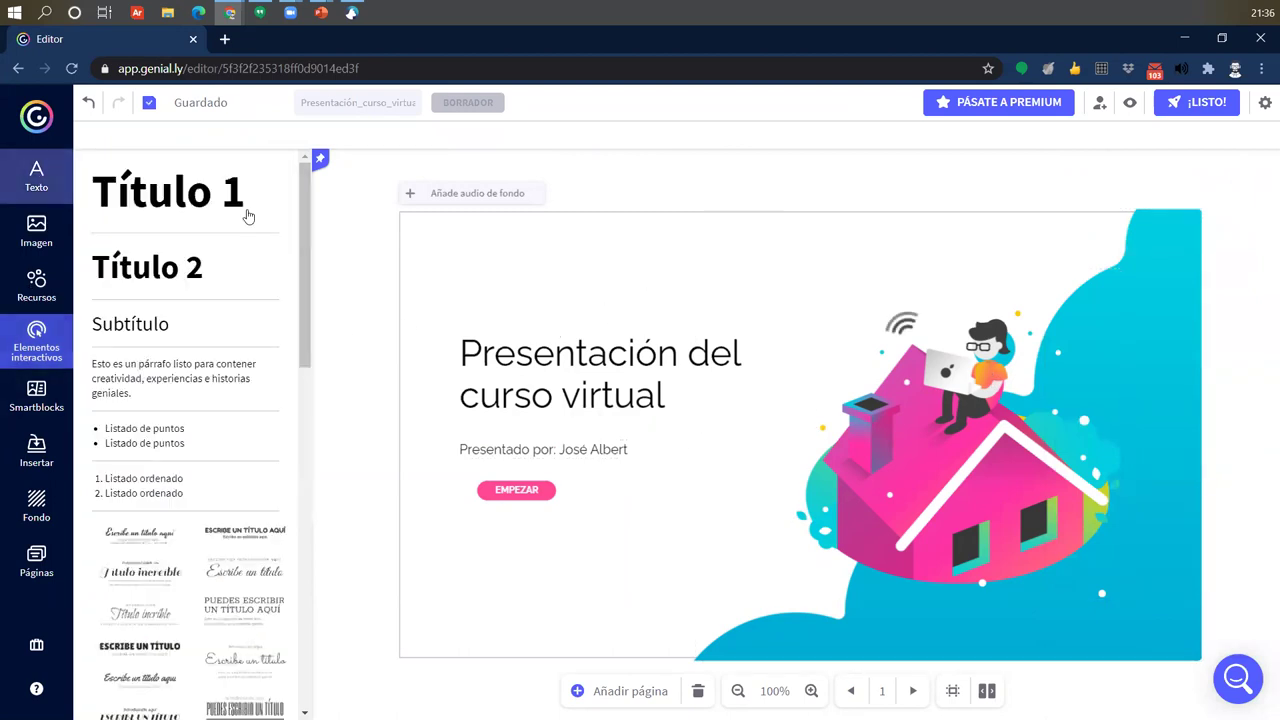
click(628, 356)
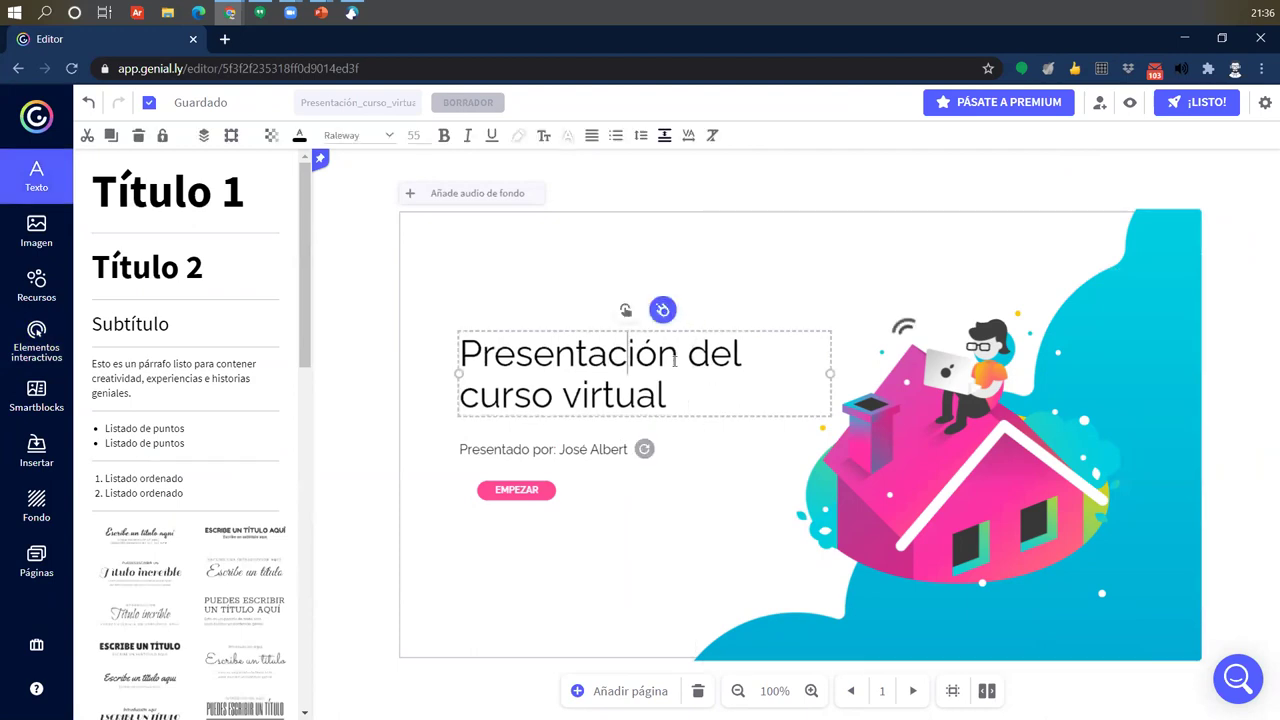
click(596, 458)
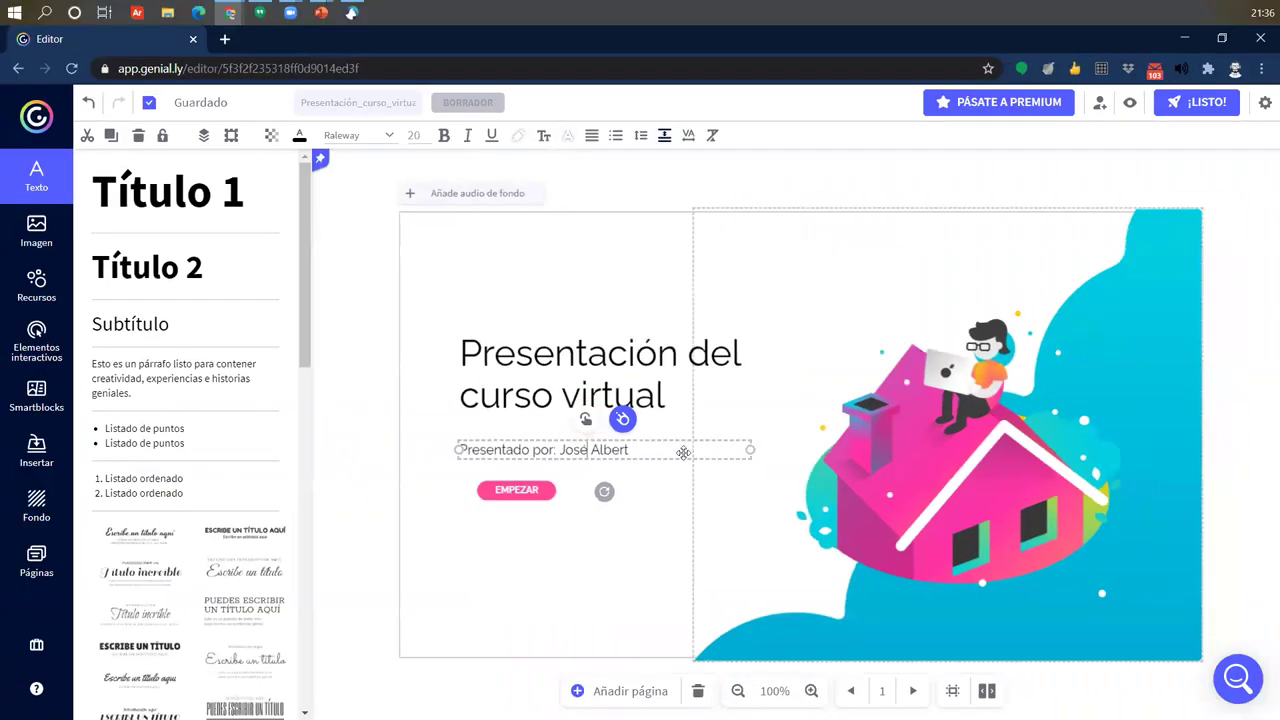
click(36, 566)
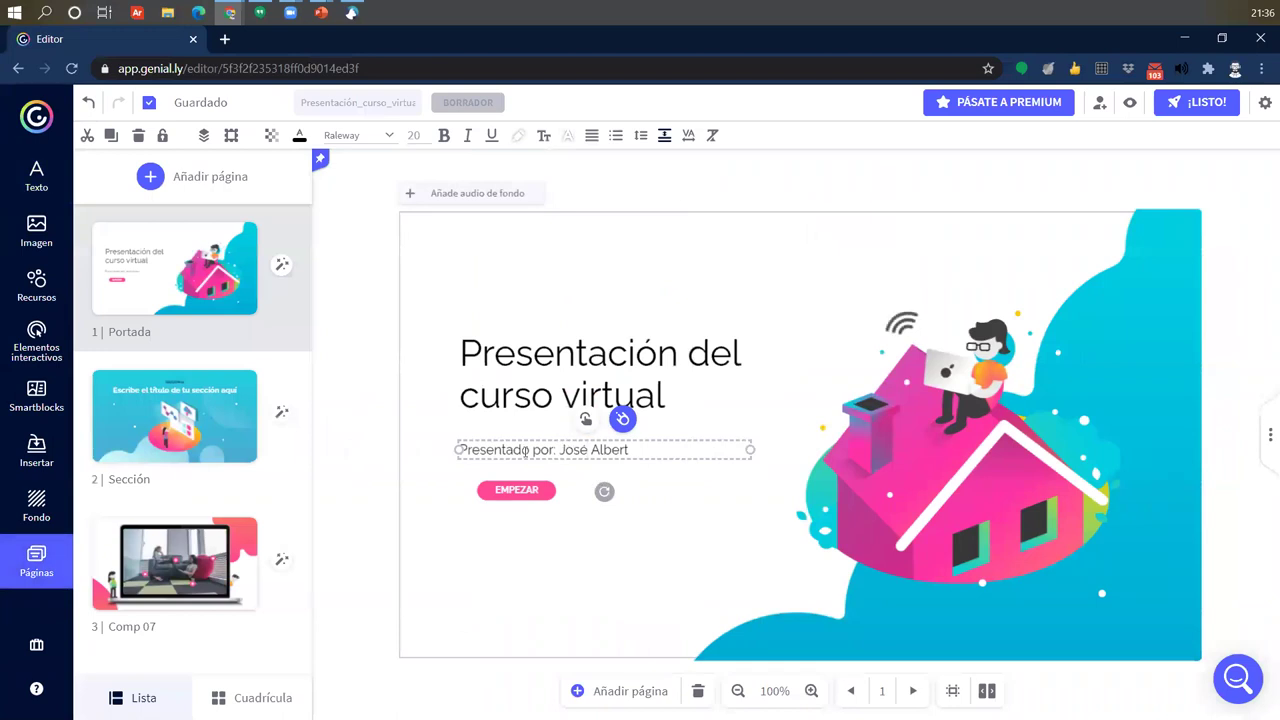
key(BackSpace)
text(é)
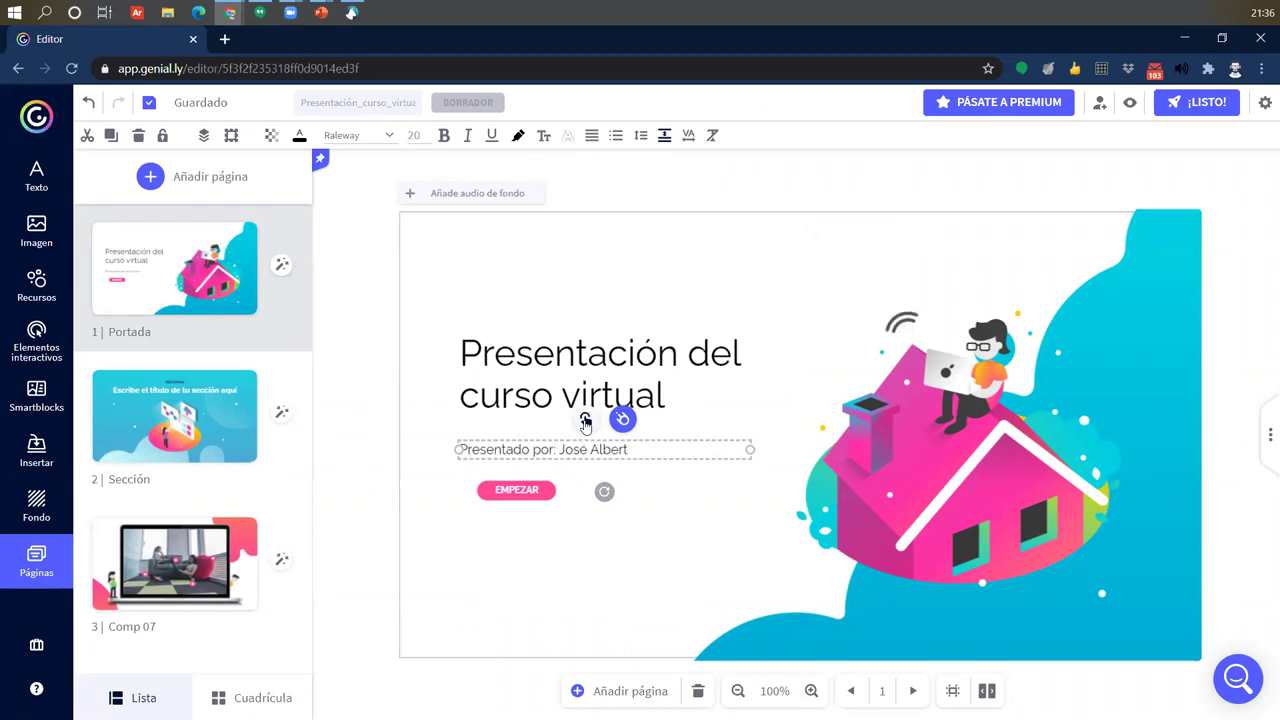
- Review the presenter line's interactivity types, marking Etiqueta, Ventana, Ir a página and Enlace on screen, and close the selection
click(622, 418)
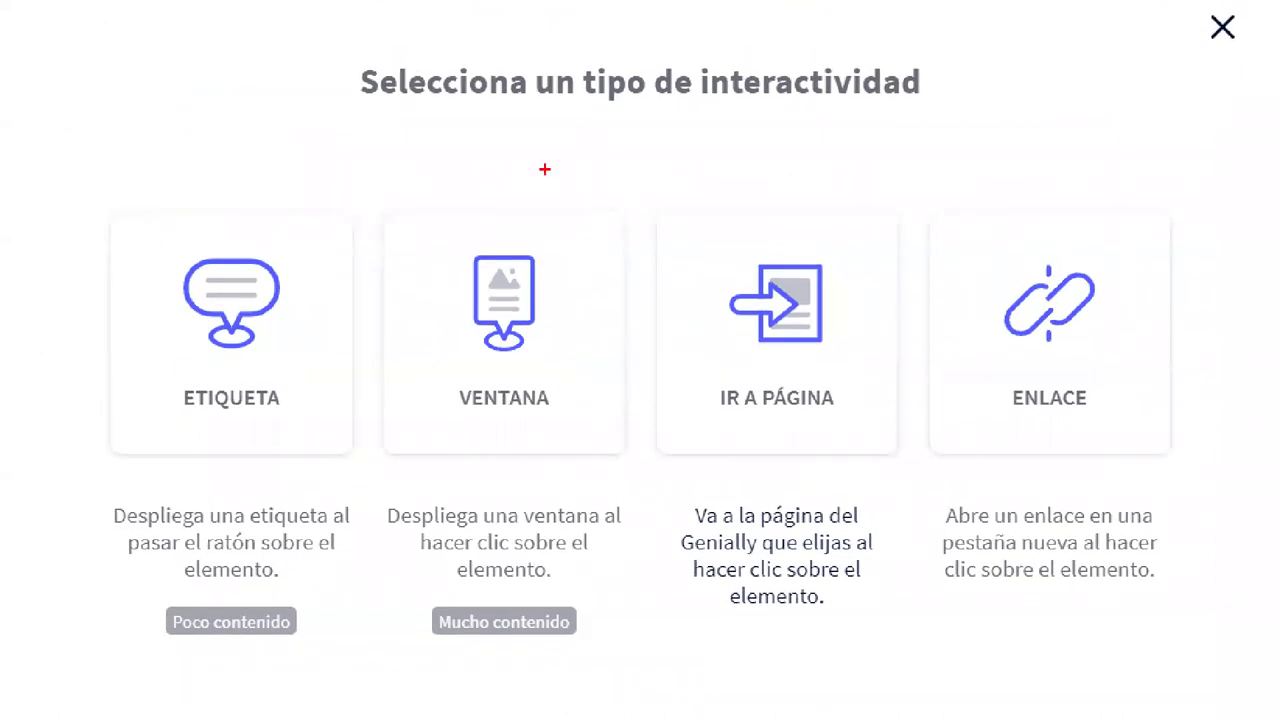
mouse_move(320, 43)
mouse_down()
mouse_move(968, 110)
mouse_move(1042, 157)
mouse_up()
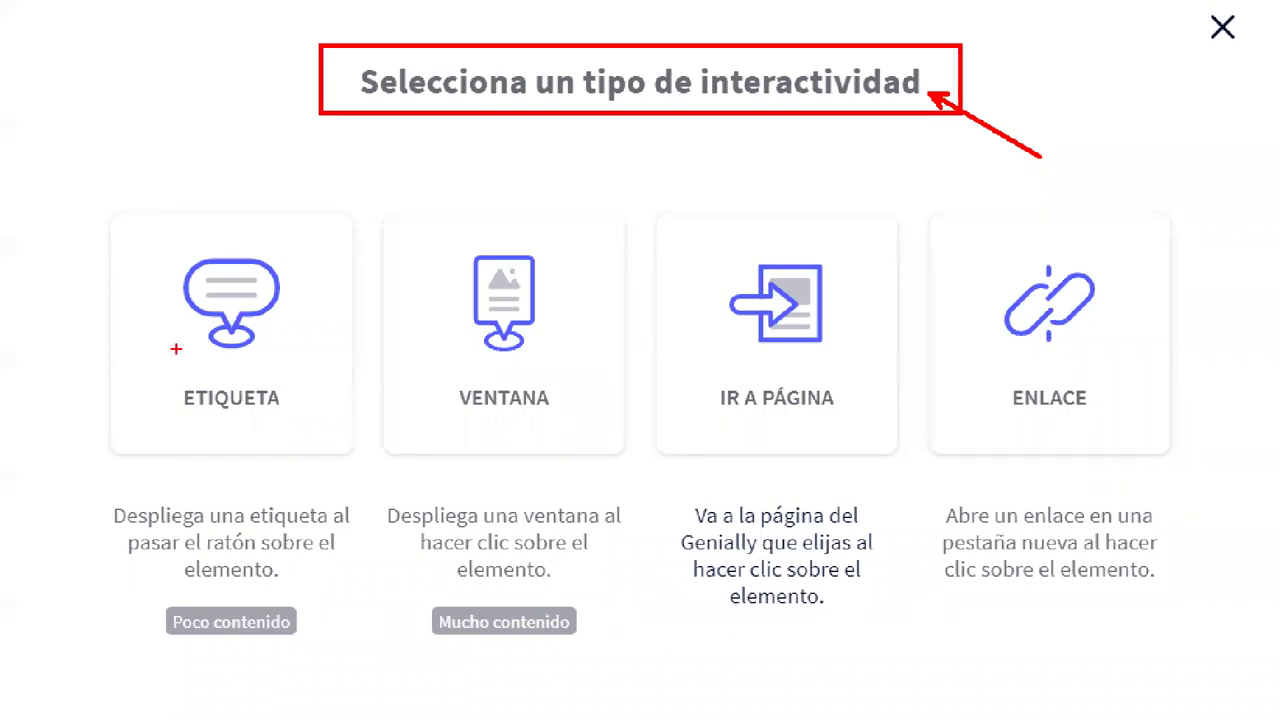
mouse_move(60, 180)
mouse_down()
mouse_move(403, 491)
mouse_move(395, 645)
mouse_move(365, 670)
mouse_up()
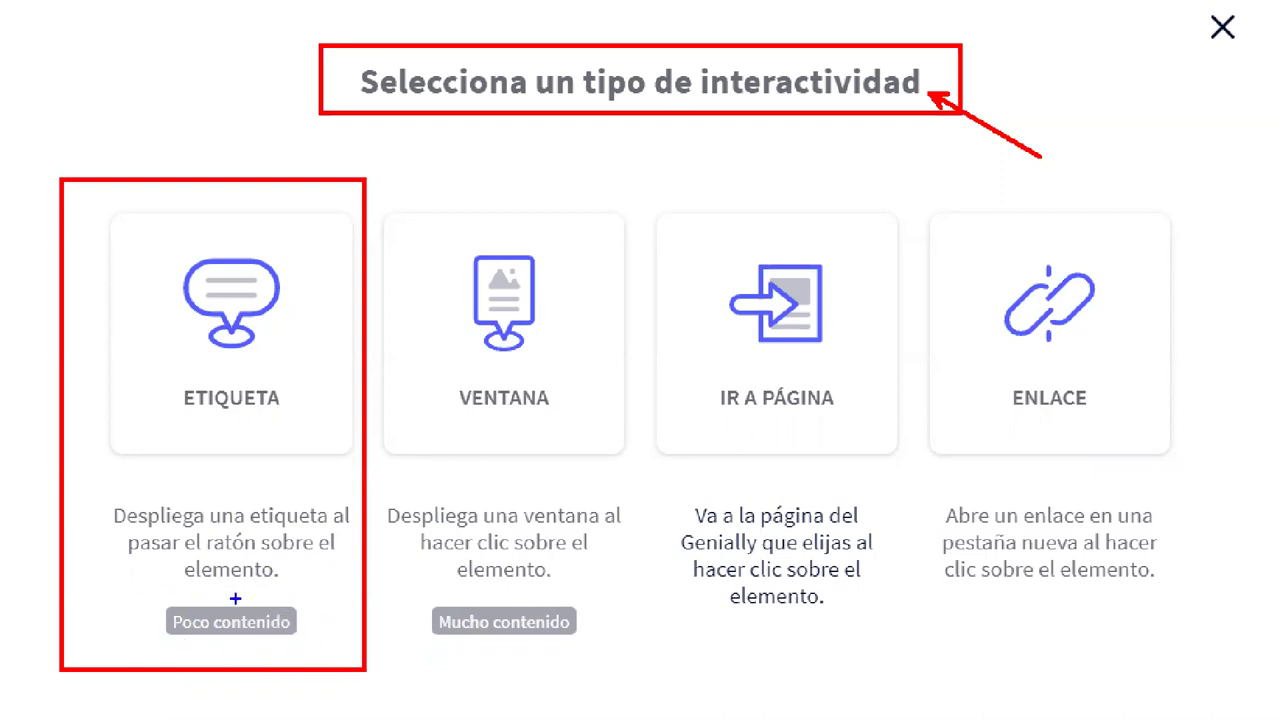
mouse_move(375, 665)
mouse_down()
mouse_move(446, 174)
mouse_move(650, 180)
mouse_move(636, 178)
mouse_up()
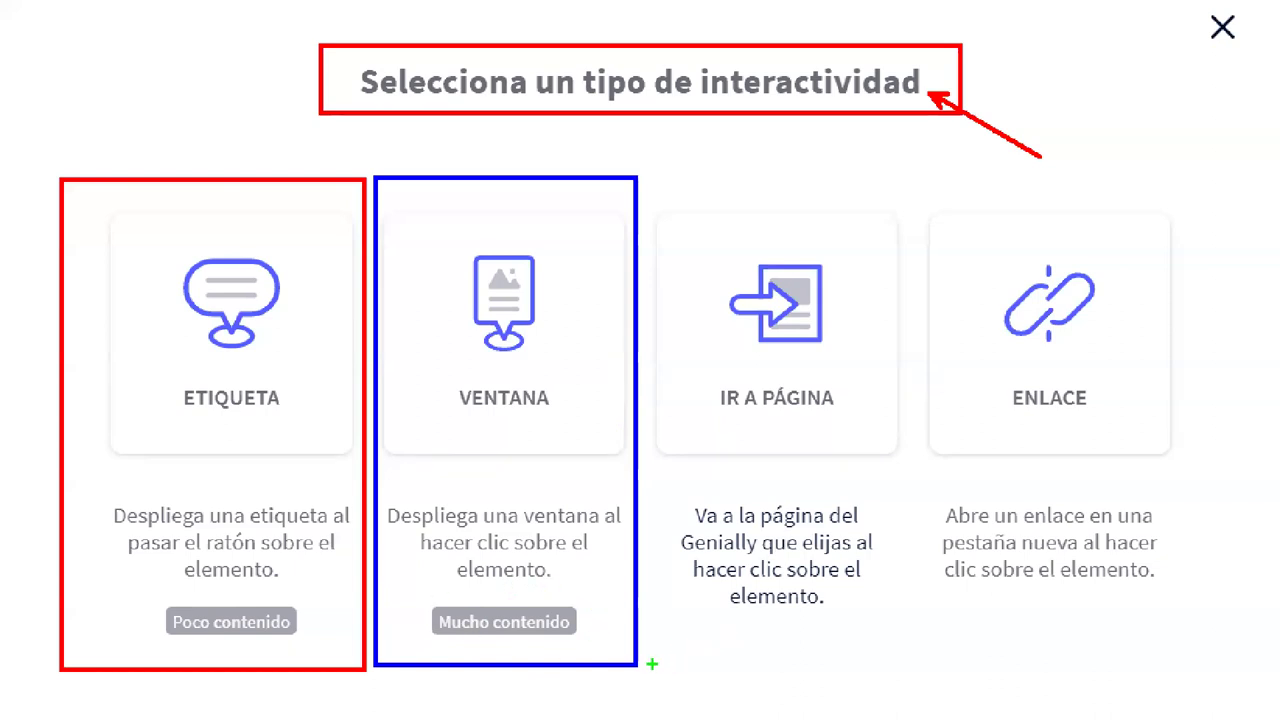
mouse_move(655, 662)
mouse_down()
mouse_move(674, 180)
mouse_move(913, 179)
mouse_up()
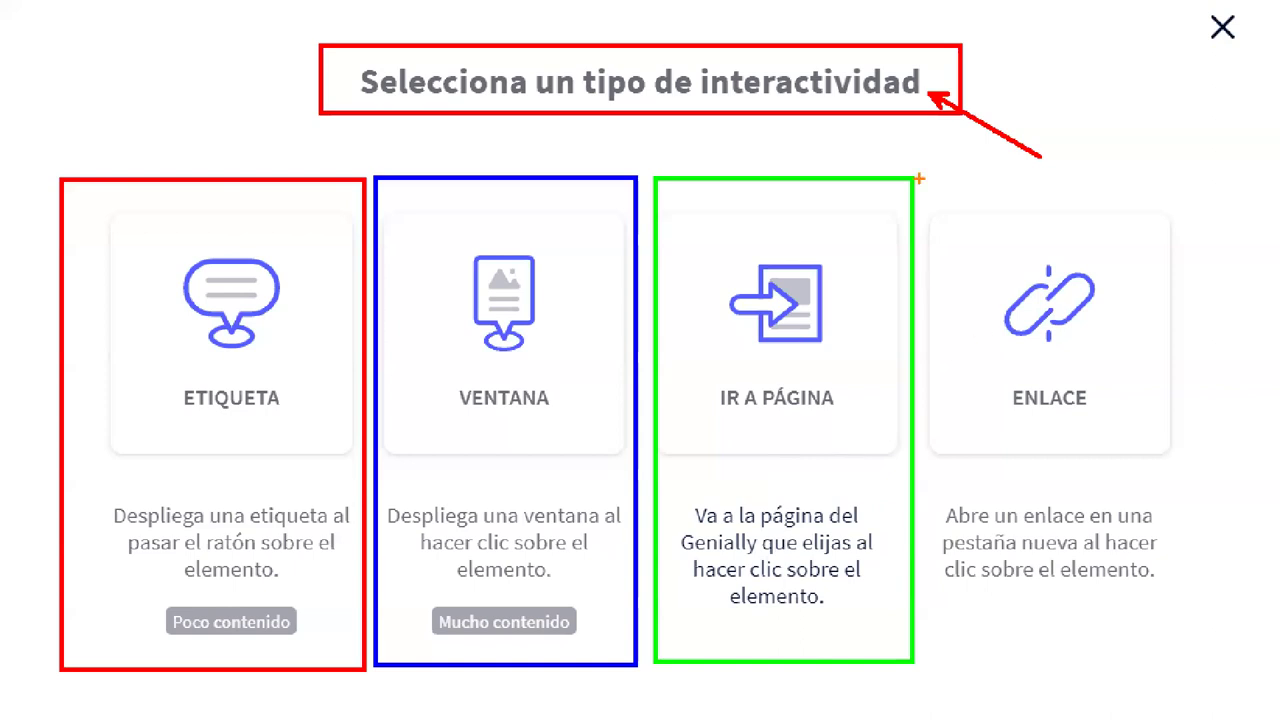
drag(925, 178, 1175, 660)
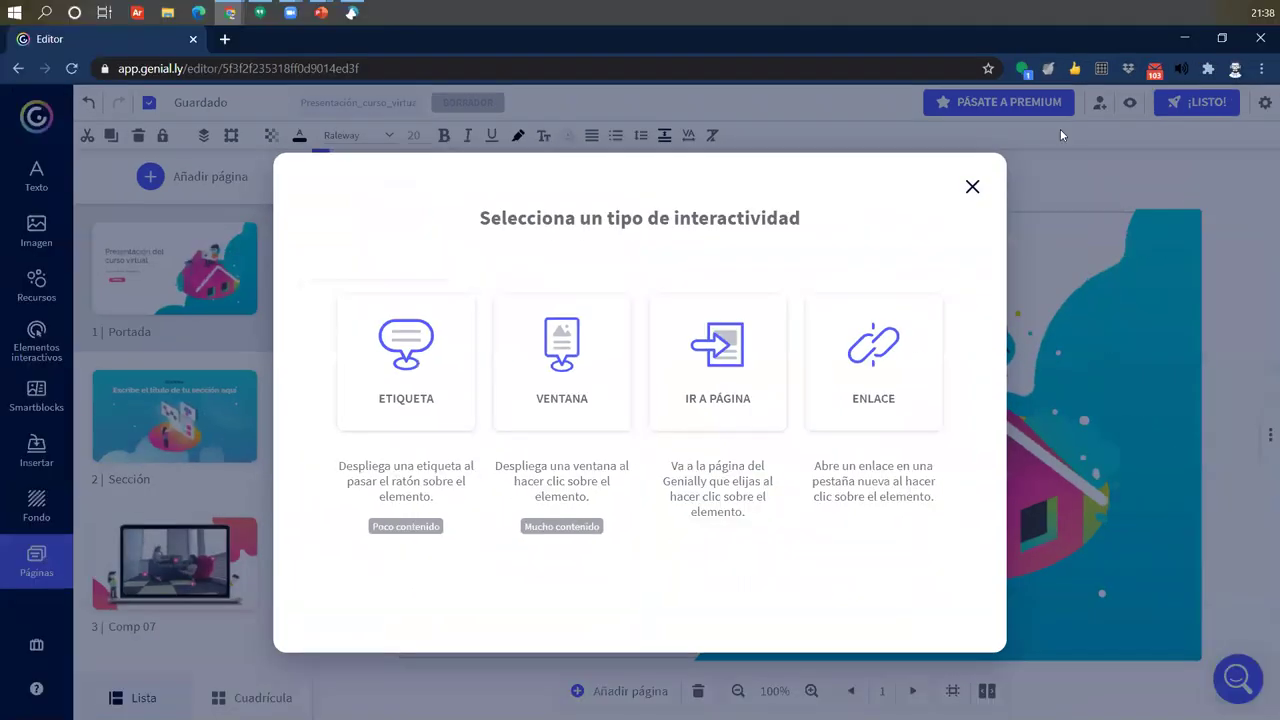
click(972, 186)
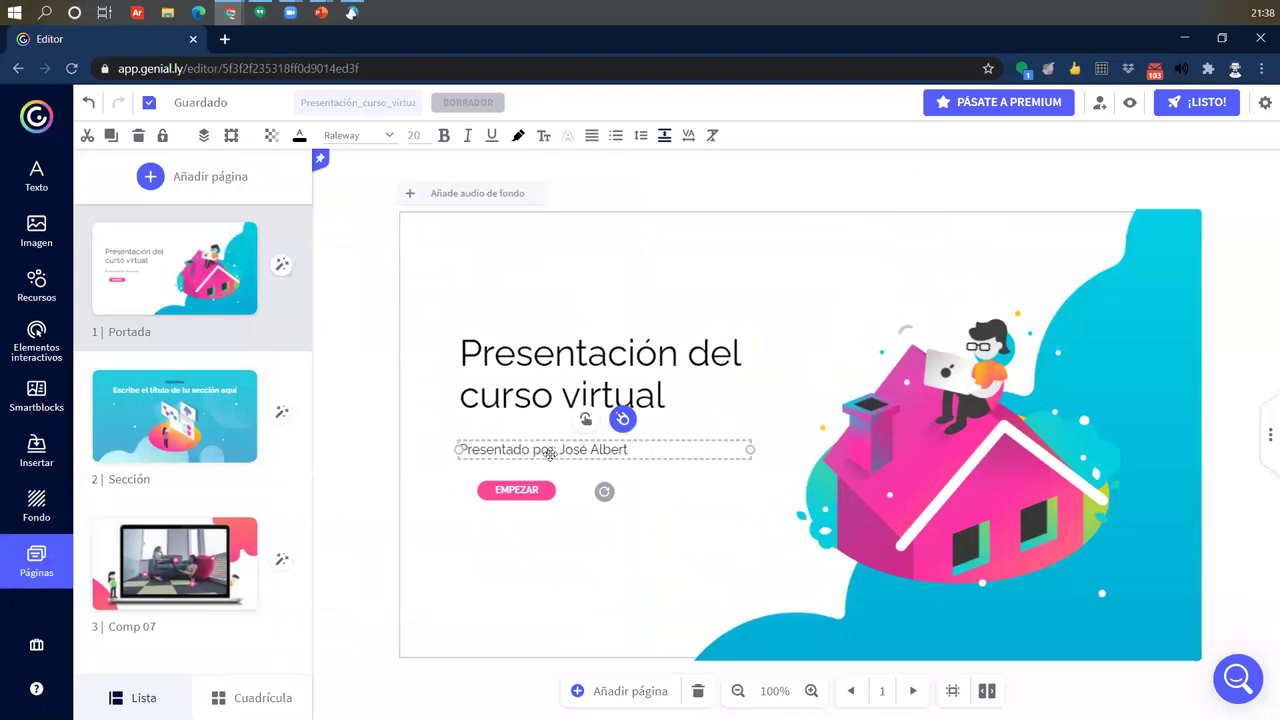
- Add an Etiqueta interactivity to the presenter line with the lines "Datos personales", "Email:" and "Celular:", and save it
click(586, 420)
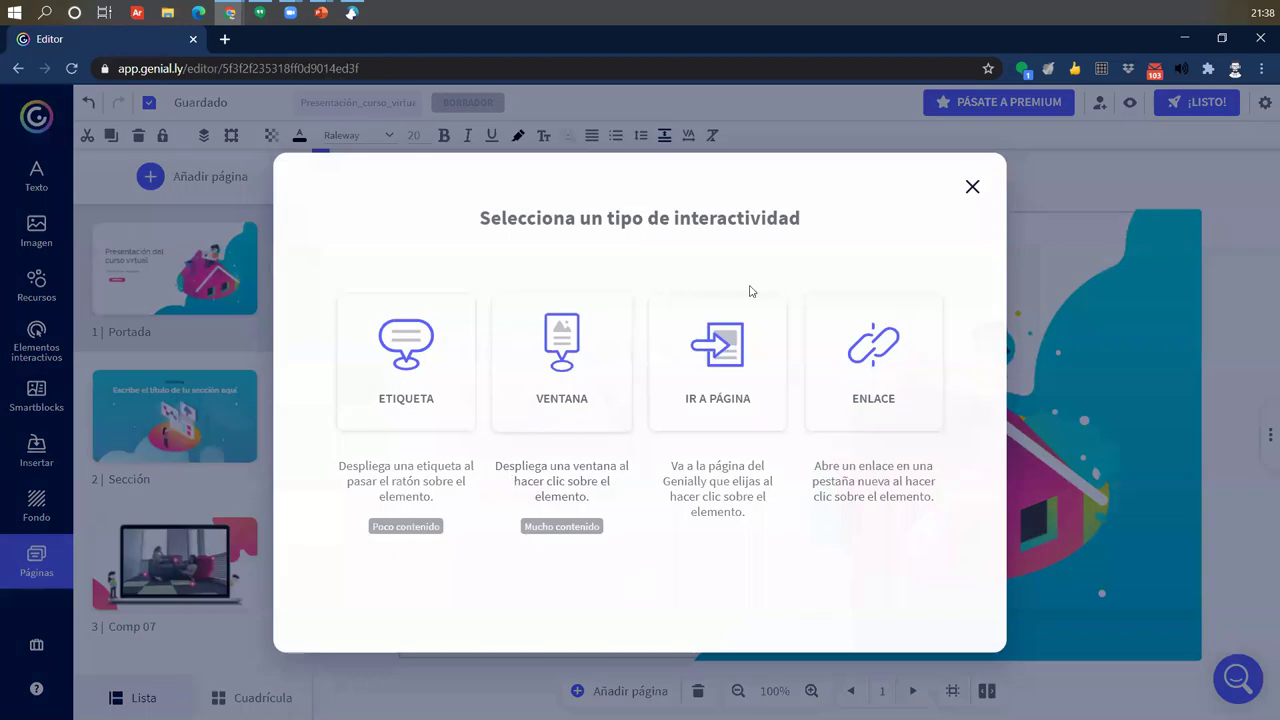
click(406, 362)
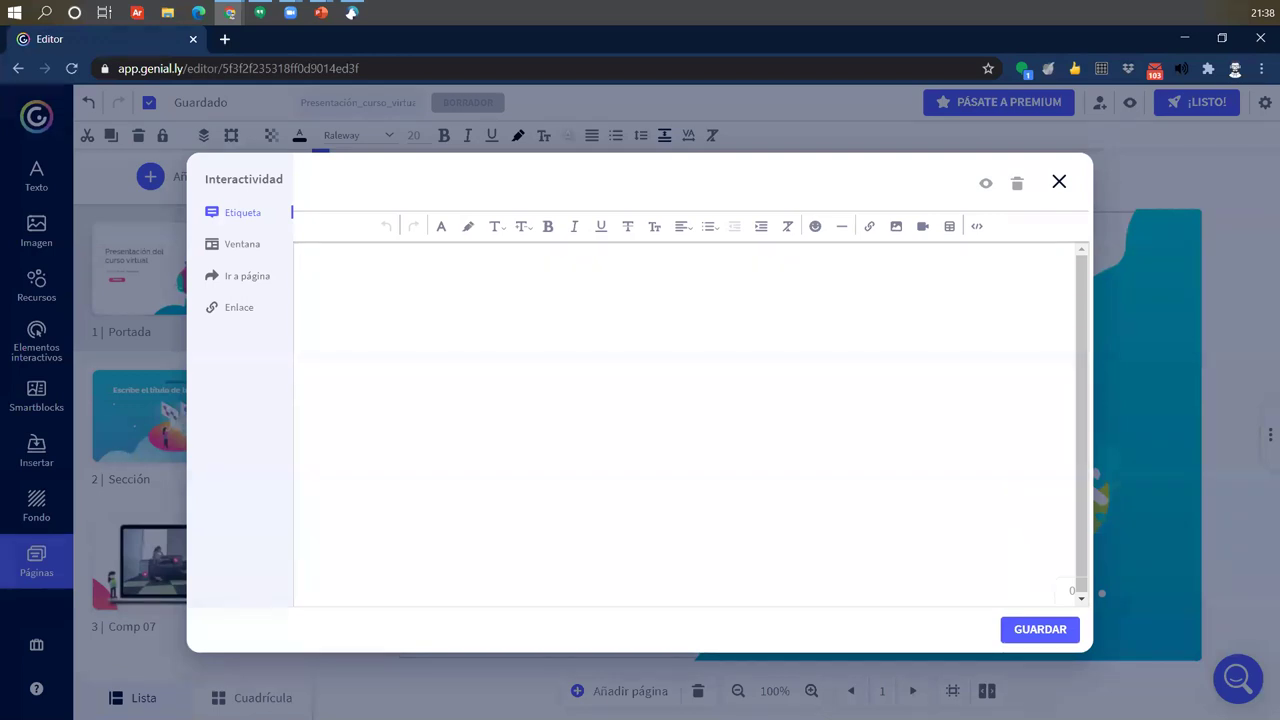
key(alt+Tab)
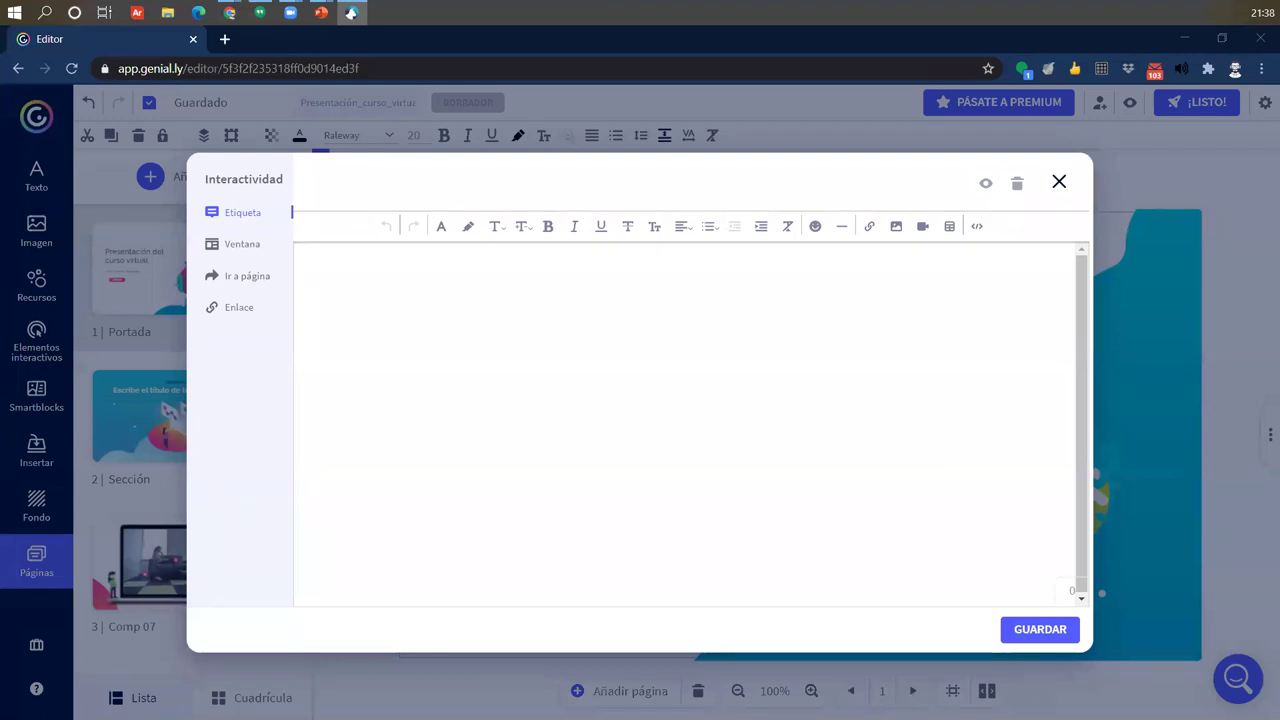
key(alt+Tab)
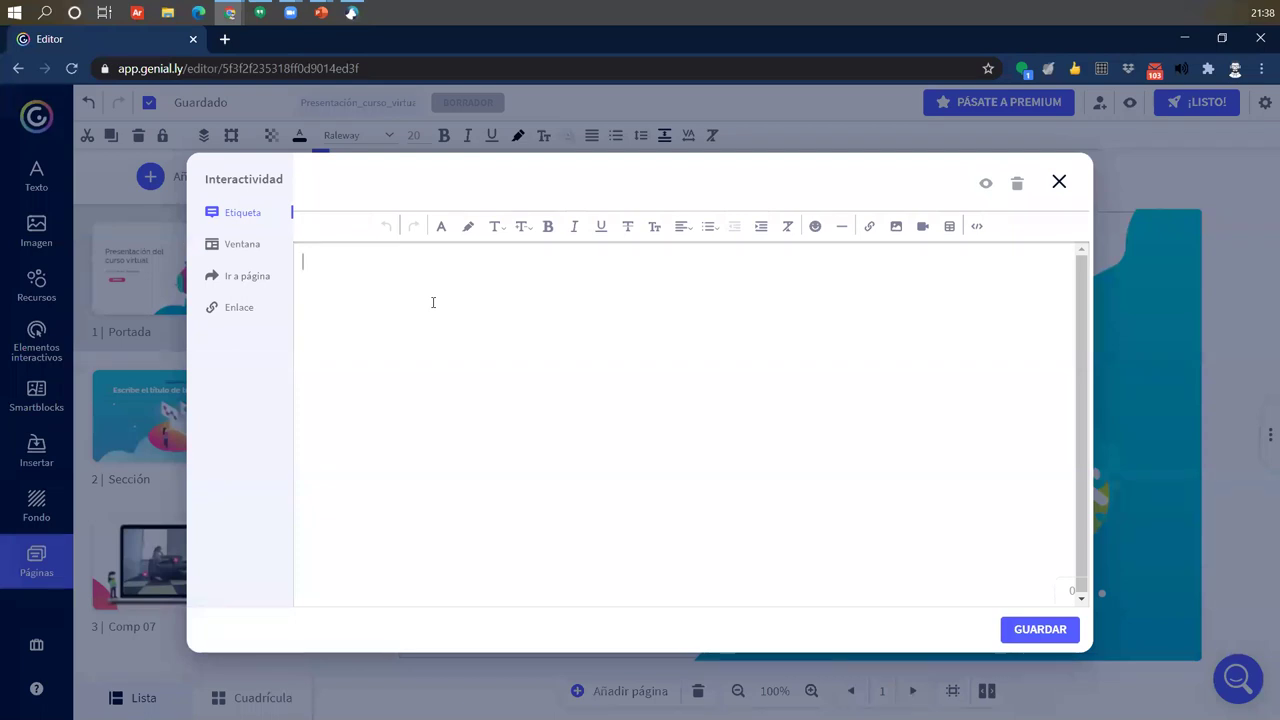
text(Datos personales)
key(Return)
text(Email)
key(Return)
text(Celular:)
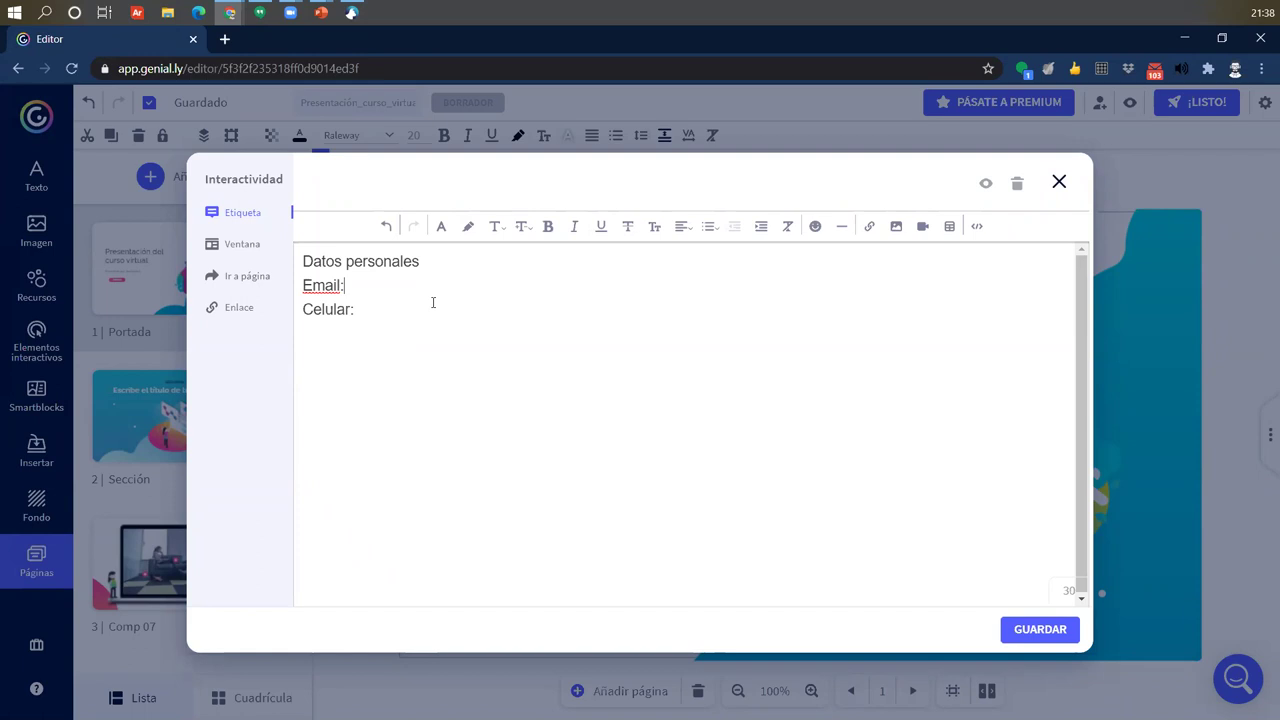
click(1032, 633)
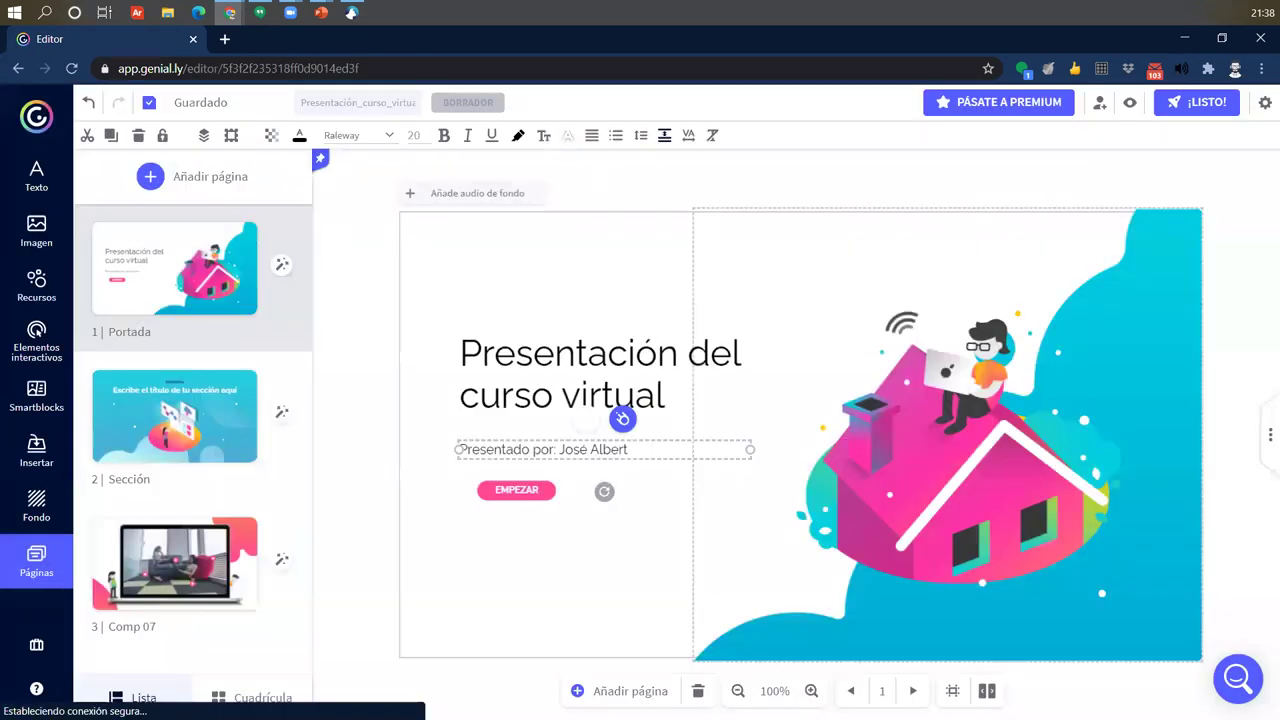
- Preview the cover to test the presenter line's label, and return to editing
click(641, 264)
click(577, 447)
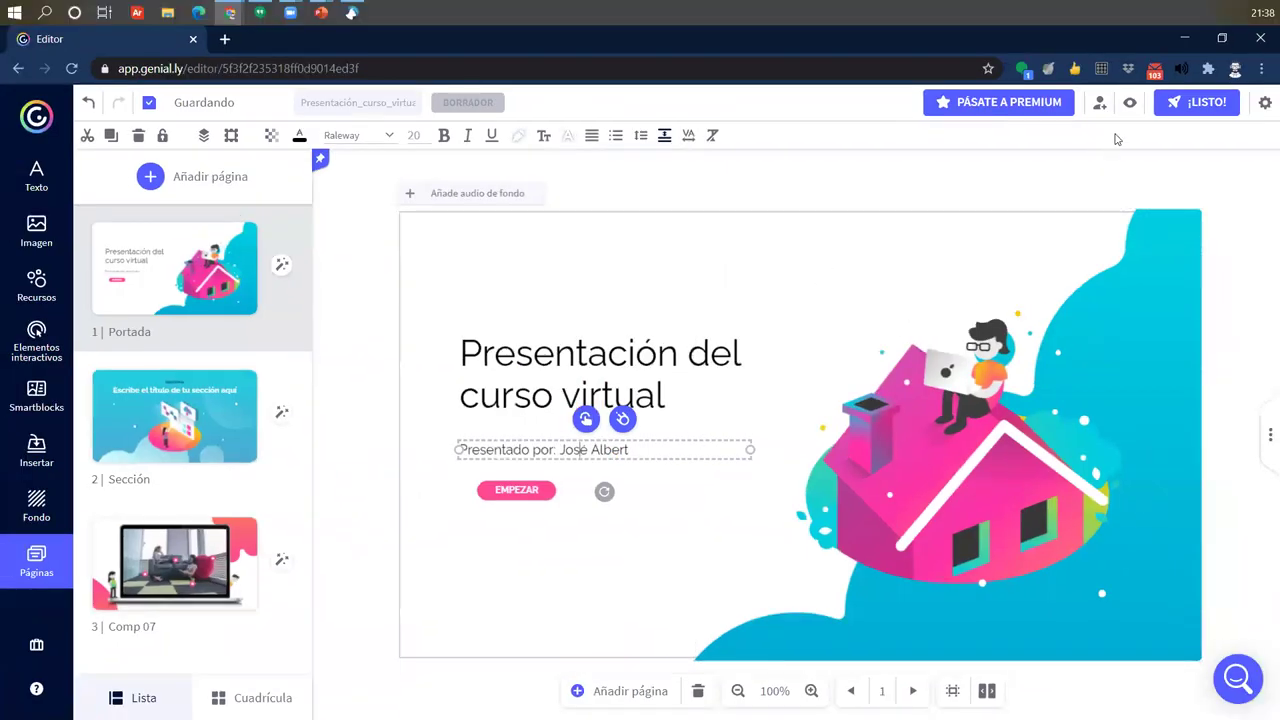
click(1130, 102)
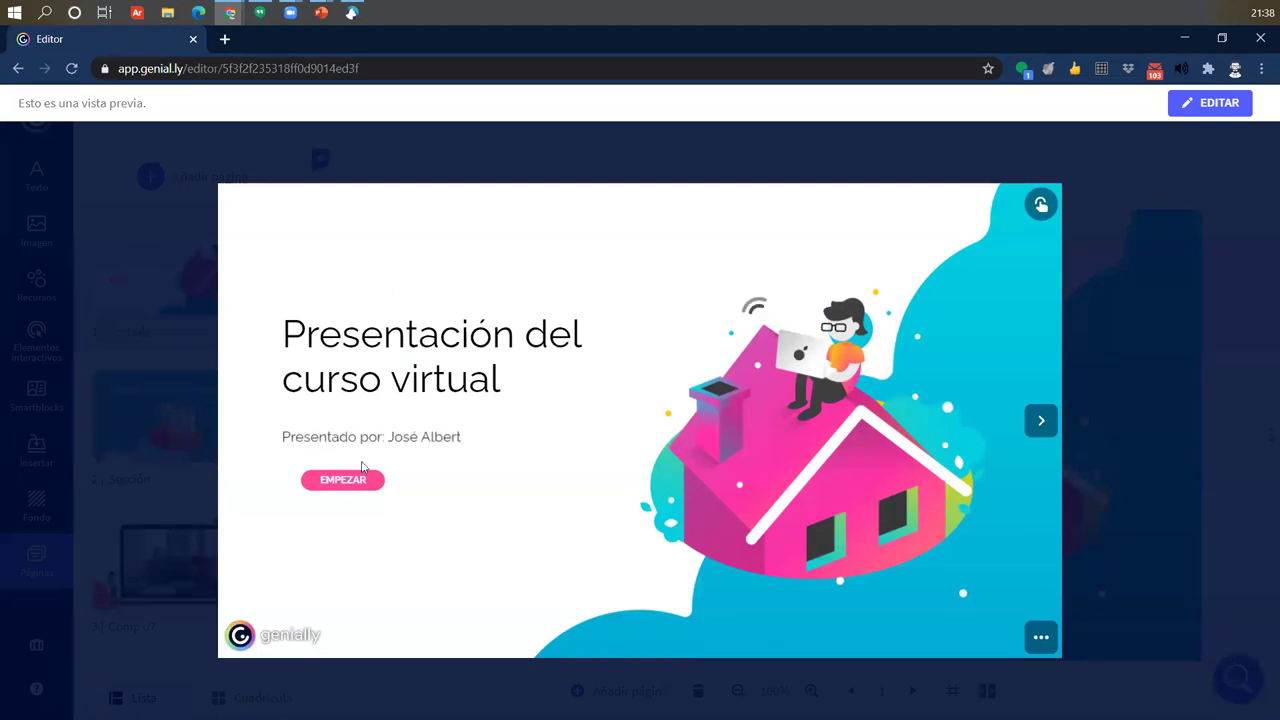
mouse_move(376, 447)
click(115, 169)
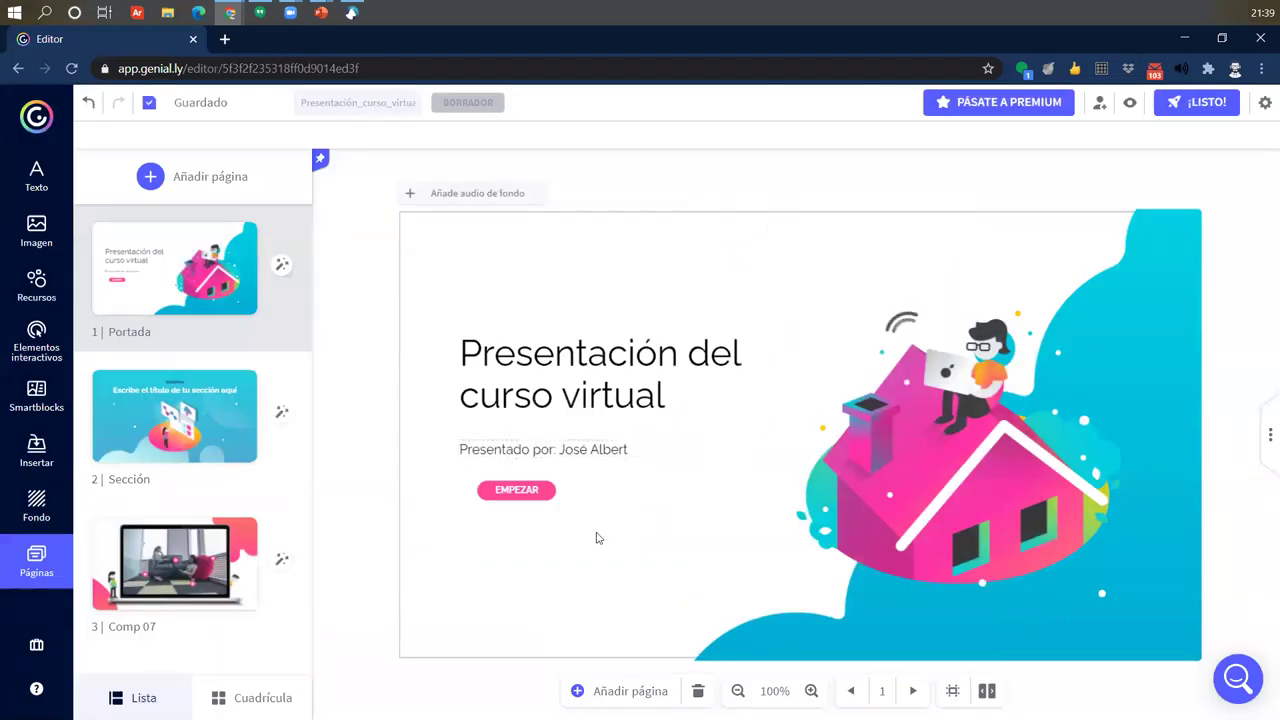
- Add a Ventana interactivity to the cover title with the text "Importancia del curso virtual" and mark its size options on screen
click(616, 393)
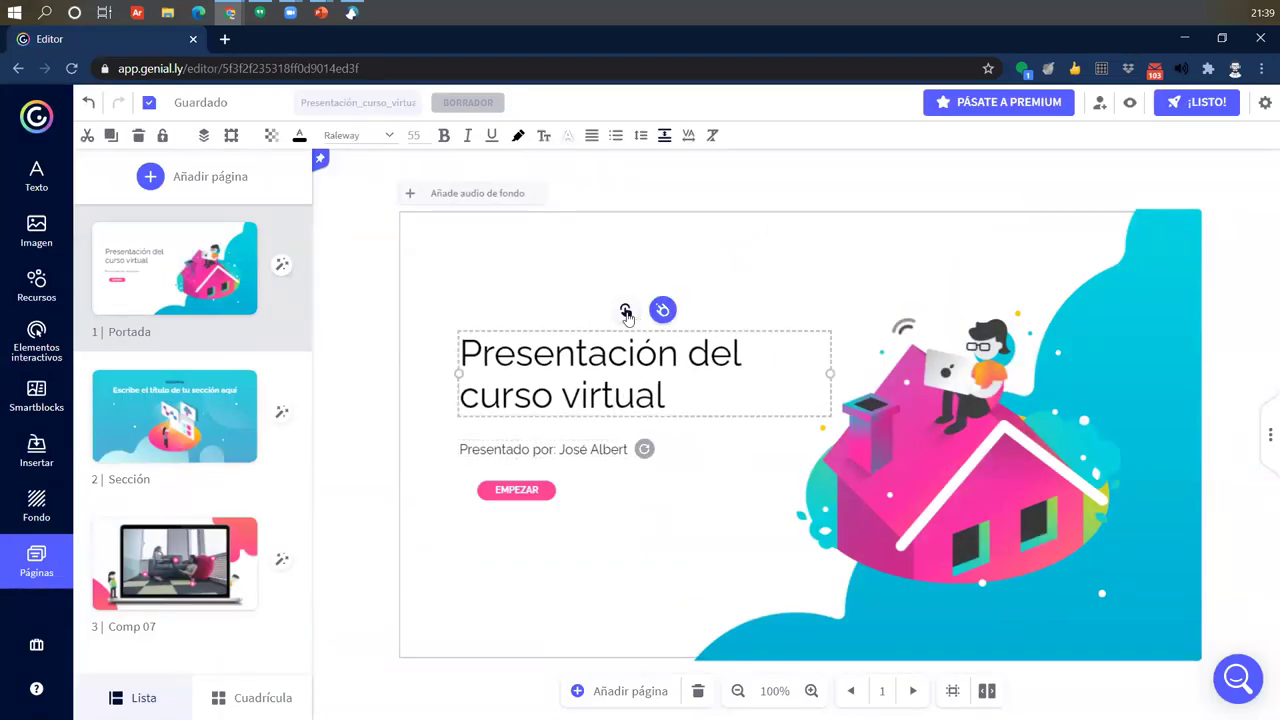
click(662, 309)
click(562, 330)
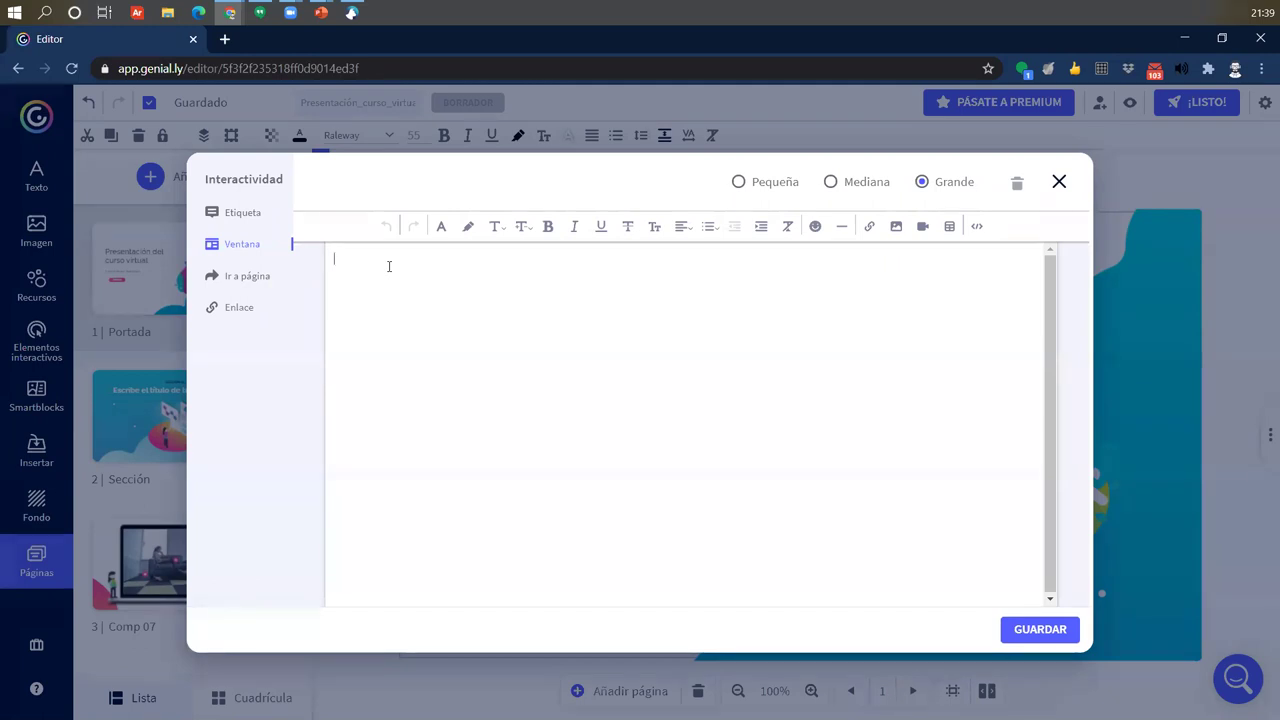
text(Importancia del curso)
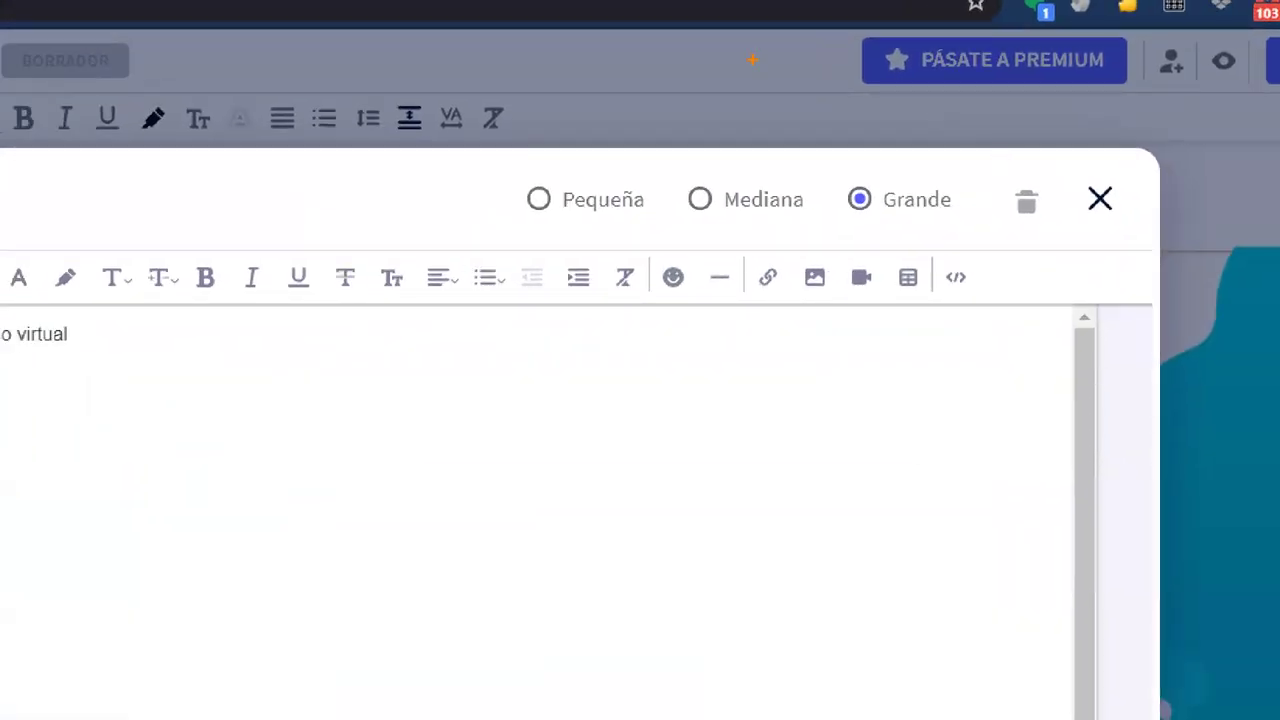
drag(495, 160, 988, 237)
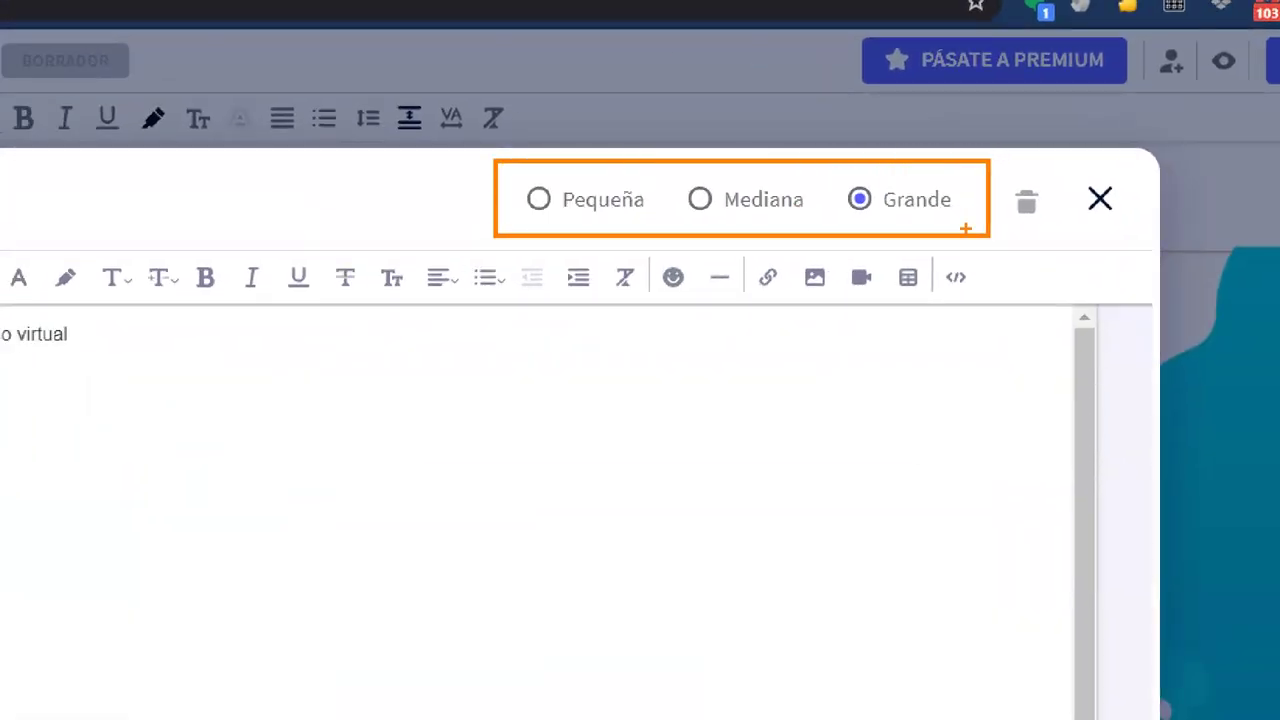
drag(915, 212, 1095, 350)
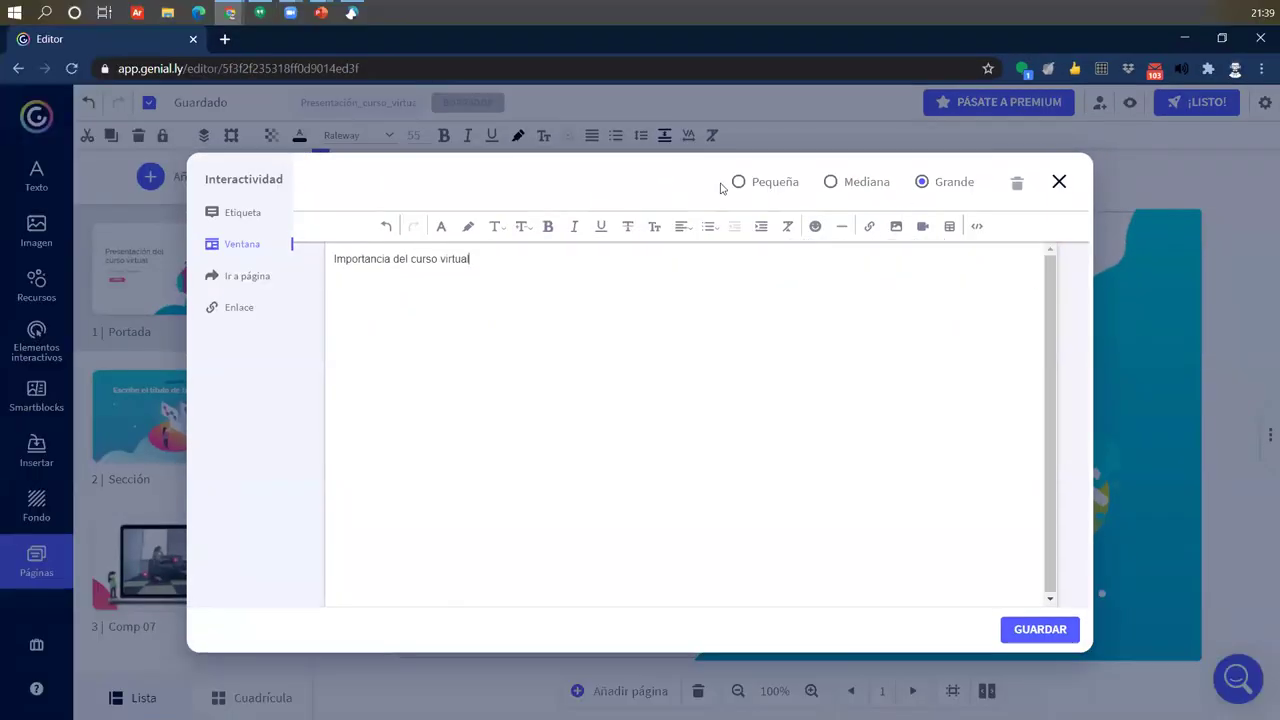
- Set the title's window size to Pequeña, make its text bold, and save the interactivity
click(753, 184)
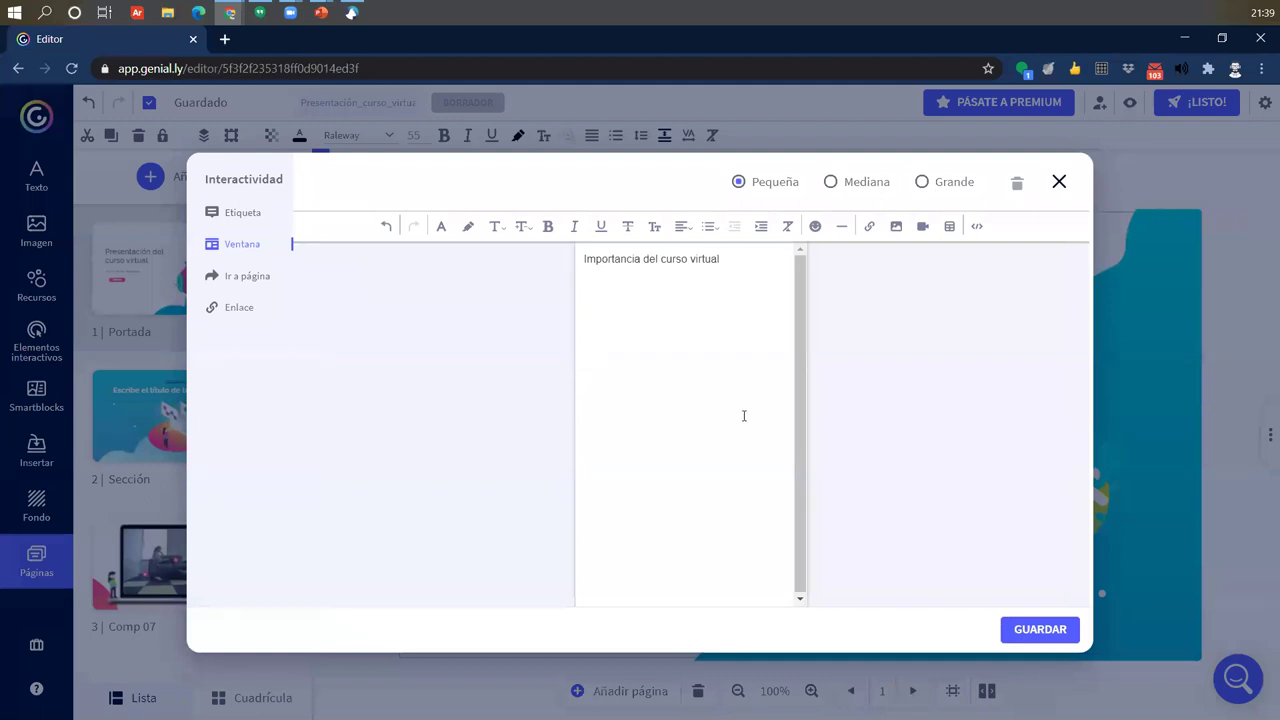
drag(743, 262, 583, 259)
click(547, 226)
click(651, 357)
click(1036, 628)
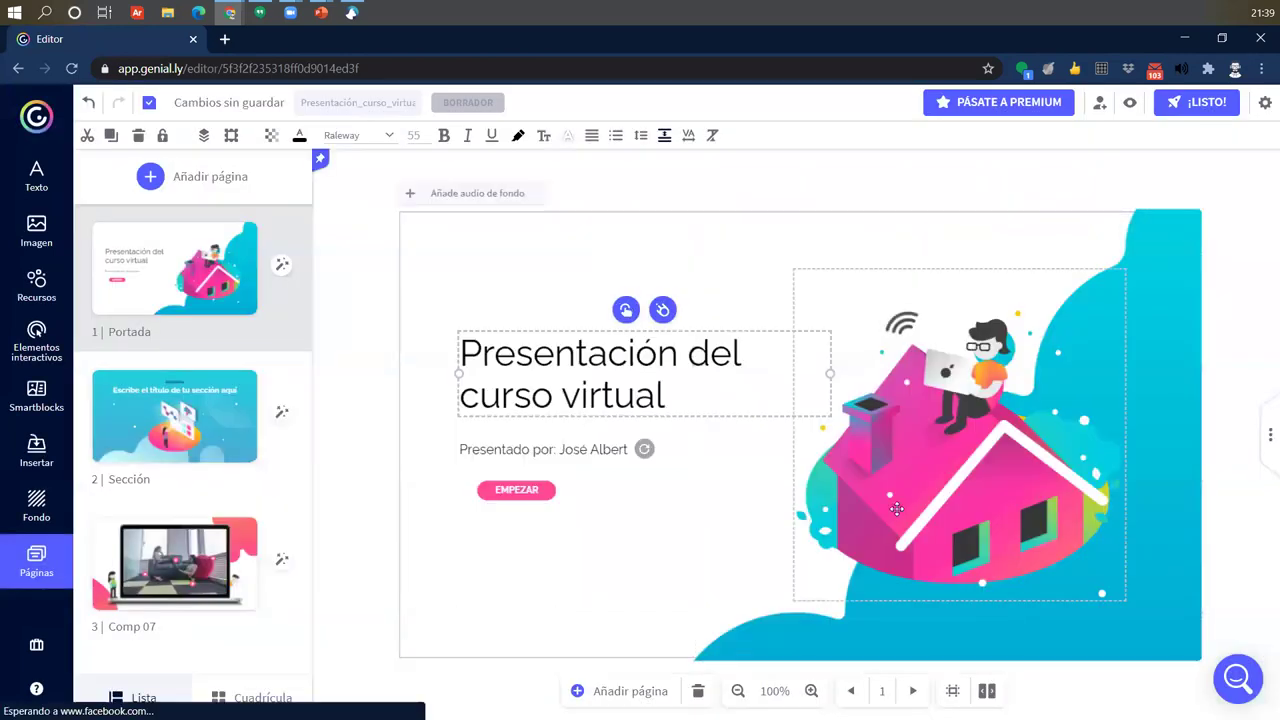
click(666, 212)
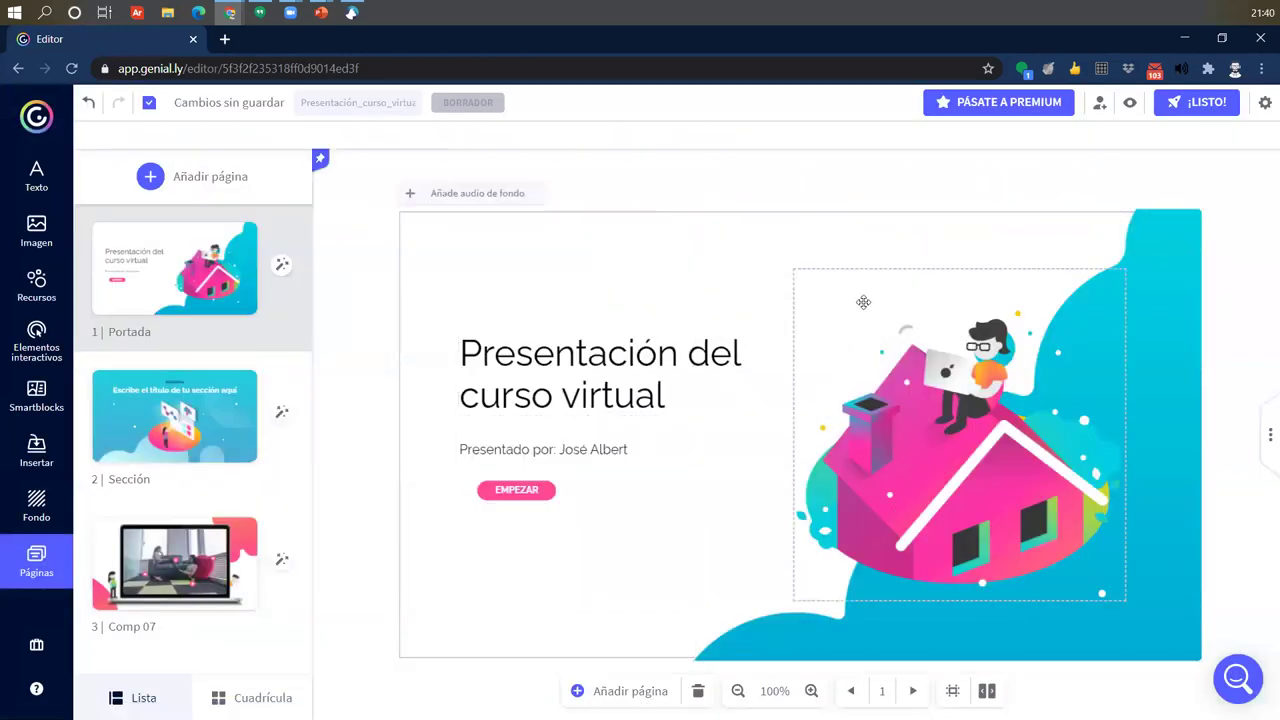
- Preview the presentation's pages, go back from the laptop page to the section page, and return to editing
click(1132, 104)
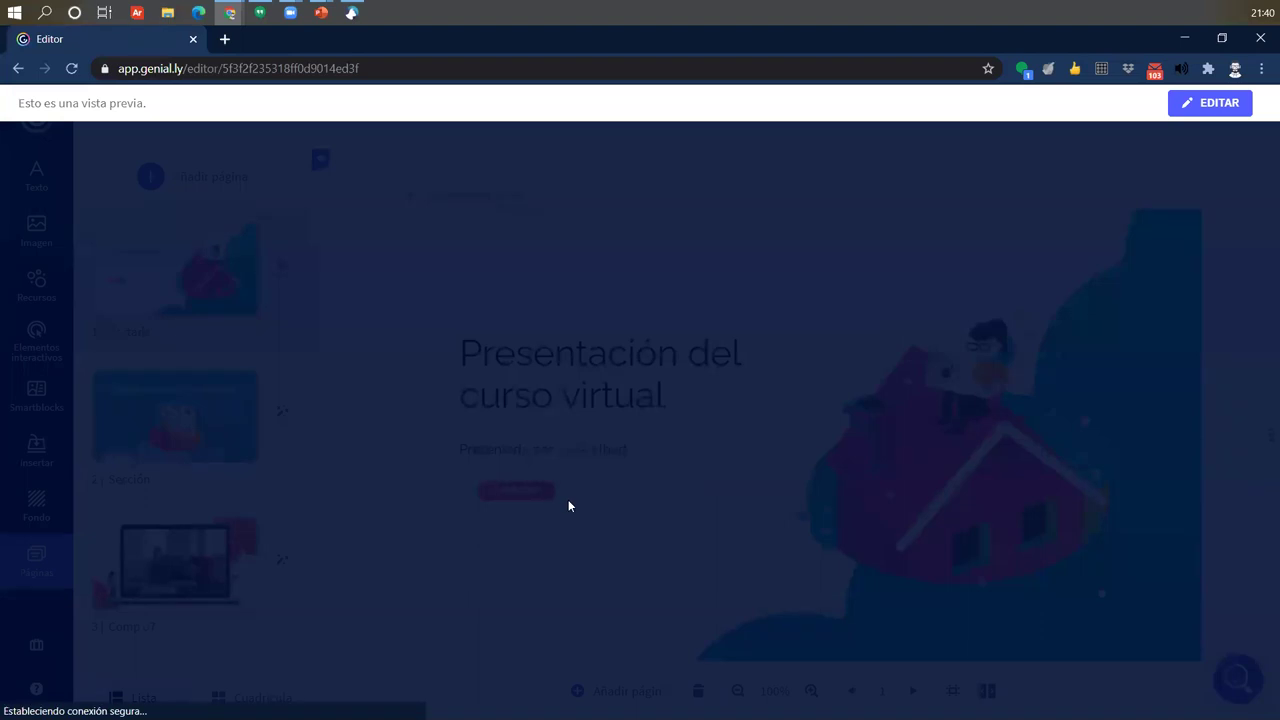
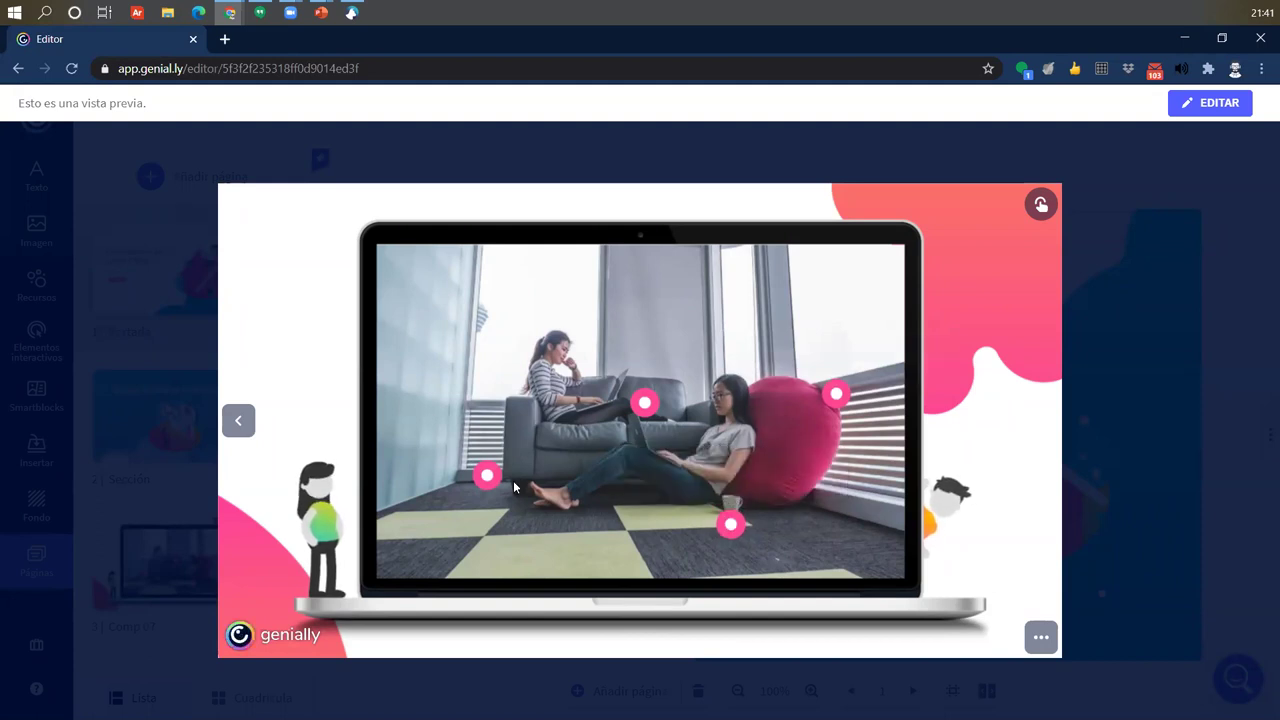
click(238, 420)
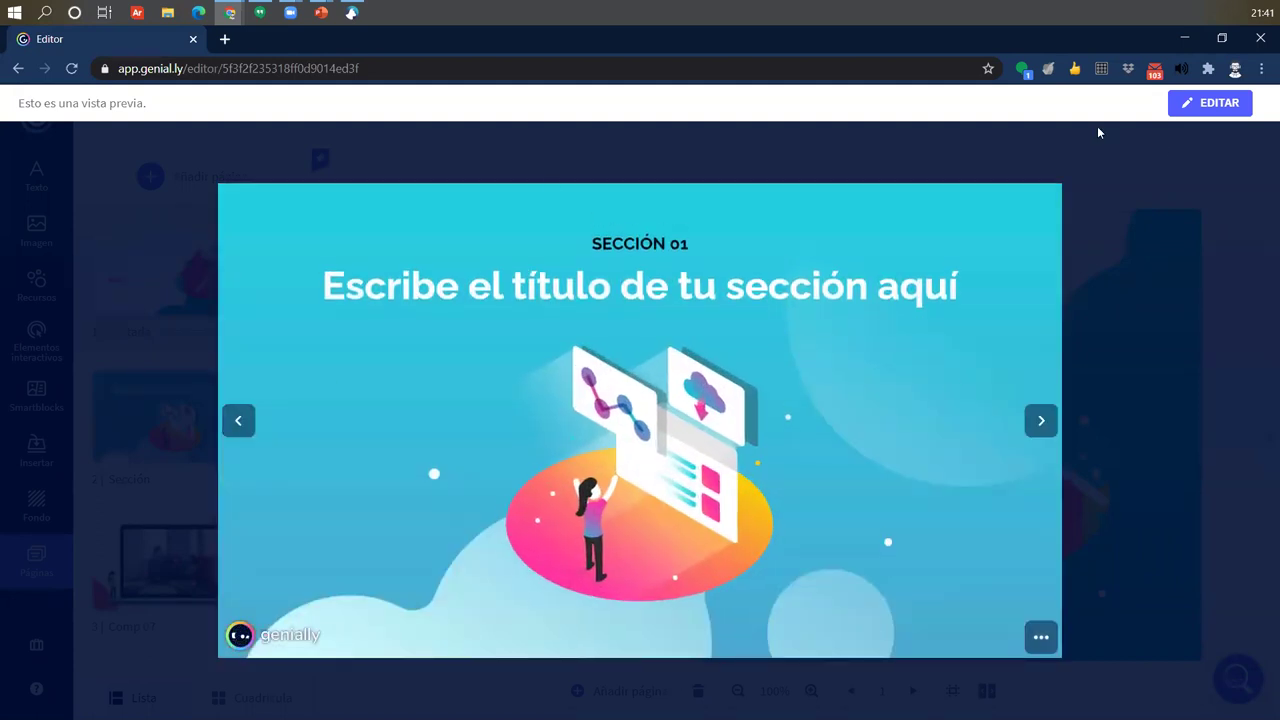
click(1166, 142)
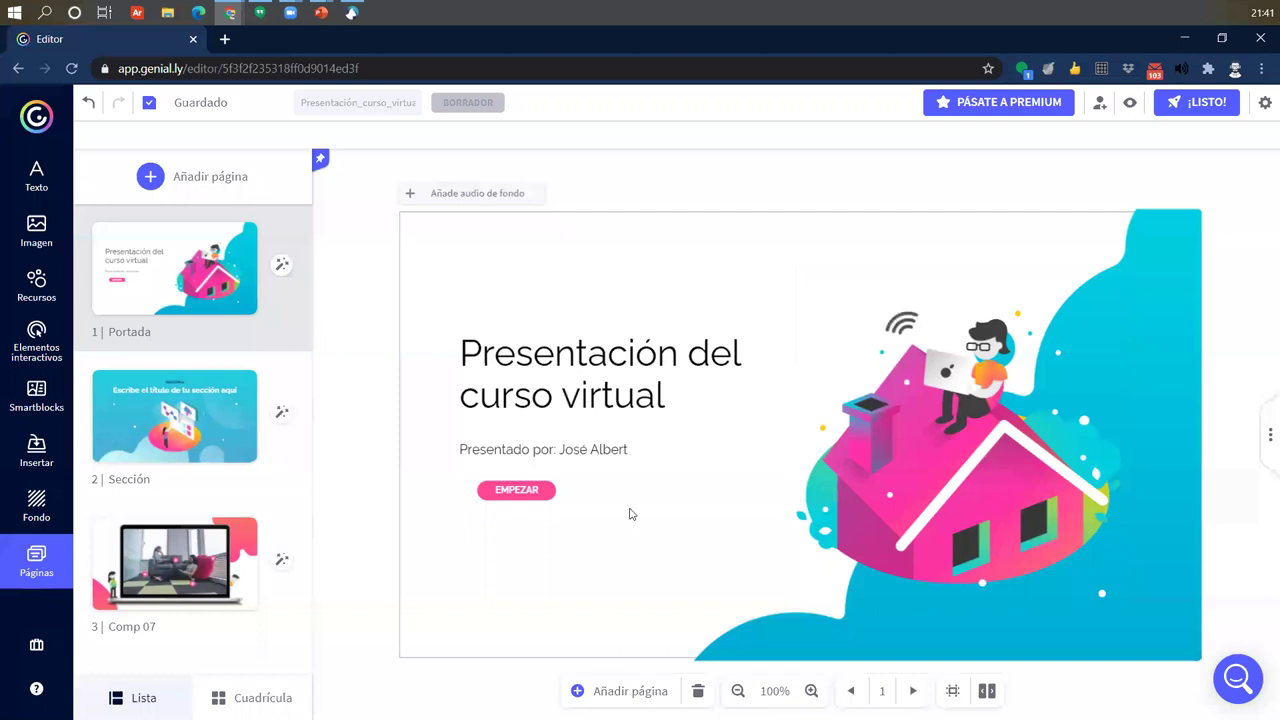
- Start an Enlace interactivity on the cover's house illustration and copy the address estudiantesavp.ucontinental.edu.pe/login/index.php from a new browser tab
click(1100, 450)
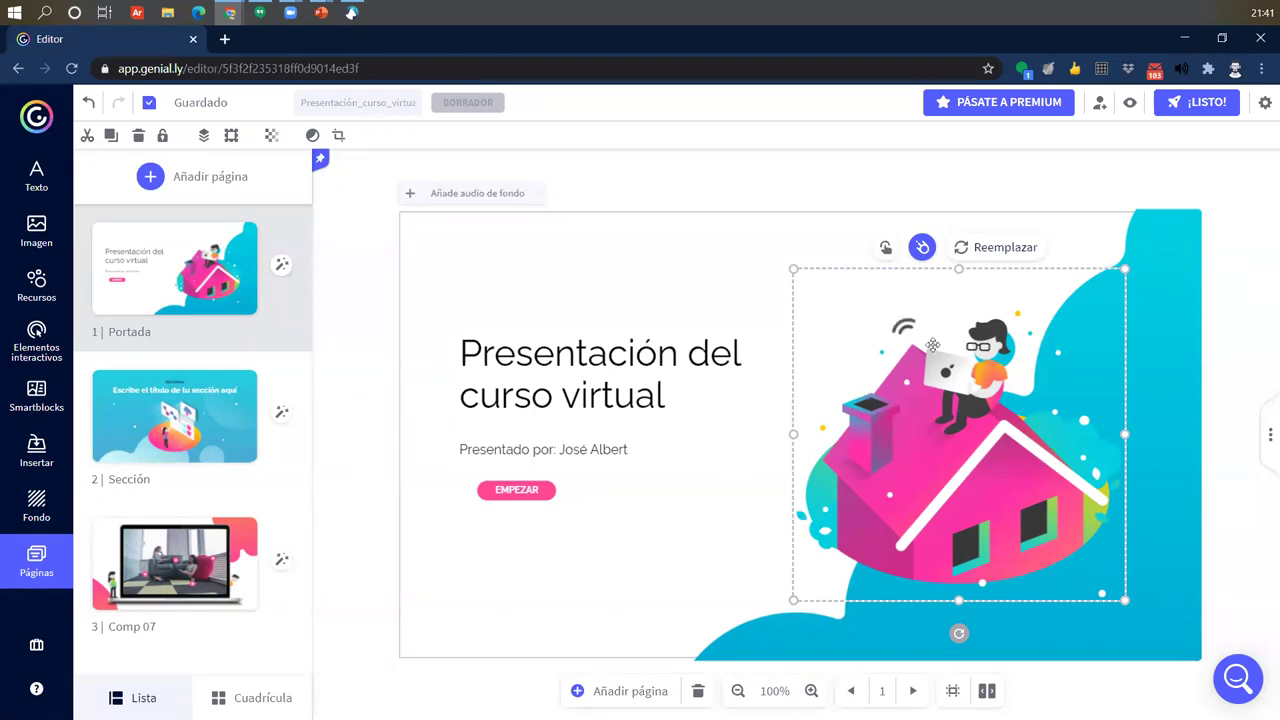
click(883, 251)
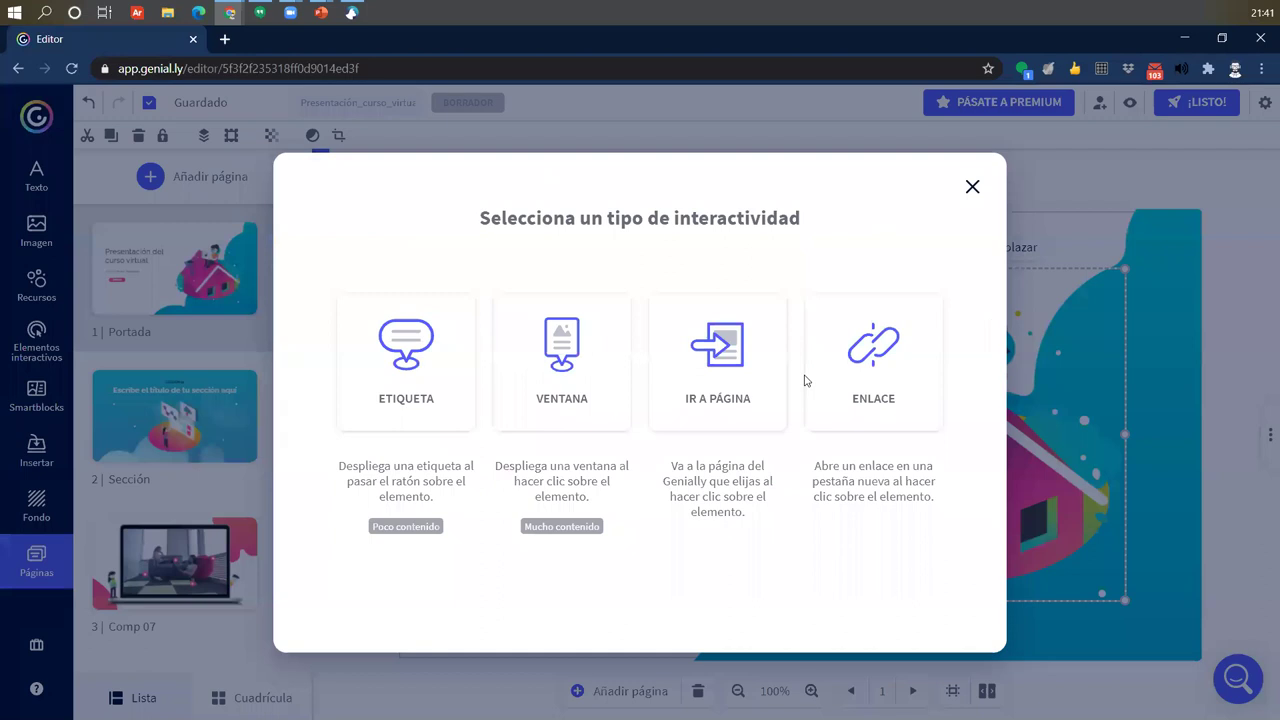
click(815, 385)
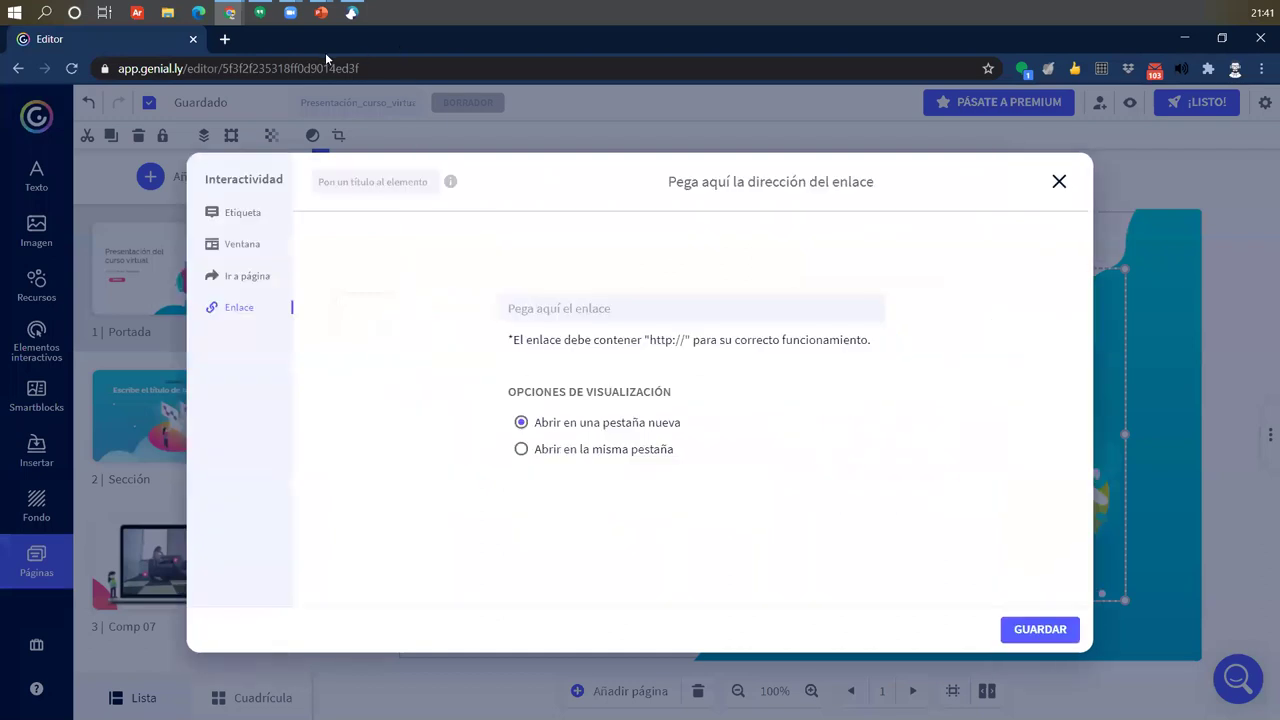
click(225, 39)
text(es)
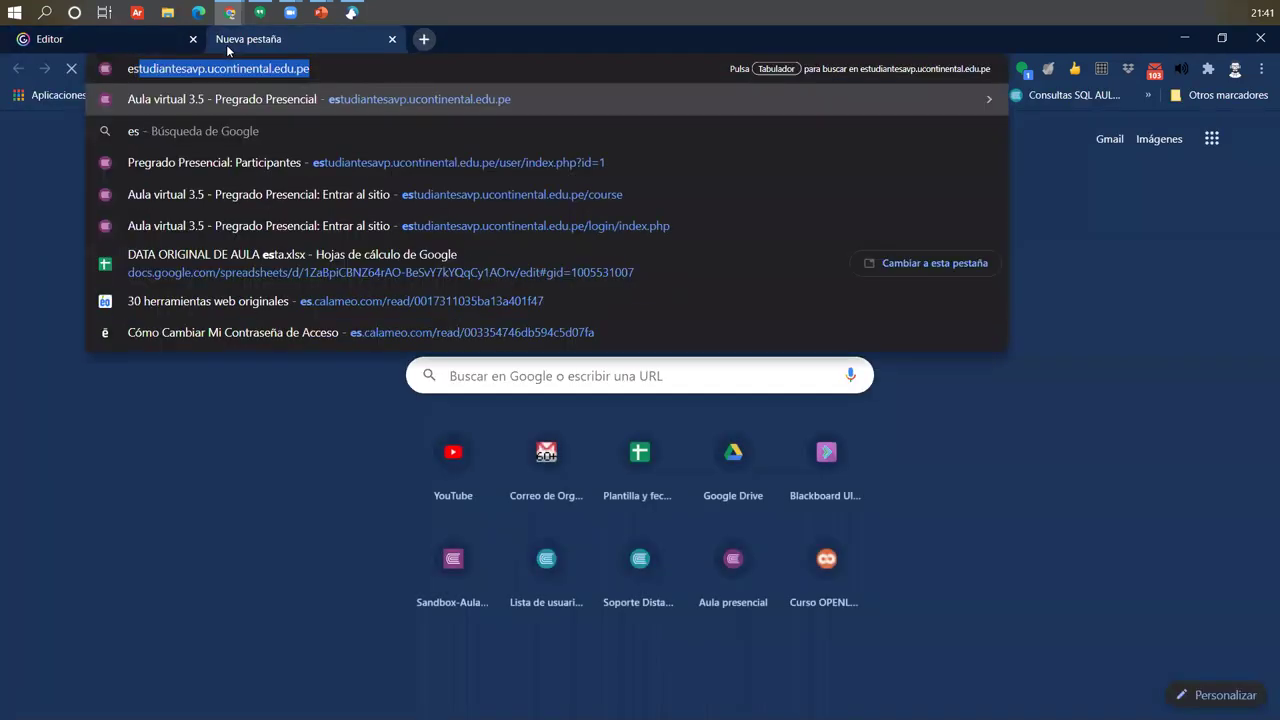
key(Return)
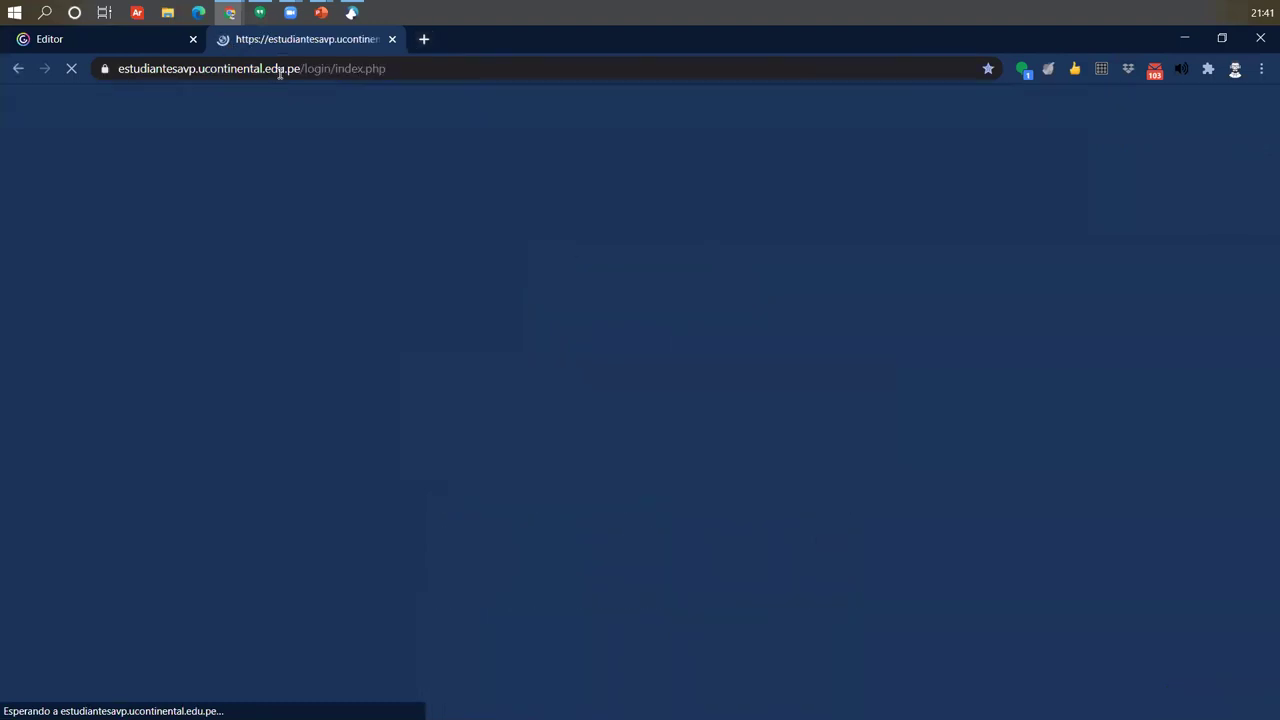
click(278, 71)
key(ctrl+c)
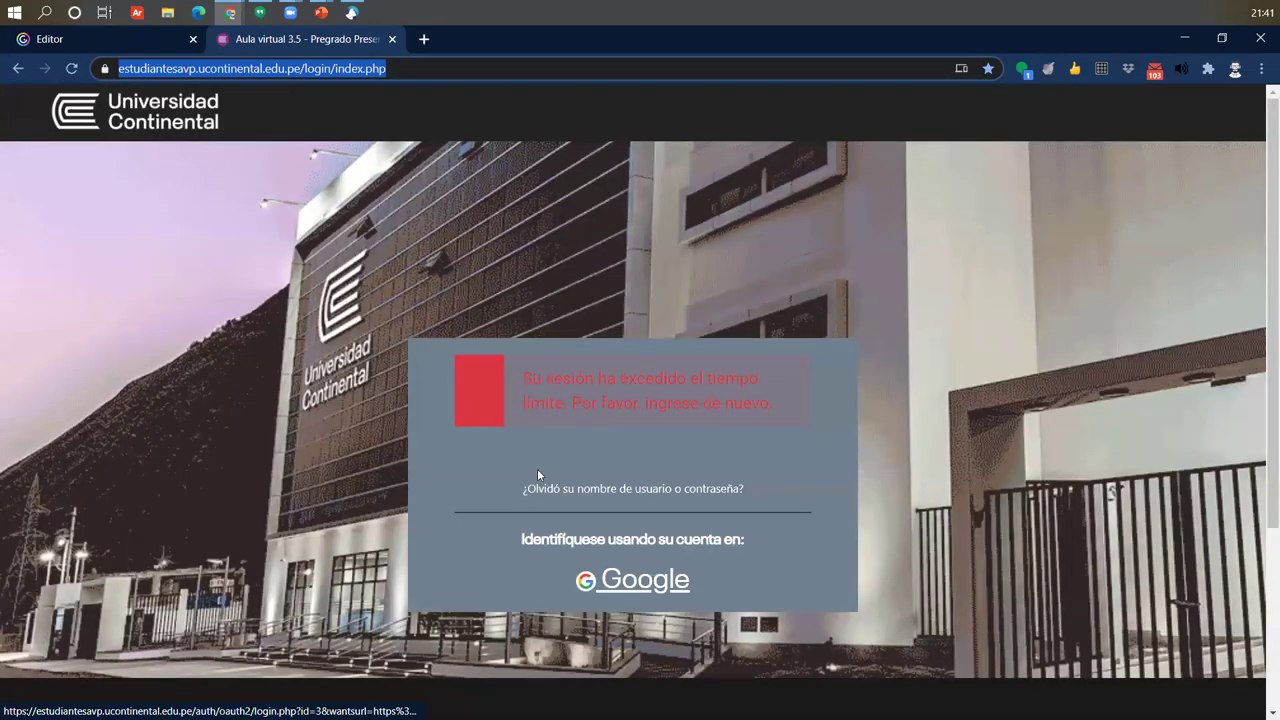
click(392, 40)
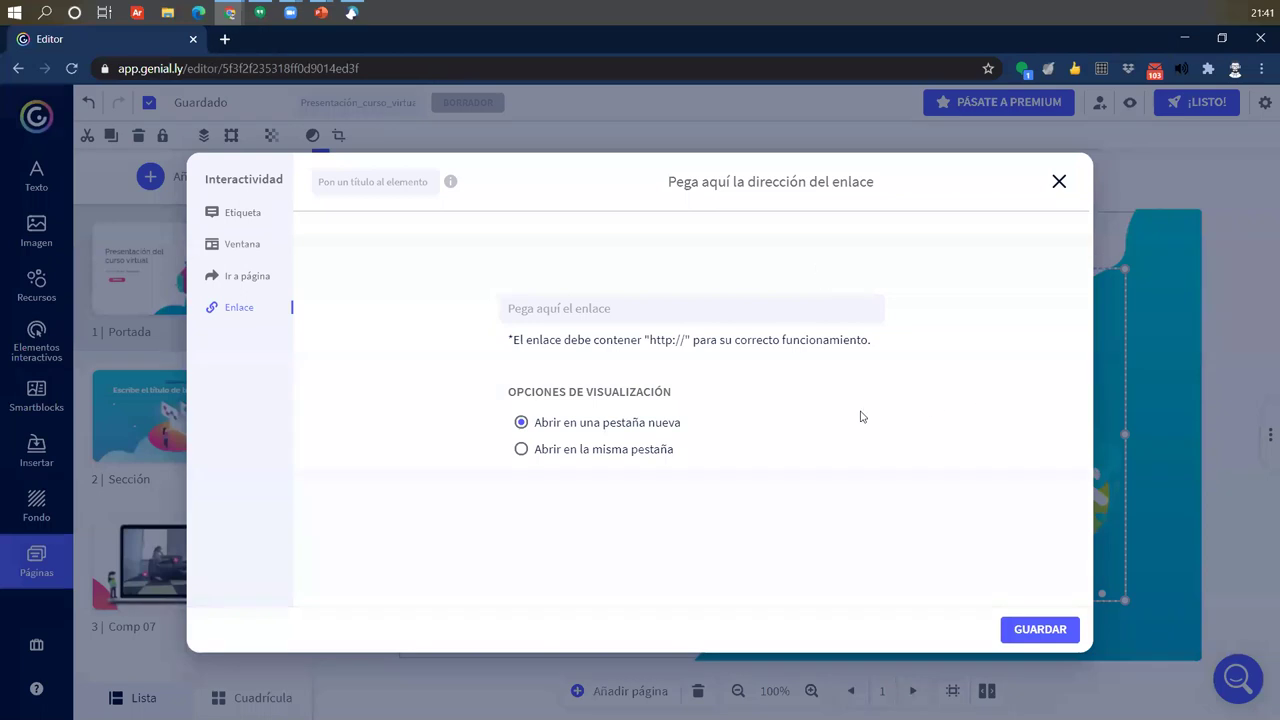
click(588, 307)
key(ctrl+v)
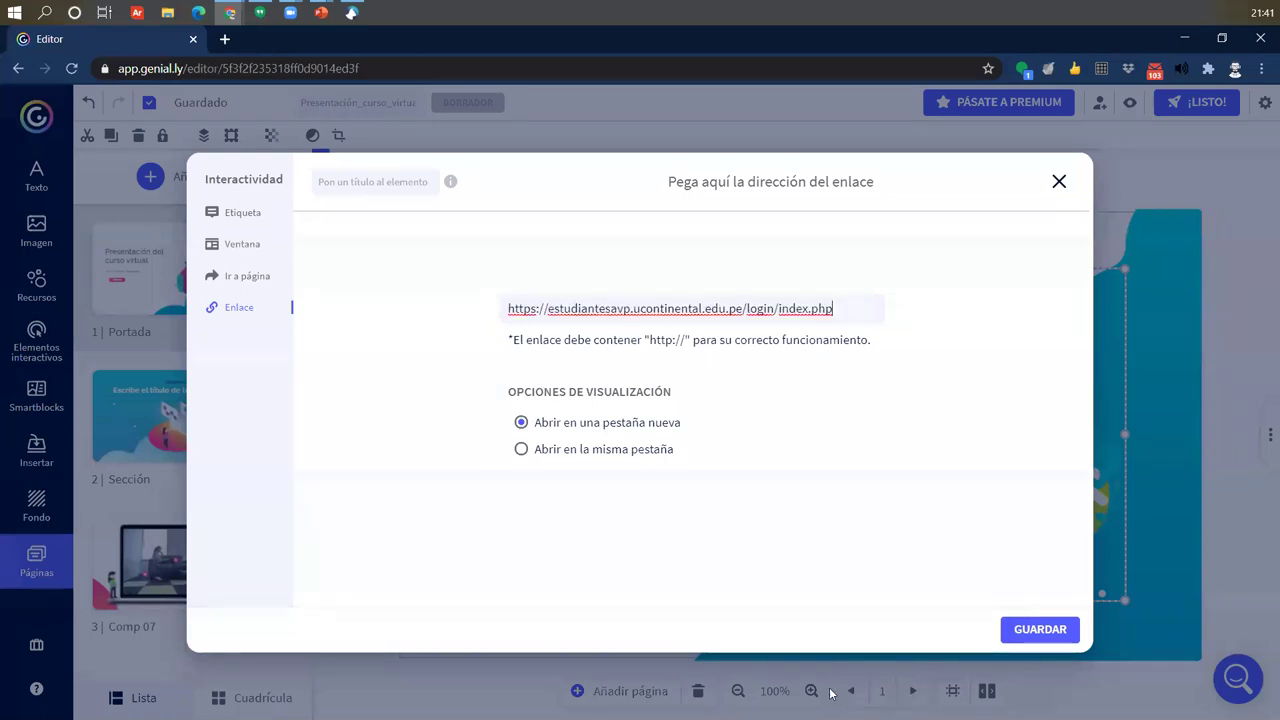
click(1017, 629)
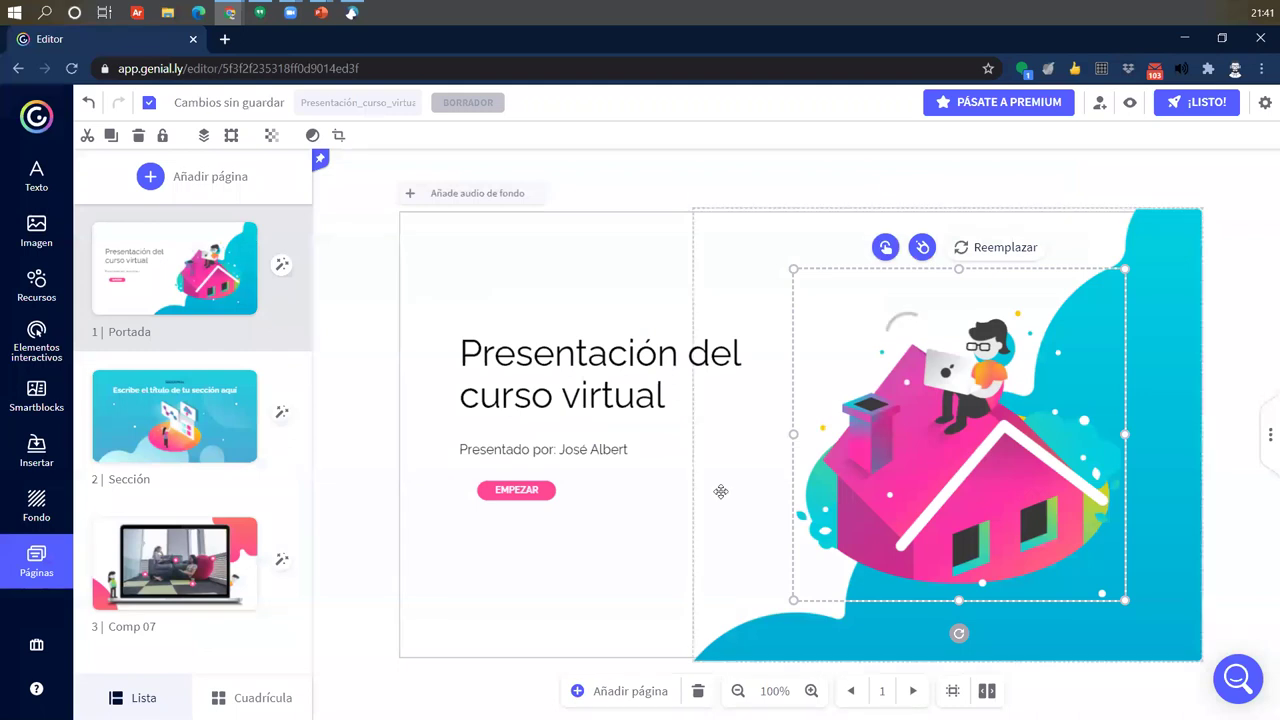
- Preview the cover and test the presenter line's label, the title's window and the house illustration's link, closing the page it opens
click(1130, 102)
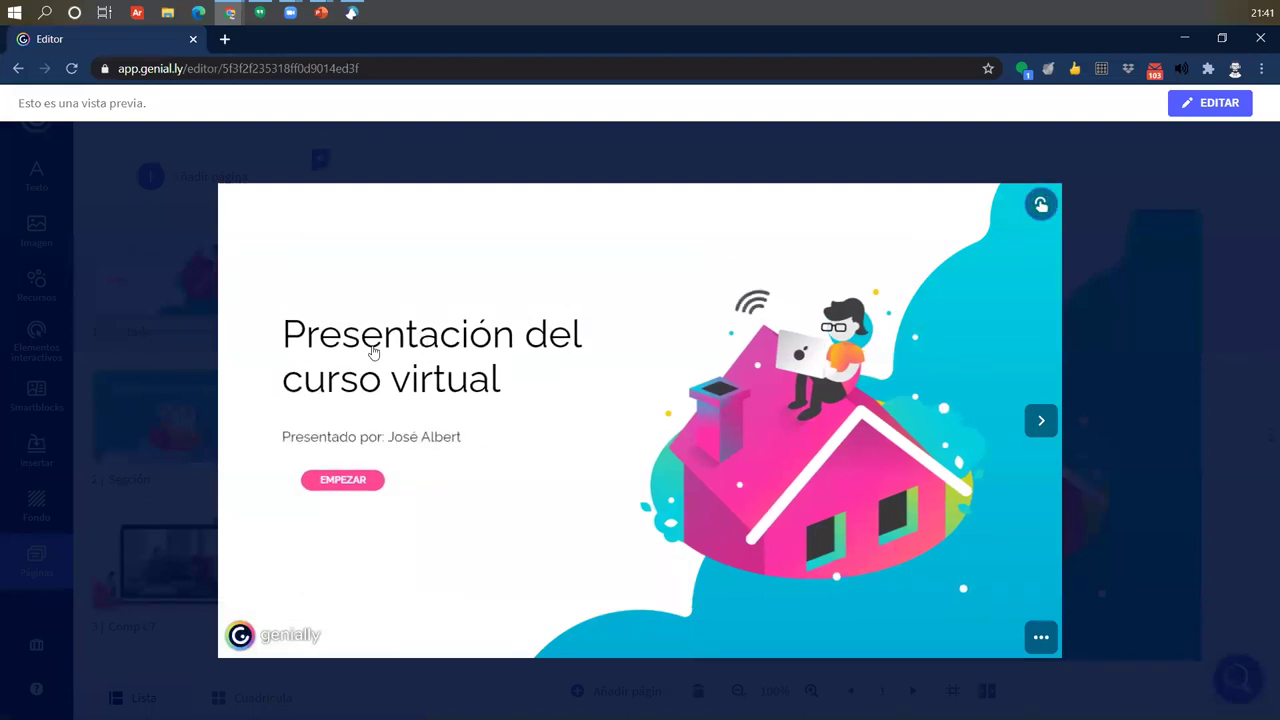
mouse_move(405, 443)
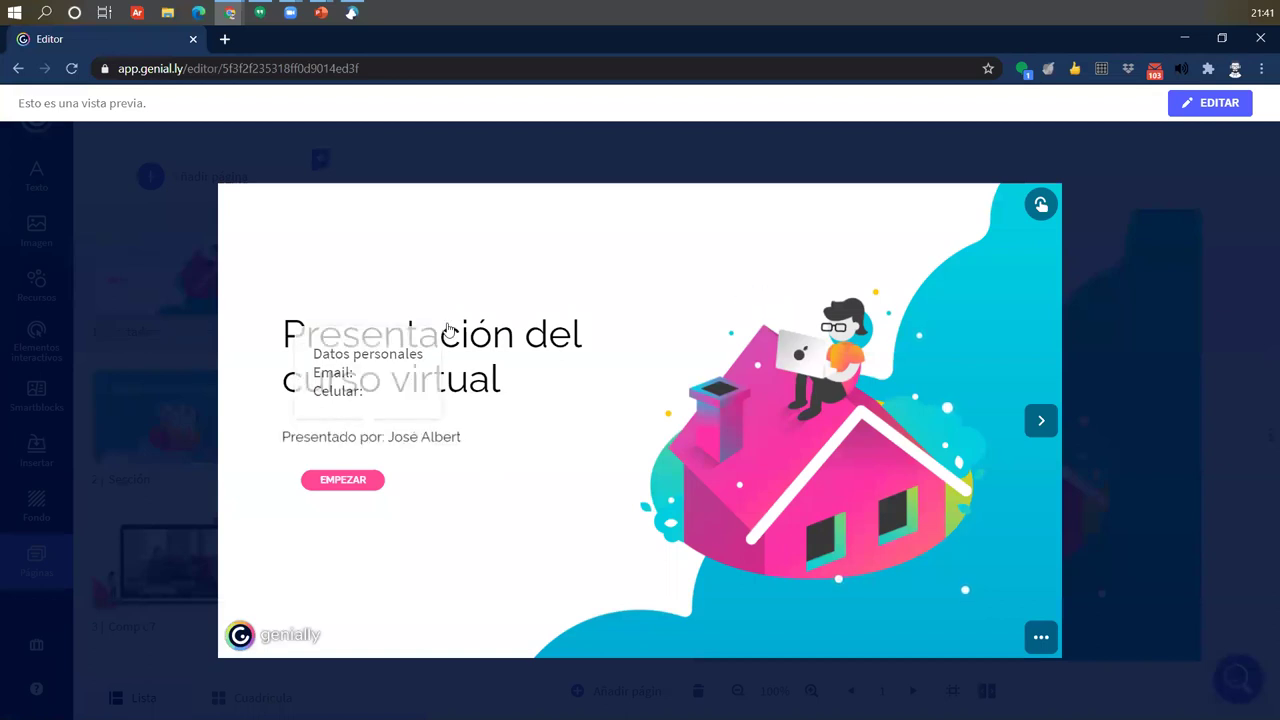
click(425, 413)
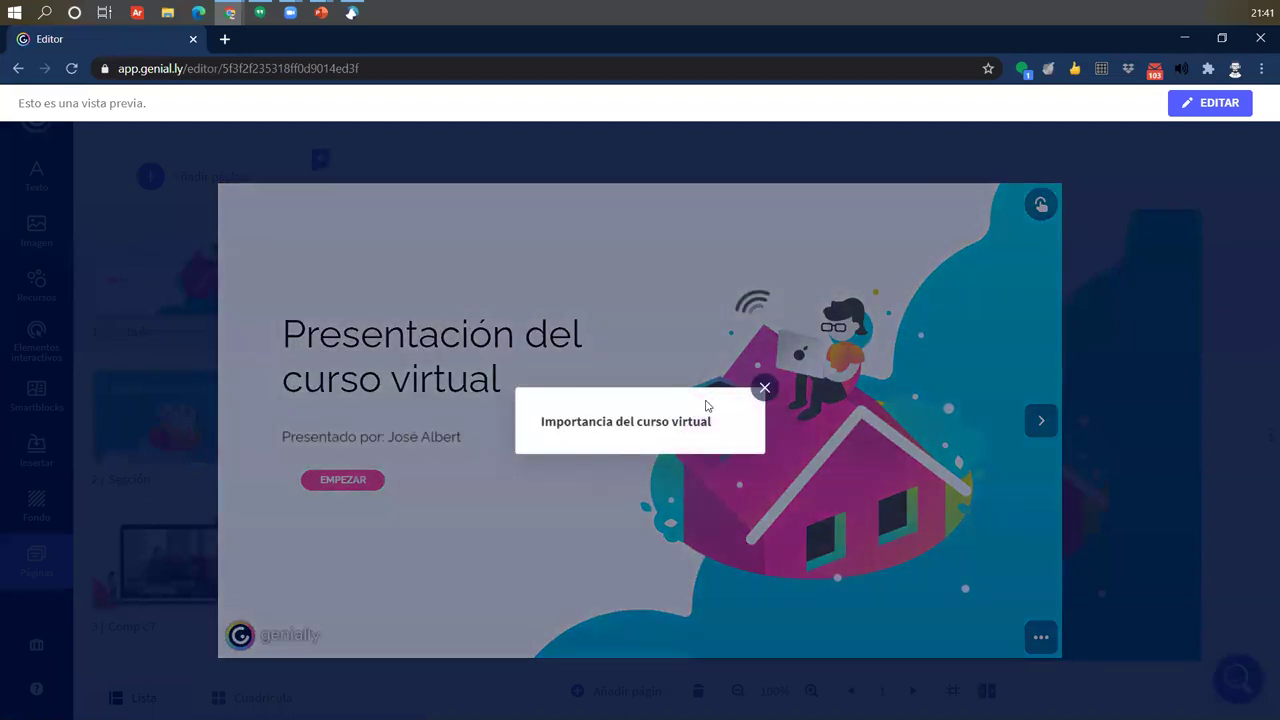
click(764, 388)
click(813, 410)
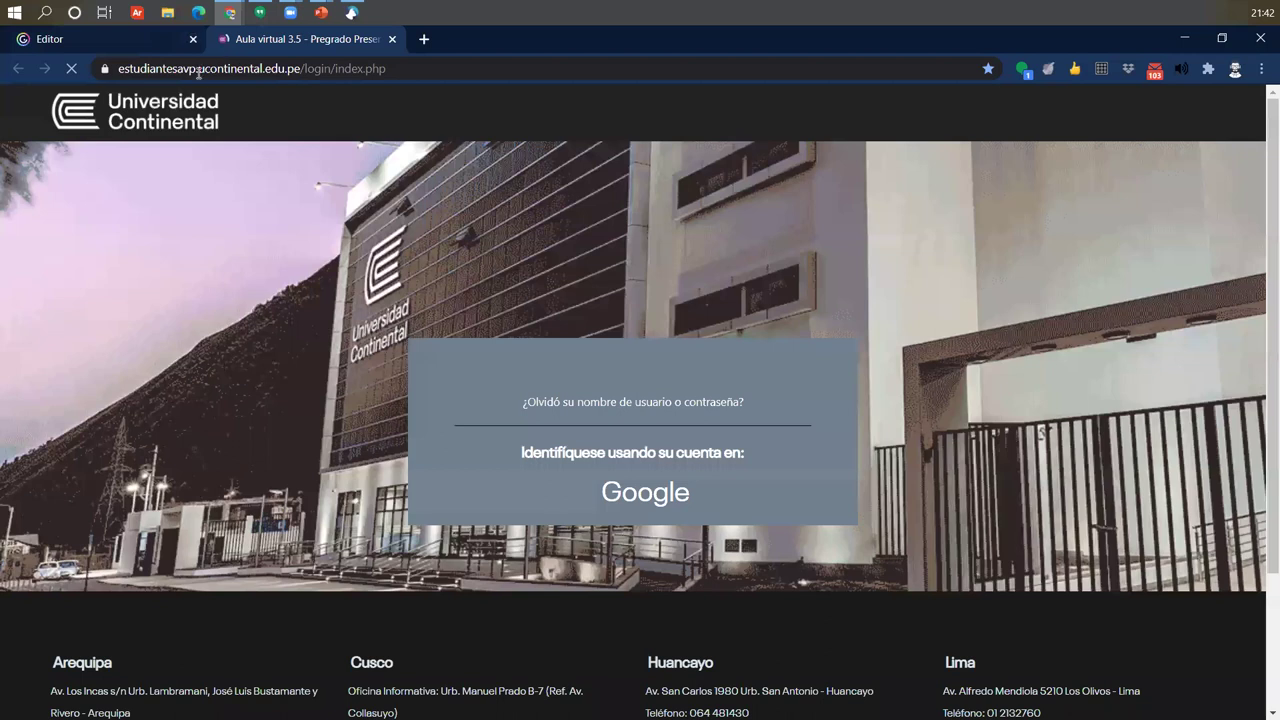
click(392, 39)
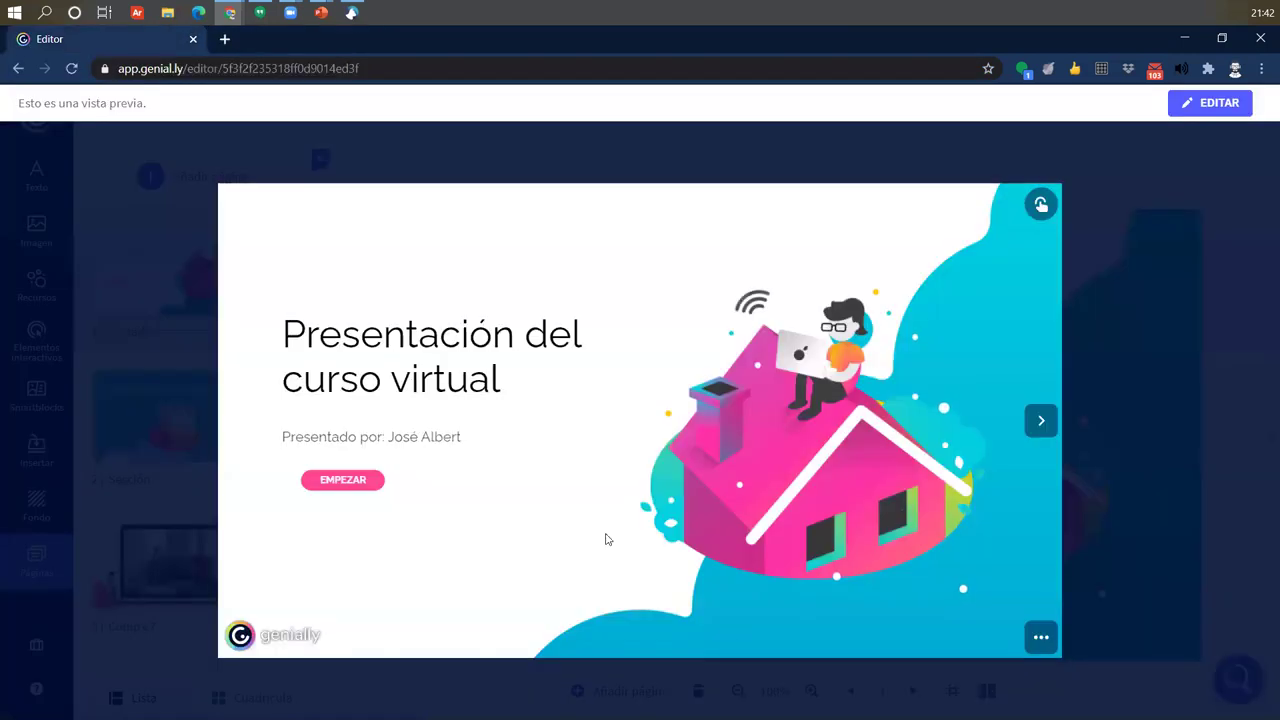
- Test the cover's EMPEZAR button in the preview and return to editing the presentation
click(355, 479)
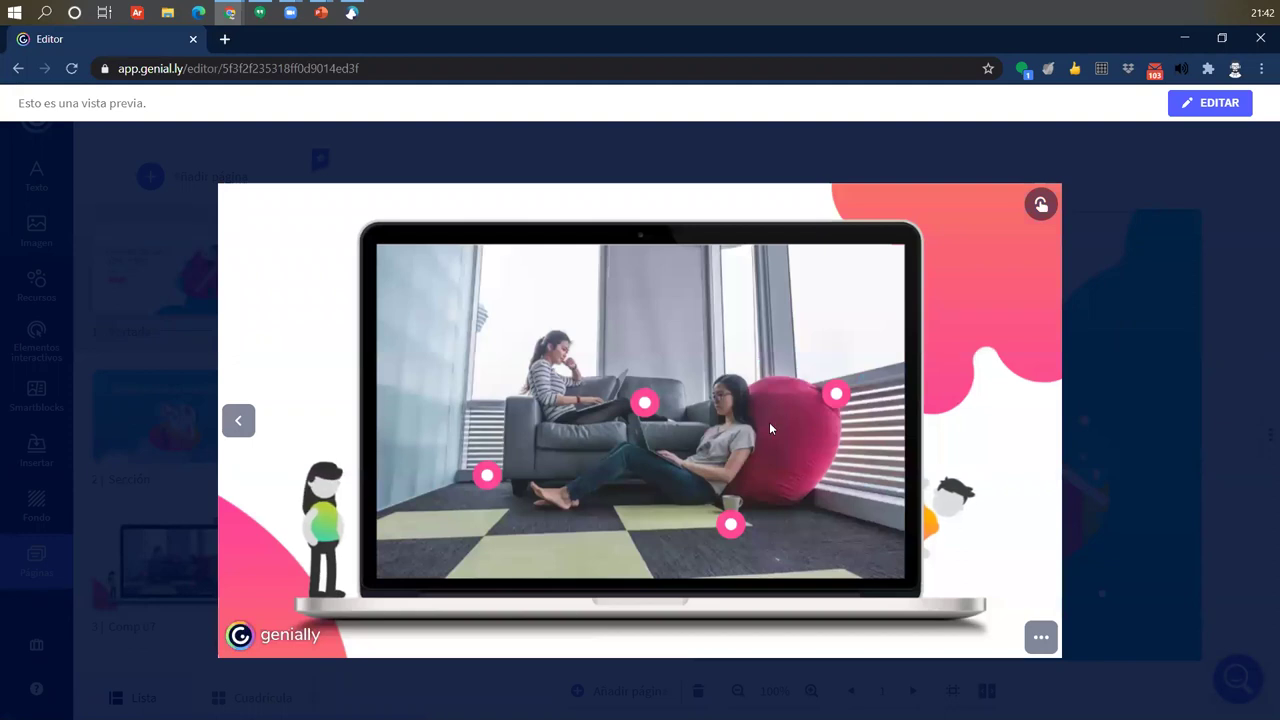
click(1057, 147)
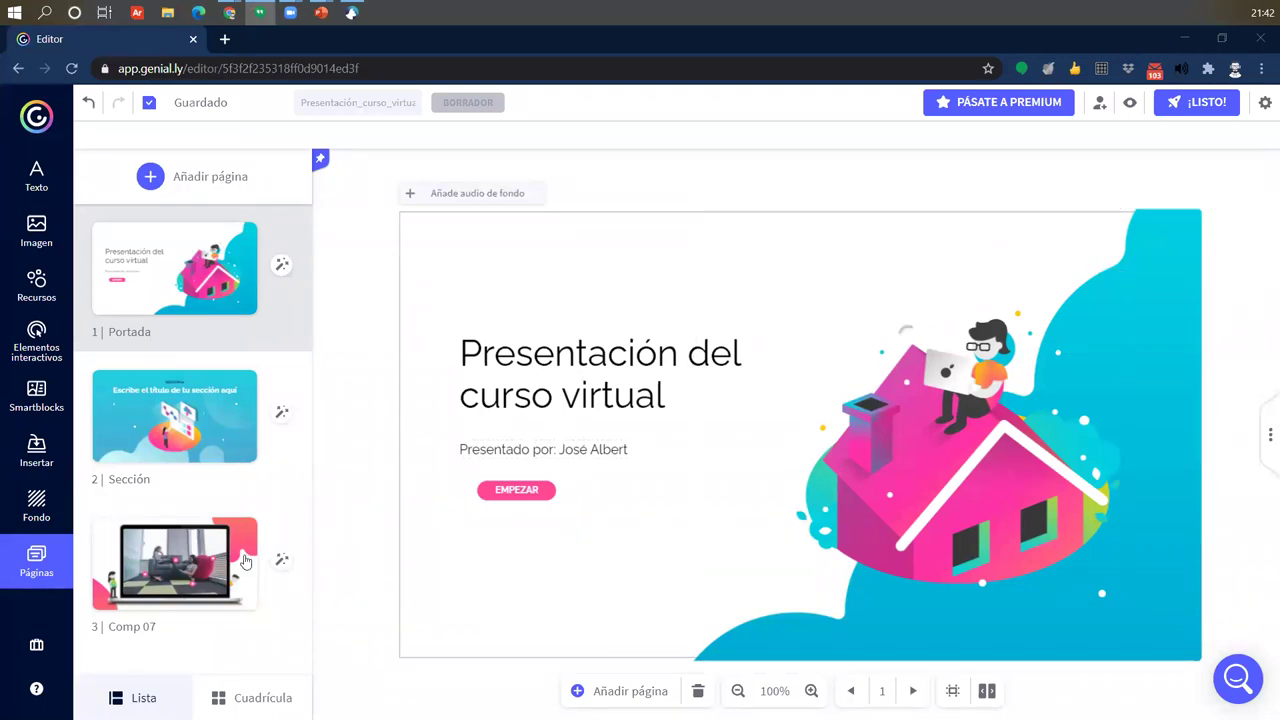
- Delete the central illustration from the Sección page
click(157, 410)
click(800, 507)
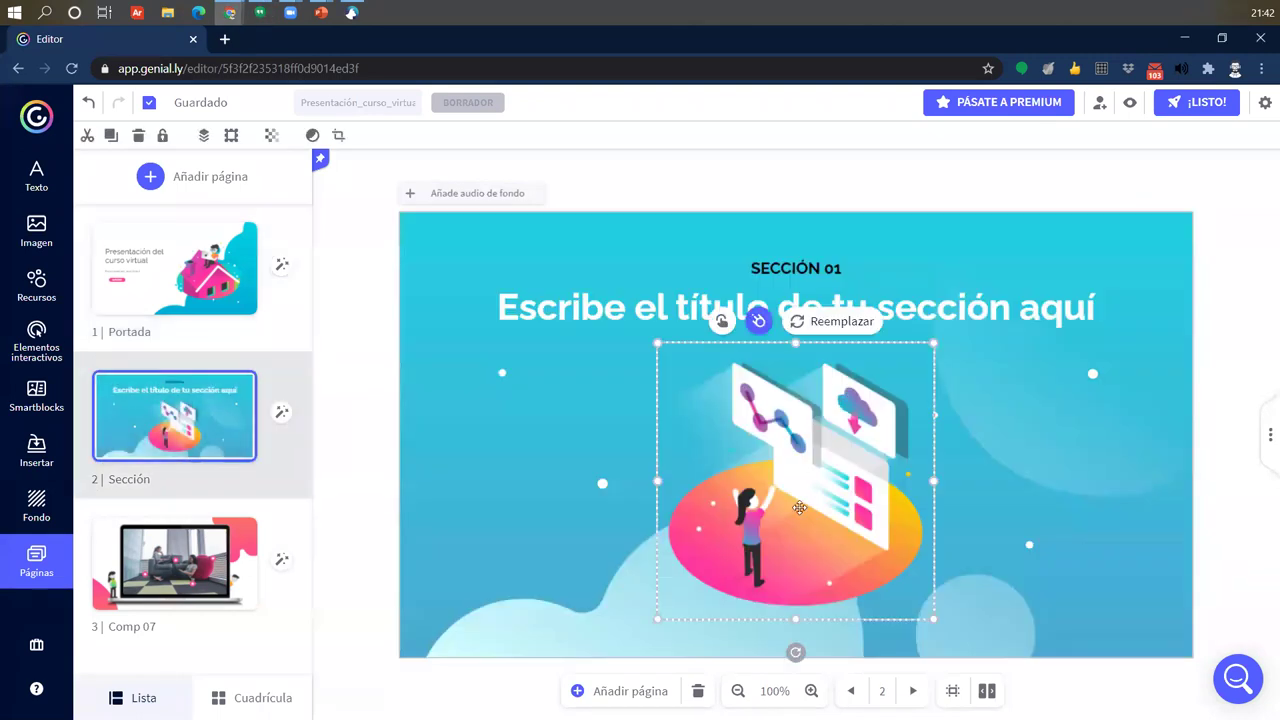
key(Delete)
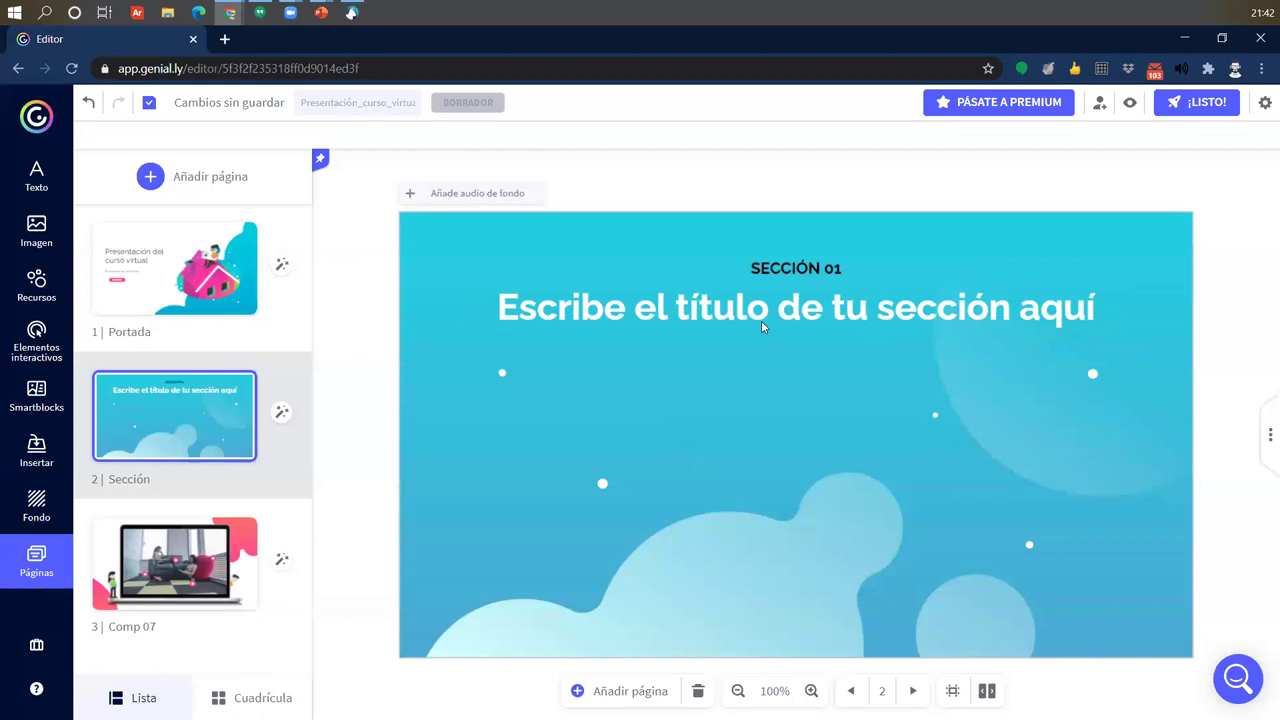
- Open the full collection of transparent-background images and look through it for a device picture
click(36, 232)
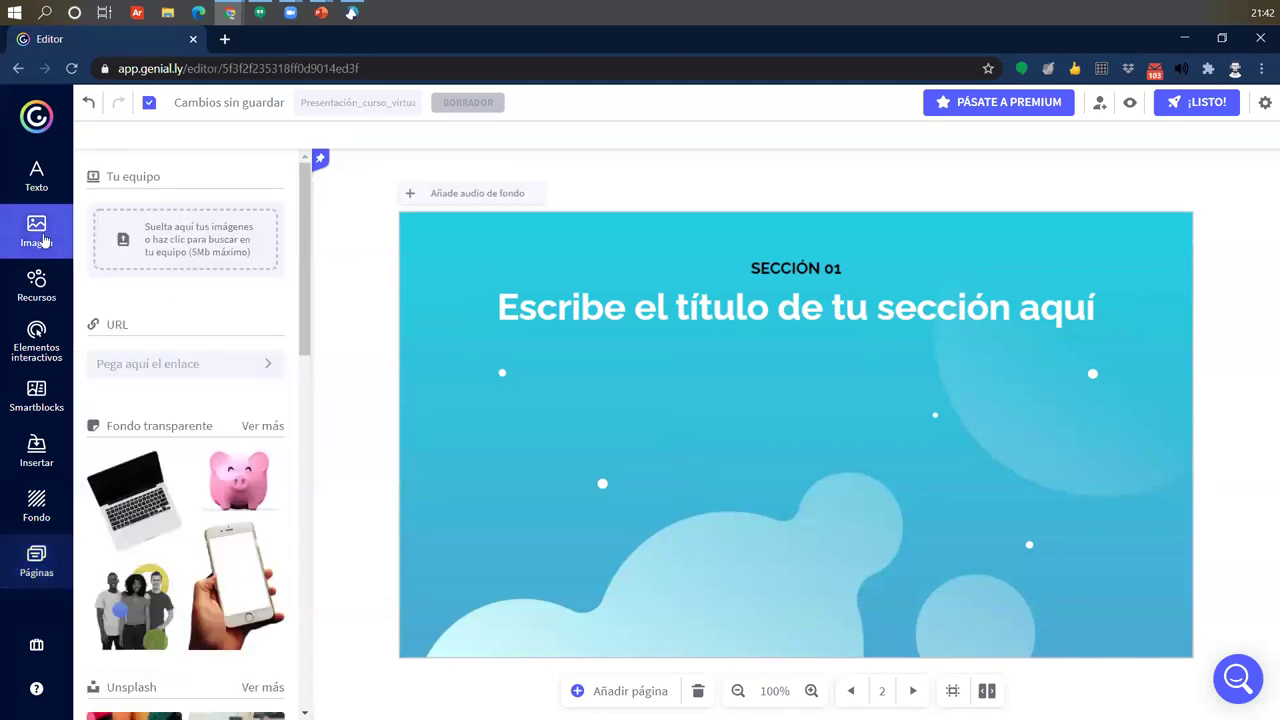
scroll(290, 465, down, 3)
scroll(287, 460, down, 4)
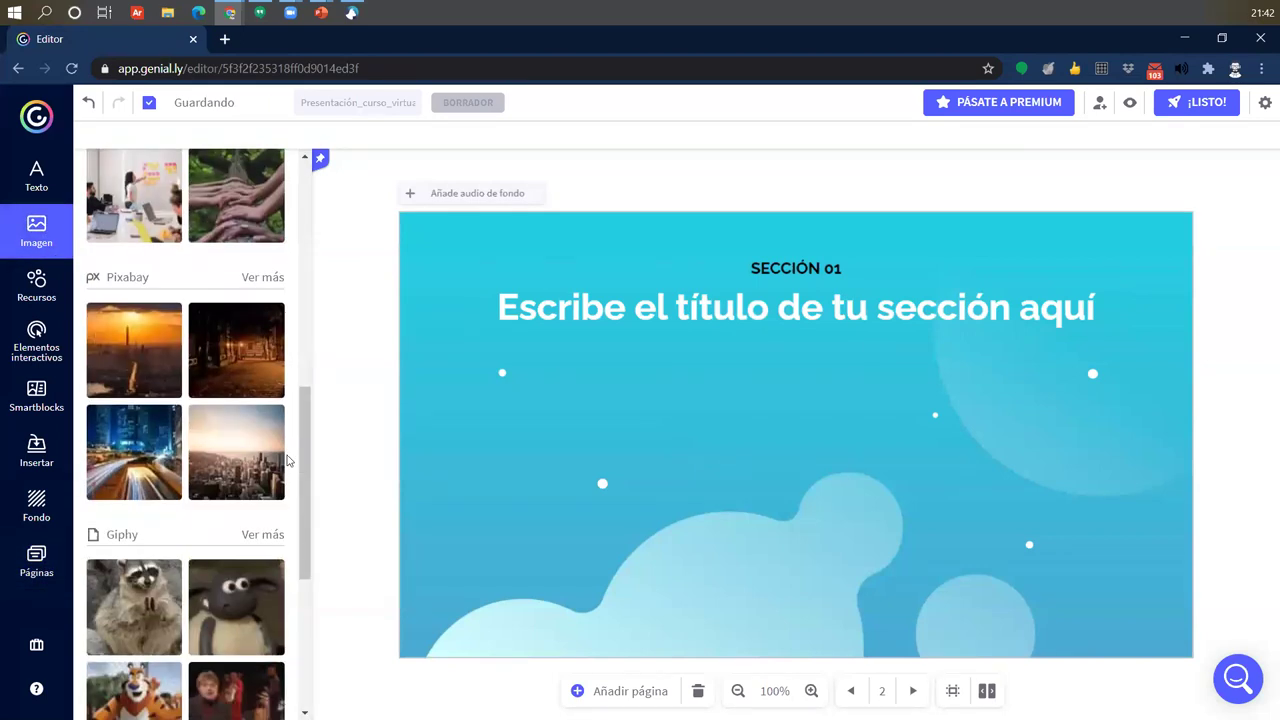
scroll(287, 460, up, 5)
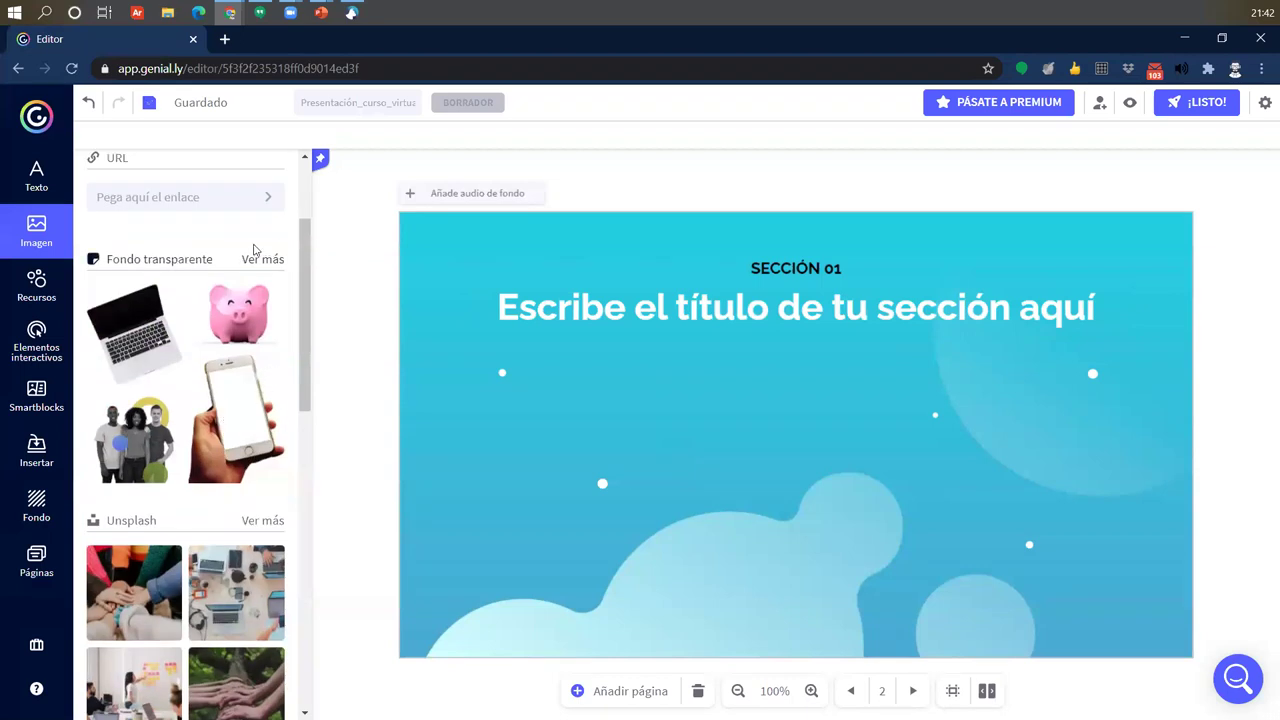
click(253, 258)
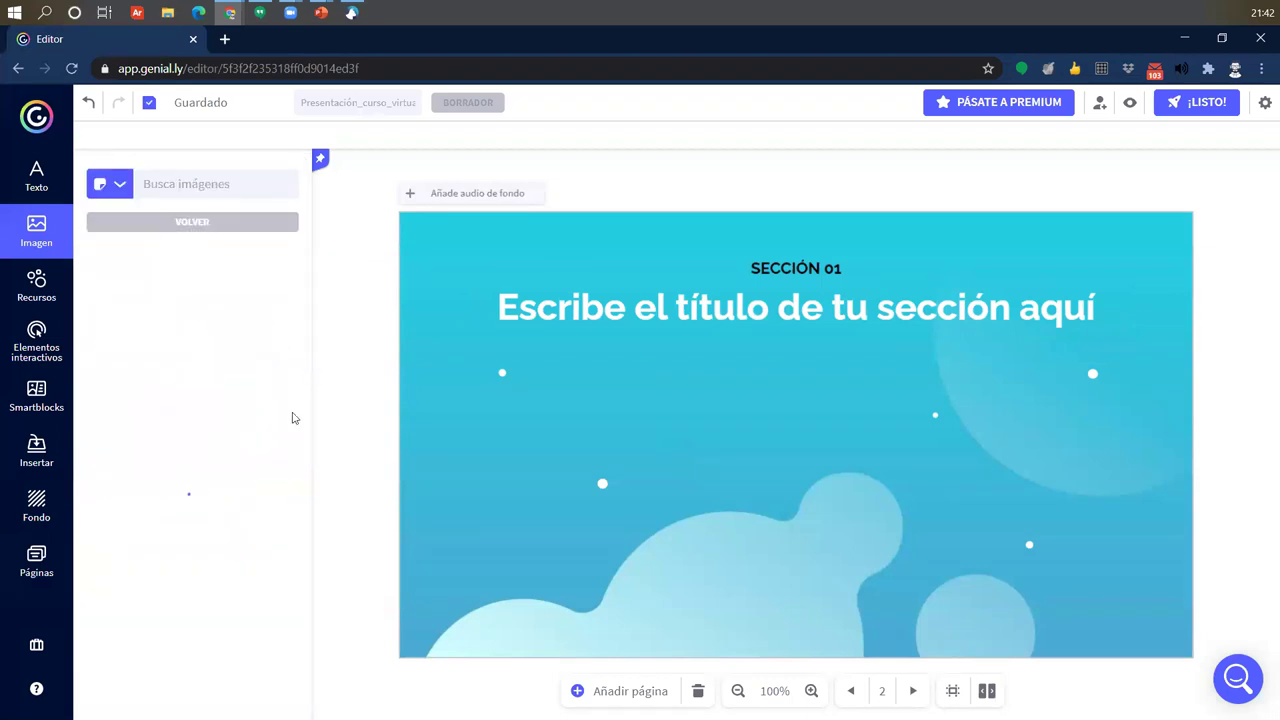
scroll(196, 425, down, 3)
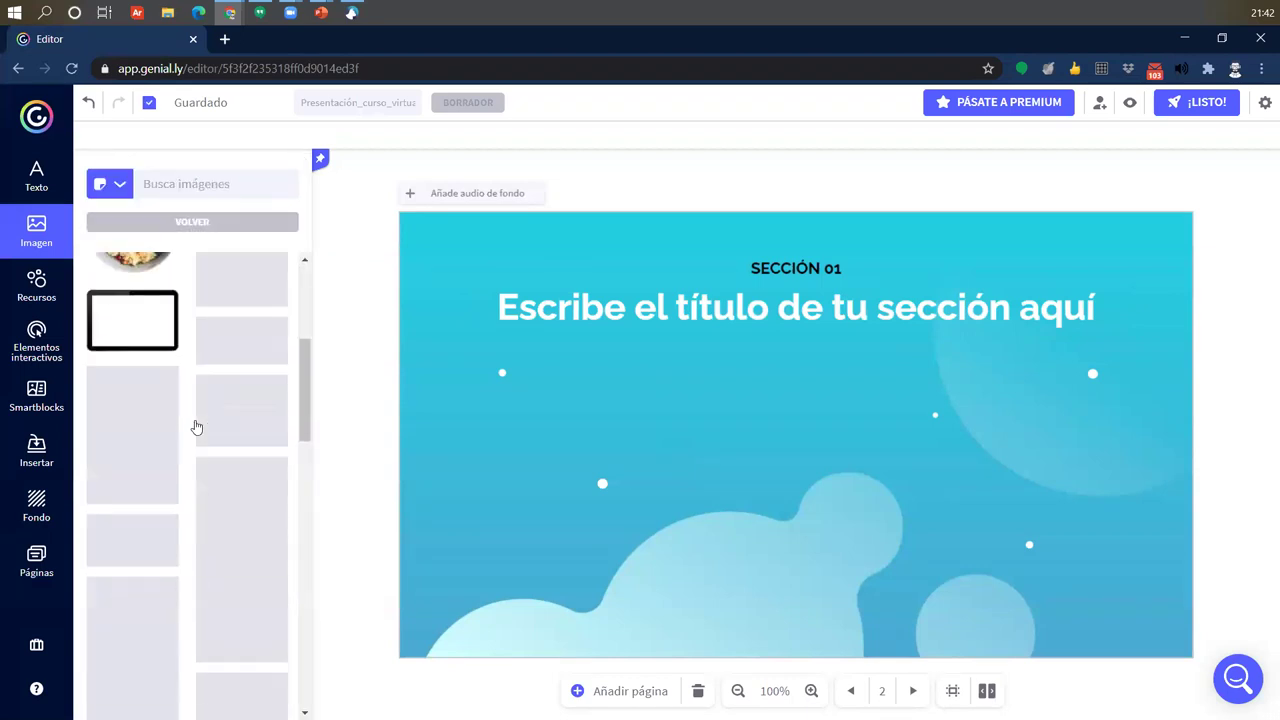
scroll(226, 543, down, 5)
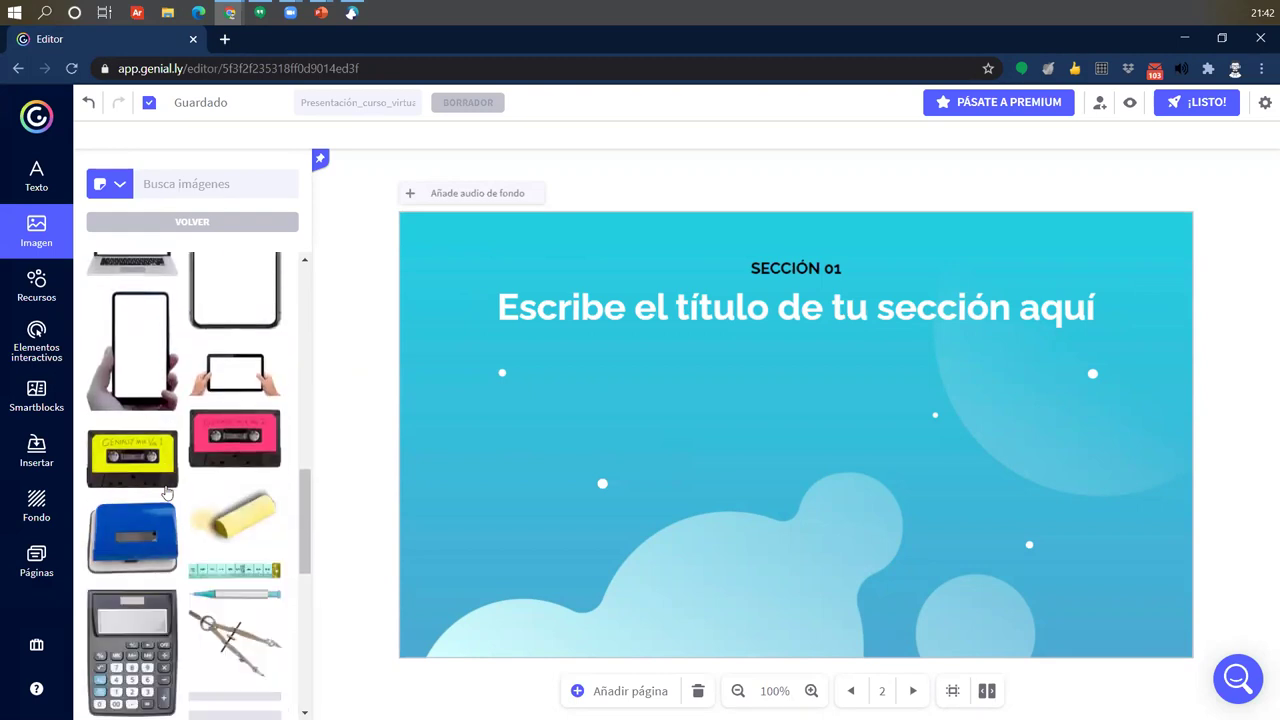
scroll(166, 492, down, 3)
scroll(200, 450, up, 5)
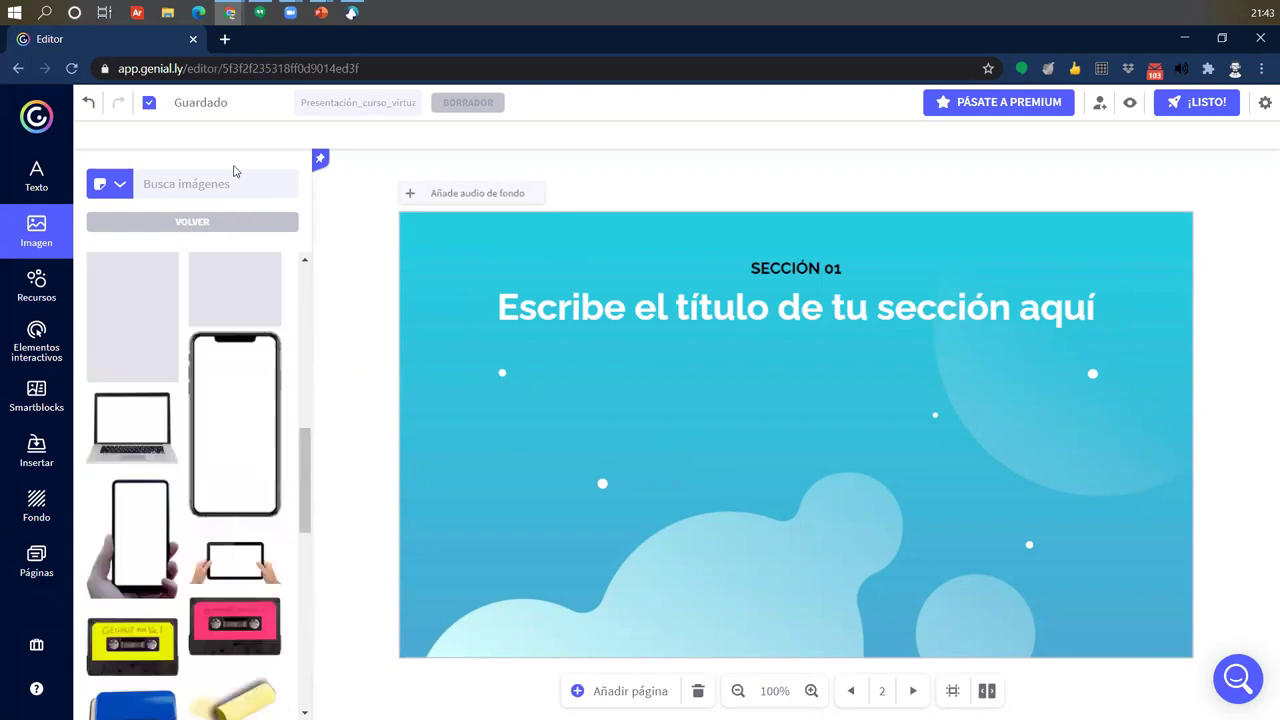
- Search the transparent-background images for "computadora"
click(202, 188)
text(c)
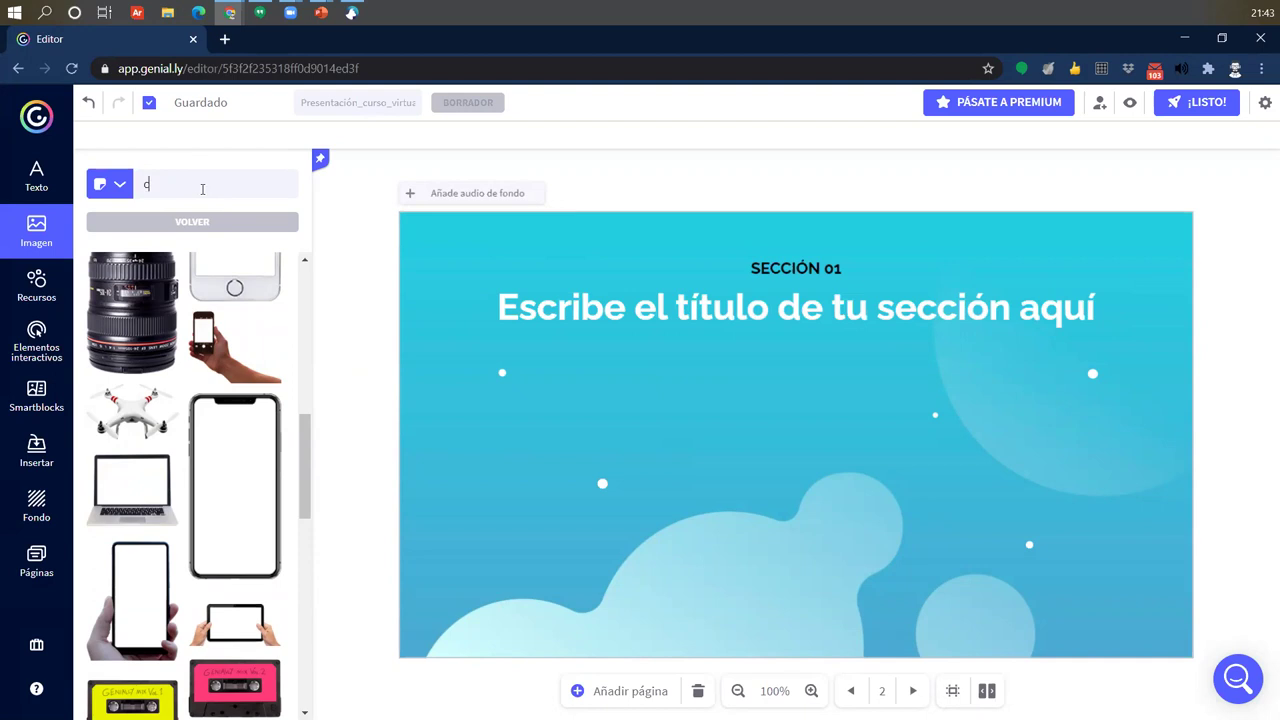
text(omputadora)
key(Return)
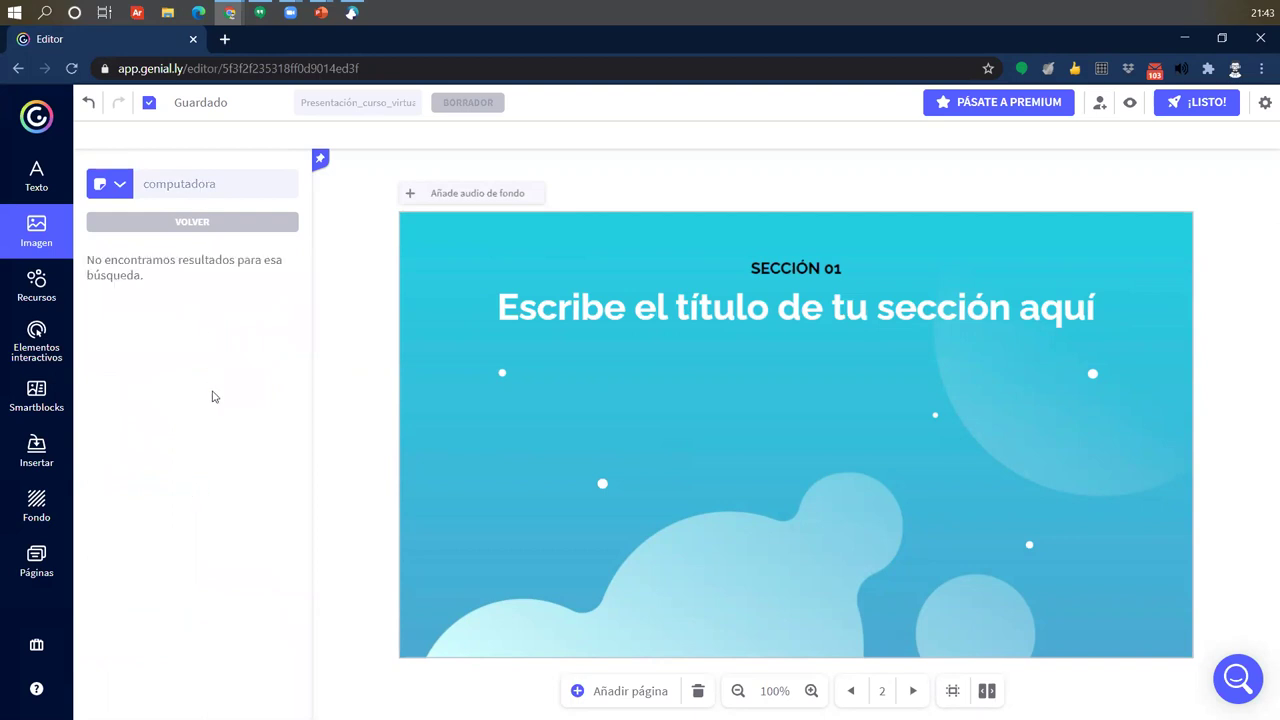
- Search the transparent-background images for "laptop" instead and insert the tablet held by two hands on the section page
double_click(236, 185)
click(236, 185)
key(BackSpace)
key(BackSpace)
key(BackSpace)
key(BackSpace)
key(BackSpace)
key(BackSpace)
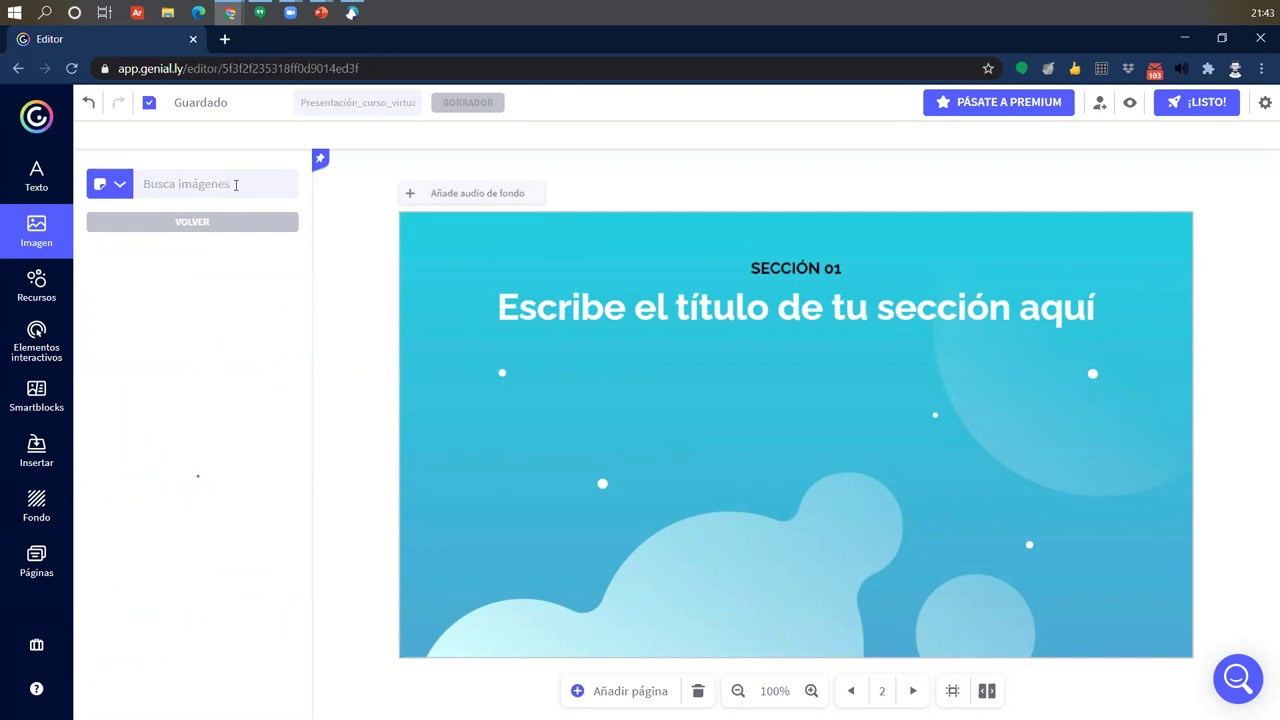
text(laptop)
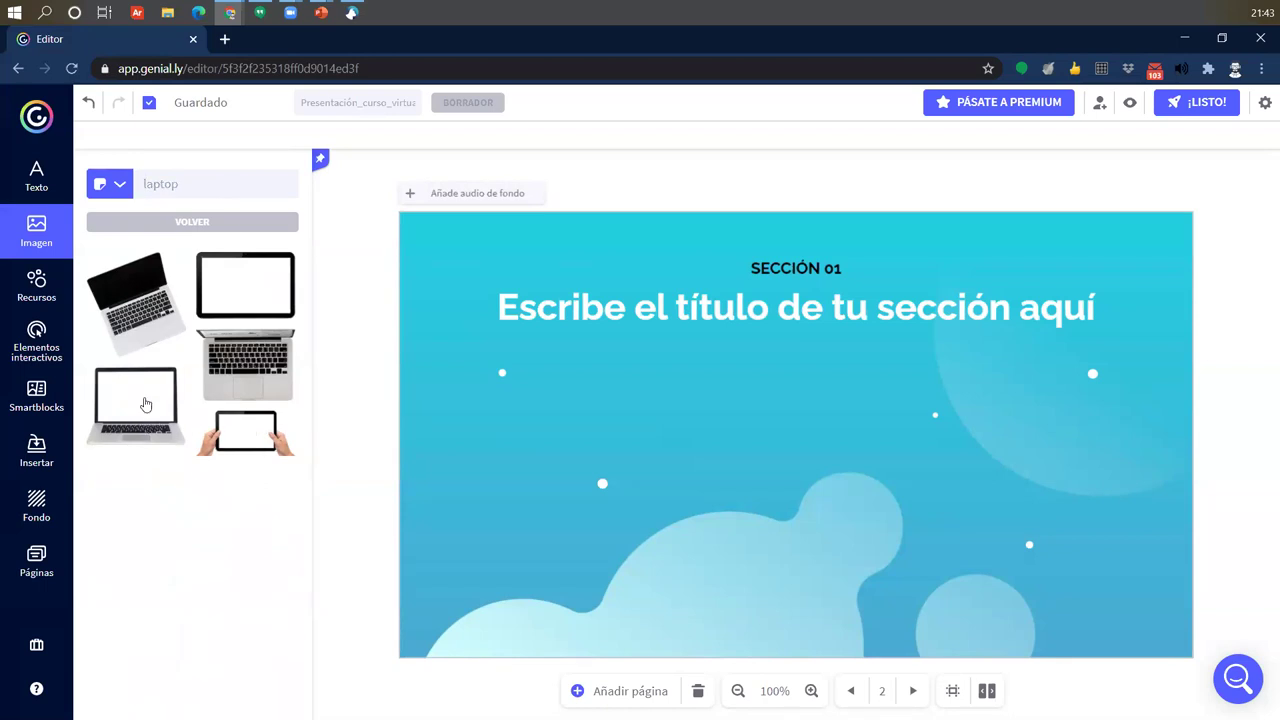
click(246, 432)
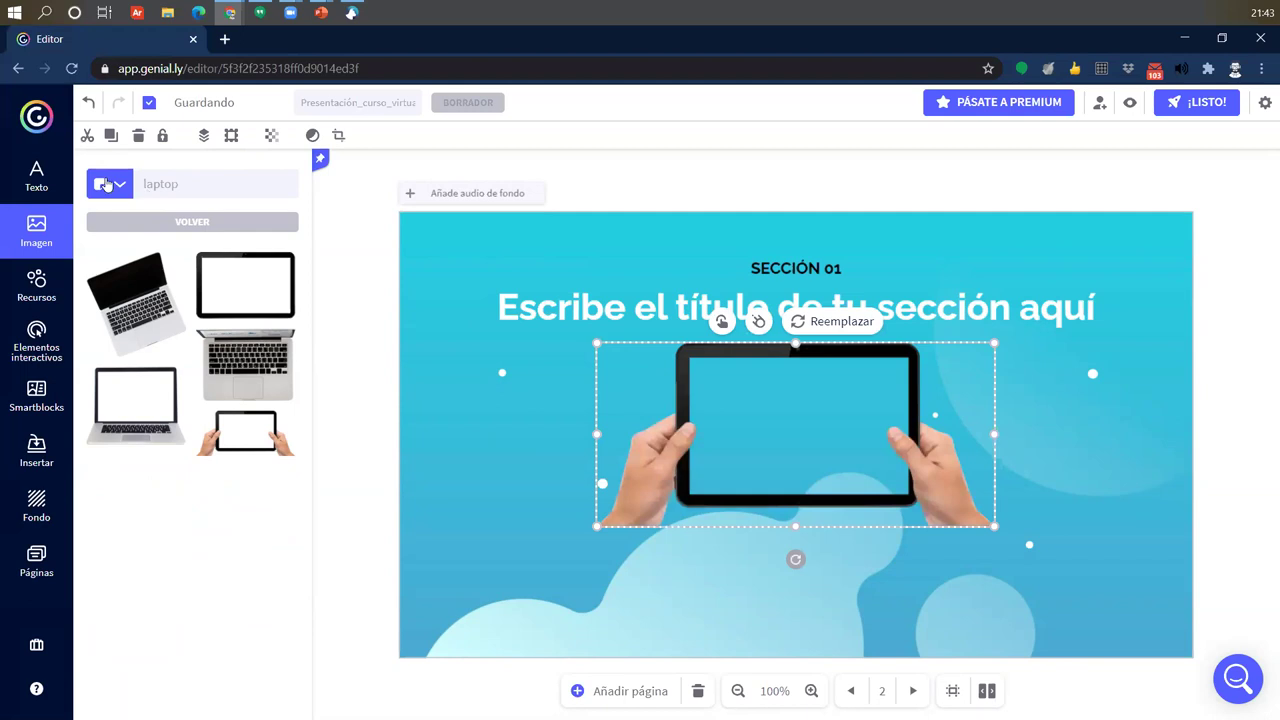
- Insert the illustration of two people riding a pencil from the full Escenarios resource collection onto the section page
click(36, 285)
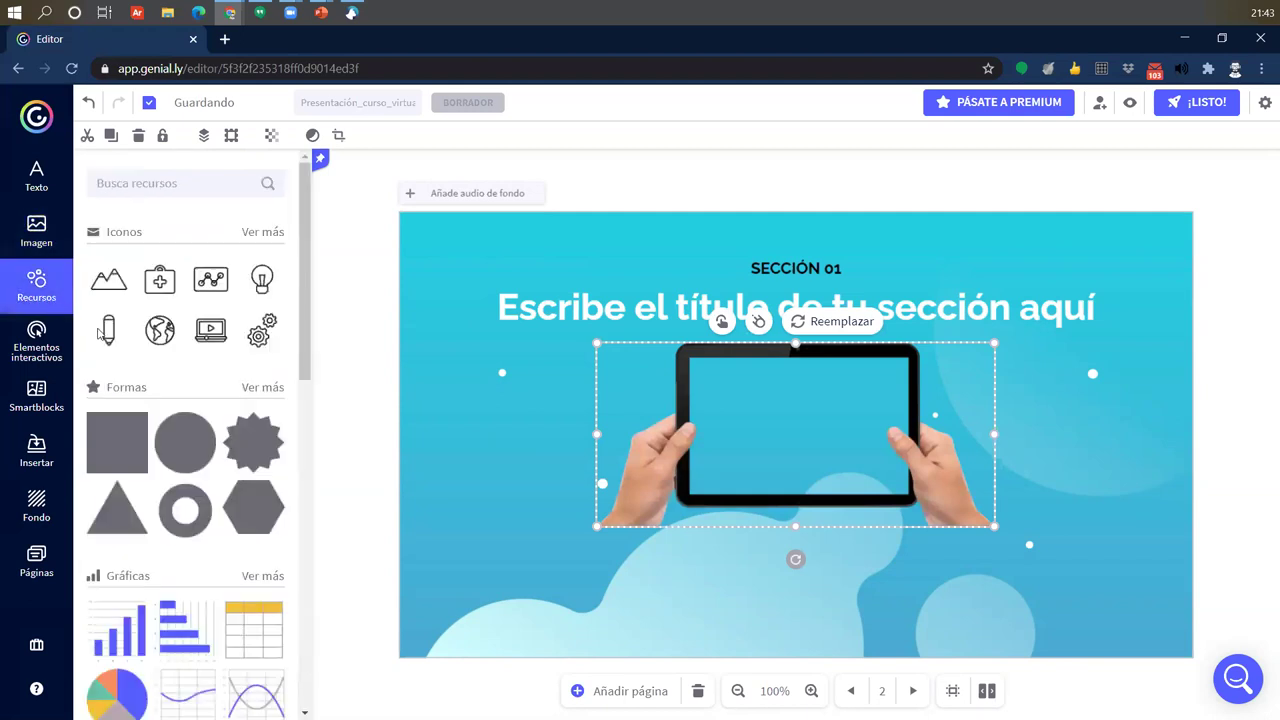
scroll(253, 433, down, 1)
scroll(253, 433, down, 4)
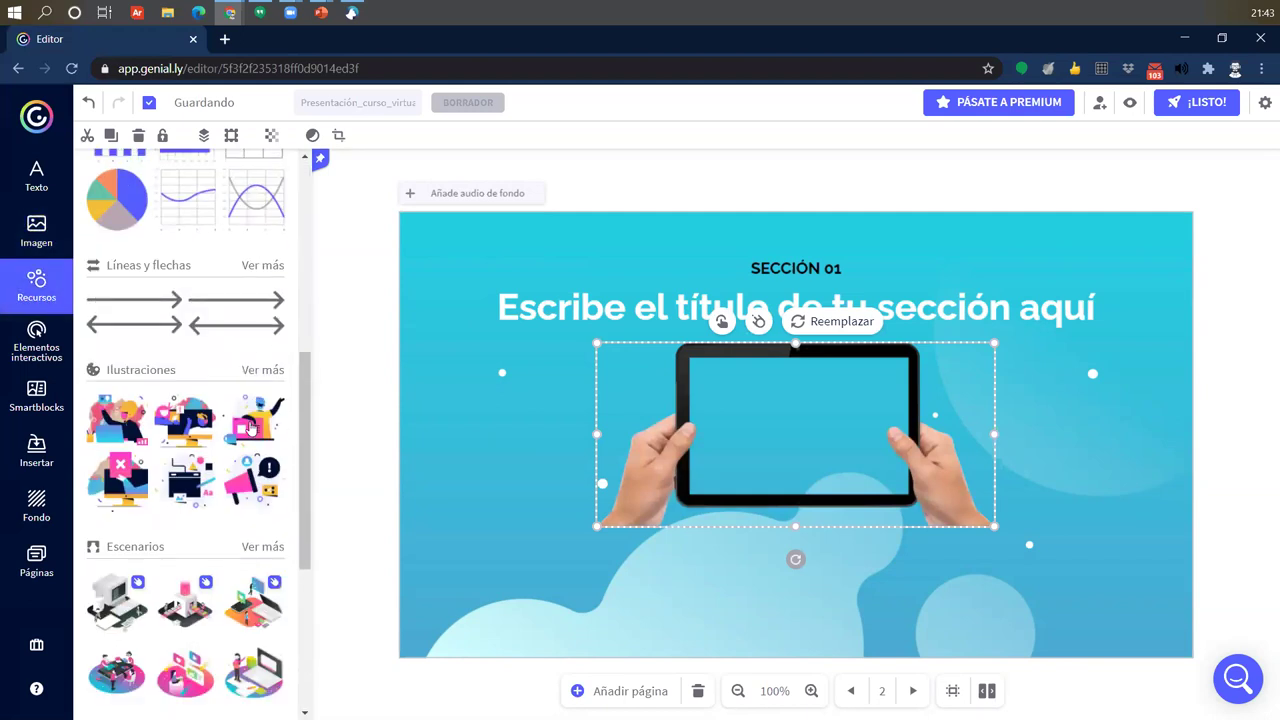
scroll(251, 430, down, 2)
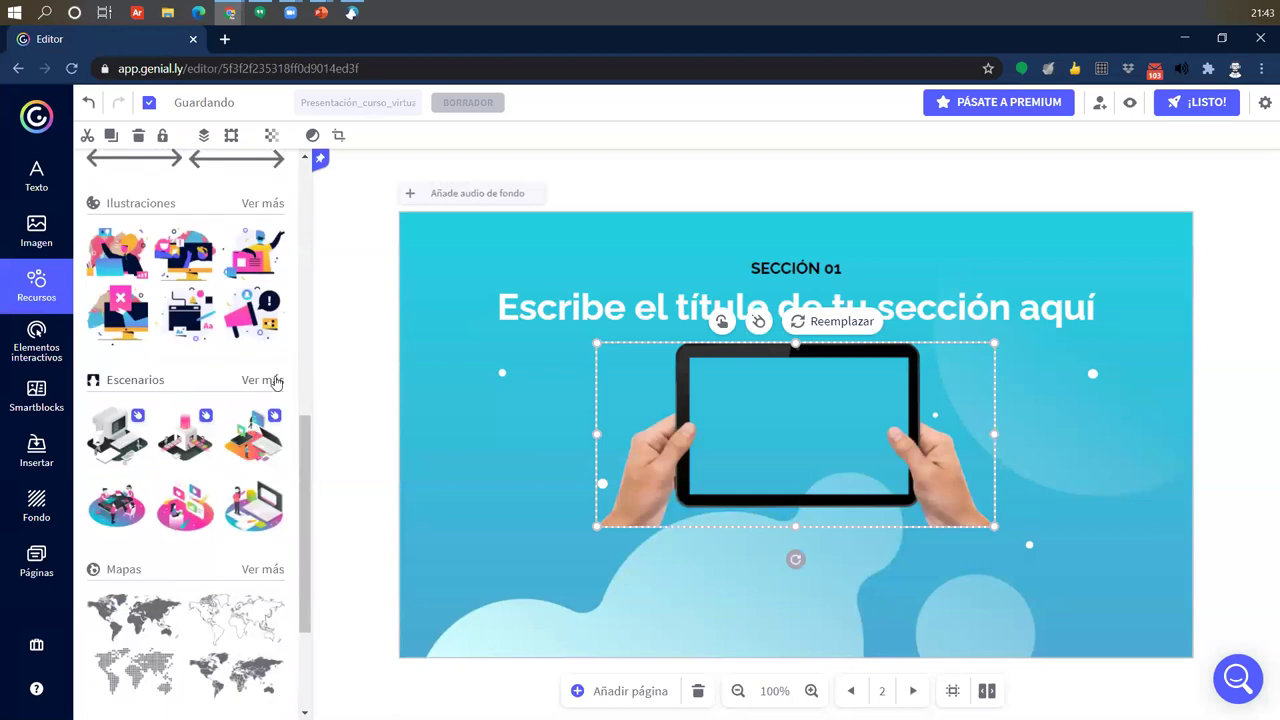
click(266, 380)
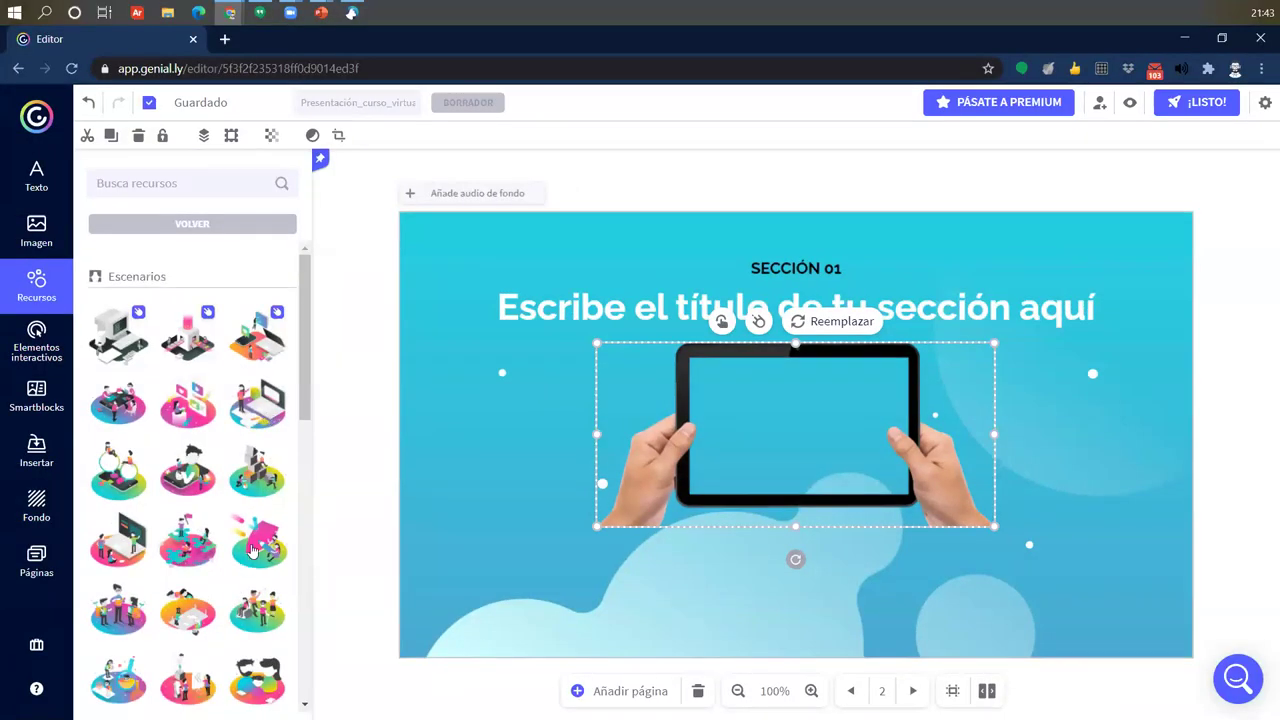
click(256, 537)
- Look through more Escenarios illustrations and delete the pencil-riders illustration covering the tablet
scroll(255, 536, down, 10)
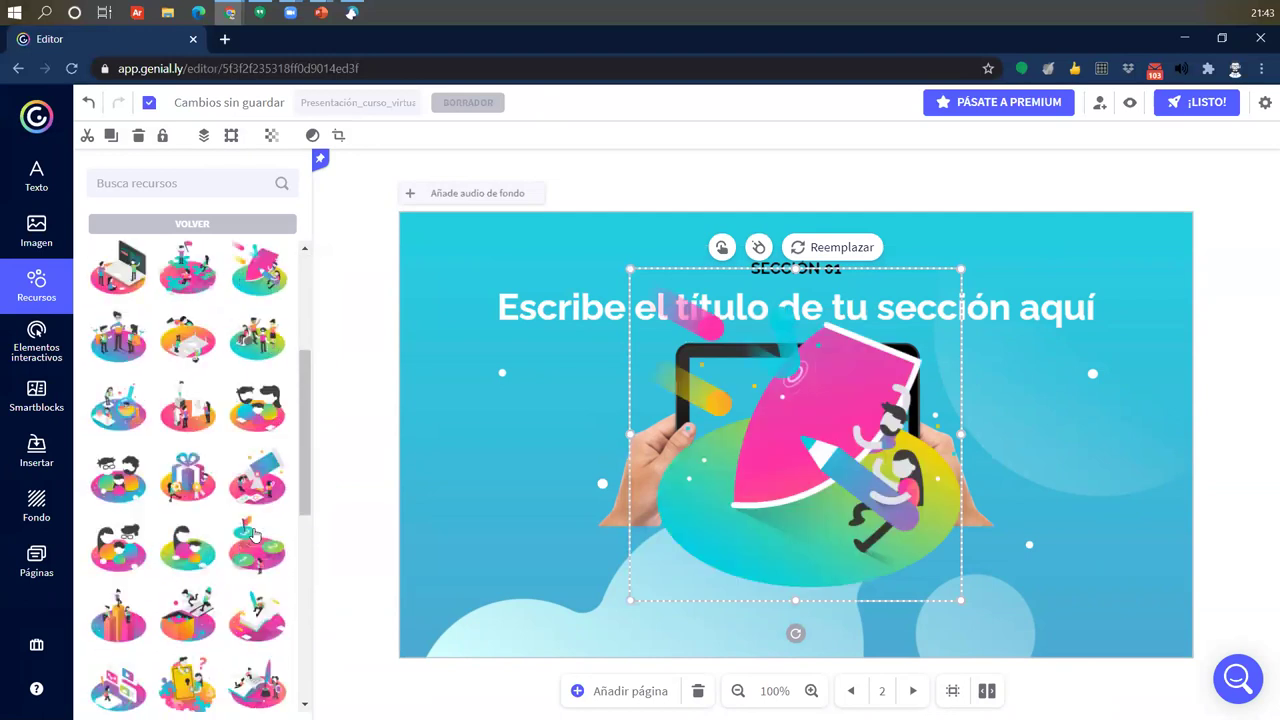
scroll(250, 520, up, 4)
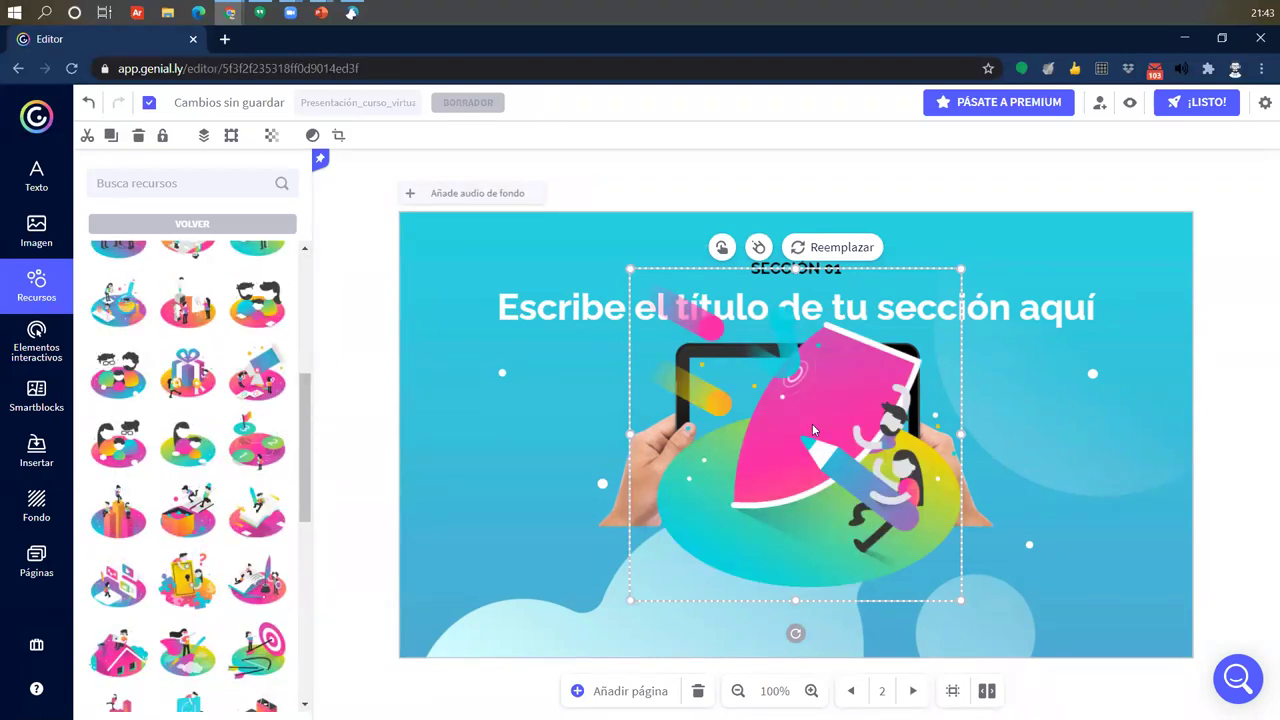
key(Delete)
- Enlarge the tablet image and position it below the section title, with the hands reaching the page's lower edge
click(694, 376)
drag(690, 371, 682, 372)
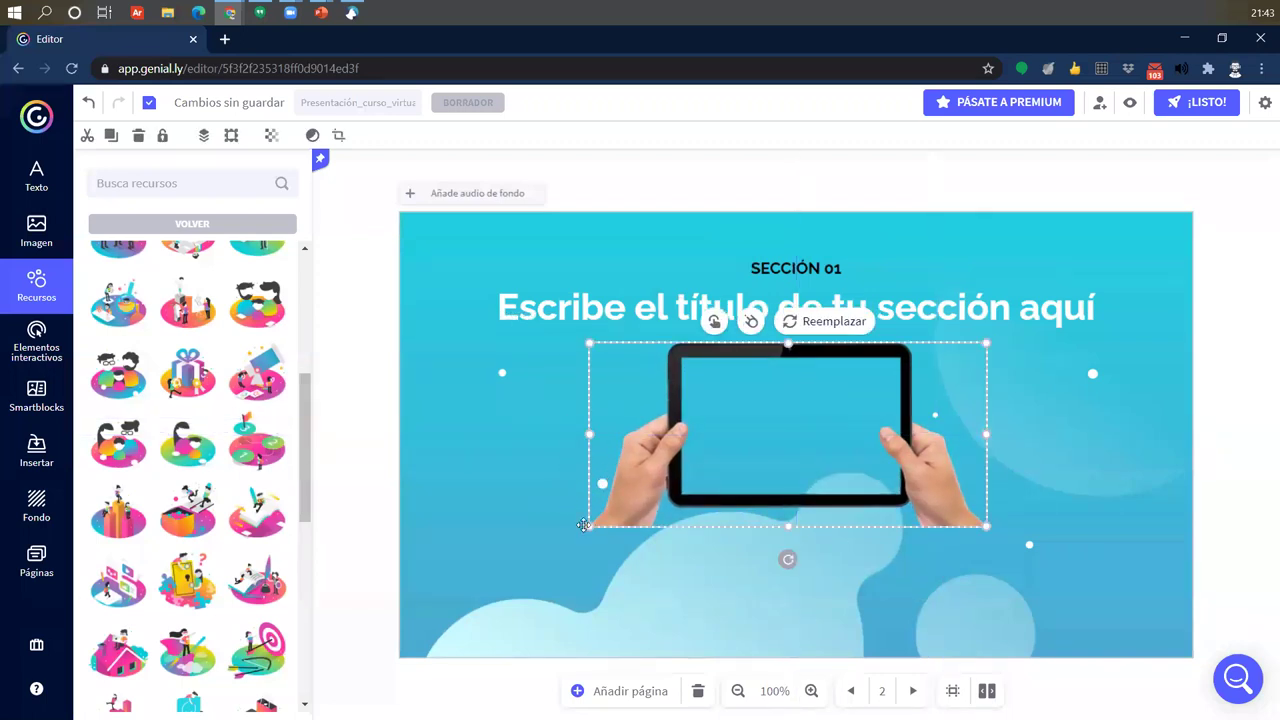
drag(584, 530, 366, 629)
drag(723, 536, 760, 540)
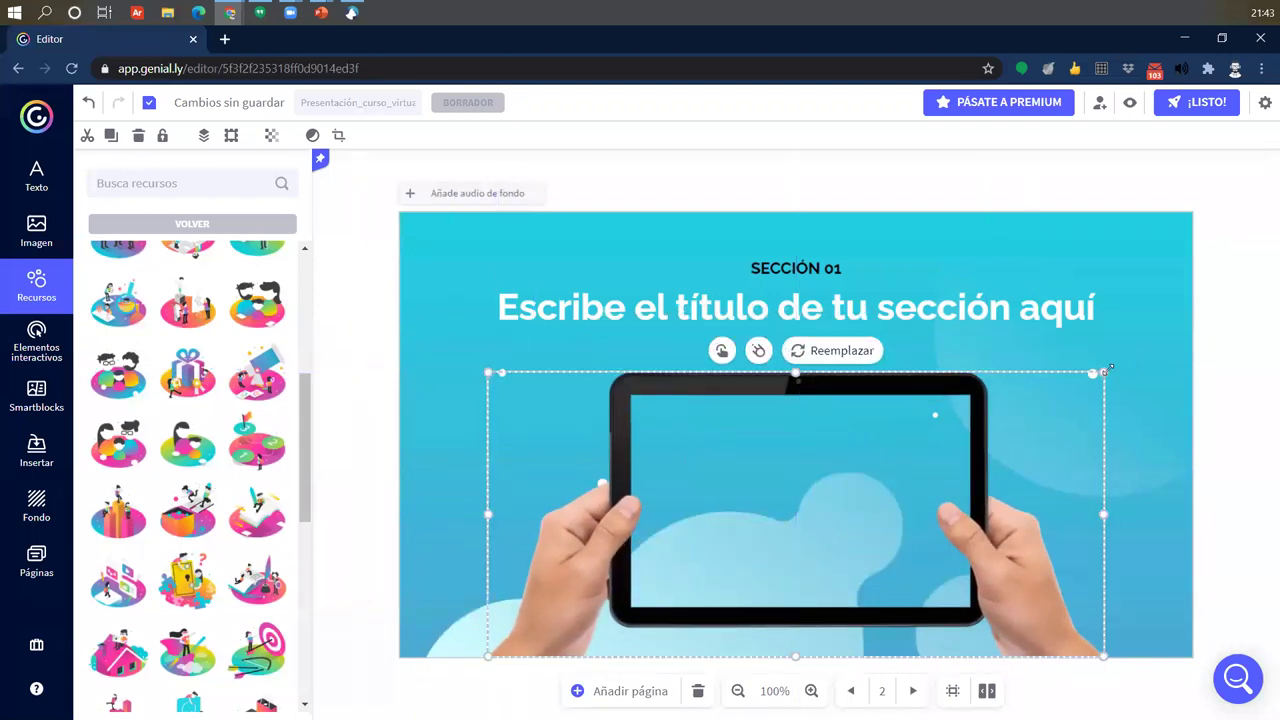
drag(1110, 362, 1182, 337)
mouse_move(623, 440)
mouse_down()
mouse_move(590, 443)
mouse_move(637, 443)
mouse_up()
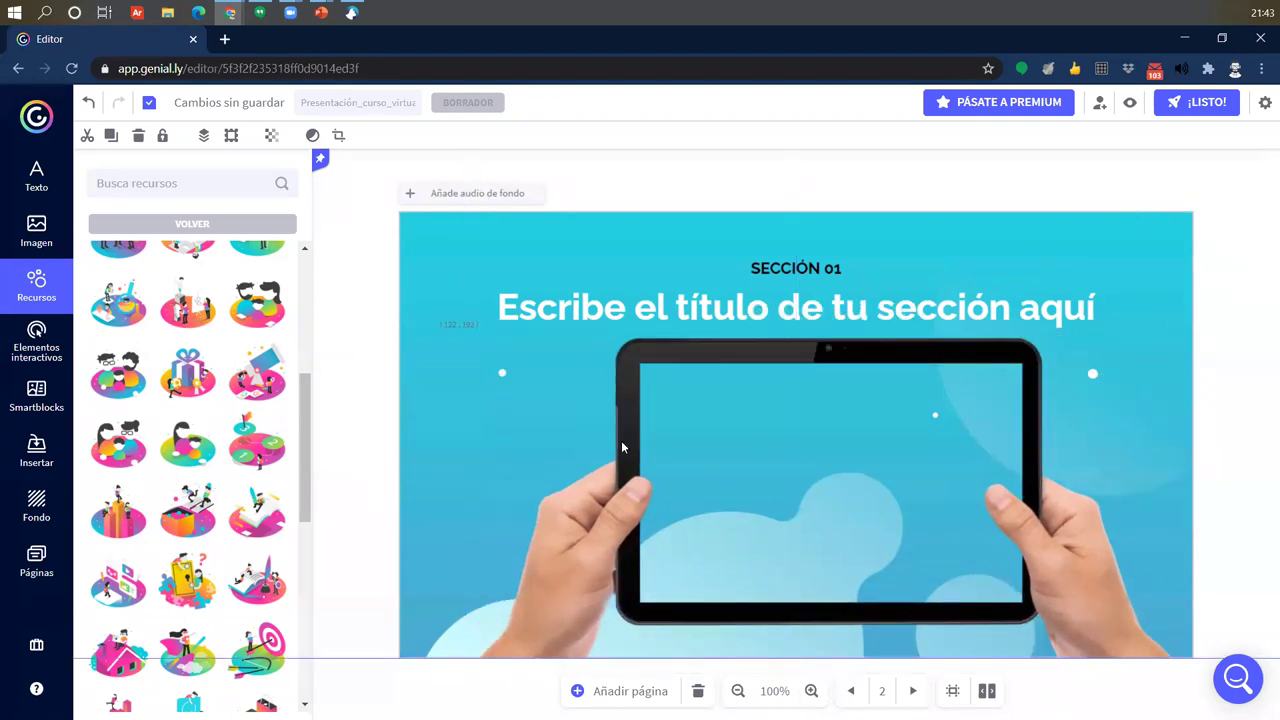
- Insert the sales dashboard smartblock with the line and pie charts from Datos/Tablas/Gráficas onto the section page
click(30, 310)
click(36, 335)
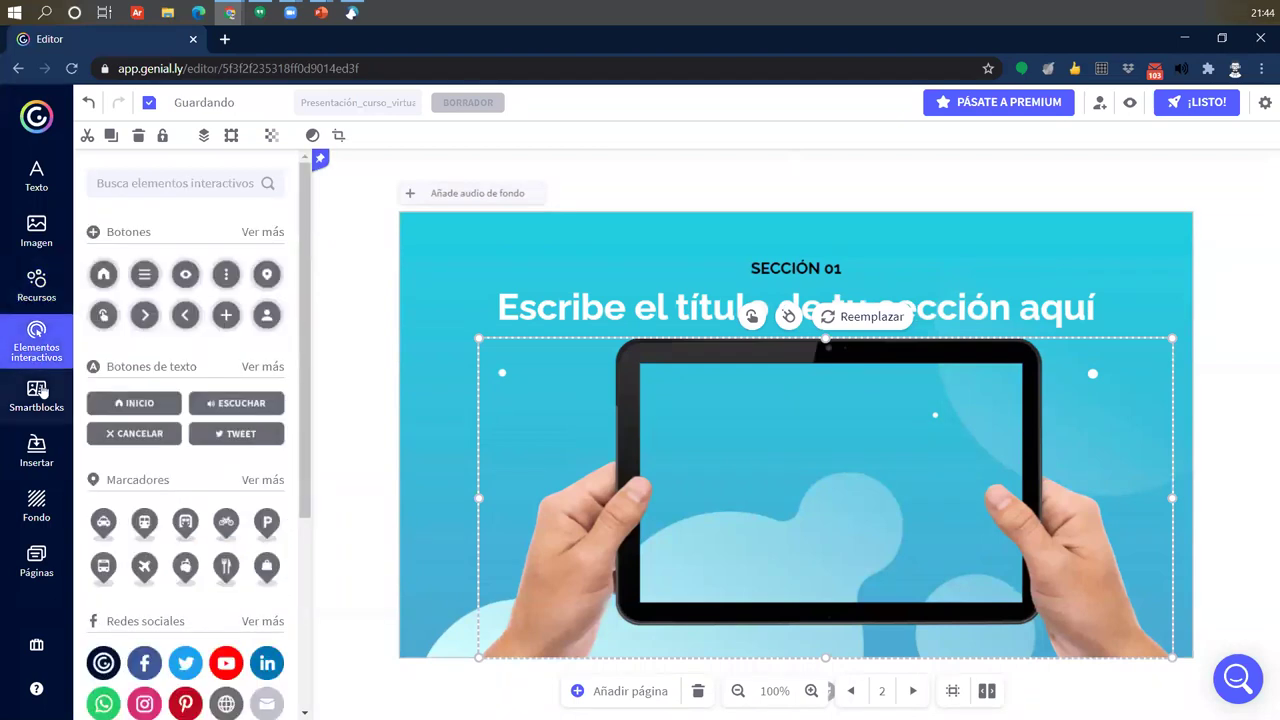
click(38, 393)
scroll(263, 537, down, 5)
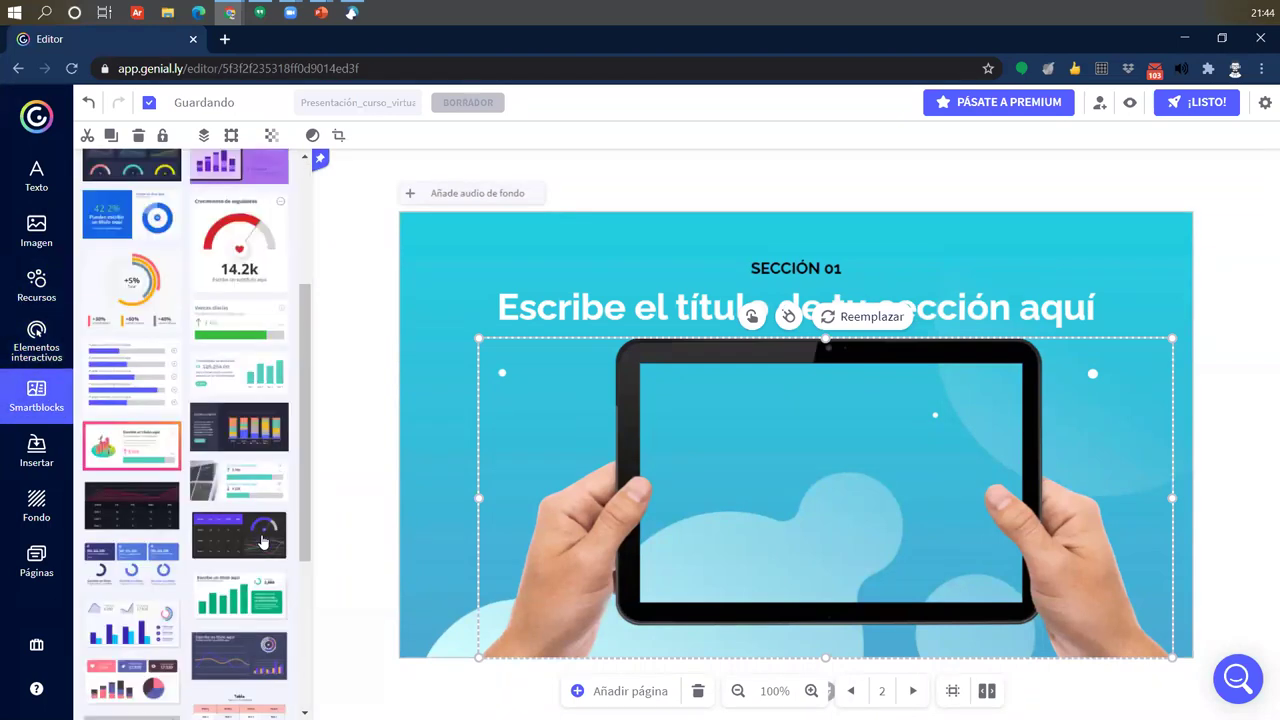
scroll(210, 523, up, 5)
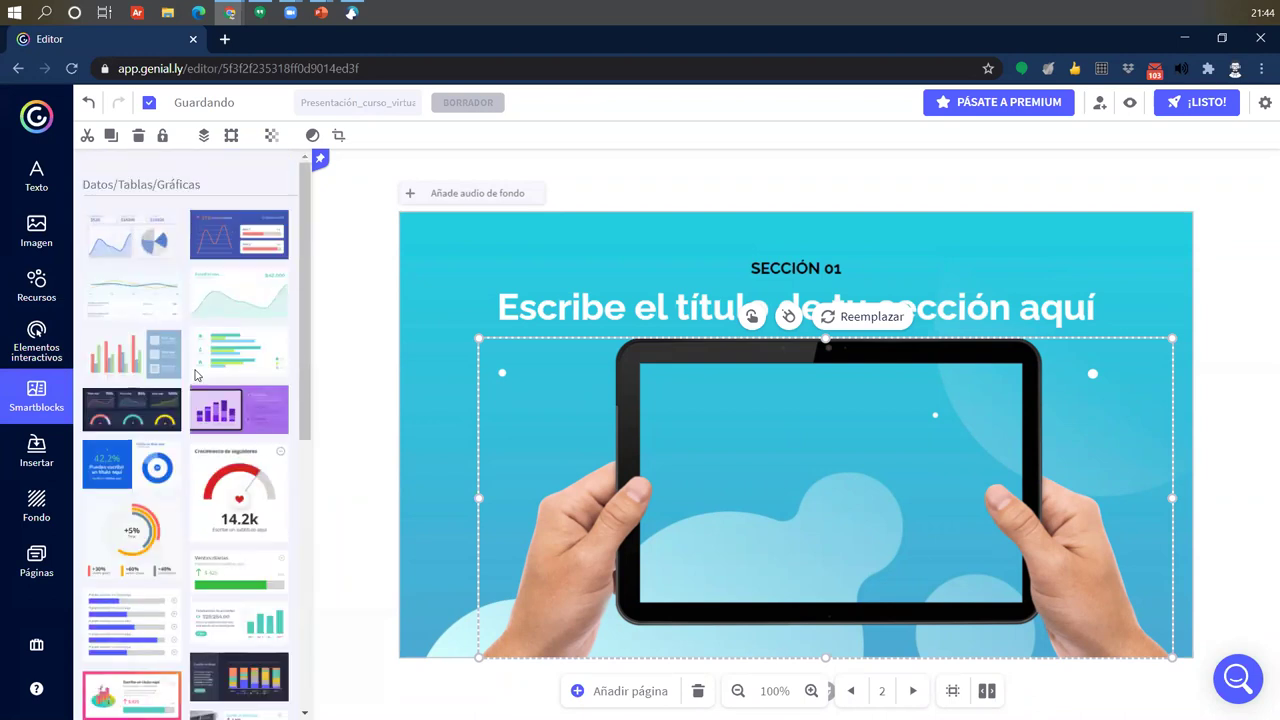
click(145, 253)
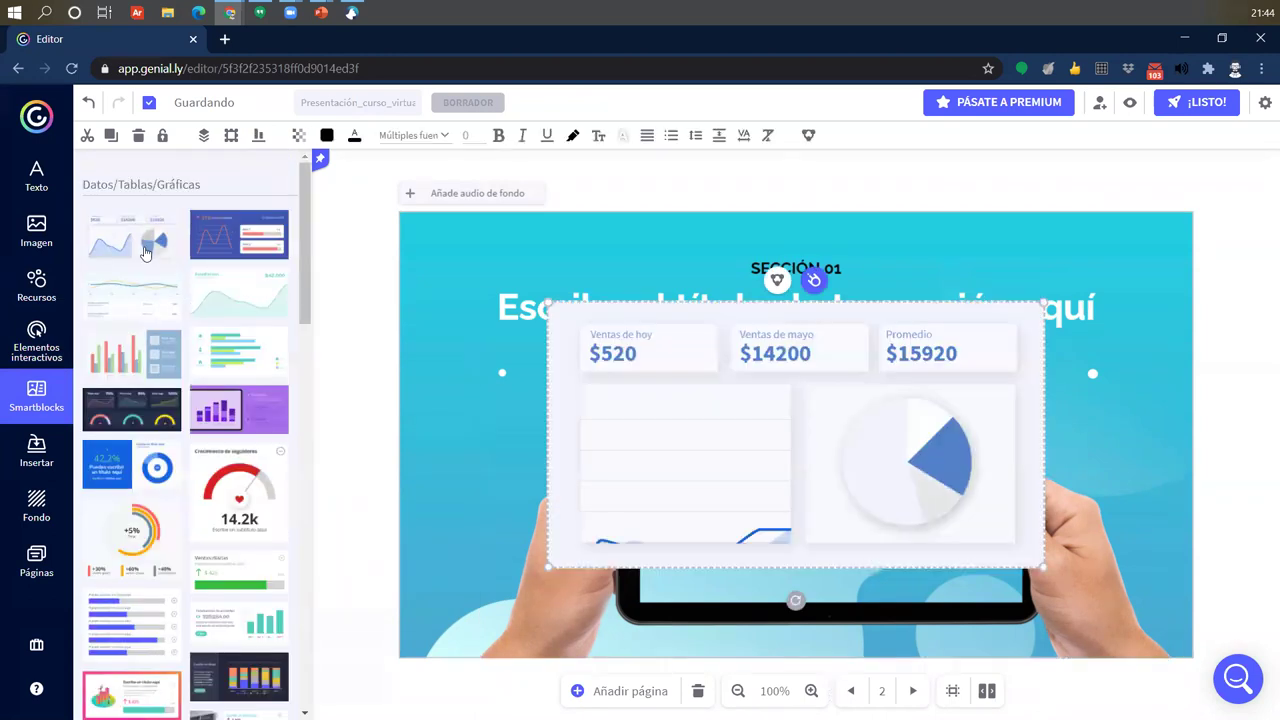
- Look through the Diagramas smartblocks and undo the insertion of the sales dashboard over the tablet
scroll(229, 500, down, 10)
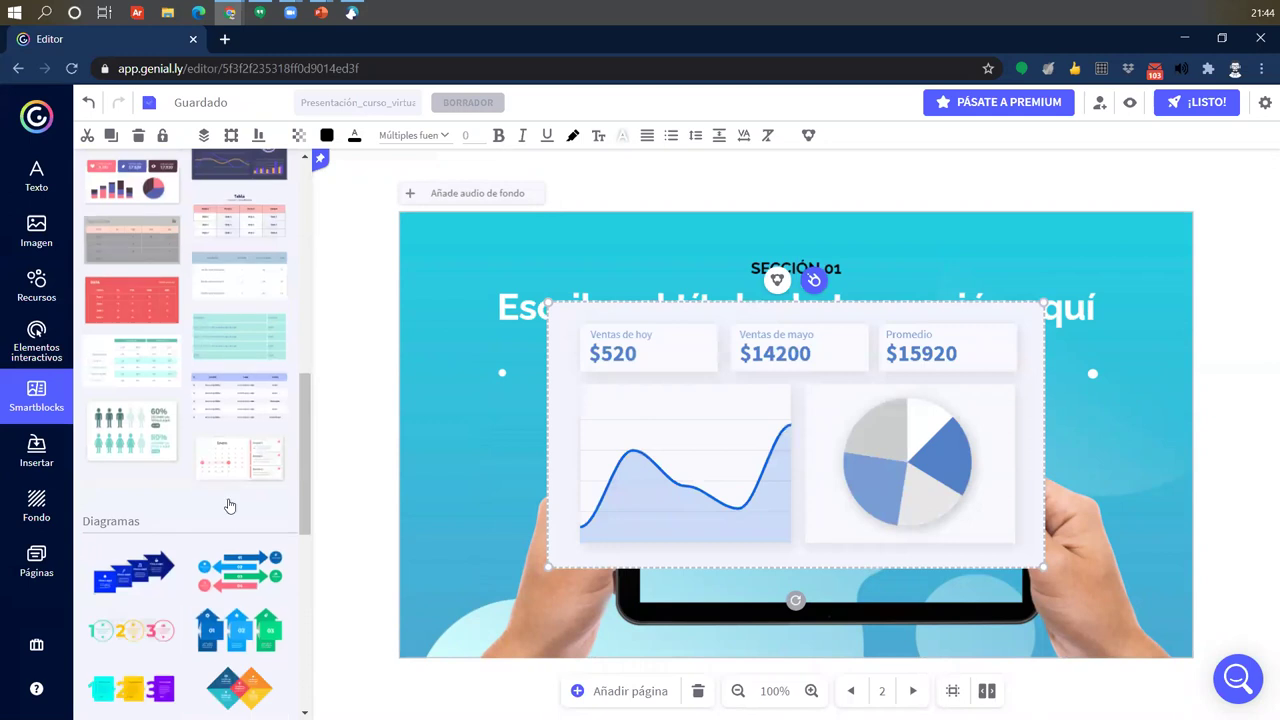
scroll(200, 346, down, 4)
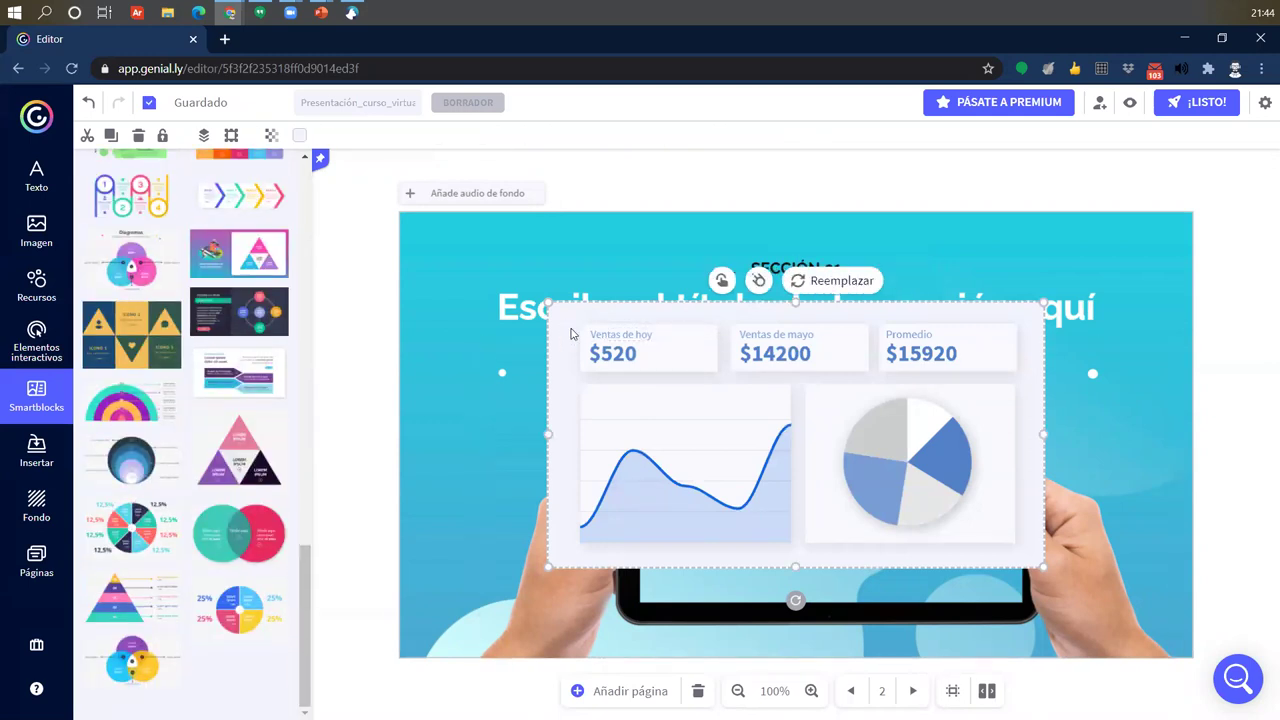
drag(597, 325, 570, 327)
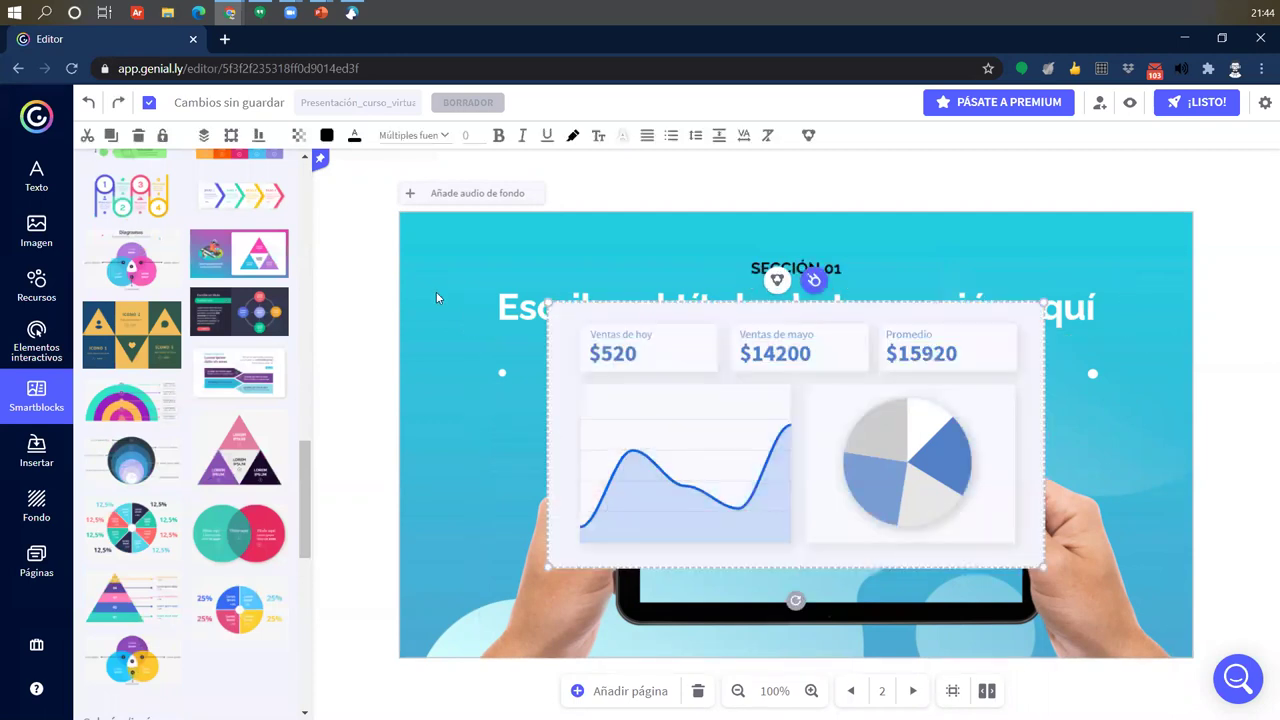
key(ctrl+z)
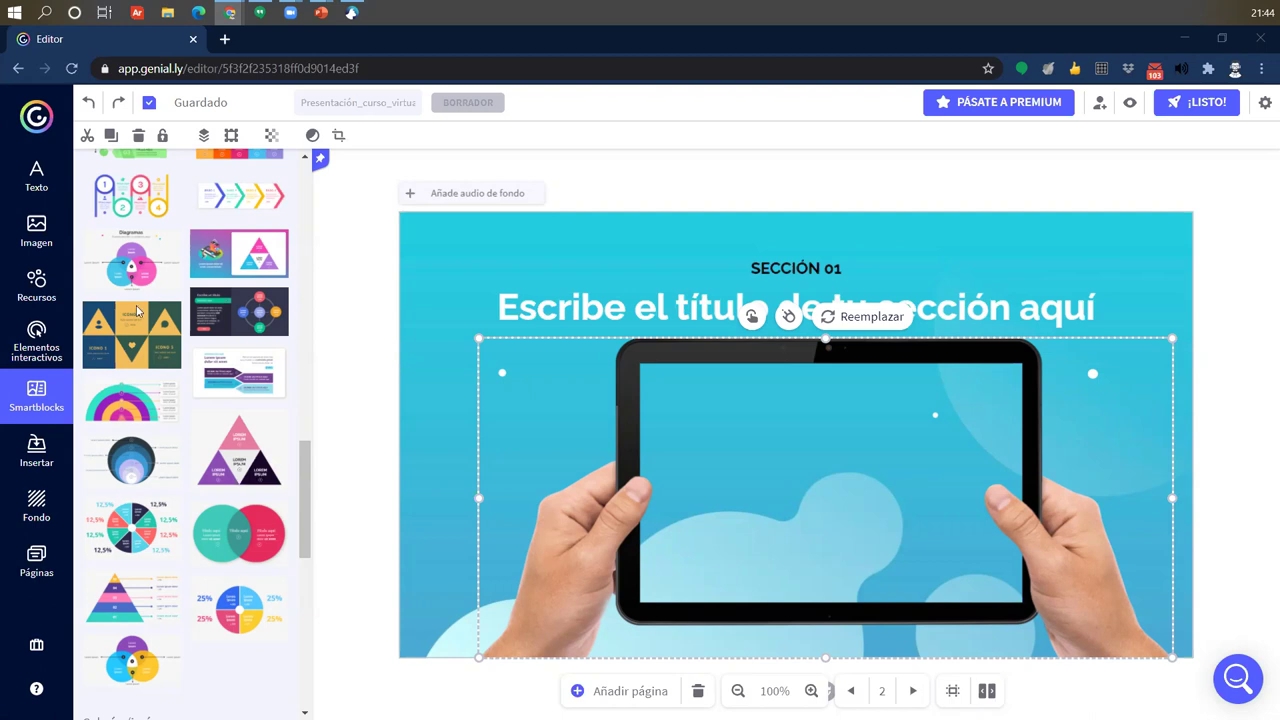
- Delete the "SECCIÓN 01" text and the section title placeholder from the section page
click(835, 222)
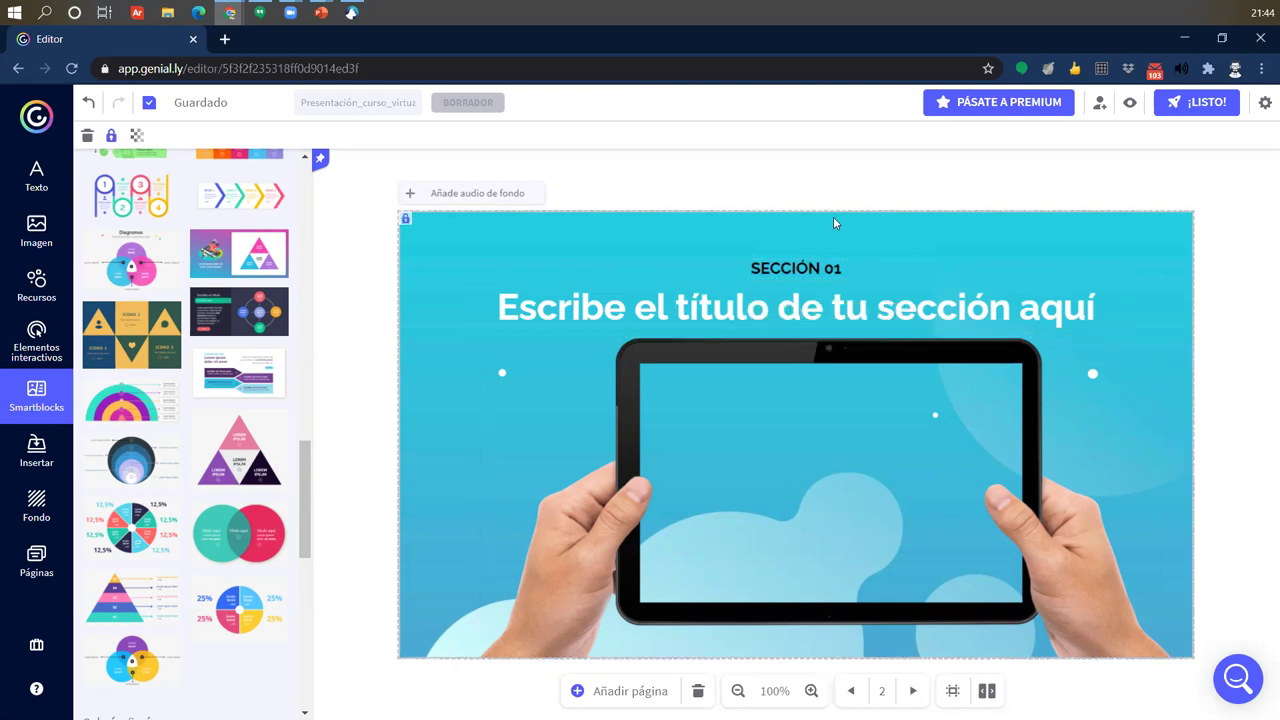
click(783, 290)
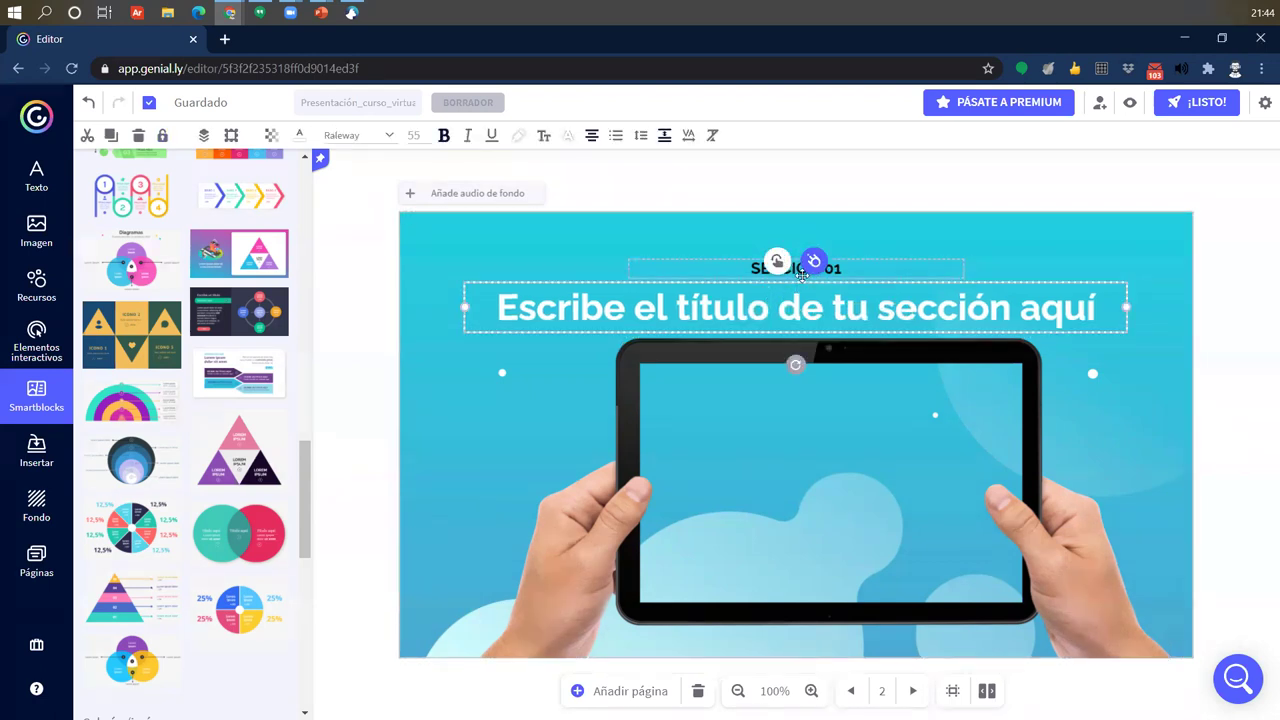
click(802, 274)
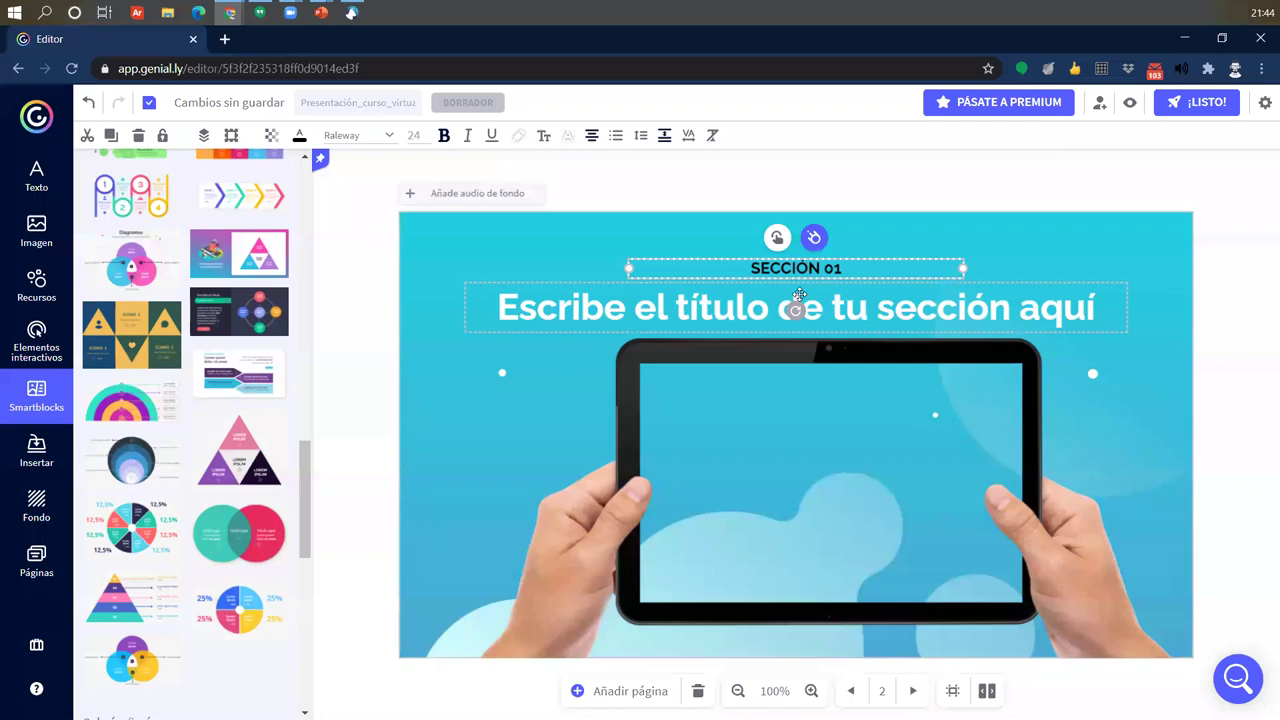
key(BackSpace)
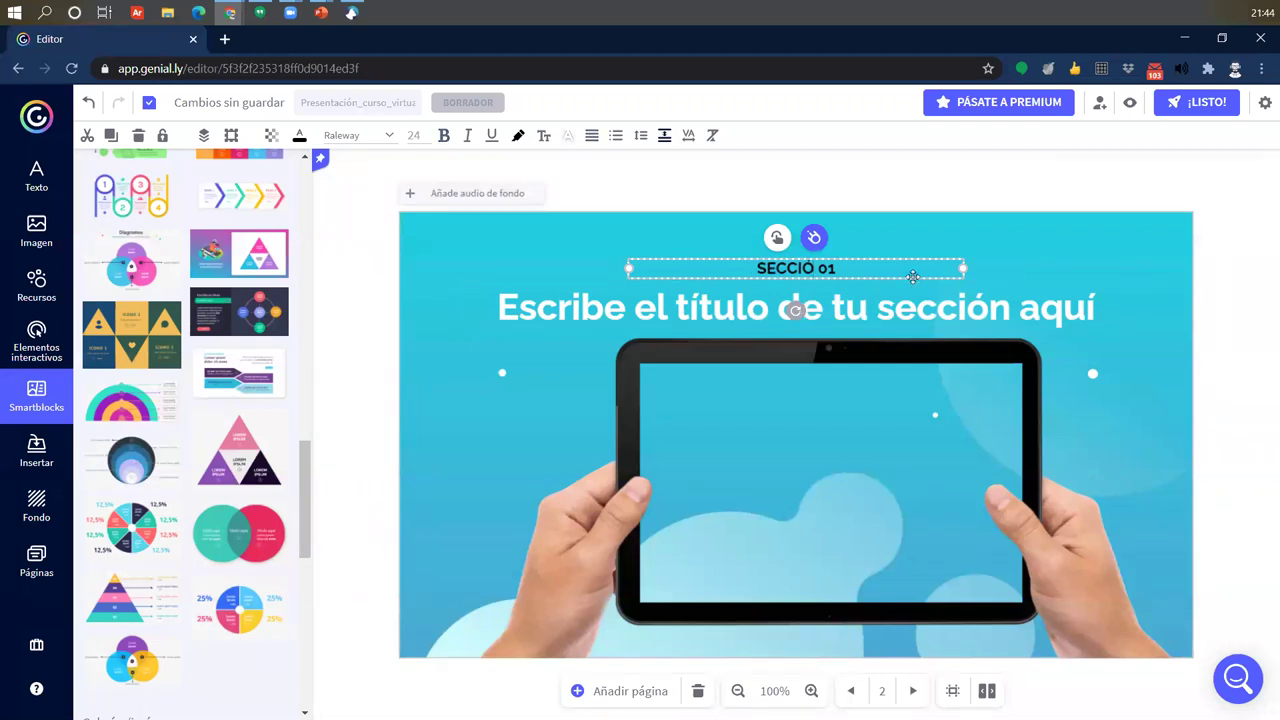
key(Delete)
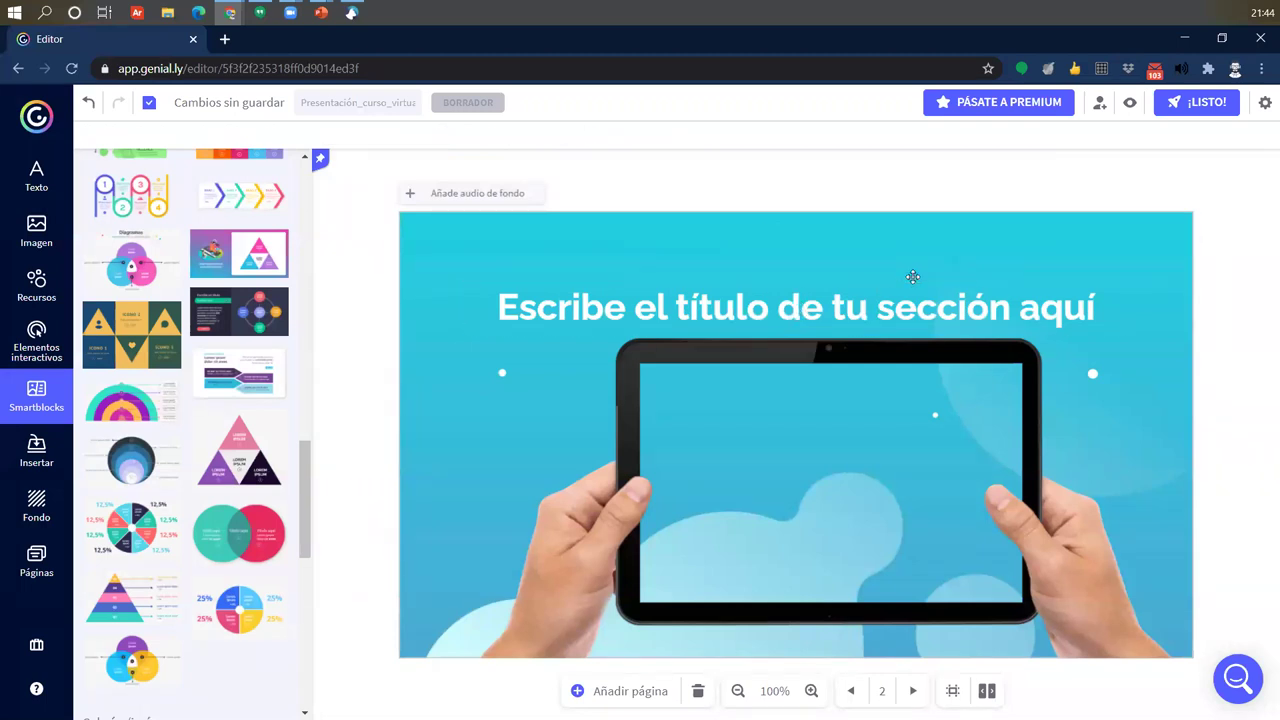
click(752, 292)
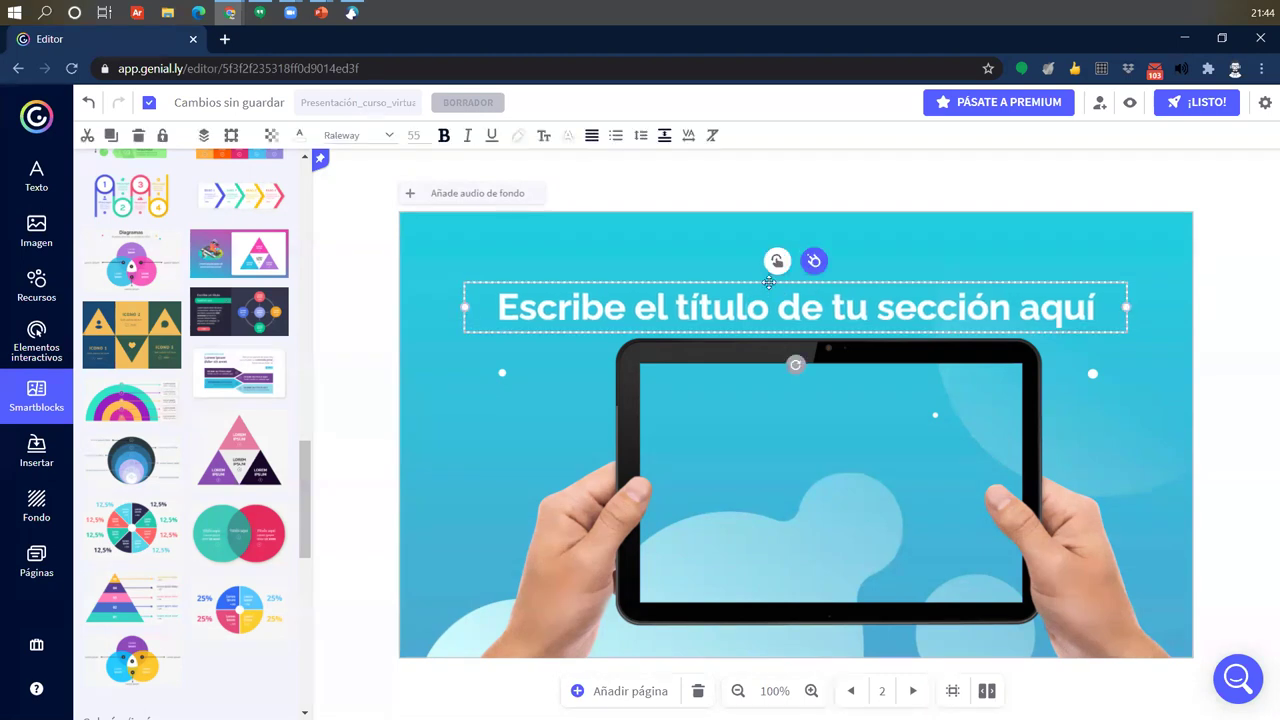
key(Delete)
- Enlarge the tablet image so it spans the full width of the section page
click(770, 350)
drag(482, 341, 408, 294)
drag(1181, 290, 1200, 283)
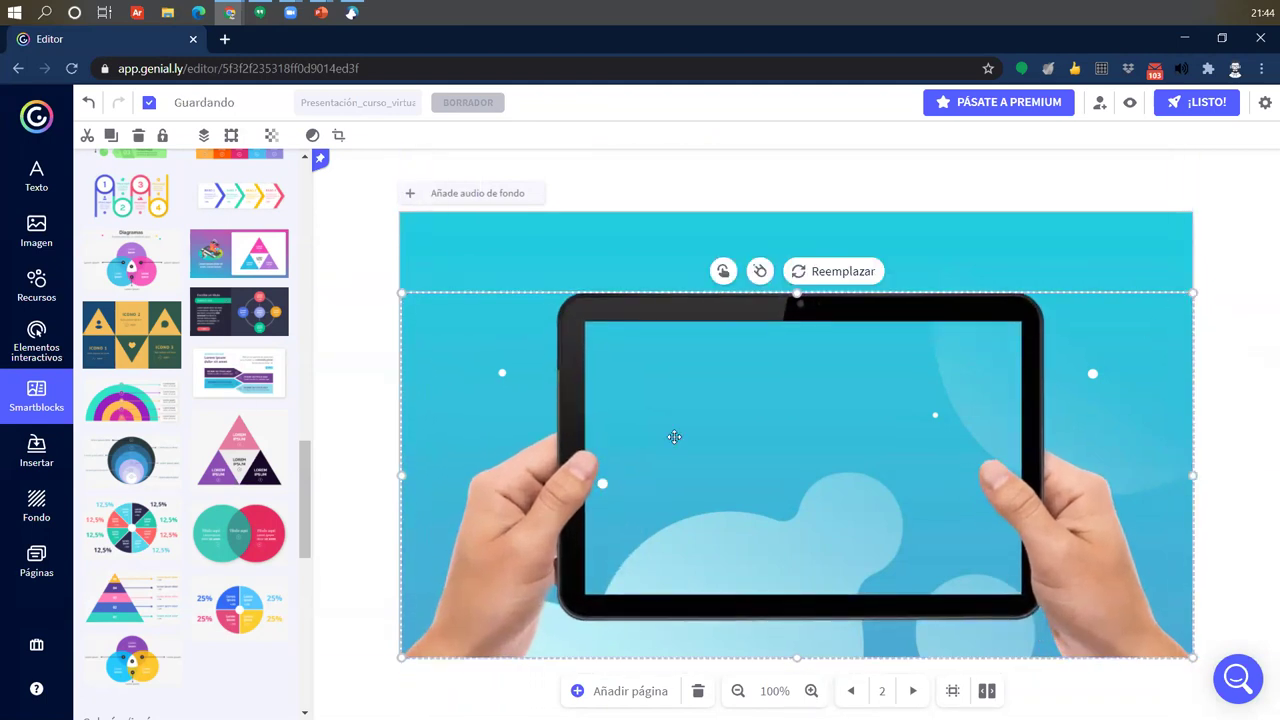
click(36, 232)
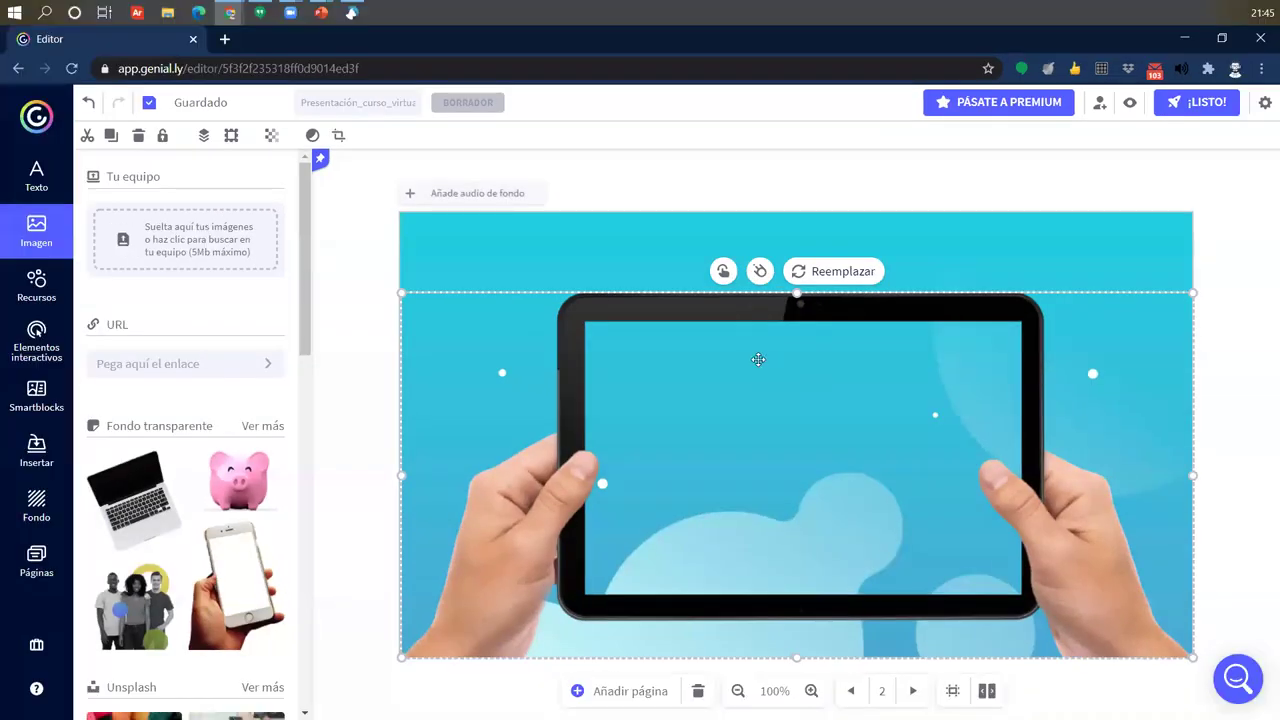
click(760, 271)
click(427, 372)
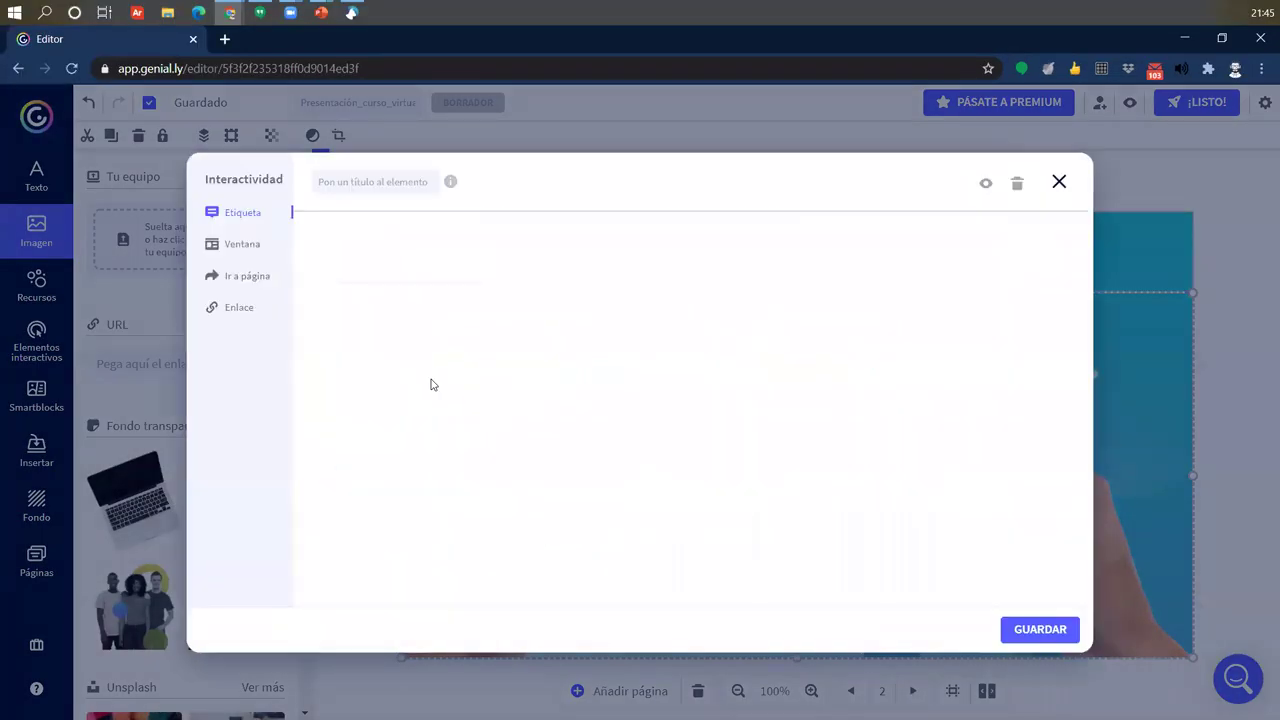
click(1054, 184)
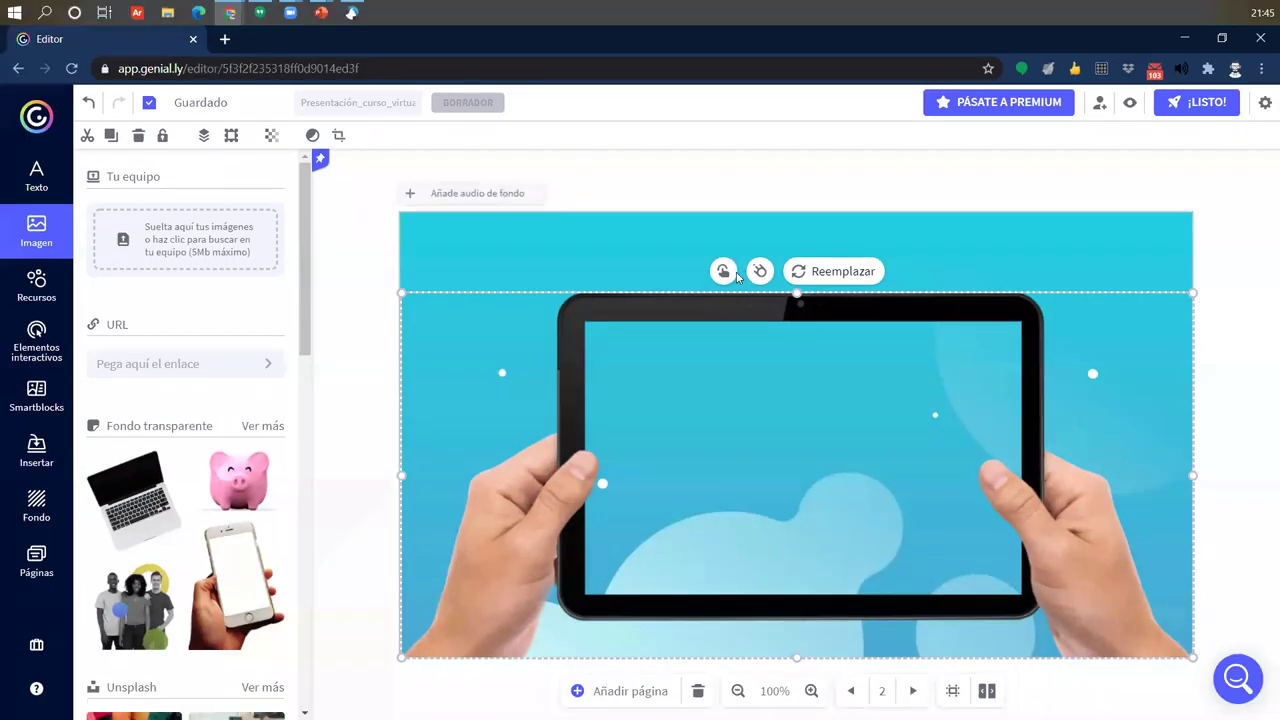
- Start adding Etiqueta interactivity to the tablet image
click(726, 243)
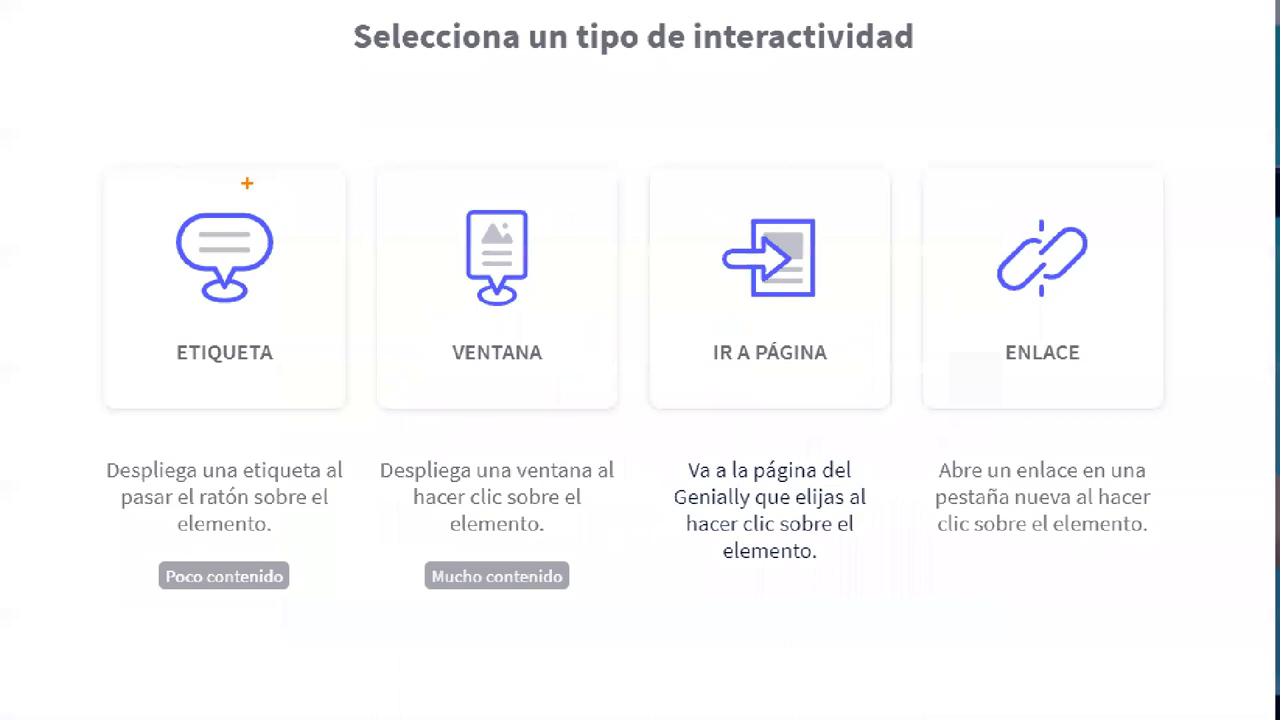
mouse_move(262, 186)
mouse_down()
mouse_move(226, 200)
mouse_move(335, 245)
mouse_move(134, 332)
mouse_up()
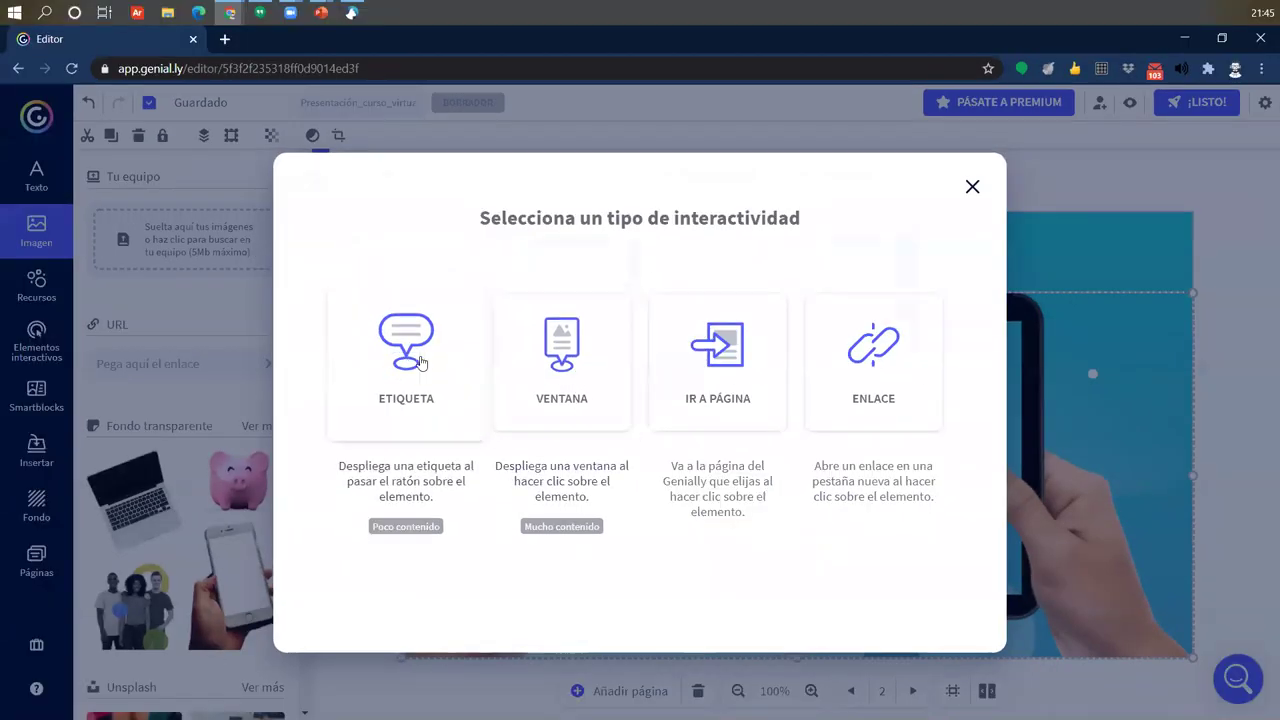
click(224, 290)
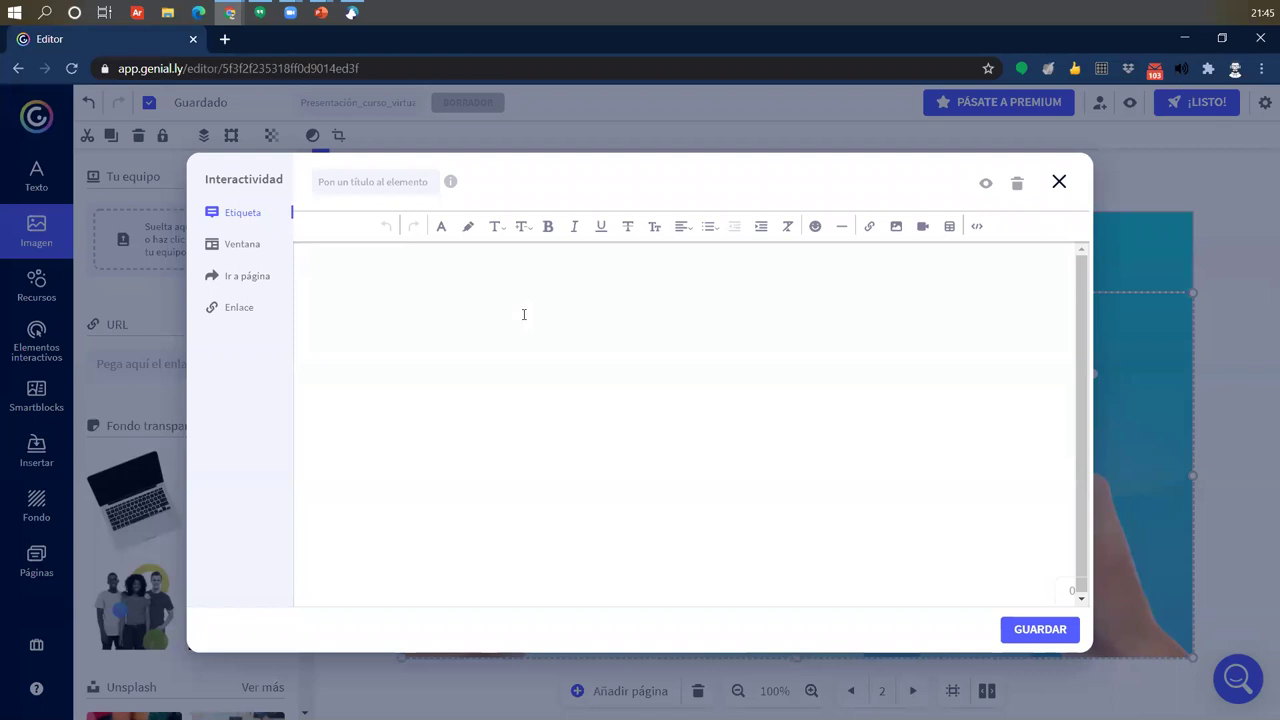
- Write "Visualiza el siguiente e interpreta la información obtenida" as the content of the tablet's label
text(sual)
key(BackSpace)
key(BackSpace)
text(u)
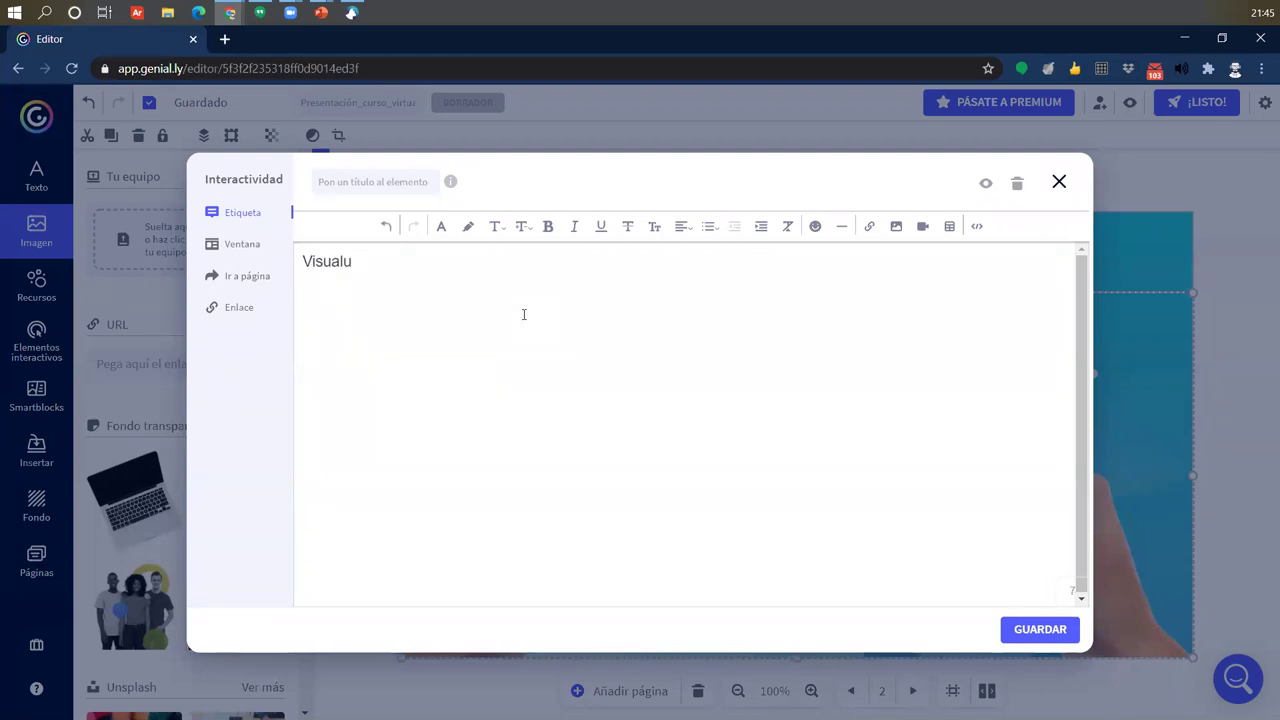
text(a el sigui)
key(BackSpace)
key(BackSpace)
key(BackSpace)
text(guiente el)
key(BackSpace)
key(BackSpace)
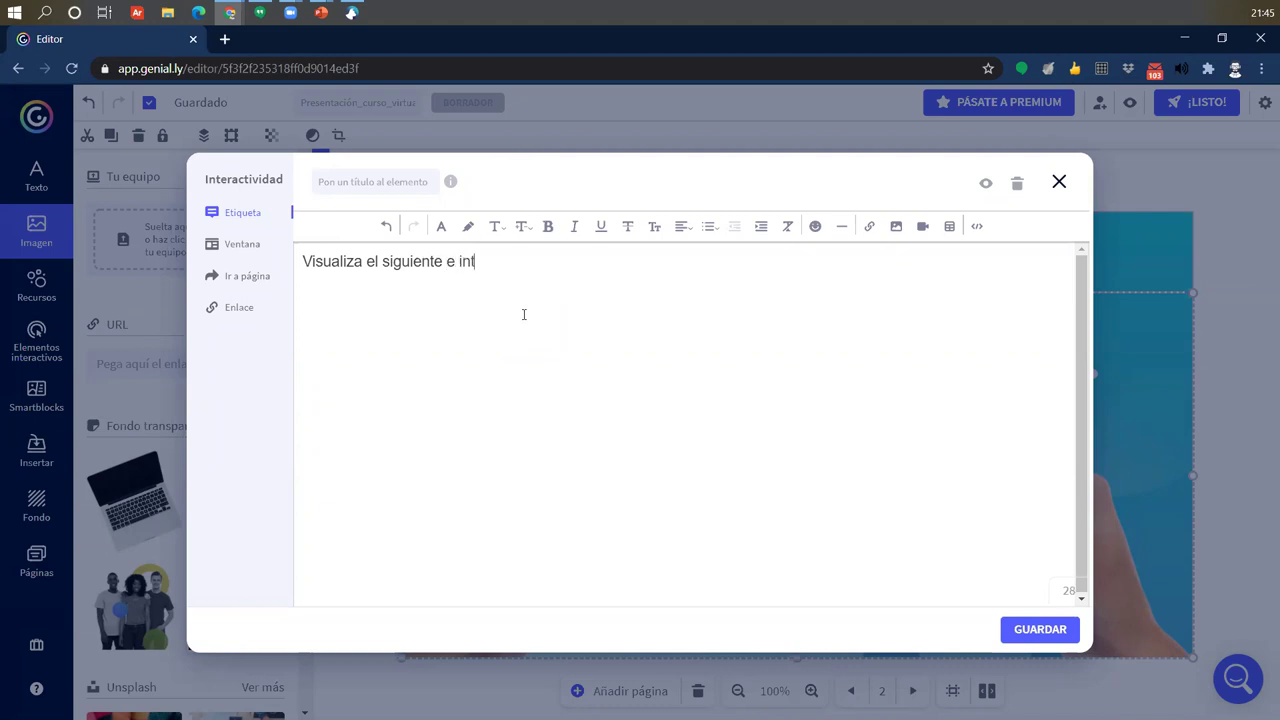
text(e interpreta la ino)
key(BackSpace)
text(formación obtenida)
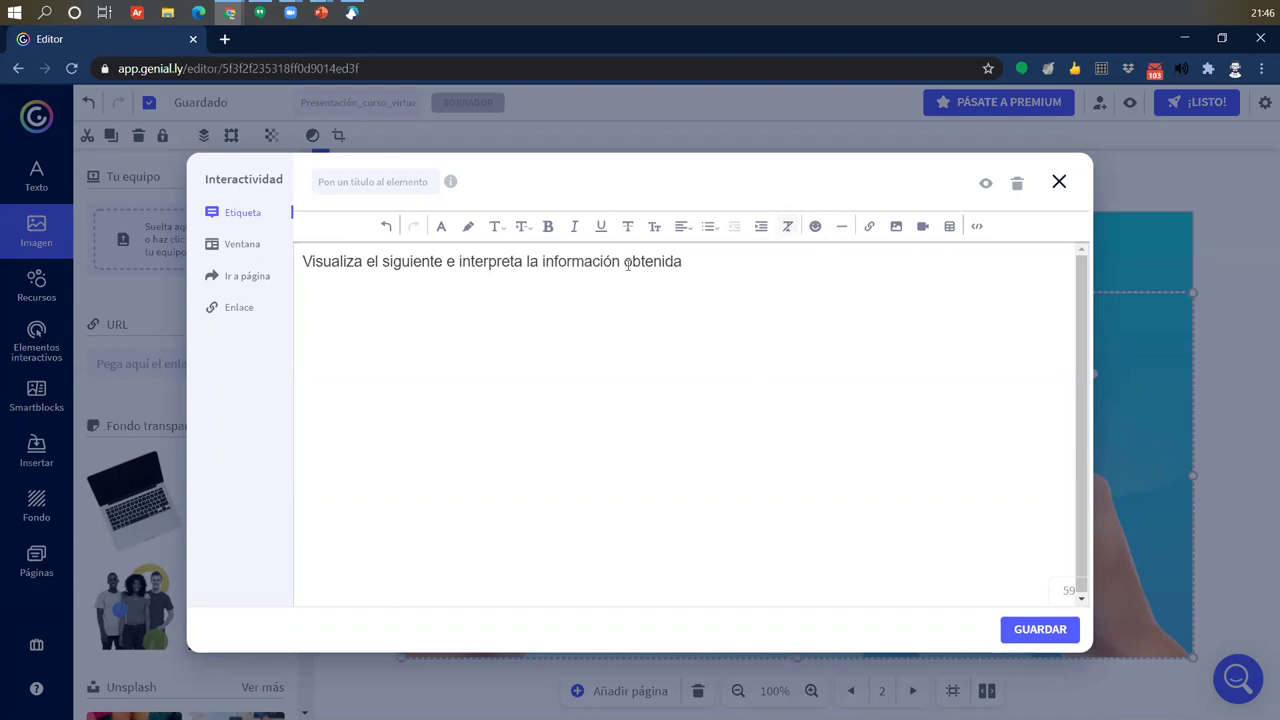
- Insert the illustration of a person at a laptop from the Descargas folder below the label text and save the interactivity
click(895, 235)
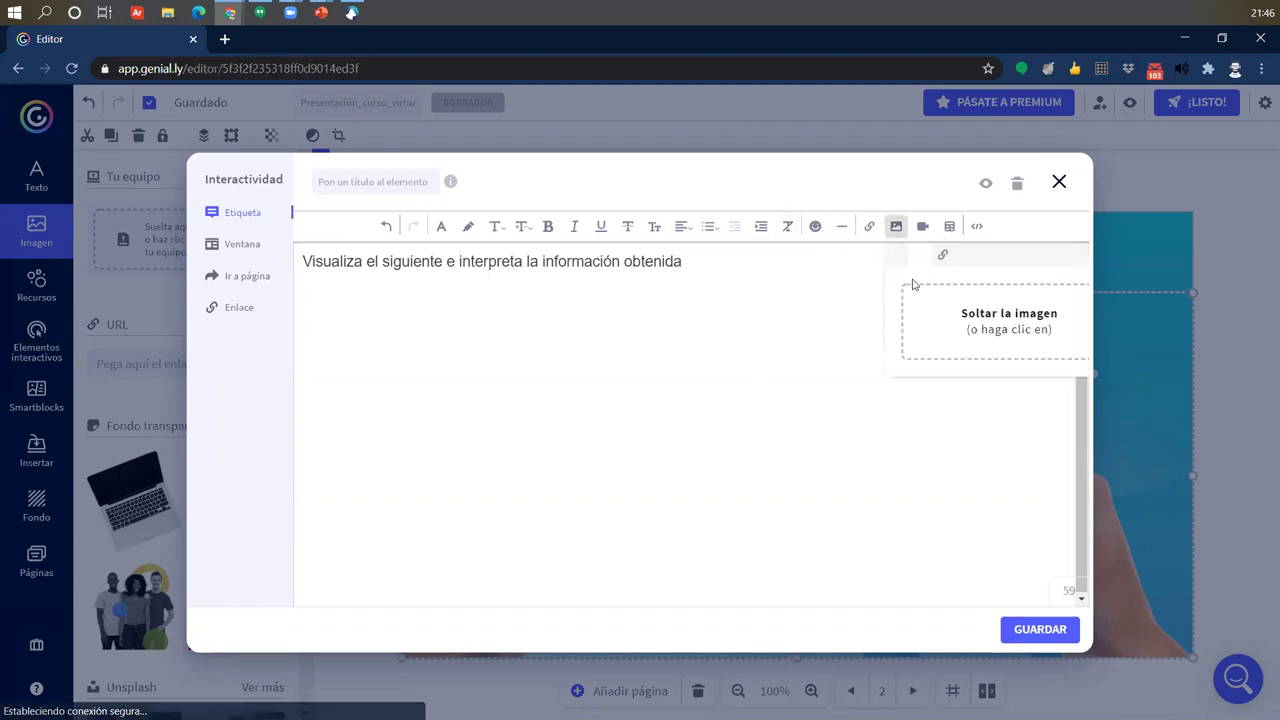
click(934, 320)
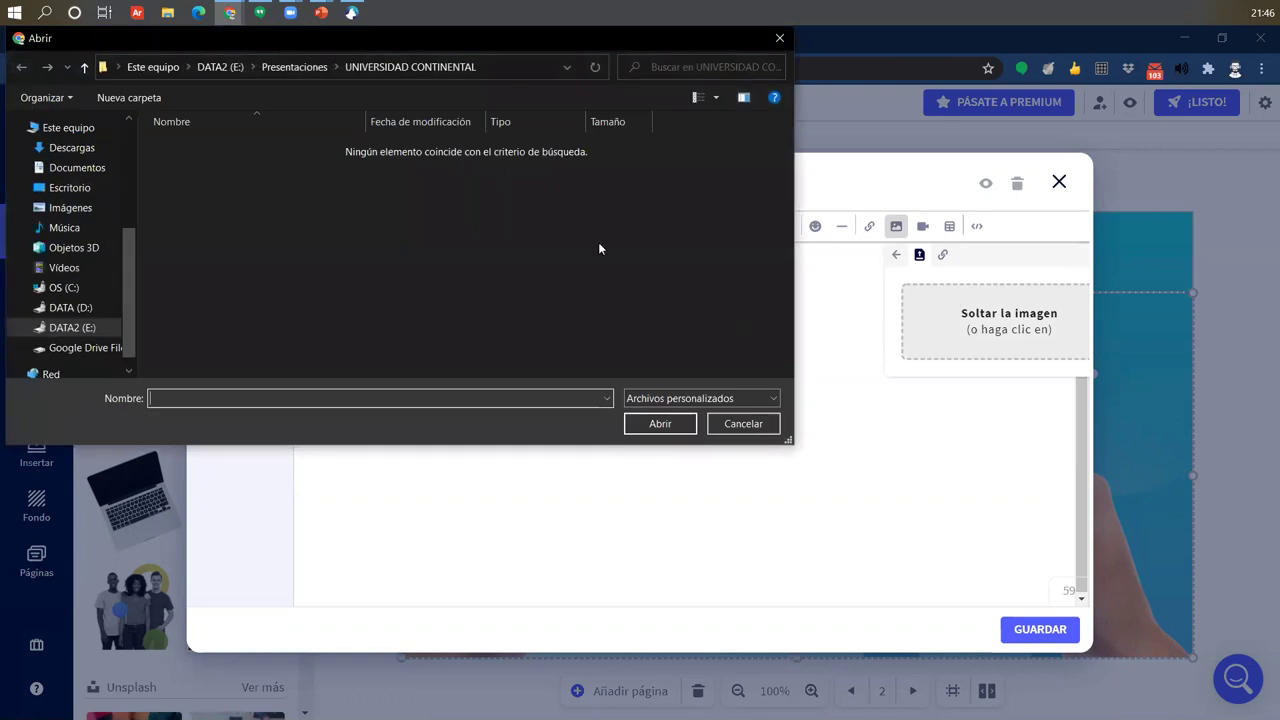
click(88, 149)
click(373, 185)
click(660, 423)
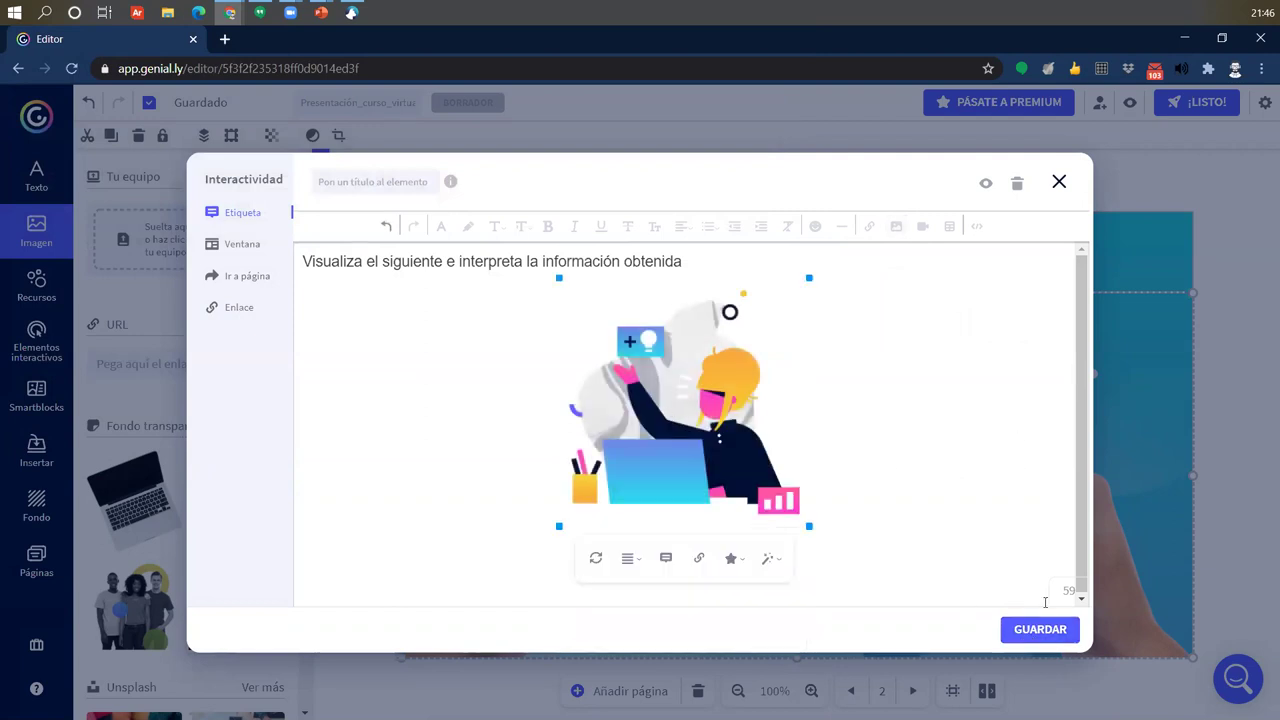
click(1040, 629)
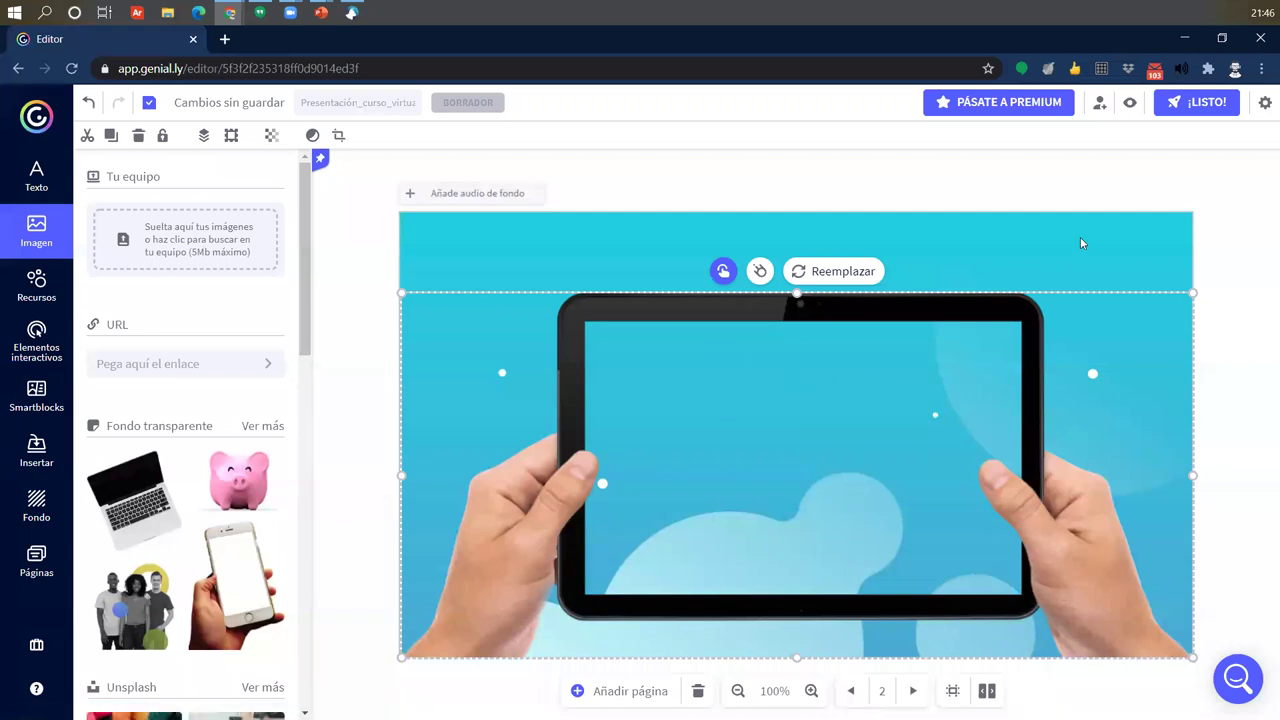
- Preview the section page to check the label on the tablet, and return to editing
click(1130, 104)
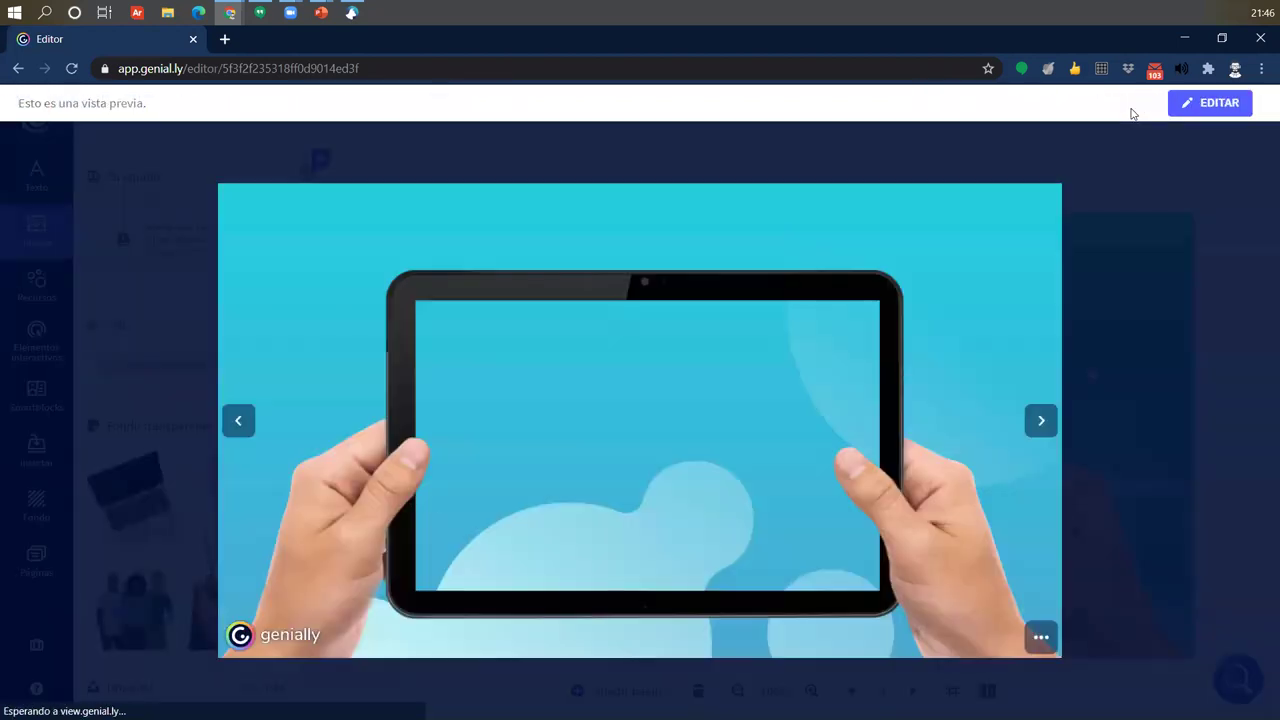
mouse_move(600, 300)
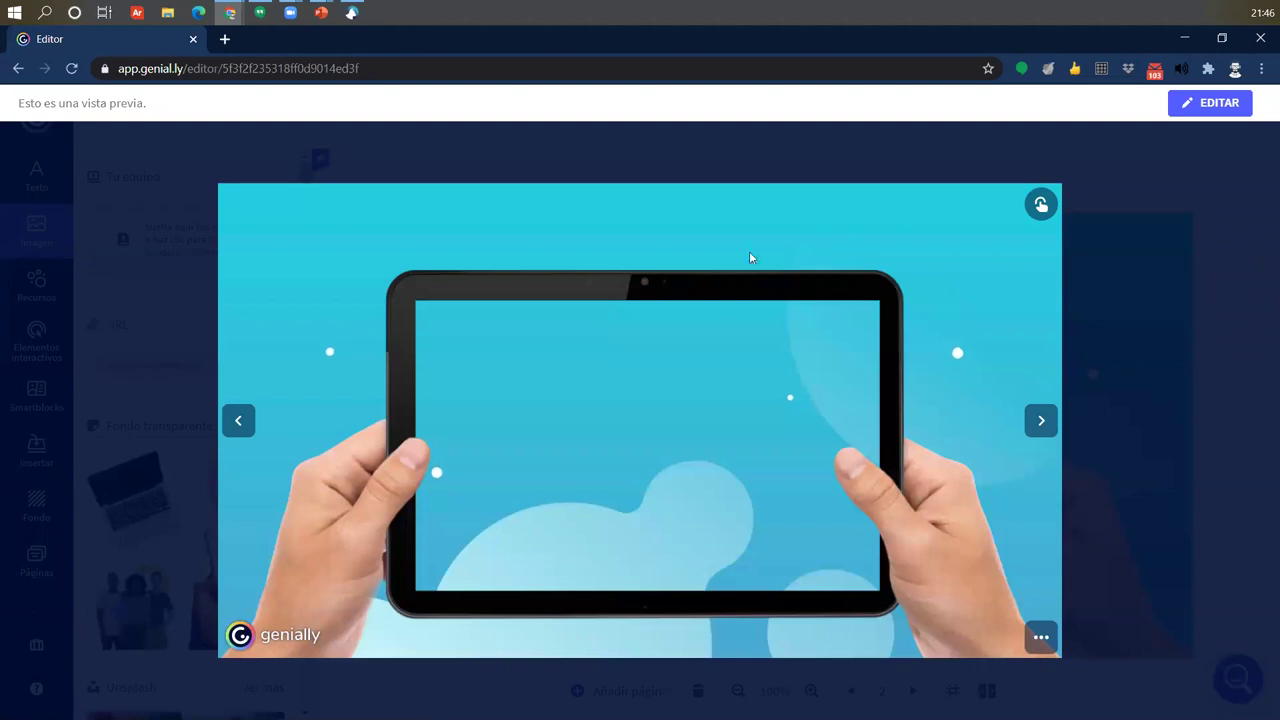
mouse_move(697, 288)
click(1210, 102)
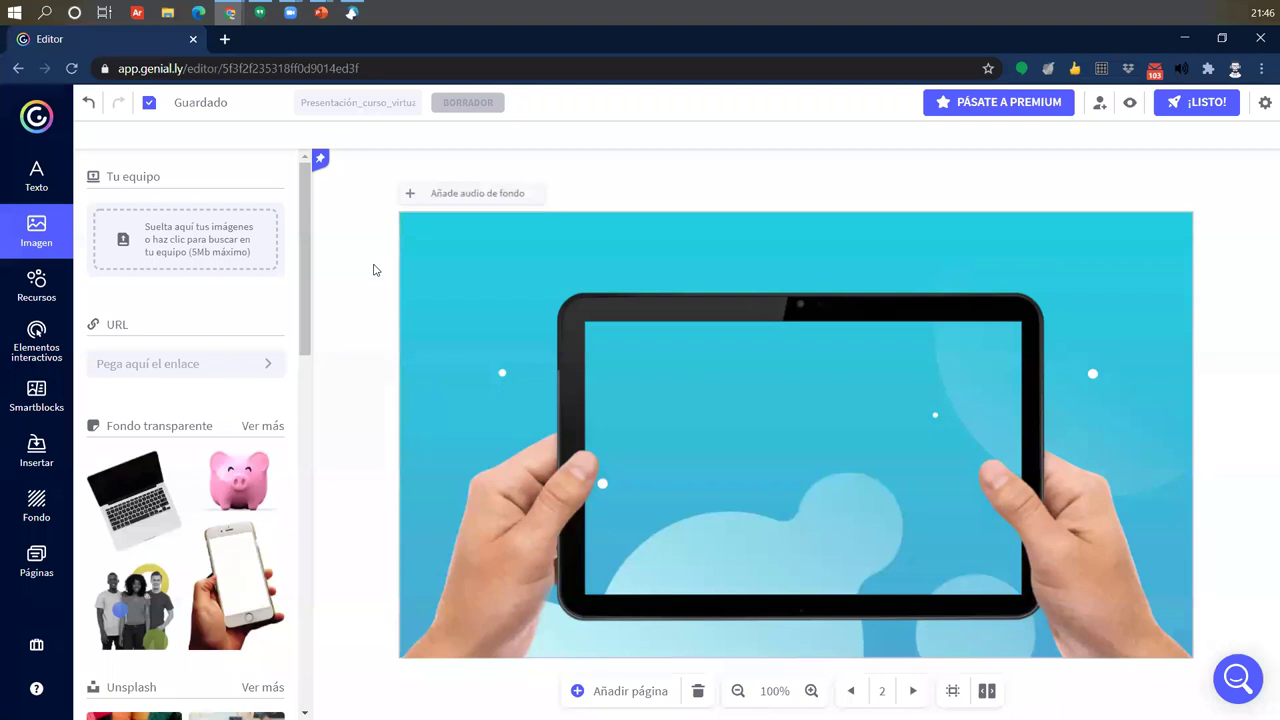
- Look through the available image sources and browse the full Pixabay collection
scroll(268, 320, down, 3)
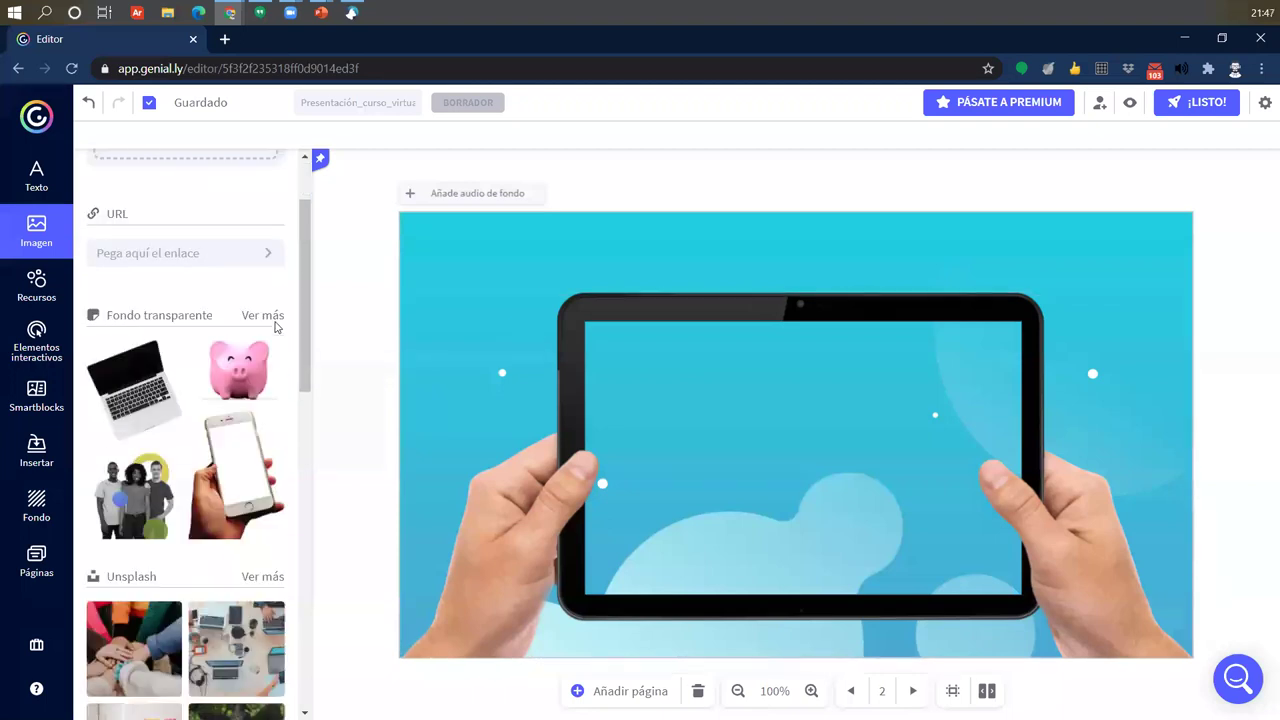
scroll(270, 336, down, 3)
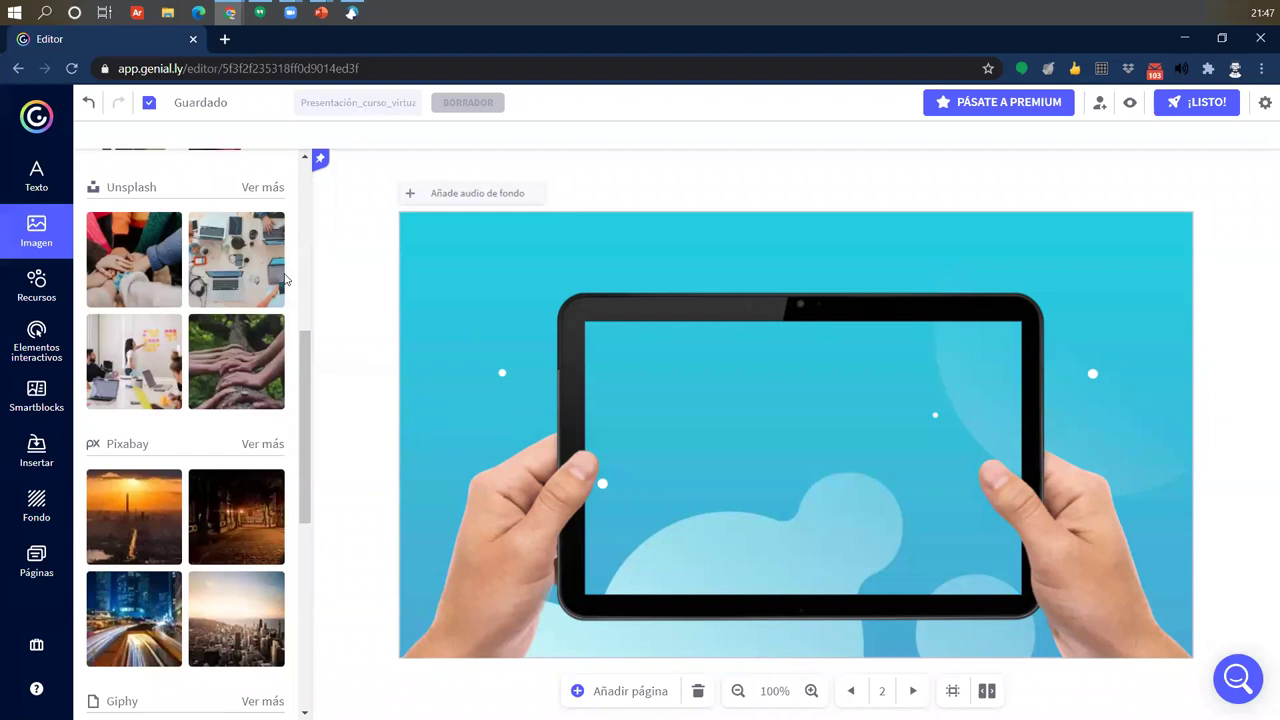
scroll(257, 443, down, 6)
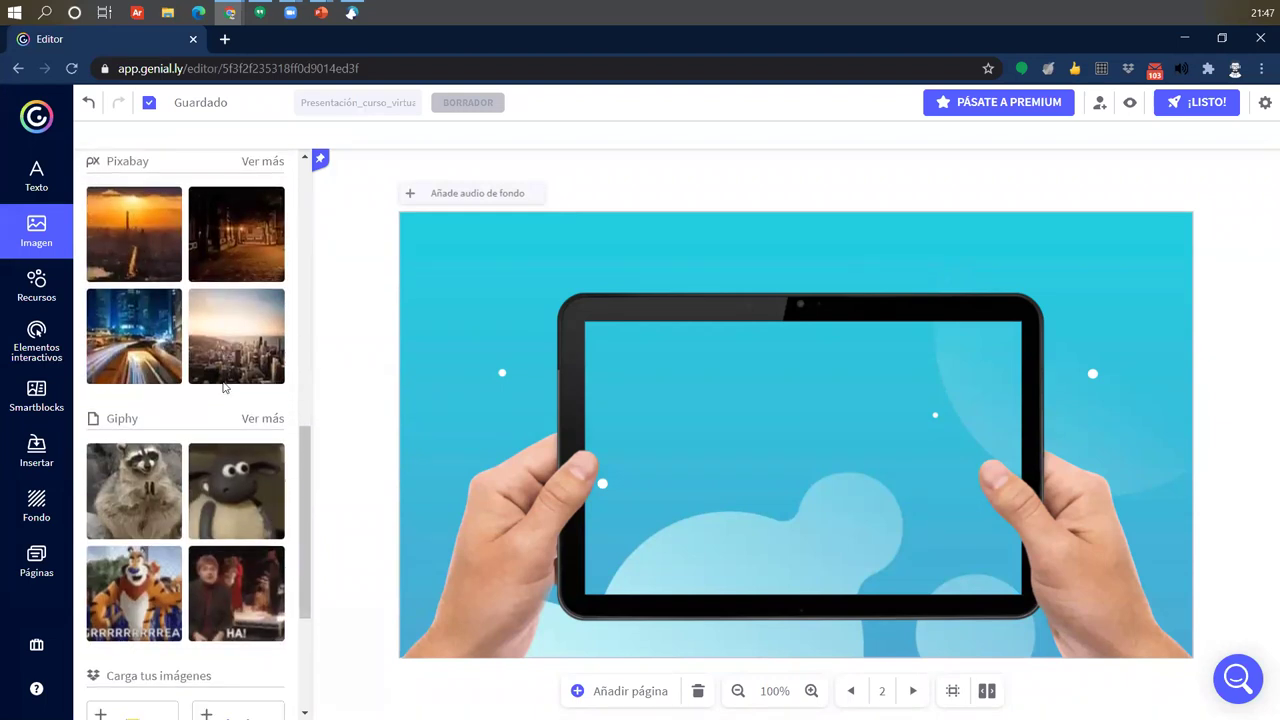
scroll(251, 351, up, 6)
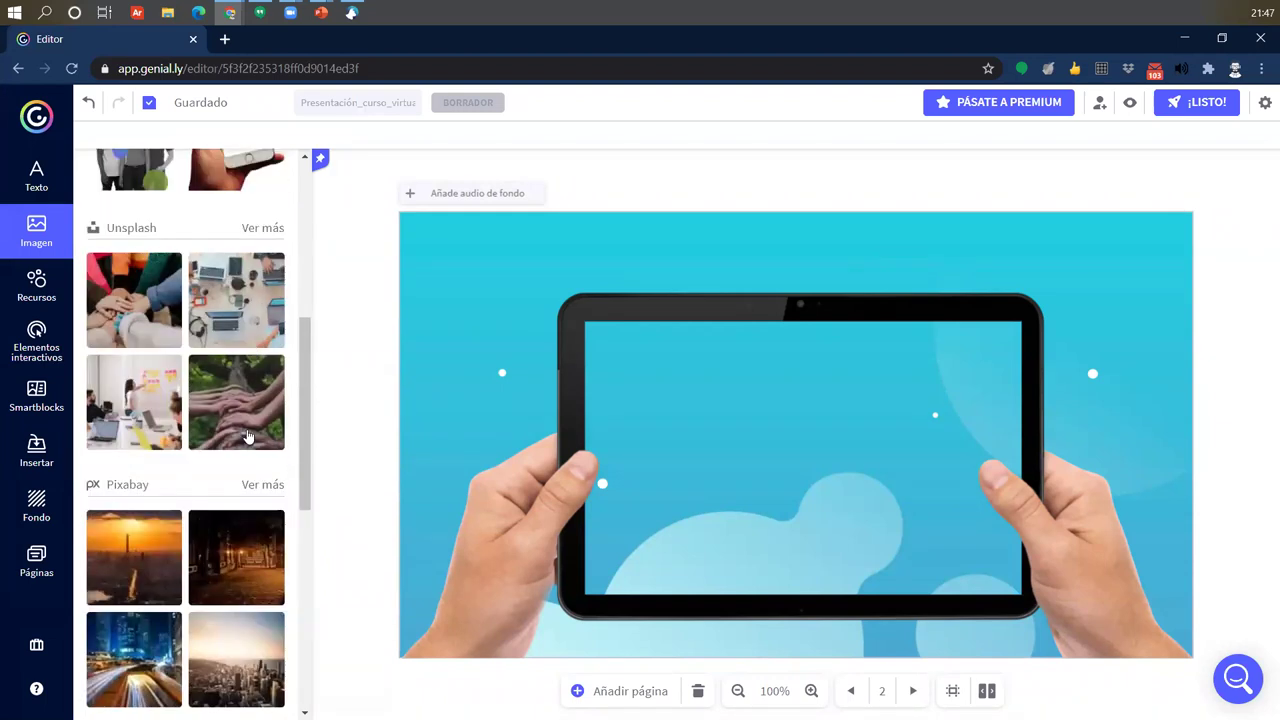
click(263, 485)
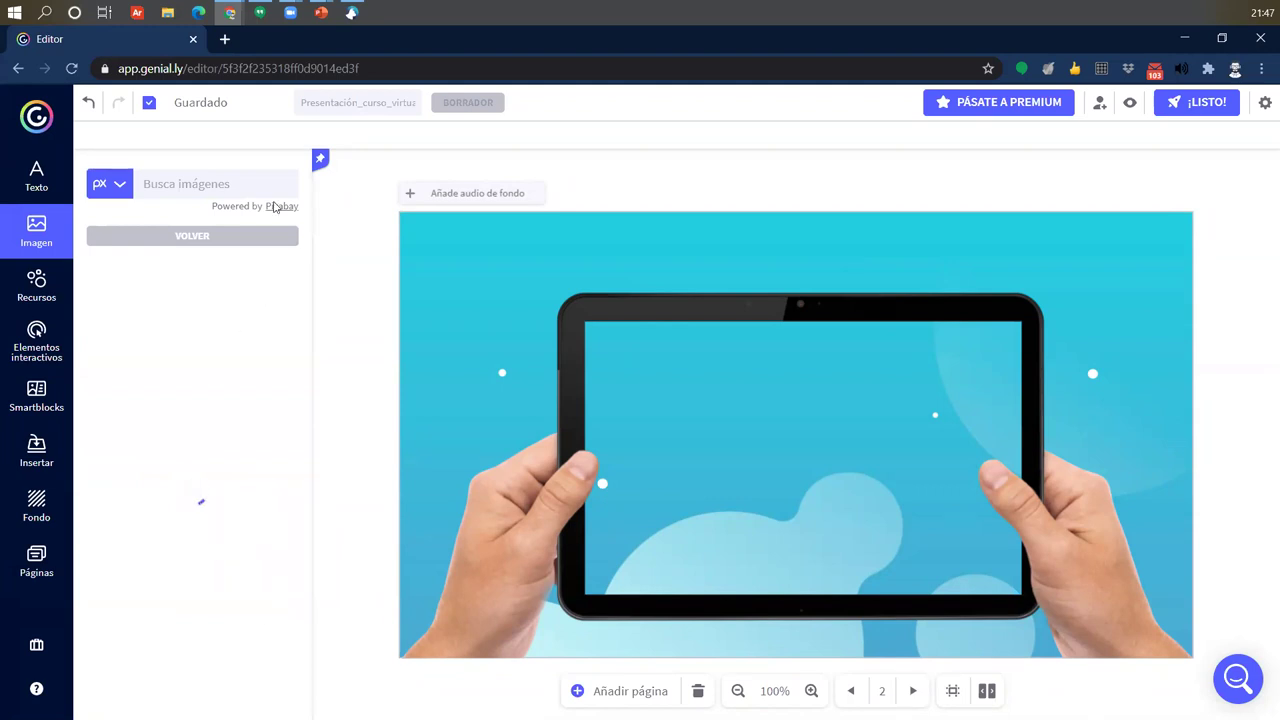
scroll(310, 307, down, 4)
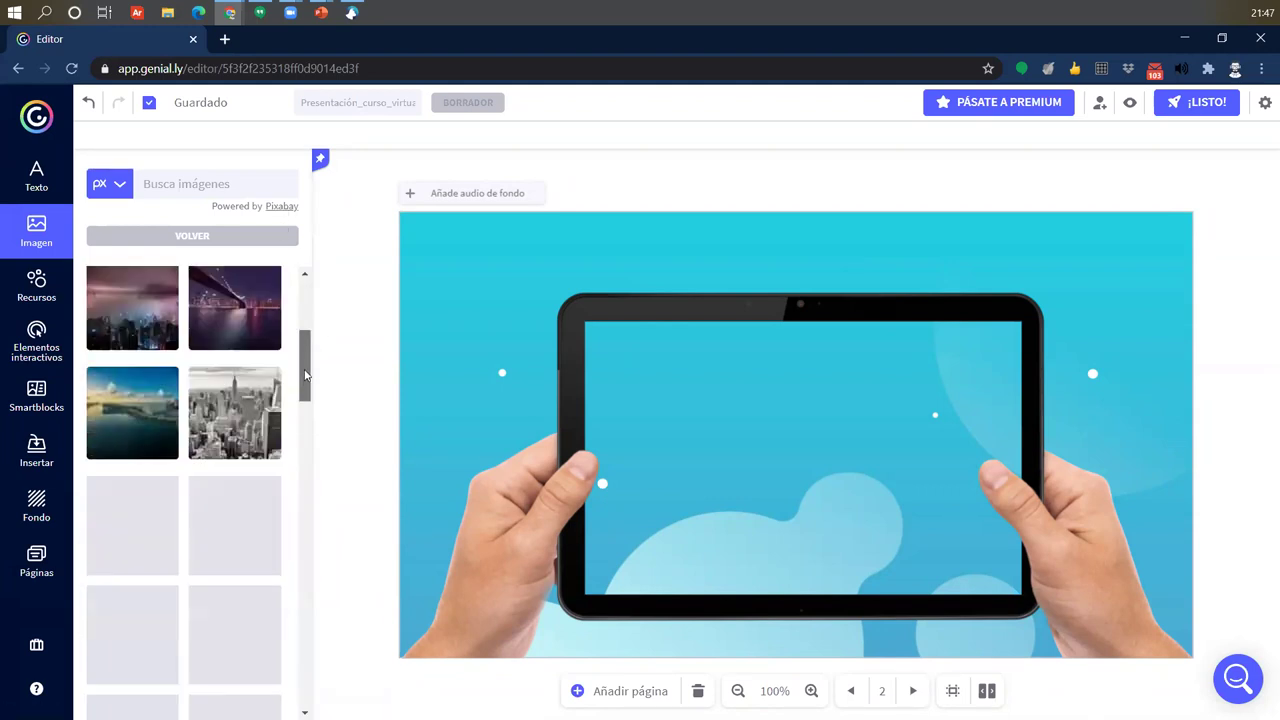
scroll(155, 350, down, 10)
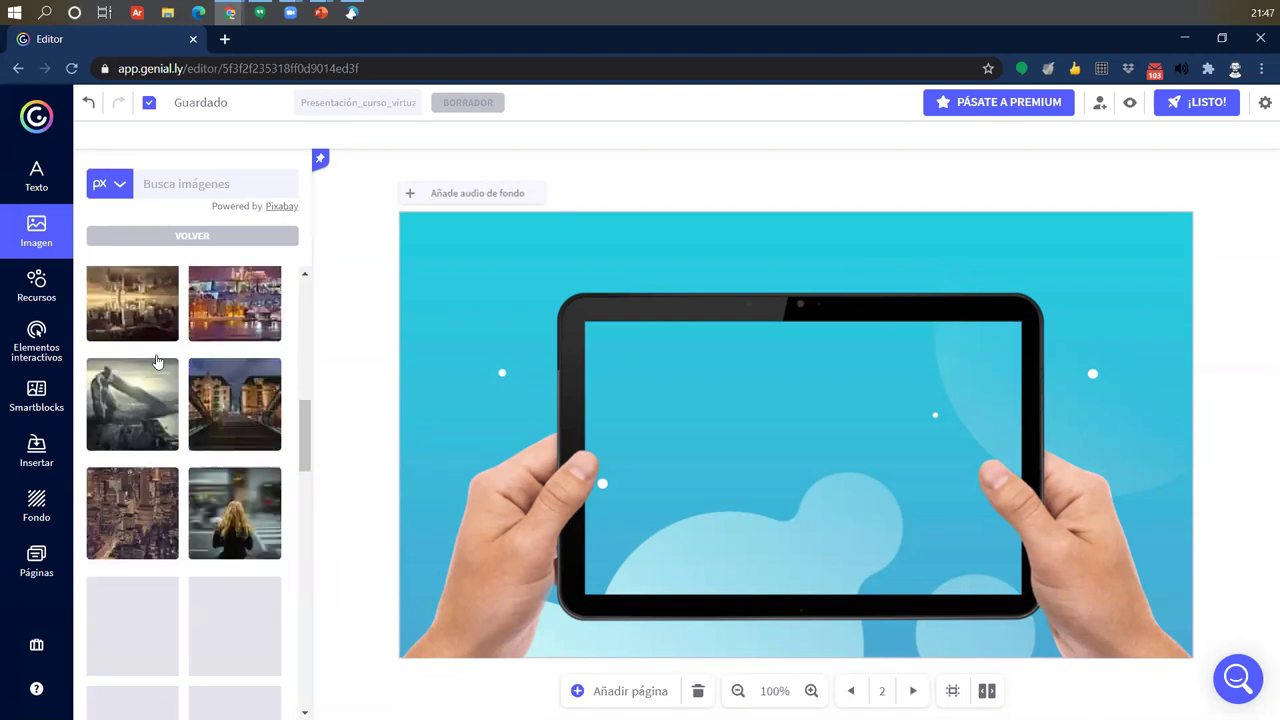
scroll(157, 357, up, 10)
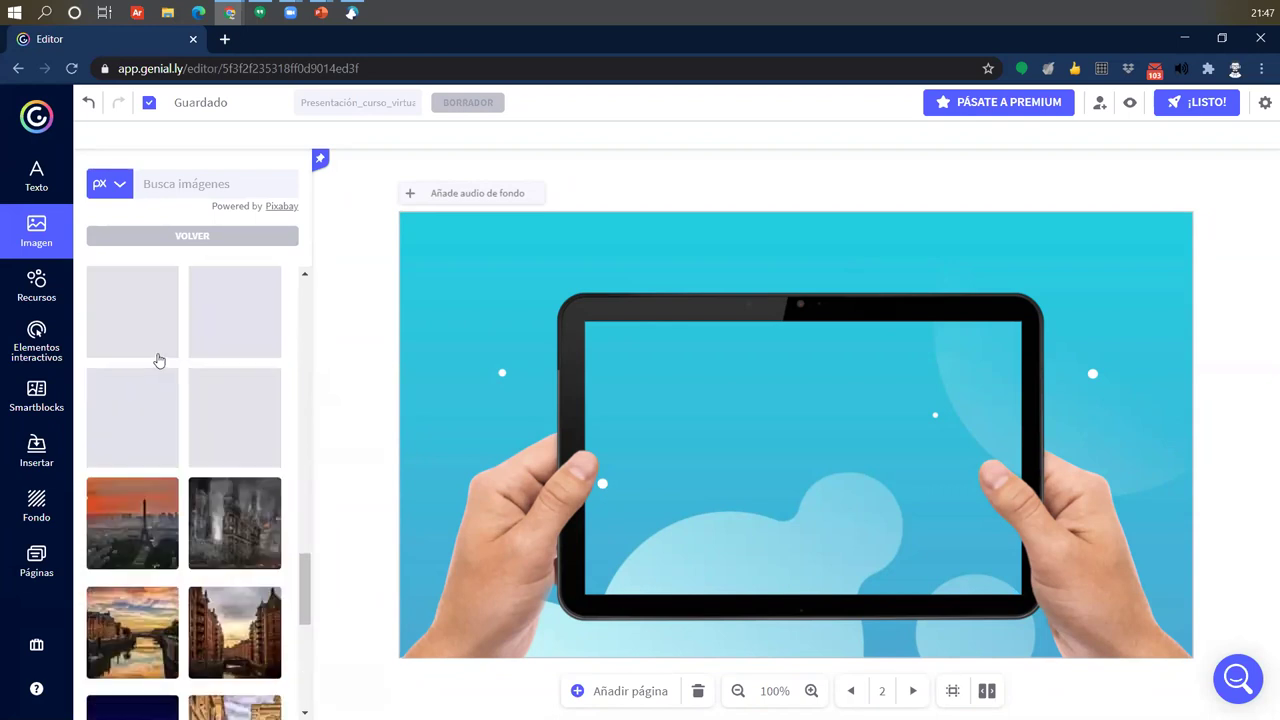
click(213, 246)
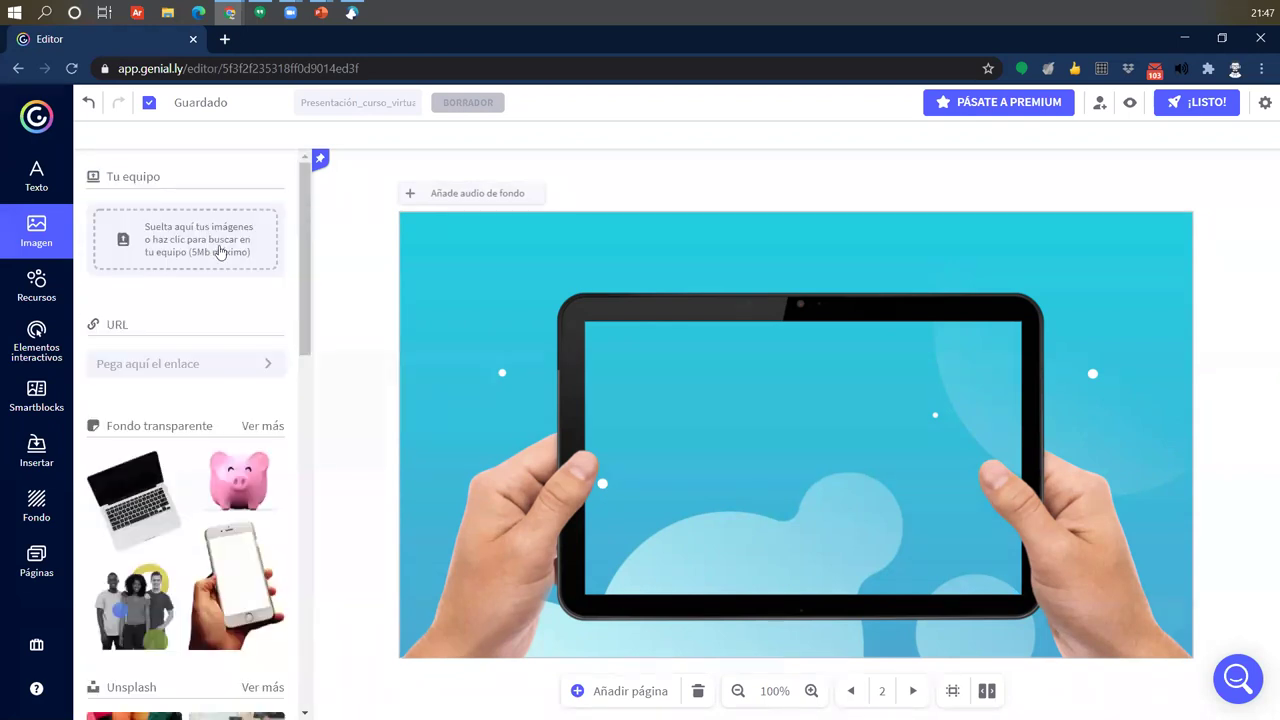
- Browse the full Unsplash collection among the image sources
scroll(252, 500, down, 5)
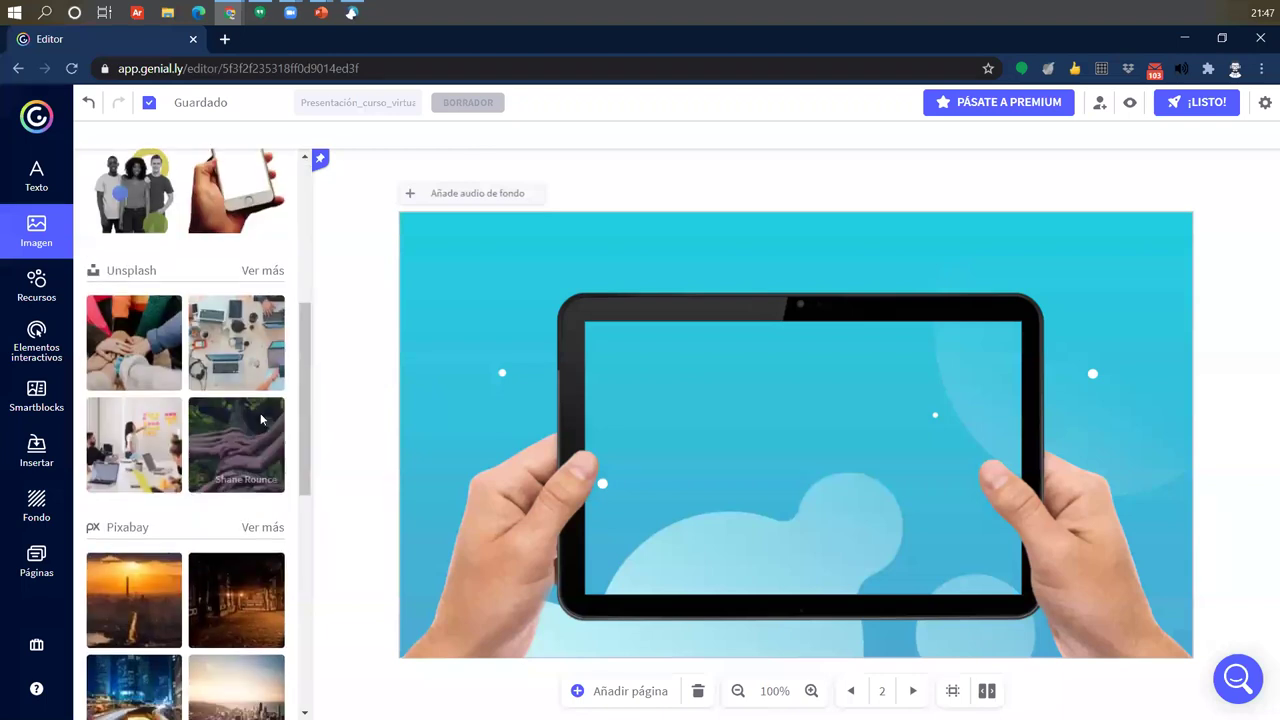
click(270, 270)
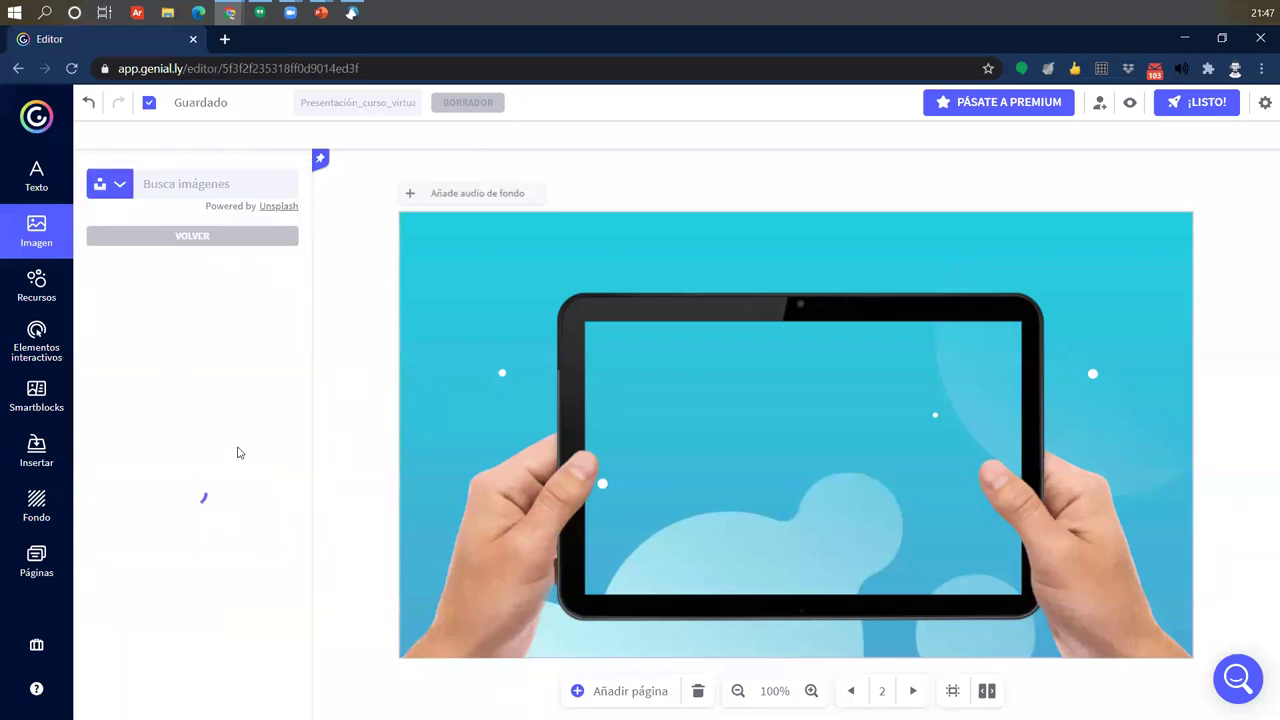
click(165, 184)
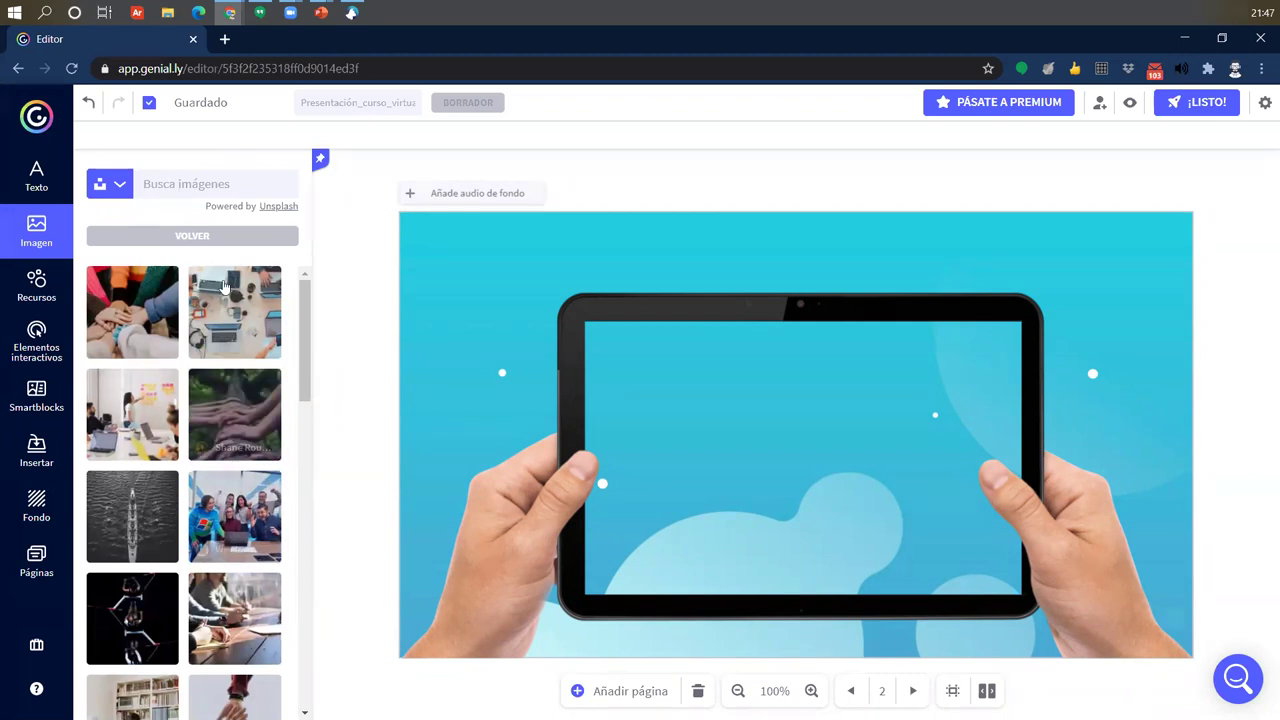
- Browse the complete icon collection in the resources library
click(36, 282)
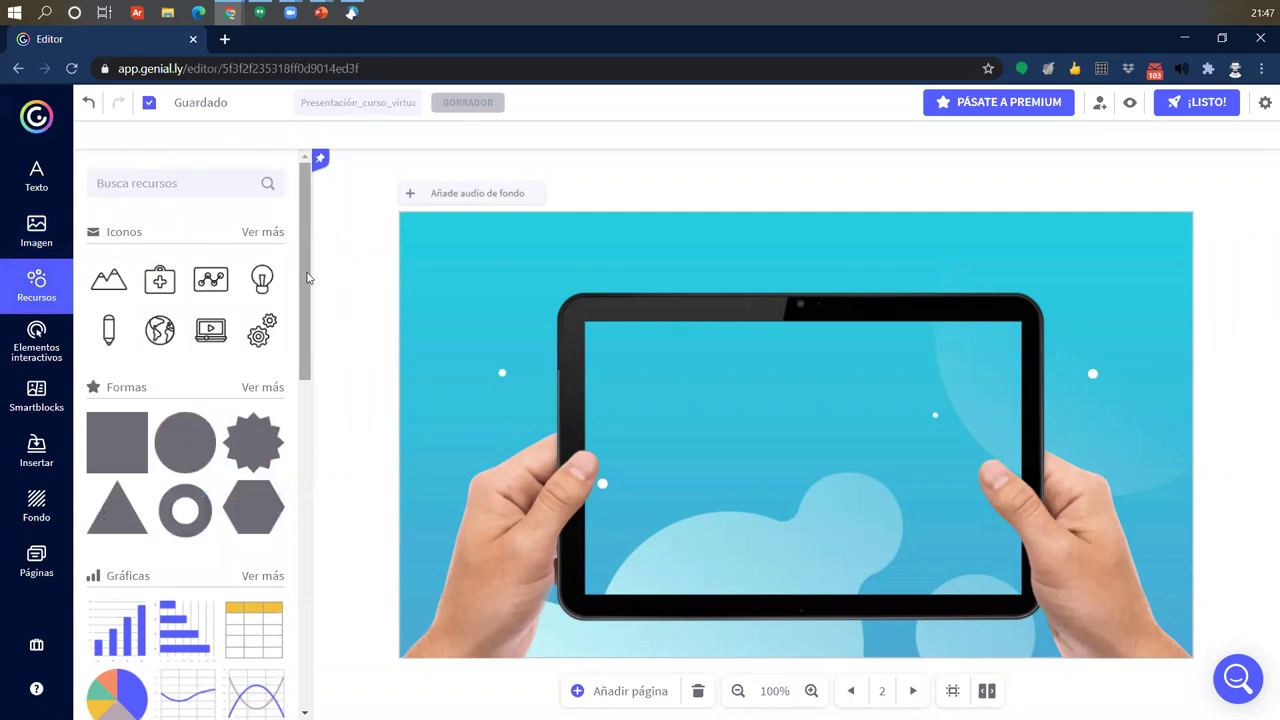
click(265, 232)
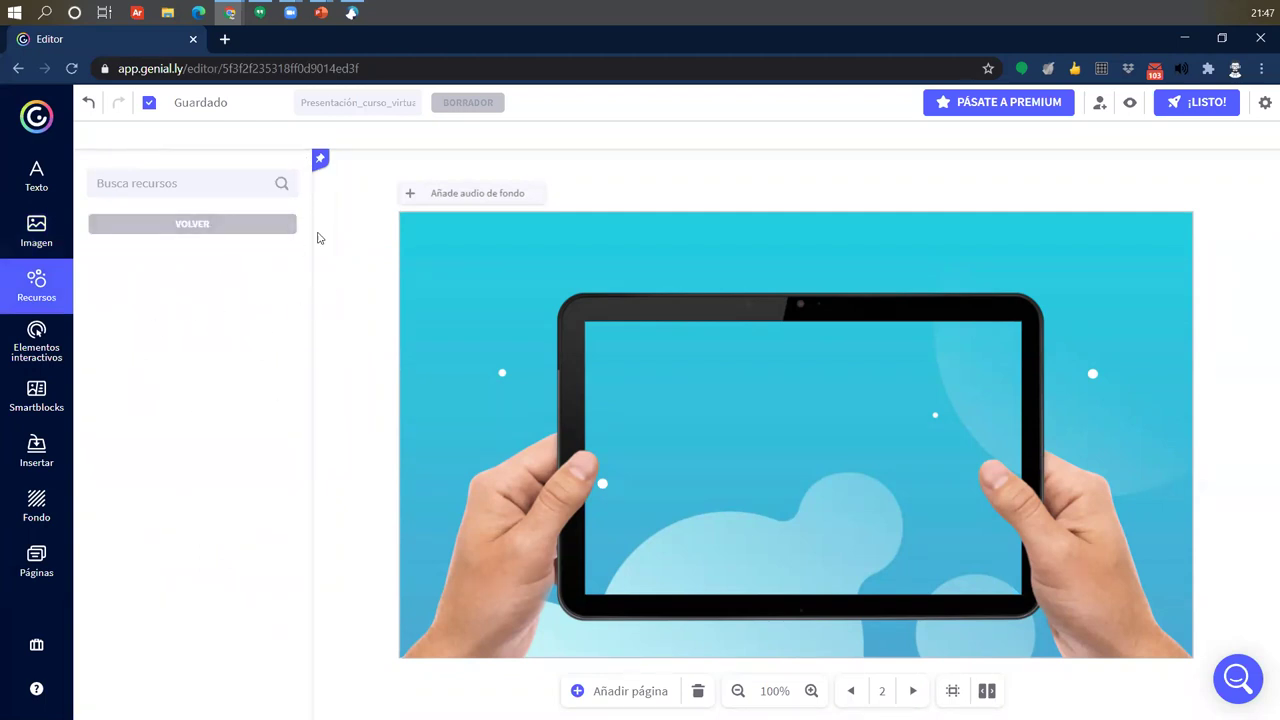
scroll(236, 413, down, 10)
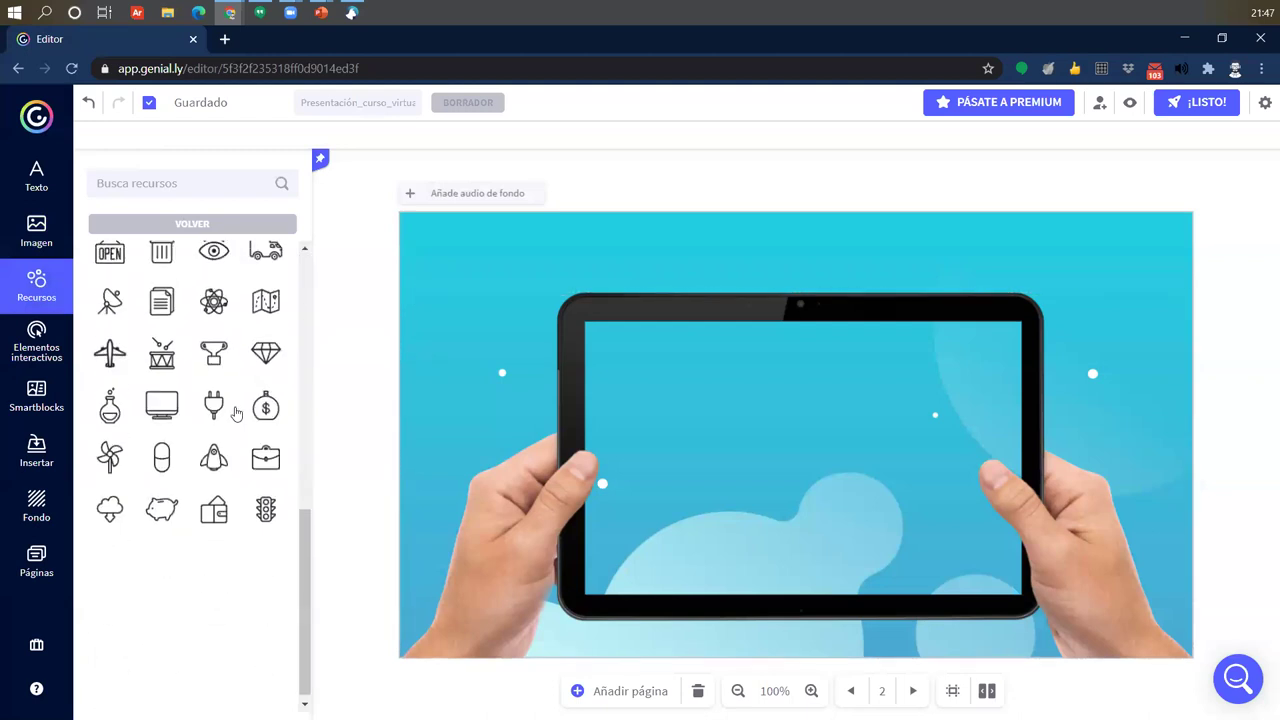
scroll(272, 408, up, 5)
scroll(276, 408, down, 10)
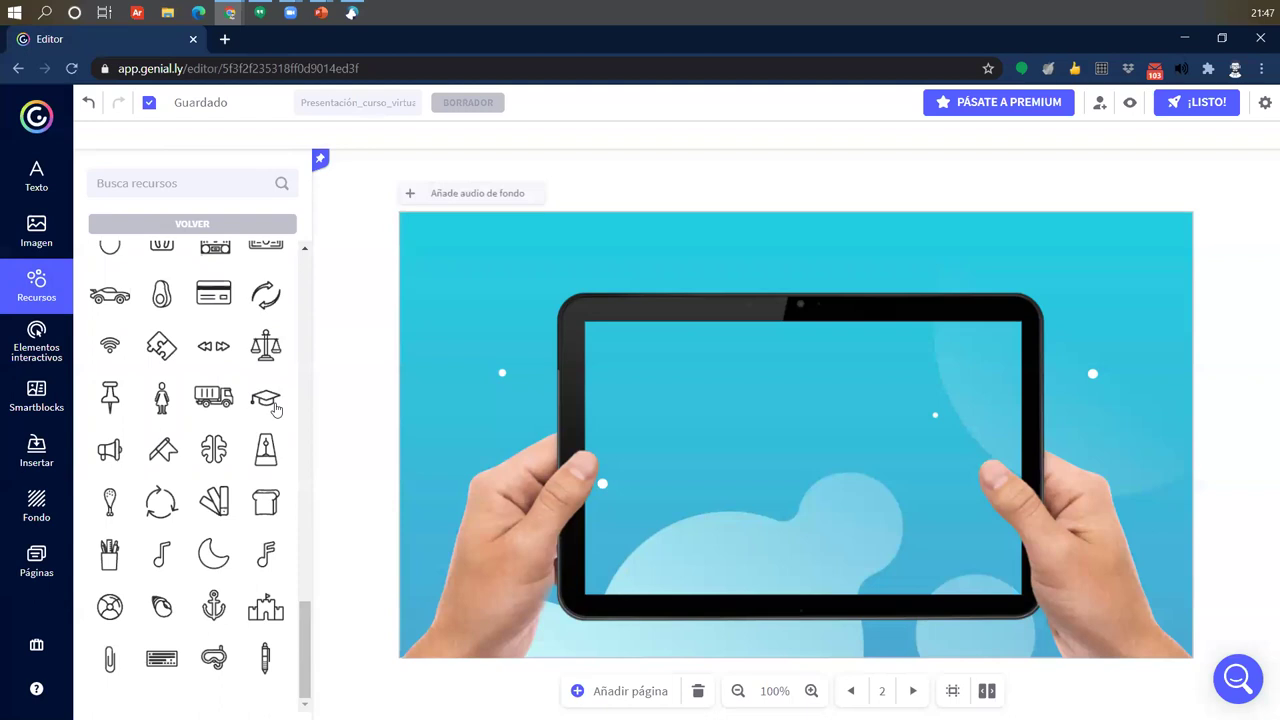
scroll(250, 595, up, 8)
- Search the resources for "video", insert the solid laptop icon with a play symbol, and place it in the page's upper-left corner
click(197, 183)
text(video)
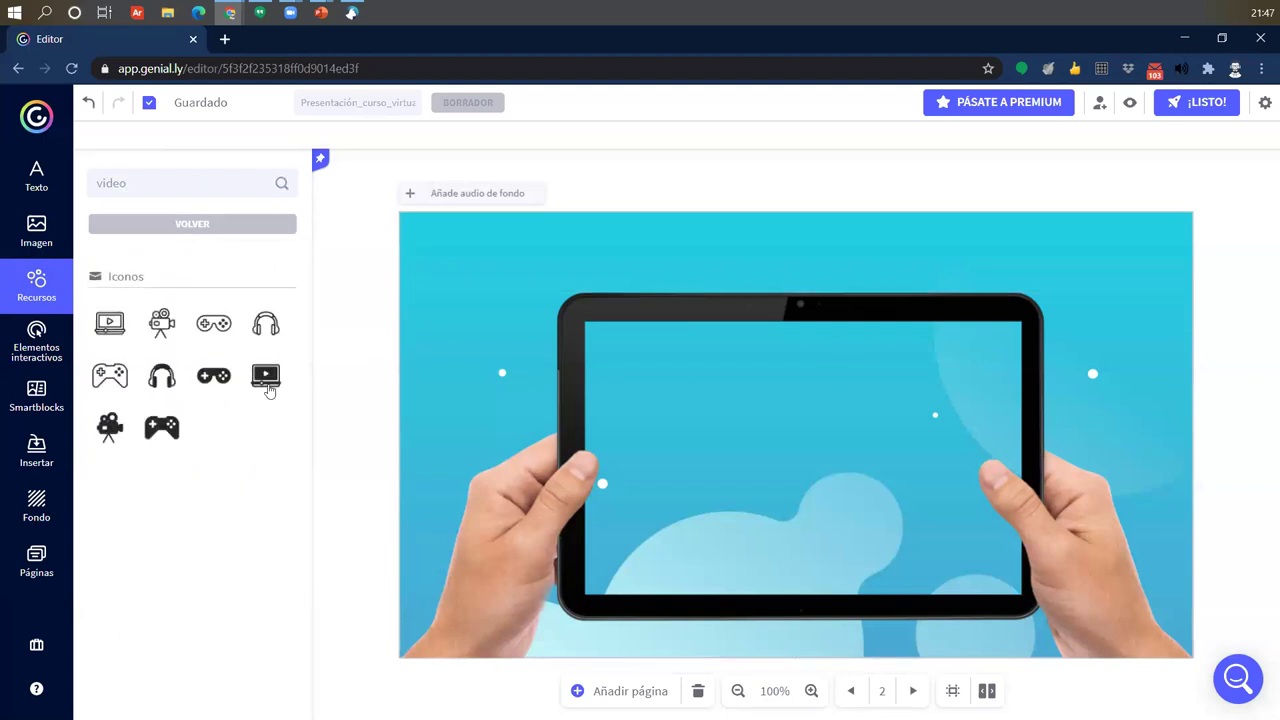
click(267, 377)
drag(754, 422, 430, 255)
drag(508, 292, 450, 262)
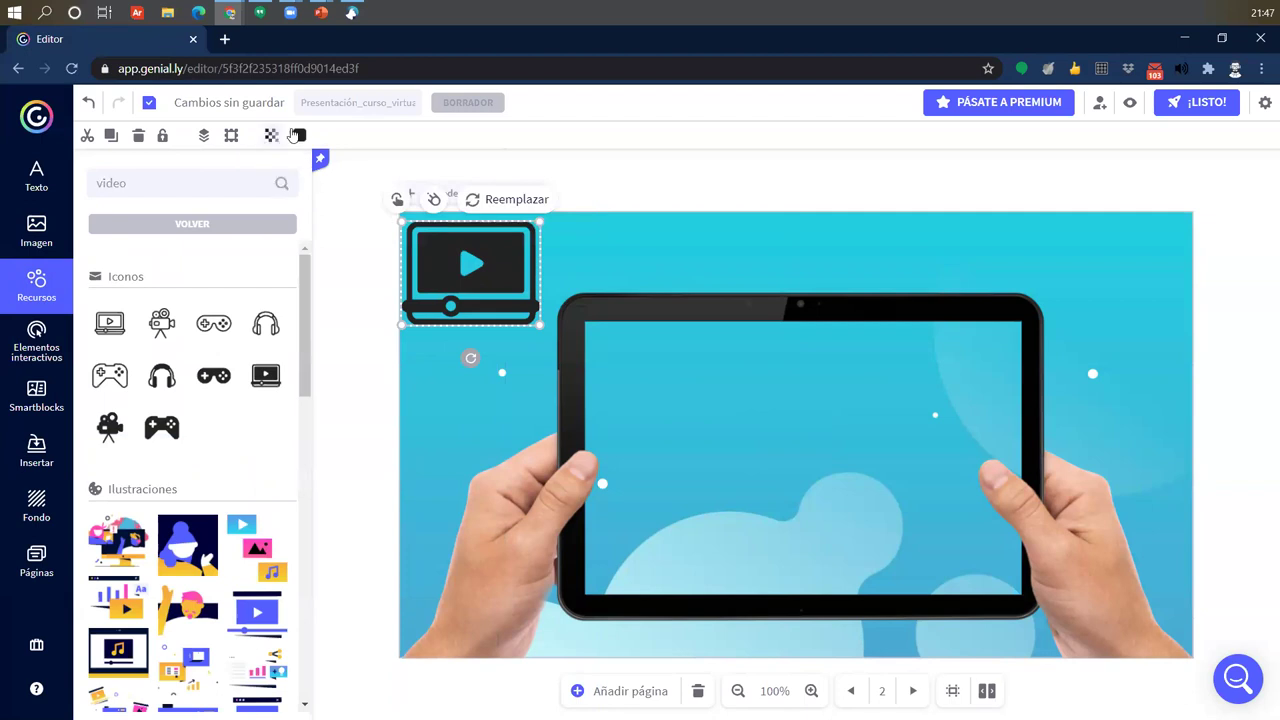
- Recolour the laptop video icon to blue 5282C8 and shrink it within the page's upper-left corner
click(297, 135)
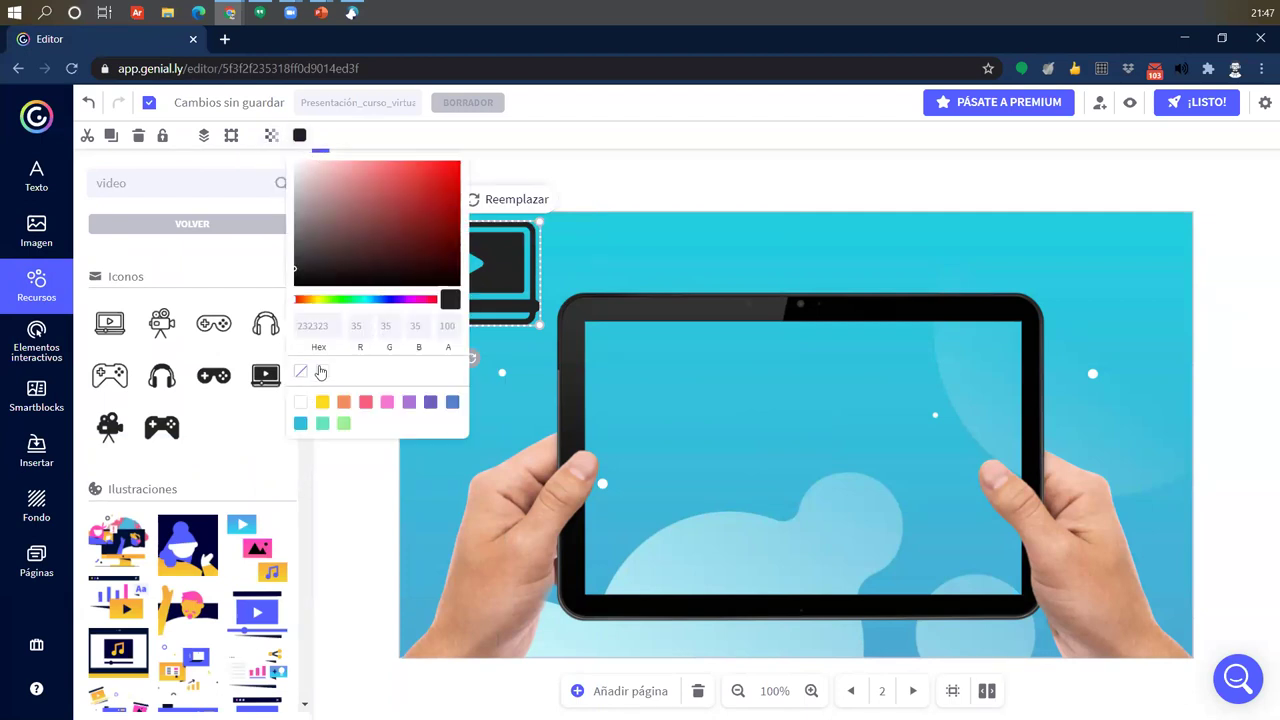
click(453, 402)
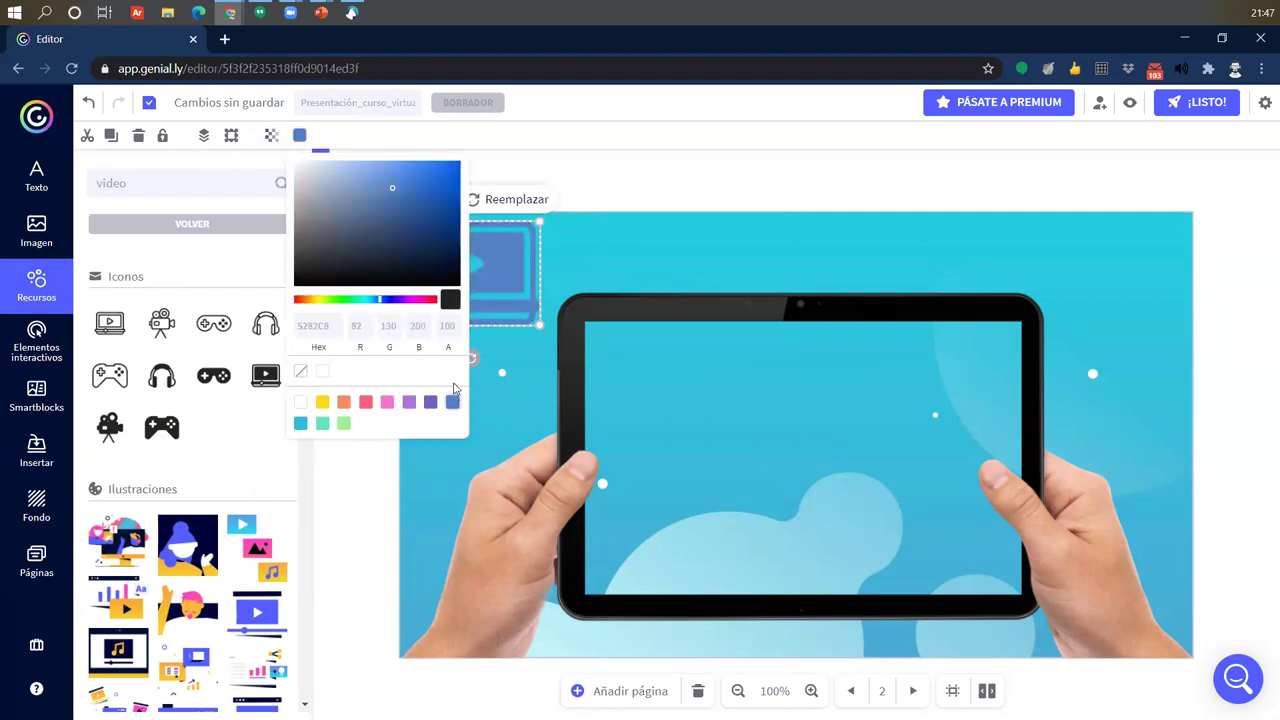
click(358, 478)
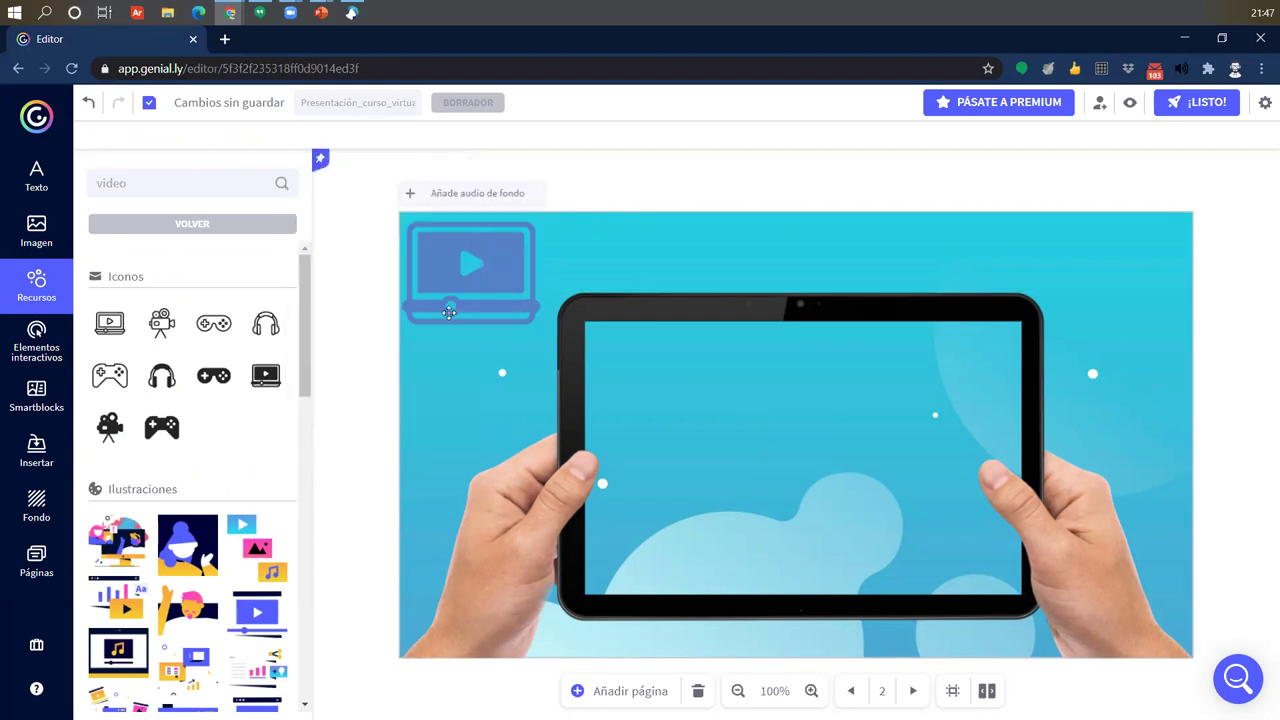
click(528, 316)
drag(538, 326, 501, 295)
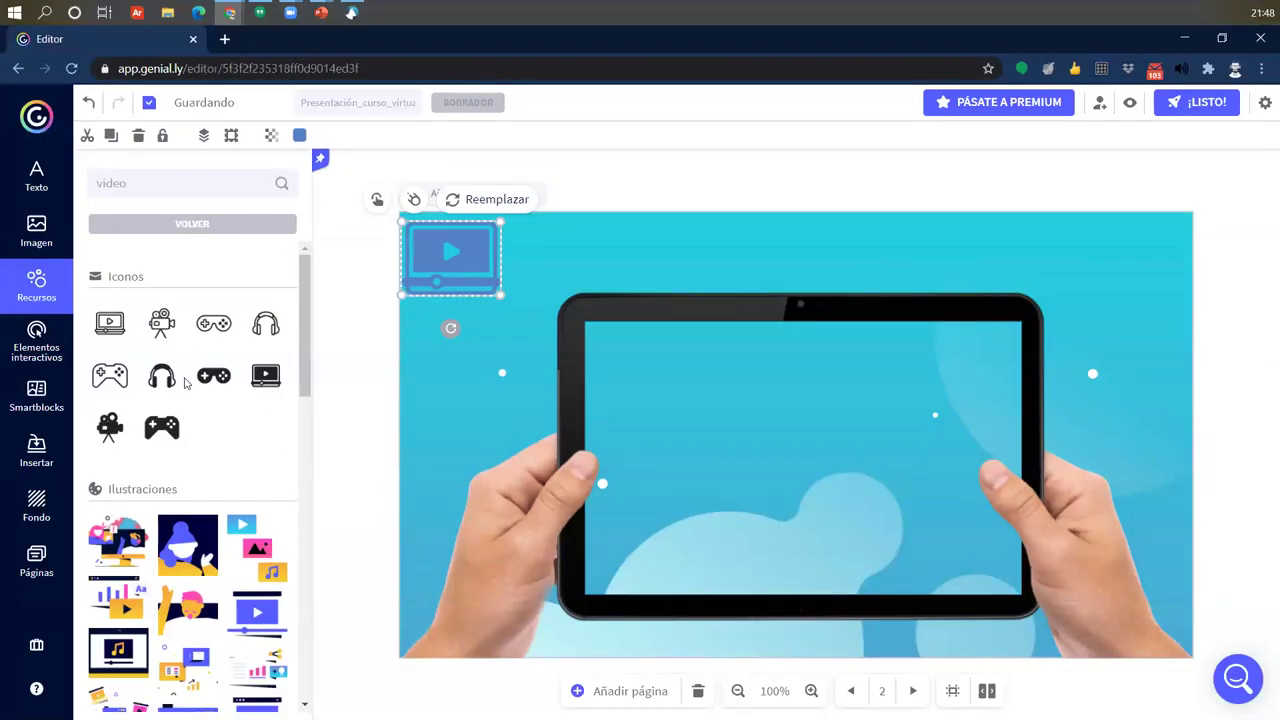
- Insert the isometric laptop video illustration from the "video" results and move it to the page's upper-right corner
scroll(10, 488, down, 3)
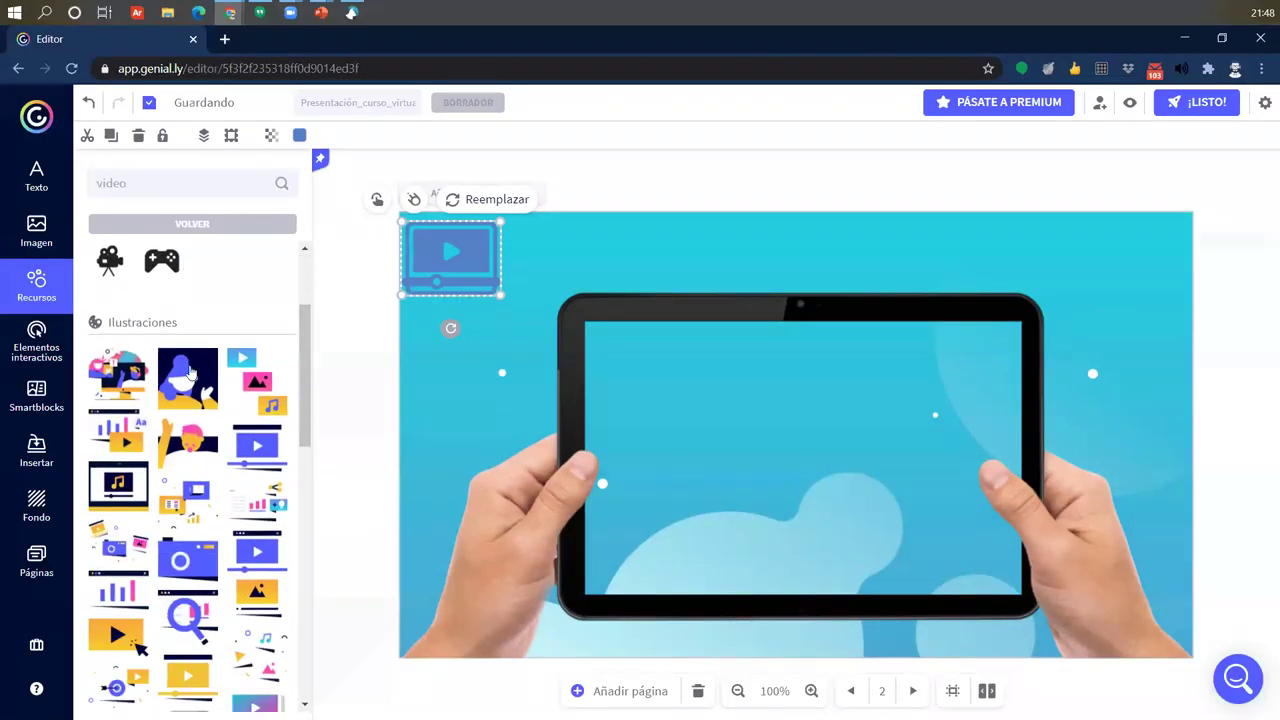
scroll(242, 455, down, 5)
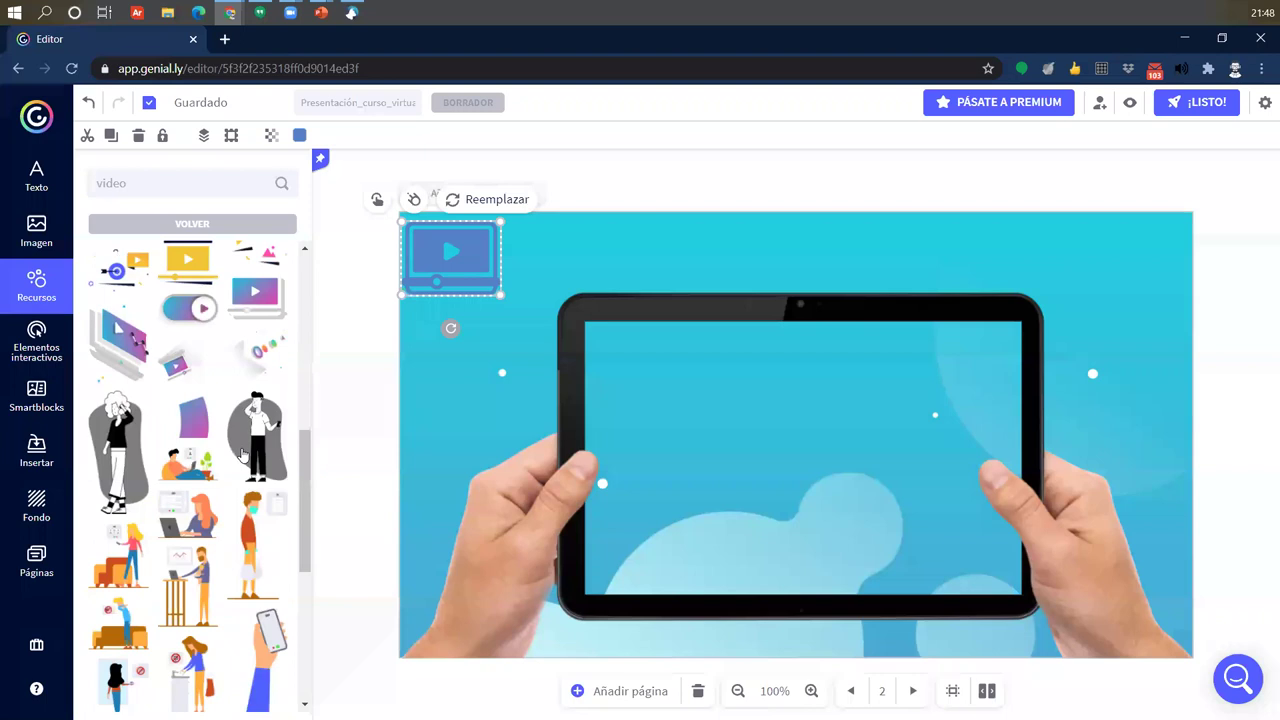
scroll(242, 455, up, 3)
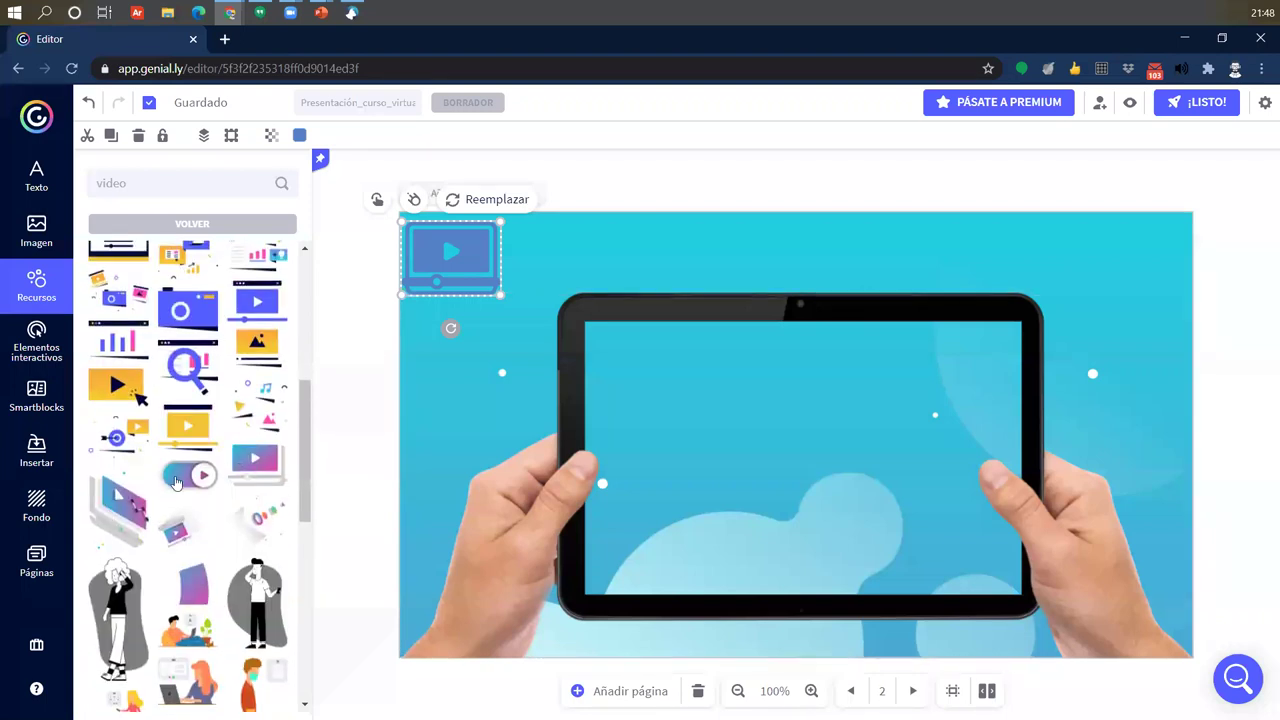
click(140, 500)
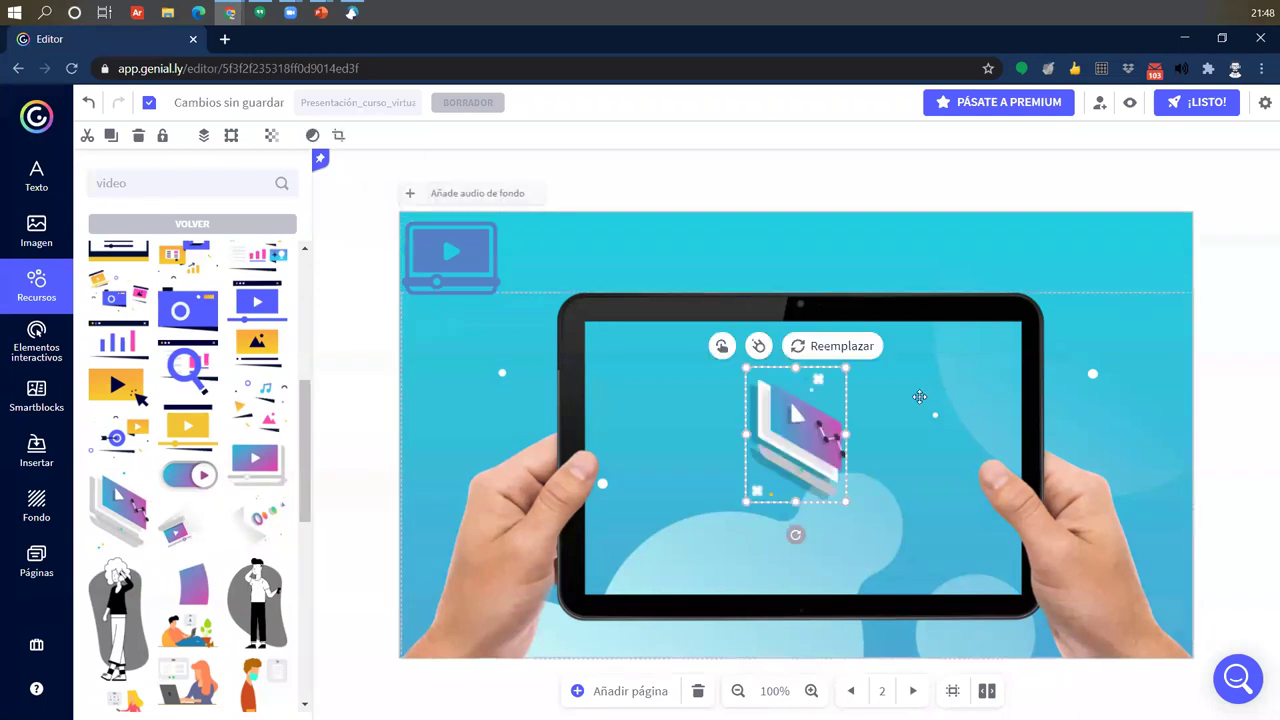
drag(805, 449, 1135, 291)
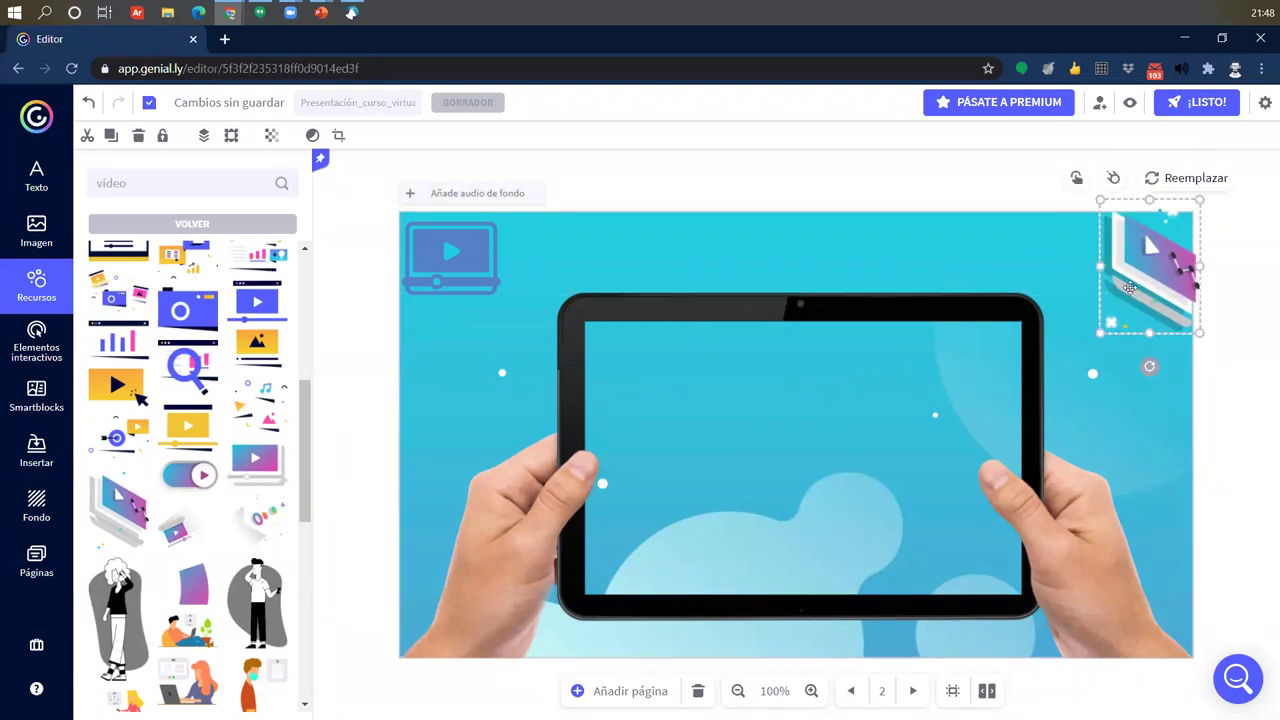
click(846, 177)
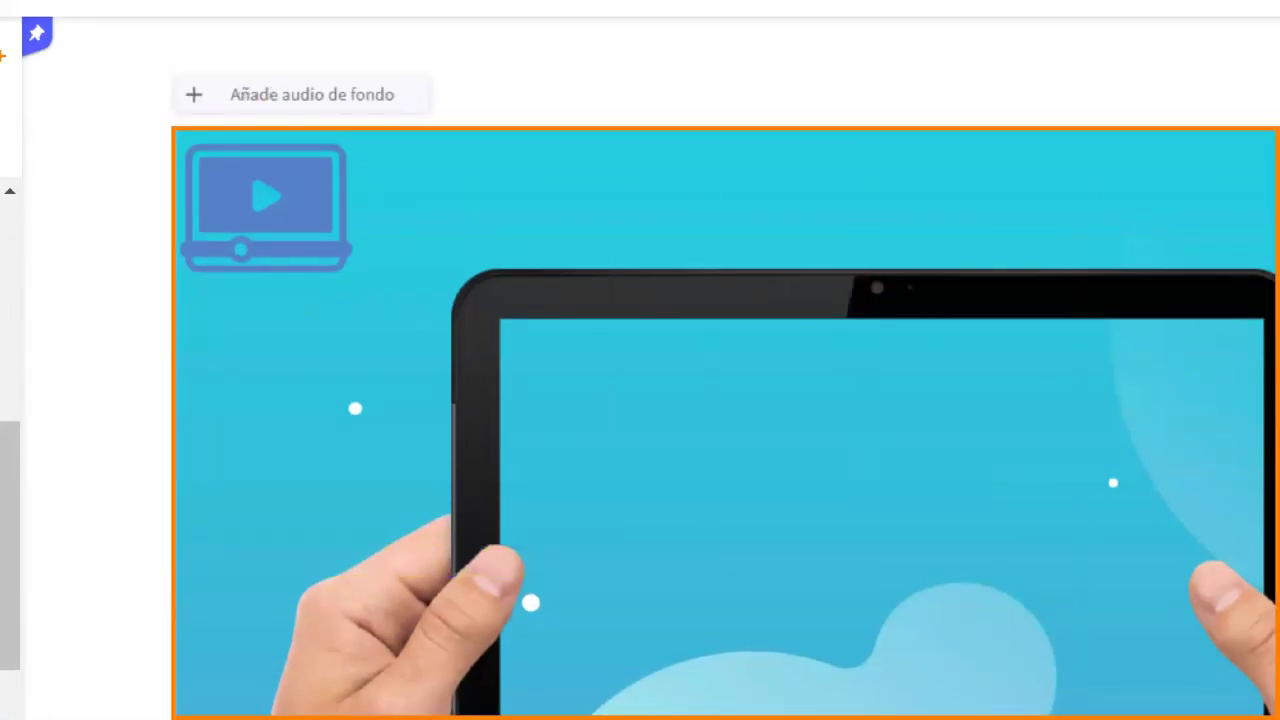
mouse_move(88, 158)
mouse_down()
mouse_move(2, 194)
mouse_move(97, 225)
mouse_move(100, 293)
mouse_move(48, 445)
mouse_move(66, 410)
mouse_up()
mouse_move(496, 76)
mouse_down()
mouse_move(614, 56)
mouse_move(855, 62)
mouse_up()
key(Escape)
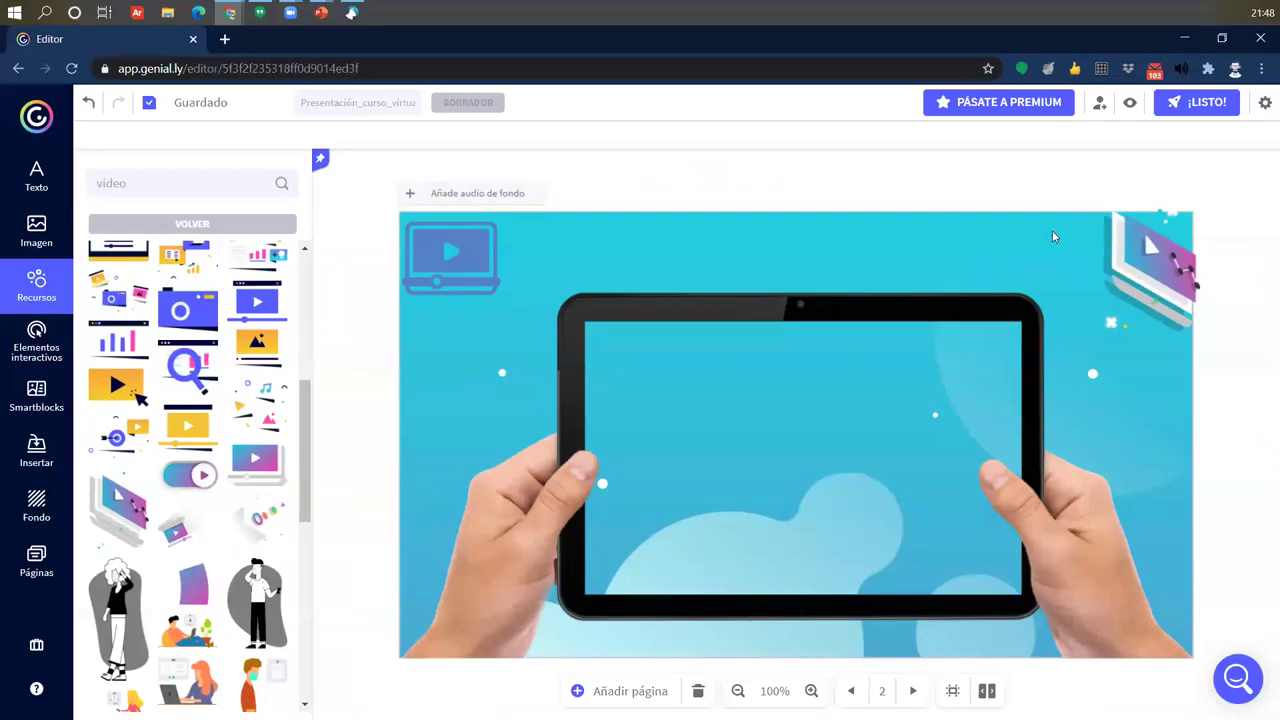
- Enlarge the isometric illustration past the page's right edge, and preview the page and its tablet label before returning to editing
click(1170, 290)
drag(1198, 331, 1250, 392)
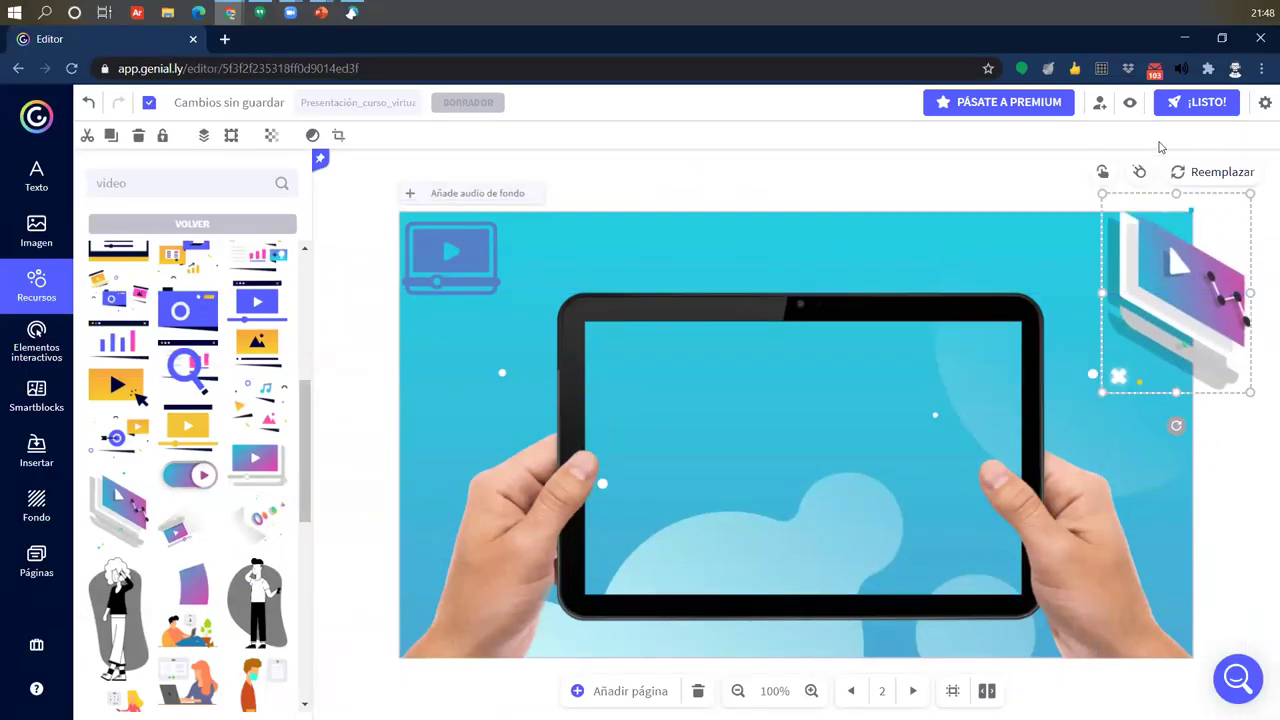
click(1130, 102)
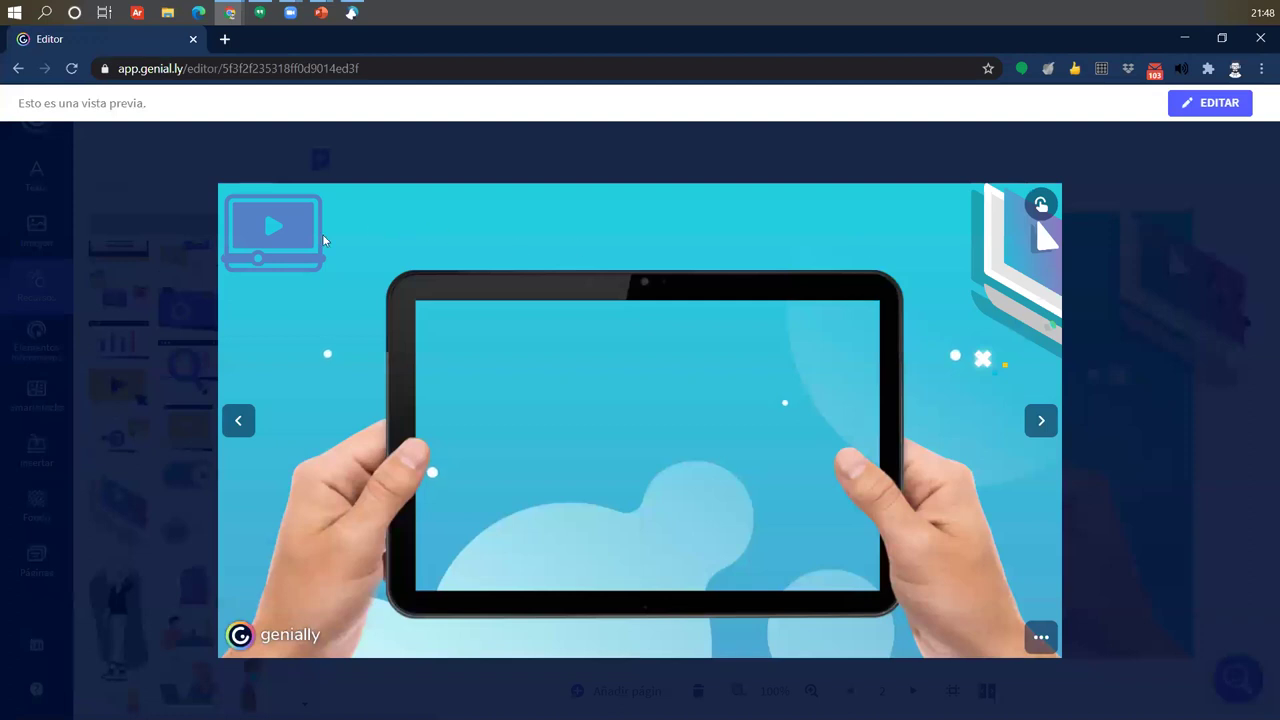
click(655, 514)
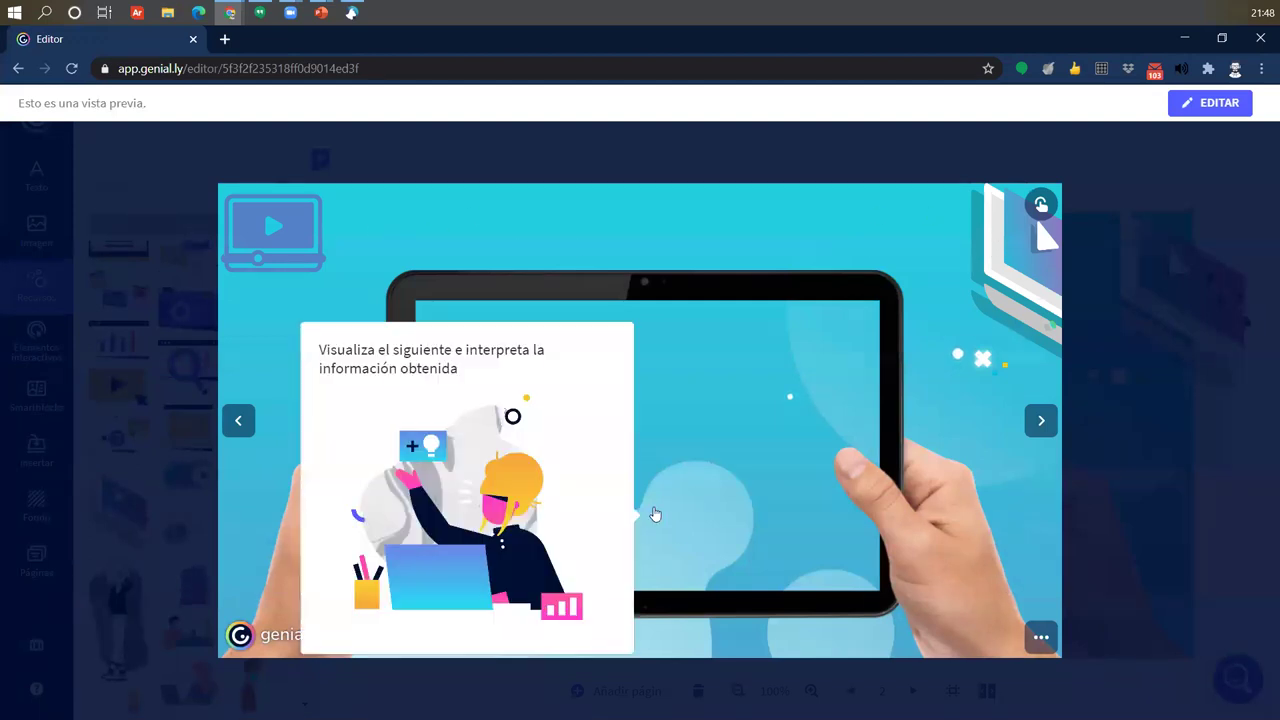
click(1128, 285)
click(1210, 102)
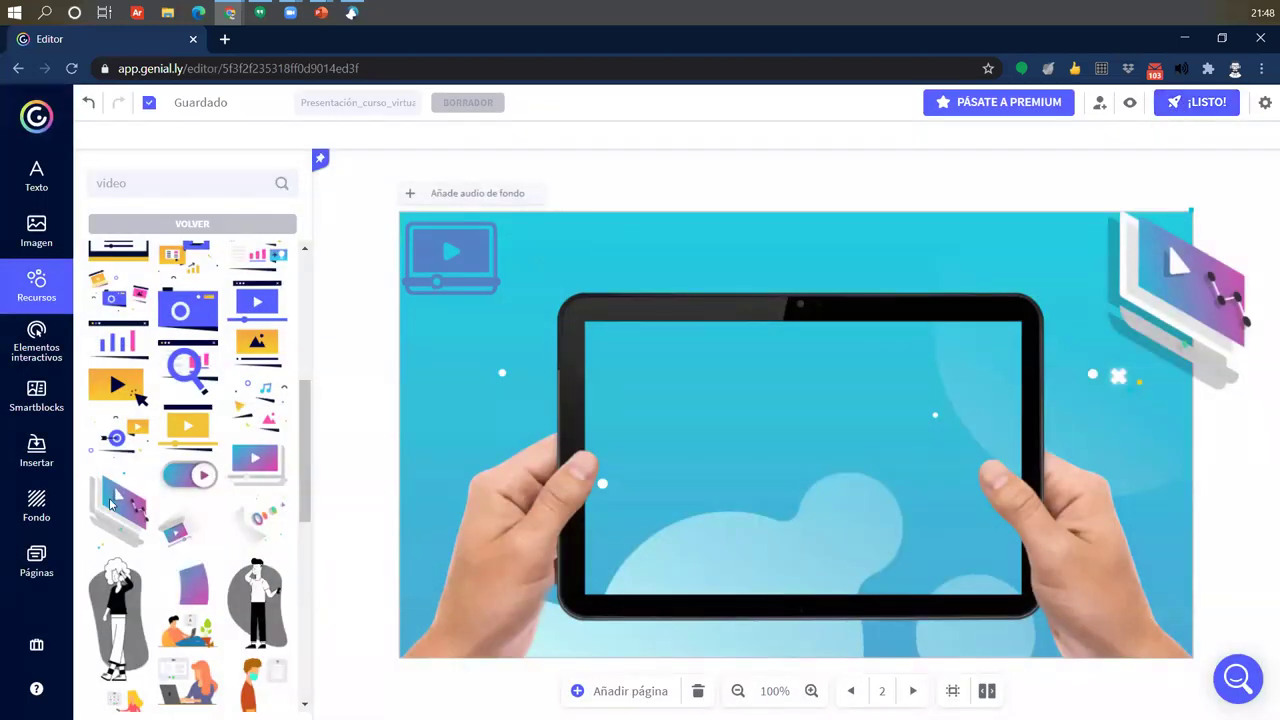
scroll(172, 445, up, 5)
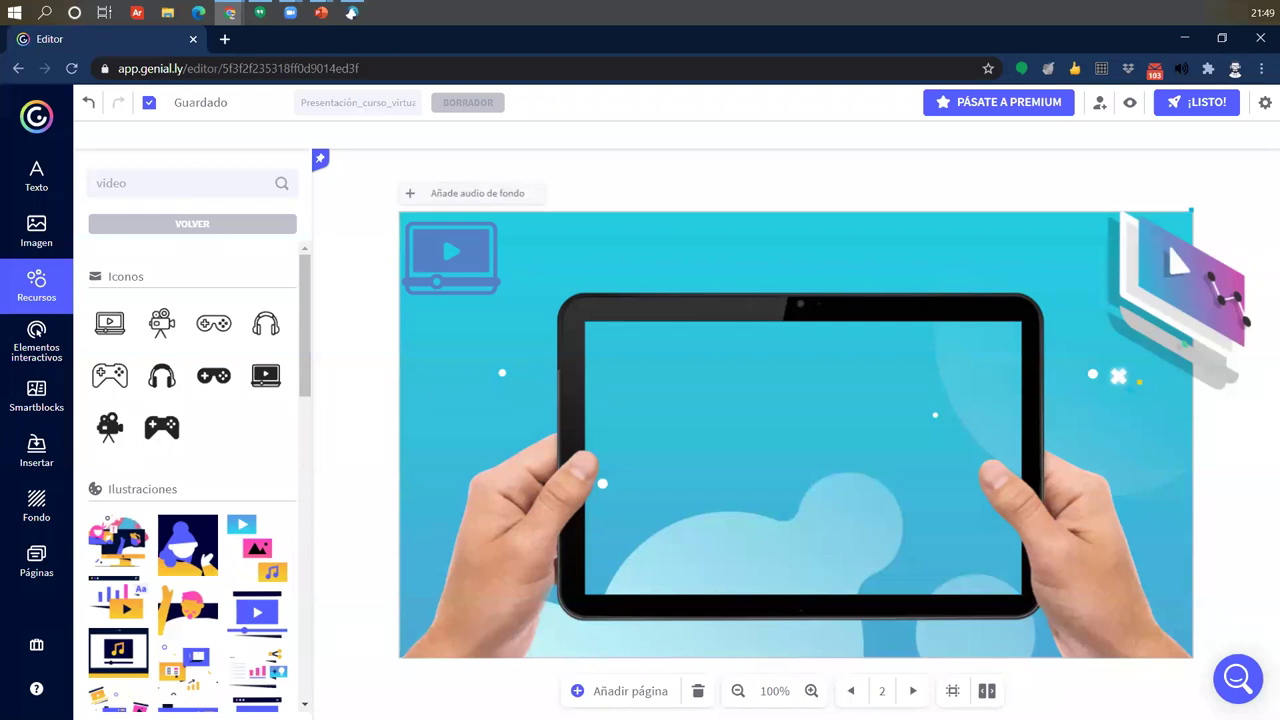
click(351, 13)
- Start a link (Enlace) interactivity on the blue laptop video icon
click(448, 245)
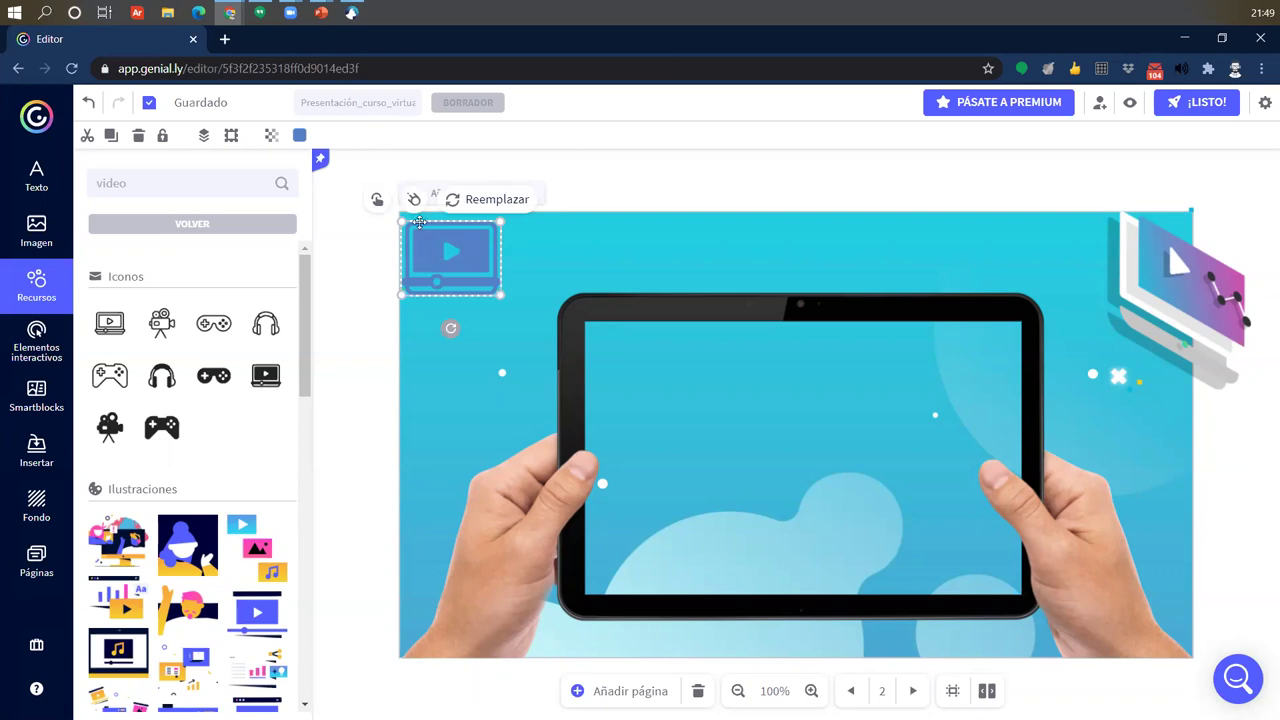
click(376, 199)
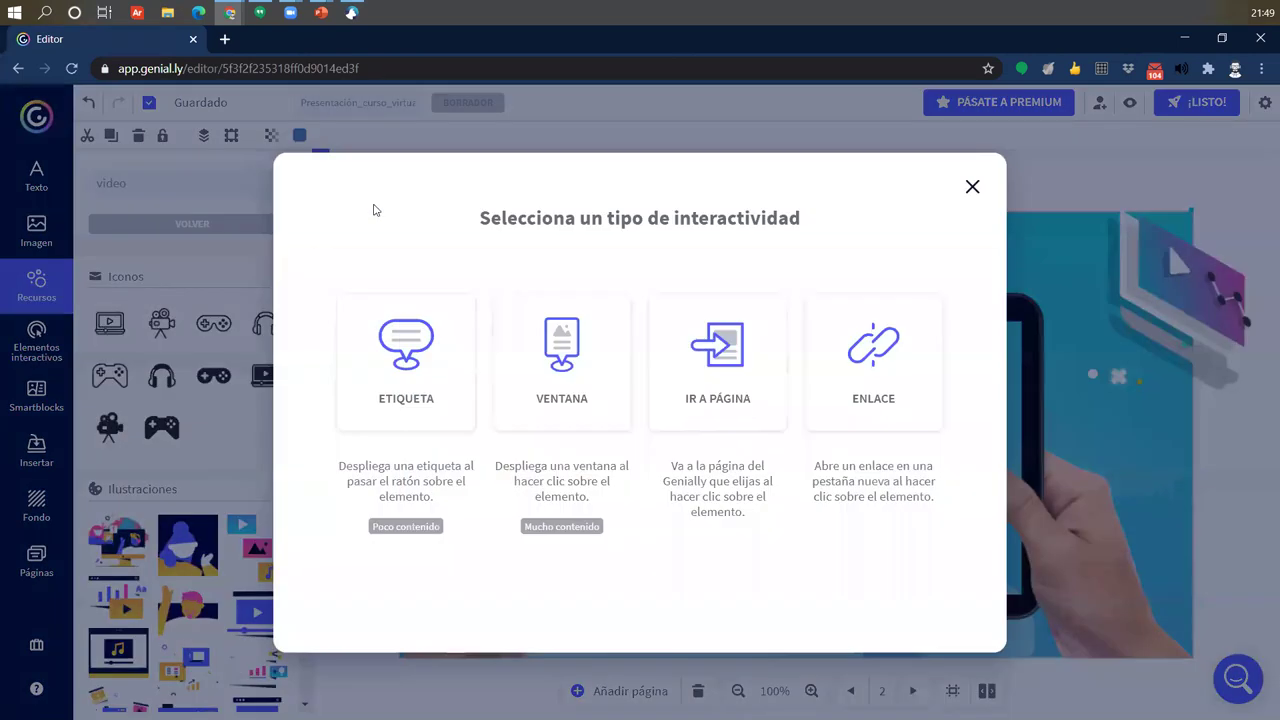
click(870, 360)
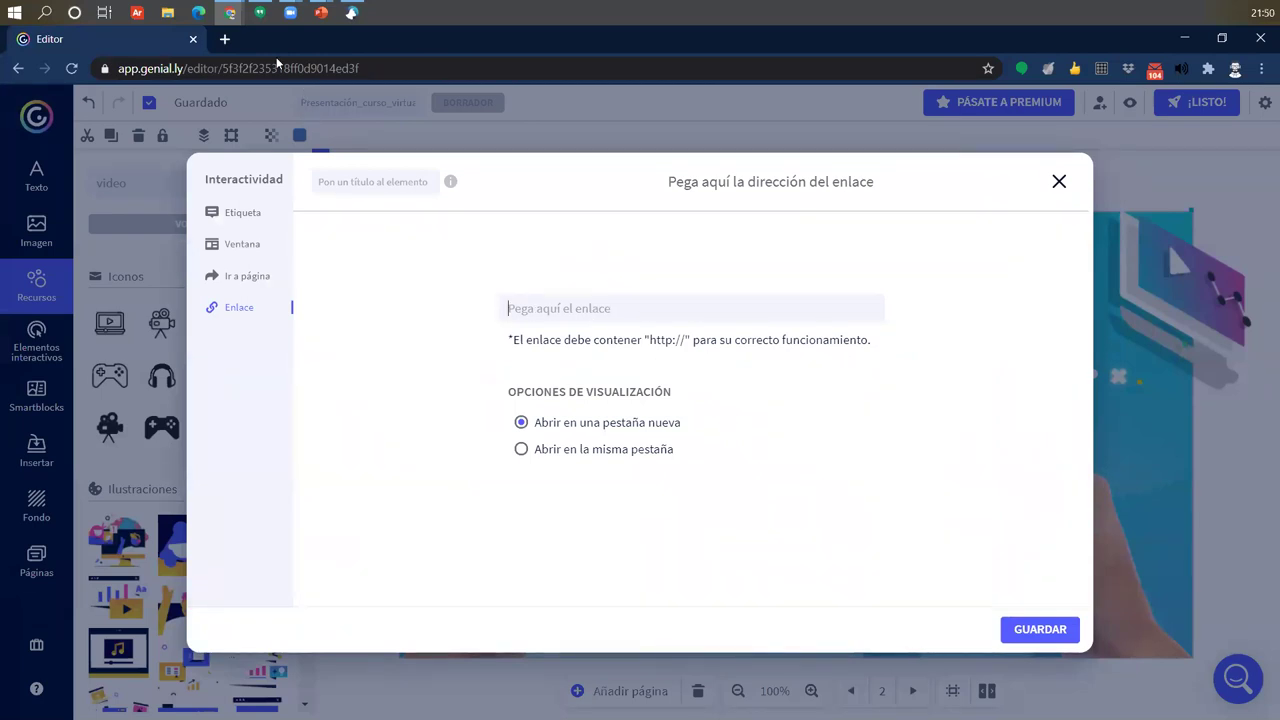
- Open google.com in a new browser tab and copy its address
click(231, 46)
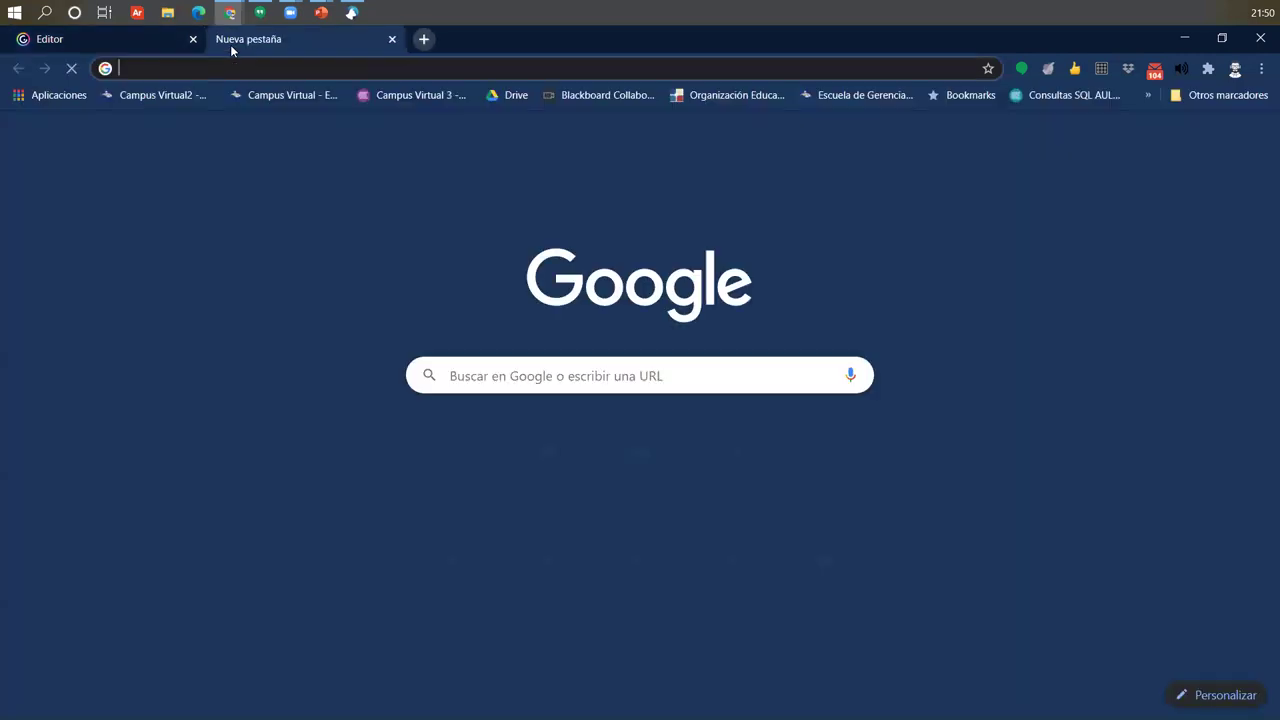
click(256, 62)
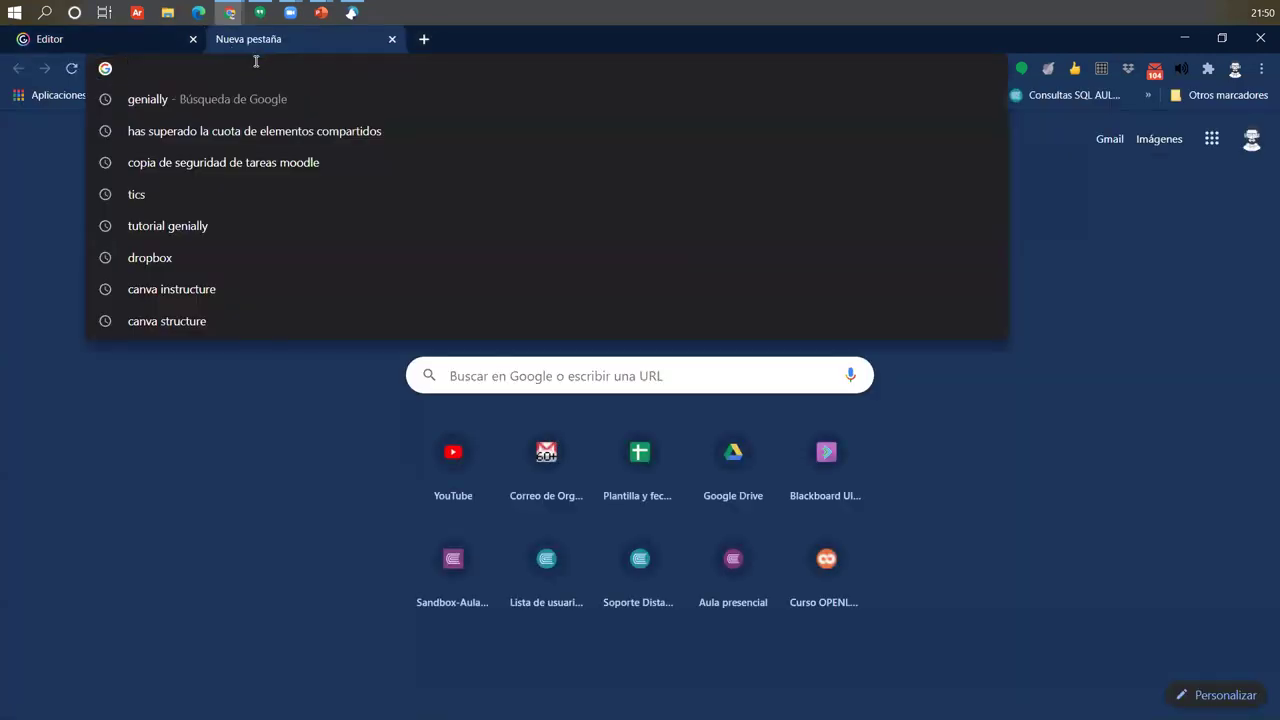
text(goog)
key(Return)
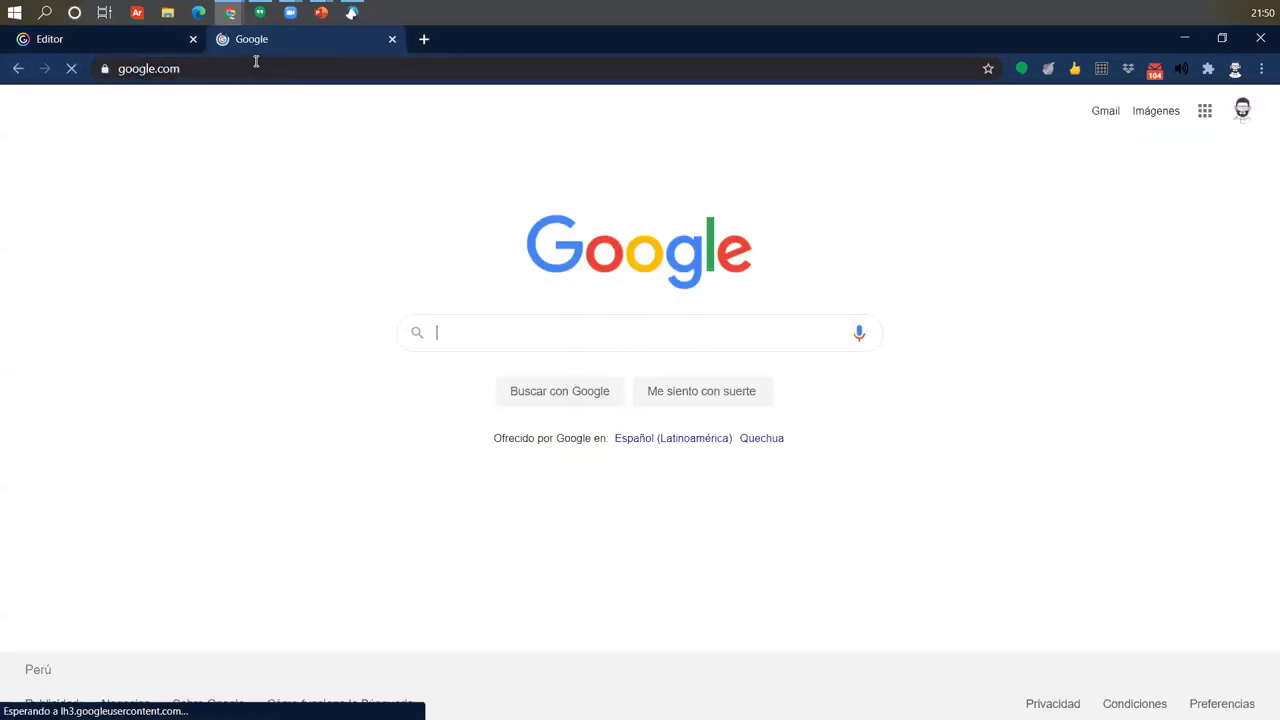
click(229, 63)
key(ctrl+c)
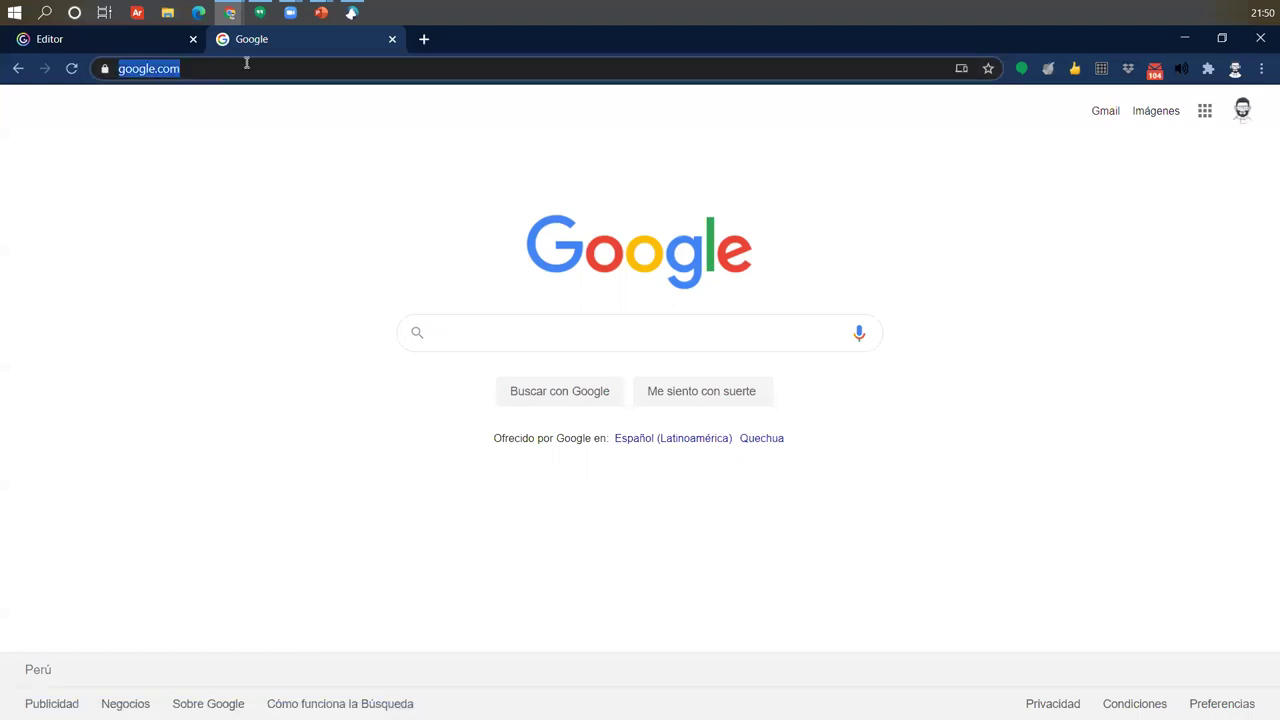
click(118, 44)
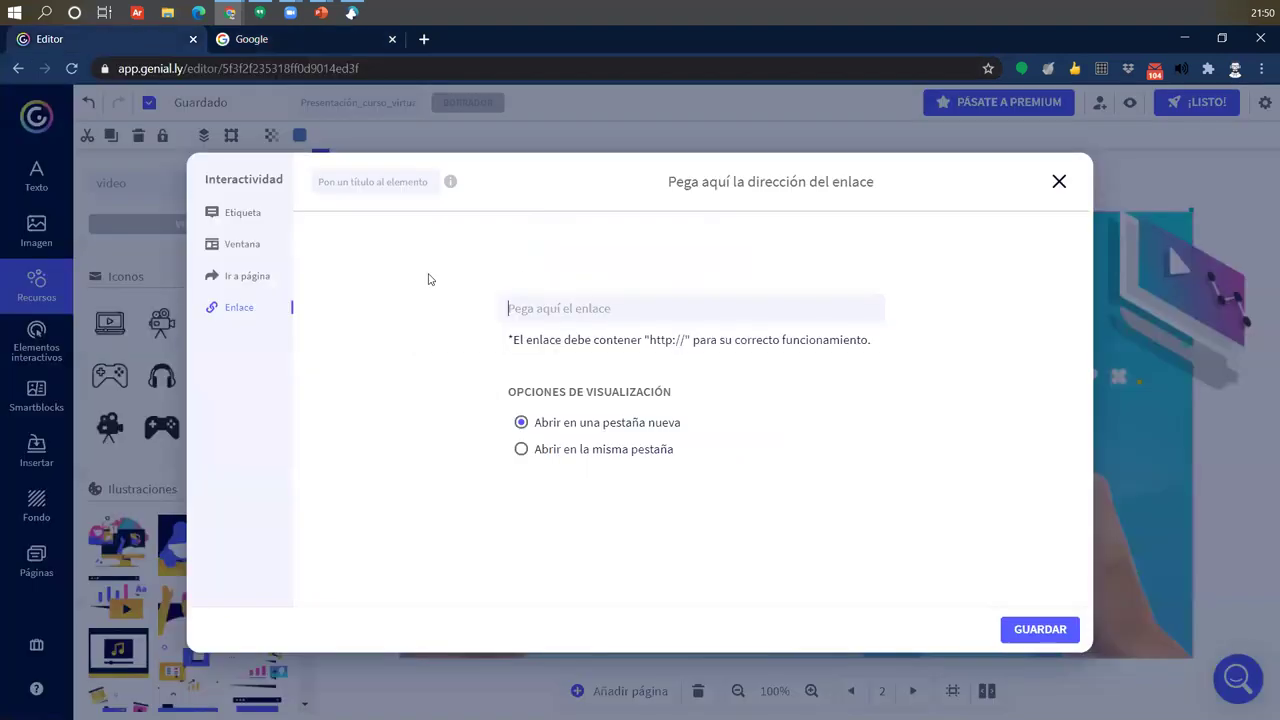
key(ctrl+v)
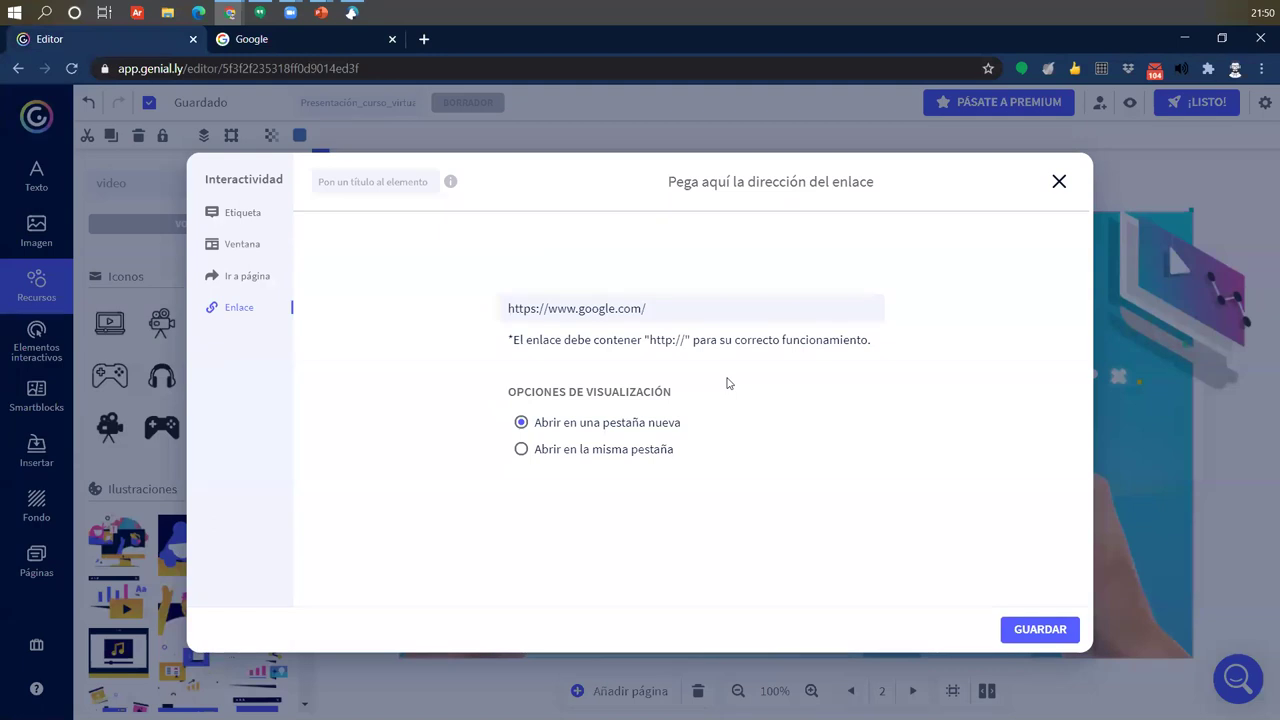
click(1030, 630)
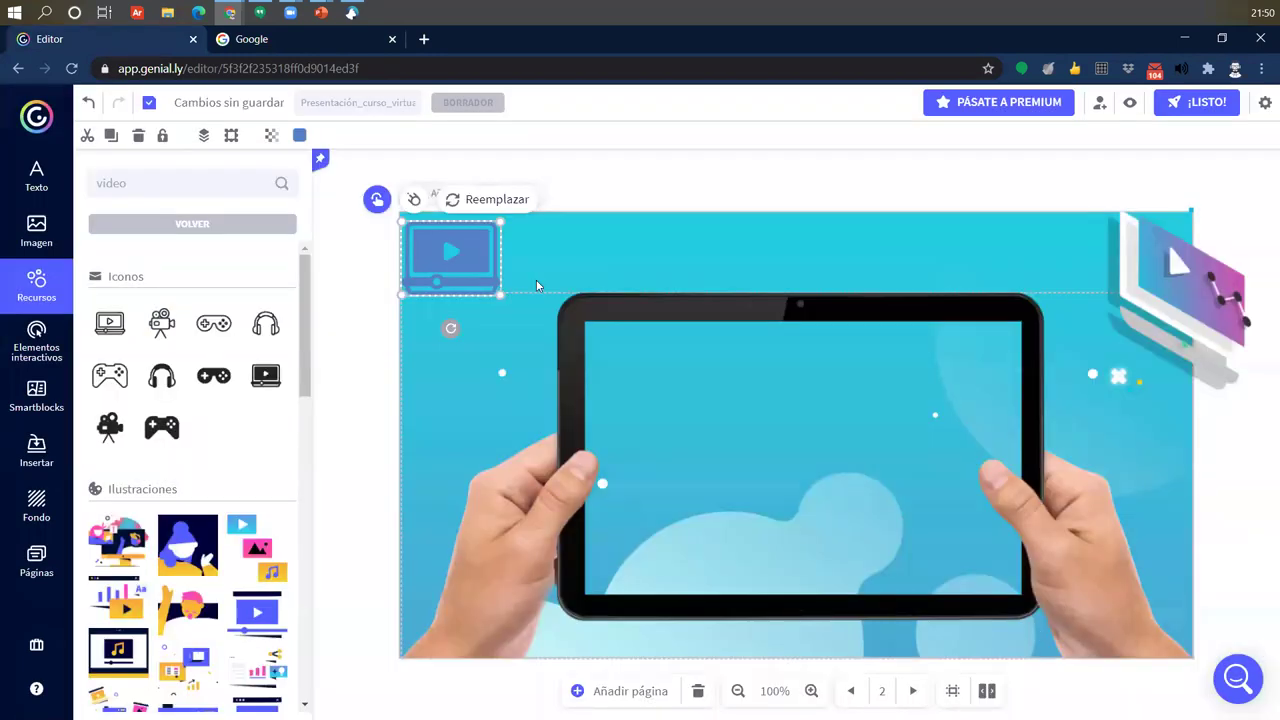
- Preview the page, test the laptop video icon's link, close the Google tabs and return to editing
click(591, 178)
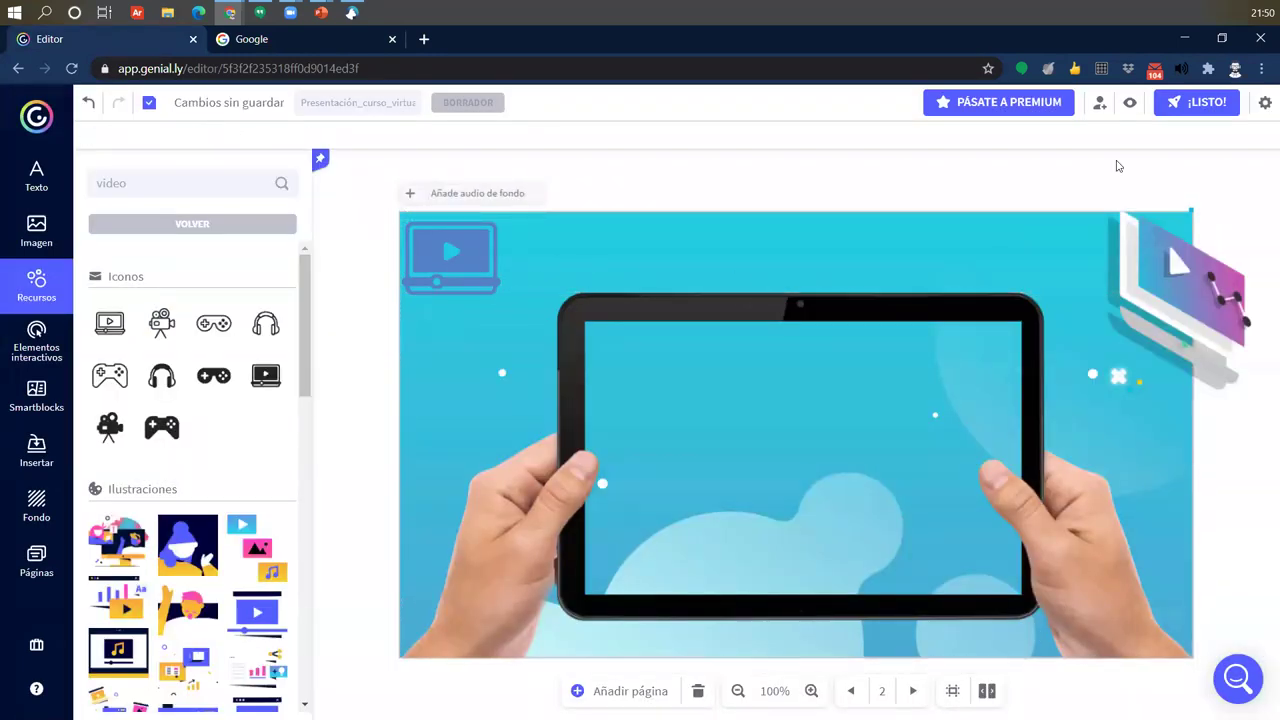
click(1130, 103)
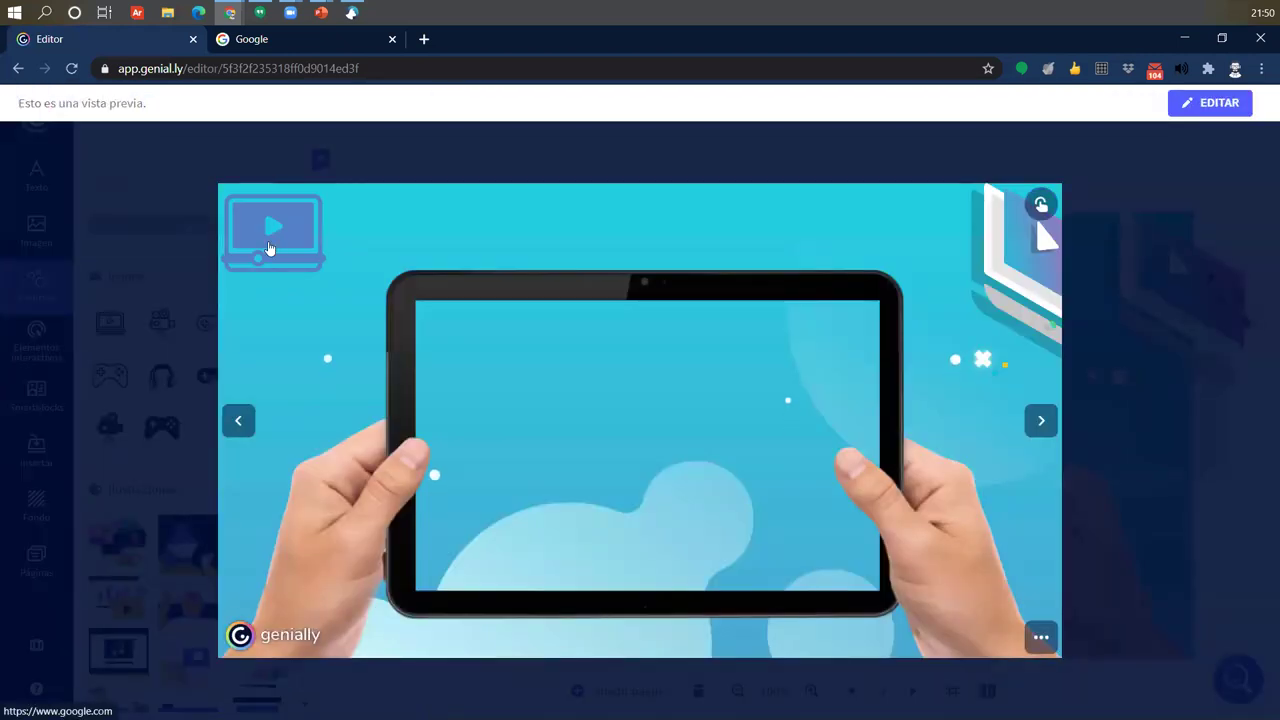
click(268, 248)
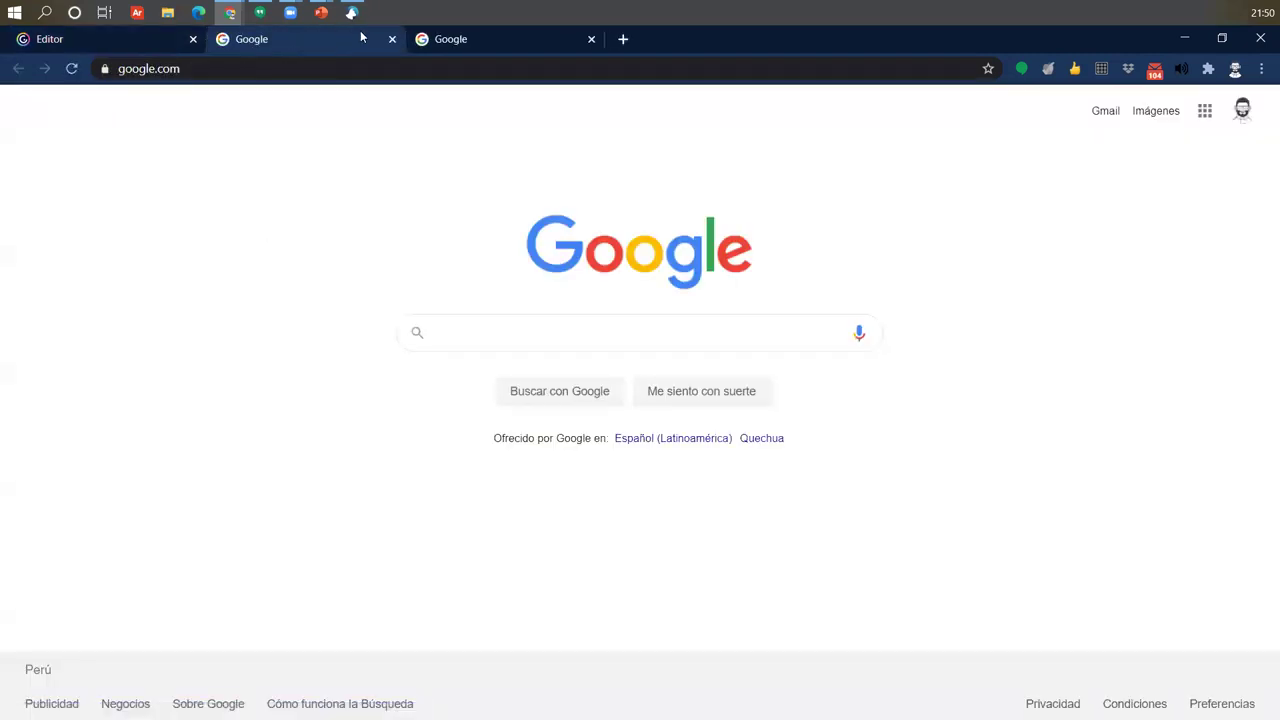
click(391, 39)
click(391, 39)
click(1226, 104)
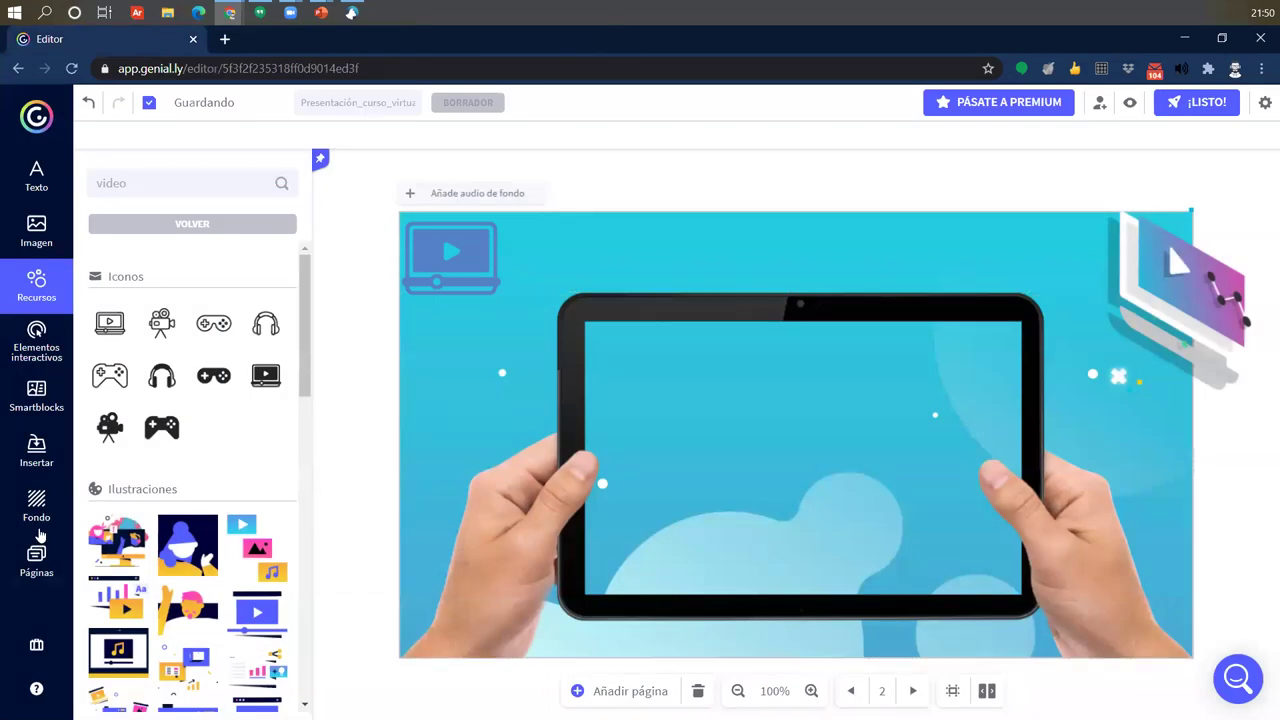
- Review the image options and the audio, video and external-content insertion options, finishing on video insertion
click(40, 228)
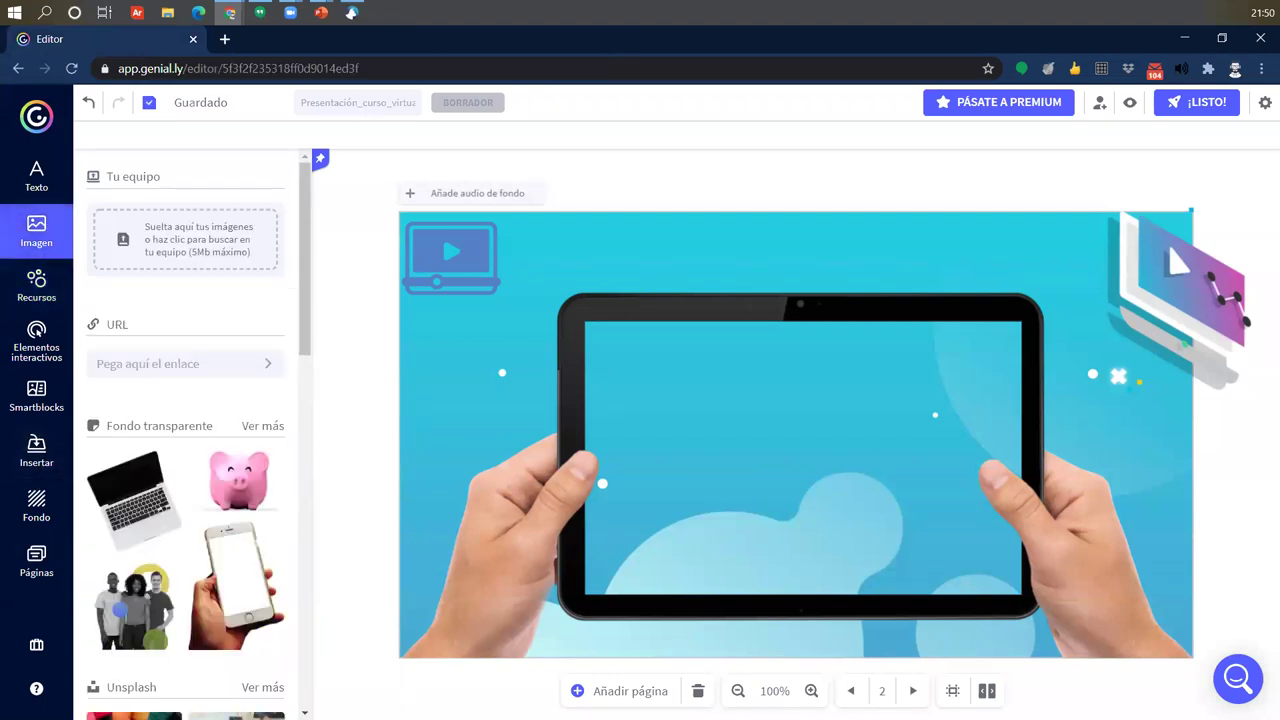
click(24, 456)
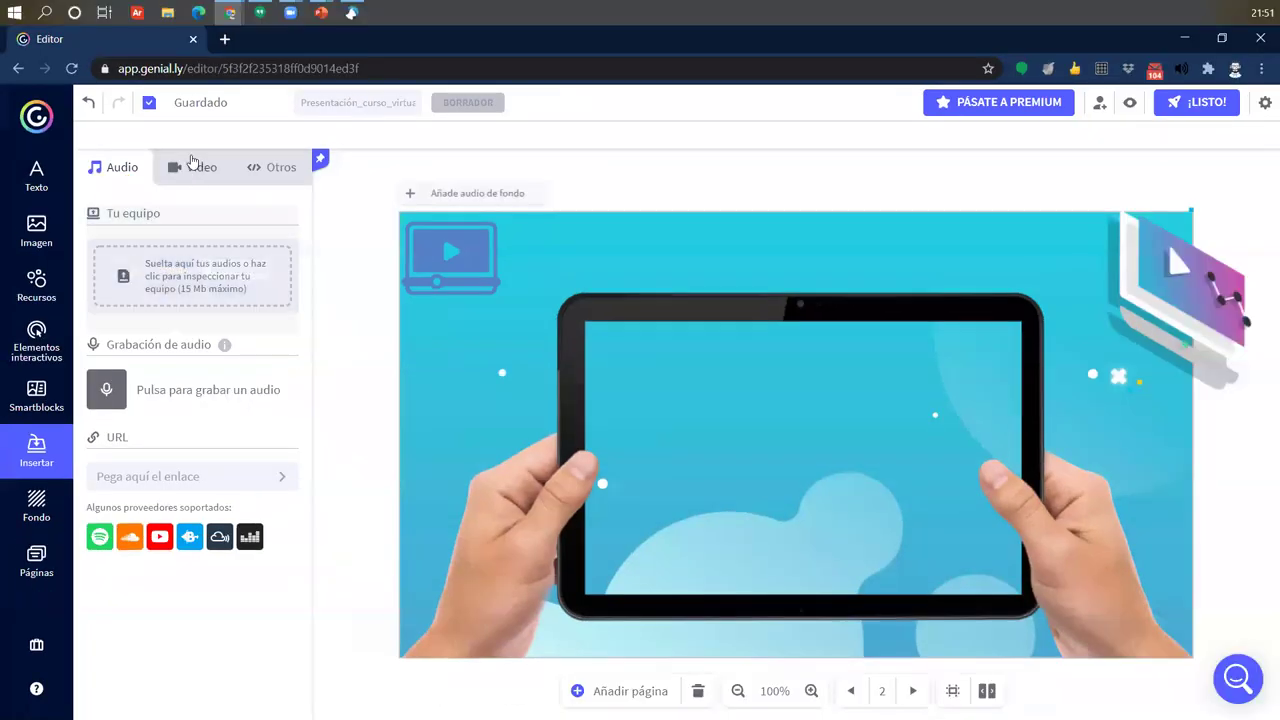
click(195, 168)
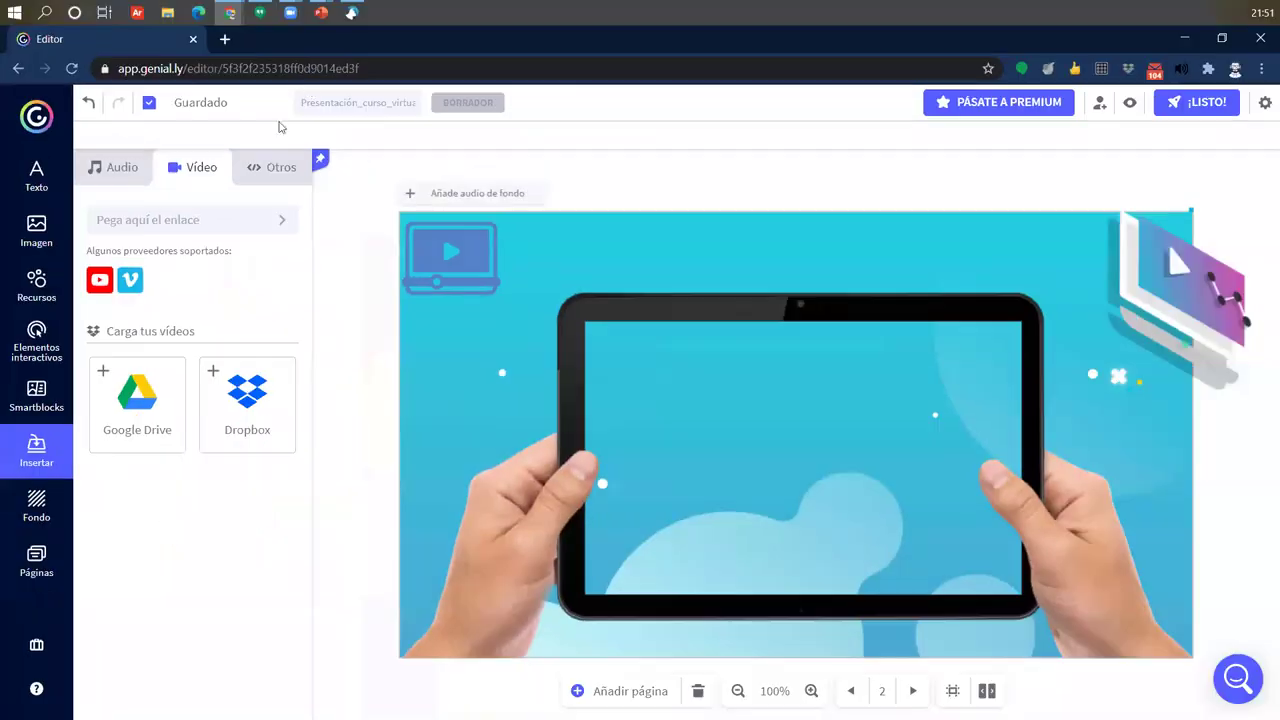
click(275, 166)
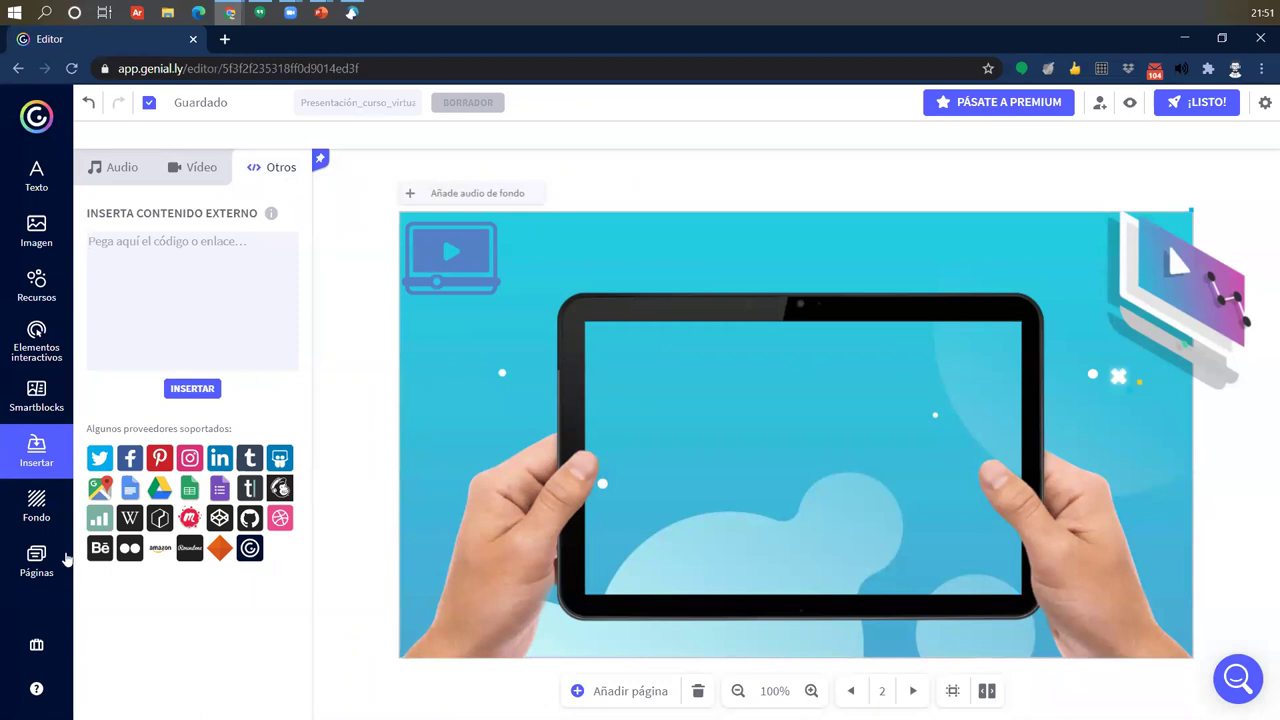
click(181, 172)
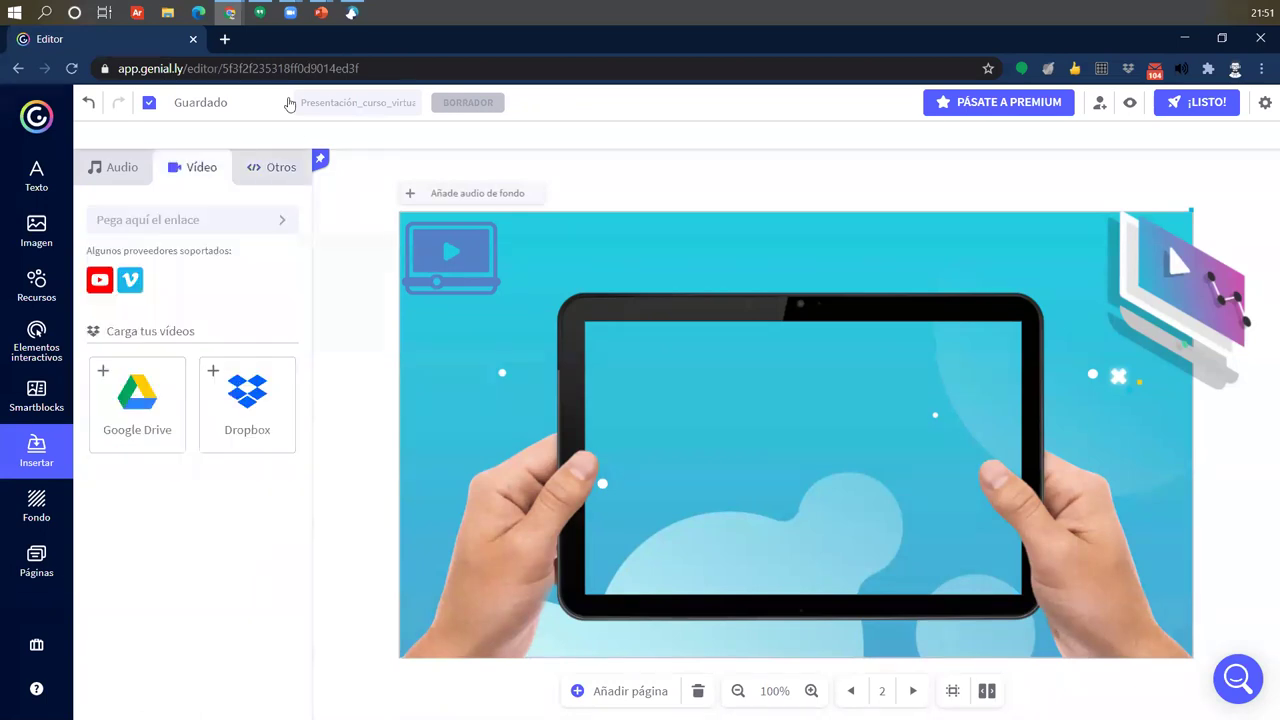
- Open YouTube in a new browser tab
click(236, 43)
text(t)
key(BackSpace)
text(youtube)
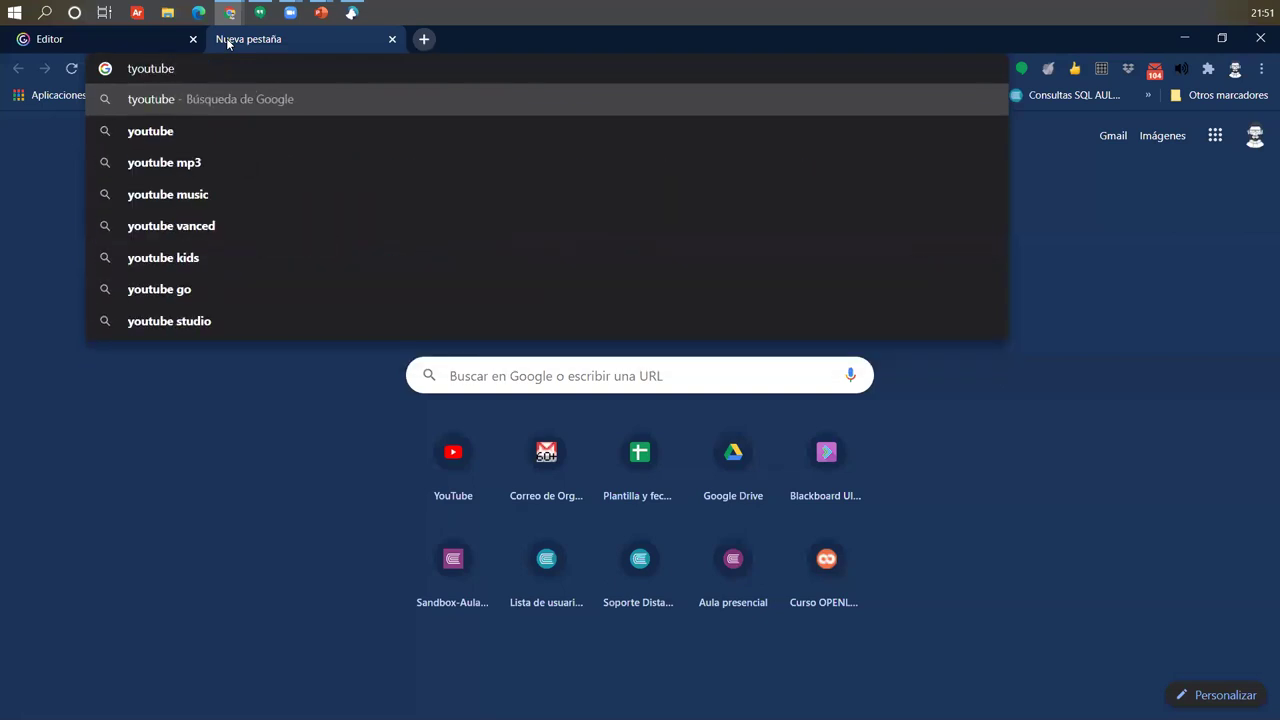
click(438, 478)
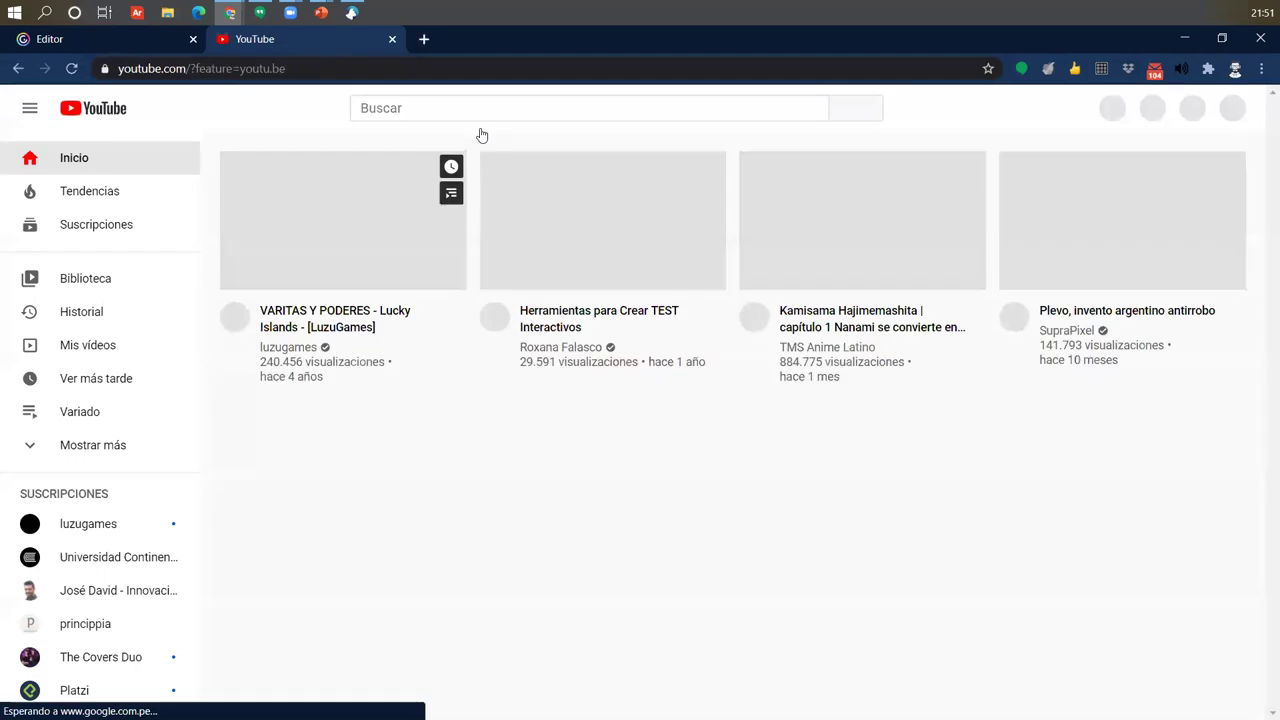
- Search YouTube for "historia del 1" and open the video "La historia del número uno"
click(481, 110)
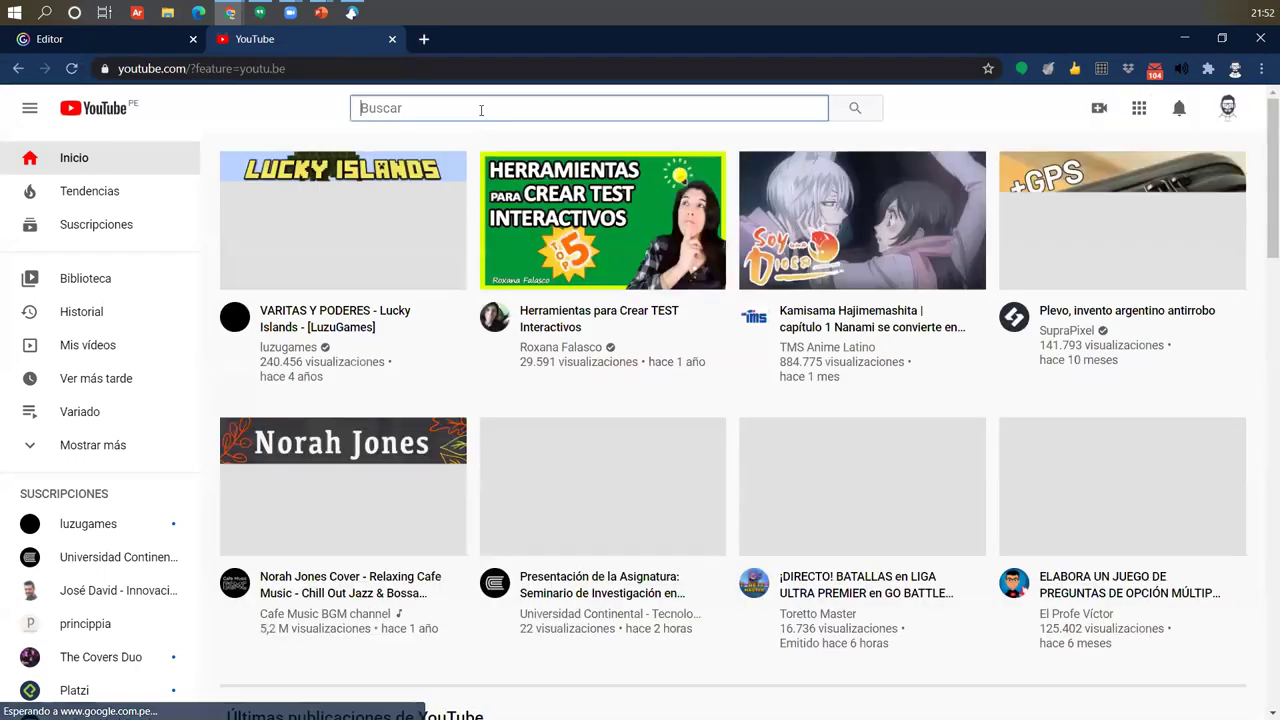
text(historia del 1)
key(Return)
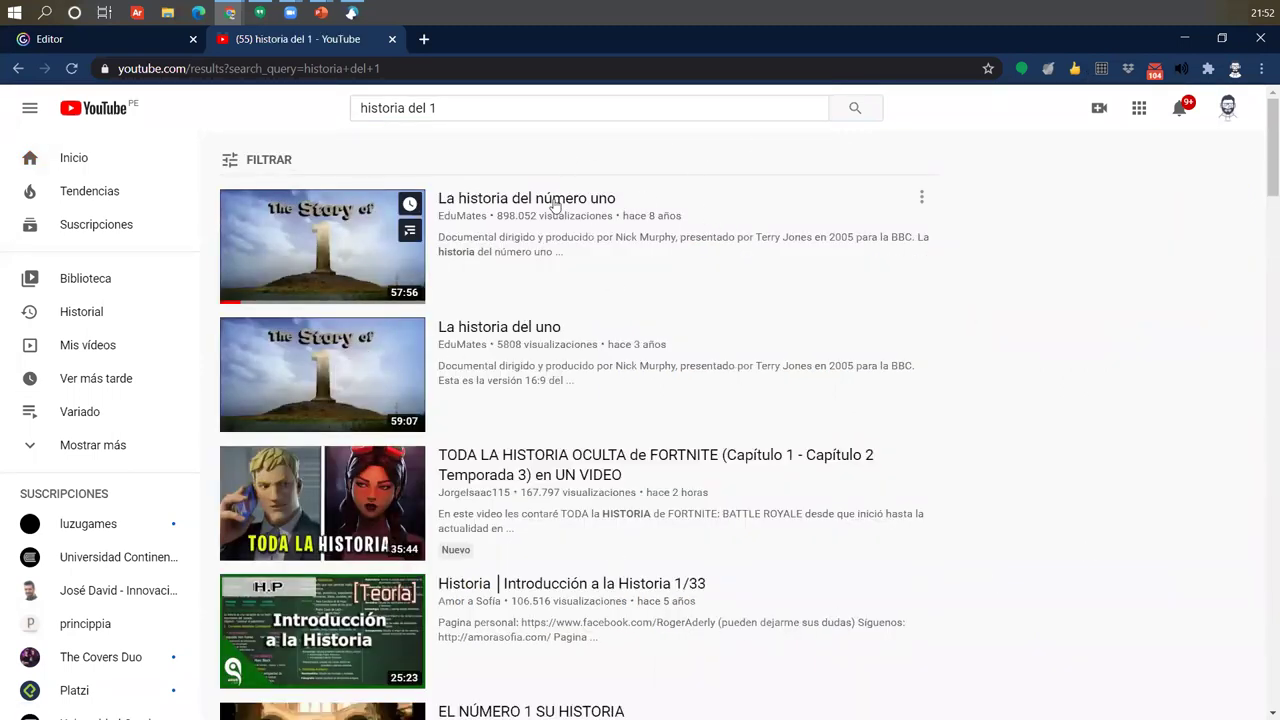
click(322, 246)
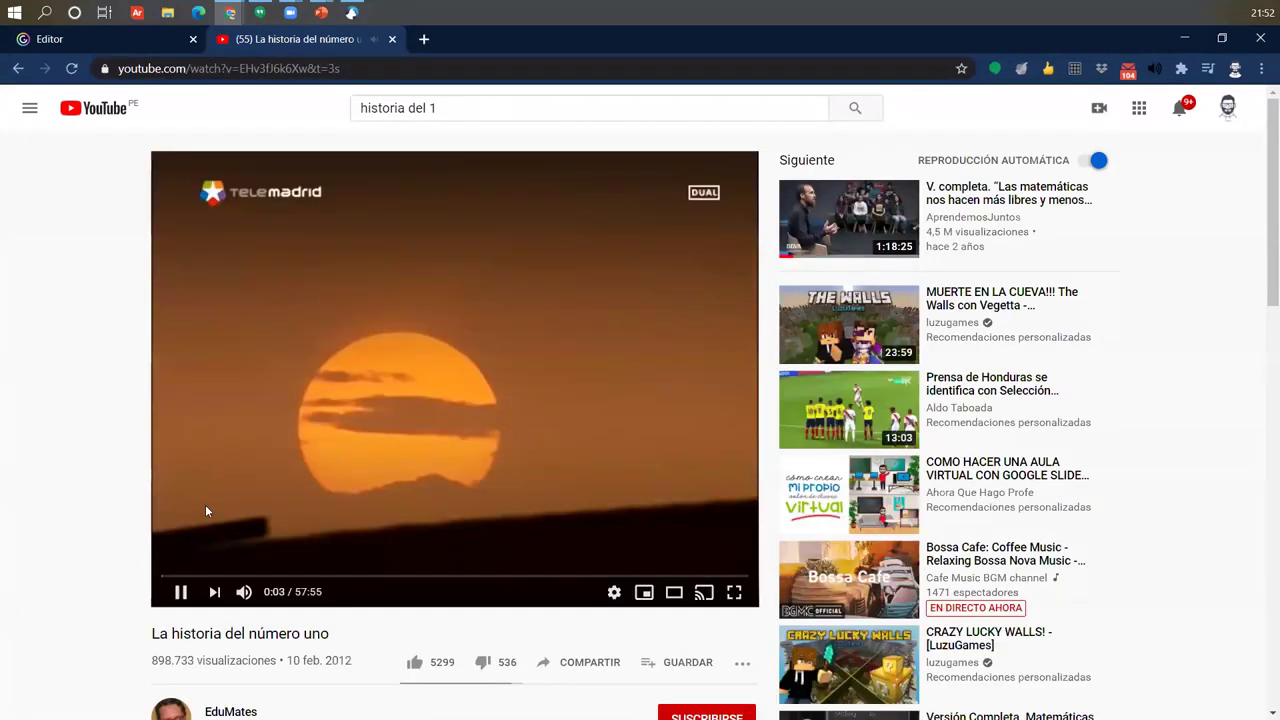
- Pause the video "La historia del número uno" and copy its web address
click(168, 576)
click(330, 68)
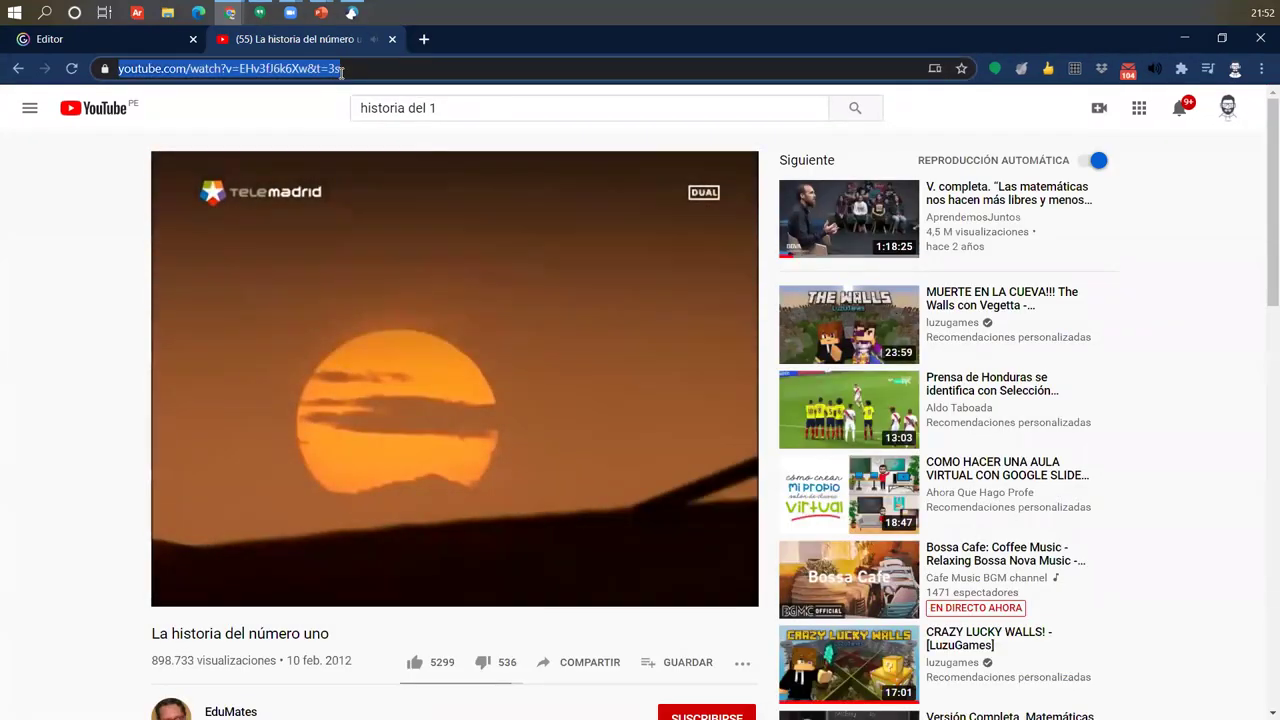
click(210, 561)
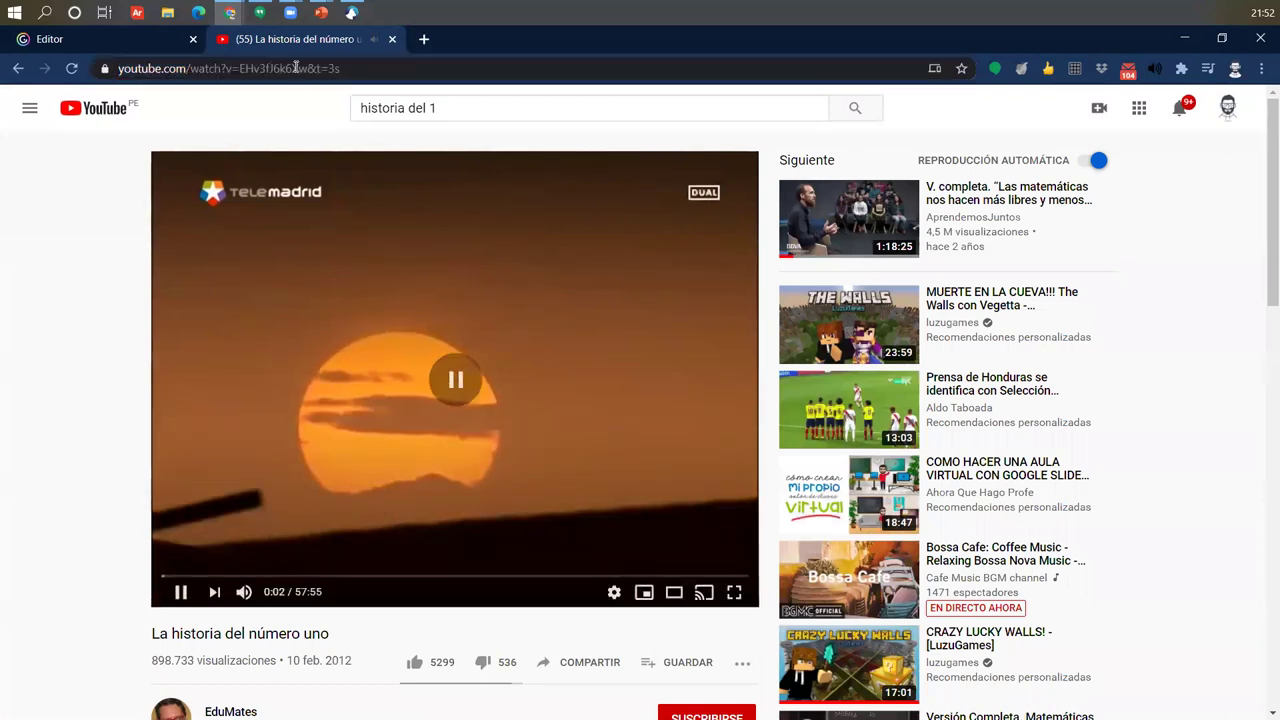
click(370, 70)
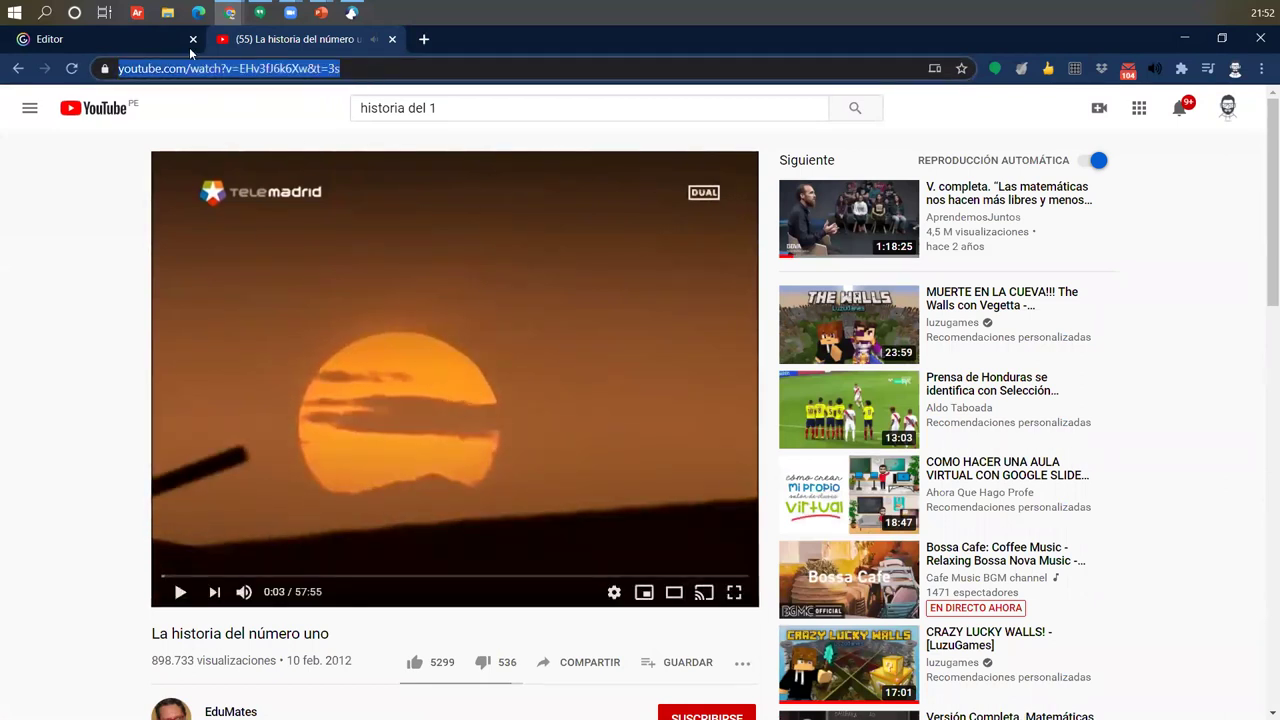
- Return to the Genially editor and insert the YouTube video on the page from its copied link
click(149, 39)
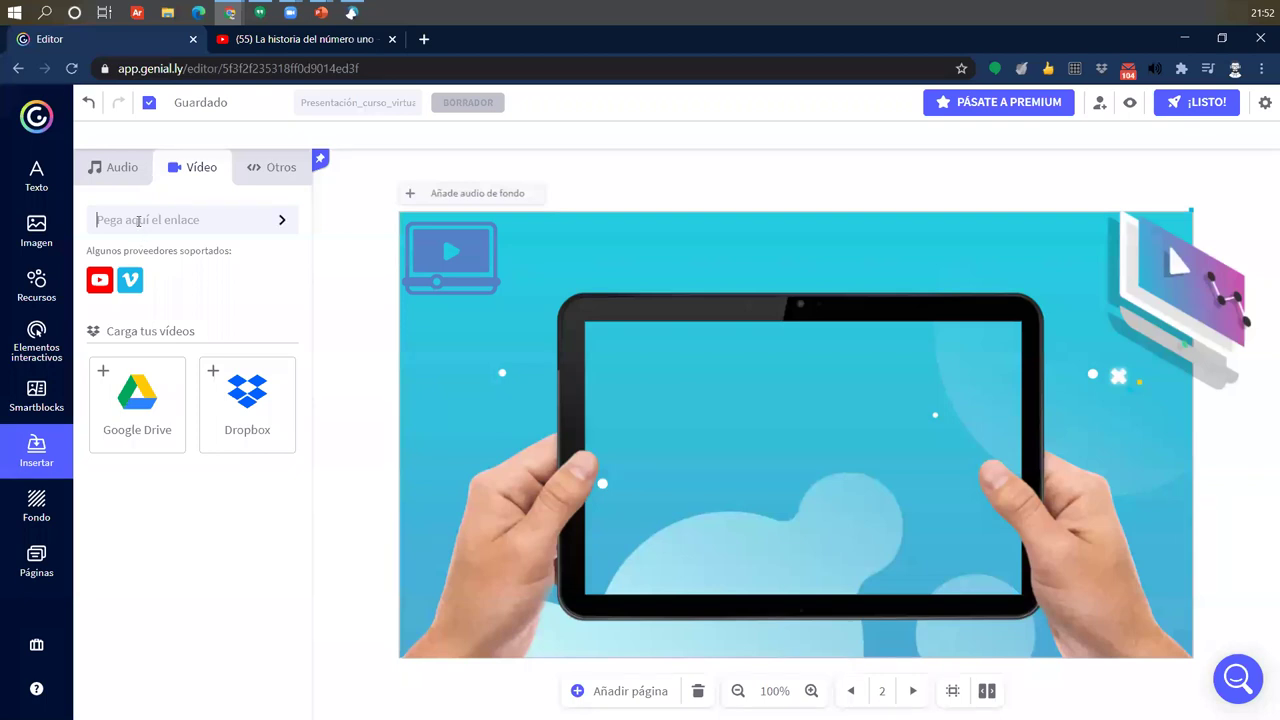
key(ctrl+v)
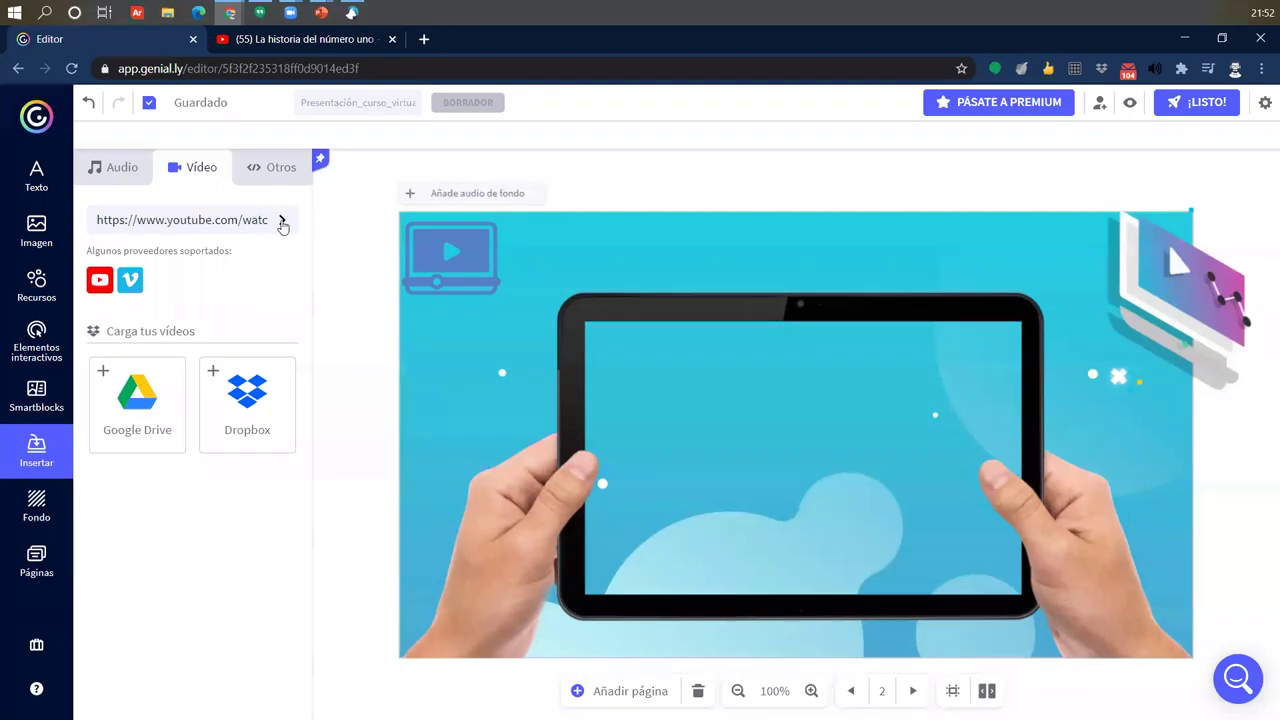
click(282, 222)
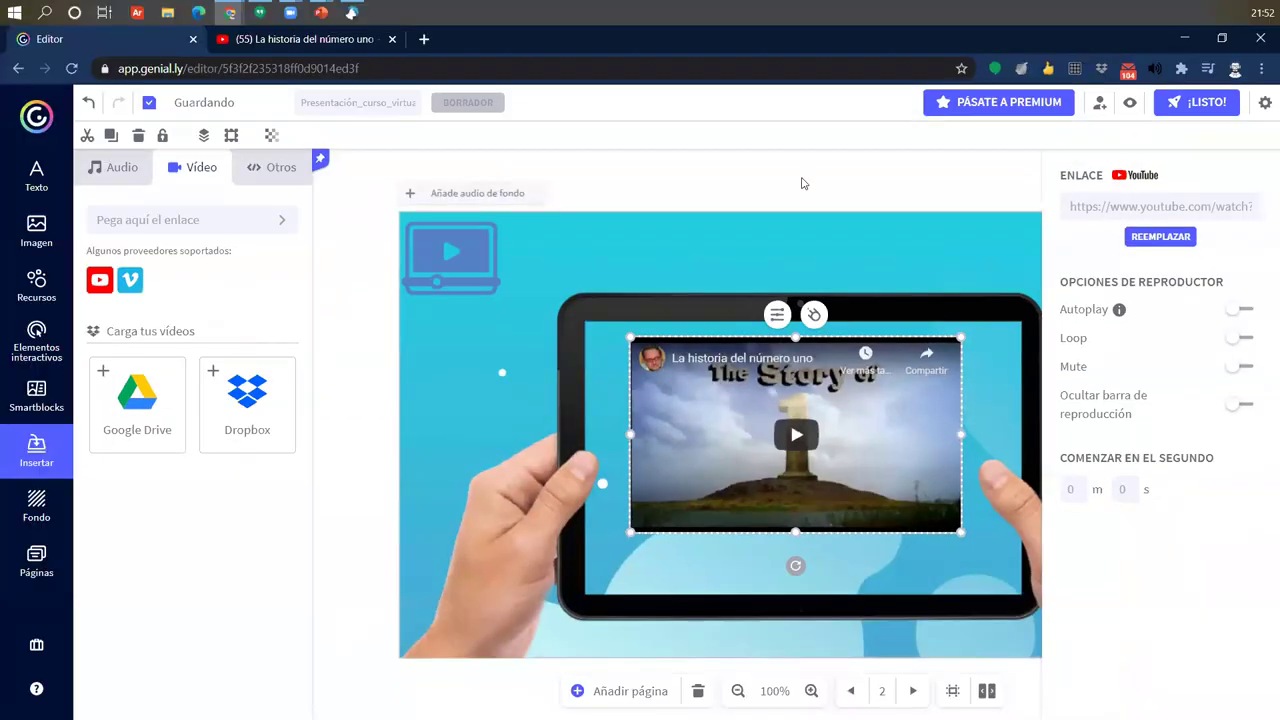
- Move and enlarge the inserted video until it covers the tablet's whole screen, slightly overlapping the frame, and deselect it
drag(786, 404, 739, 390)
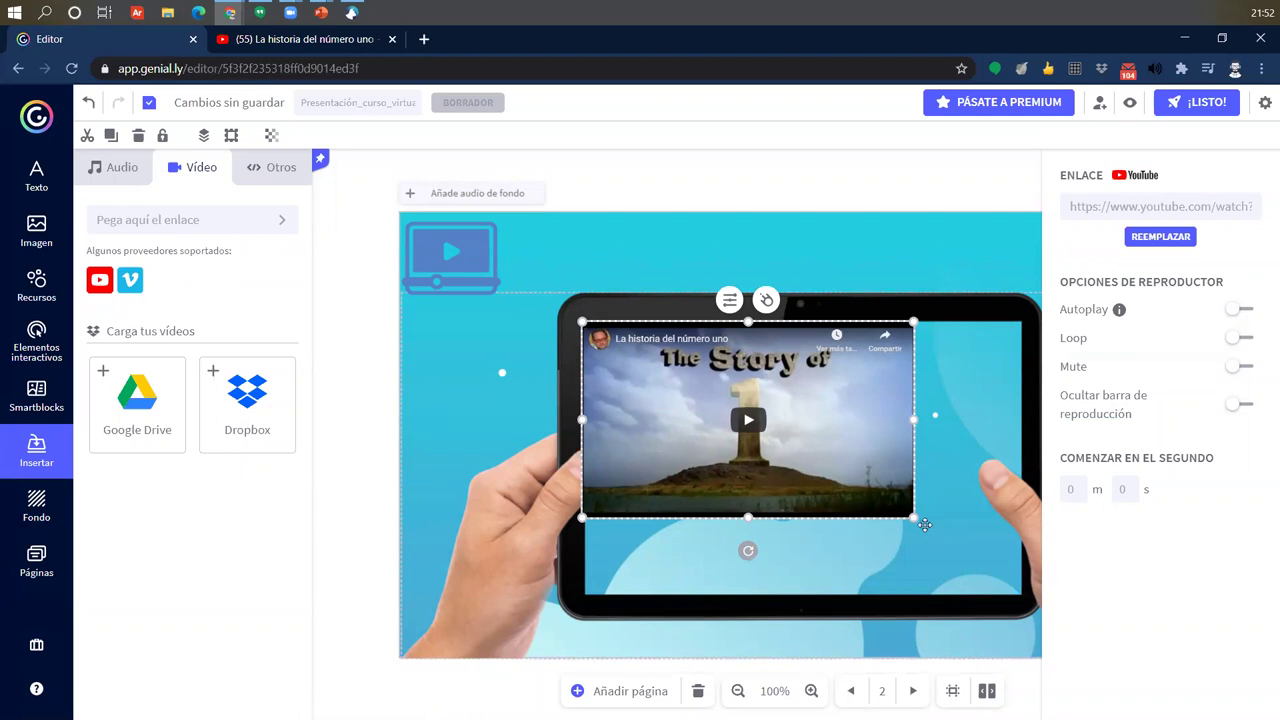
drag(916, 518, 1046, 591)
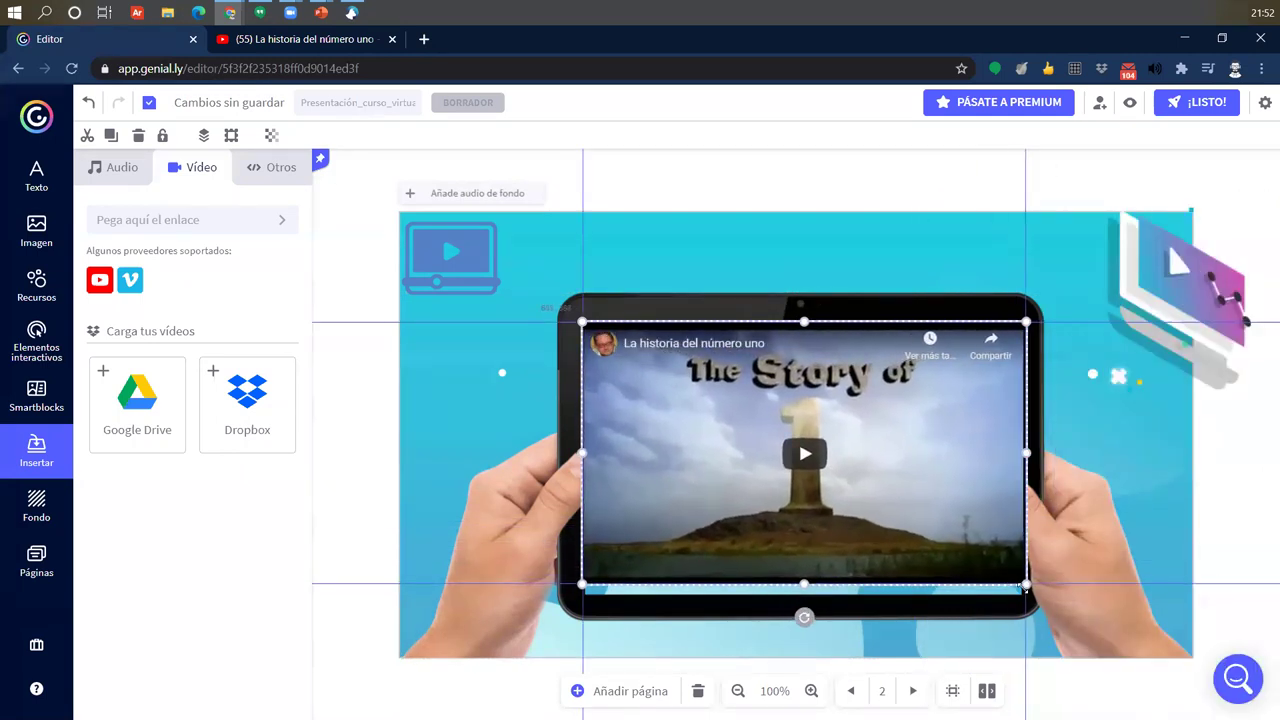
drag(966, 554, 963, 566)
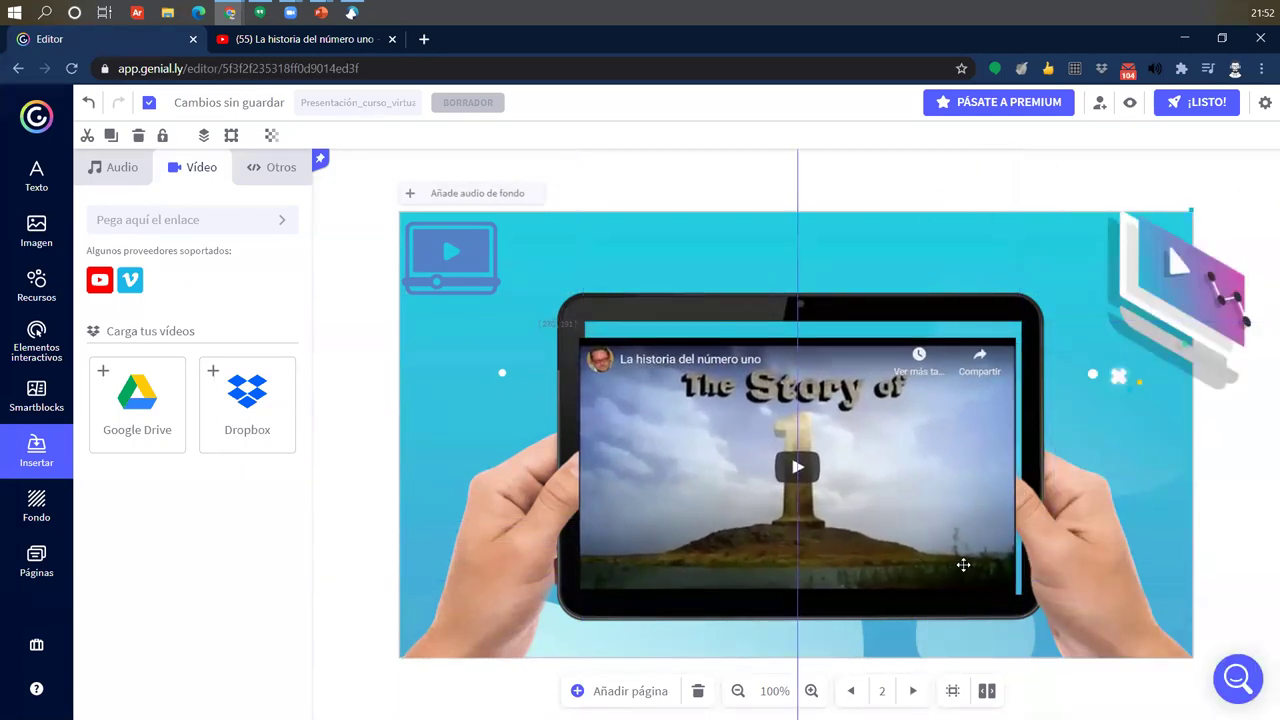
mouse_move(1025, 342)
mouse_down()
mouse_move(1034, 316)
mouse_move(1037, 326)
mouse_up()
drag(966, 426, 961, 427)
drag(572, 597, 568, 598)
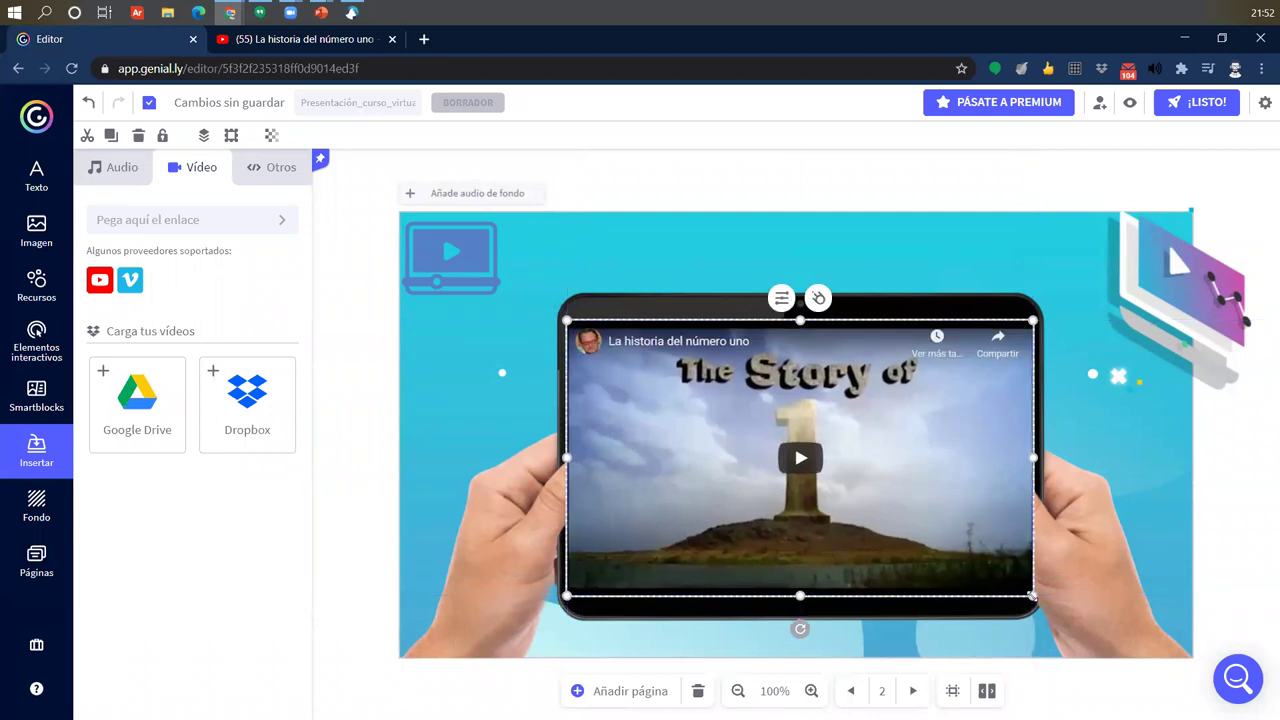
drag(916, 572, 917, 567)
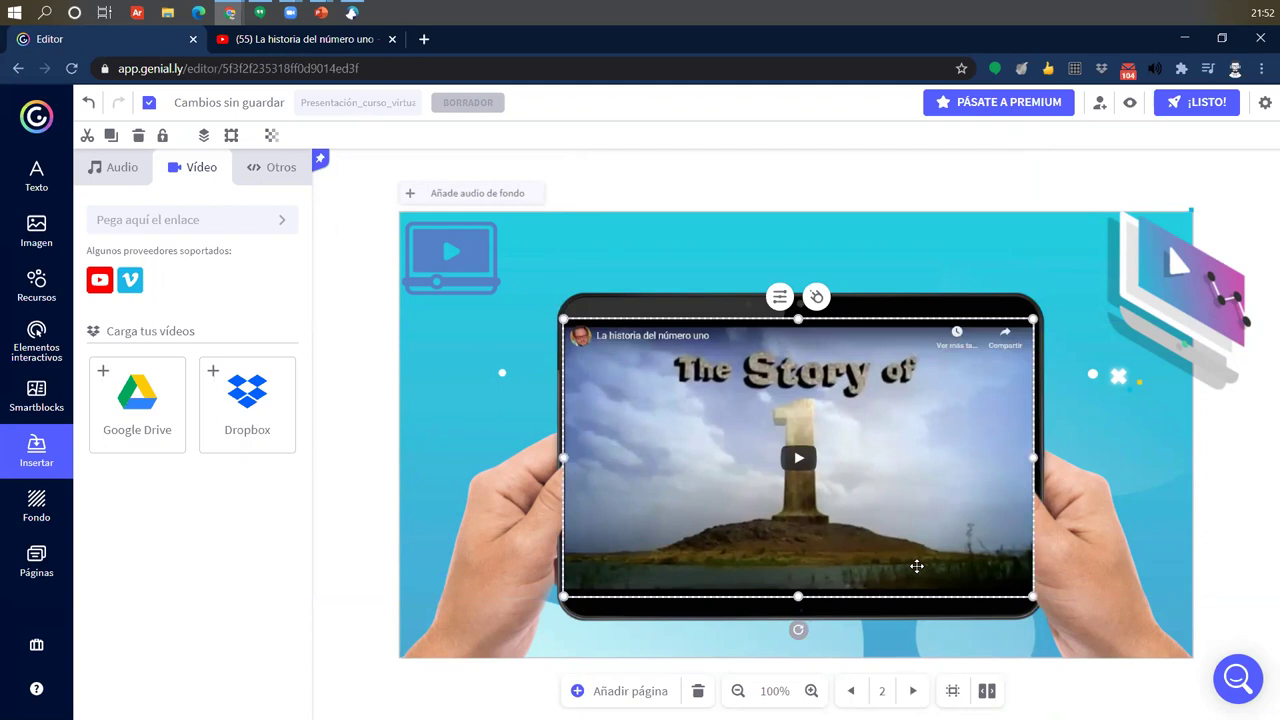
click(1248, 478)
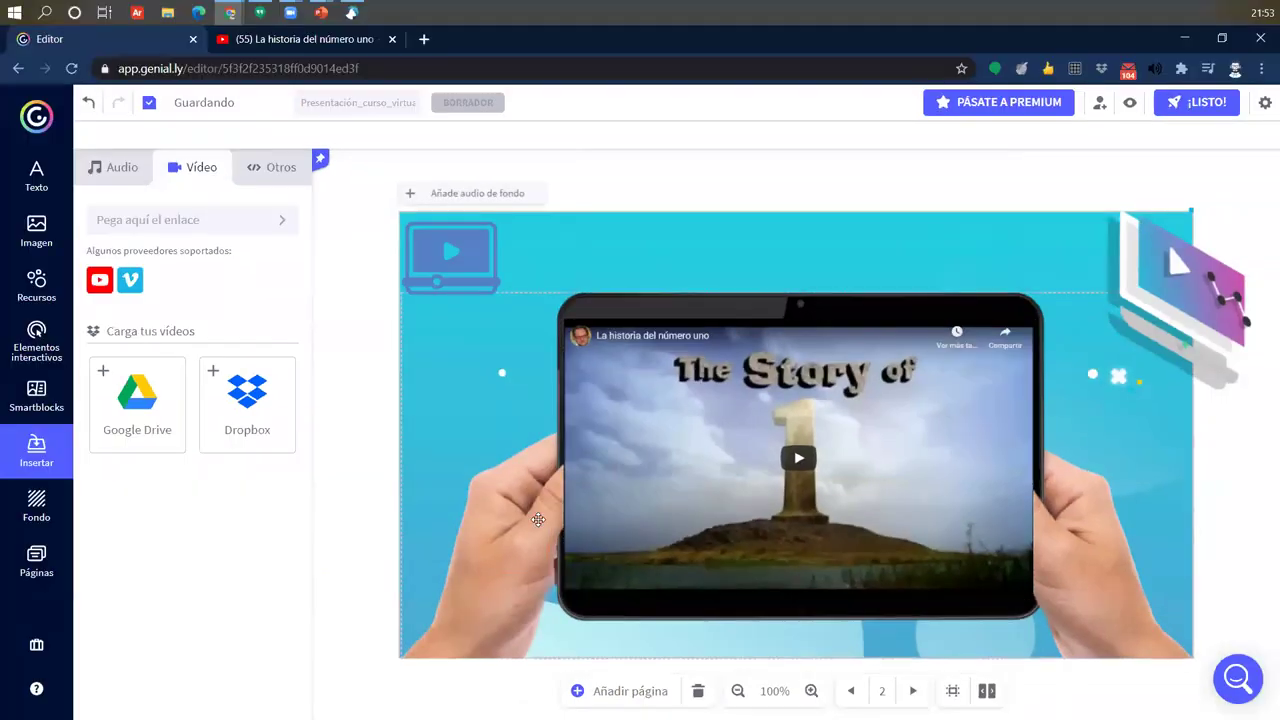
click(212, 499)
right_click(484, 534)
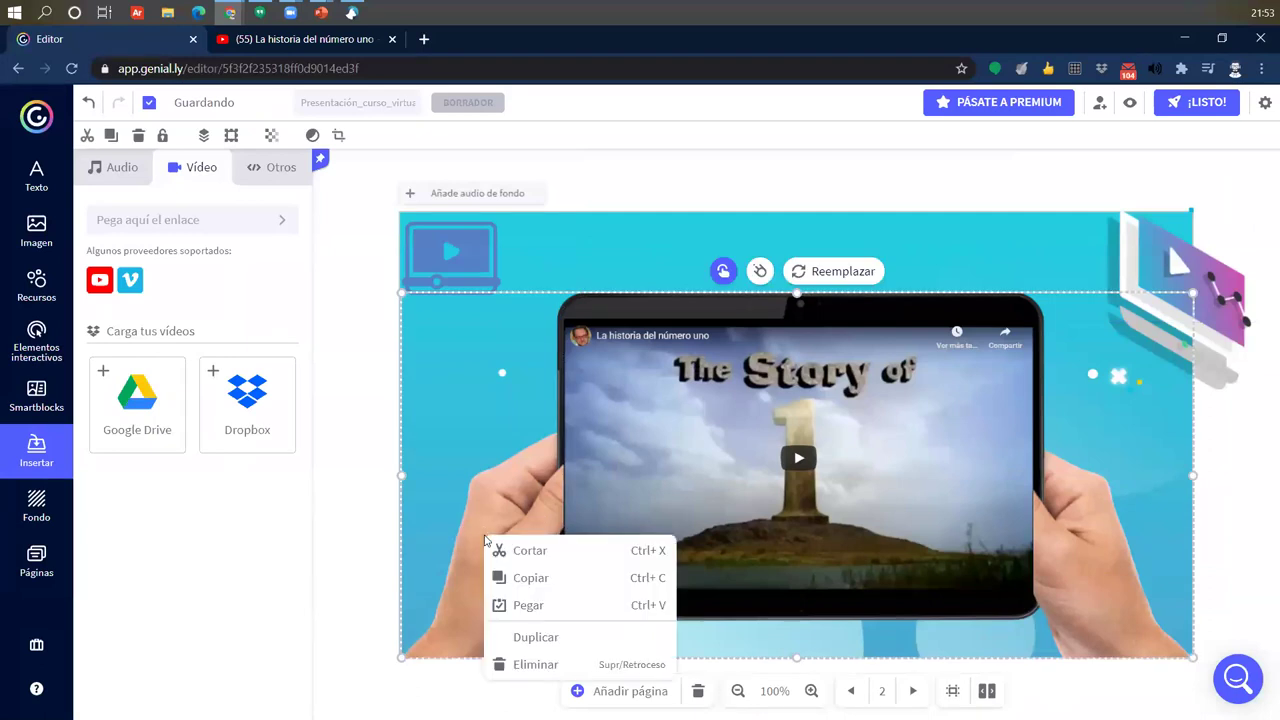
click(502, 528)
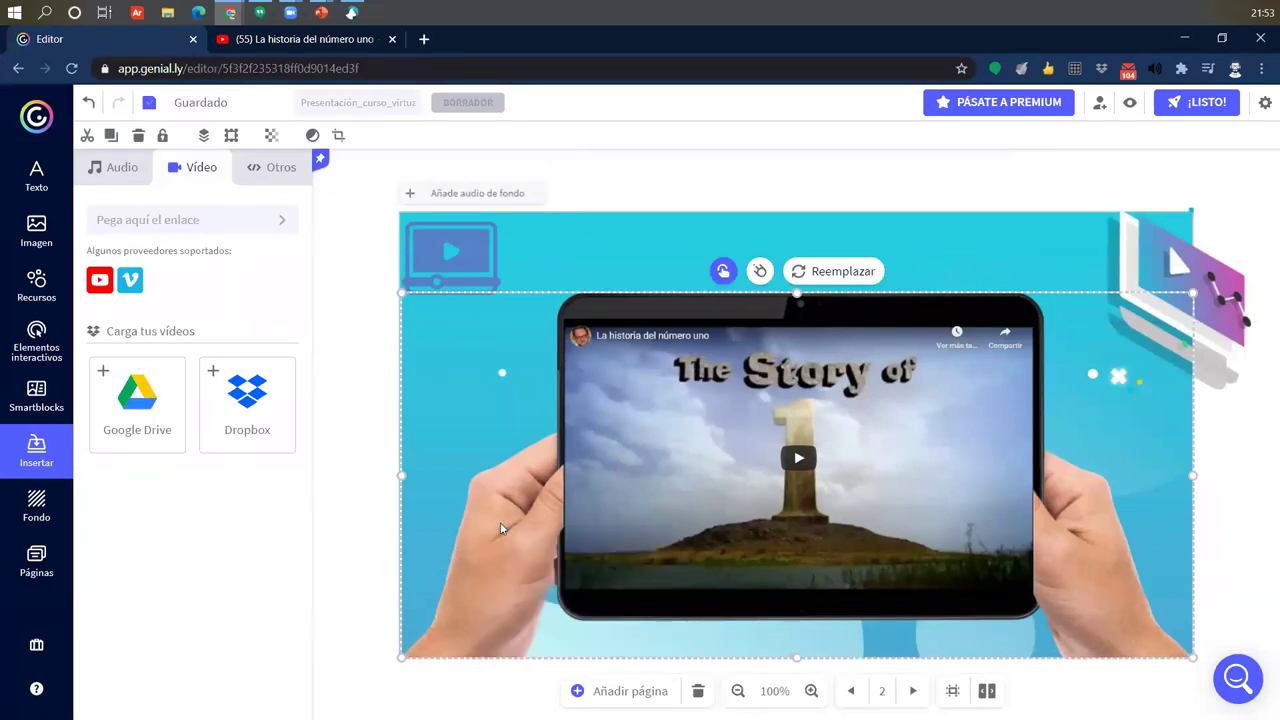
drag(499, 517, 497, 532)
key(ctrl+z)
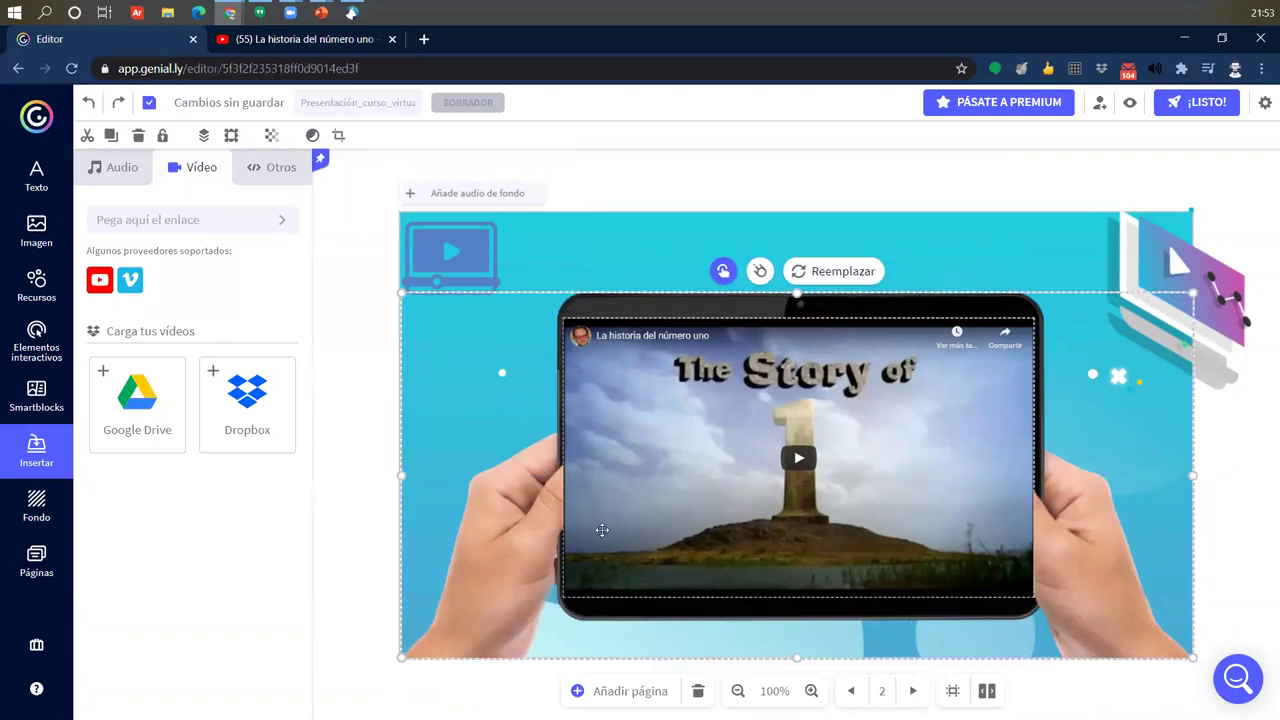
- Bring the tablet-and-hands image to the front so it overlaps the video's edges, and deselect it
click(203, 140)
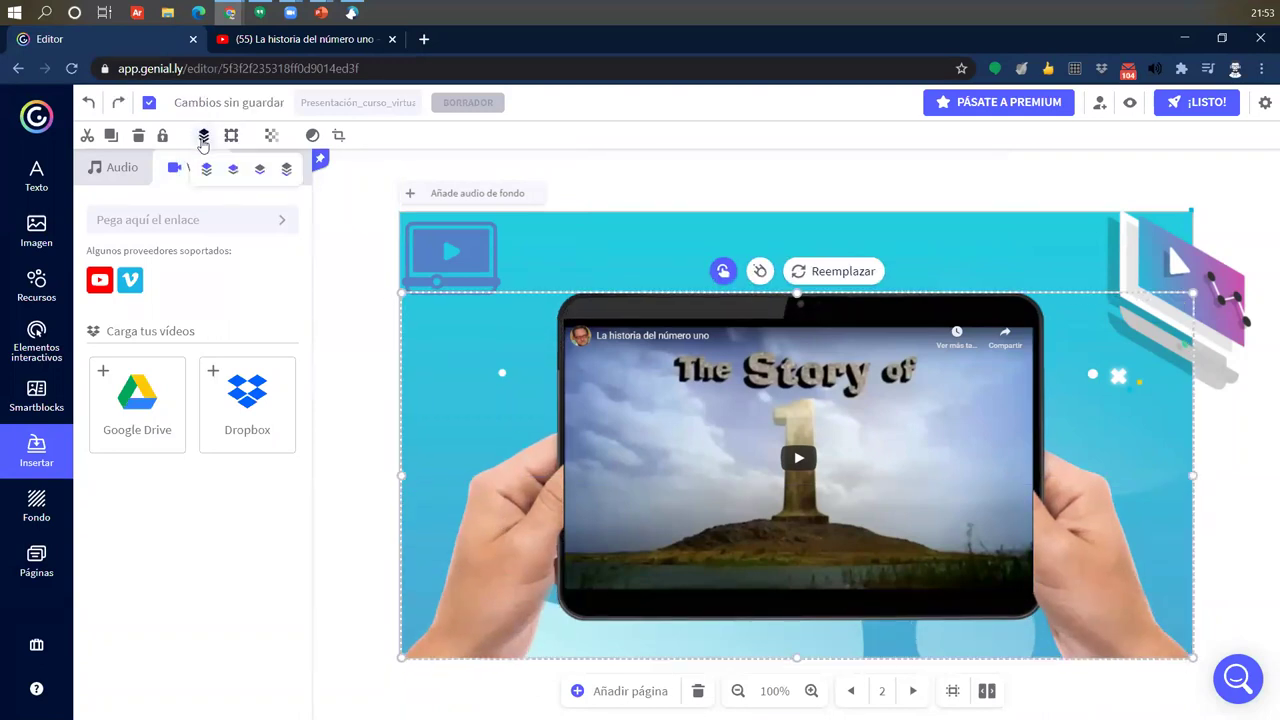
click(207, 170)
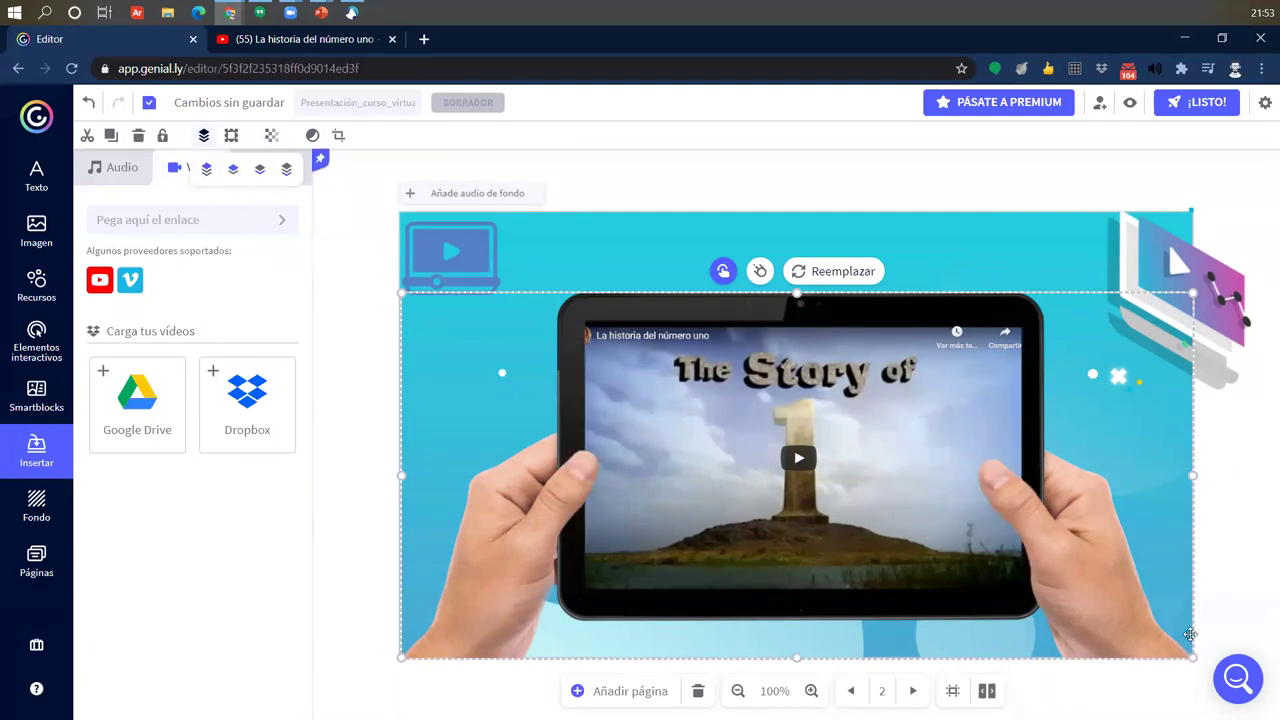
click(615, 159)
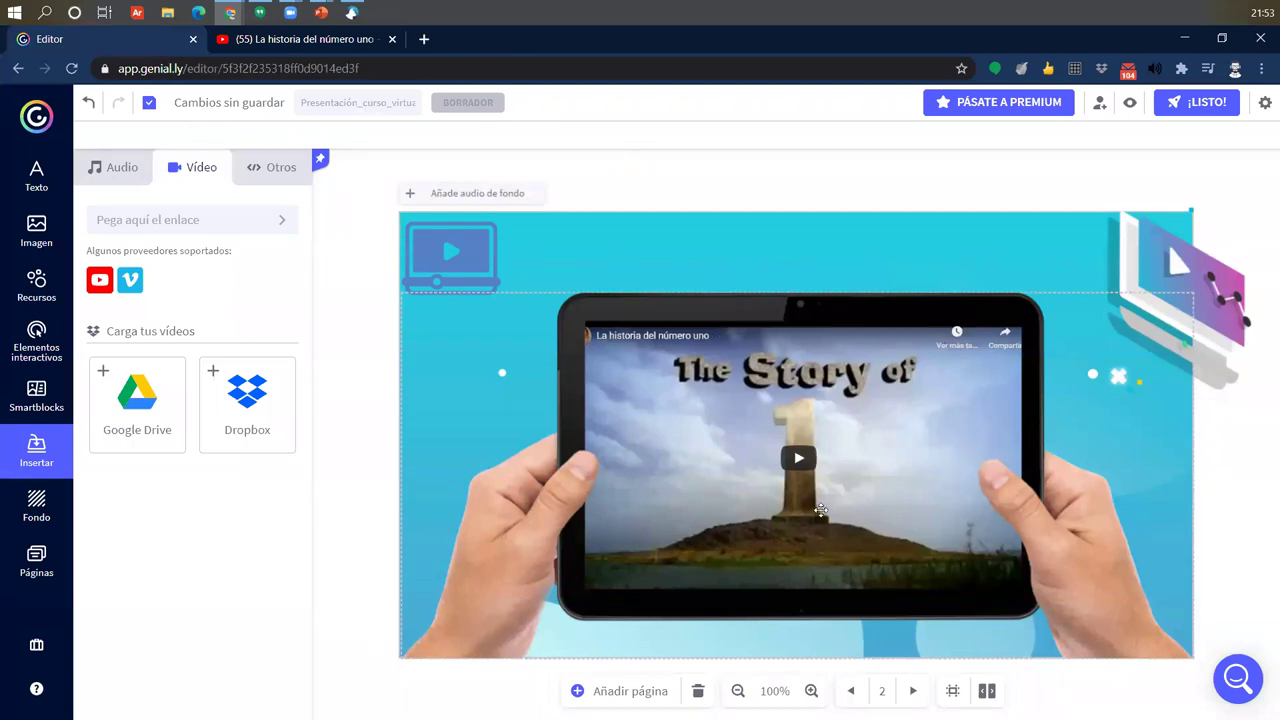
- Preview the page and try to play the video inside the tablet
click(1131, 104)
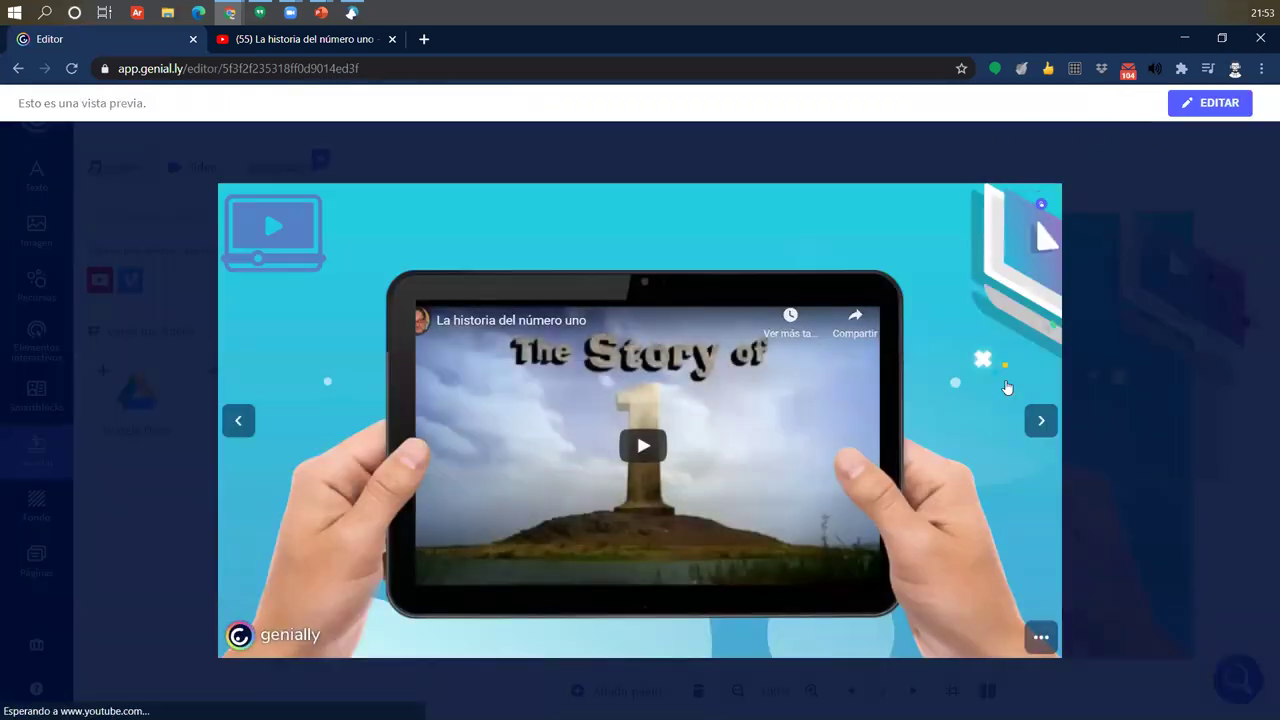
click(818, 374)
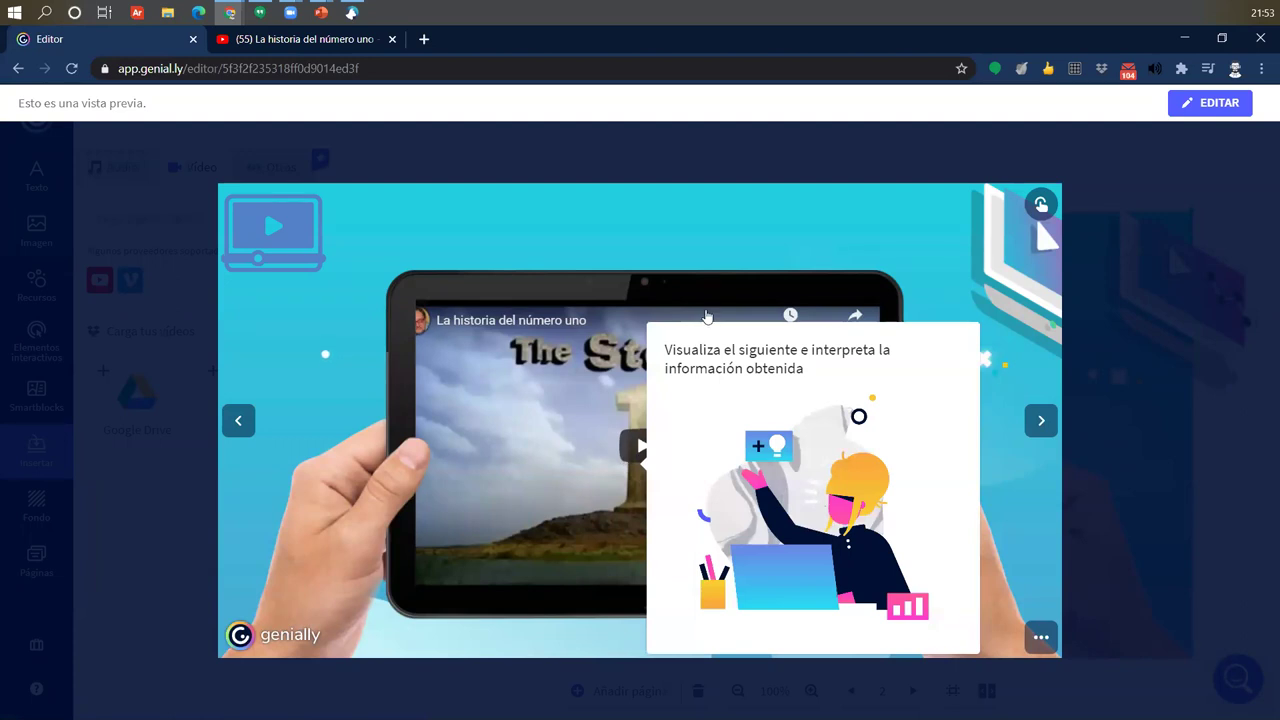
click(481, 333)
click(818, 430)
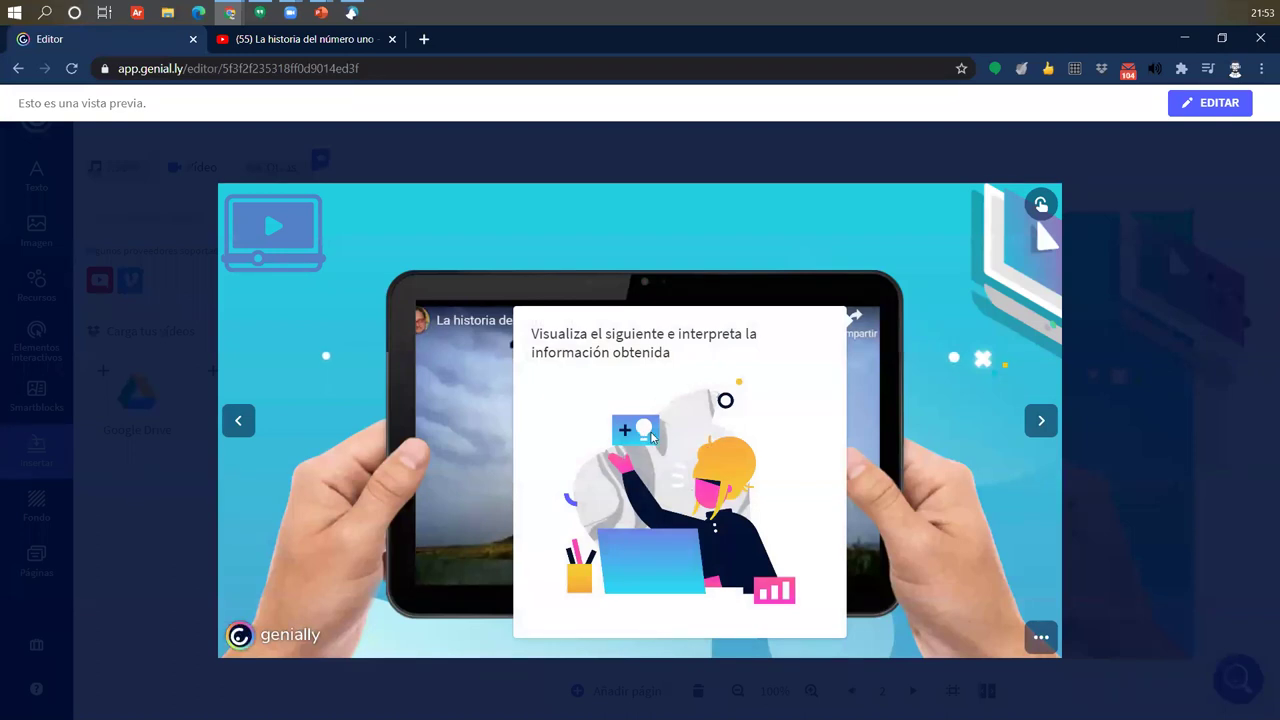
- Leave the preview and try to clear the label content from the tablet-and-hands image's interactivity, restoring the image's position over the video
click(853, 458)
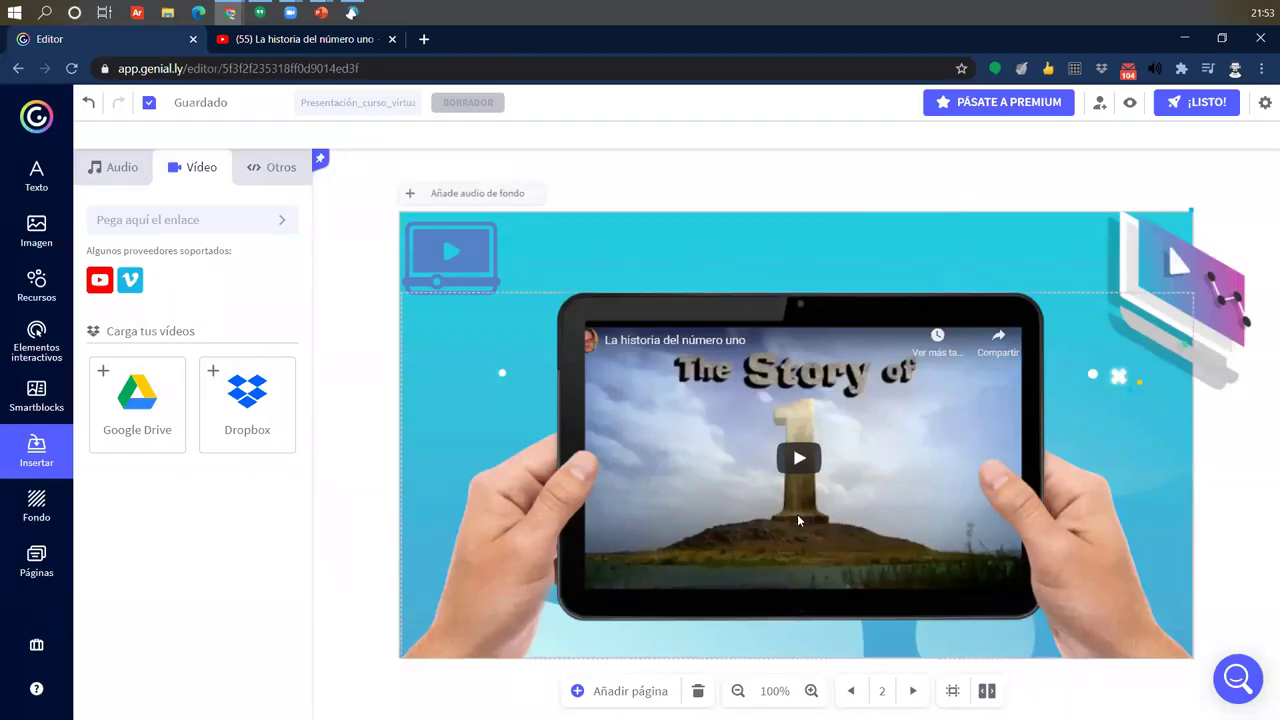
click(798, 520)
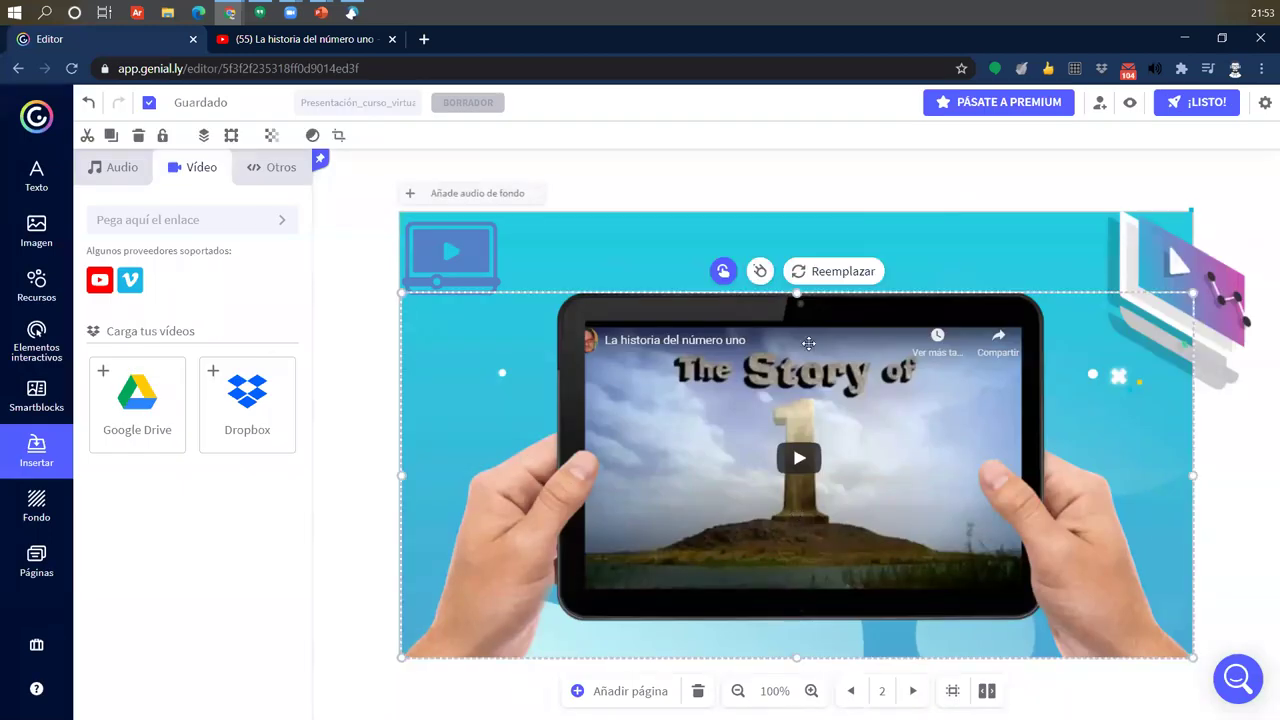
drag(681, 425, 679, 471)
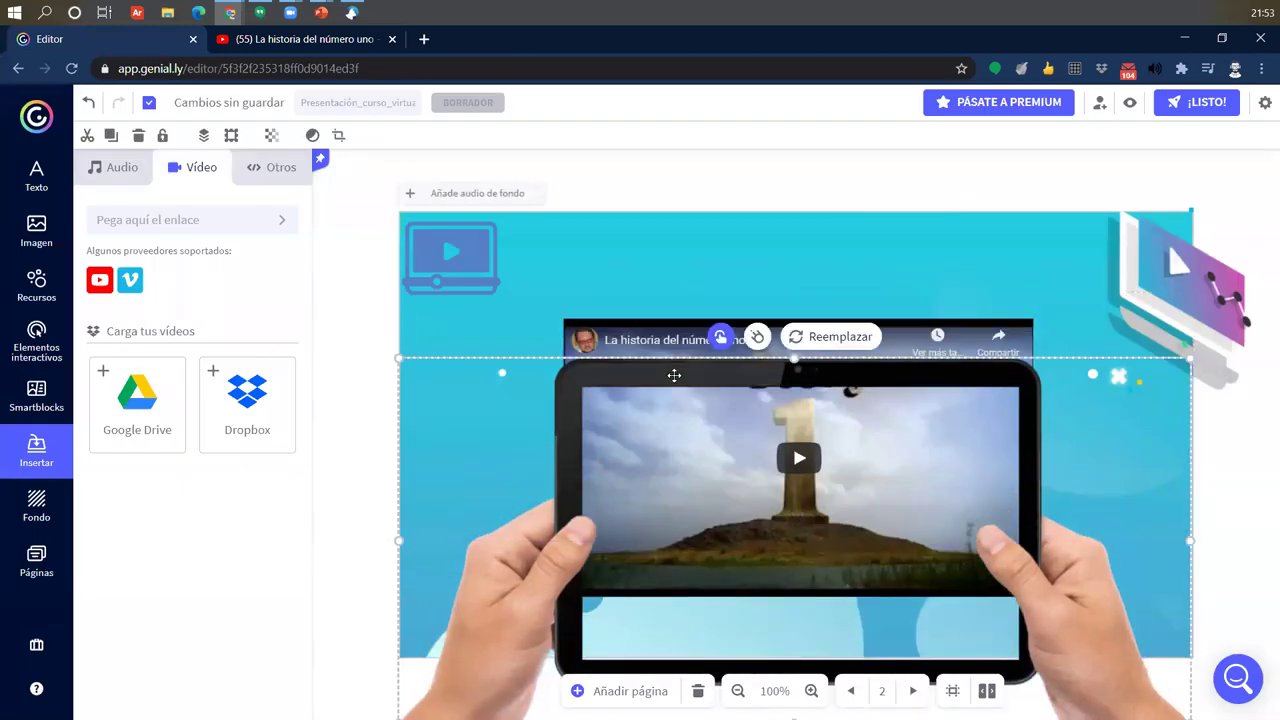
click(718, 342)
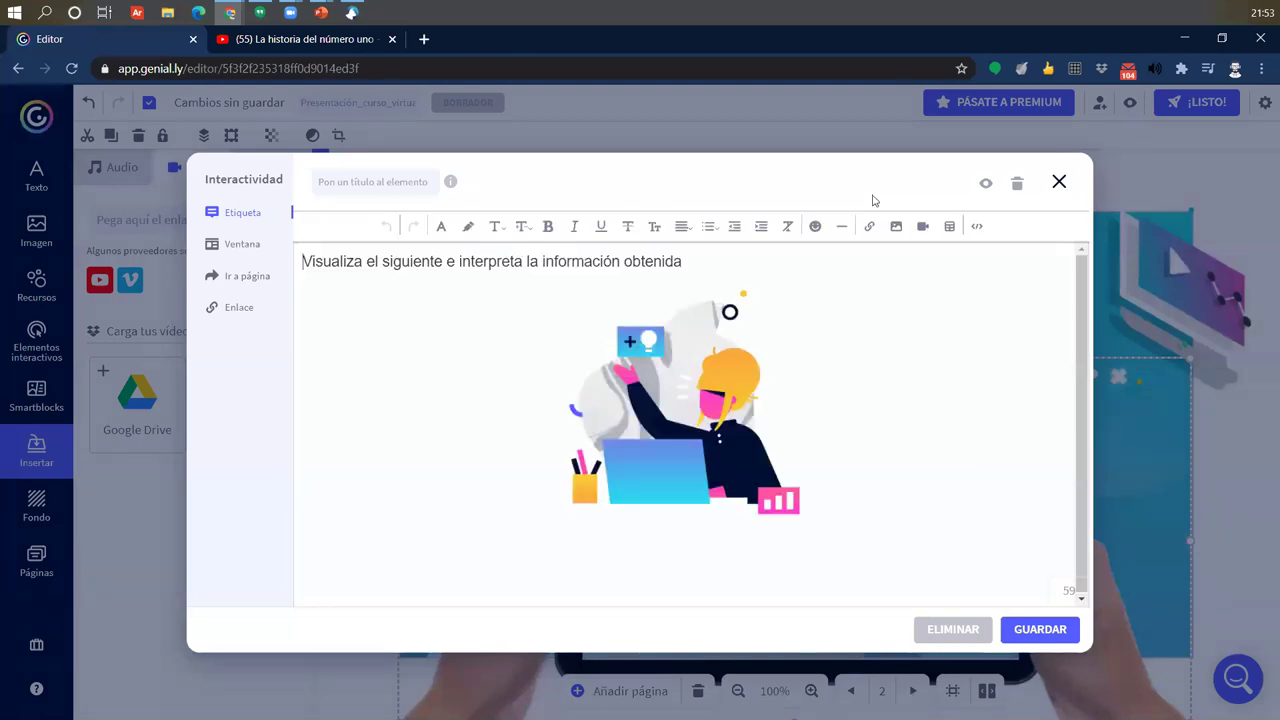
click(1018, 185)
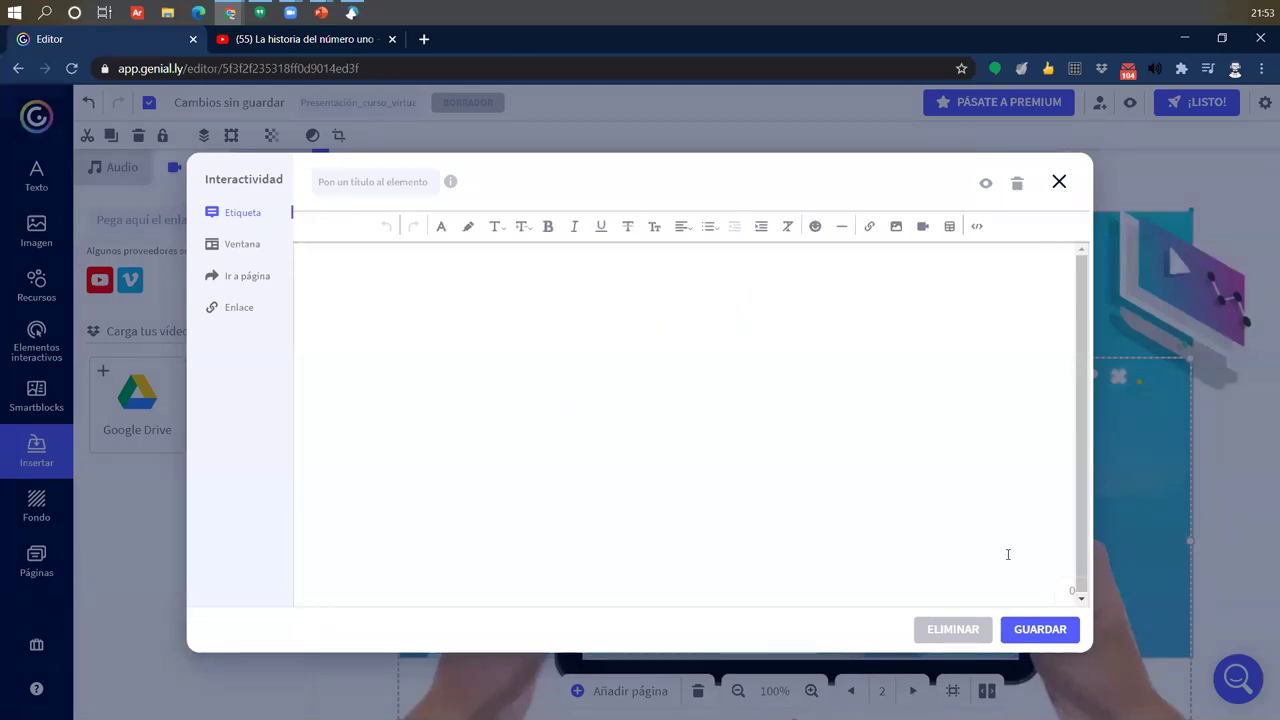
click(1050, 630)
click(1059, 181)
drag(596, 543, 599, 478)
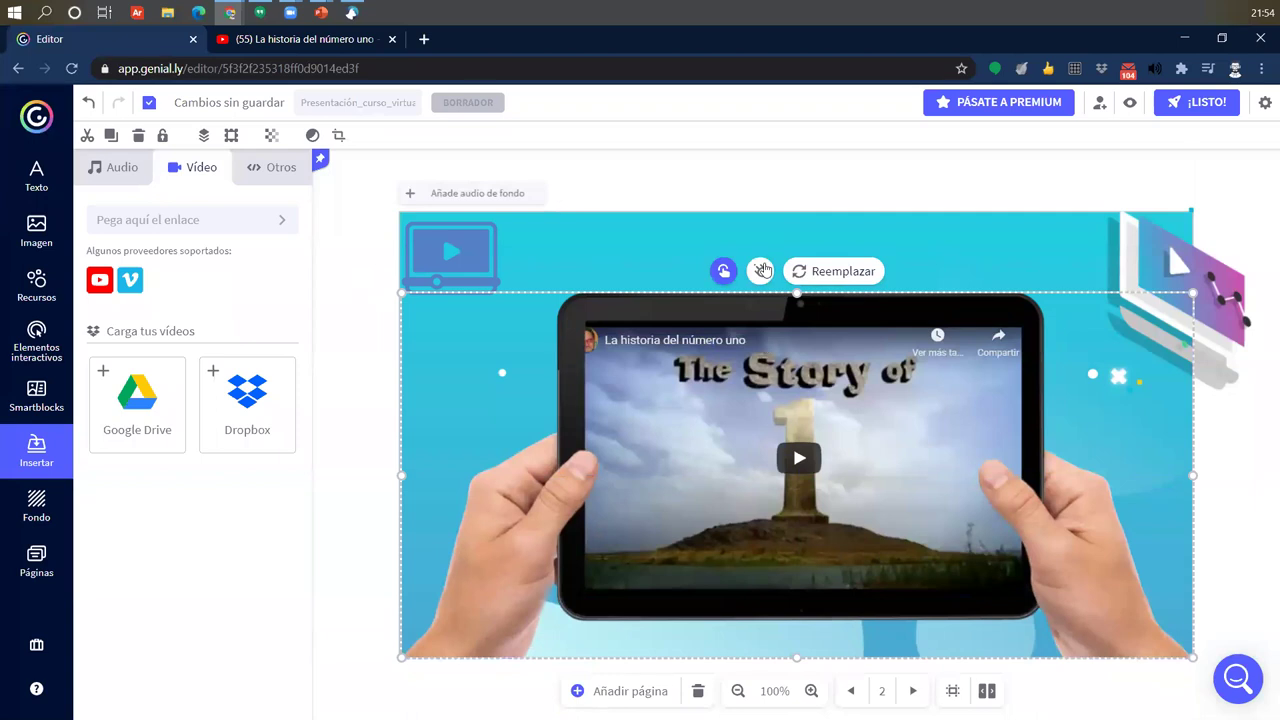
- Turn on Autoplay for the YouTube video, moving the tablet image aside to reach it and back over it, and deselect
drag(713, 486, 699, 534)
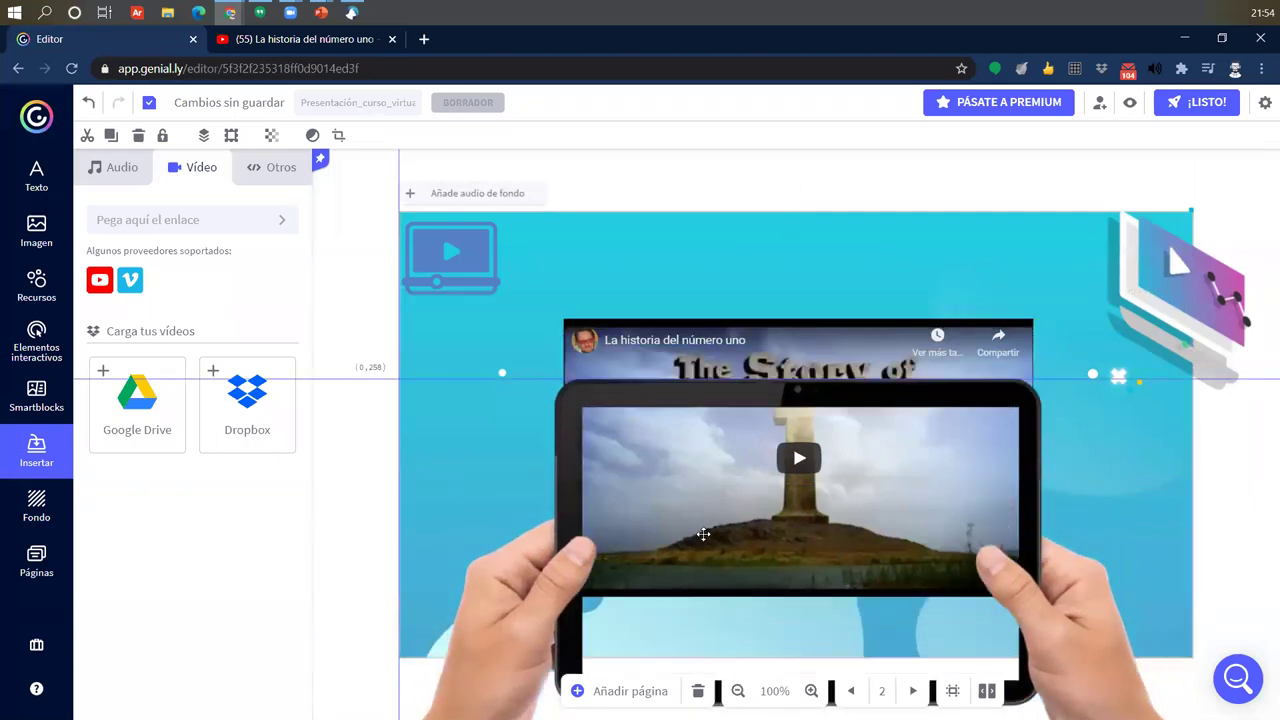
click(668, 335)
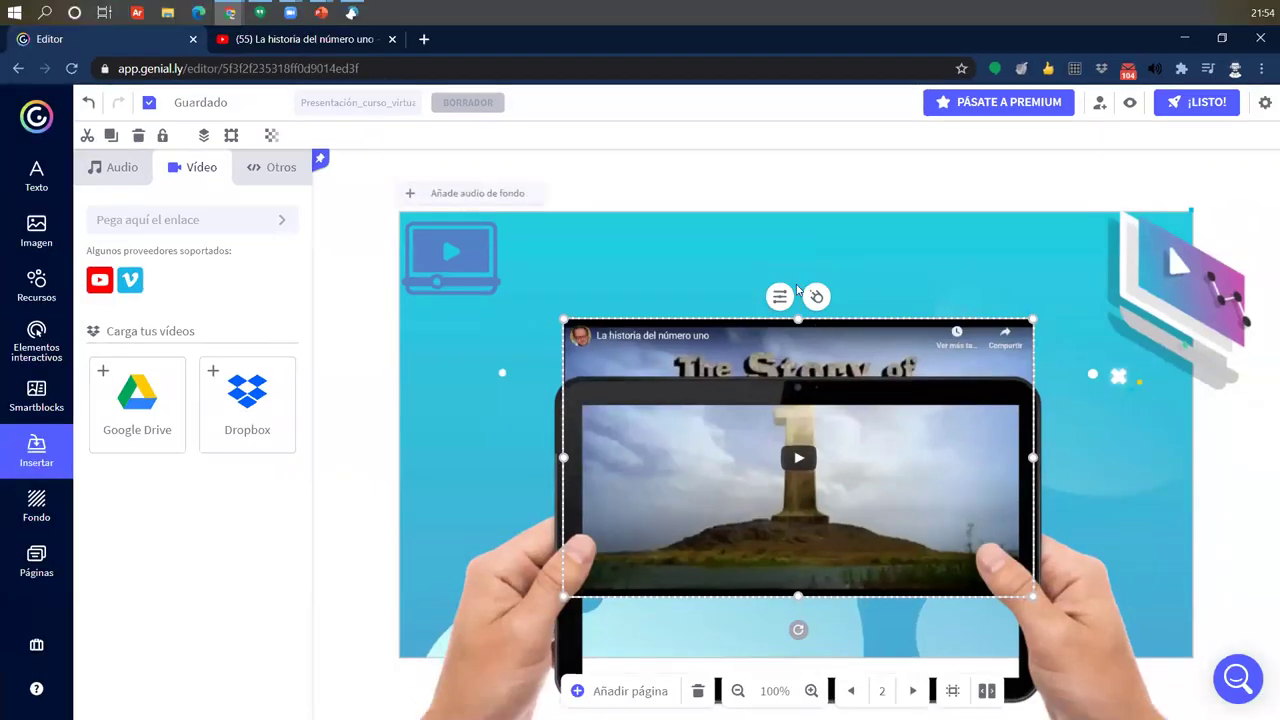
click(775, 295)
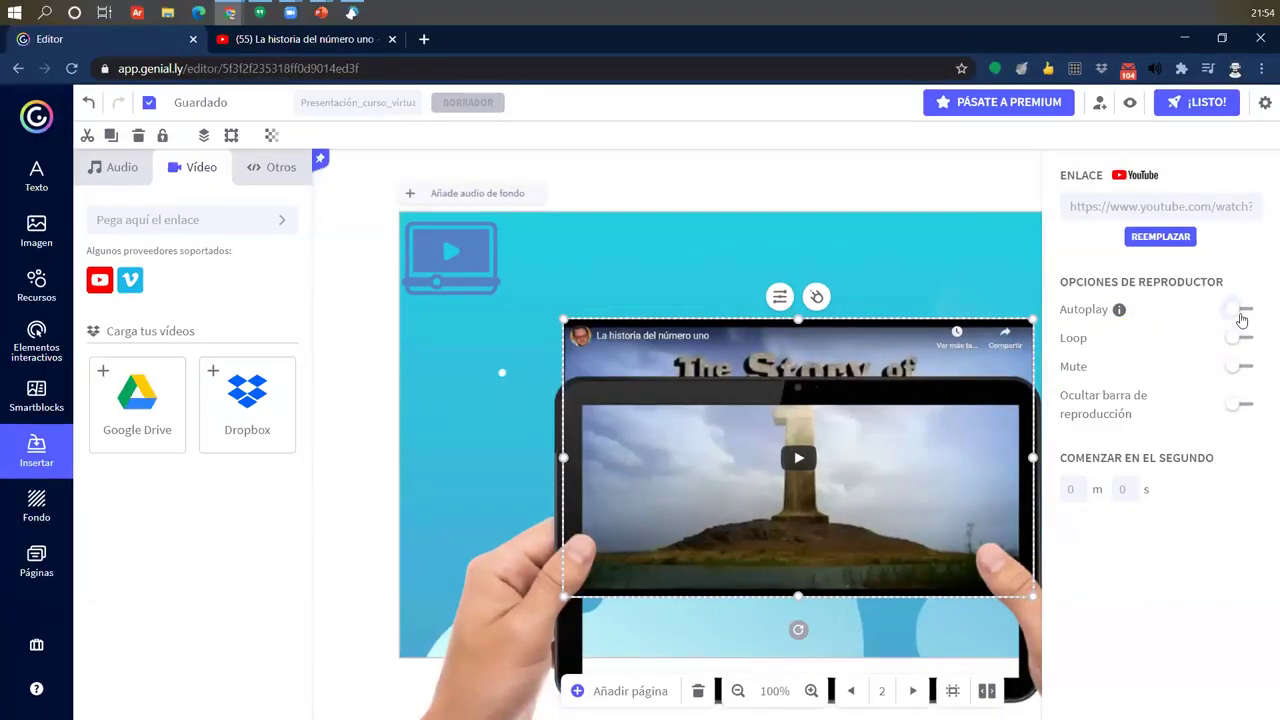
click(1241, 319)
drag(778, 397, 771, 314)
click(837, 169)
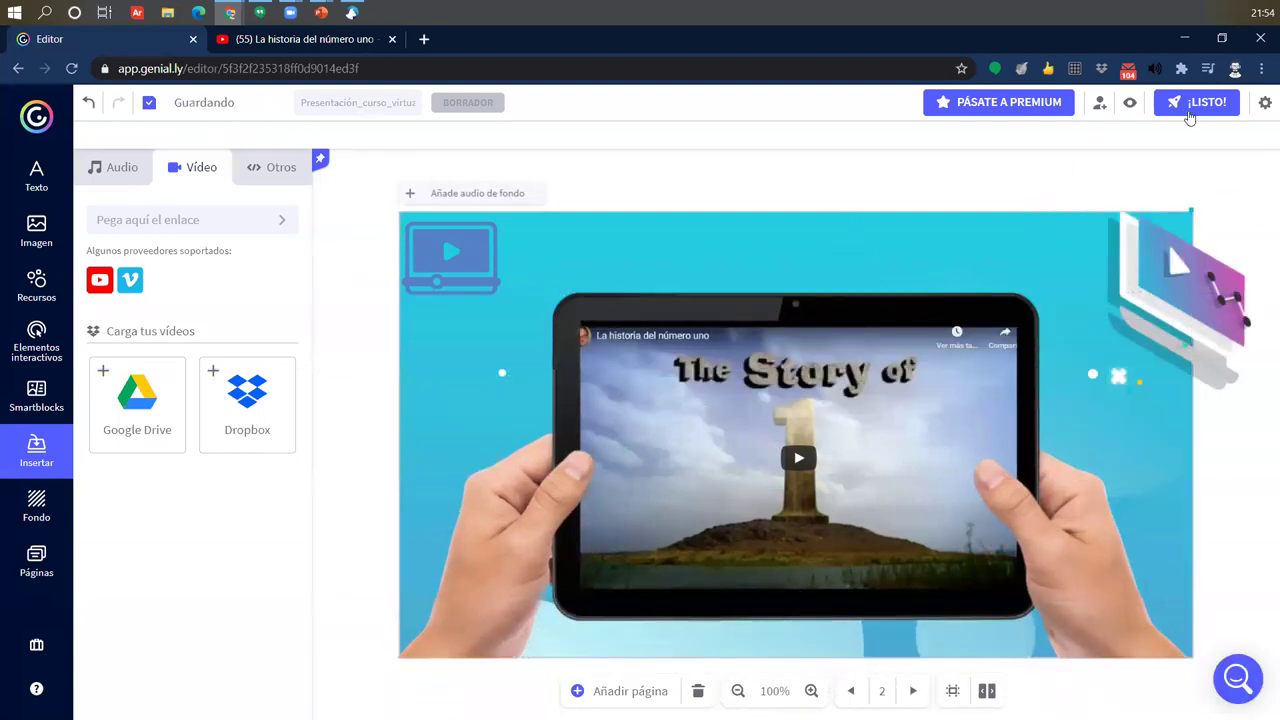
- Preview the page to check the video's autoplay and the tablet image's label, and return to editing
click(1129, 102)
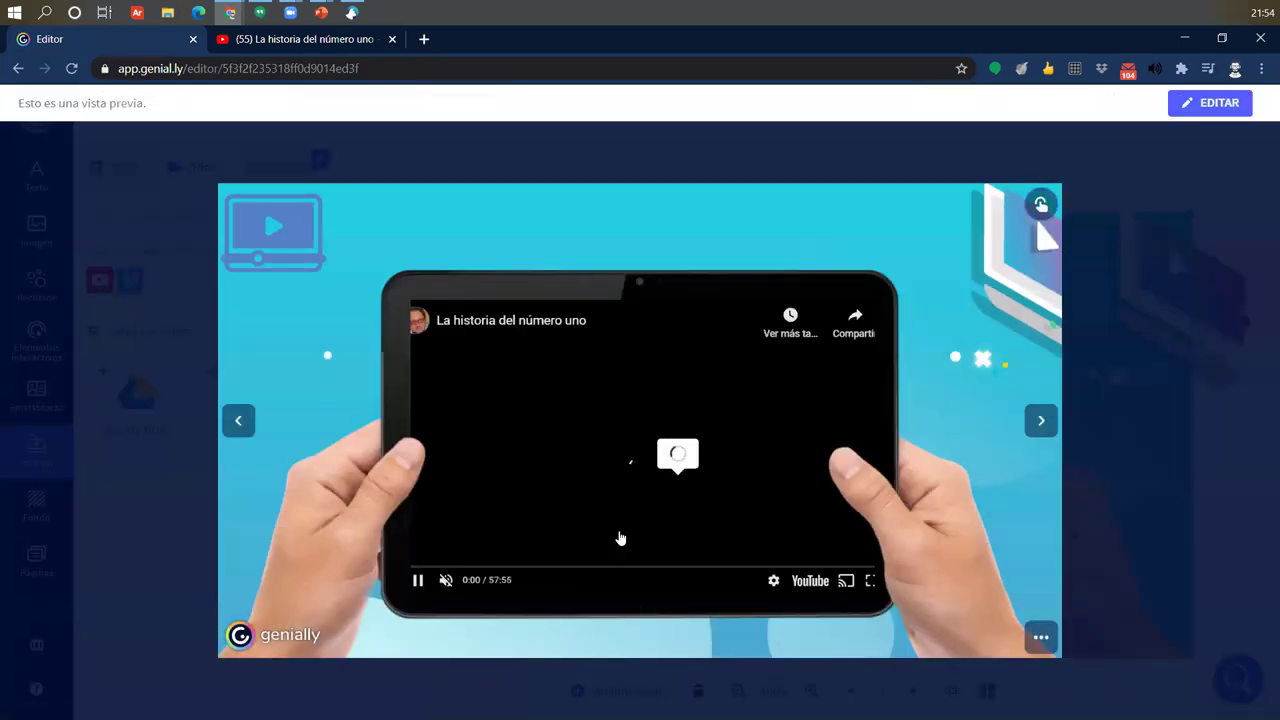
mouse_move(248, 531)
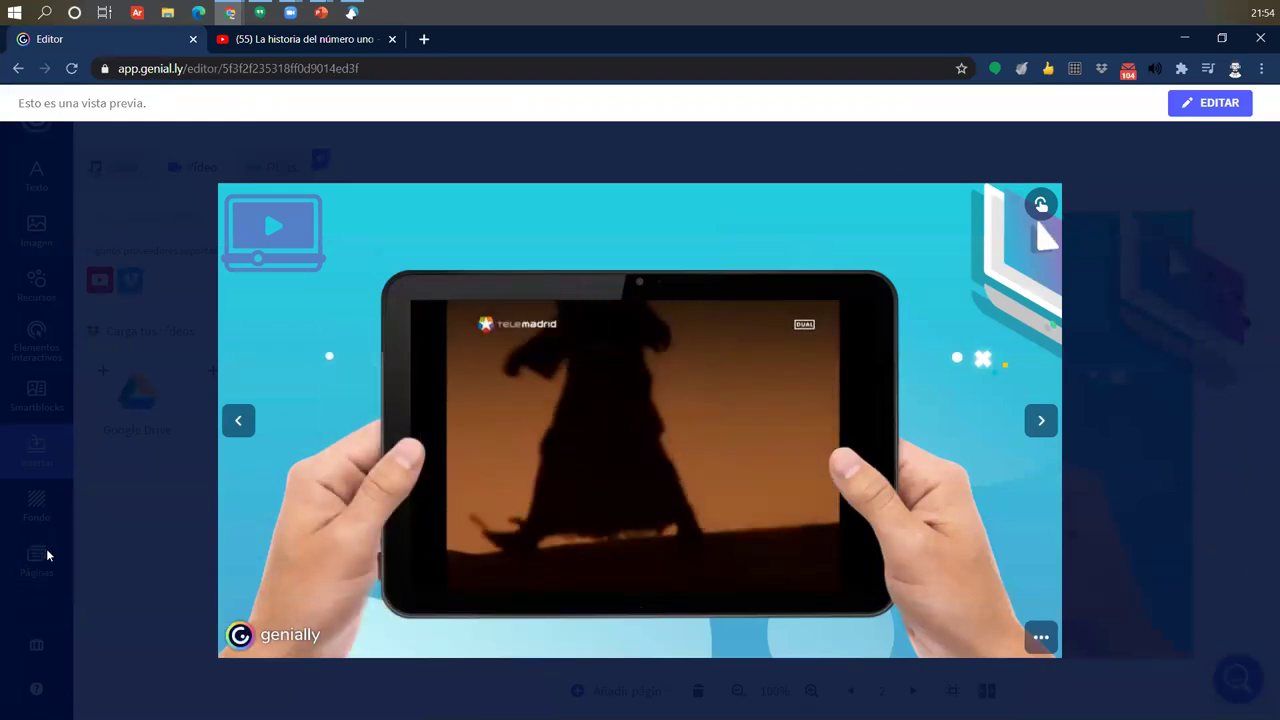
mouse_move(457, 586)
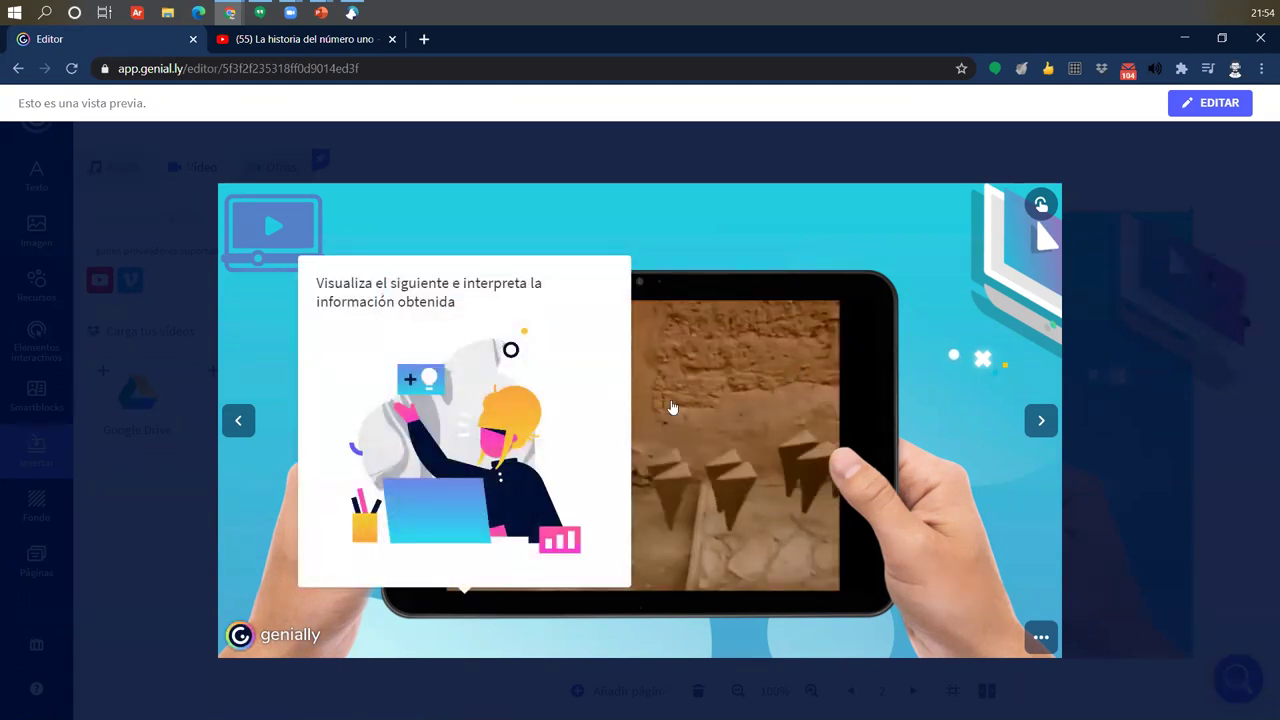
mouse_move(611, 444)
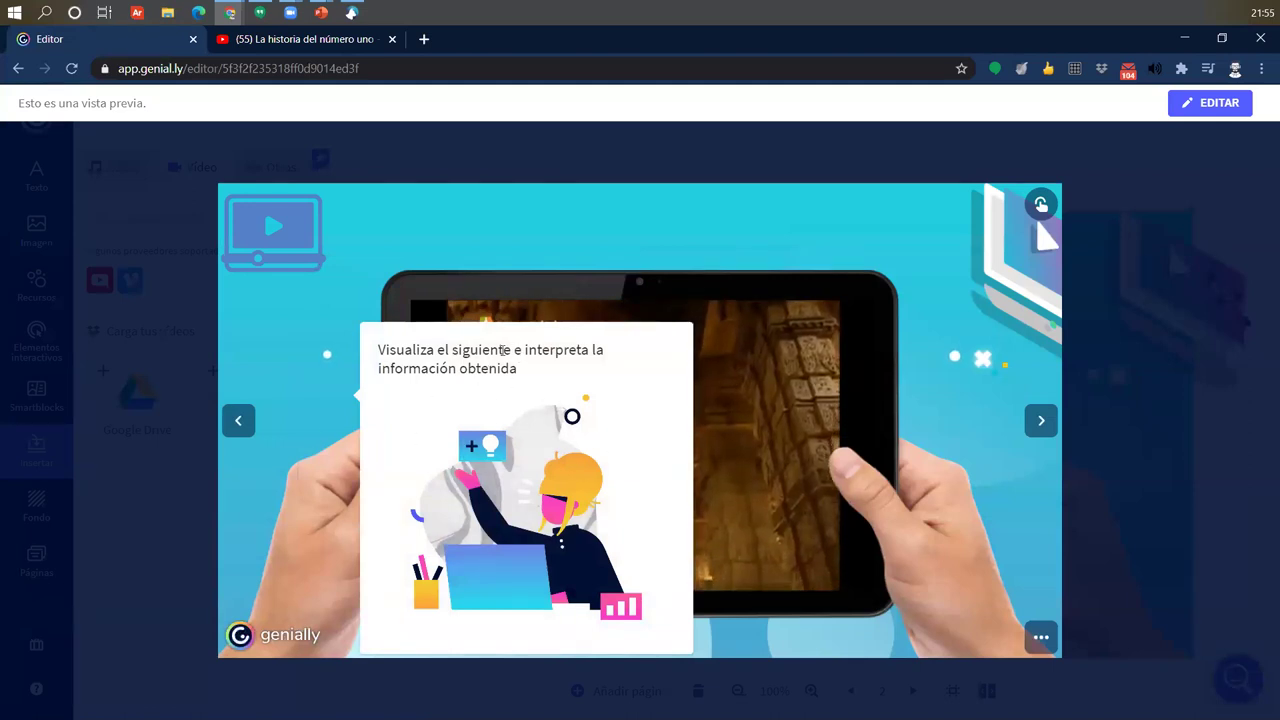
click(1188, 110)
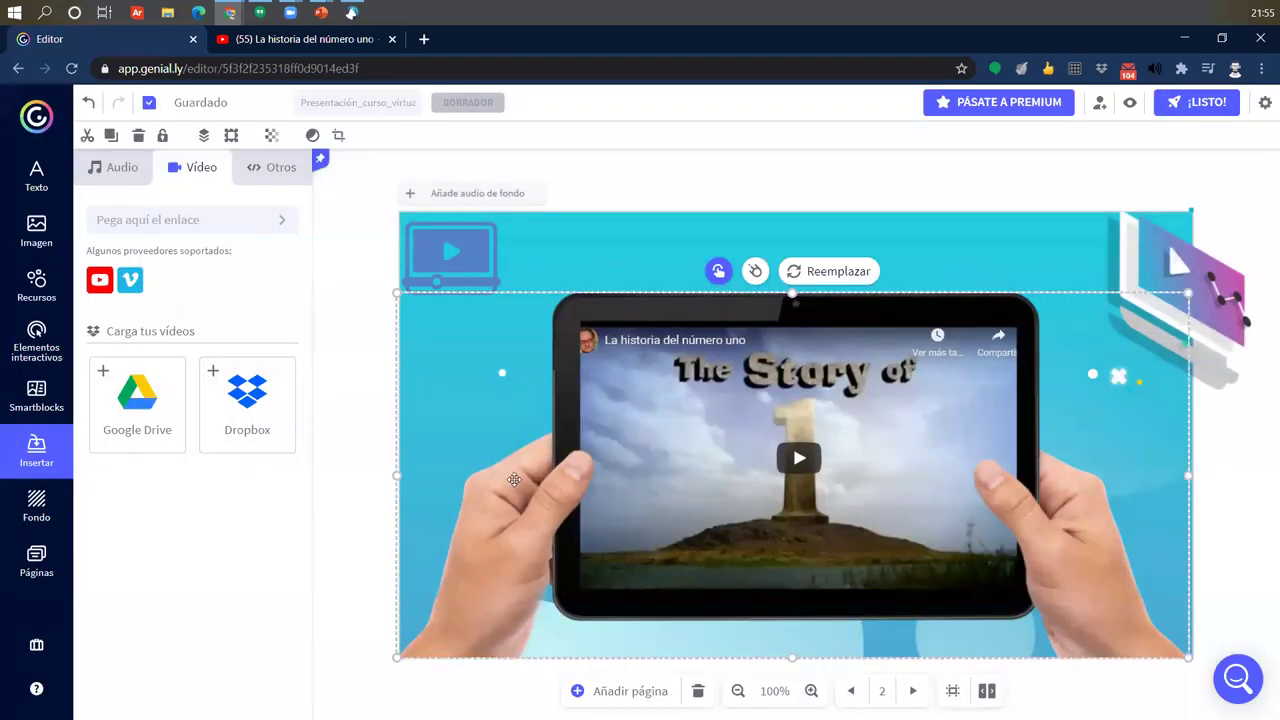
- Review the tablet image's interactivity types, clear its label content, delete the interactivity, and deselect the image
click(718, 271)
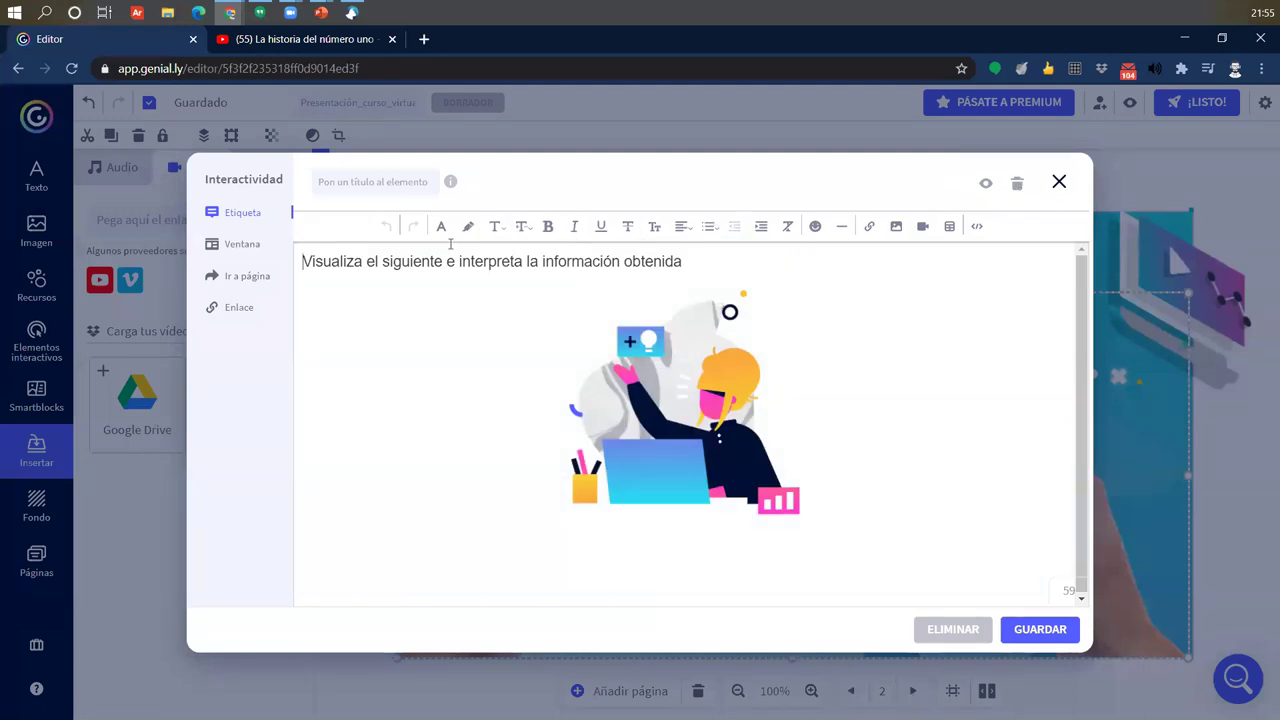
click(238, 246)
click(240, 279)
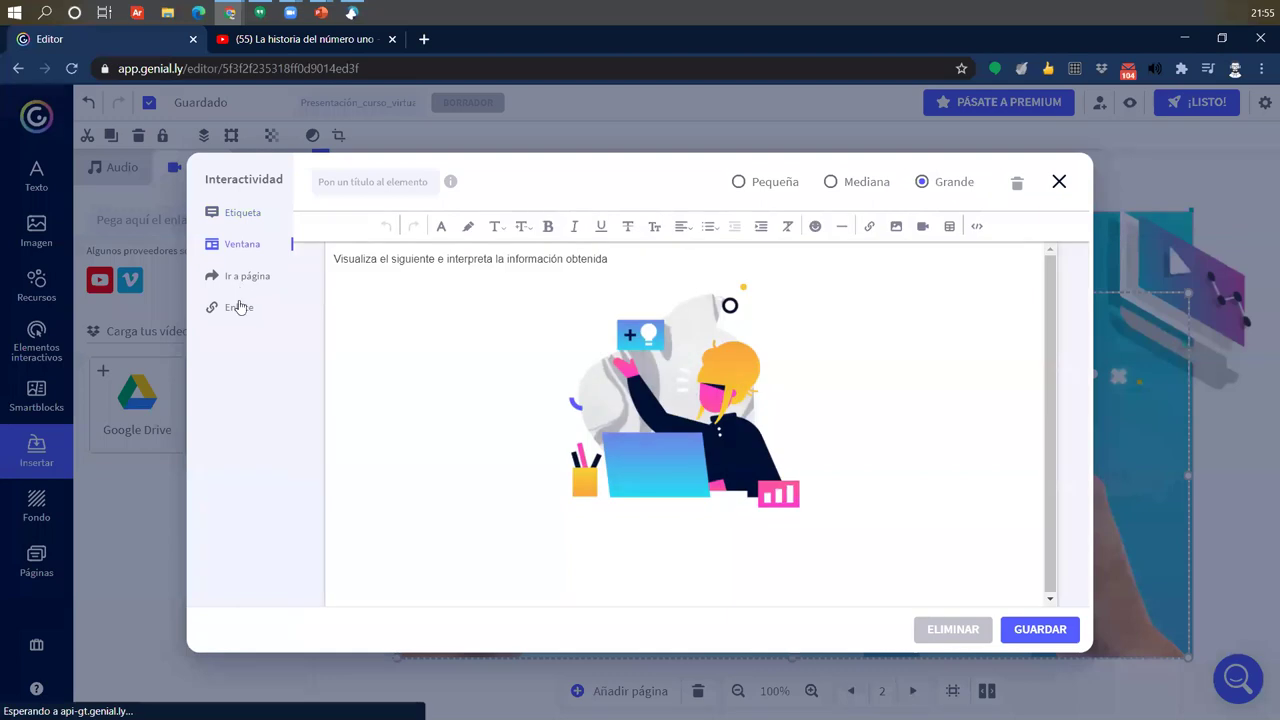
click(240, 312)
click(245, 212)
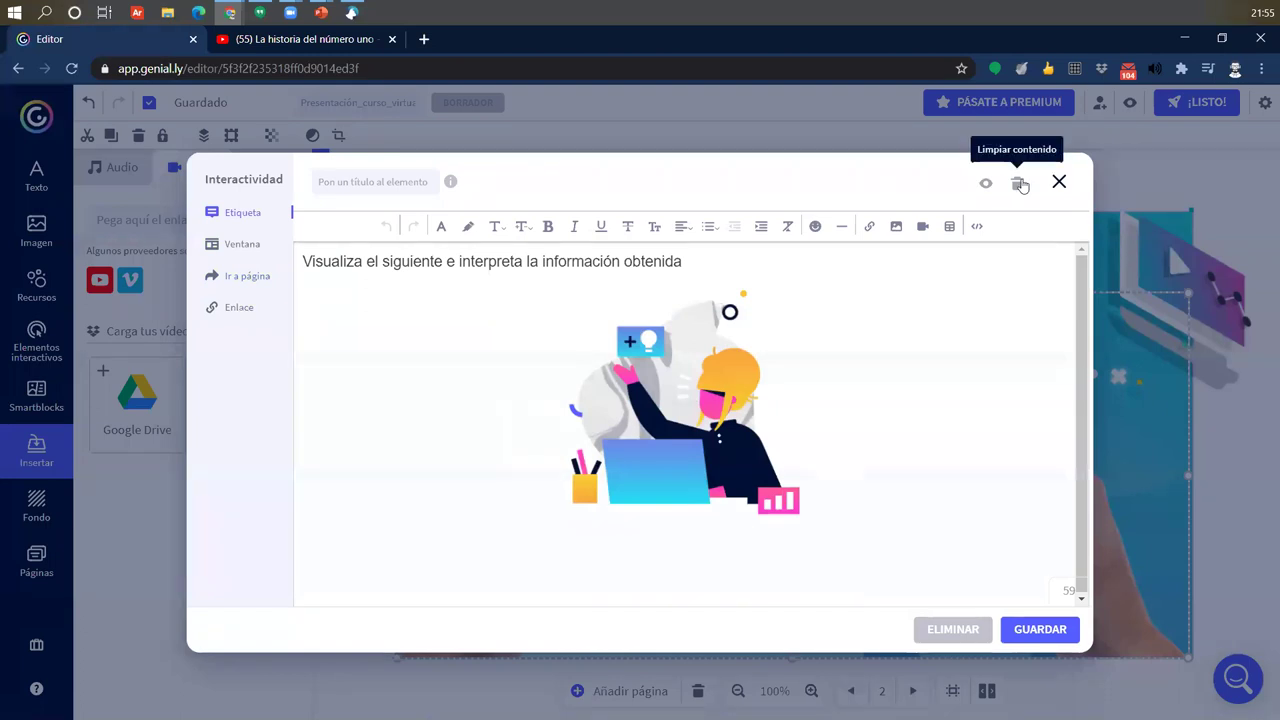
click(1018, 183)
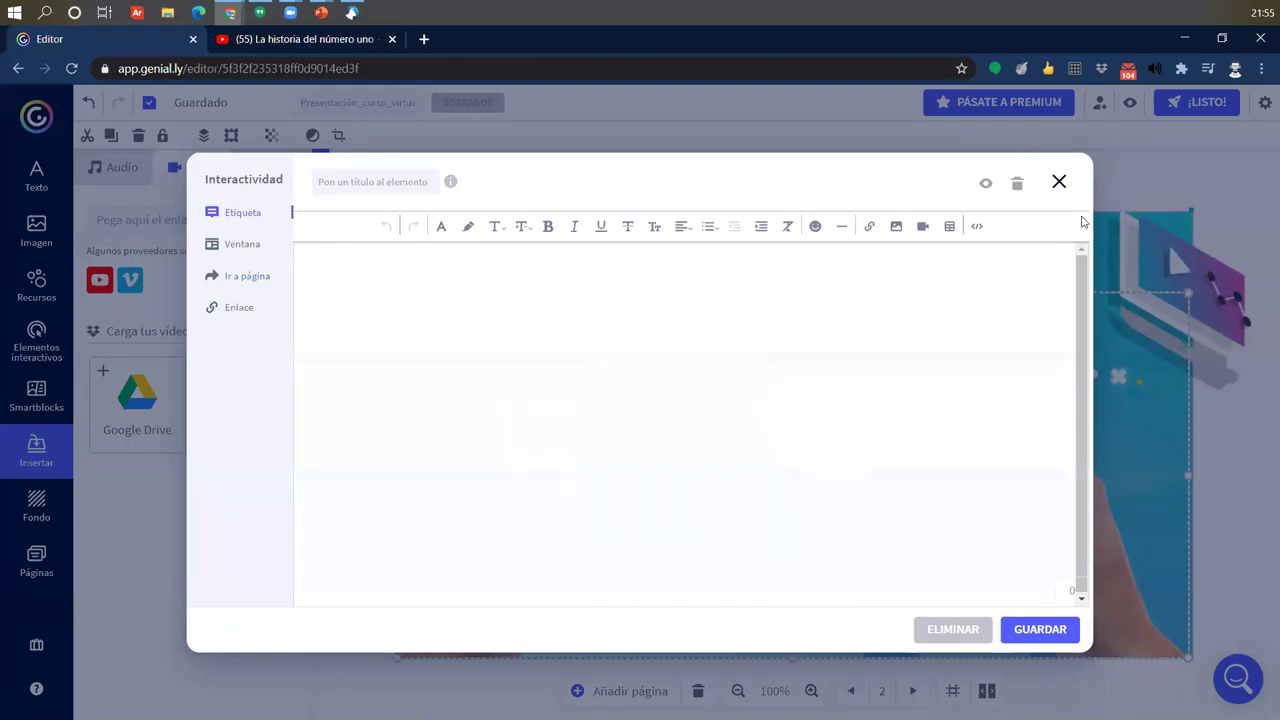
click(1011, 630)
click(946, 629)
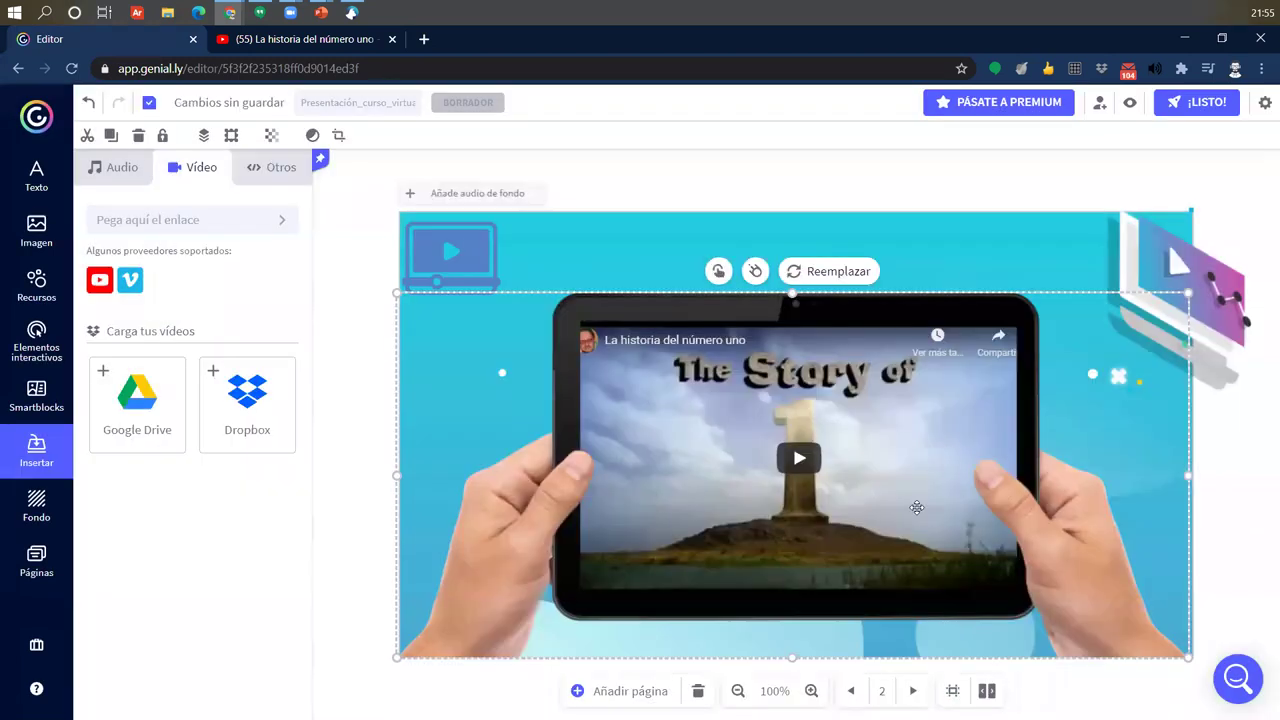
click(1028, 198)
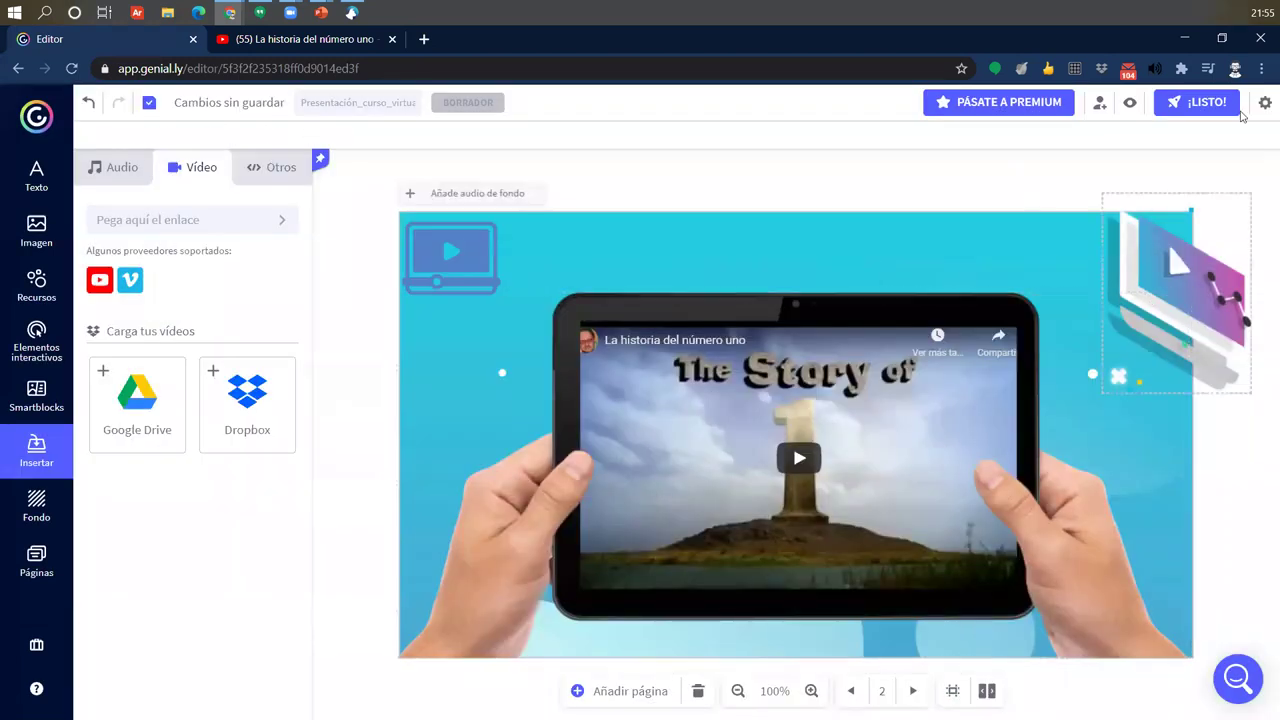
- Preview the page again to check how the video plays without the tablet's label, and return to editing
click(1130, 102)
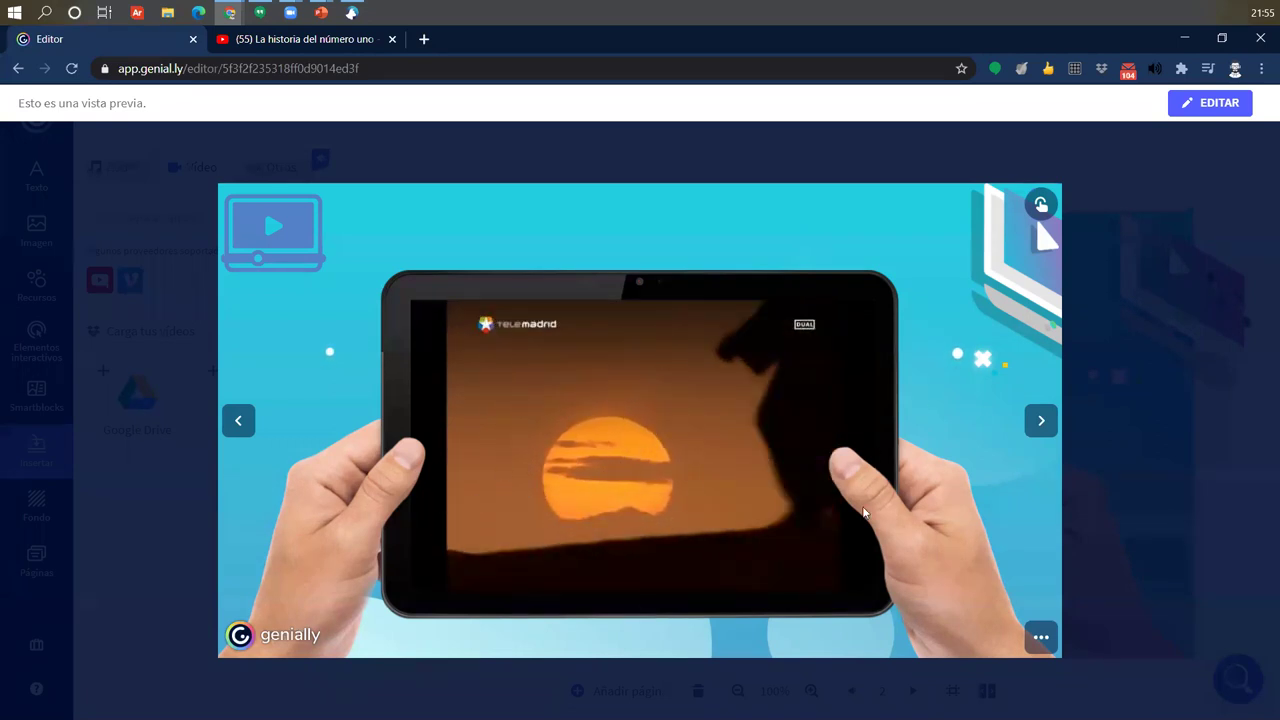
click(1210, 104)
click(870, 585)
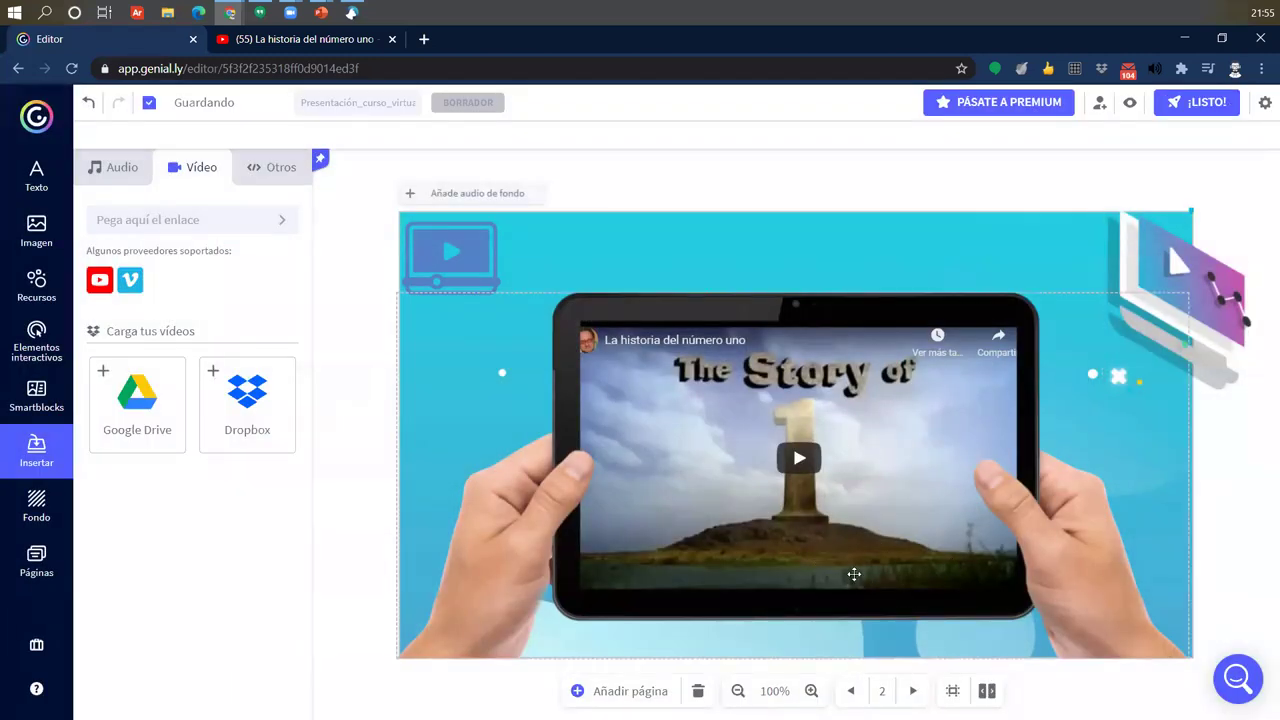
- Send the tablet-and-hands image behind the video, bring it back to the front, and deselect it
click(570, 480)
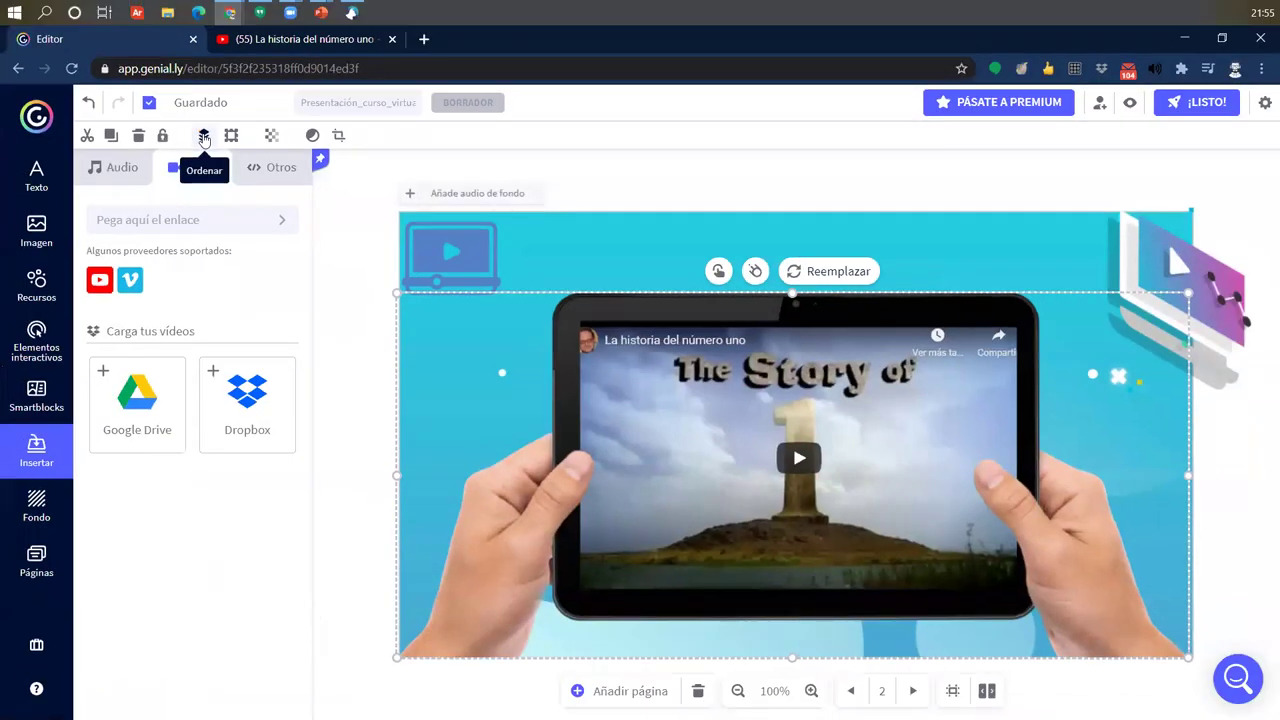
click(208, 135)
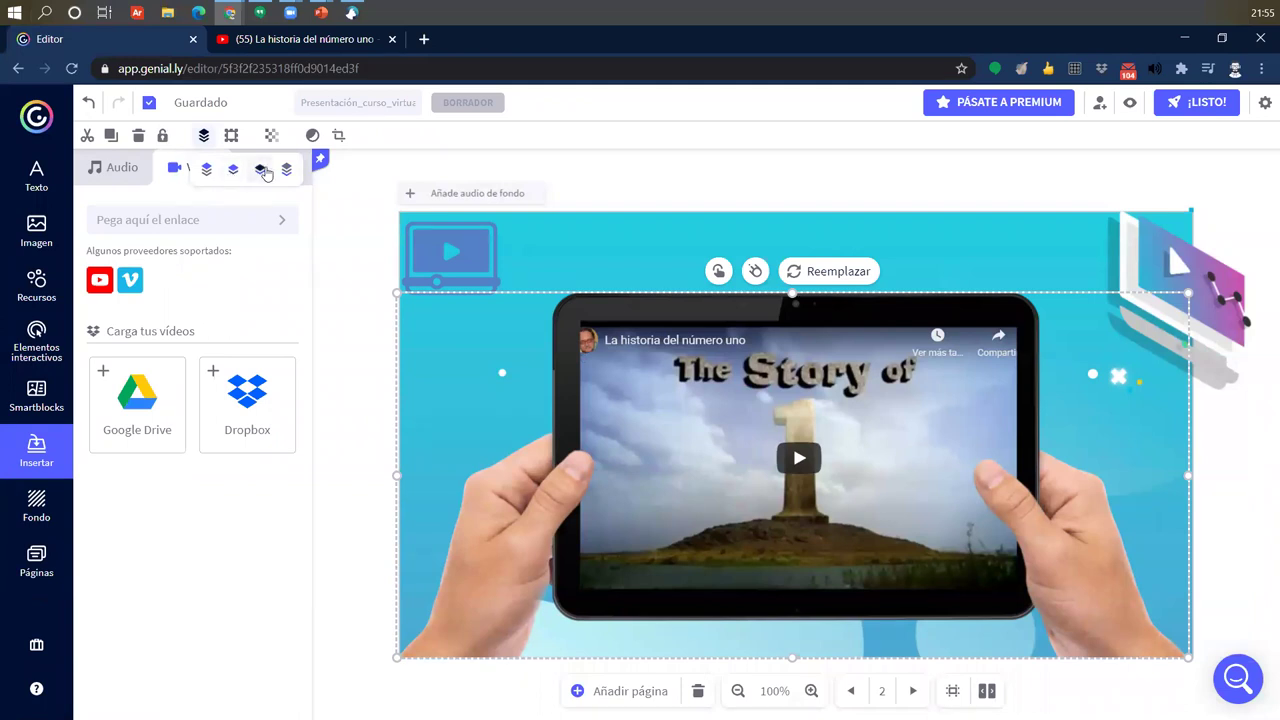
click(264, 170)
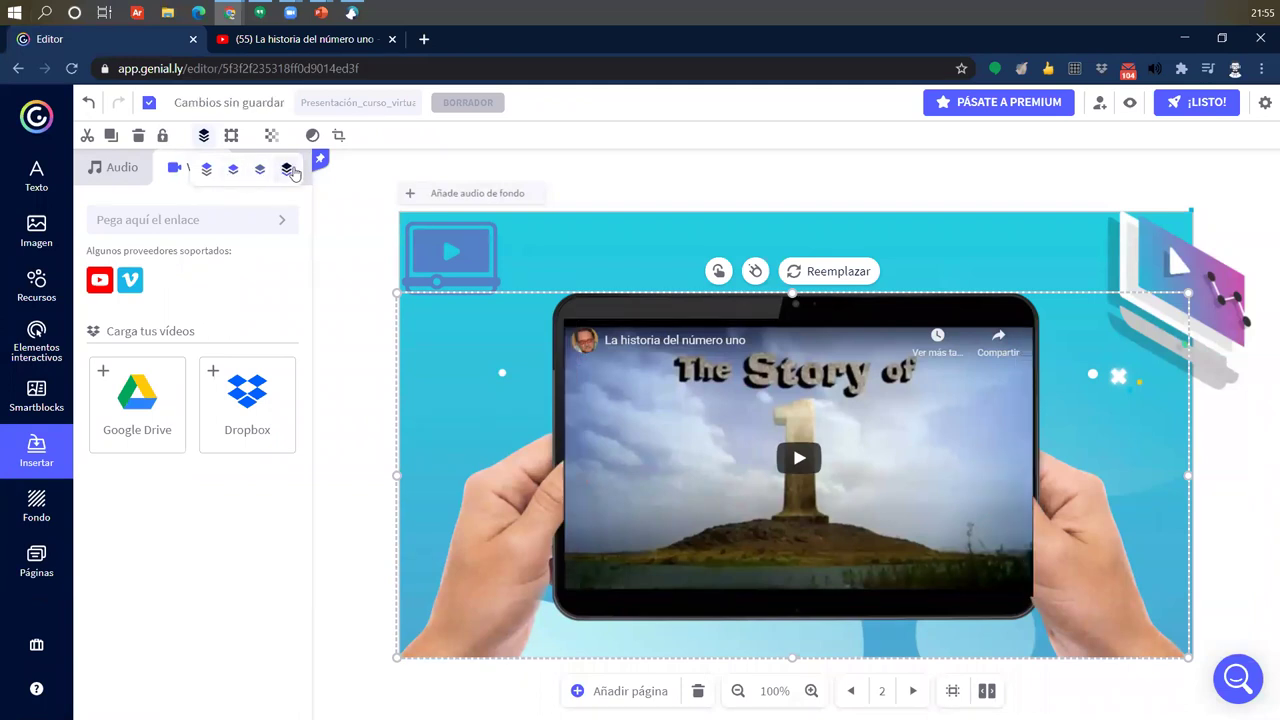
click(207, 170)
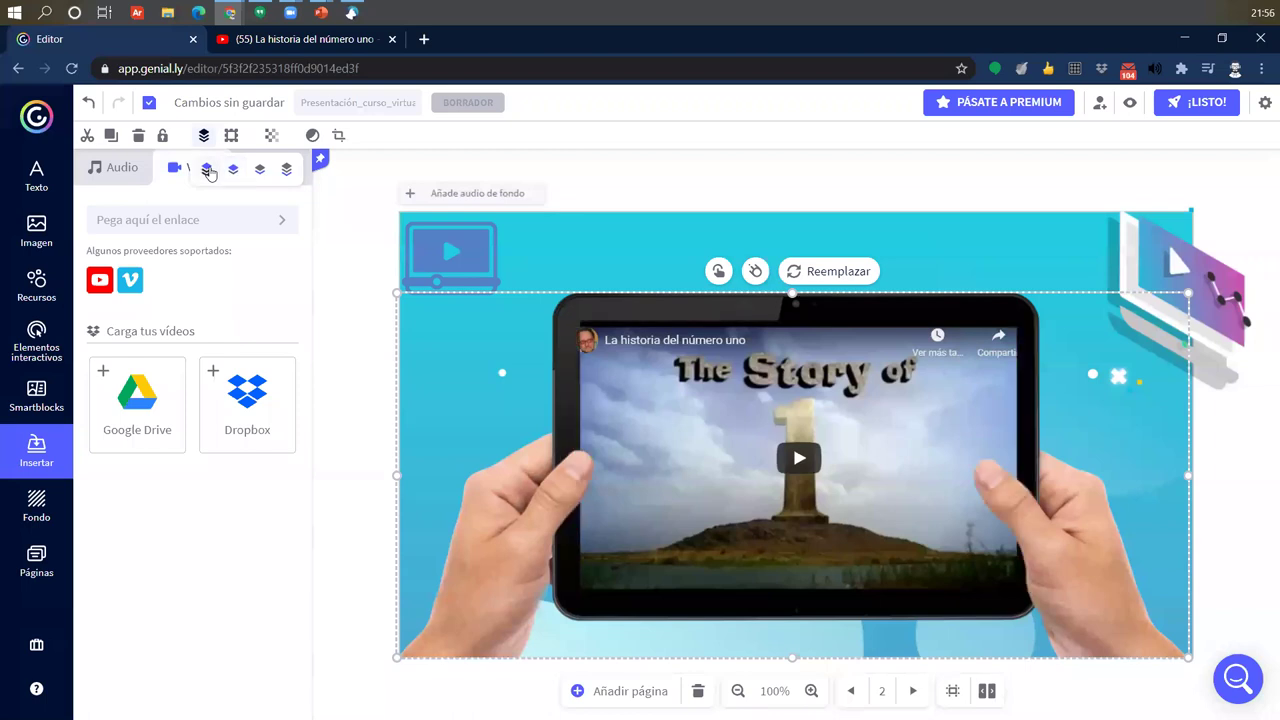
click(477, 180)
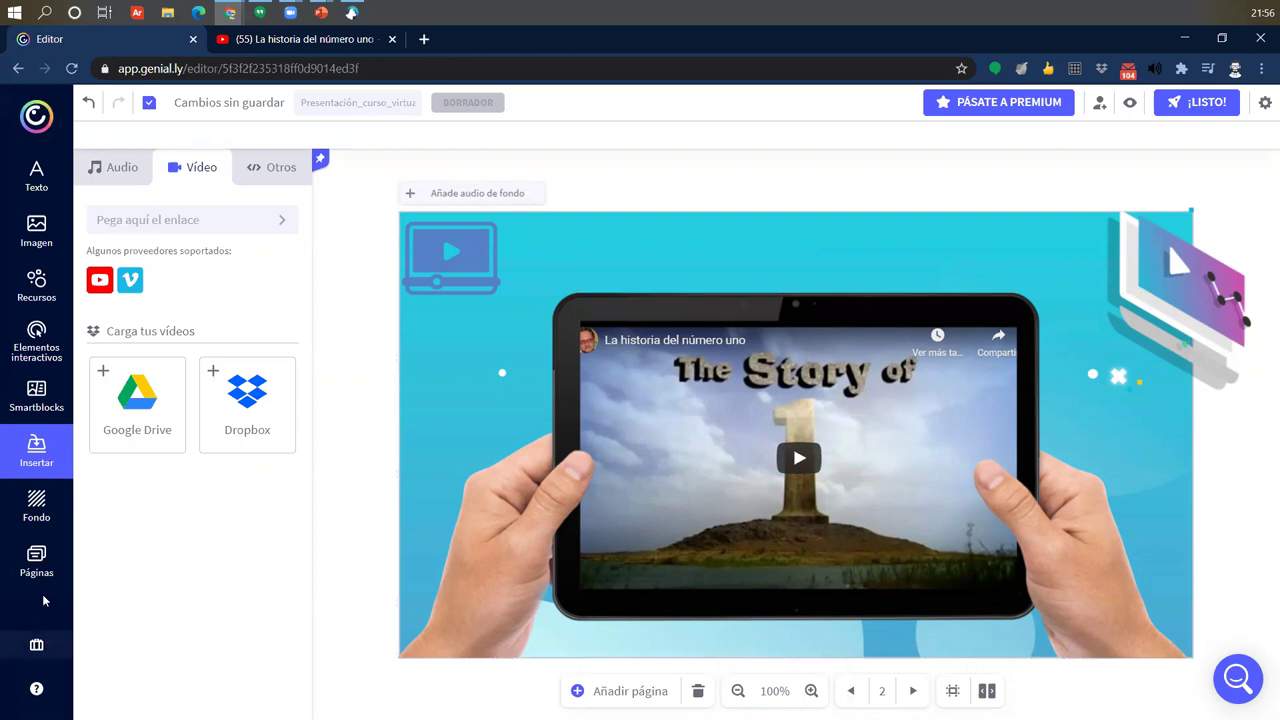
- On page 3, try moving the photo out of the laptop's screen, undo the move, and return to page 2
click(38, 562)
click(175, 563)
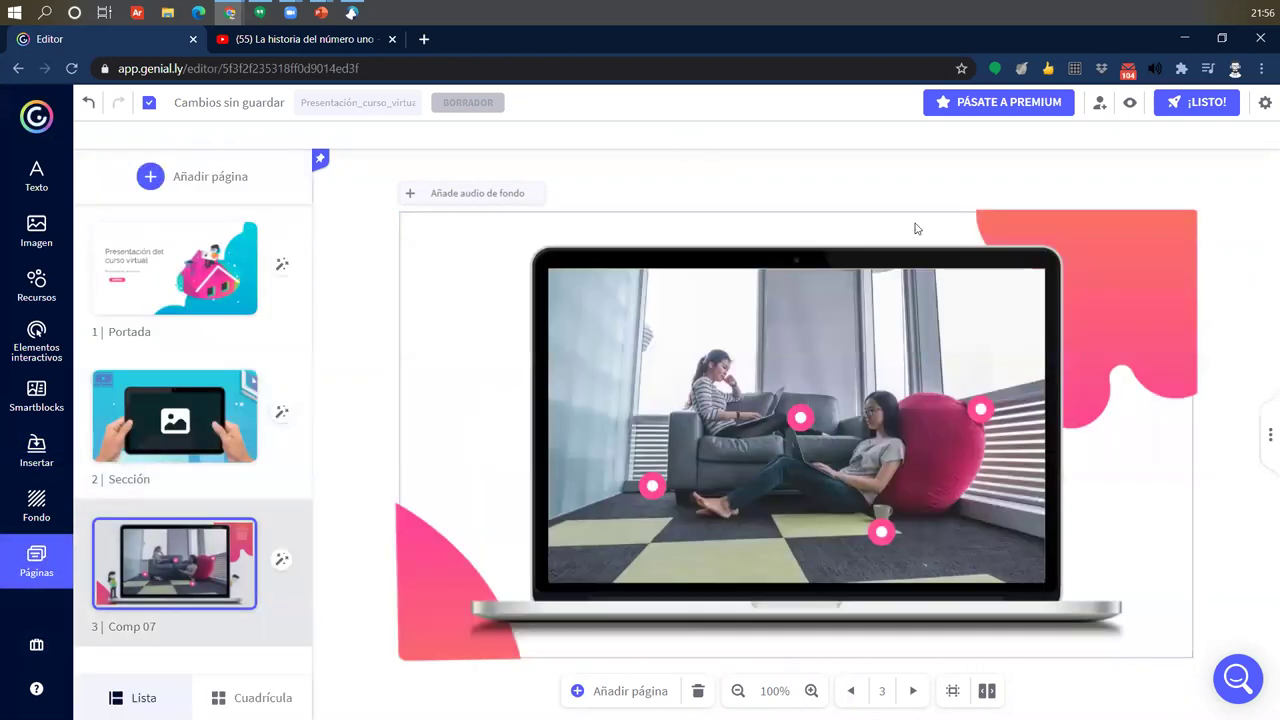
click(674, 331)
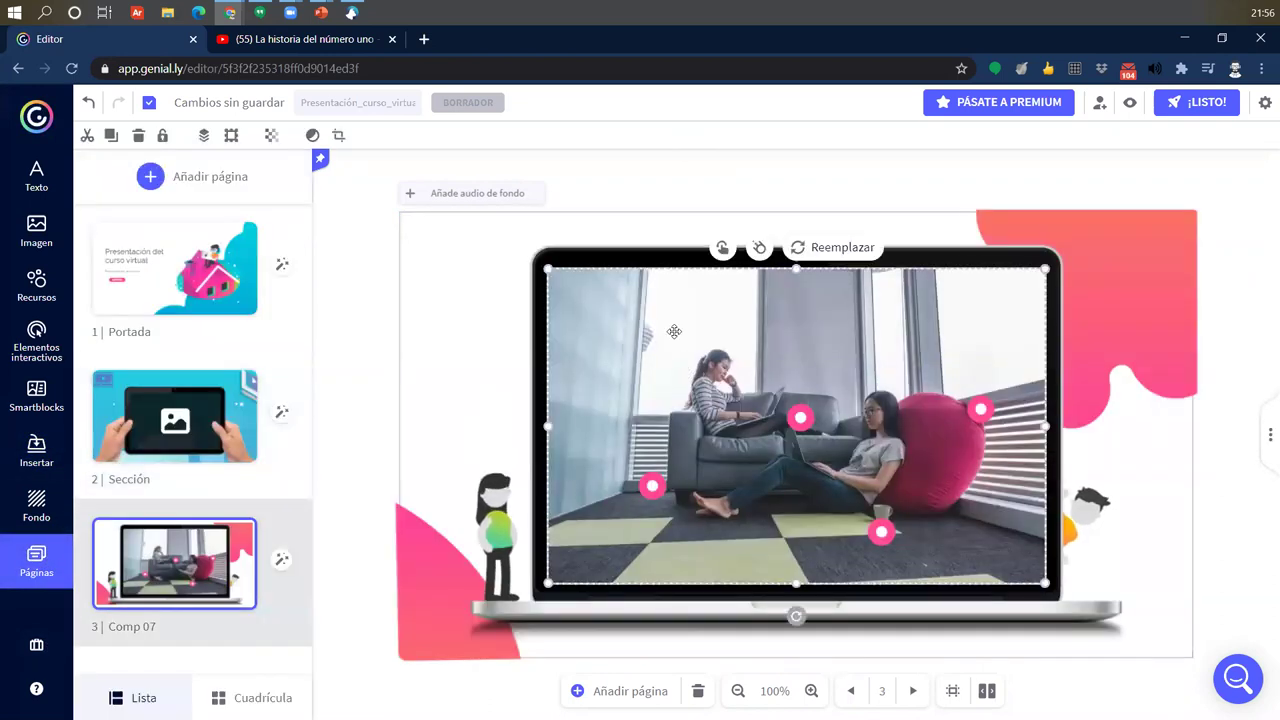
drag(674, 331, 718, 320)
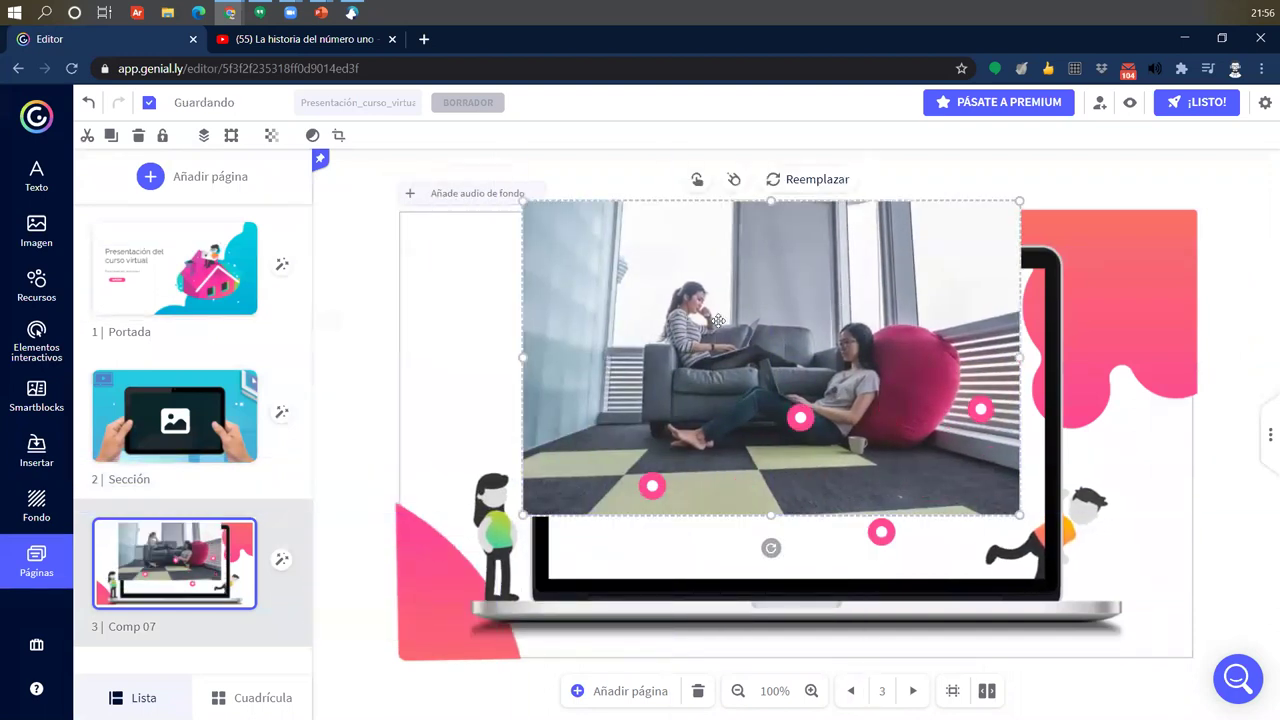
key(ctrl+z)
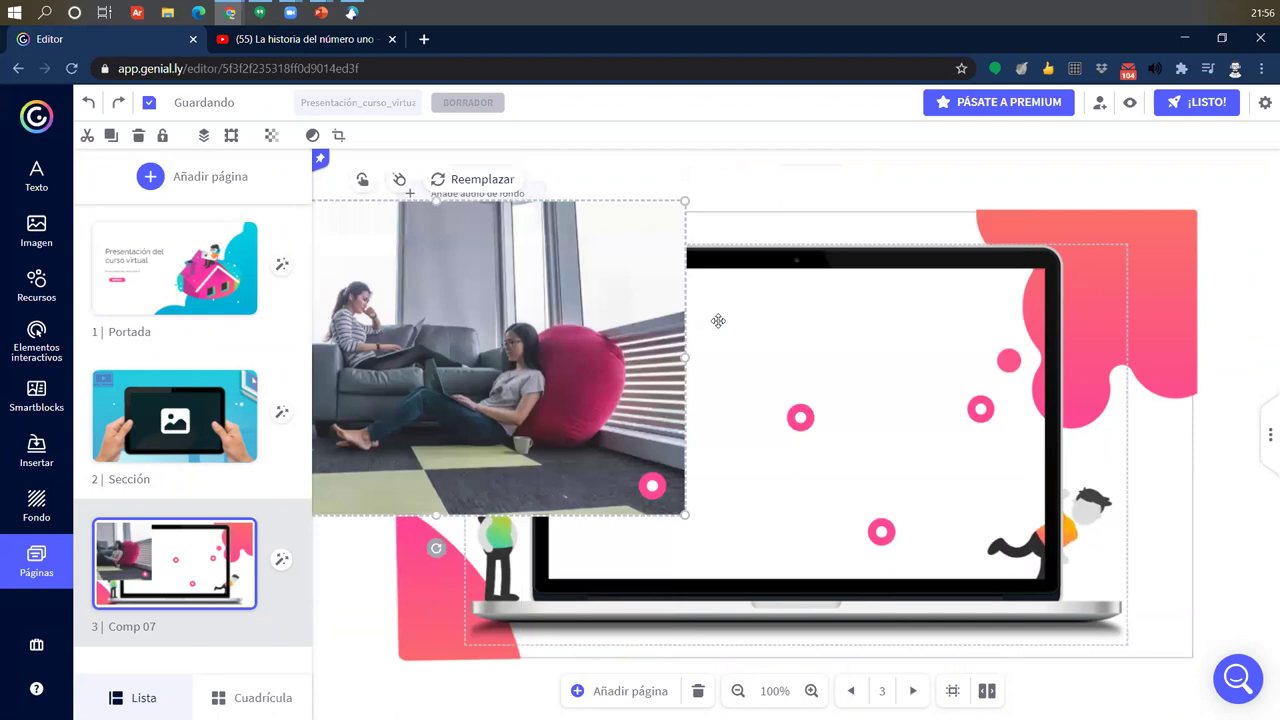
key(ctrl+y)
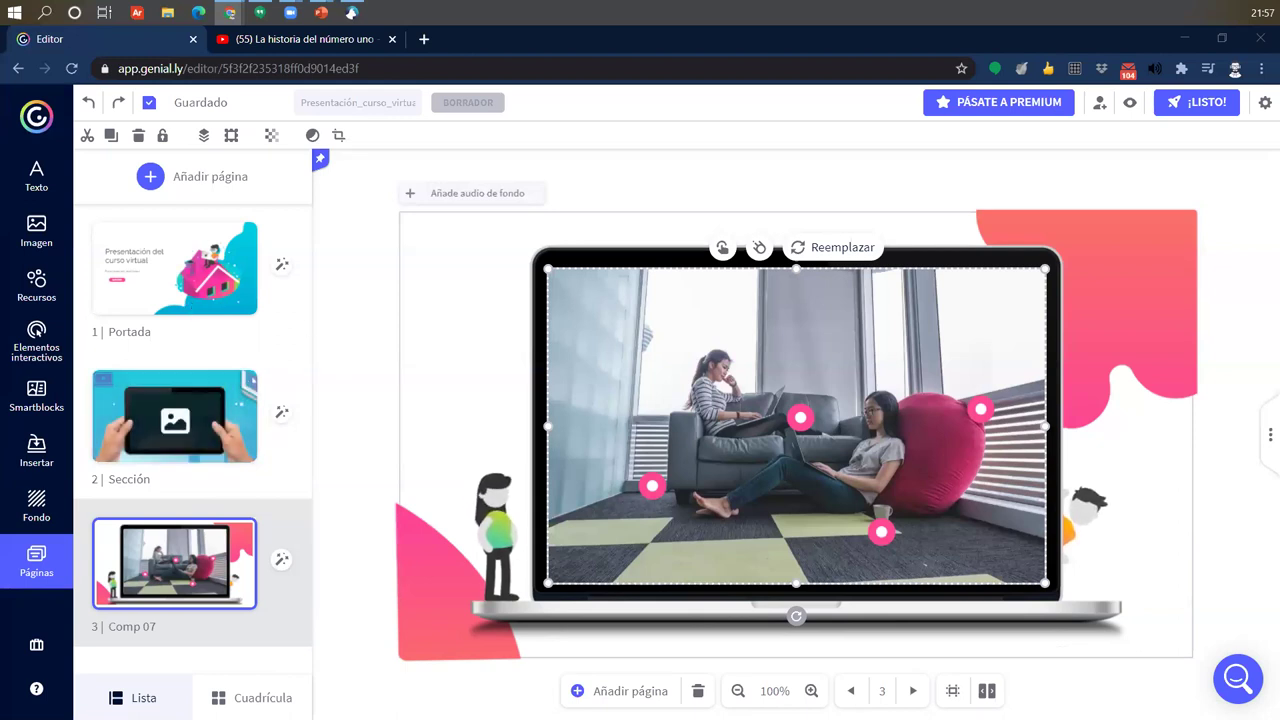
click(856, 196)
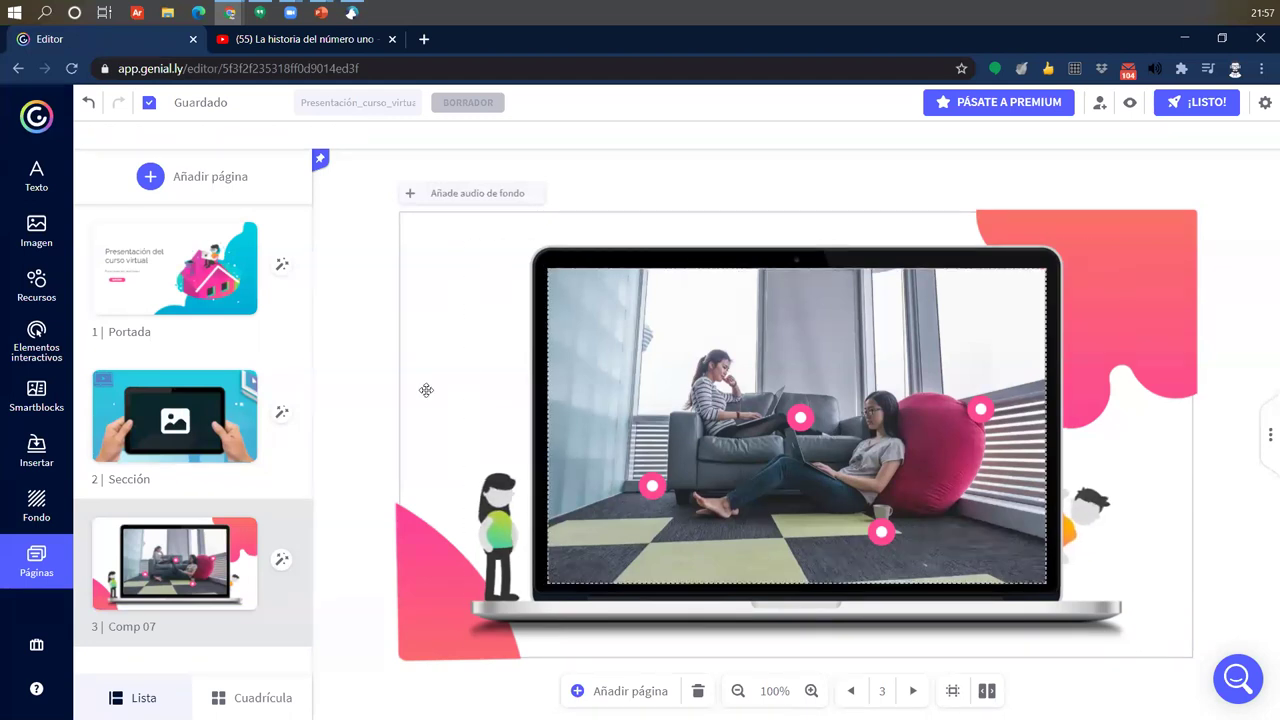
click(216, 419)
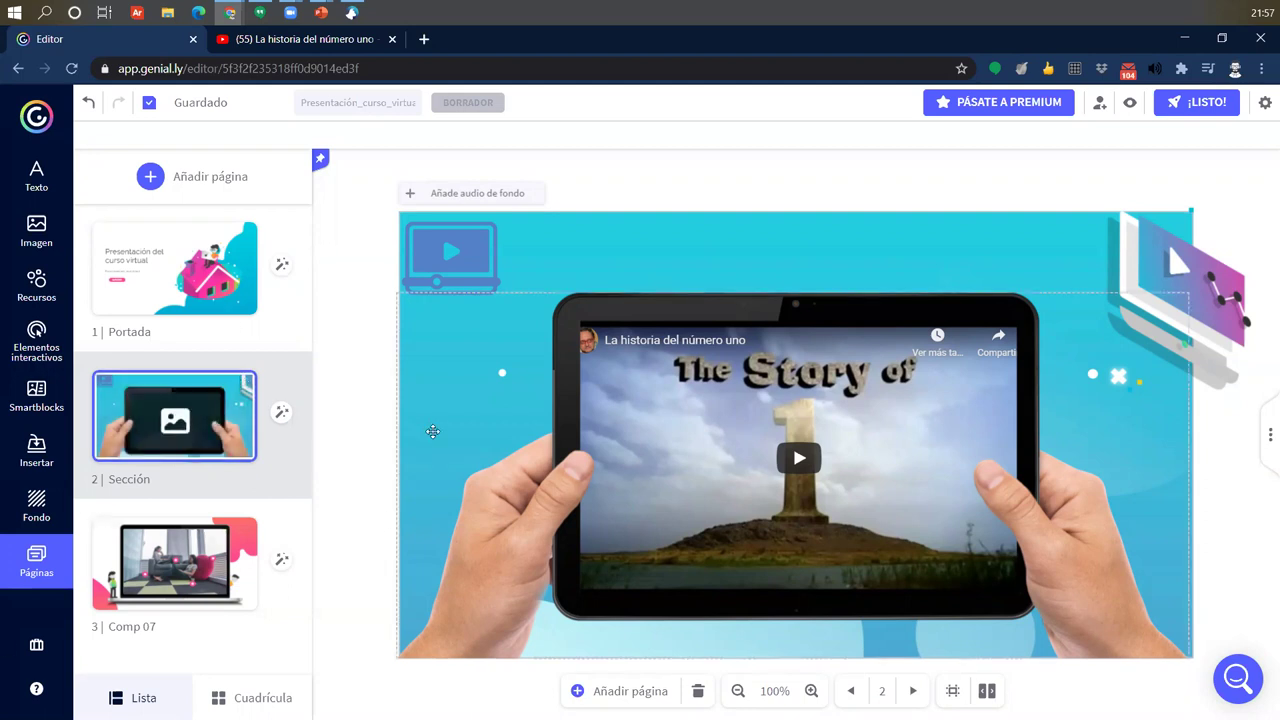
- Check the source video on YouTube, and examine the Genially editor's options for inserting a video by link or from cloud storage
click(300, 40)
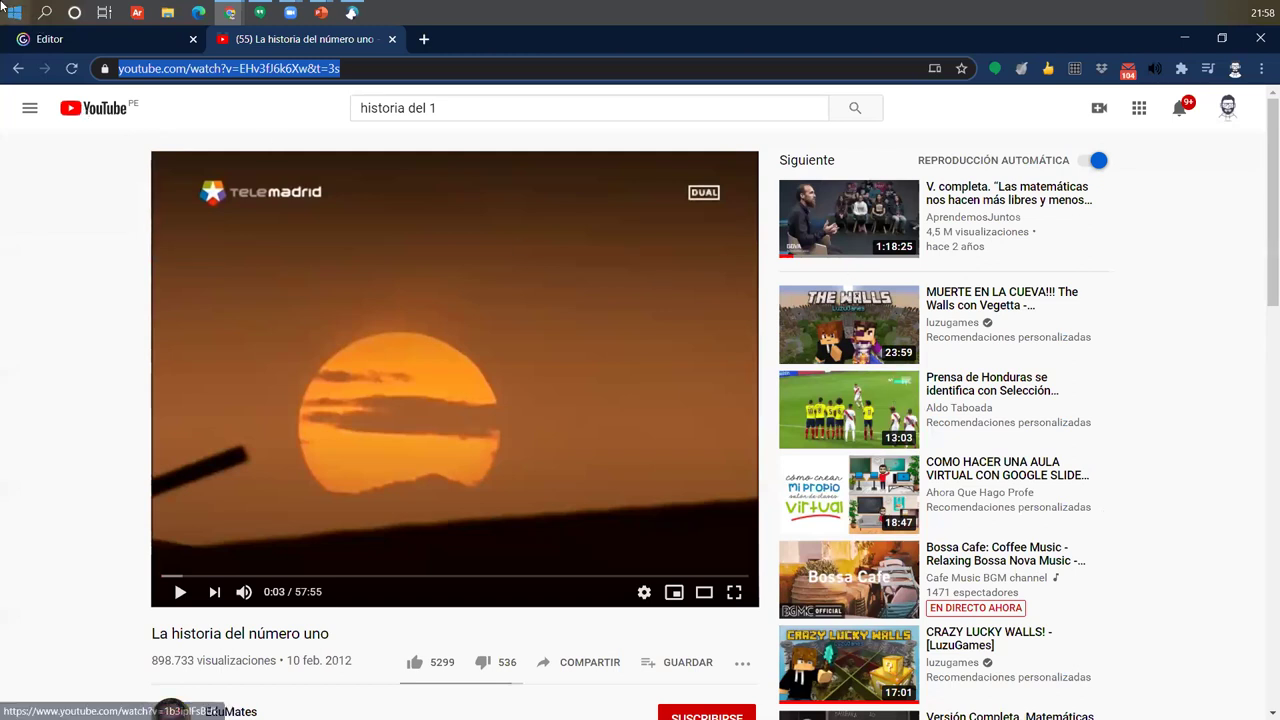
key(ctrl+Tab)
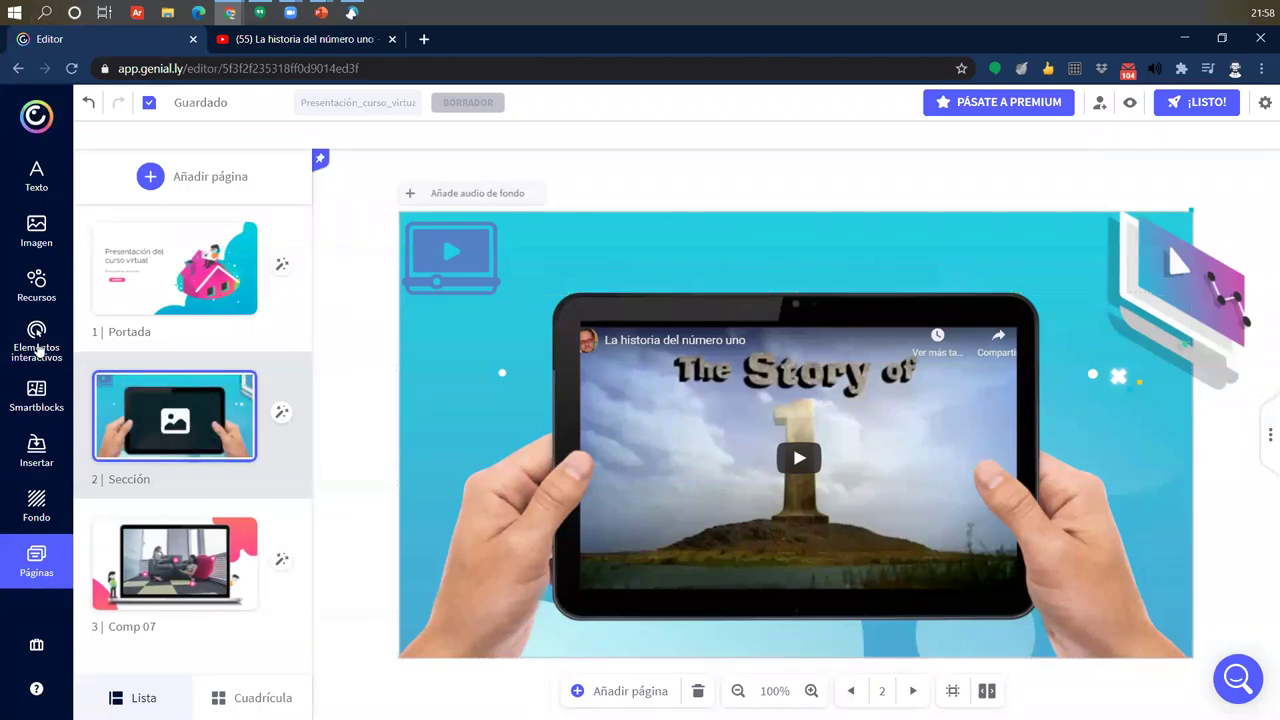
click(57, 428)
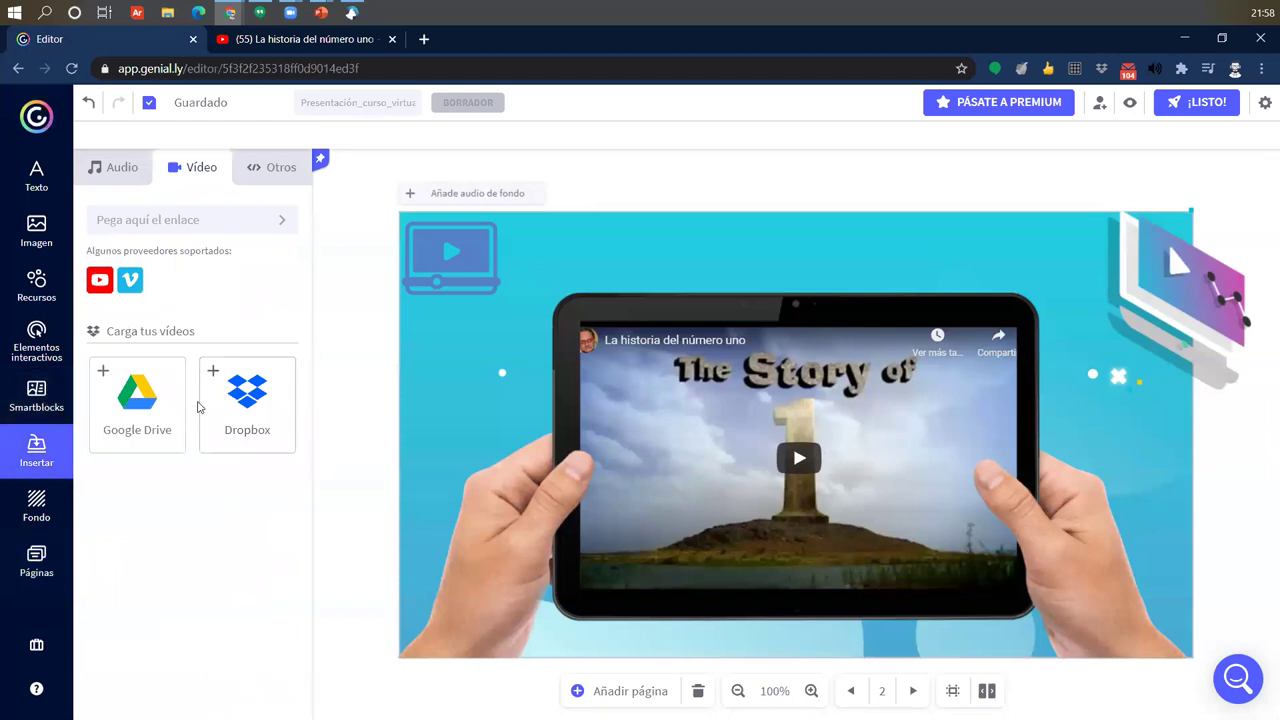
click(188, 225)
click(226, 432)
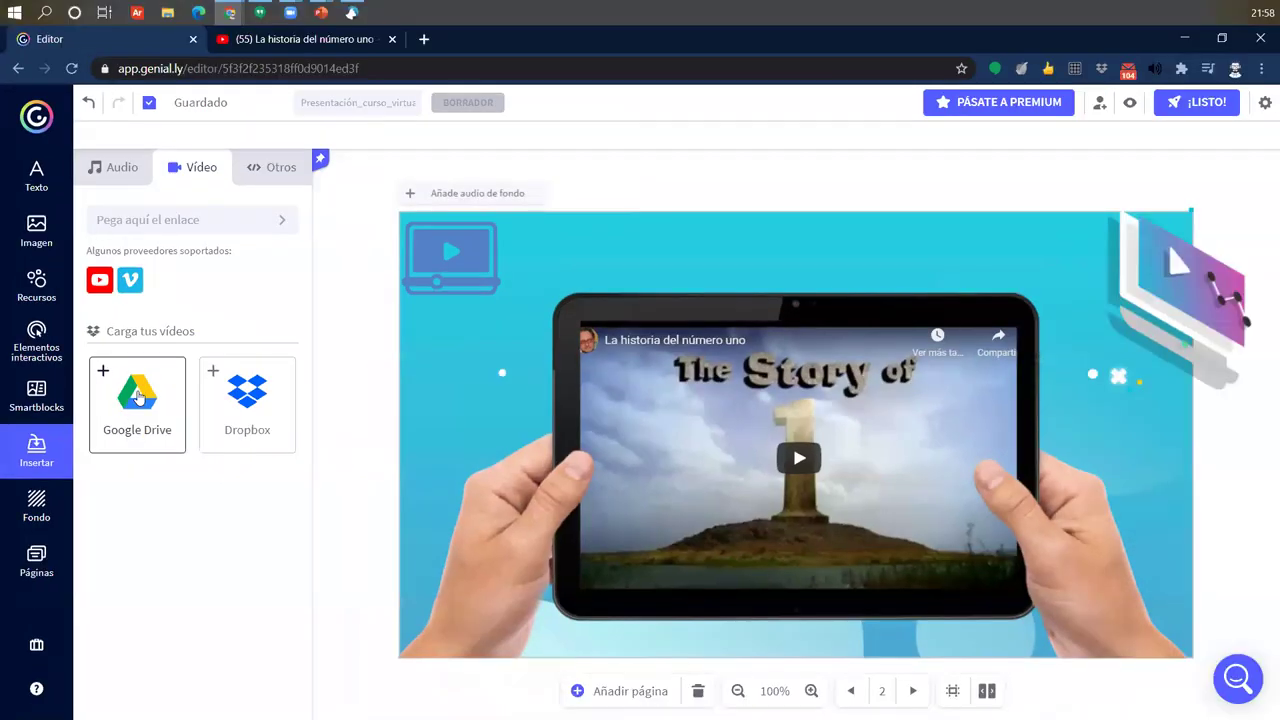
- Connect Google Drive as a video source, allow Genially to view and download its files, and close the video picker without adding anything
click(138, 397)
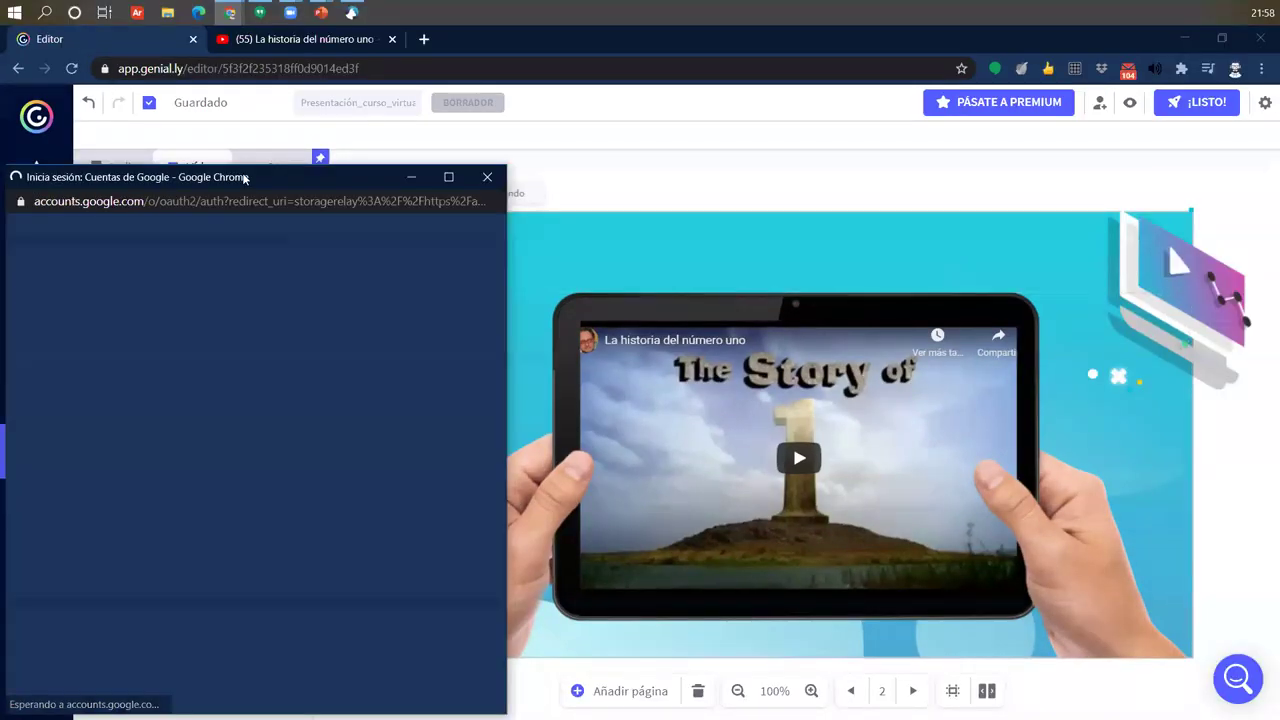
drag(276, 177, 736, 165)
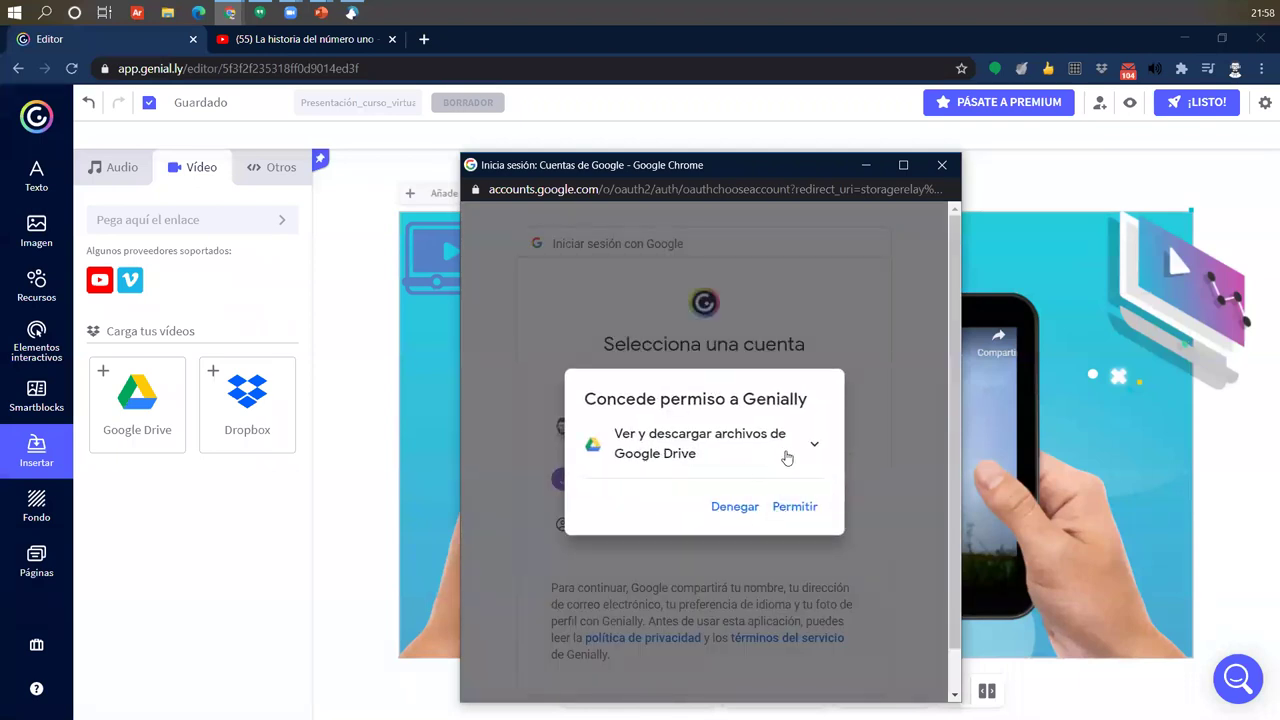
click(795, 507)
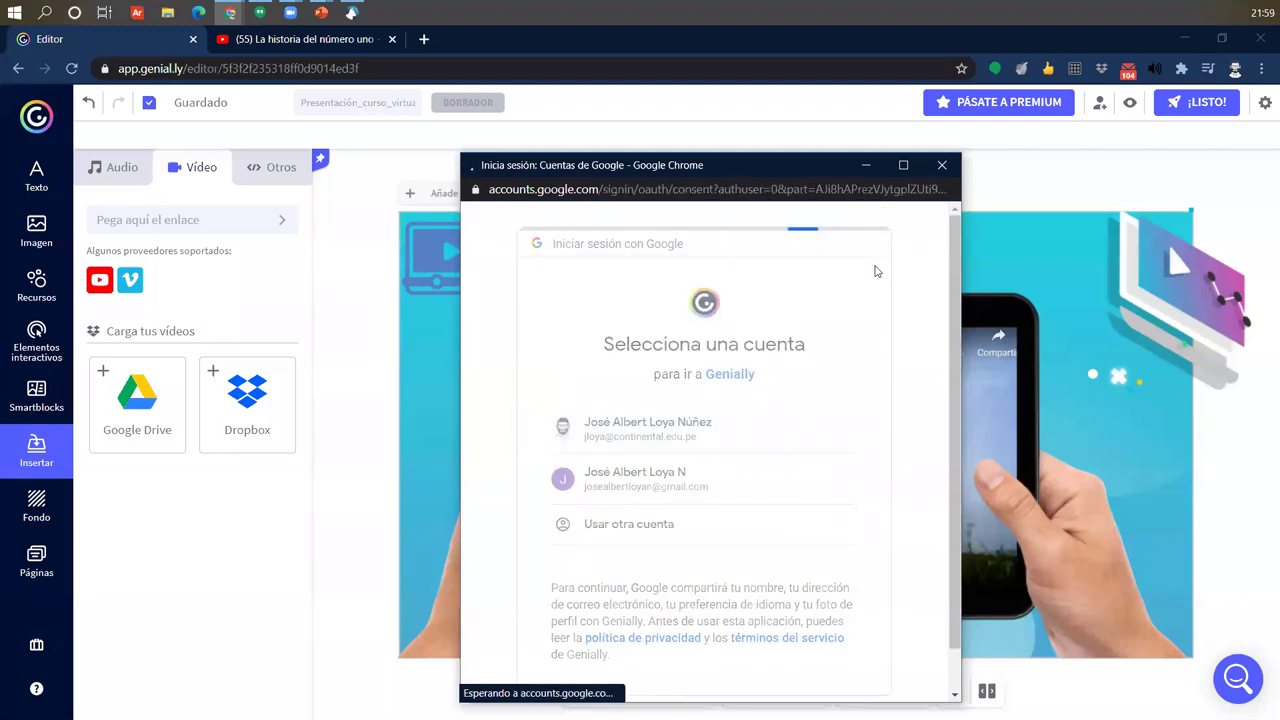
scroll(743, 540, down, 3)
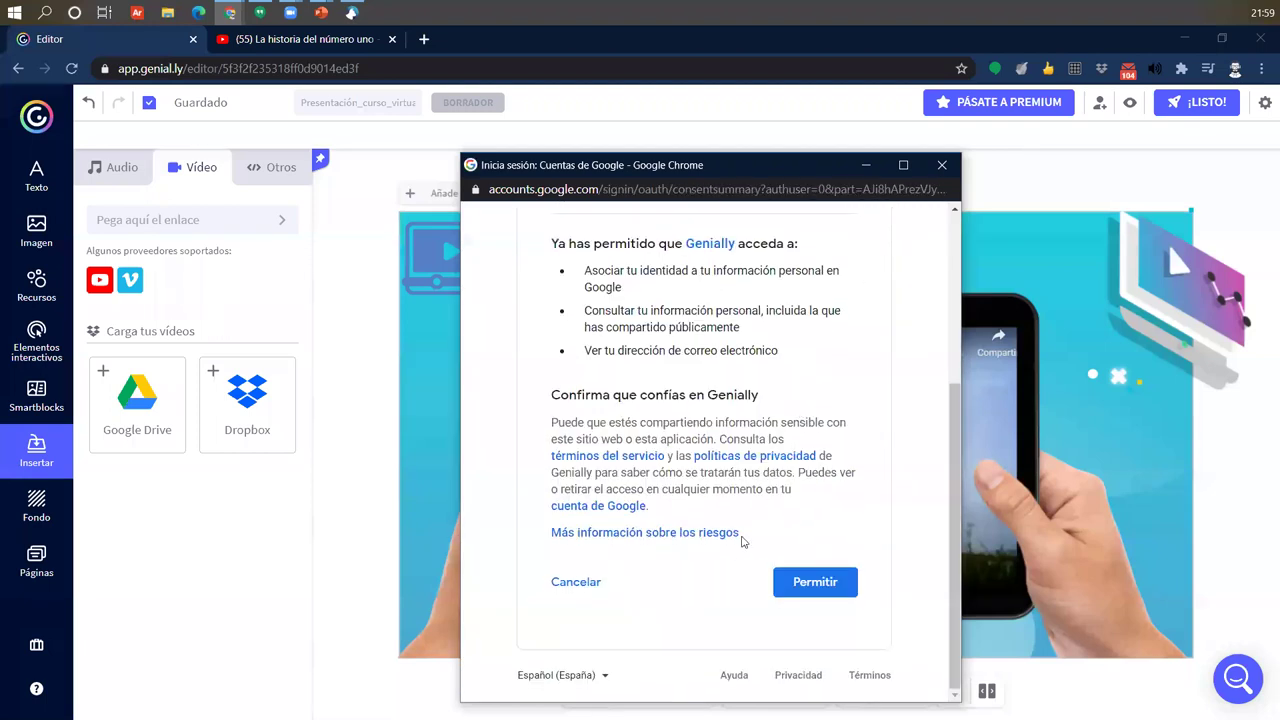
click(813, 581)
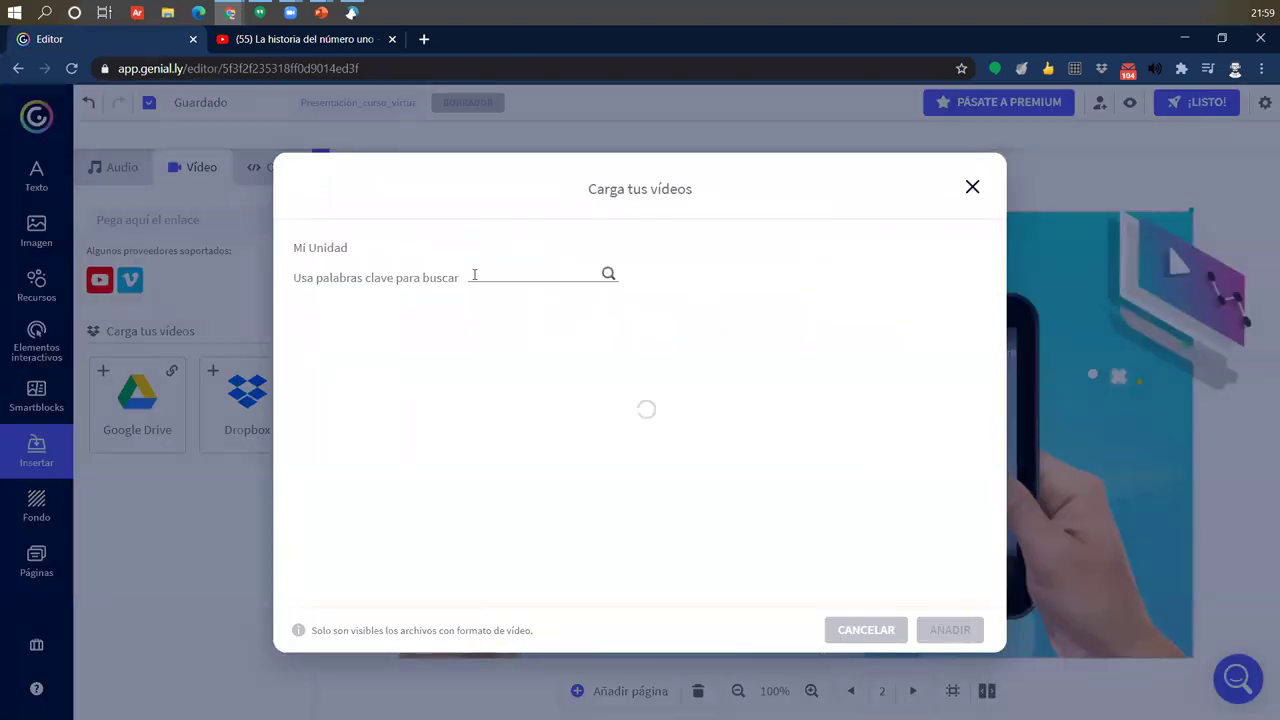
click(972, 186)
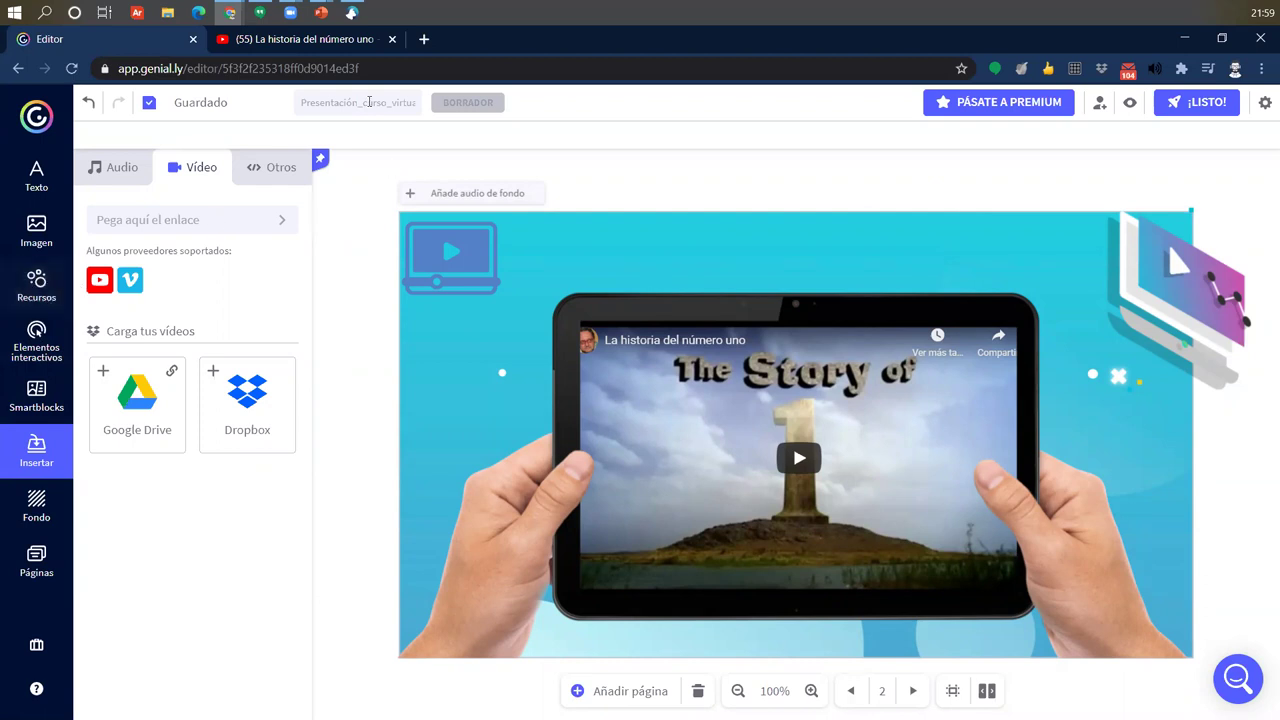
- Examine the editor's smartblocks, interactive elements, resources, images, backgrounds and audio insertion options
click(365, 42)
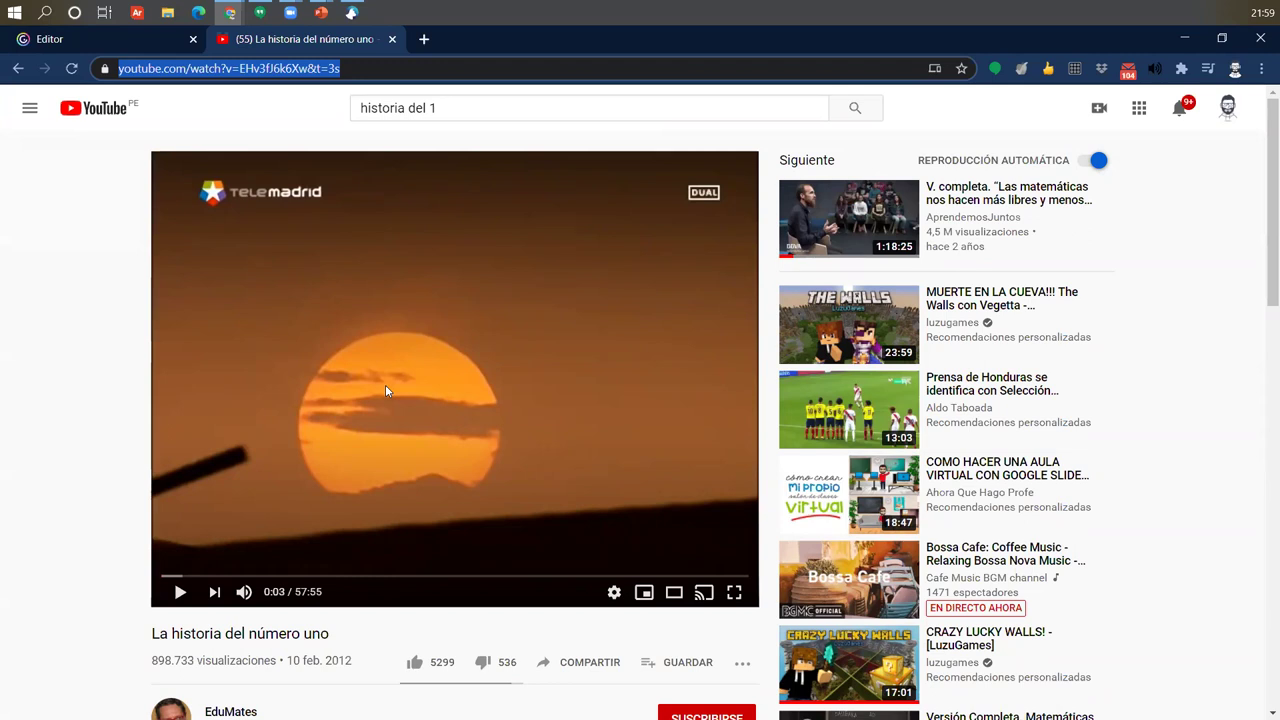
click(136, 38)
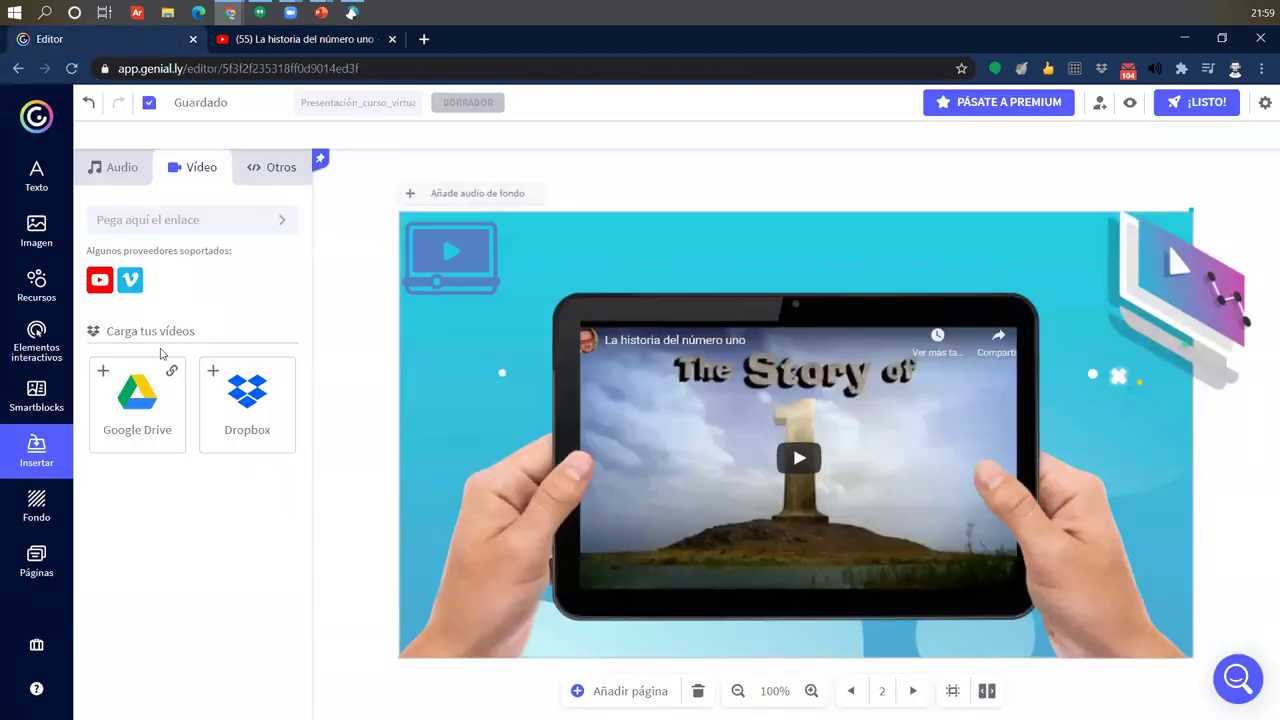
click(40, 389)
click(36, 340)
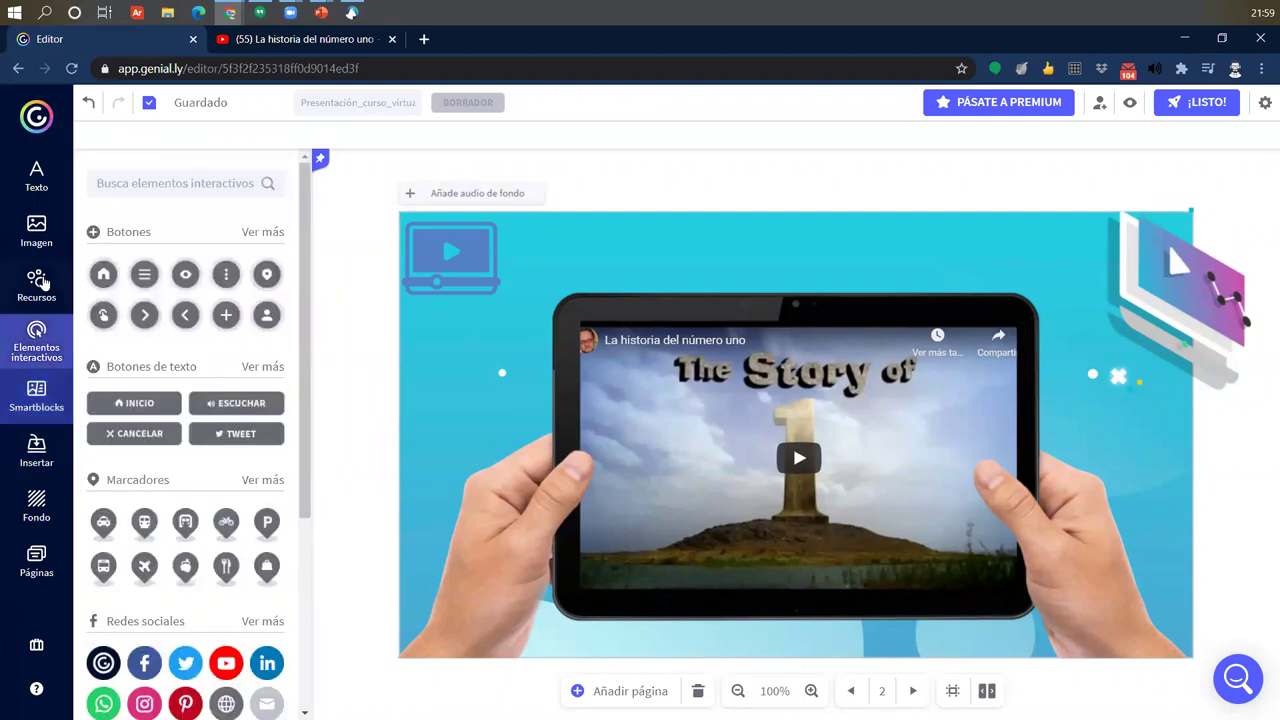
click(36, 285)
click(37, 235)
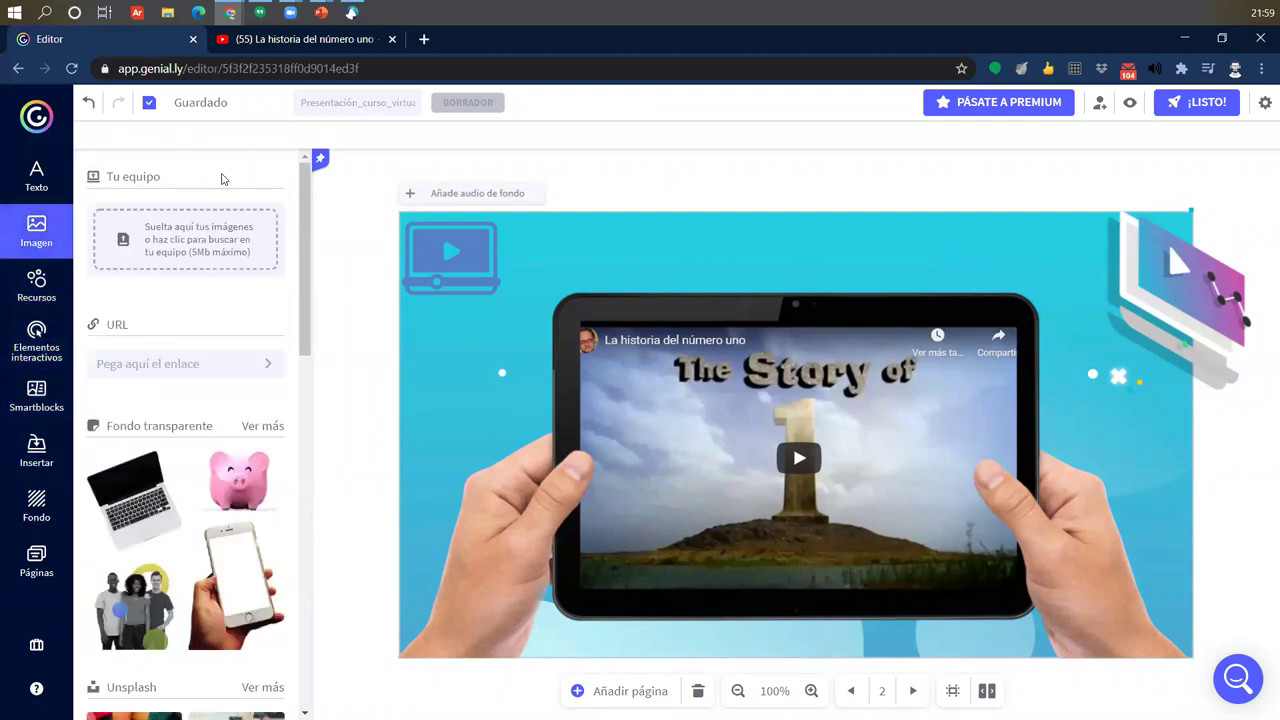
scroll(160, 565, down, 3)
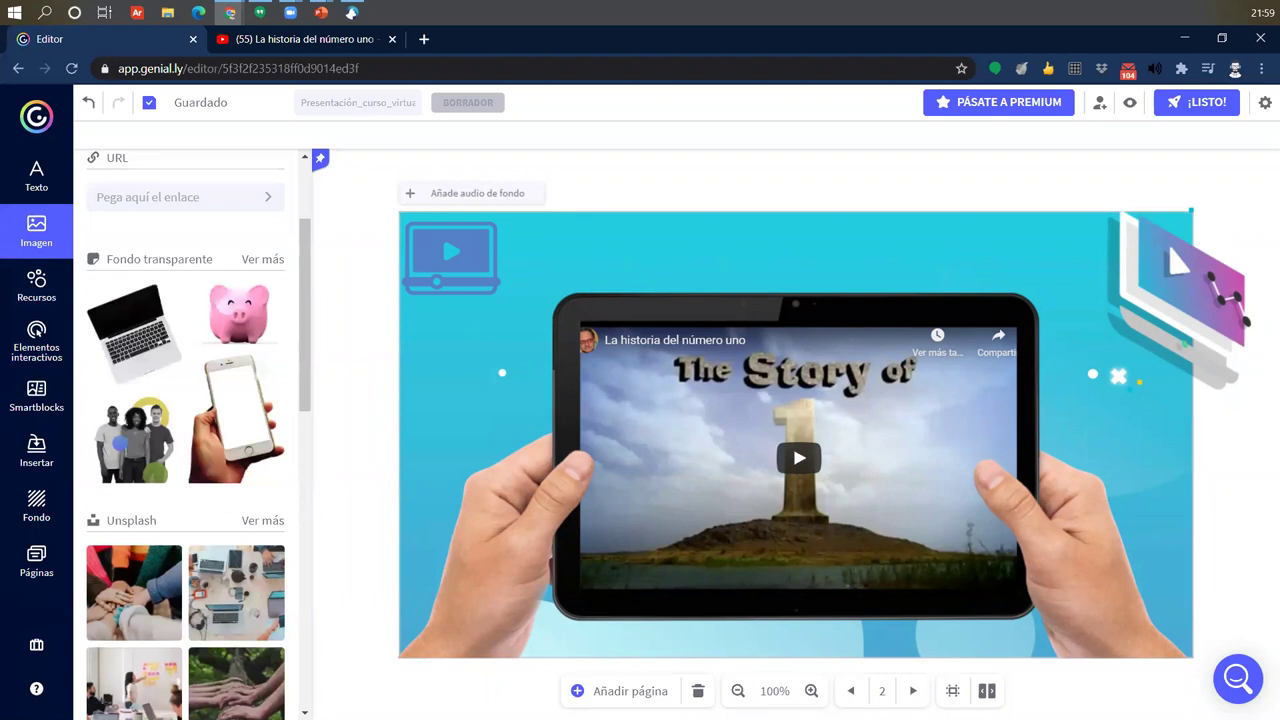
scroll(165, 565, up, 3)
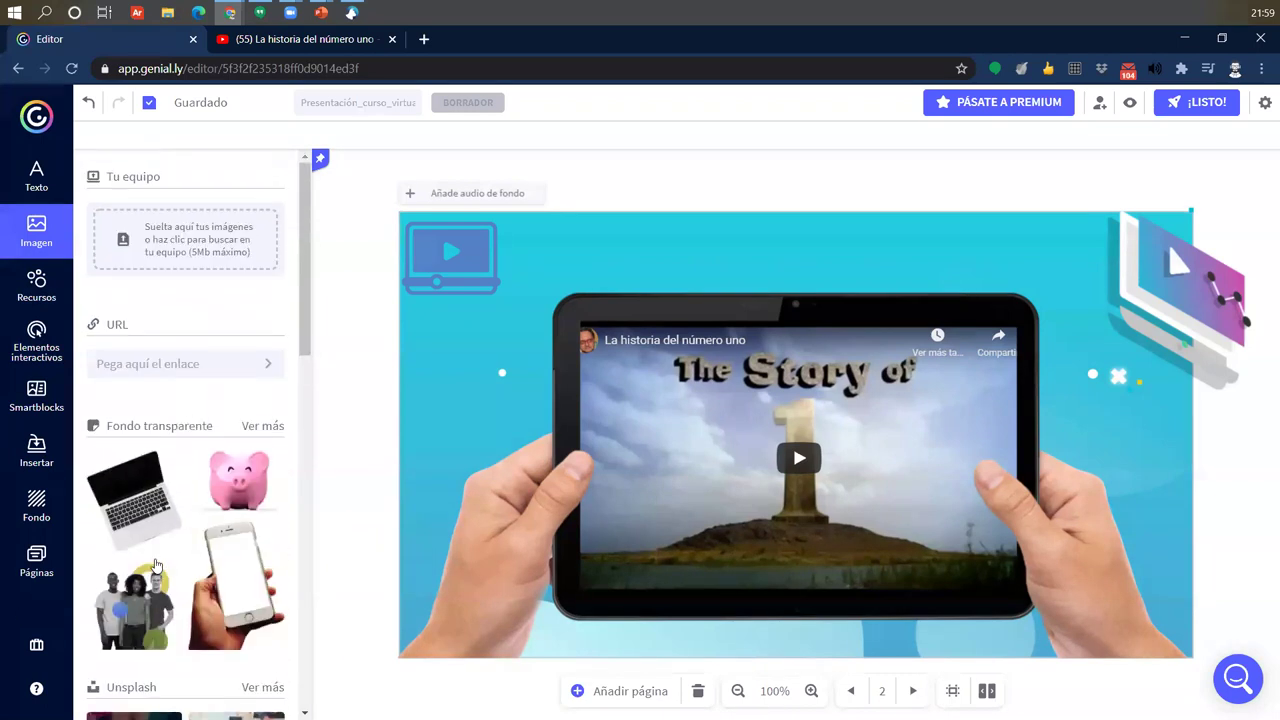
click(52, 552)
click(38, 510)
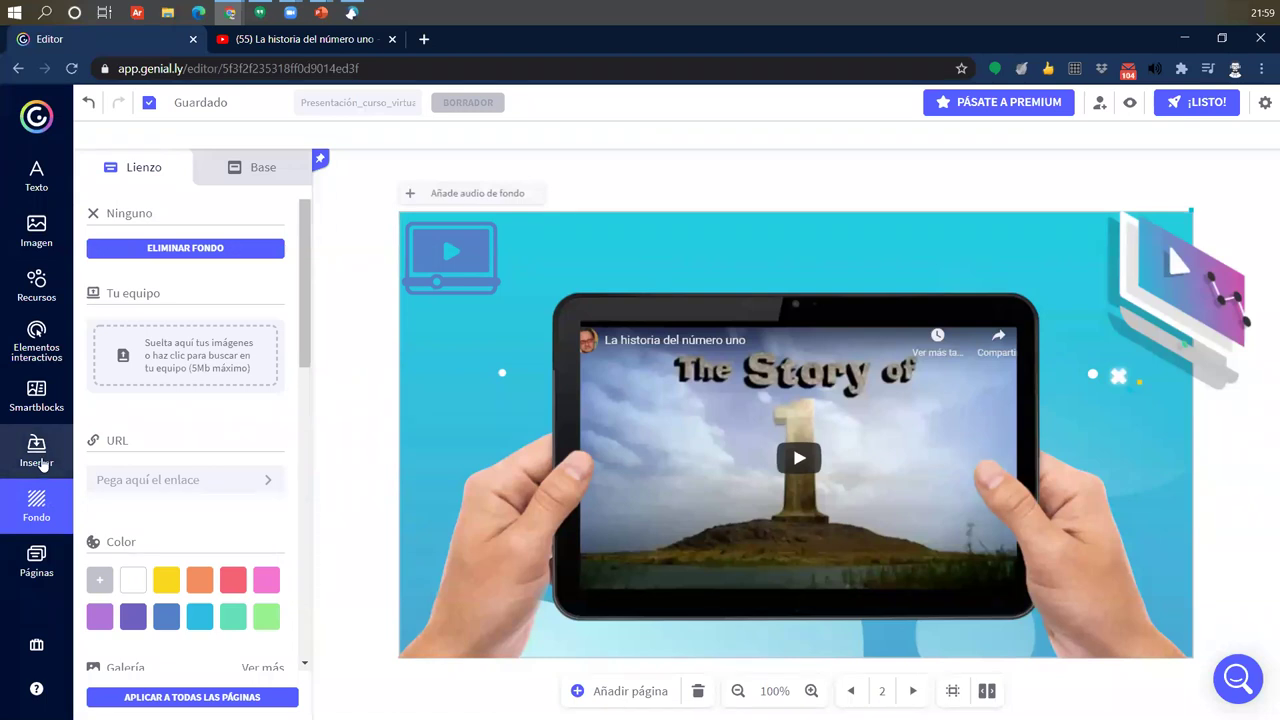
click(42, 465)
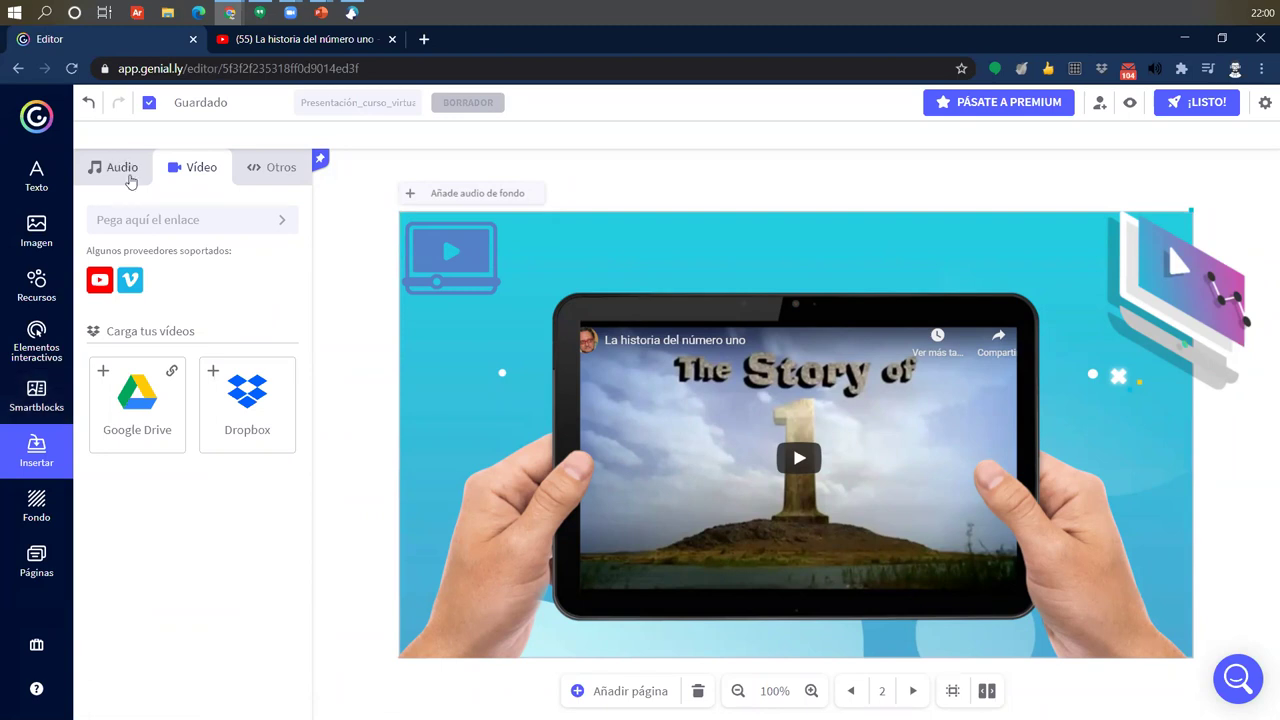
click(125, 170)
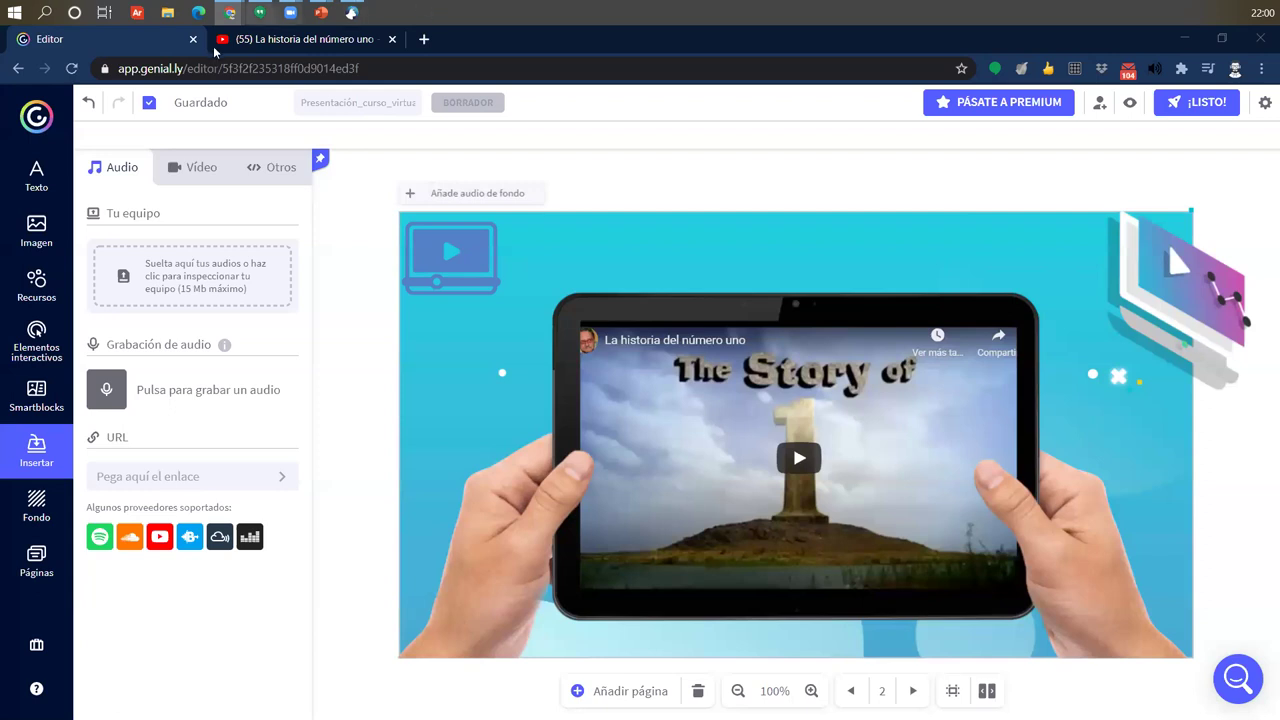
- Open canva.com in a new browser tab
double_click(449, 36)
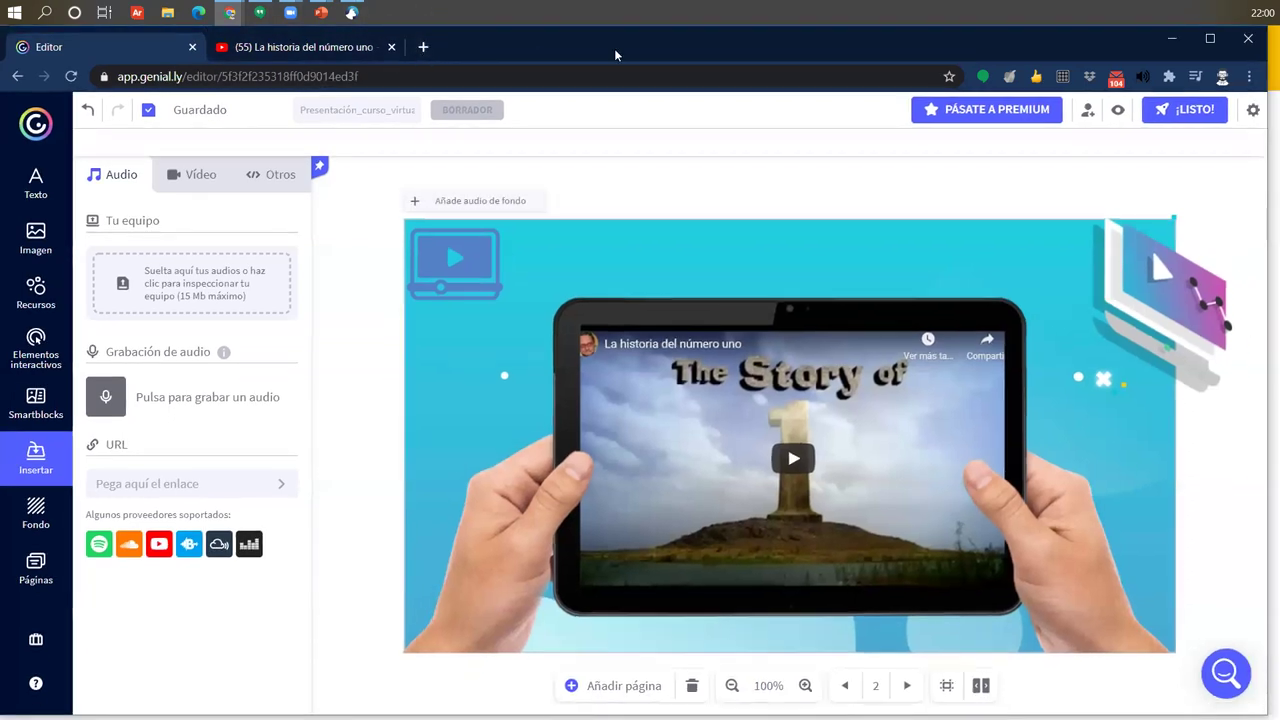
double_click(614, 48)
click(424, 39)
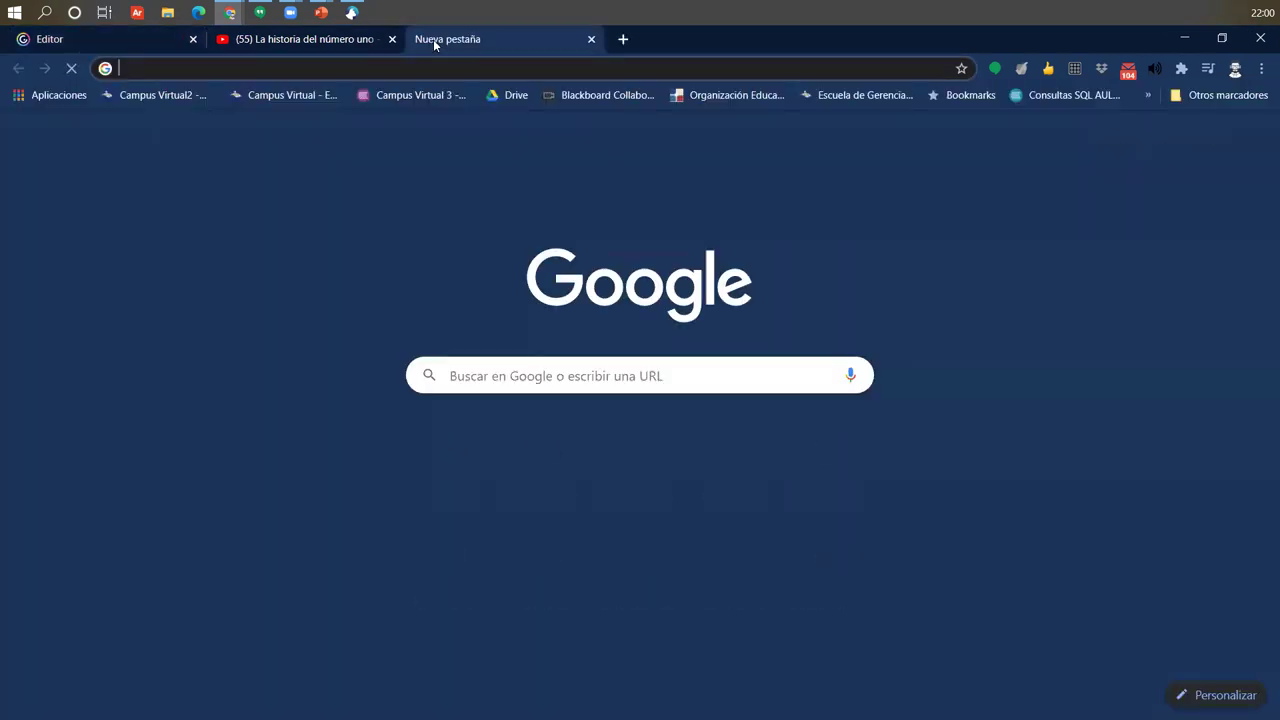
text(canva.com)
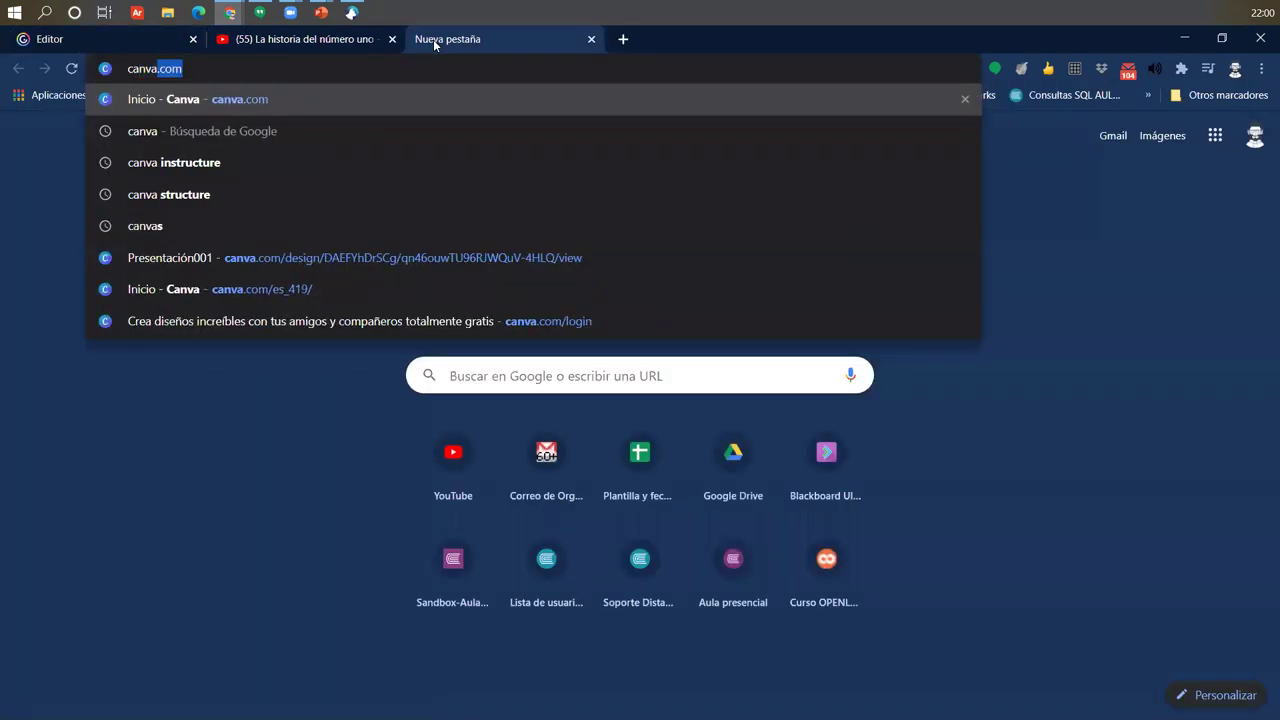
key(Return)
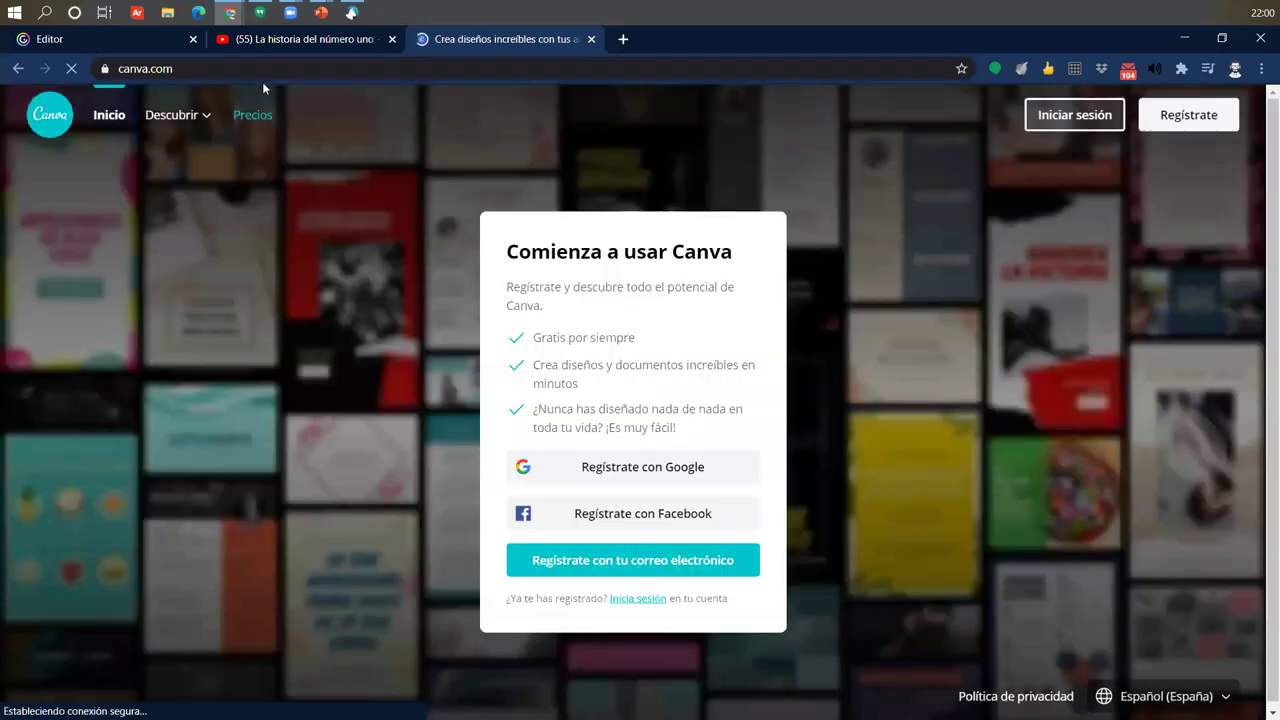
- Search Google for "genially" in the Canva tab and copy the link address of the official Genially site result
click(262, 77)
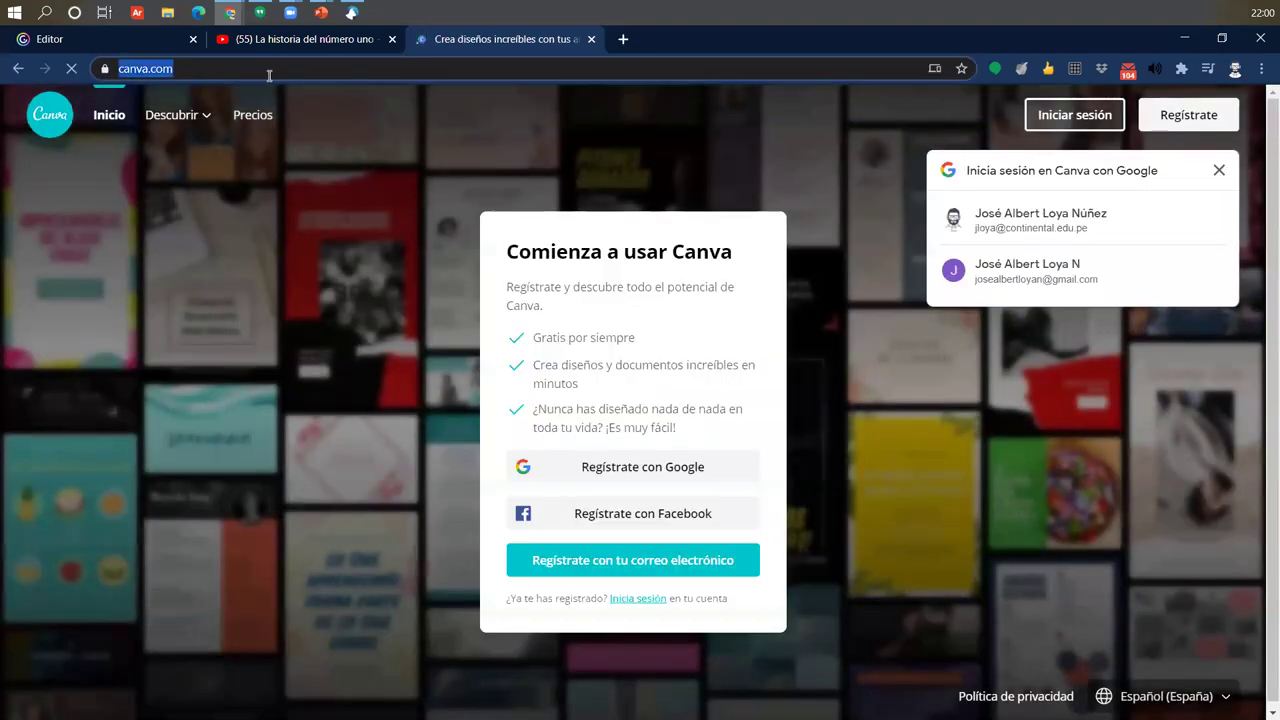
text(genial.ly)
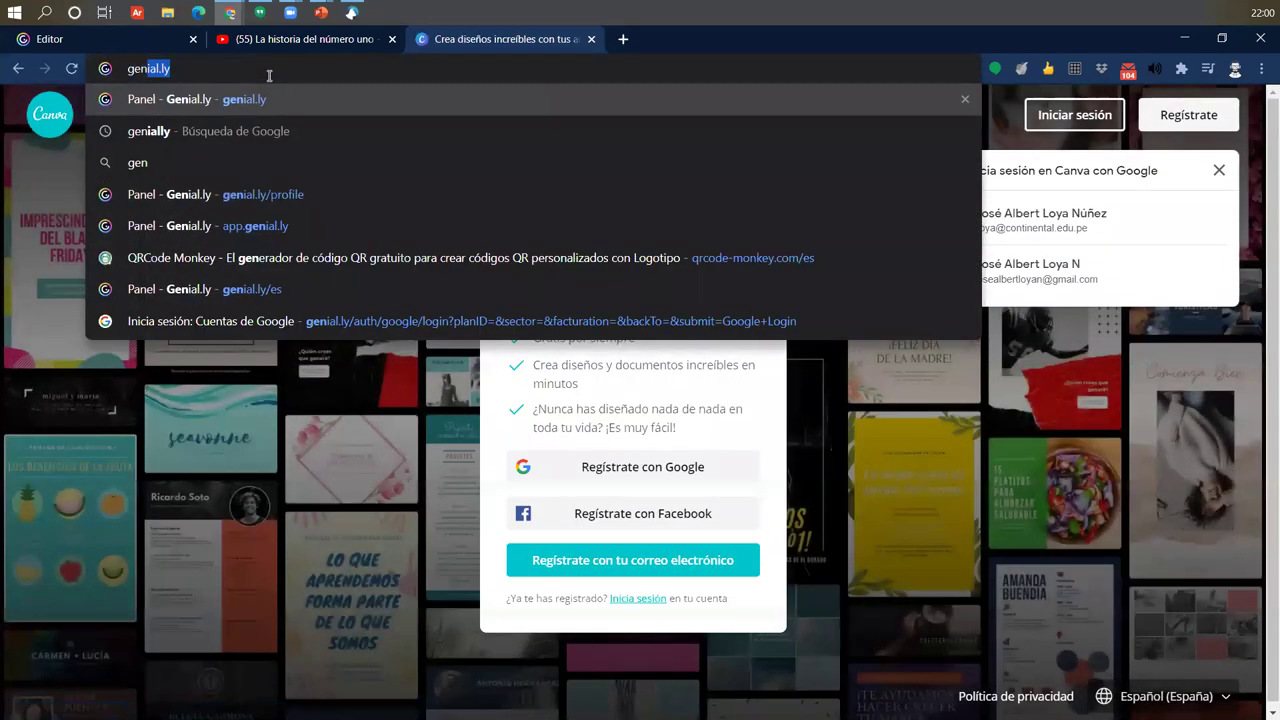
click(256, 129)
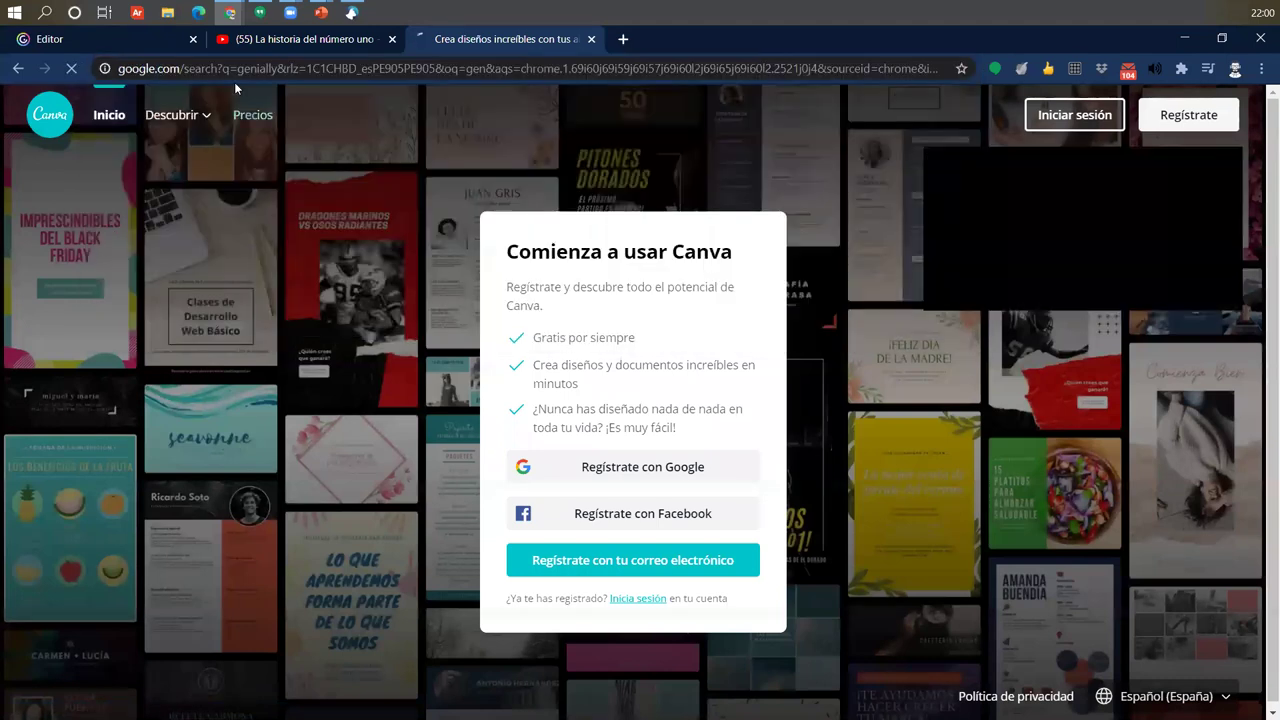
right_click(265, 258)
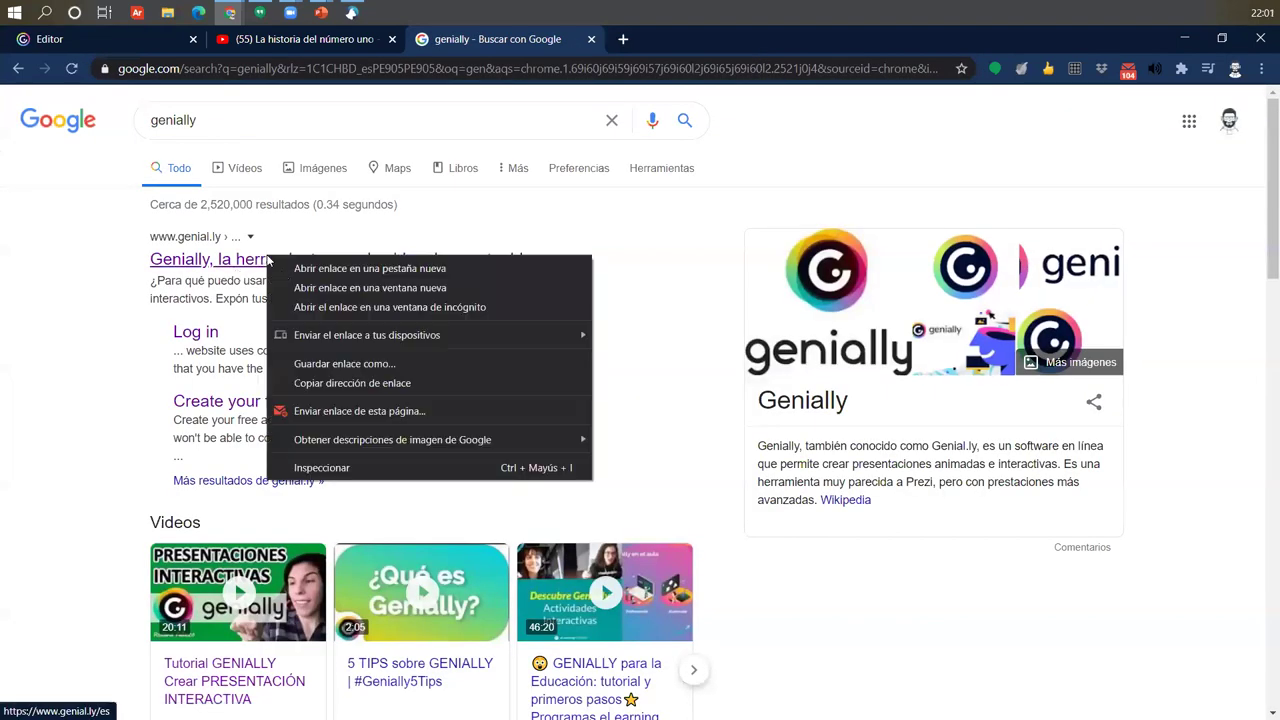
click(353, 381)
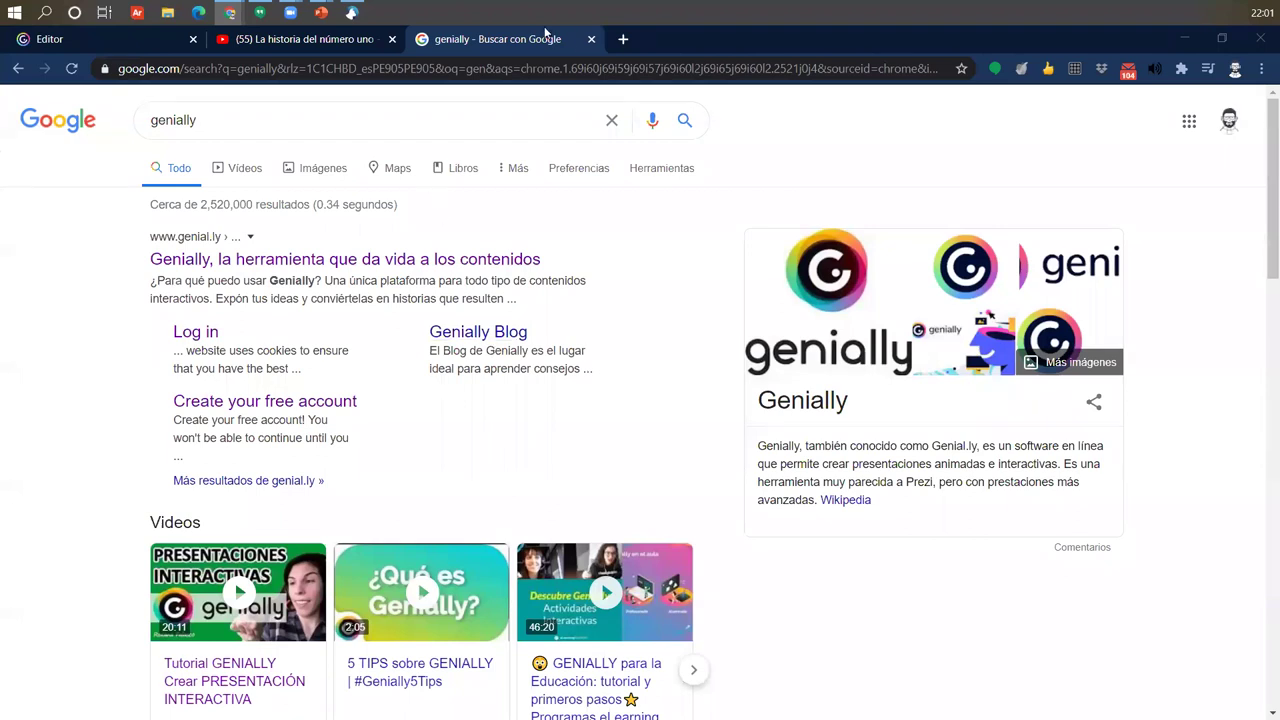
- Close the search tab, return to the Genially editor, and select the tablet-and-hands image with the text styles displayed
click(591, 39)
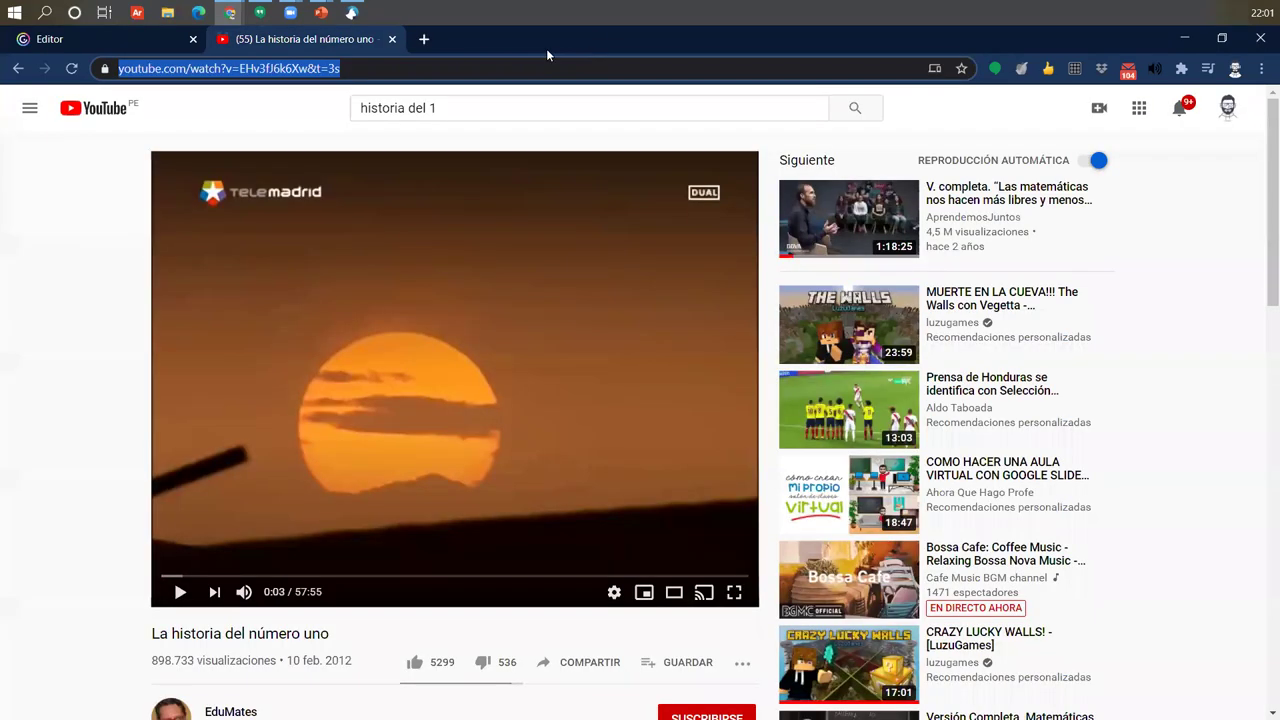
click(40, 39)
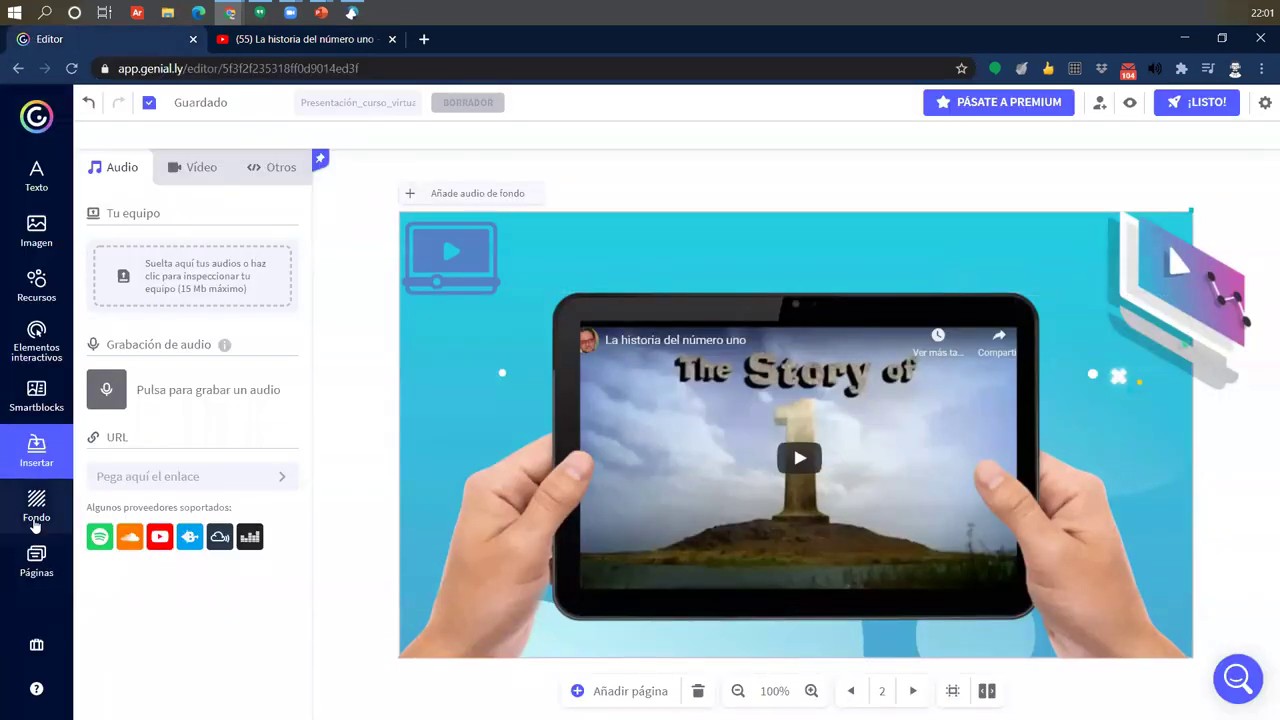
click(38, 175)
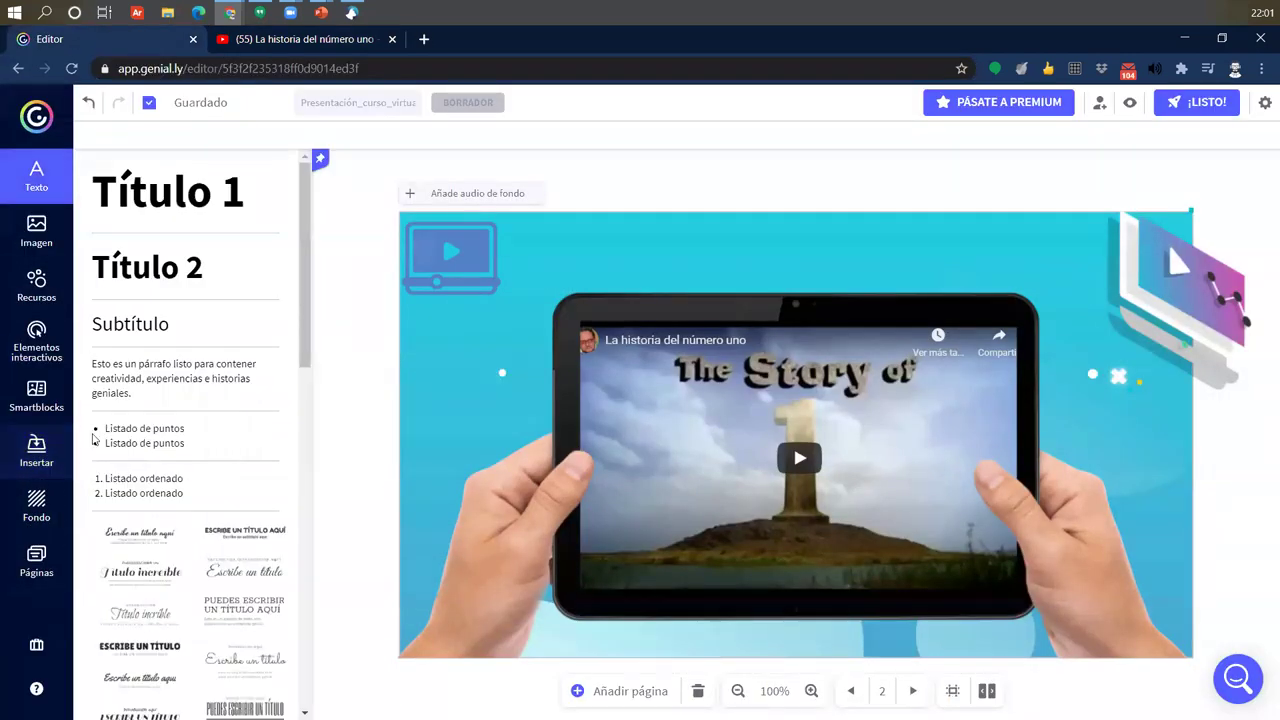
click(601, 399)
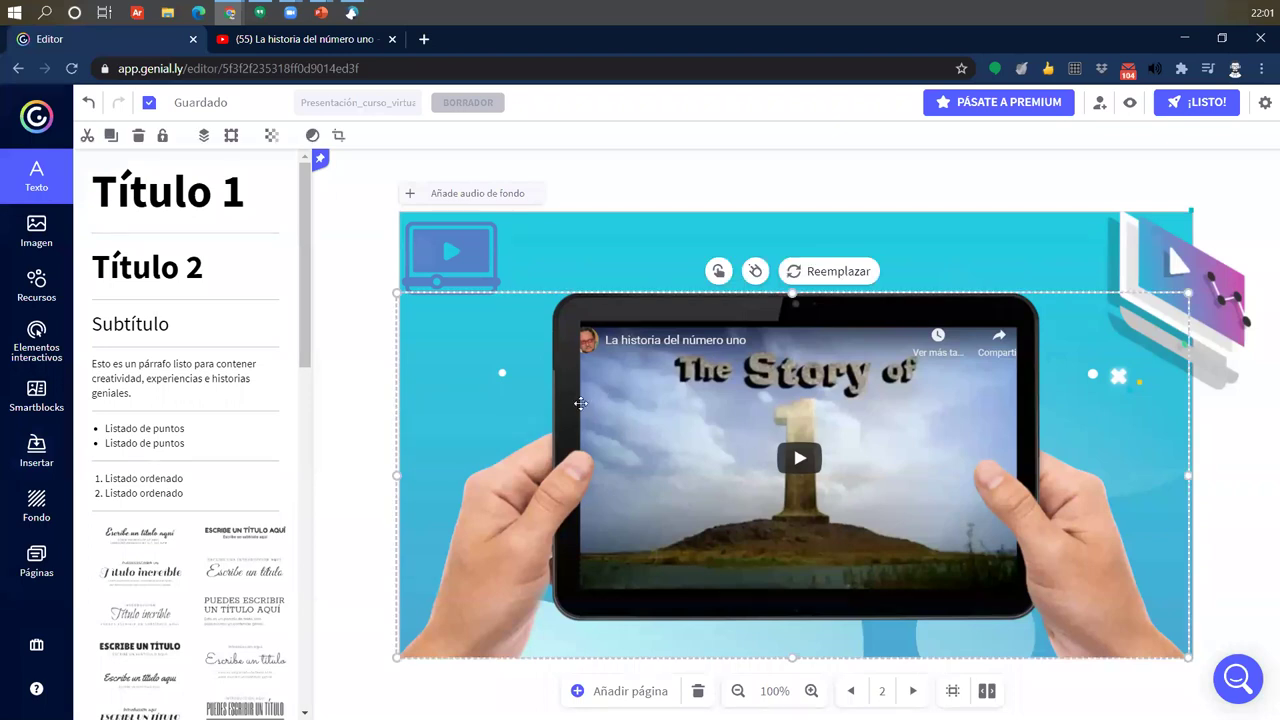
- Switch to YouTube, rewind the video "La historia del número uno" to its start, and select its web address
click(308, 47)
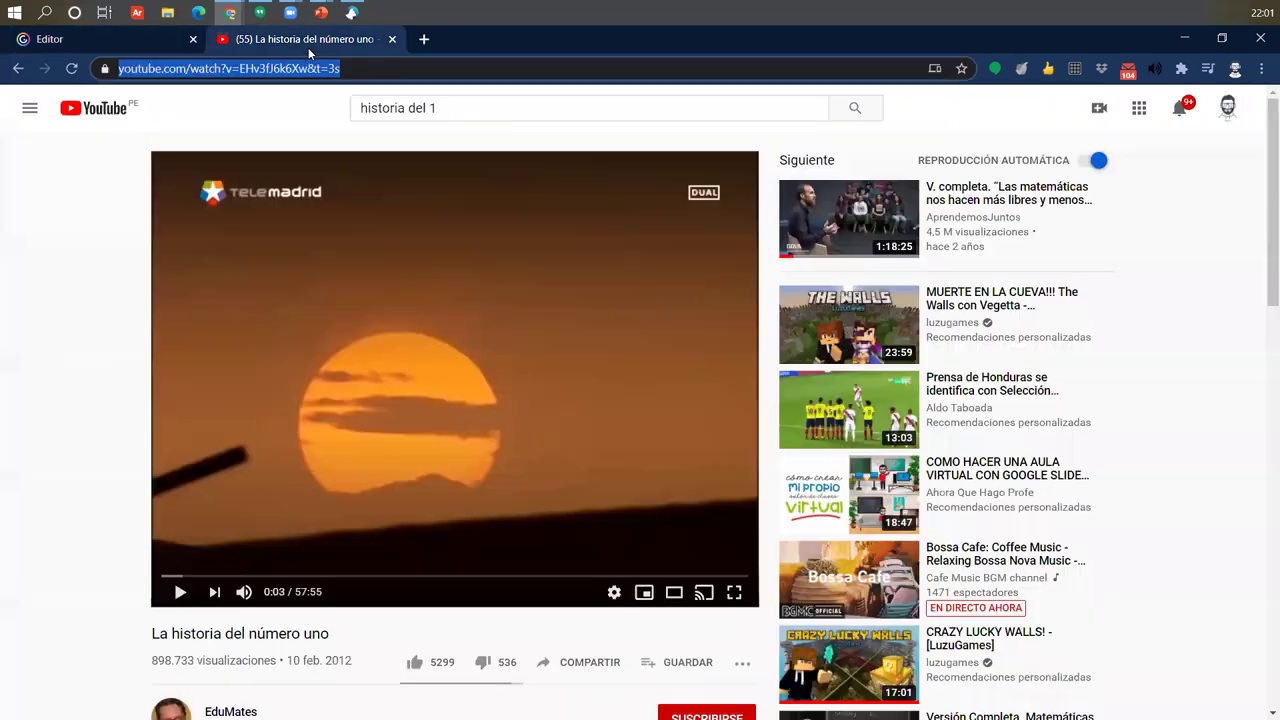
click(157, 577)
click(273, 424)
click(264, 293)
click(250, 68)
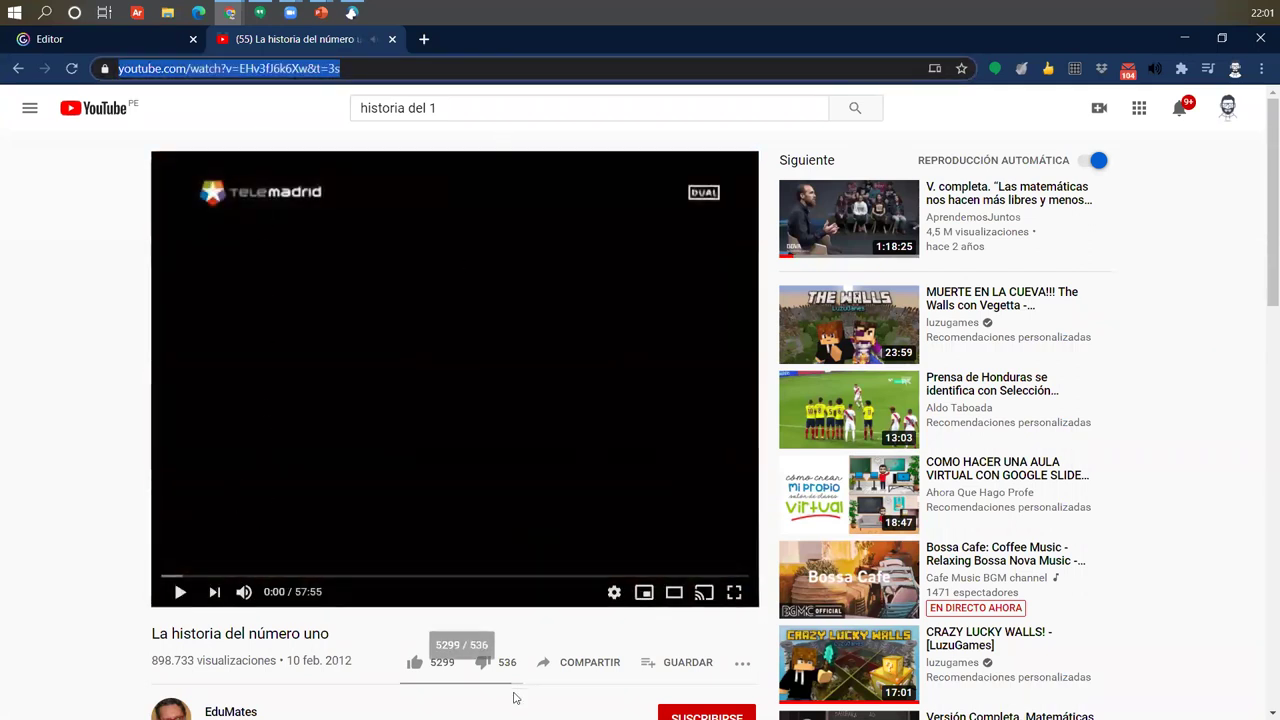
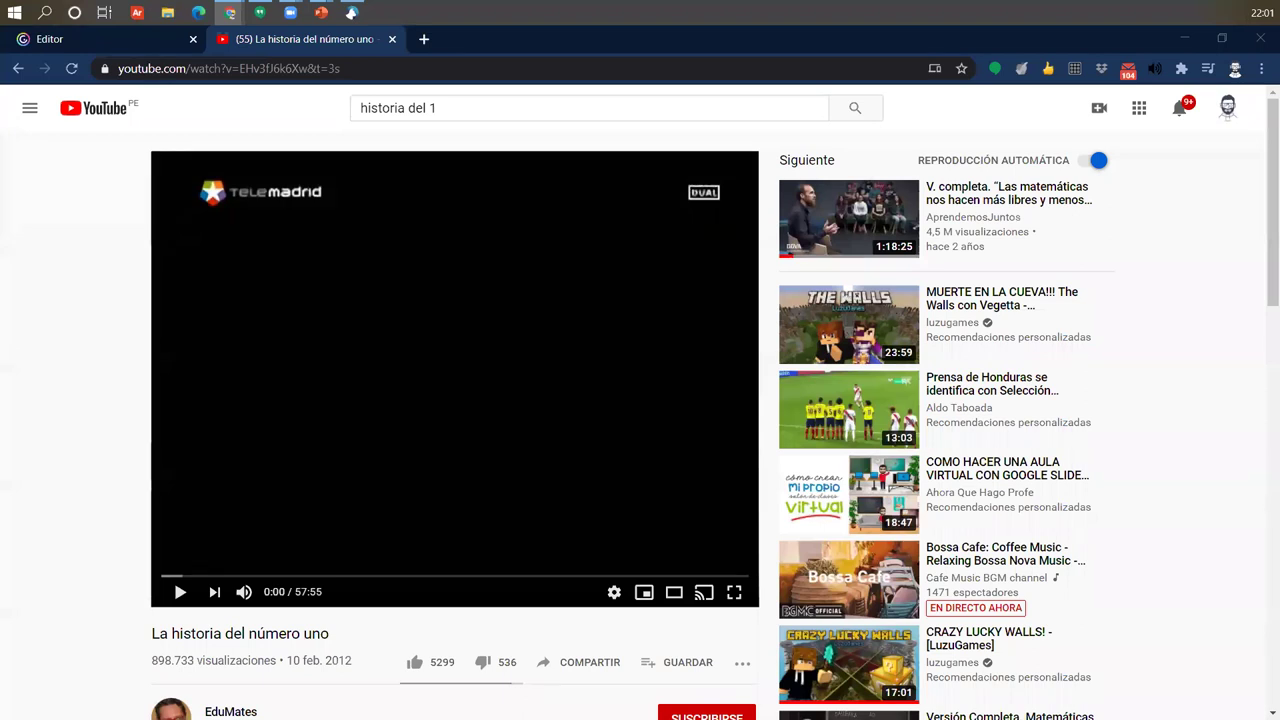
- Return to the Genially editor, look through the text styles, and open the template selection for adding a page
click(87, 49)
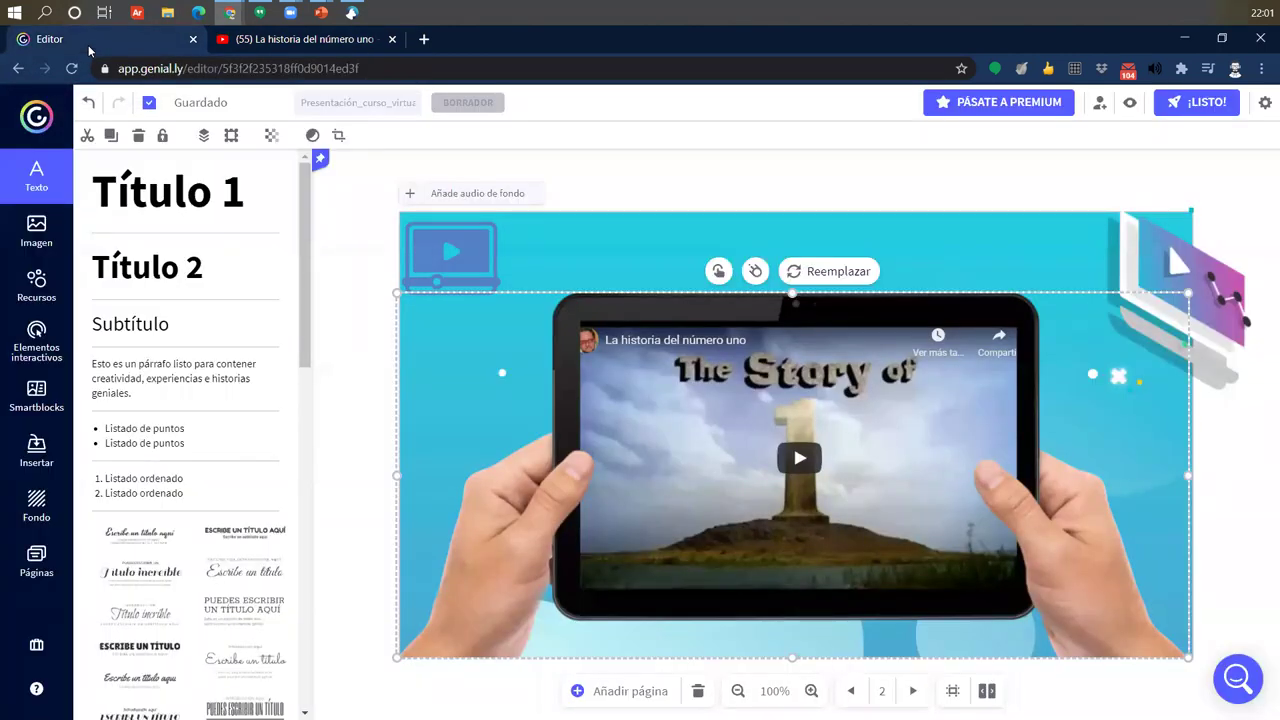
scroll(236, 516, down, 5)
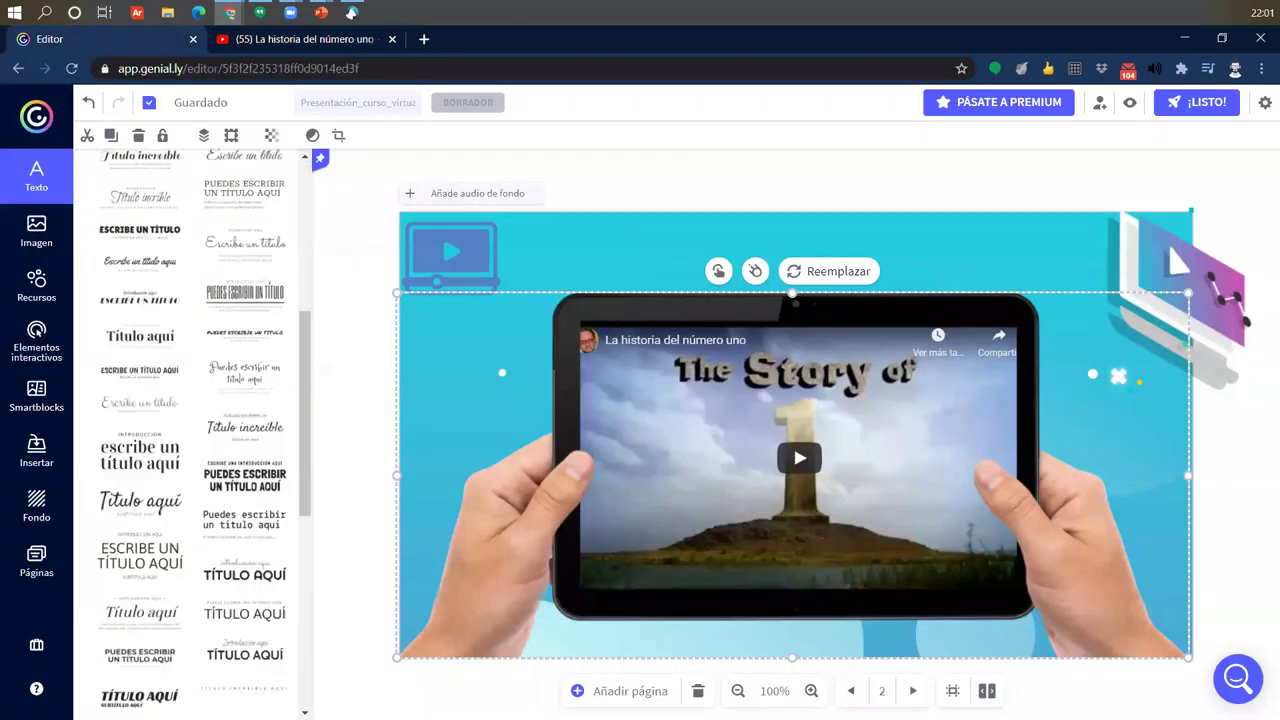
click(36, 560)
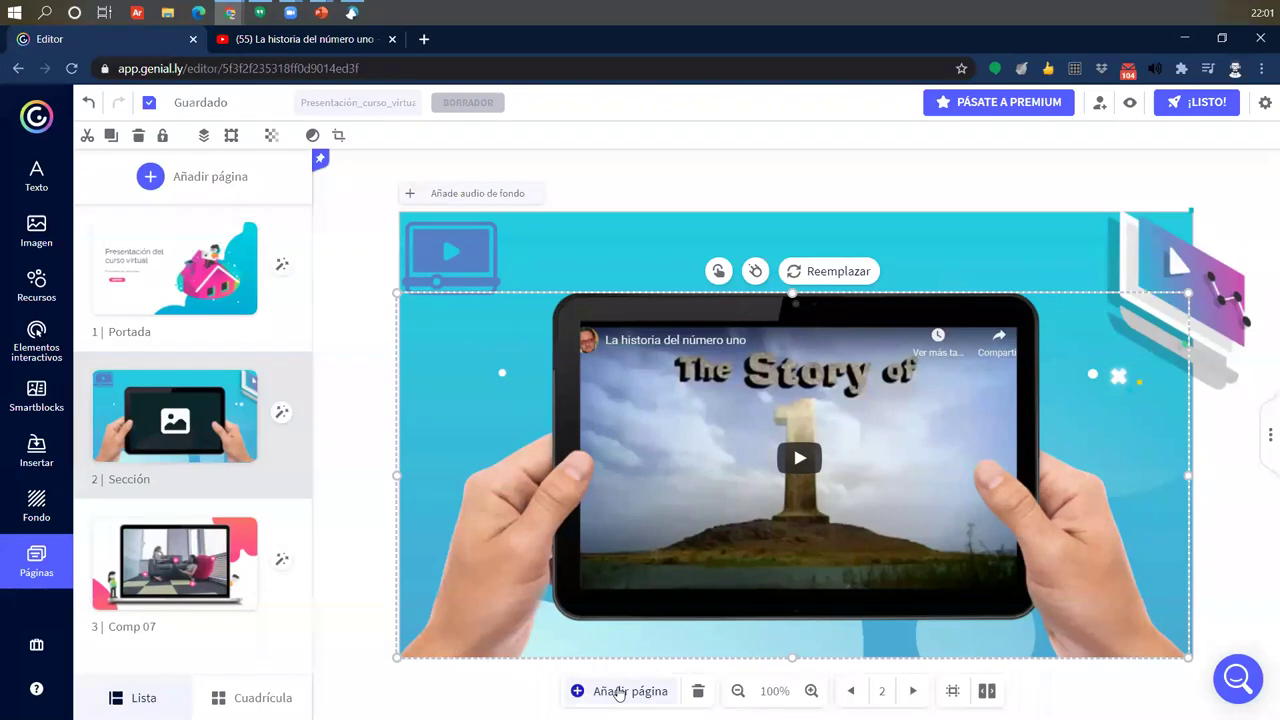
click(619, 692)
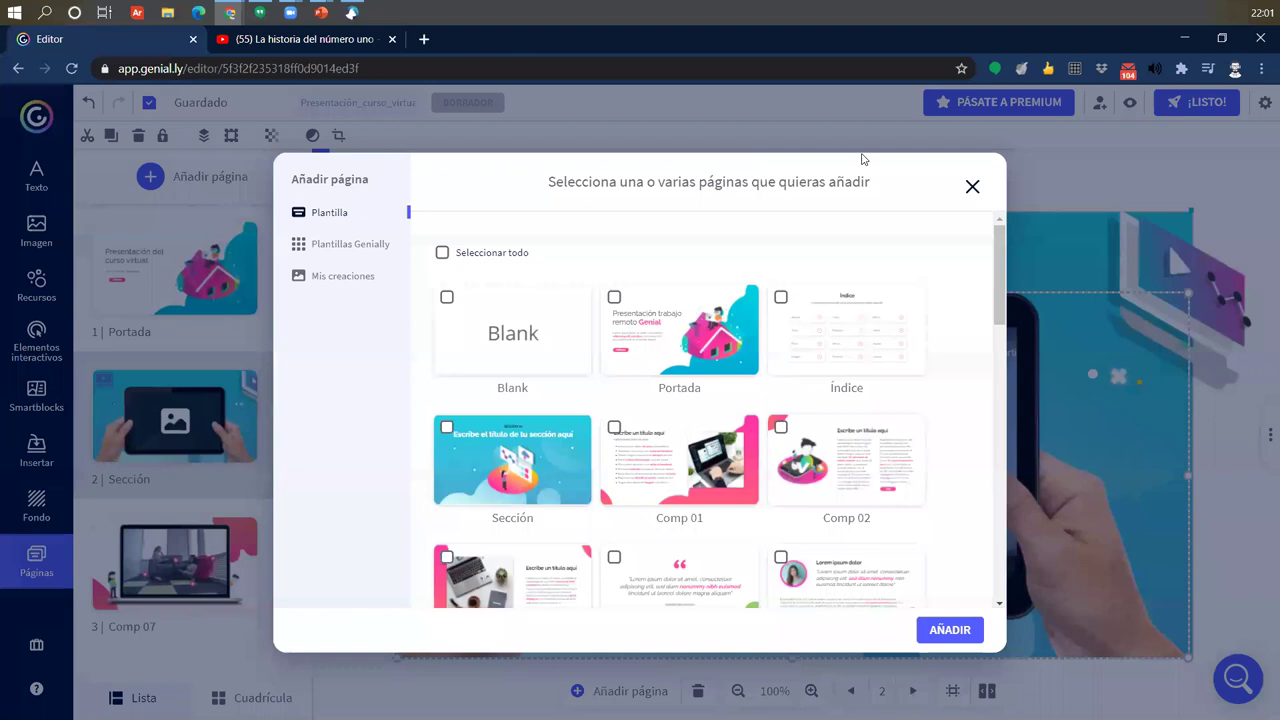
- Look through the page layouts of the current template that can be added to the presentation
scroll(822, 393, down, 10)
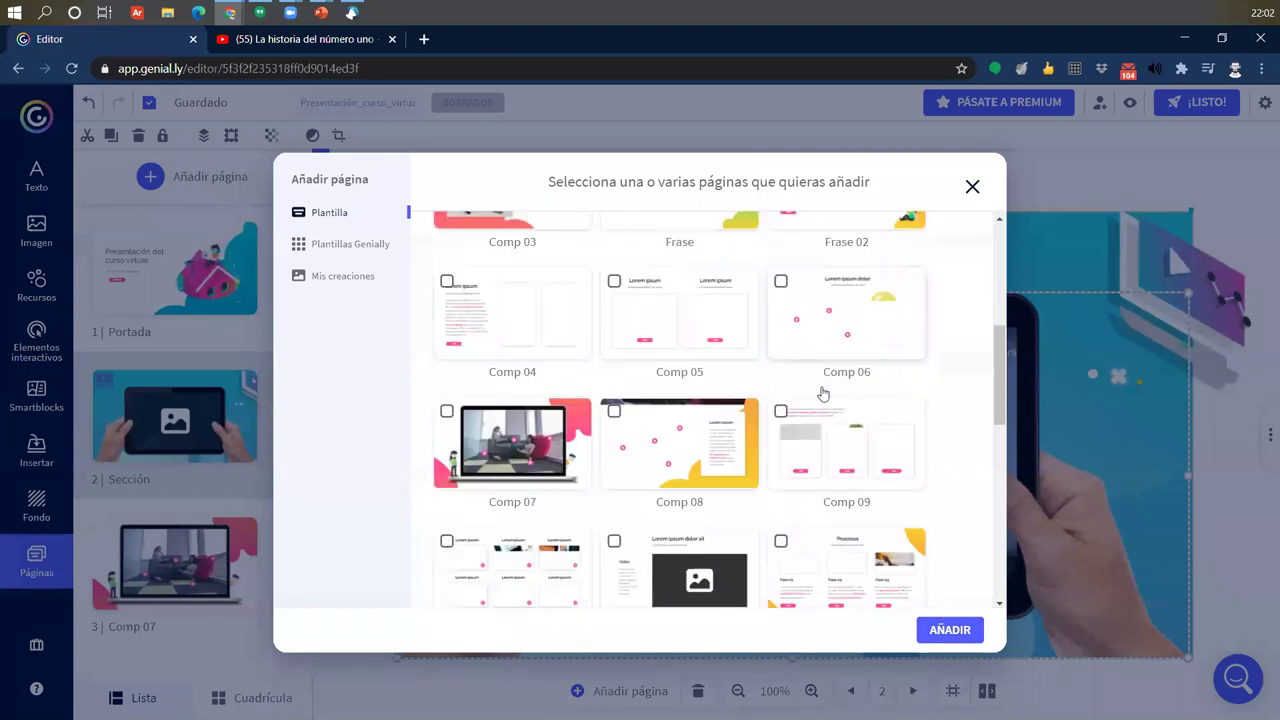
scroll(817, 470, up, 10)
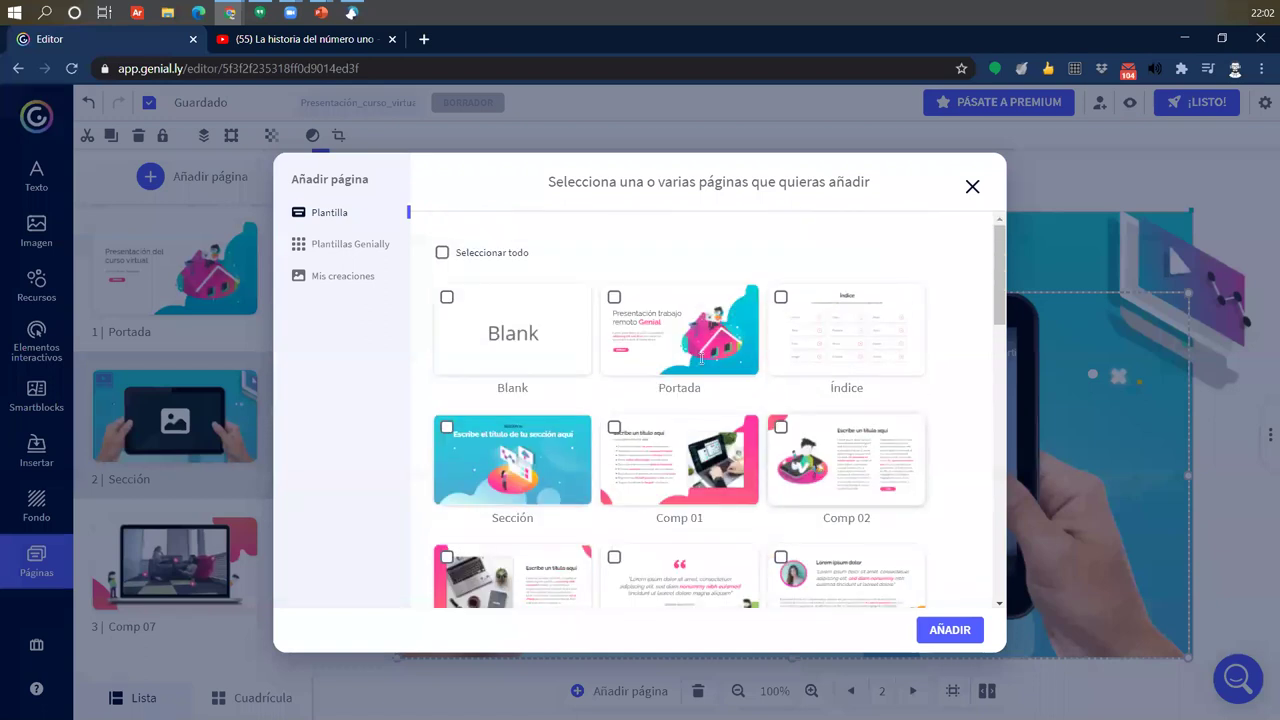
scroll(829, 414, down, 1)
scroll(829, 414, down, 5)
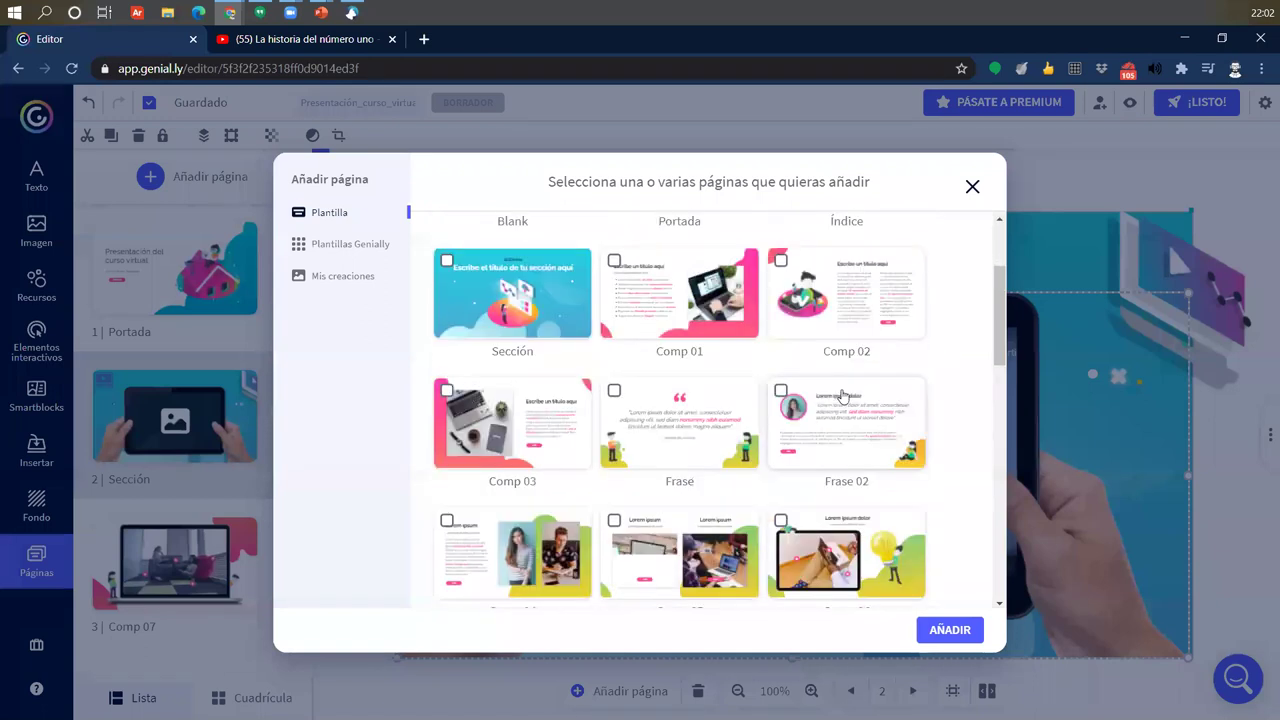
scroll(818, 364, down, 3)
scroll(817, 364, down, 3)
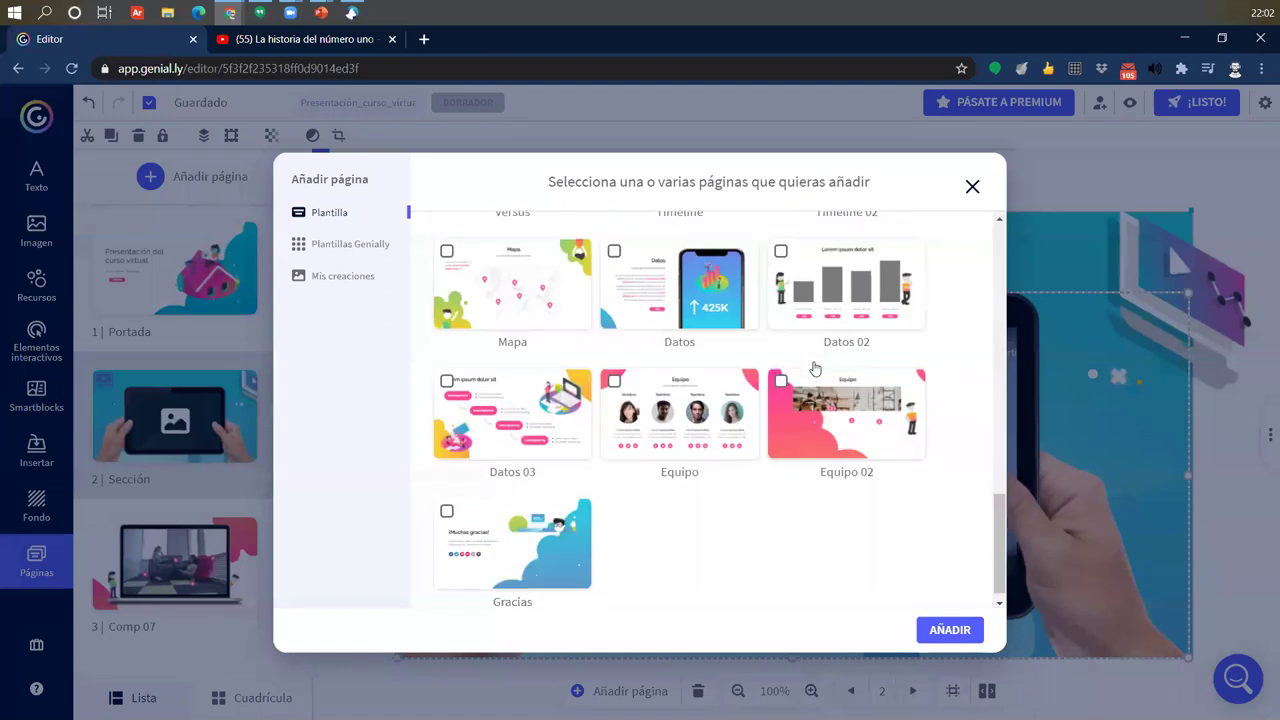
scroll(814, 366, up, 6)
scroll(815, 368, up, 5)
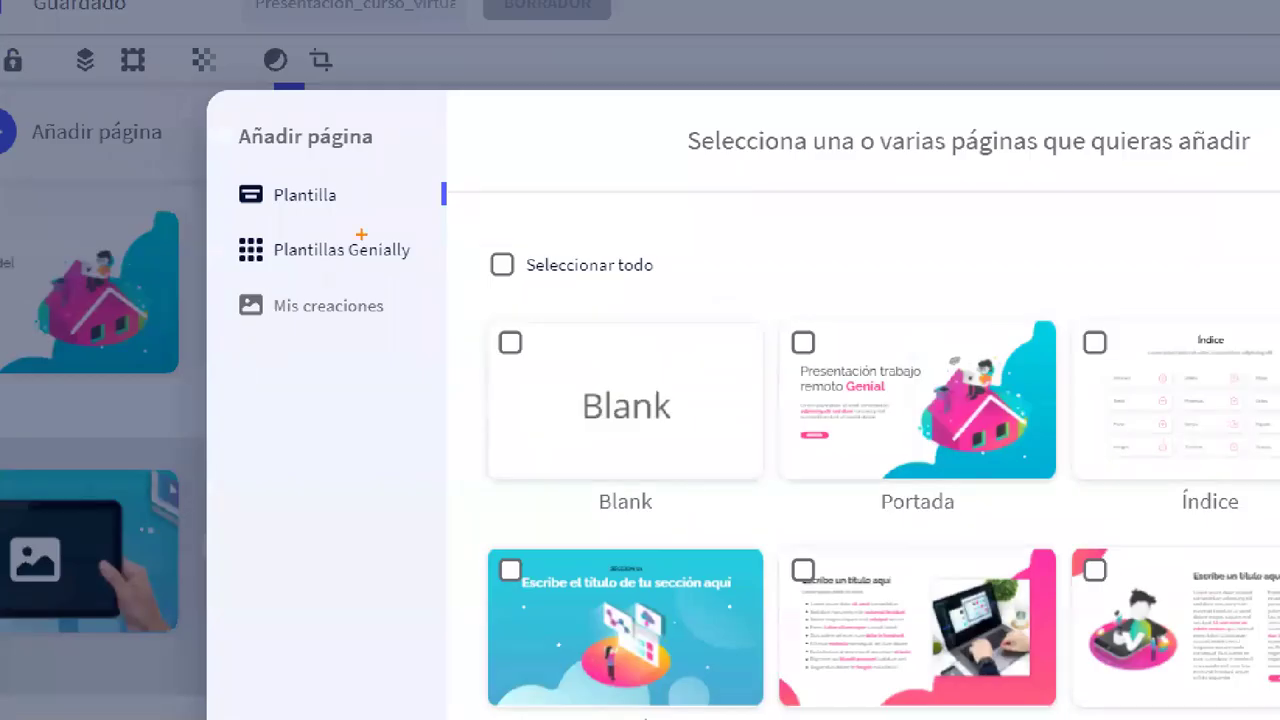
mouse_move(220, 210)
mouse_down()
mouse_move(441, 281)
mouse_move(560, 73)
mouse_up()
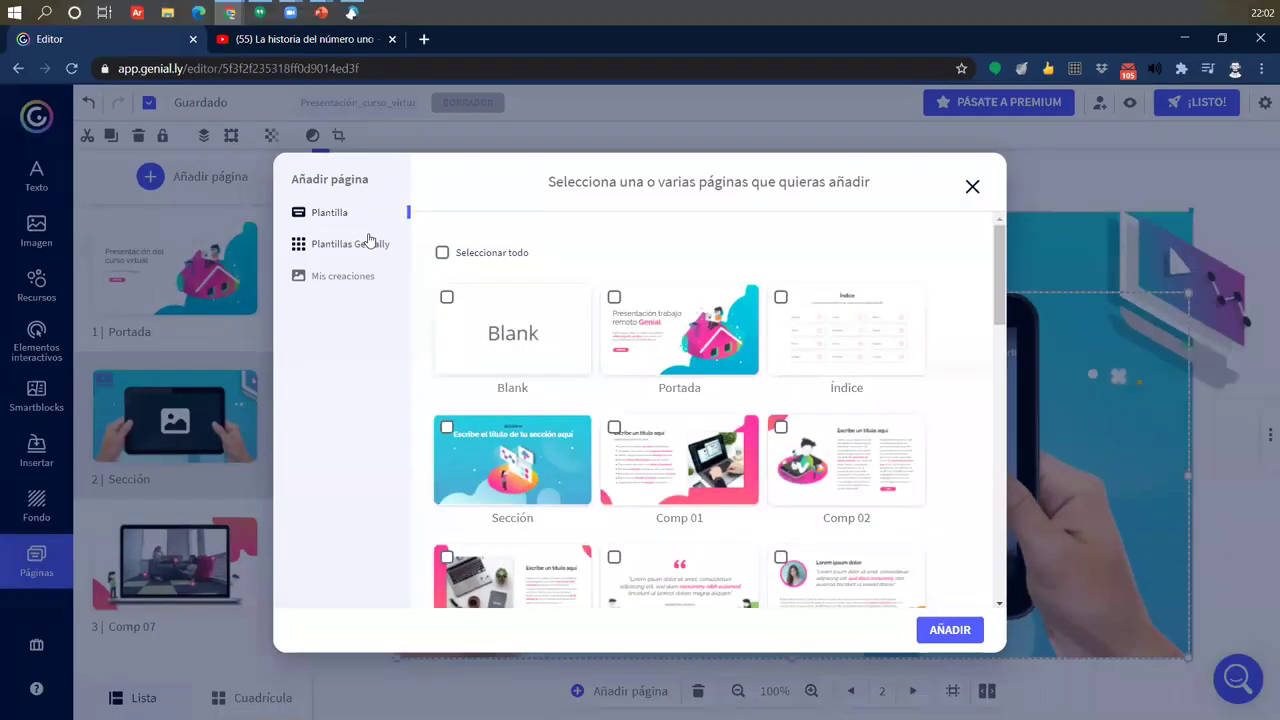
- Review the categories of Genially templates available for new pages, and close the page selection
click(379, 238)
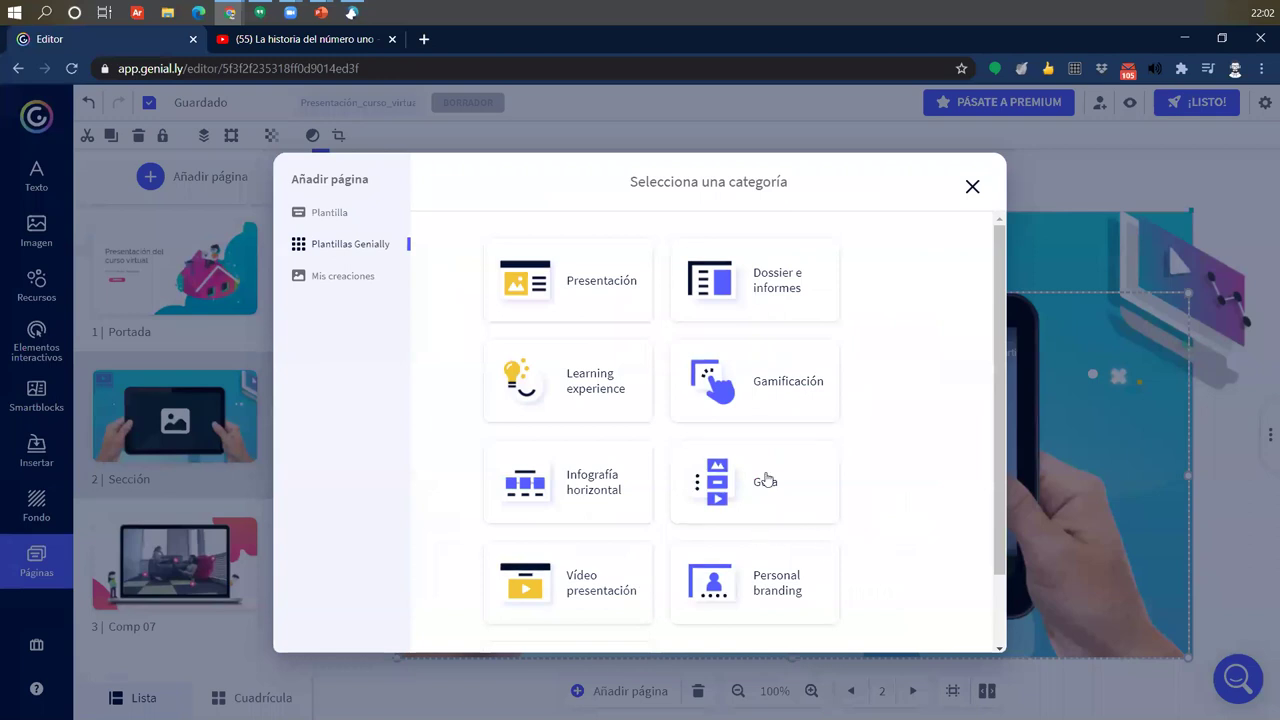
scroll(586, 394, down, 3)
scroll(931, 254, up, 3)
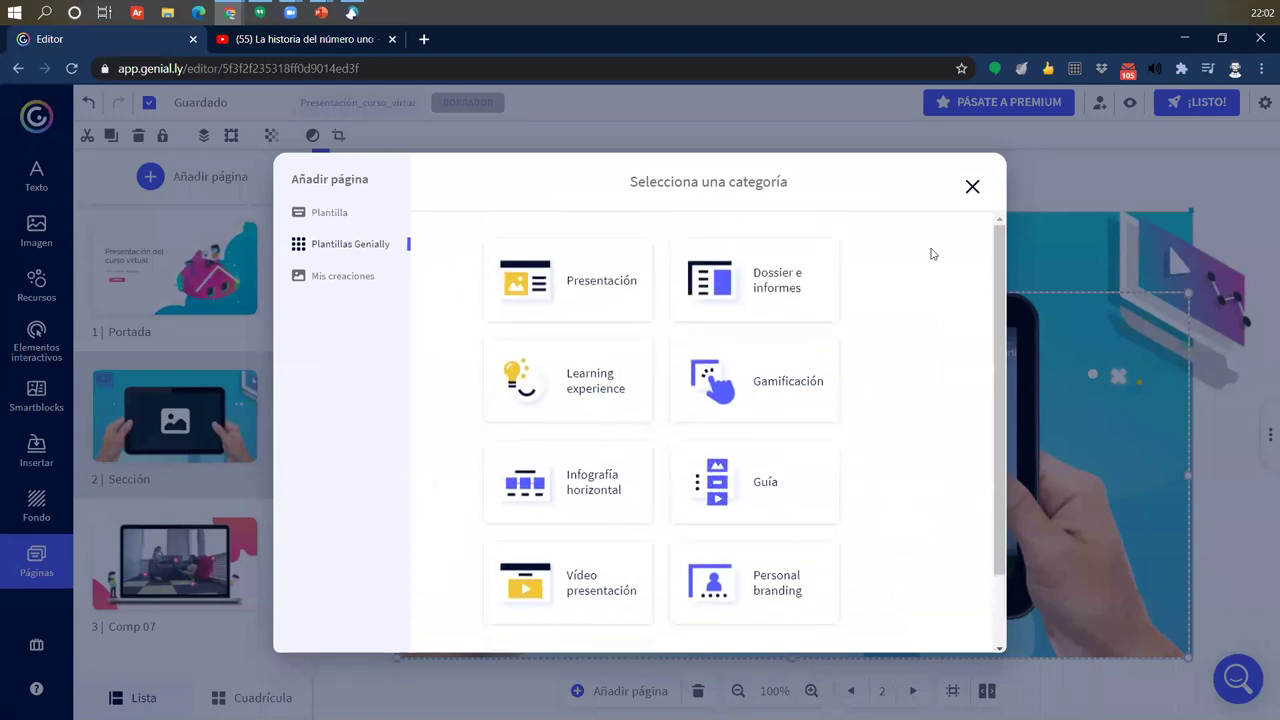
click(972, 186)
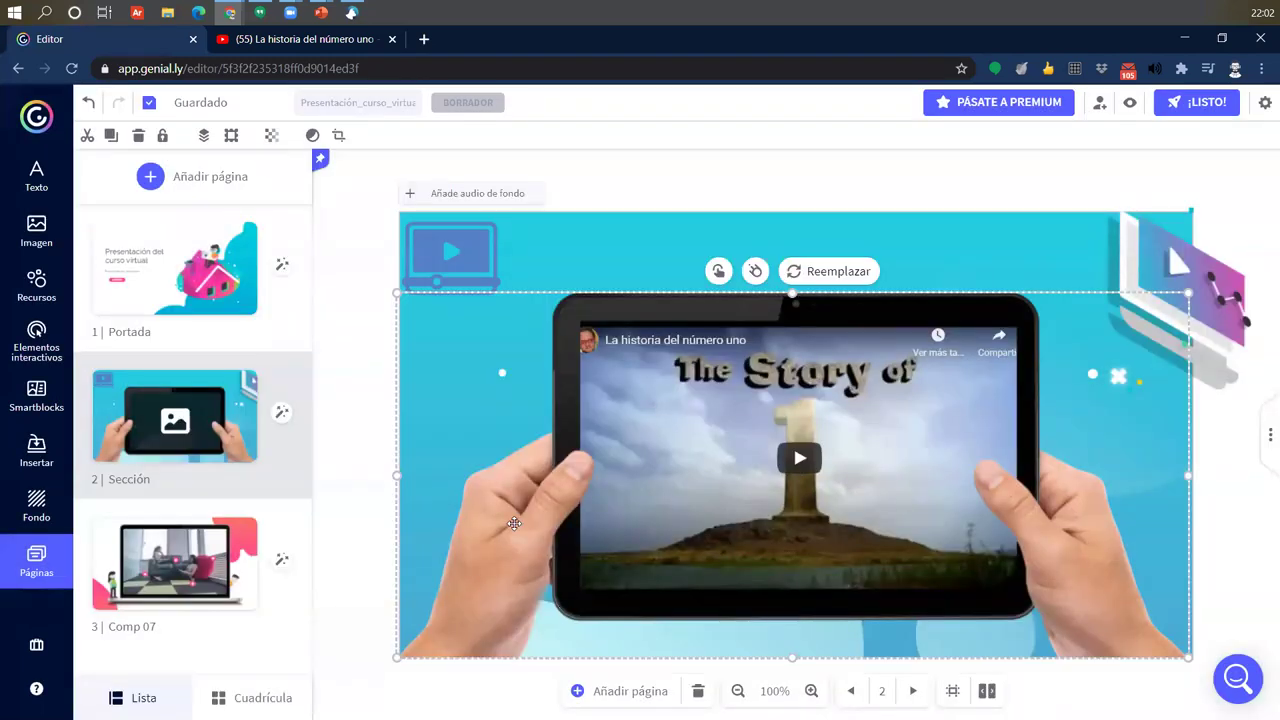
- Add a Blank page from the current template after page 2
click(577, 690)
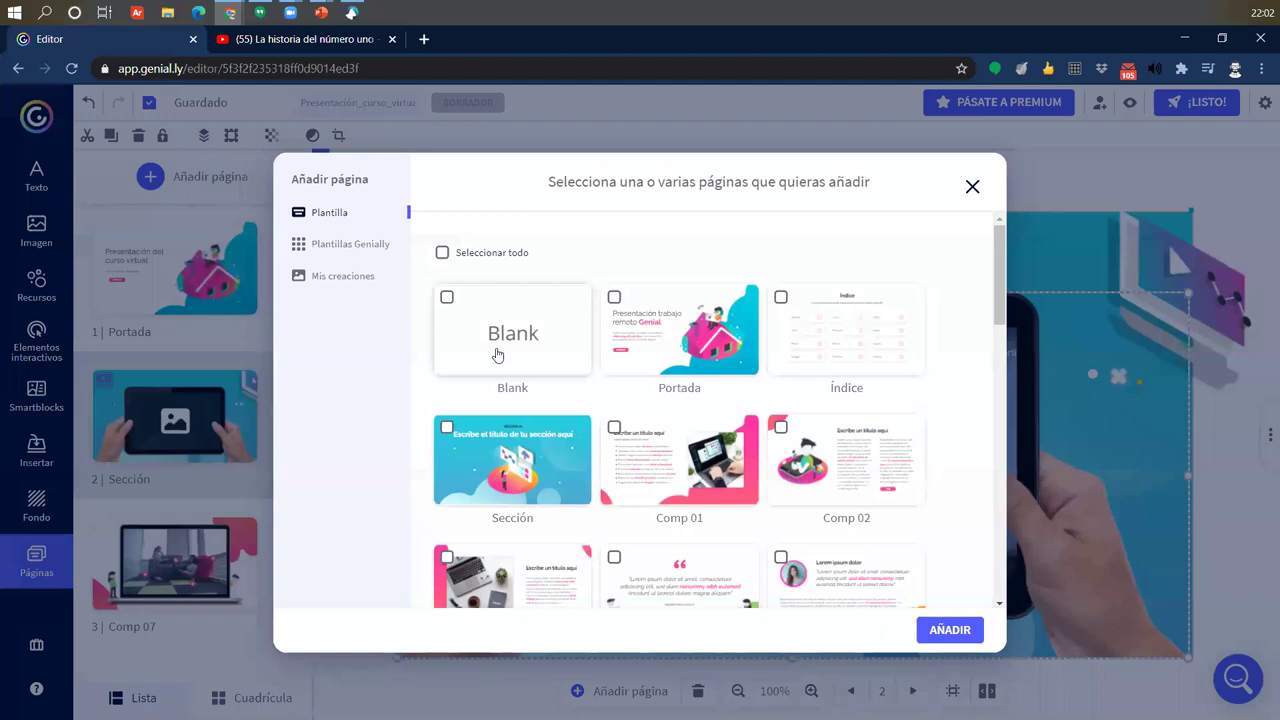
click(497, 355)
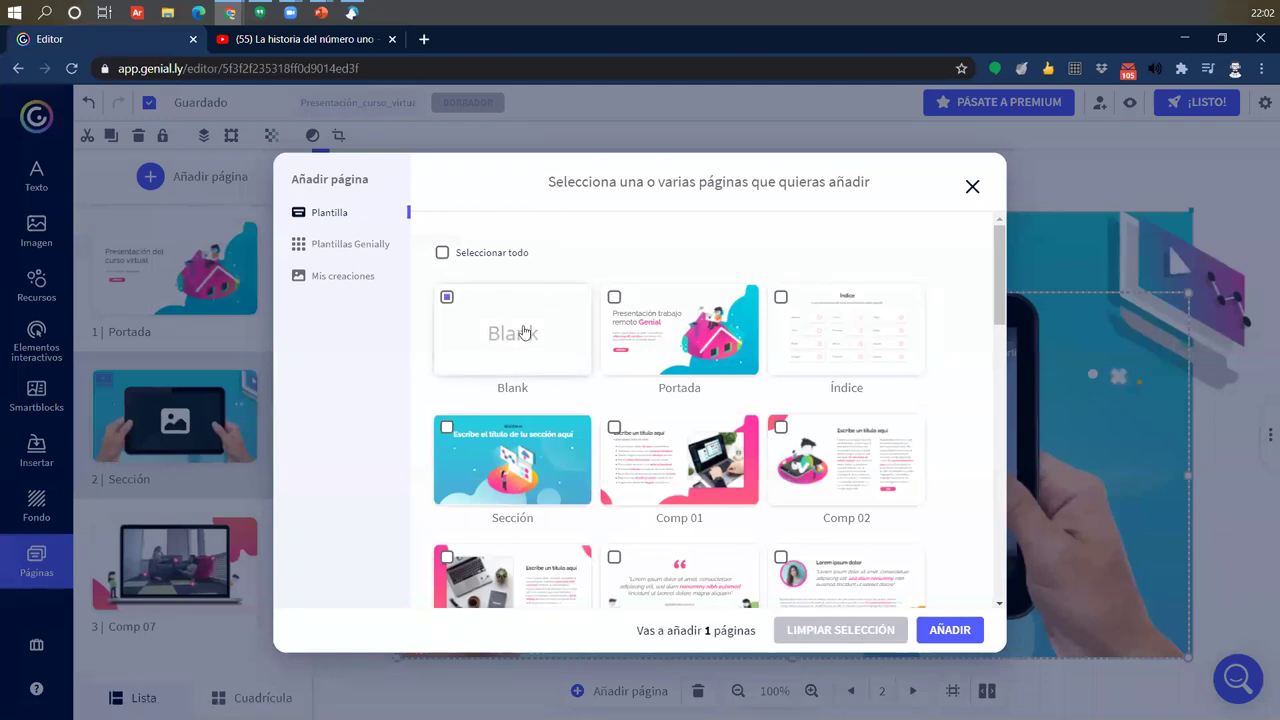
click(949, 630)
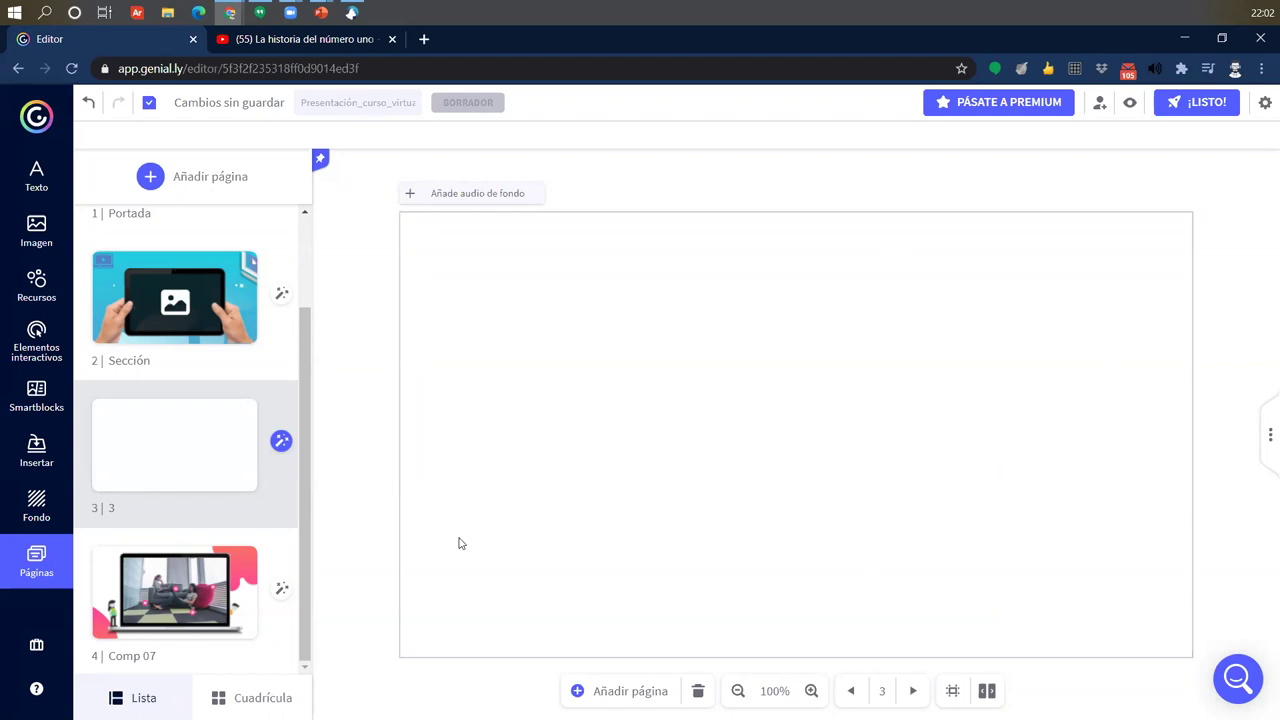
- Start adding another page and browse the quiz templates in the Gamificación category of the Genially templates
click(616, 697)
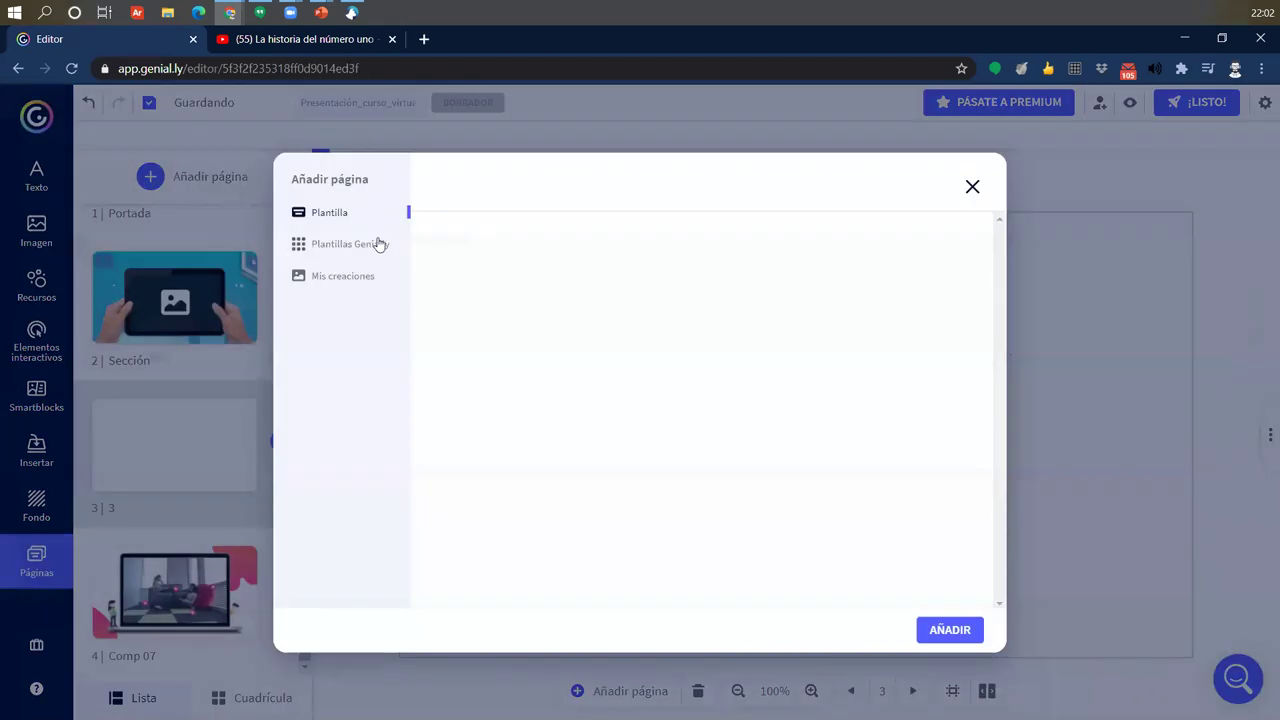
click(334, 247)
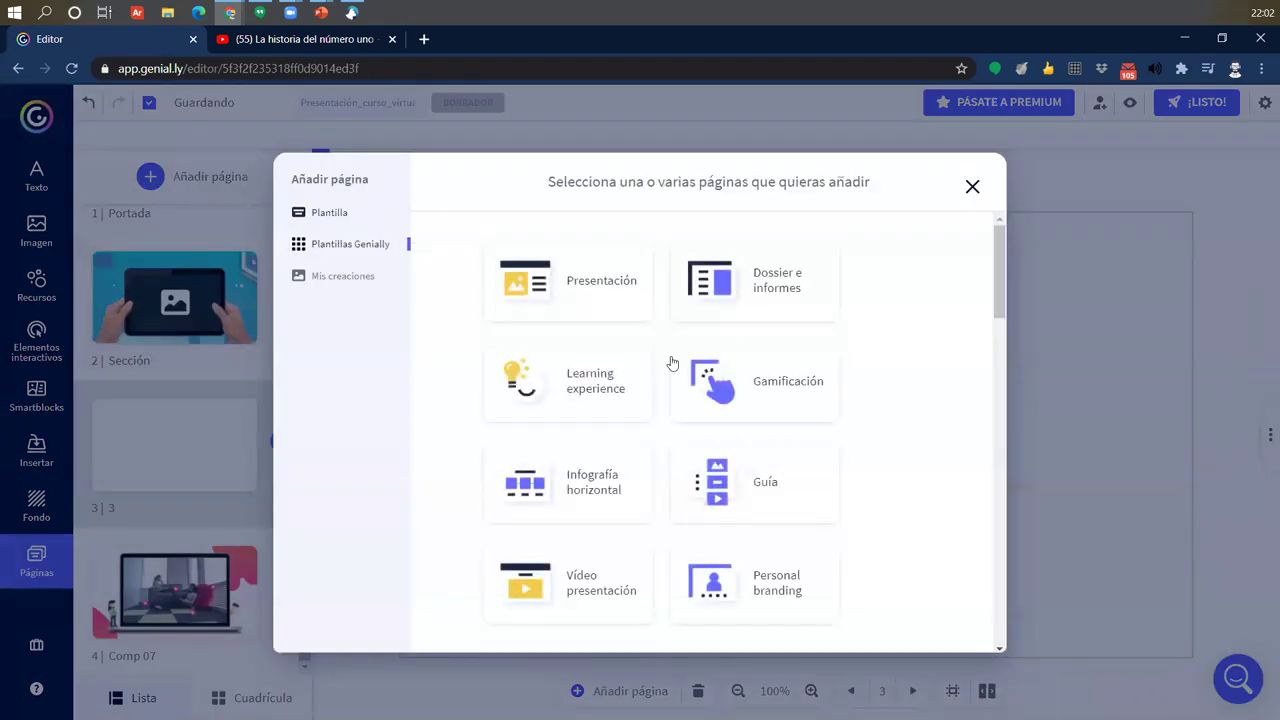
click(780, 384)
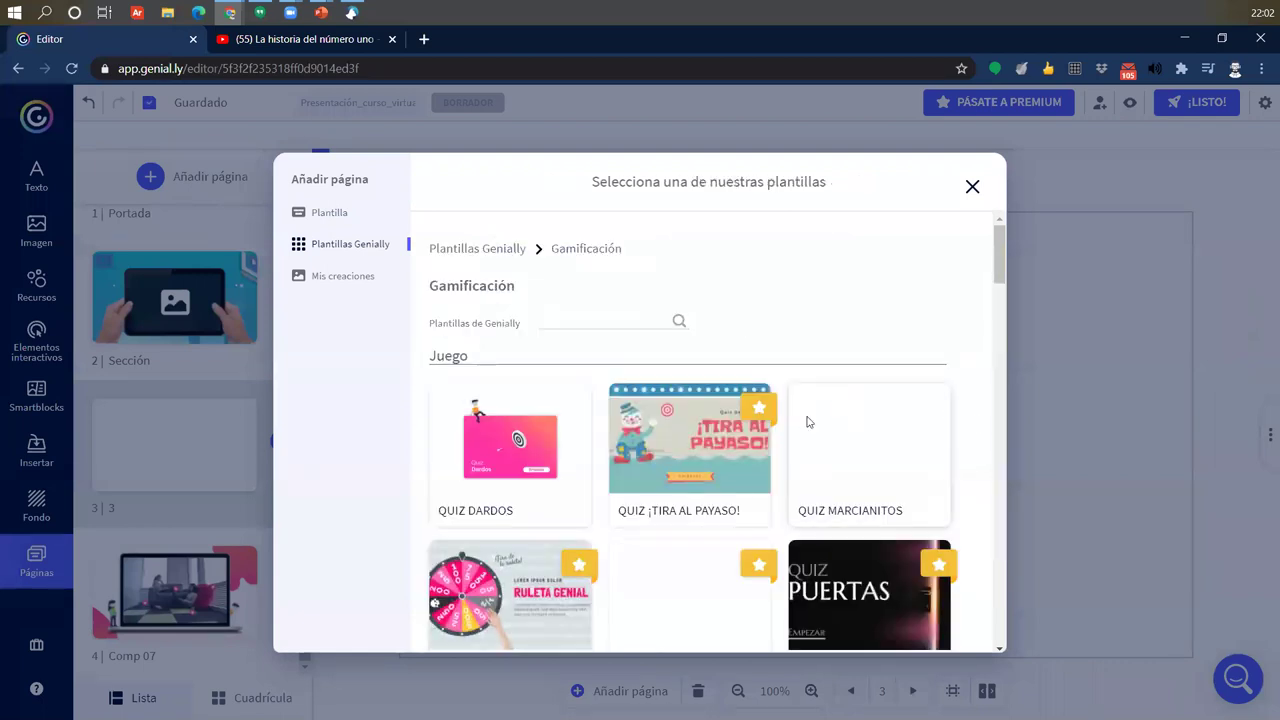
scroll(726, 451, down, 1)
scroll(726, 451, down, 3)
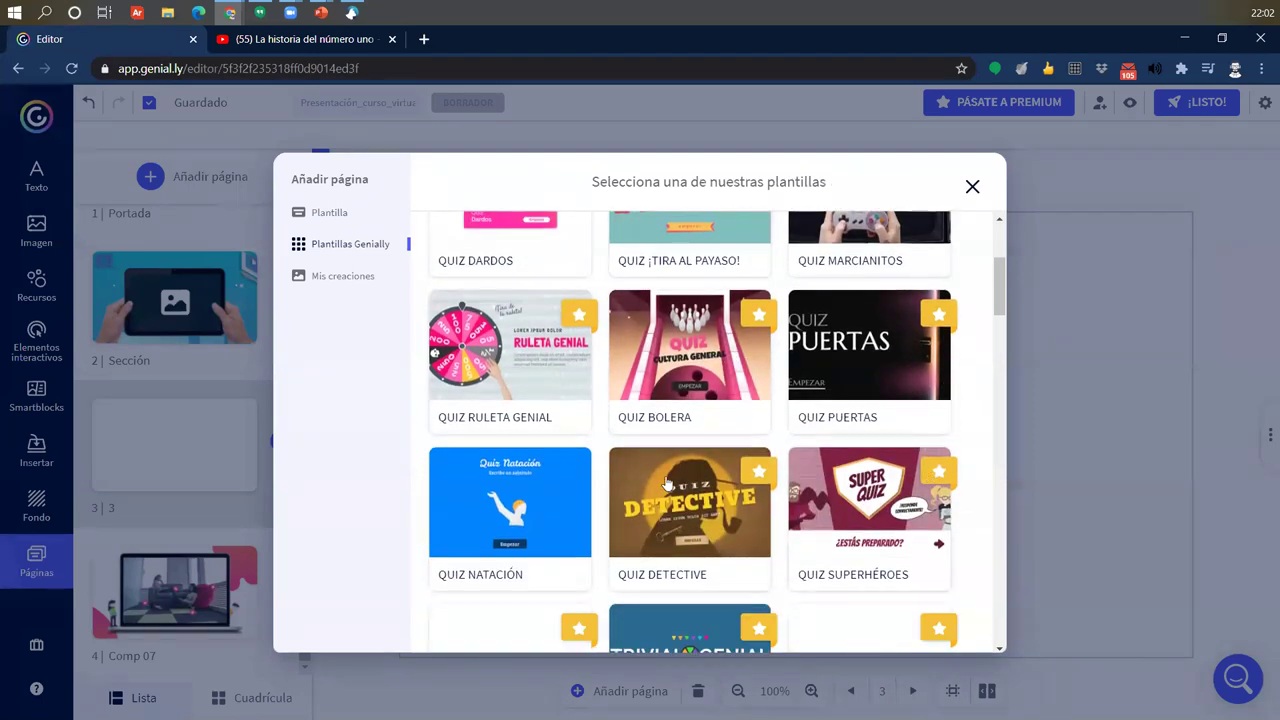
scroll(668, 484, down, 3)
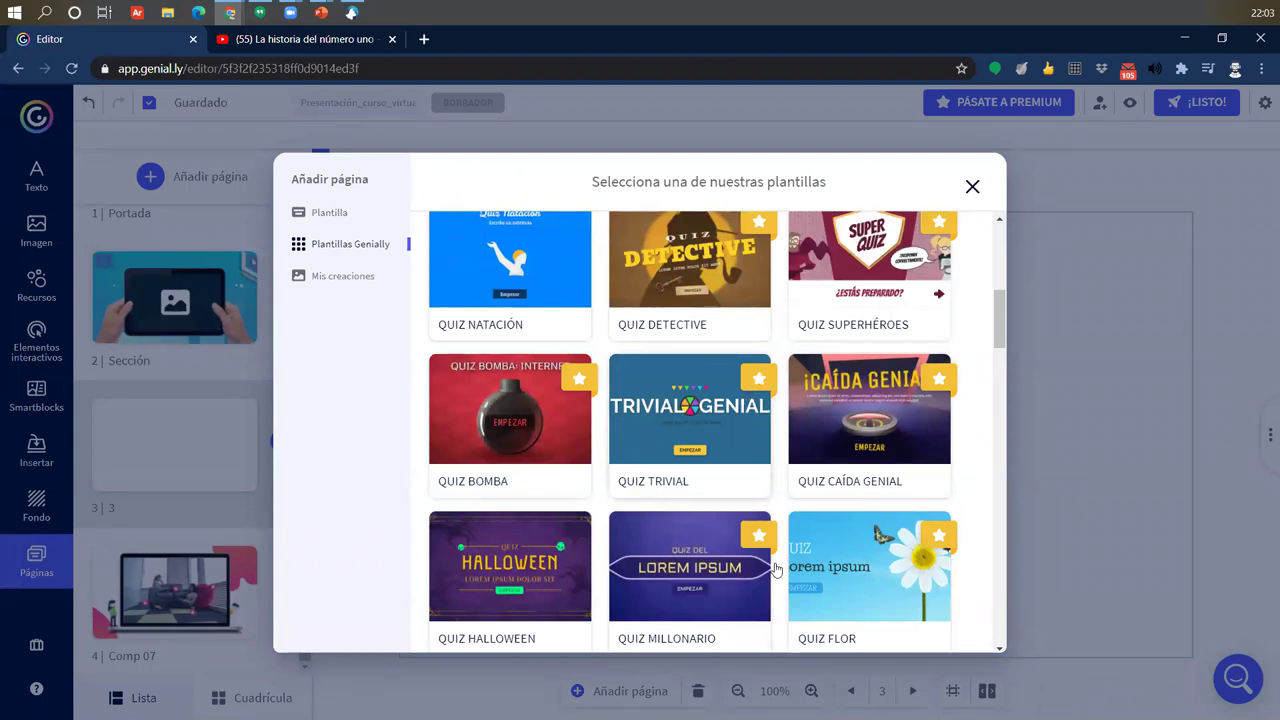
scroll(480, 515, up, 3)
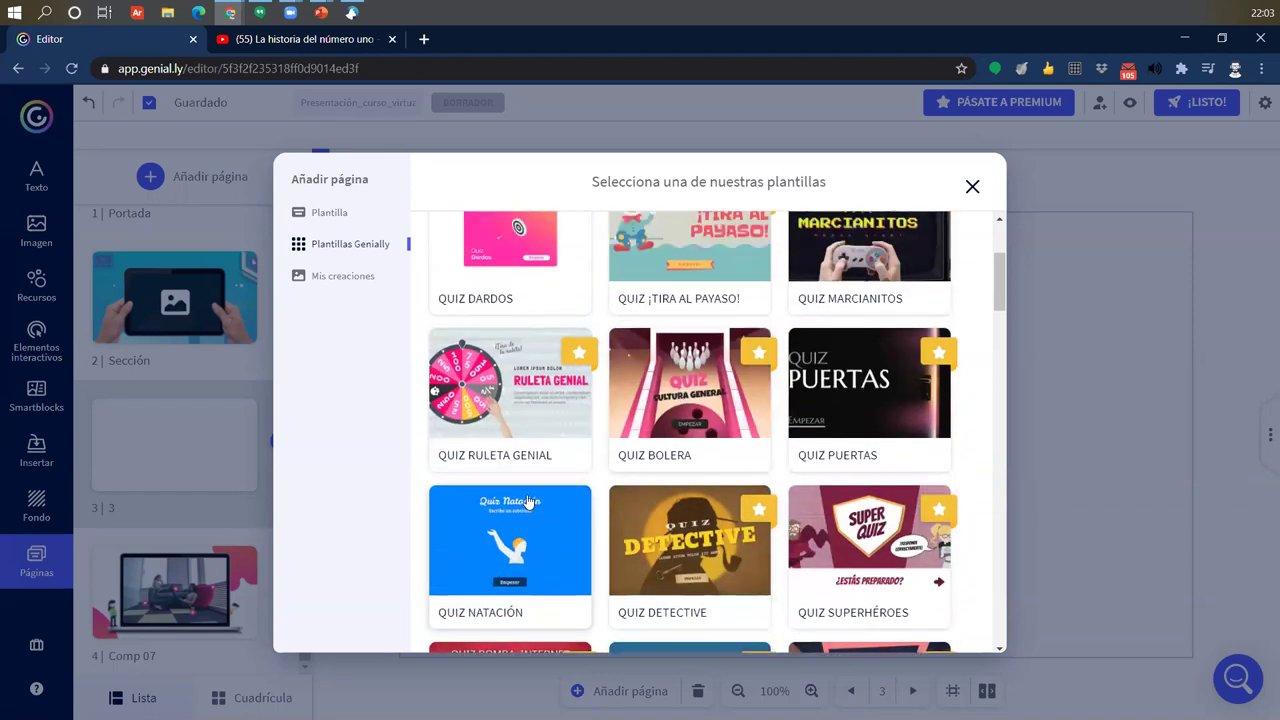
scroll(527, 502, up, 2)
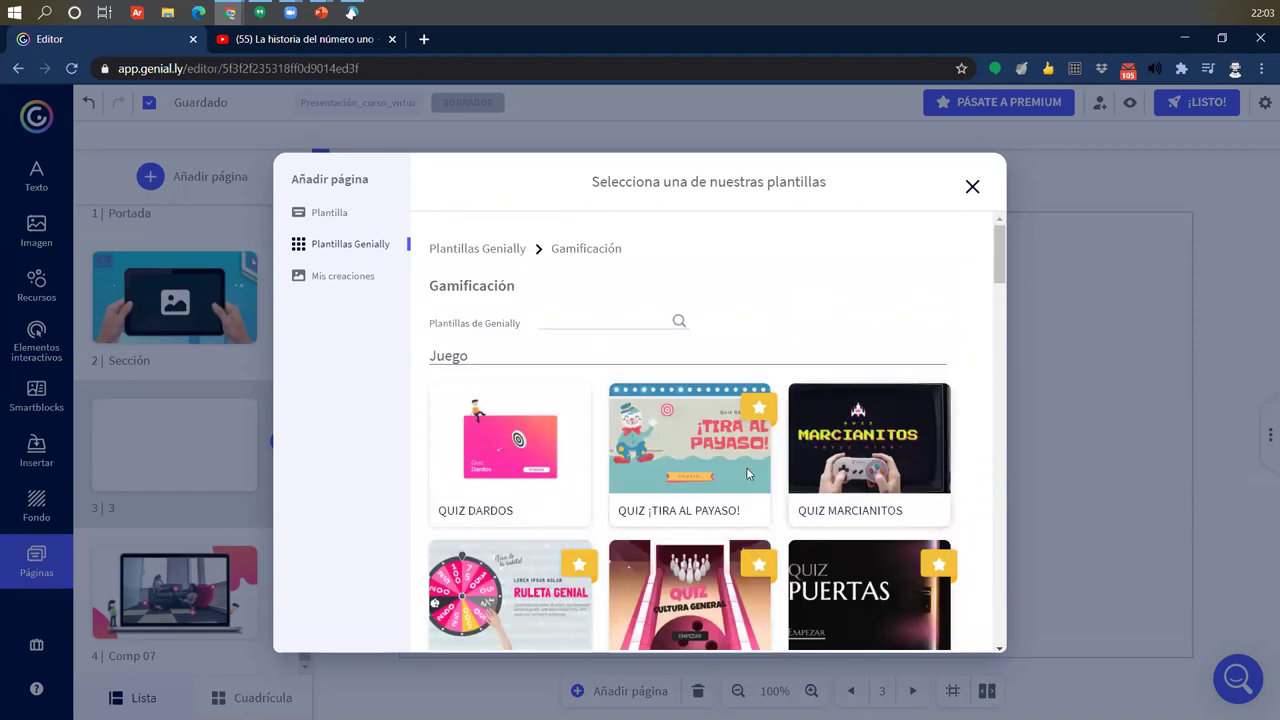
- Add the Pregunta 02 page from the QUIZ MARCIANITOS template together with its base background
click(862, 429)
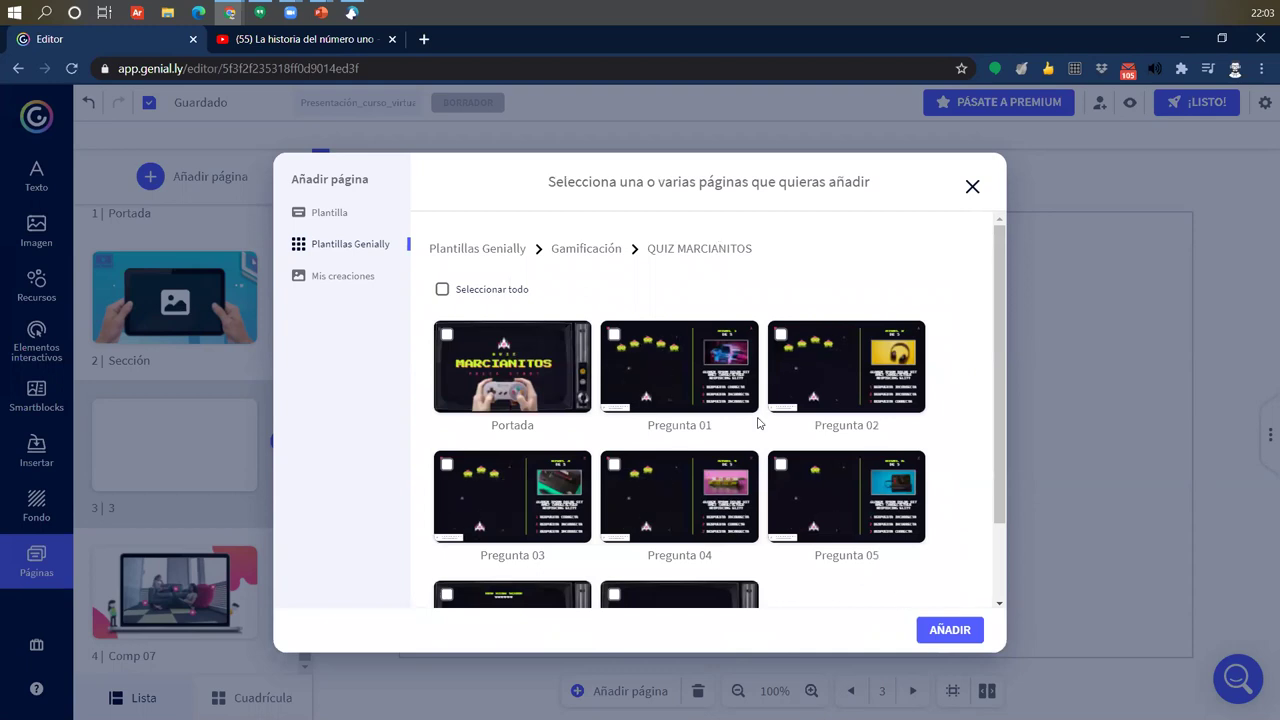
scroll(700, 440, down, 2)
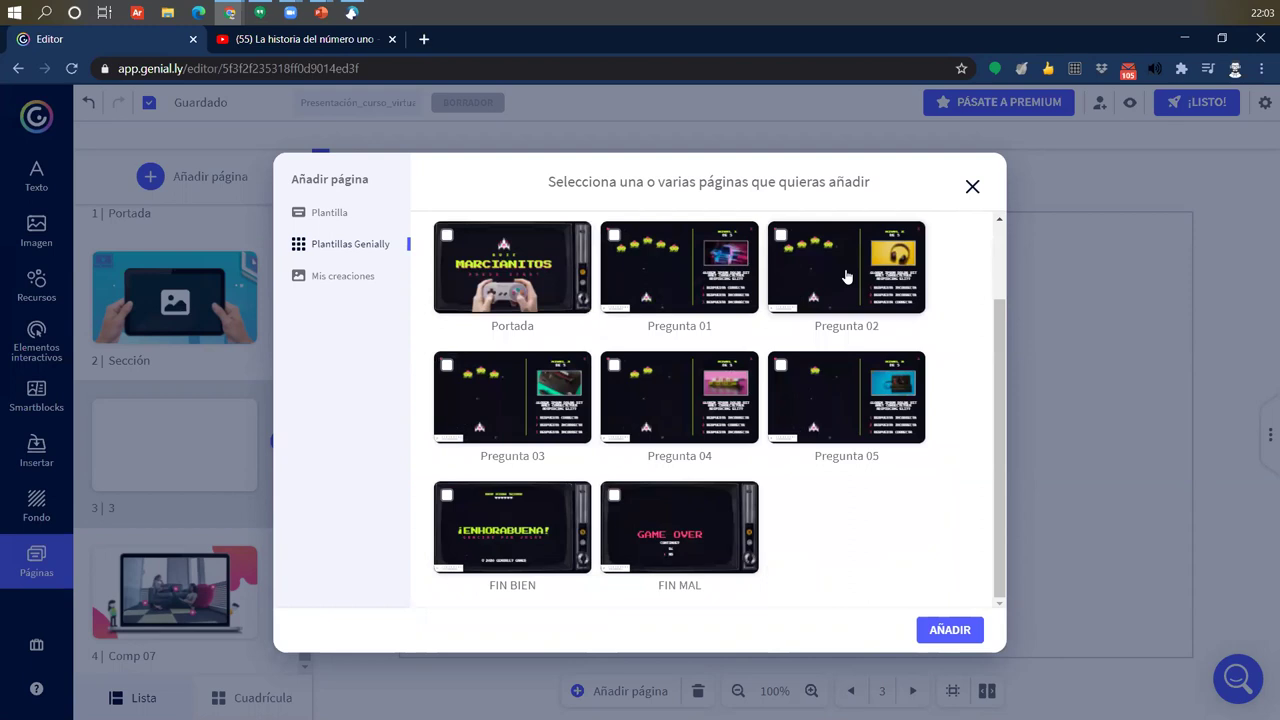
click(900, 285)
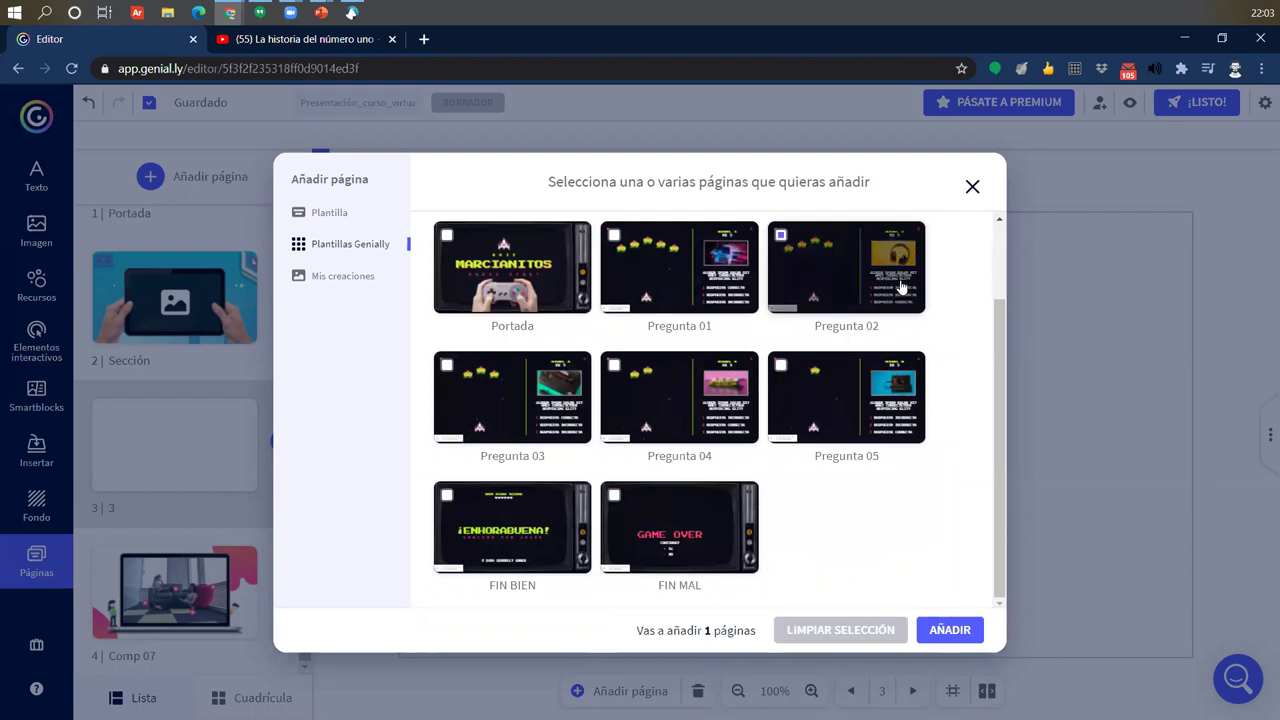
click(950, 630)
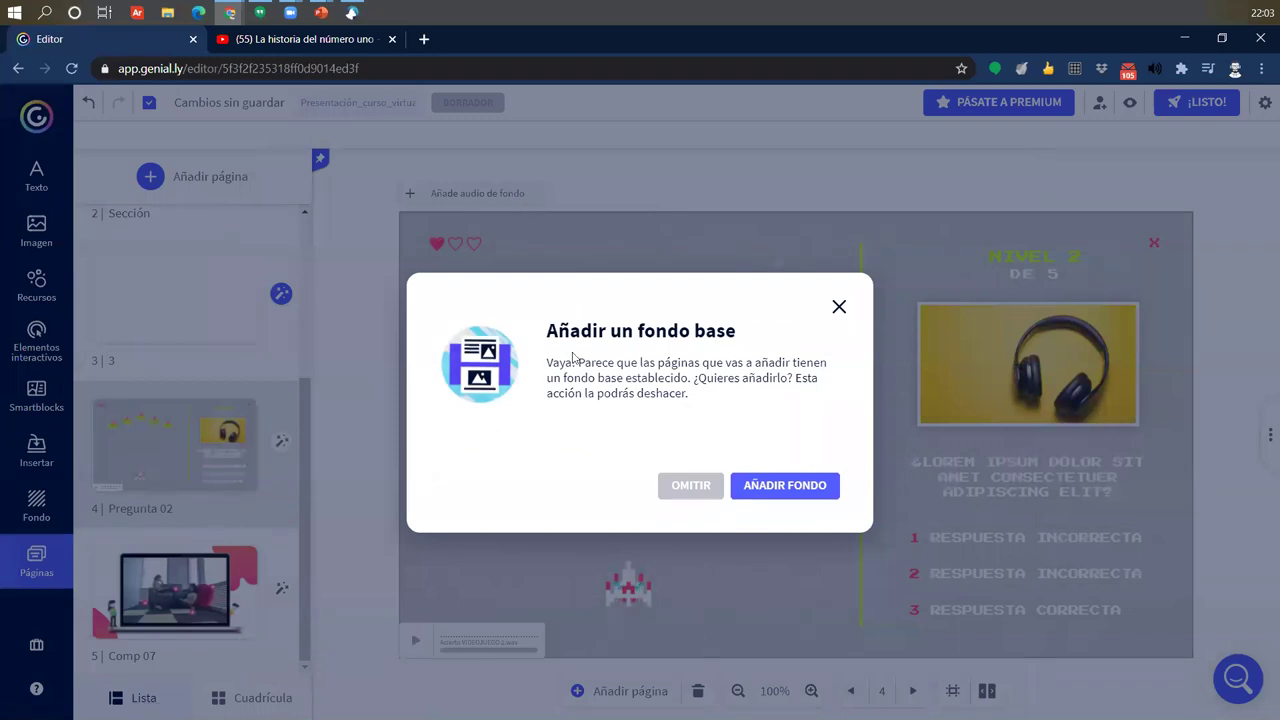
drag(557, 340, 793, 347)
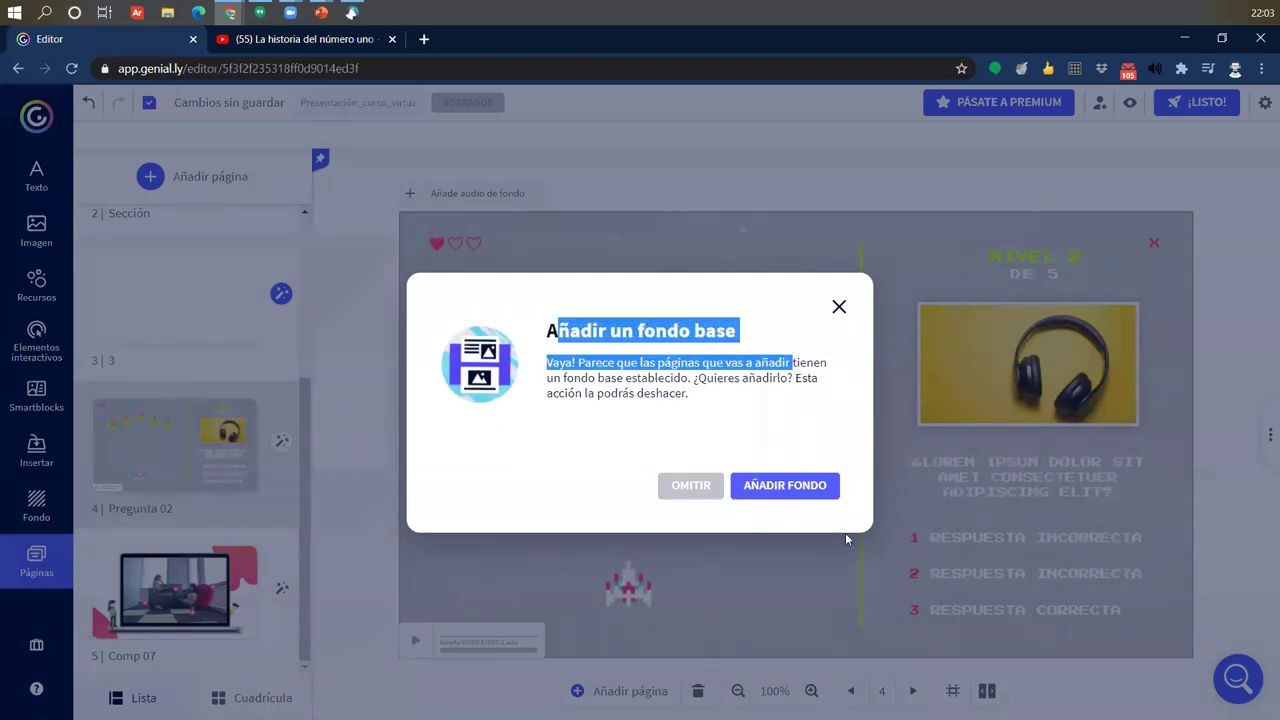
click(786, 487)
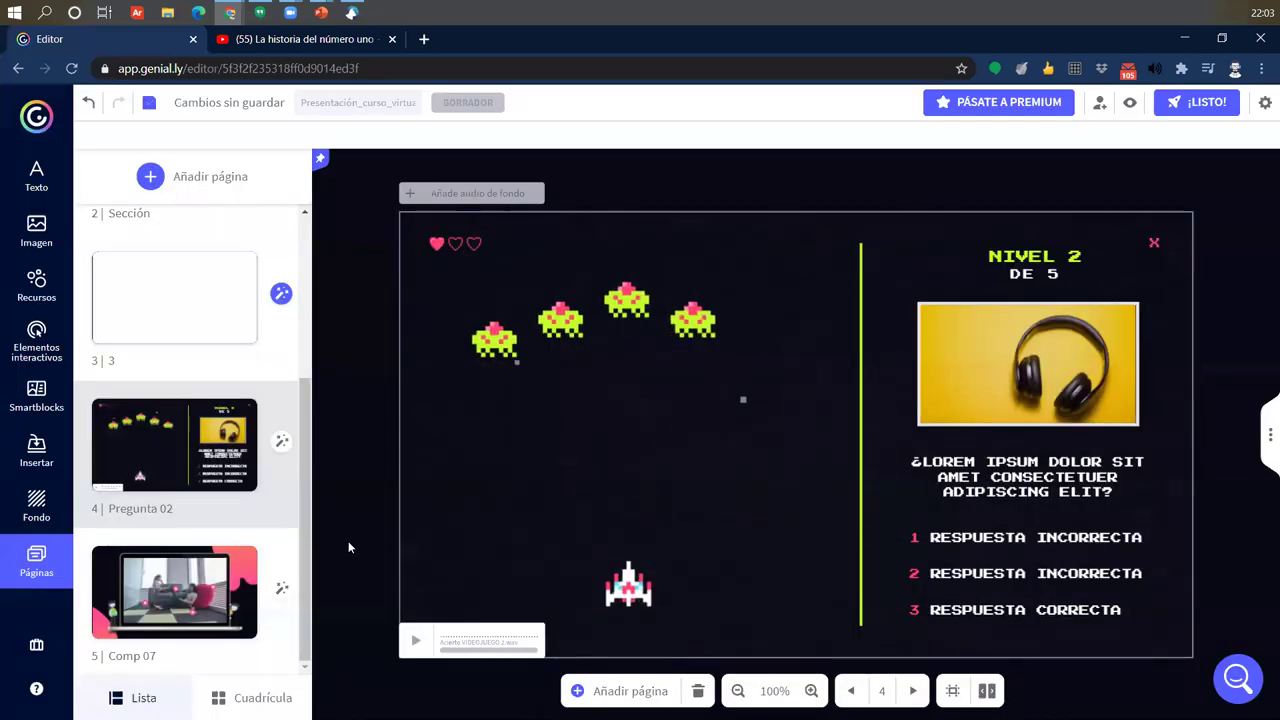
- Go through the presentation's pages to check how the new base background affects each one
click(183, 602)
click(186, 472)
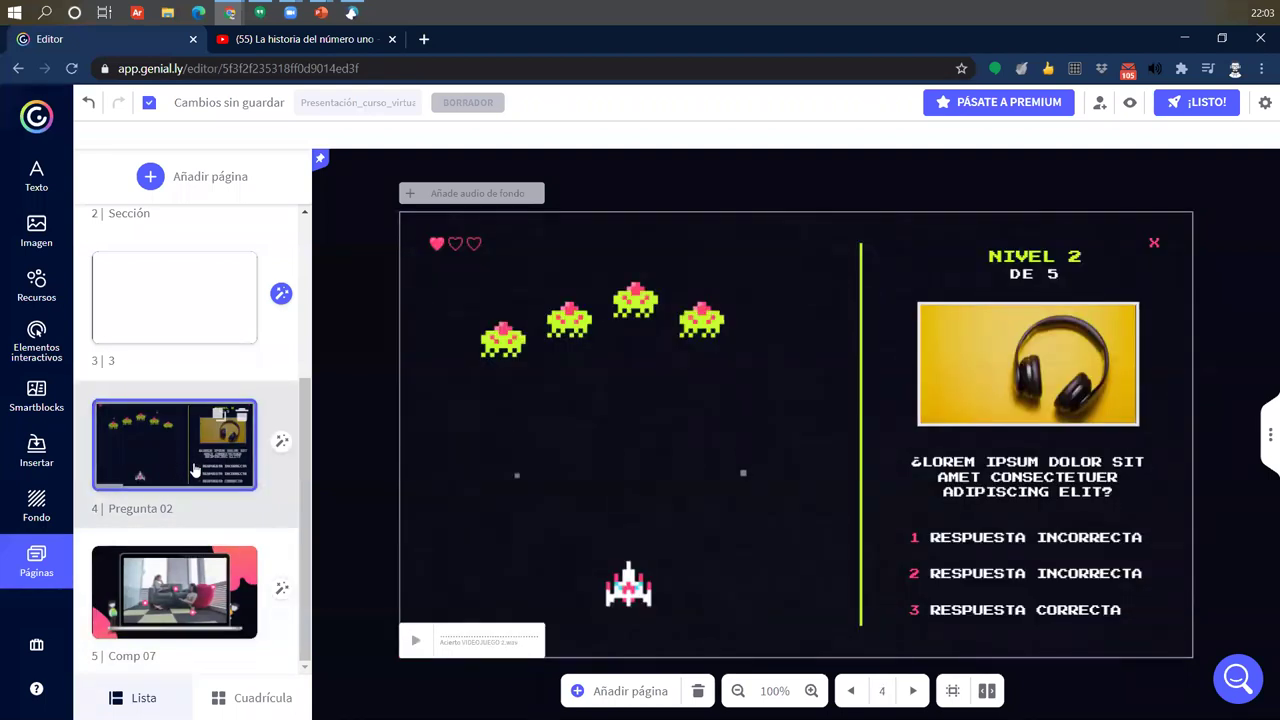
scroll(222, 388, up, 3)
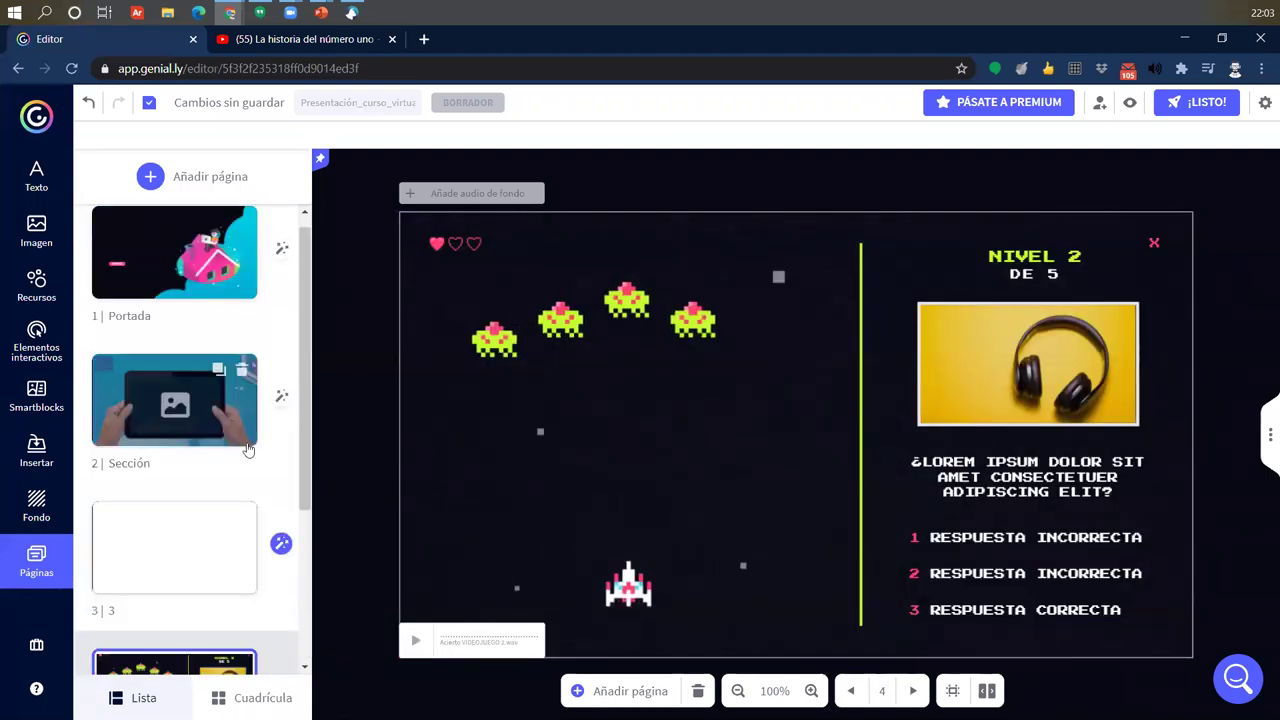
click(205, 420)
click(200, 298)
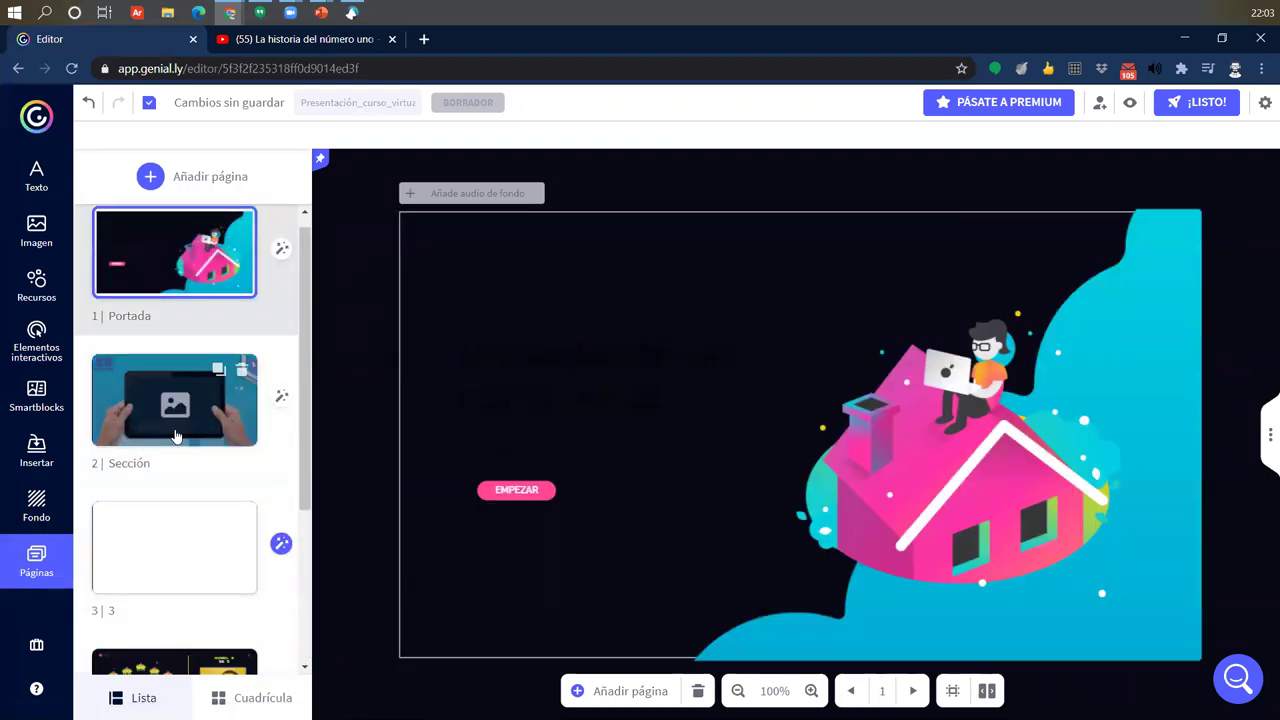
click(180, 420)
click(174, 568)
scroll(176, 560, down, 3)
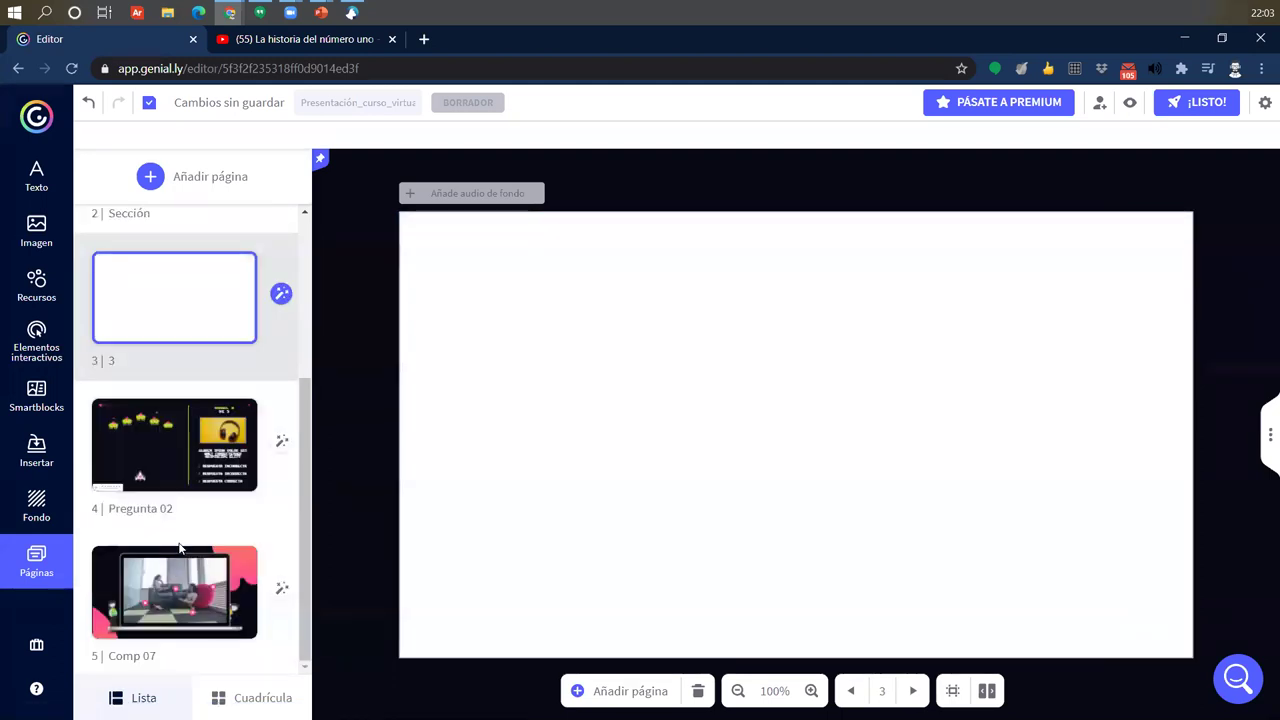
- Try to undo the base background that was added with the quiz page
click(210, 435)
key(ctrl+z)
key(ctrl+z)
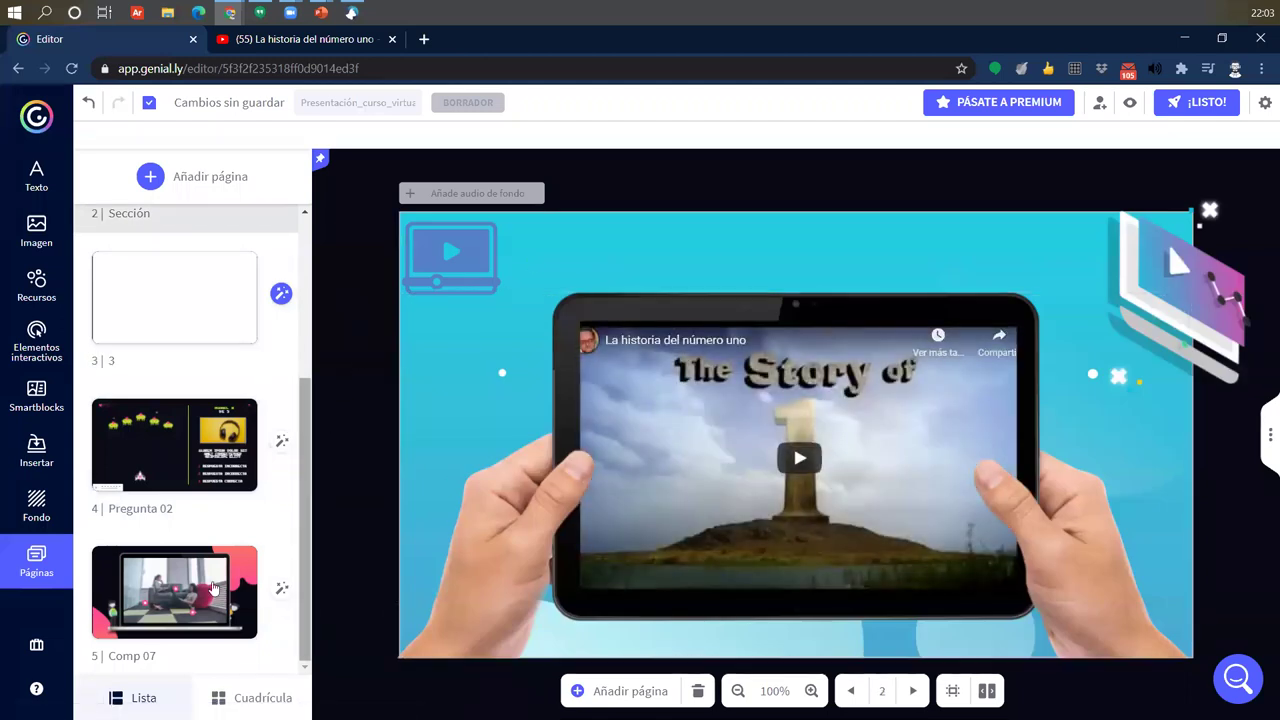
- Try a white canvas background on the Pregunta 02 page, and undo it
click(120, 497)
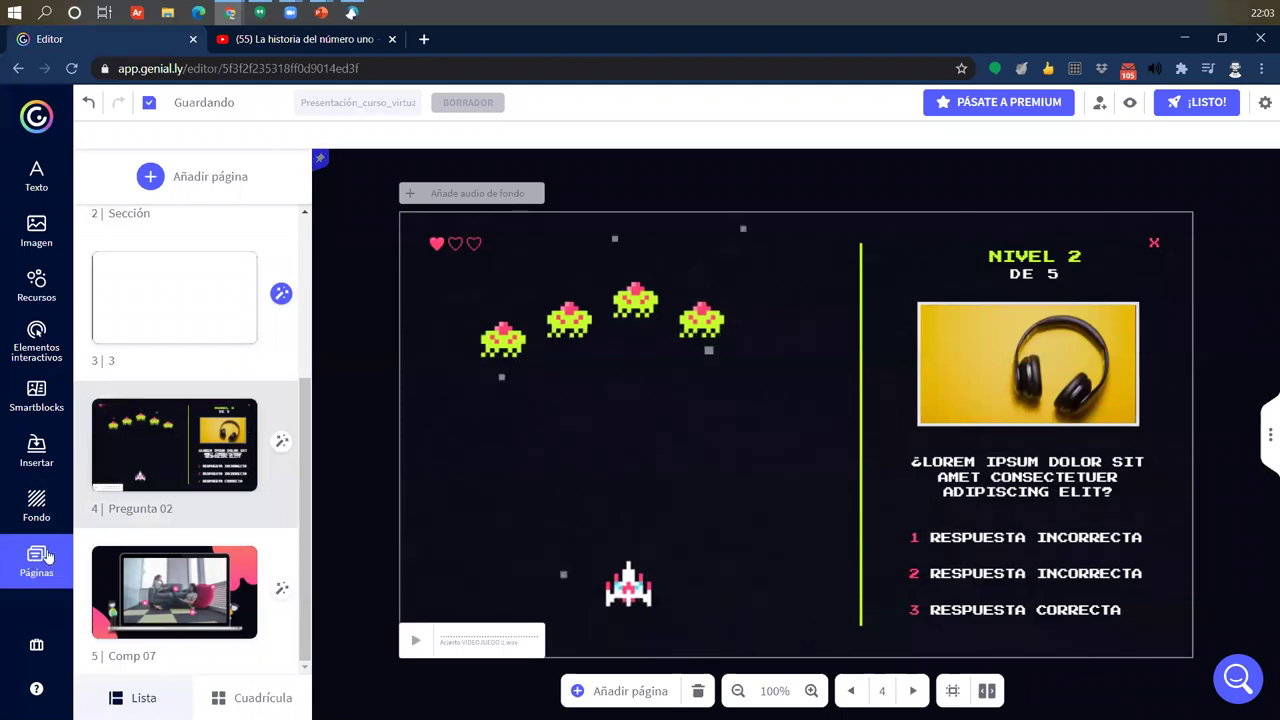
click(36, 505)
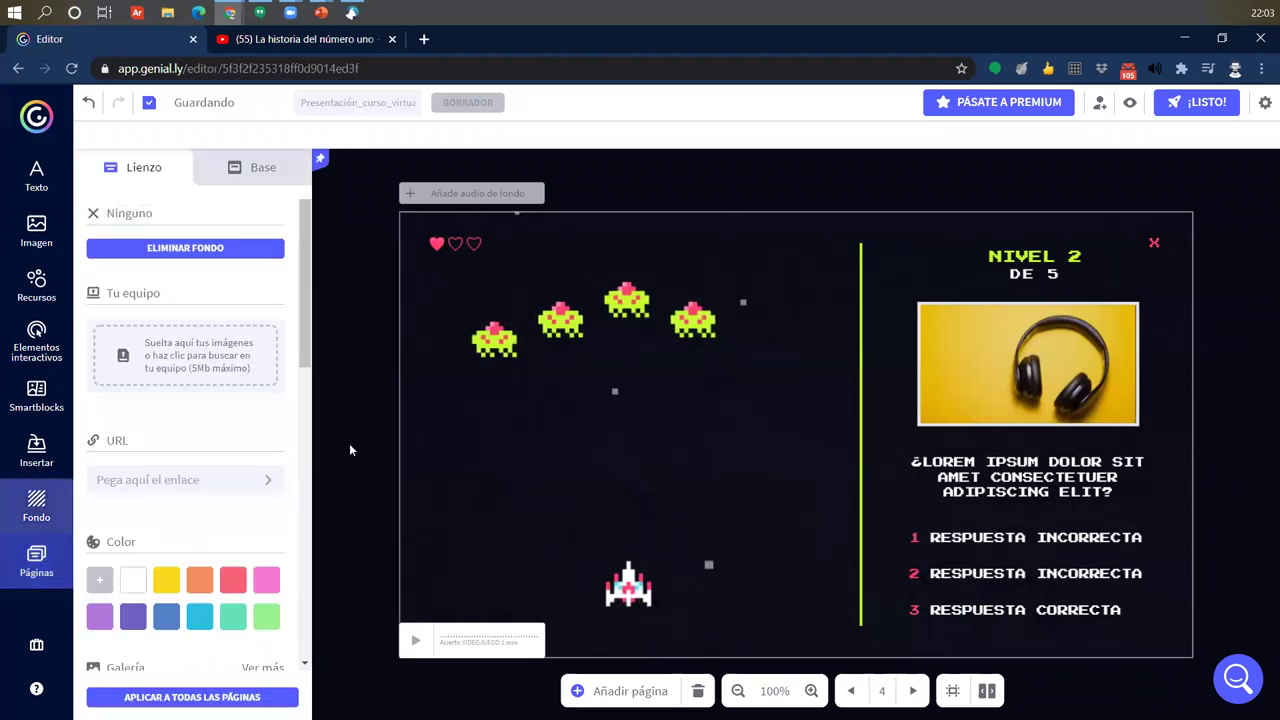
click(133, 580)
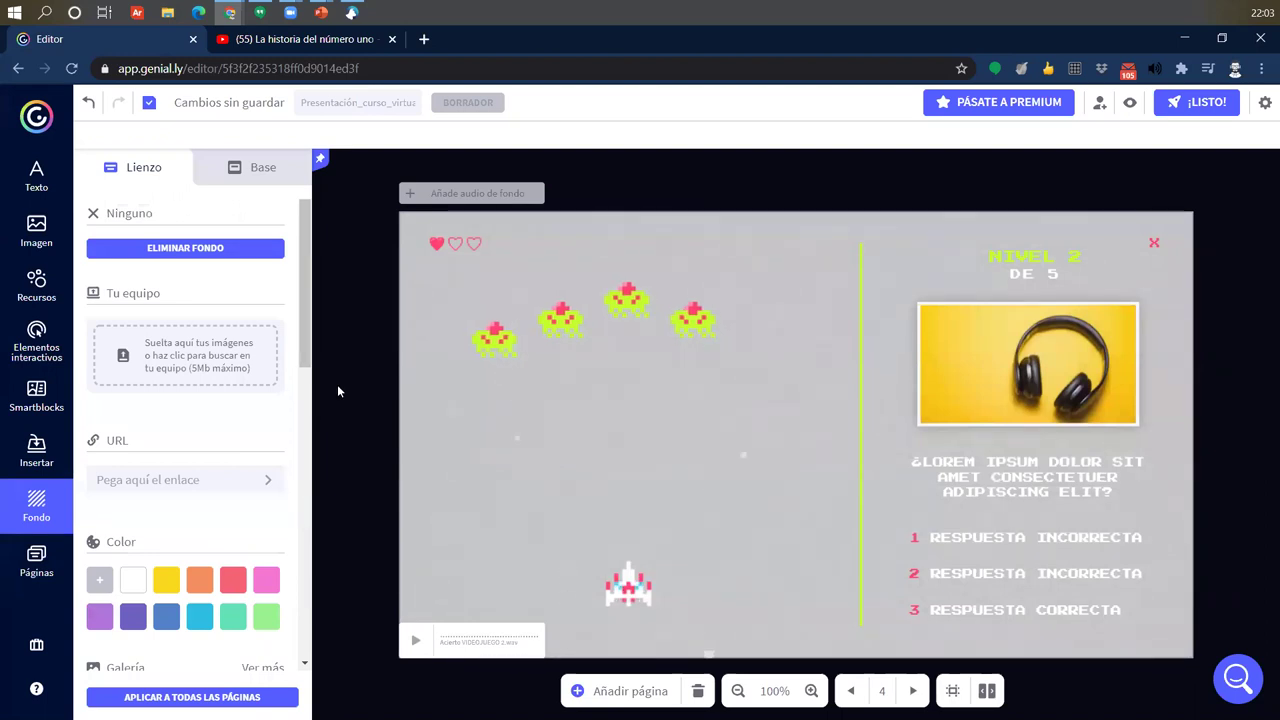
key(ctrl+z)
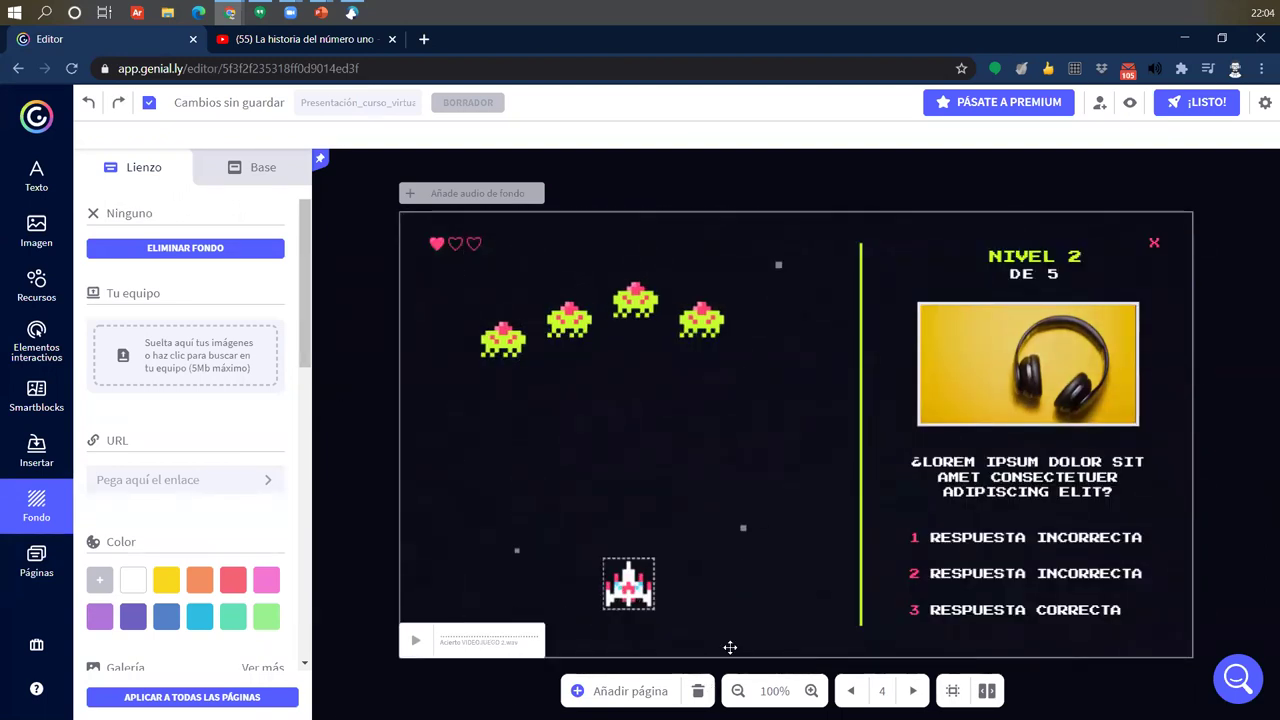
- Try the navy gallery background with cream shapes on the Pregunta 02 page, and replace it with the navy lunar landscape
scroll(147, 548, down, 5)
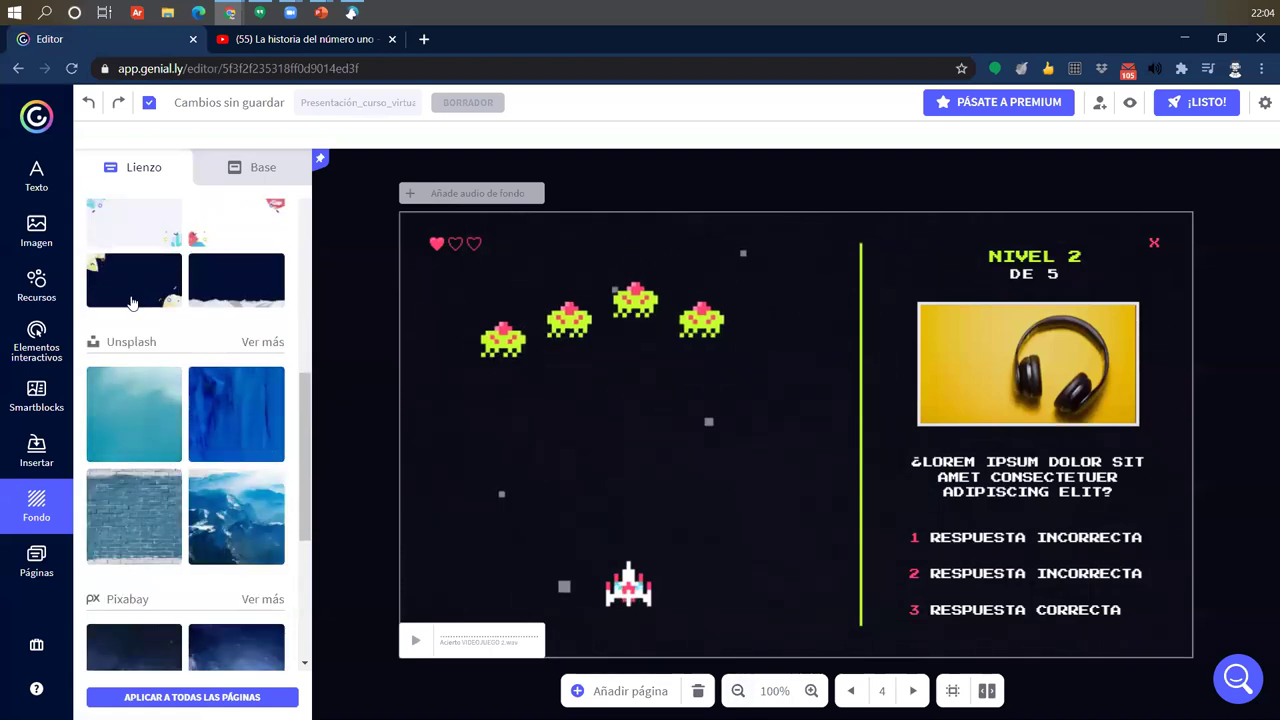
click(131, 302)
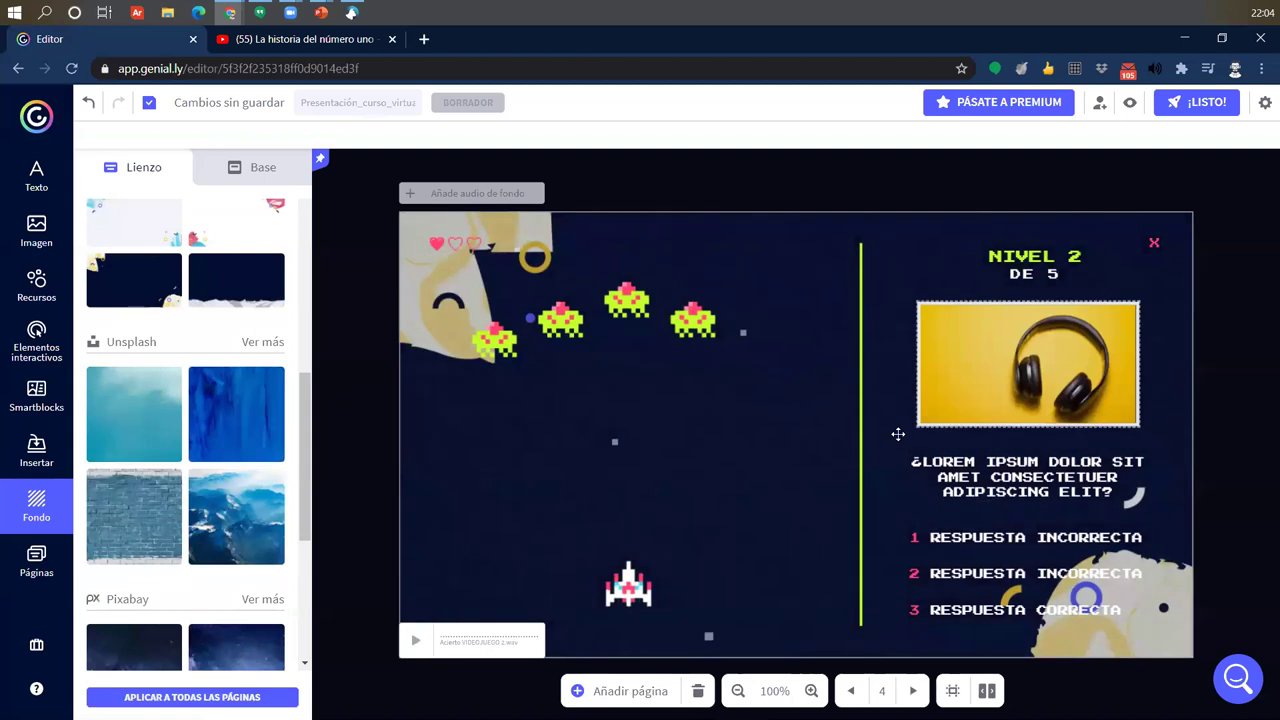
click(230, 300)
click(241, 456)
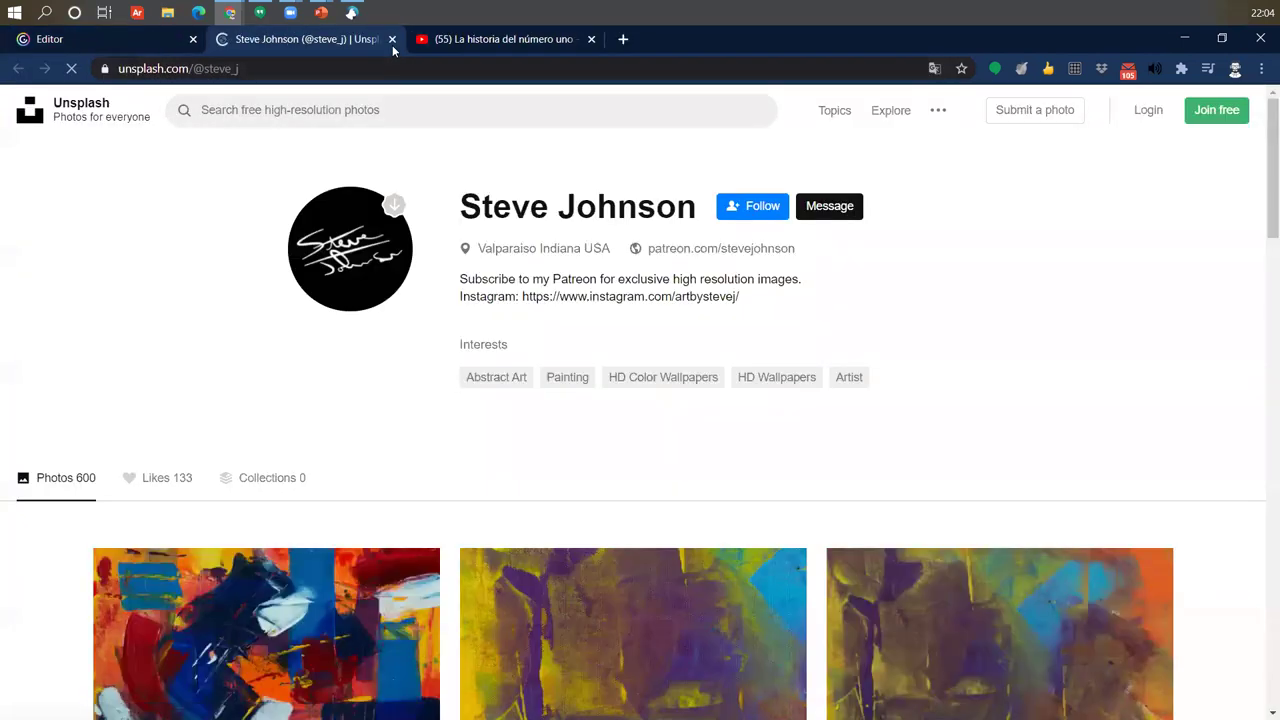
click(392, 42)
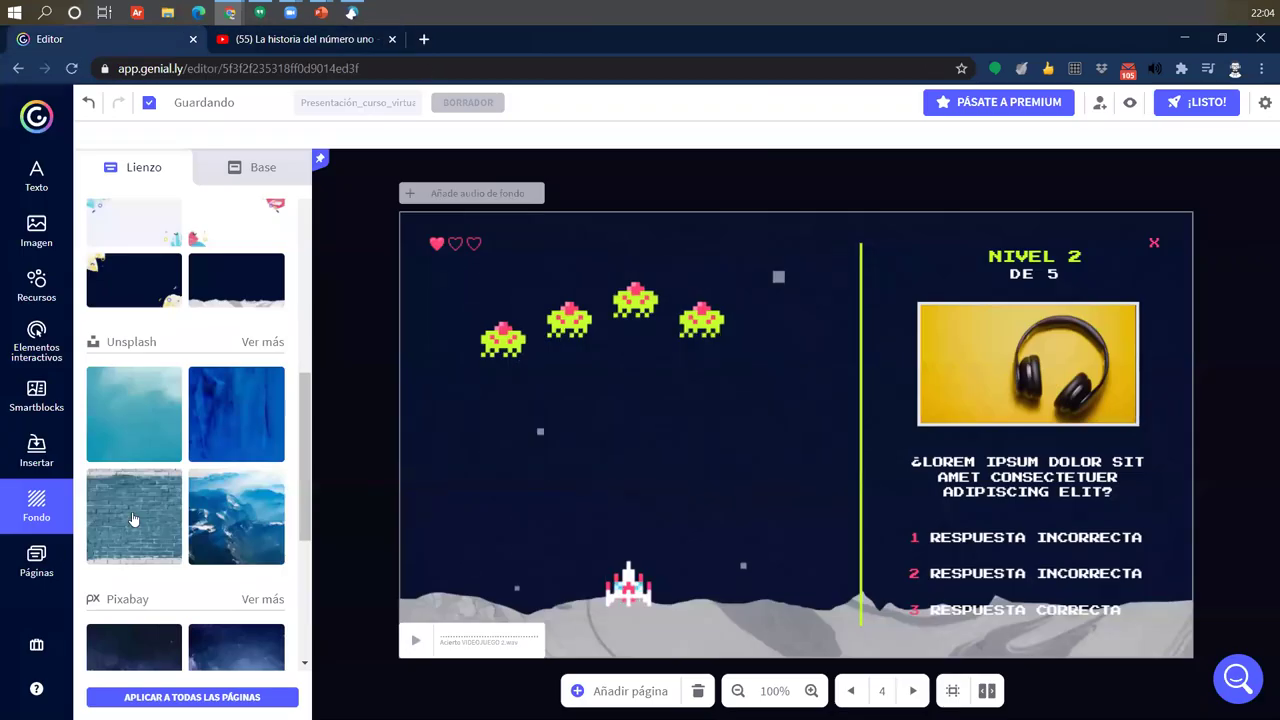
scroll(236, 672, down, 3)
scroll(180, 557, up, 3)
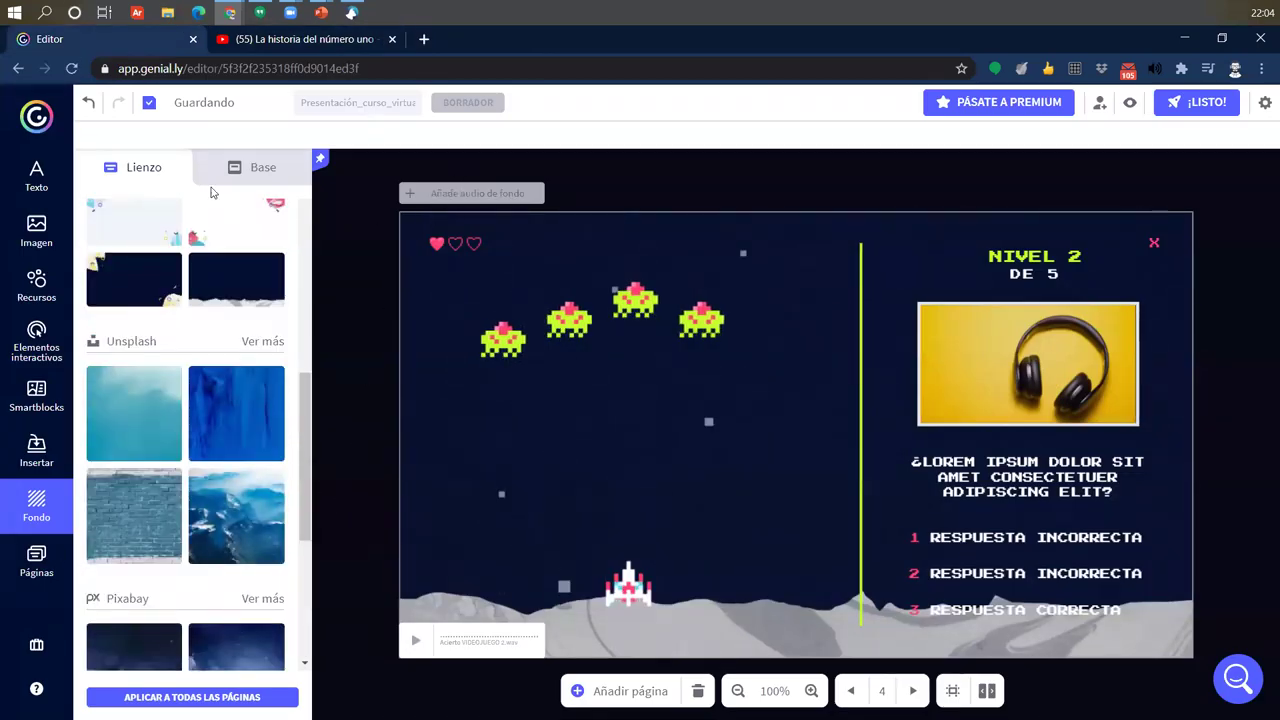
- Examine the Pregunta 02 page's transition styles, canvas size options and navigation modes
click(33, 560)
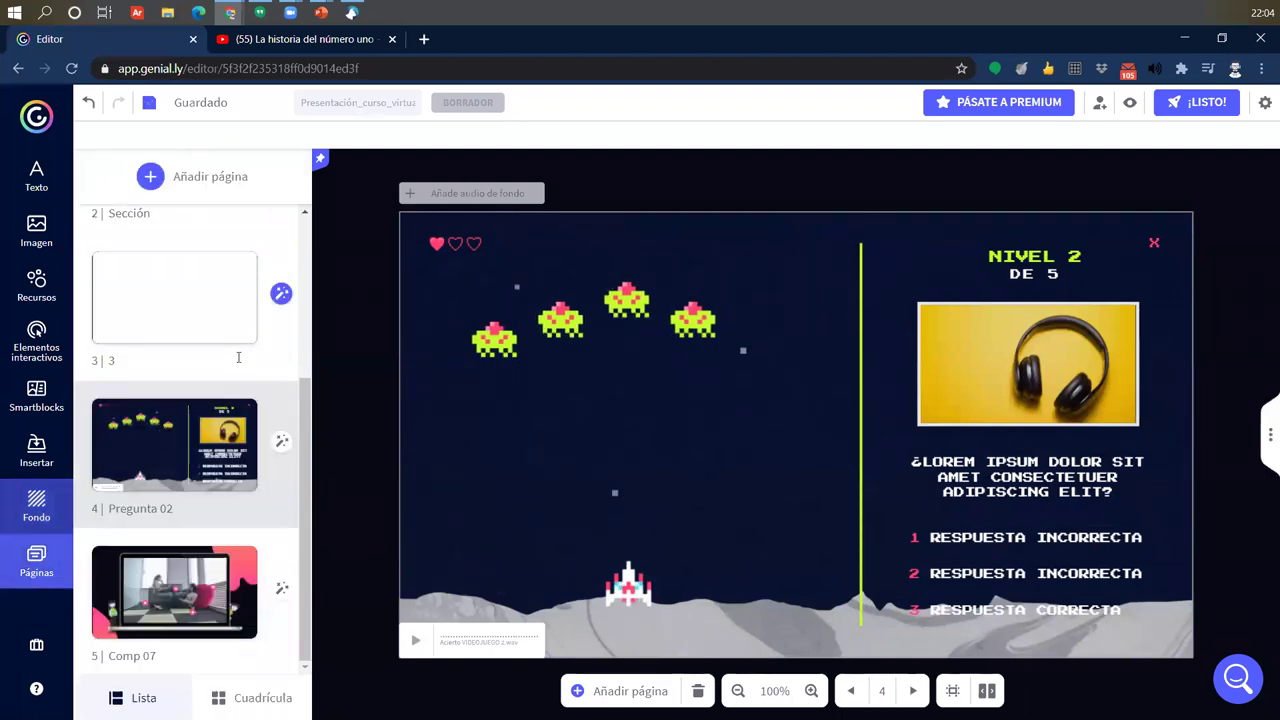
click(281, 441)
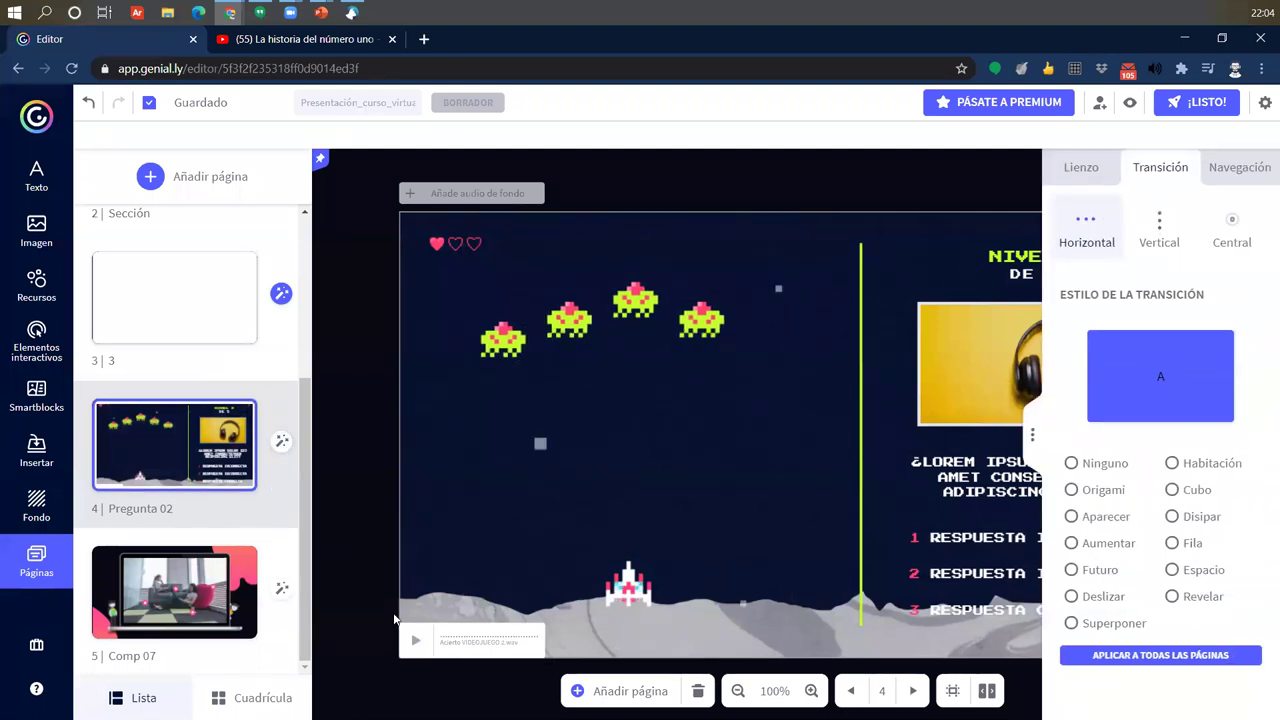
click(351, 360)
click(170, 456)
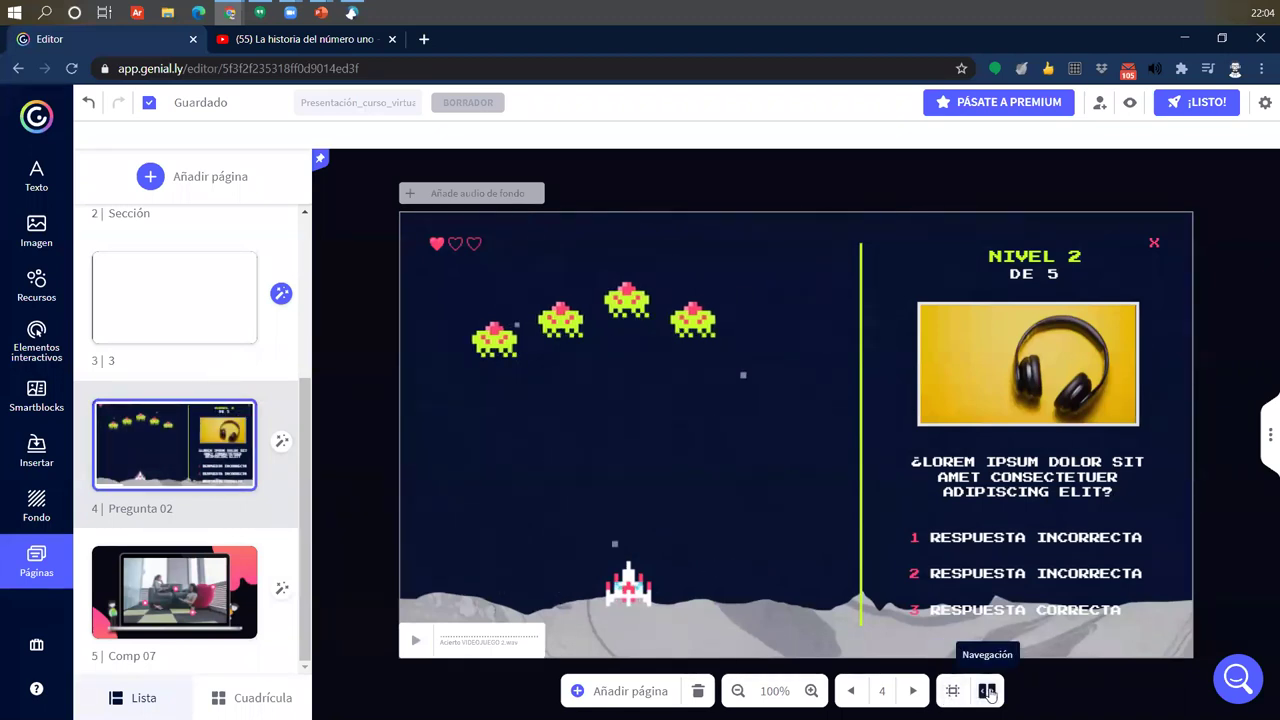
click(1268, 432)
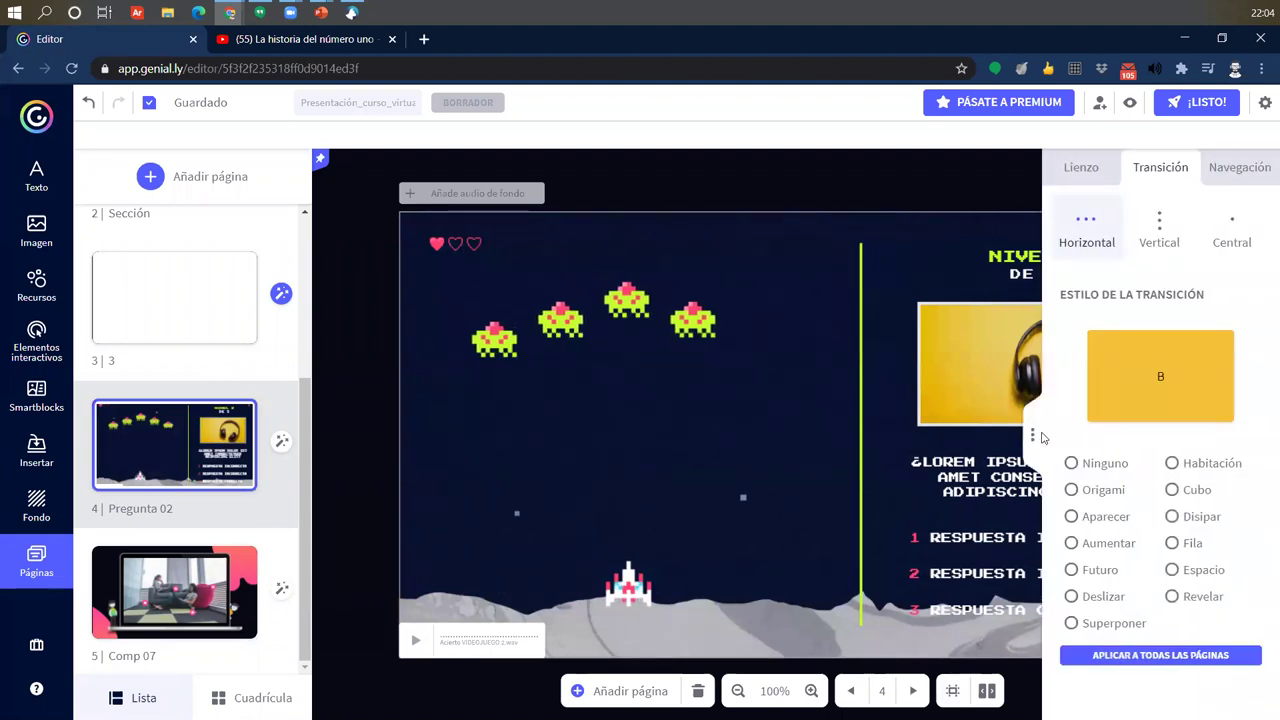
click(1093, 173)
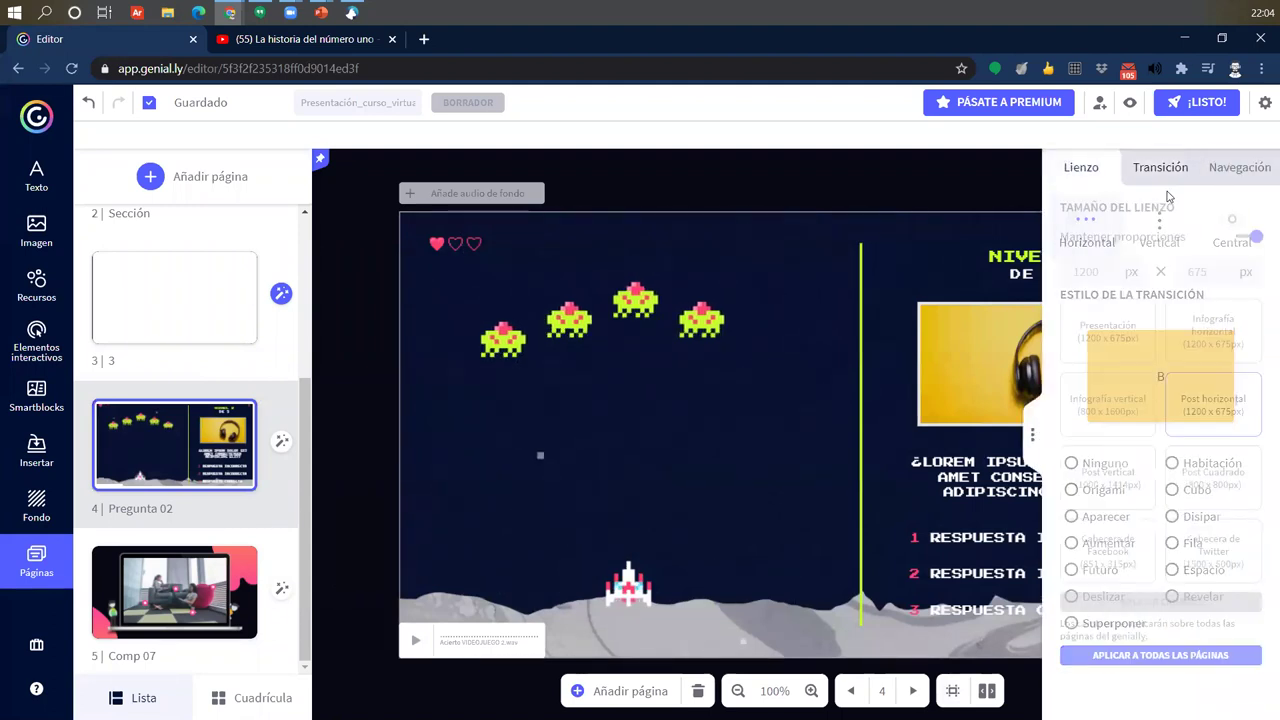
click(1245, 168)
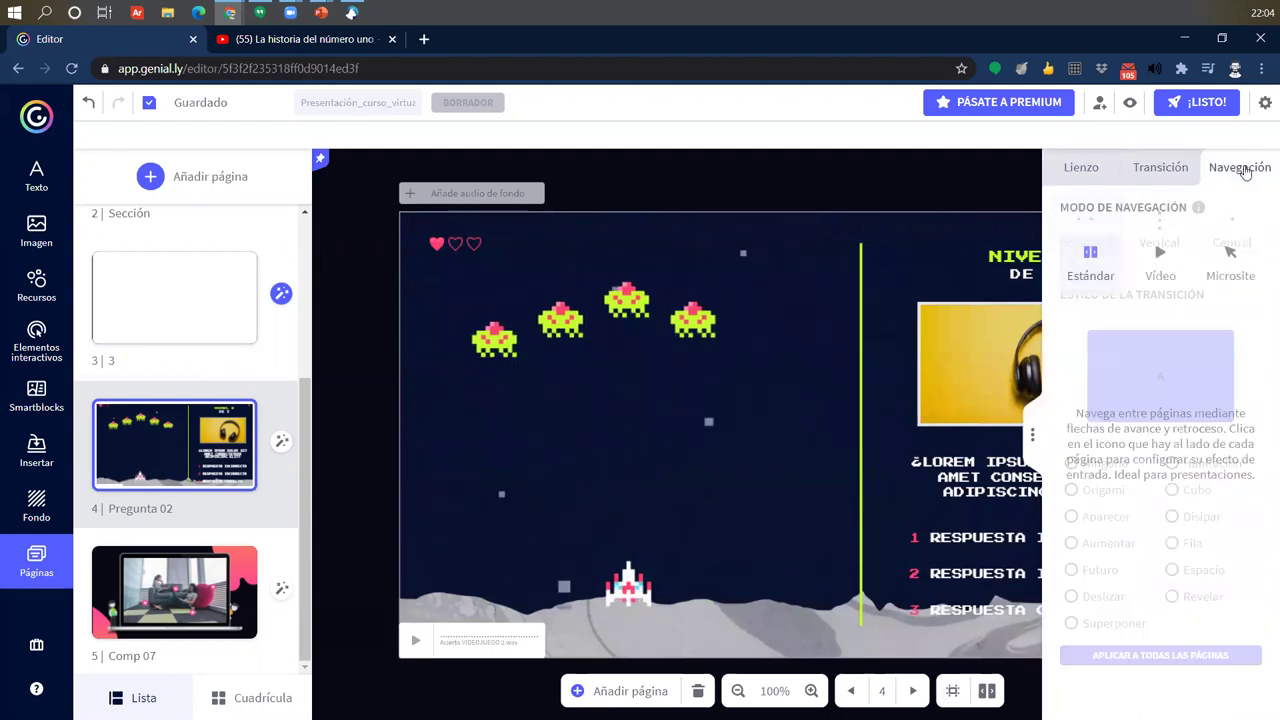
click(885, 186)
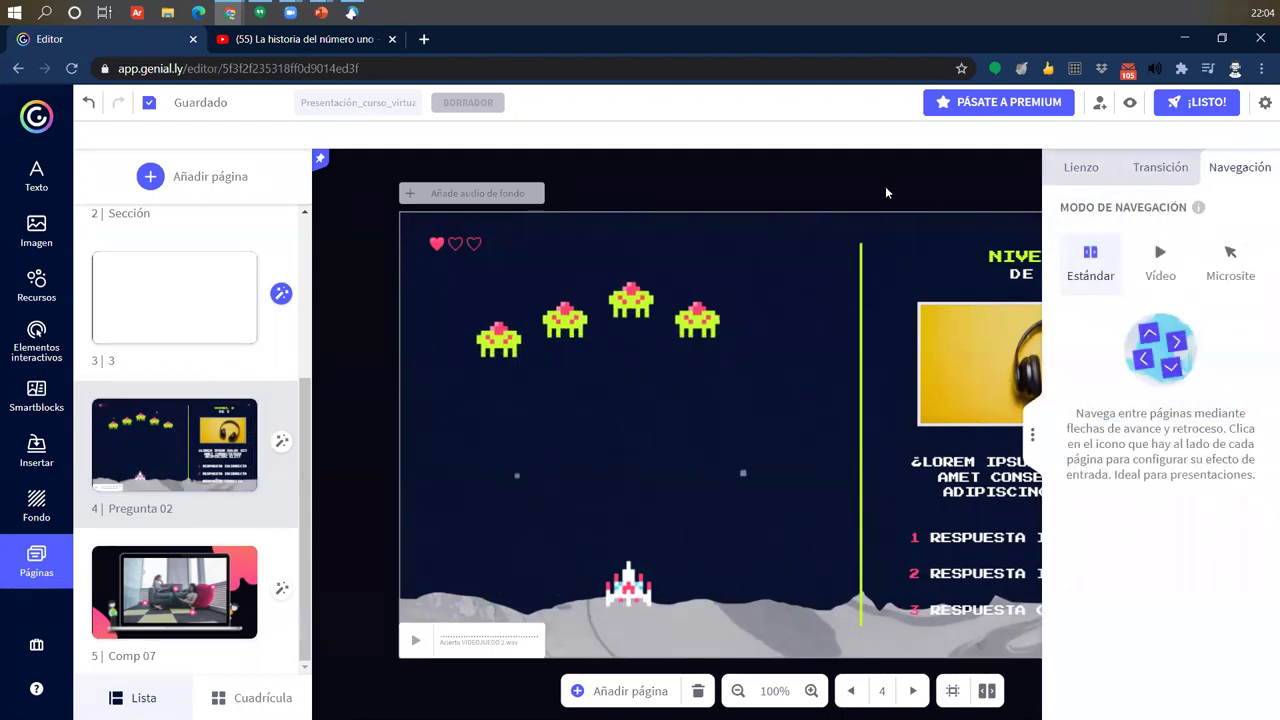
- Add the Blank and Portada template pages with their base background, and check them alongside the Comp 07 page
click(613, 690)
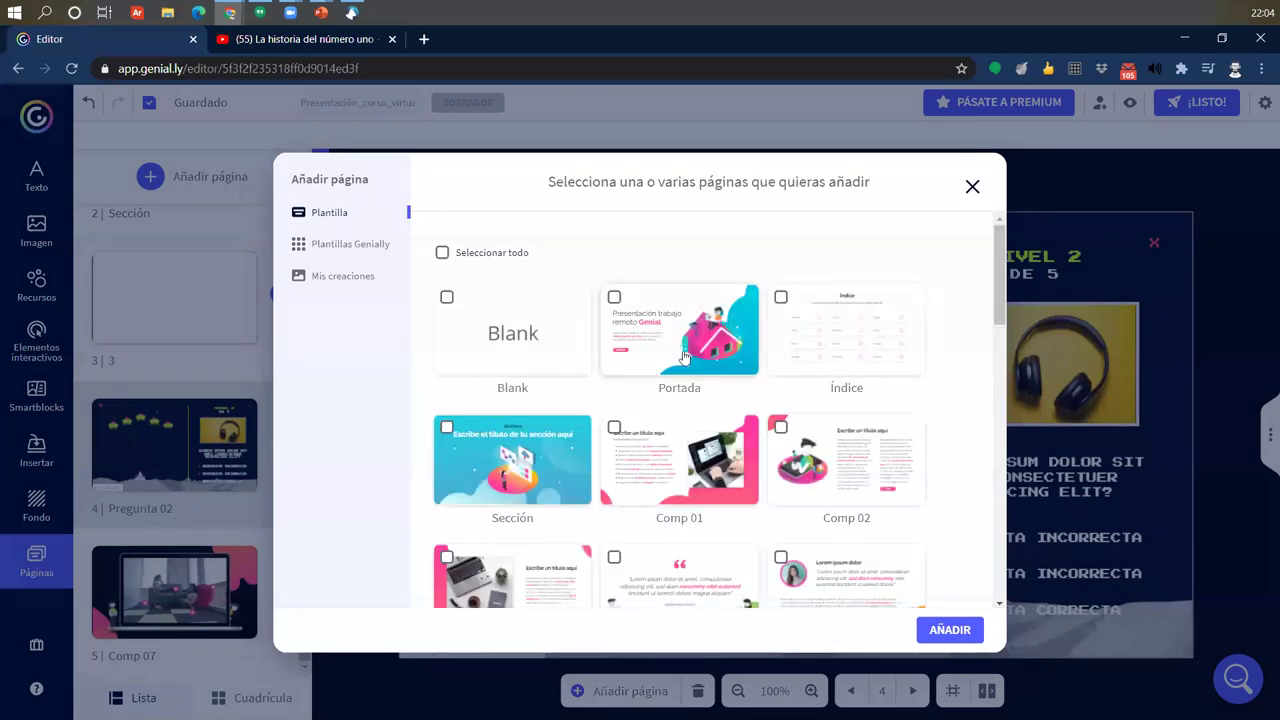
click(727, 372)
scroll(710, 487, down, 3)
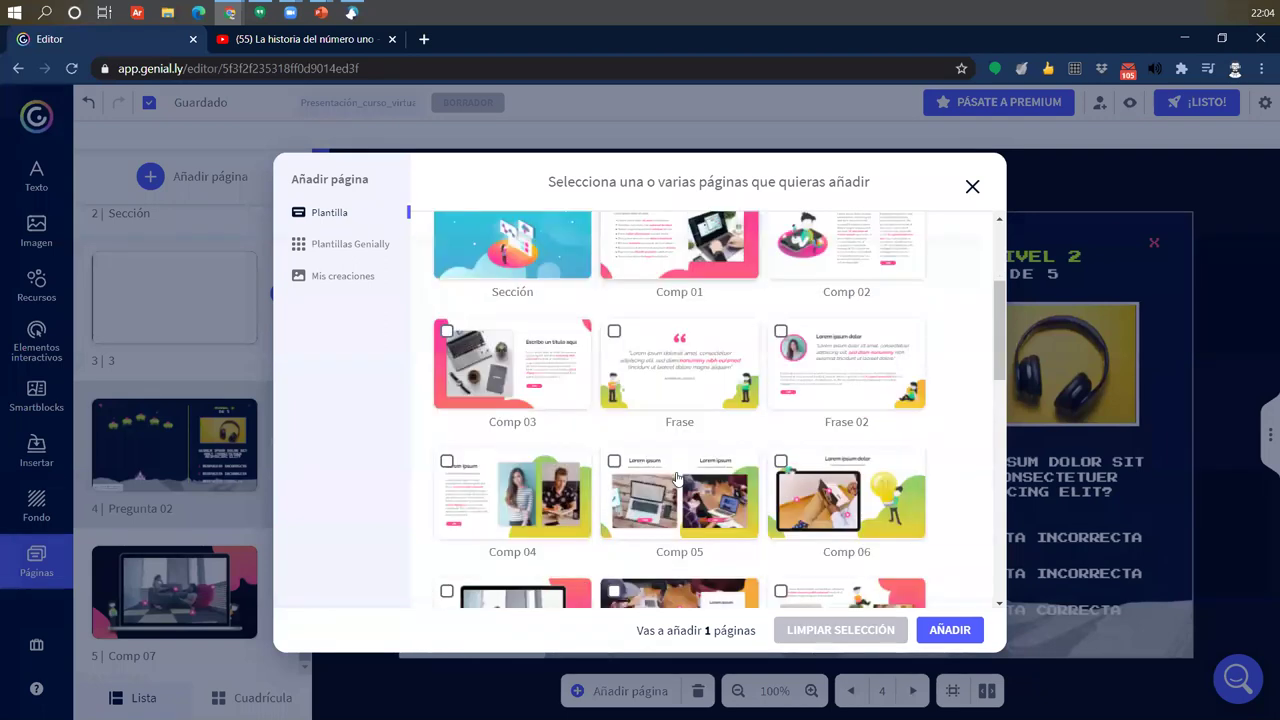
scroll(494, 314, up, 3)
click(522, 363)
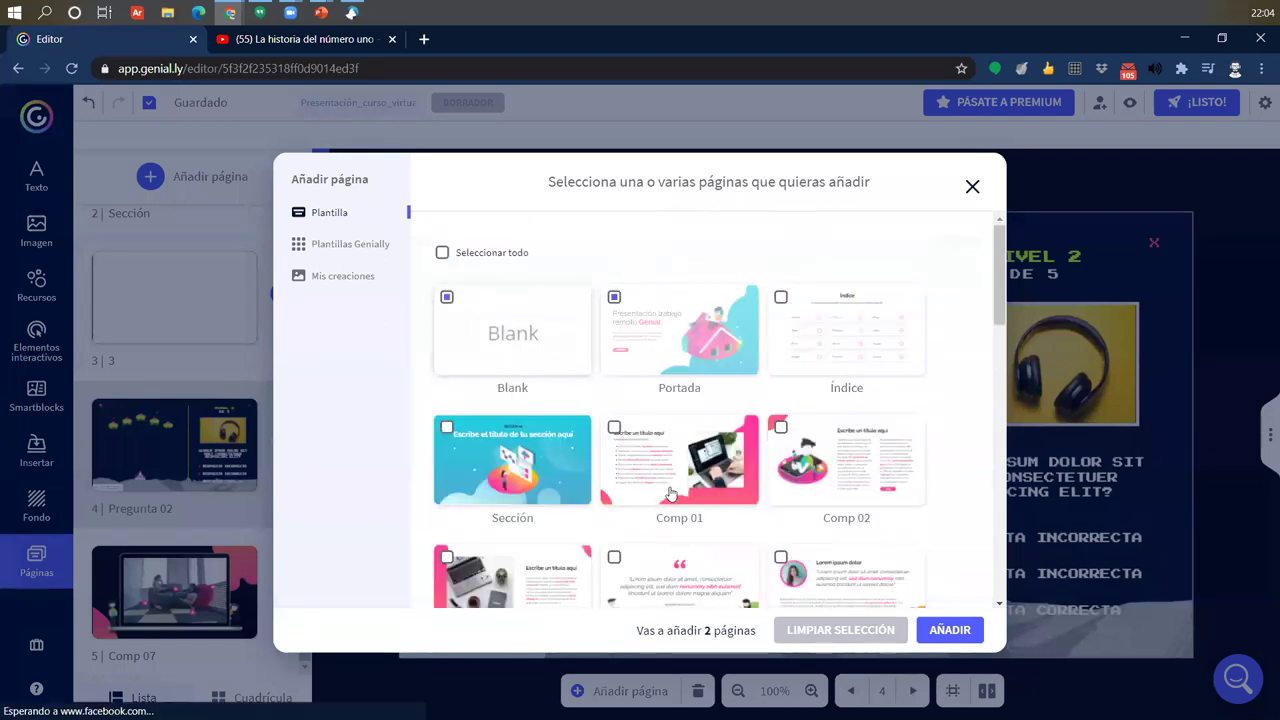
click(949, 630)
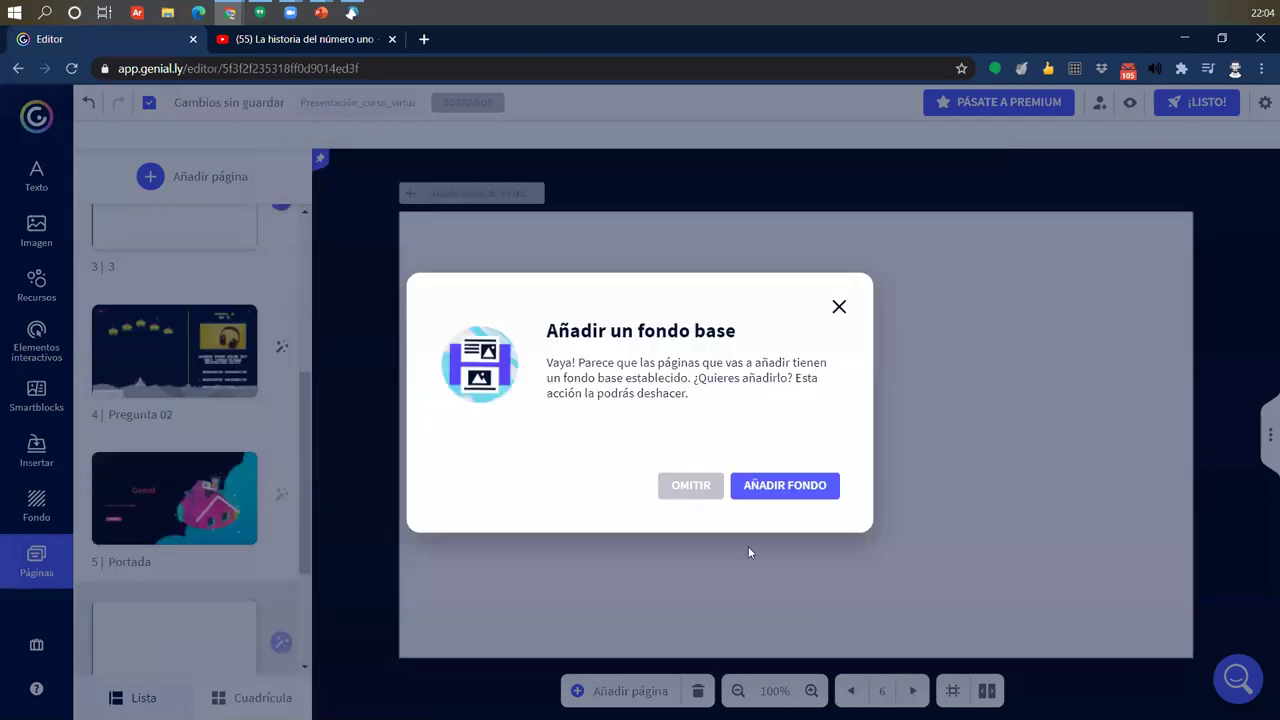
click(777, 488)
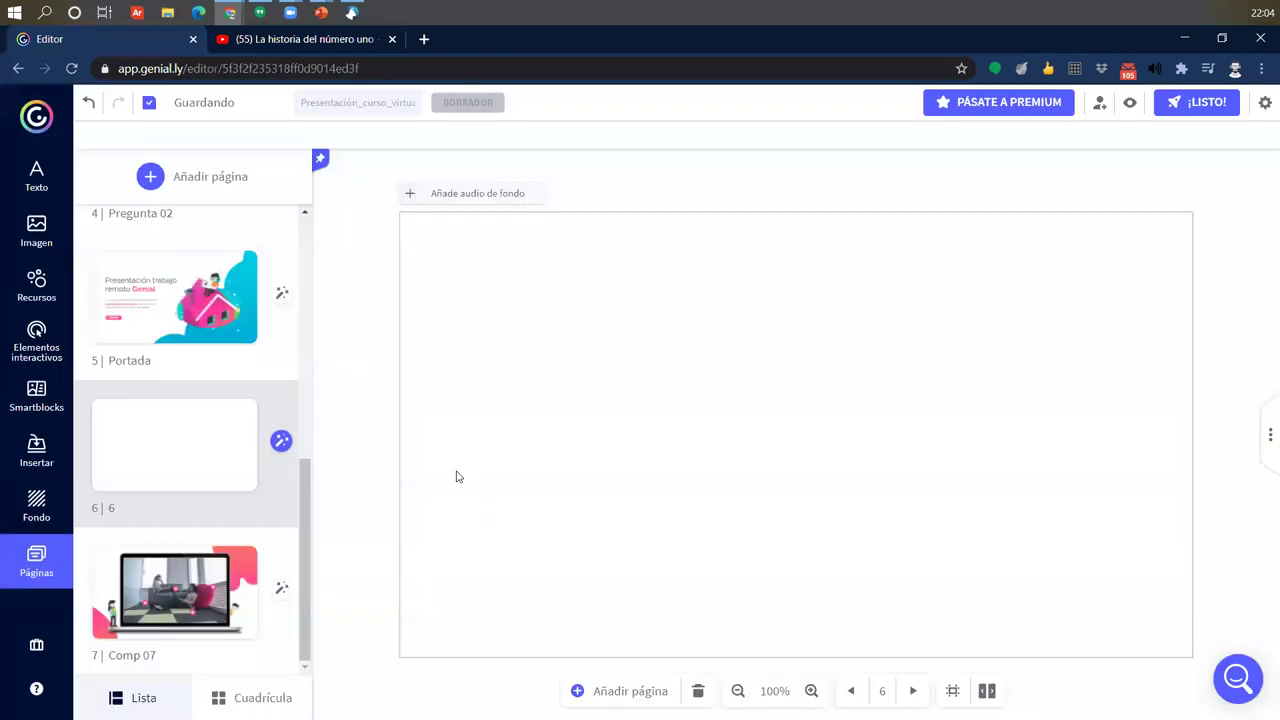
click(175, 297)
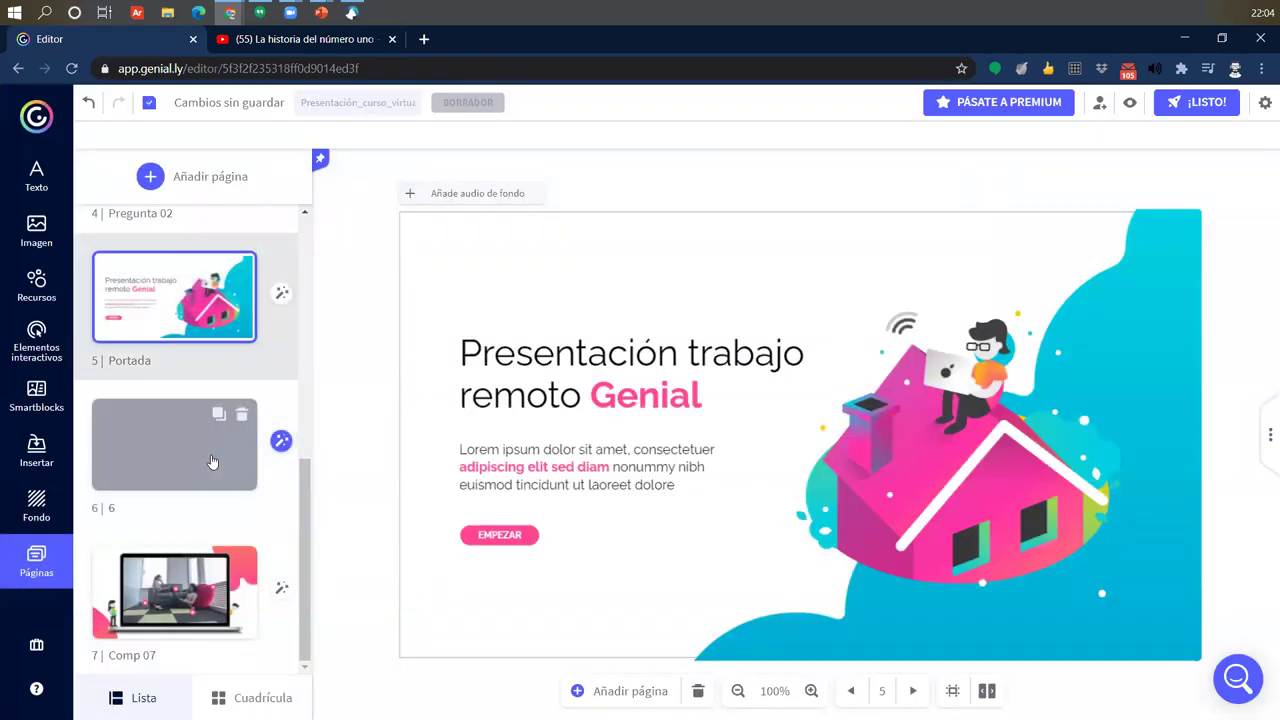
click(175, 445)
click(200, 585)
click(214, 443)
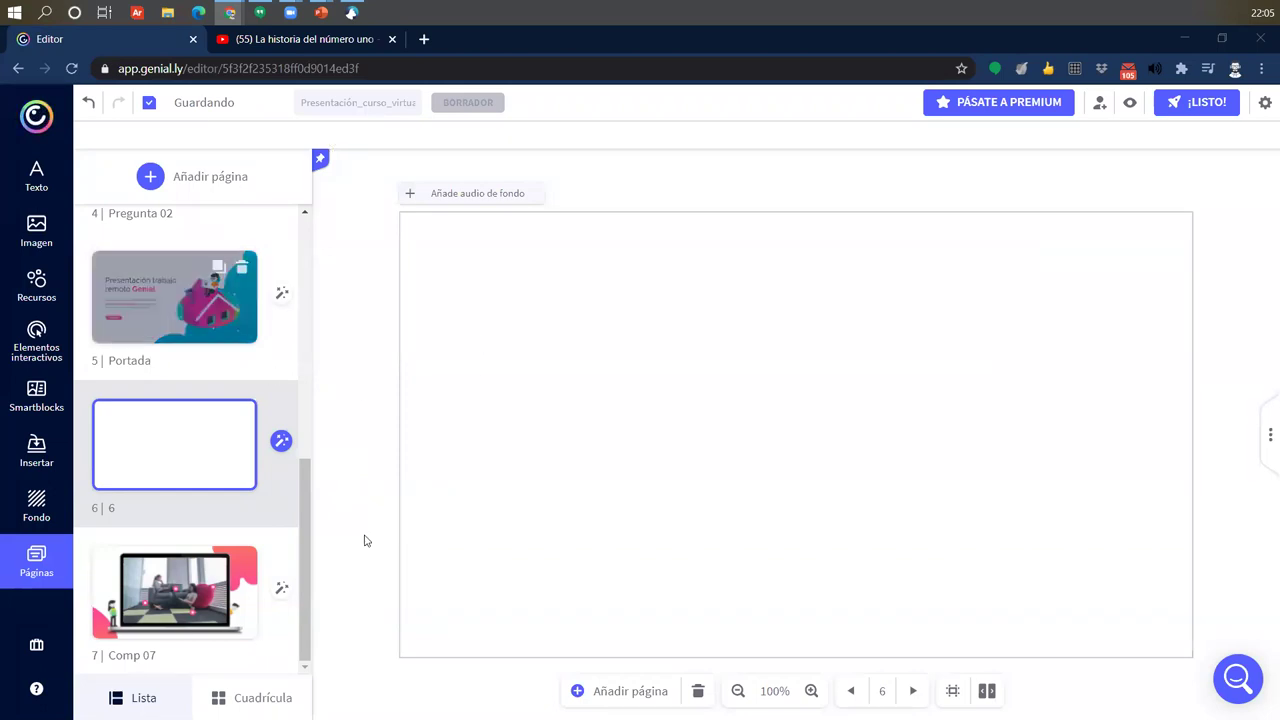
- Browse the Learning experience templates for adding a page and open the QUIZ GENIAL template
click(657, 685)
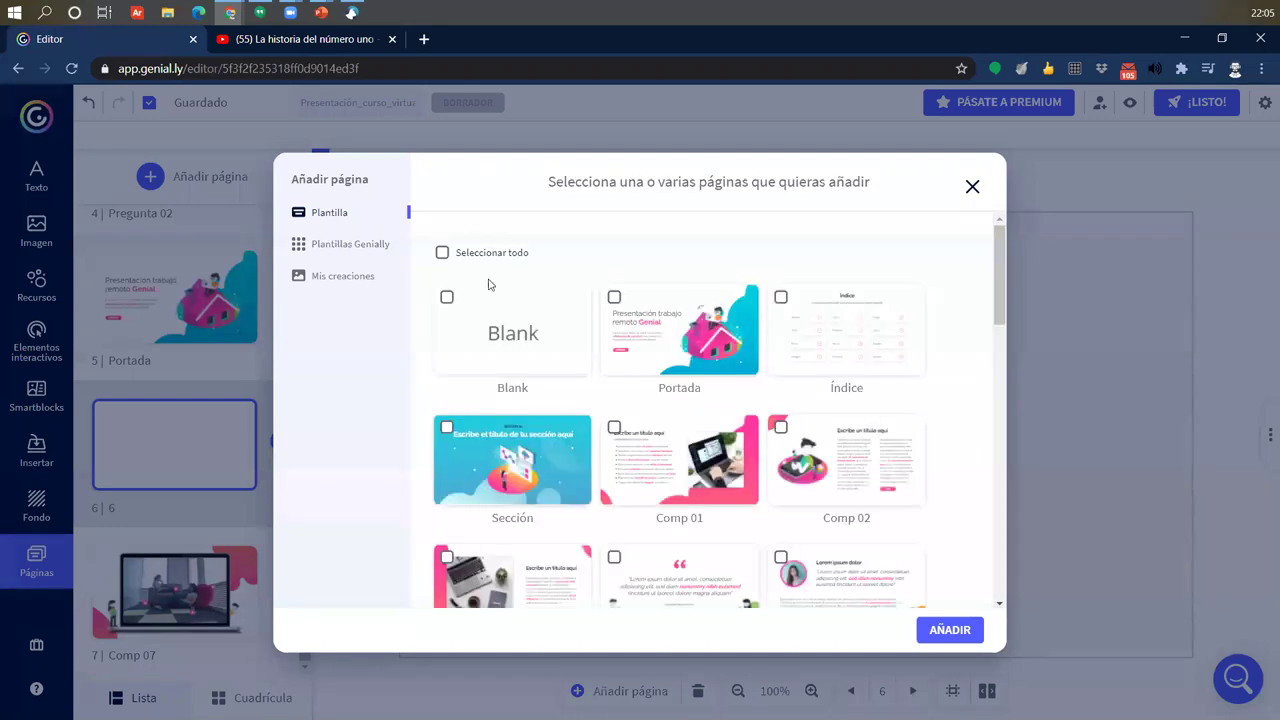
click(350, 244)
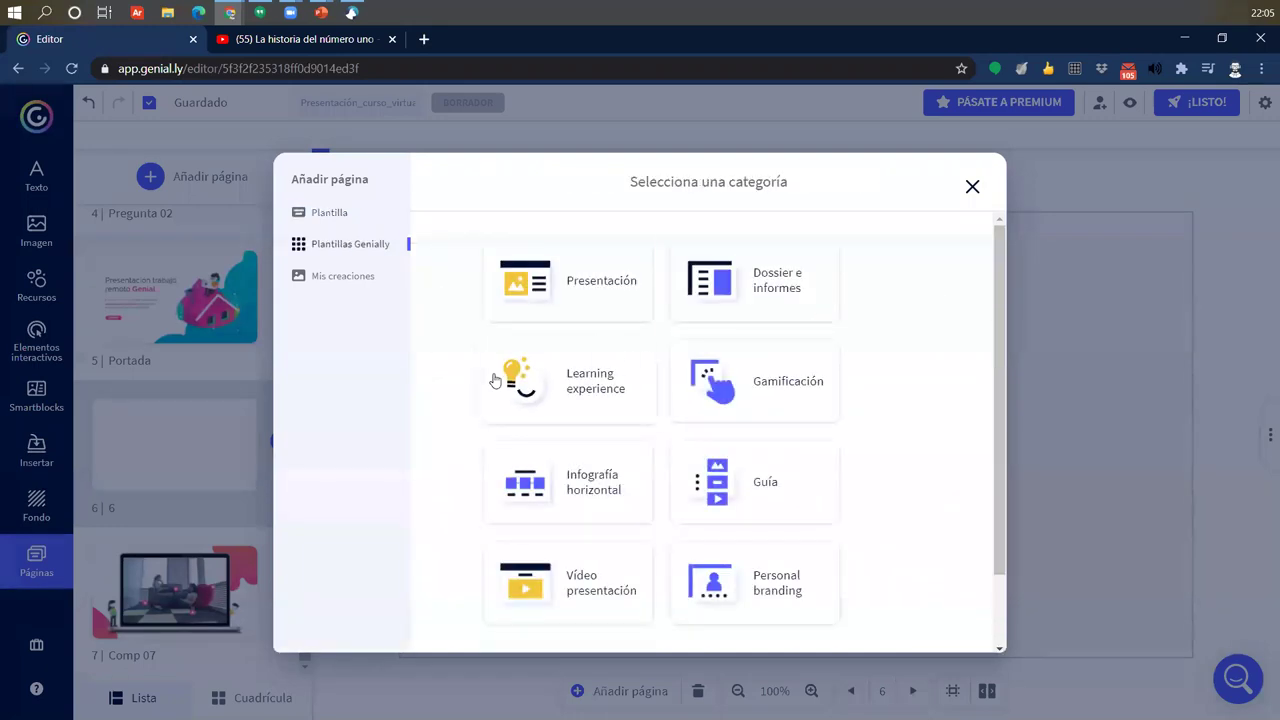
click(525, 415)
scroll(717, 552, down, 1)
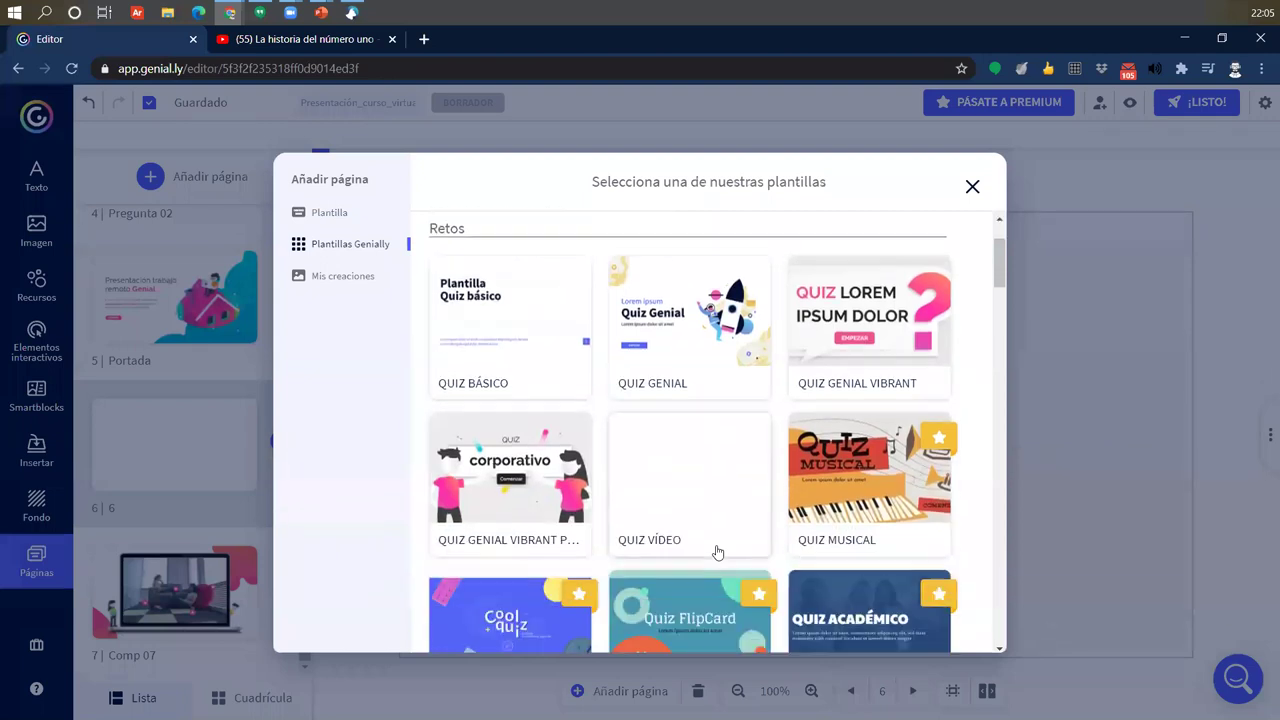
scroll(717, 552, down, 1)
scroll(717, 545, down, 1)
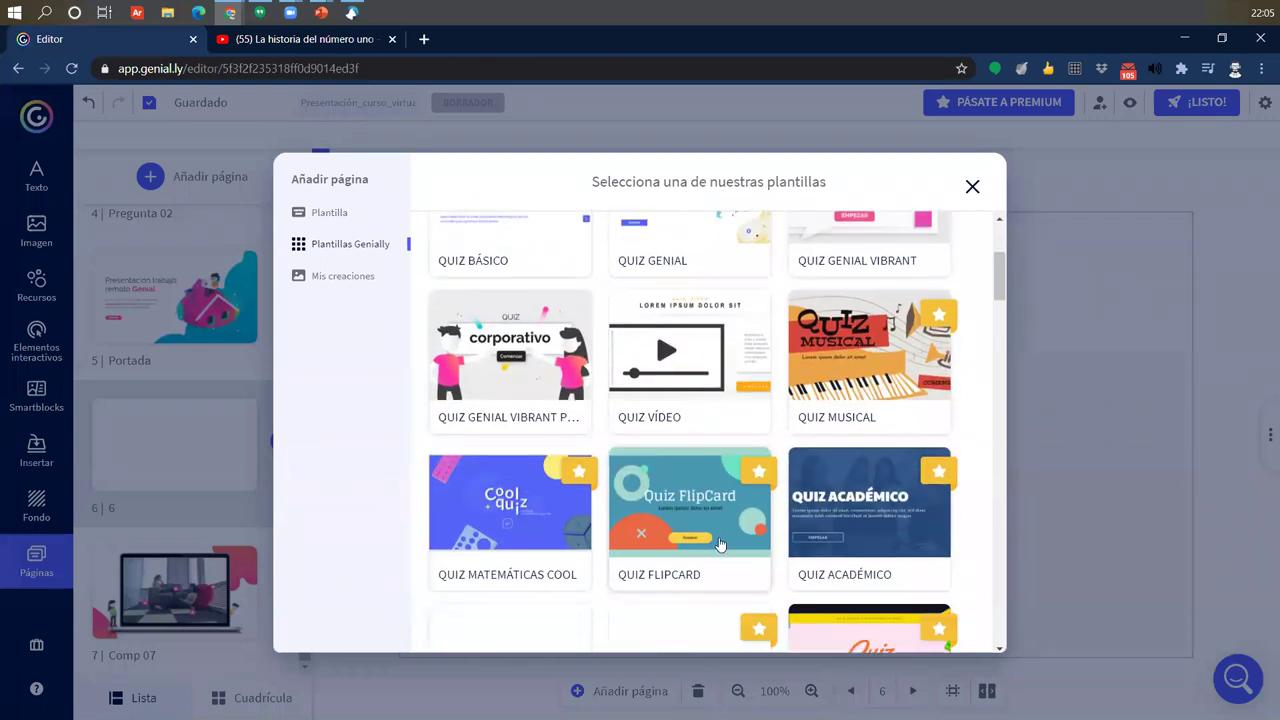
scroll(720, 545, down, 1)
scroll(720, 543, up, 4)
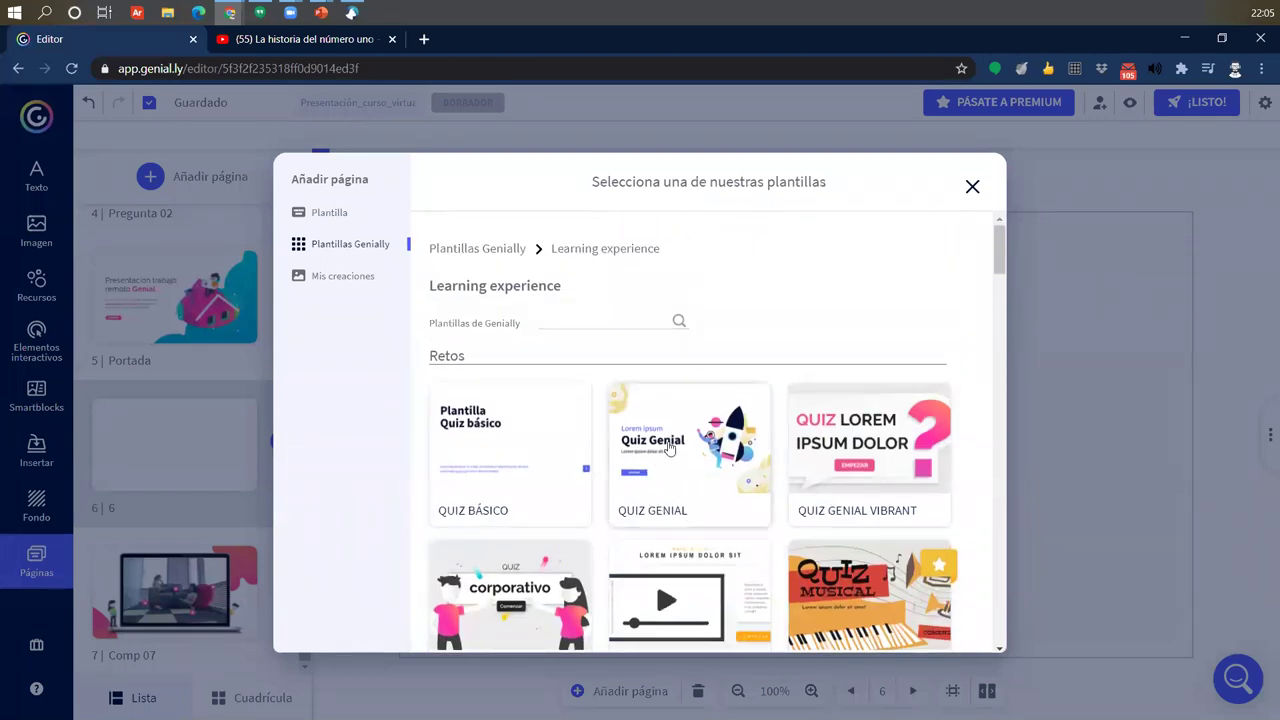
click(670, 448)
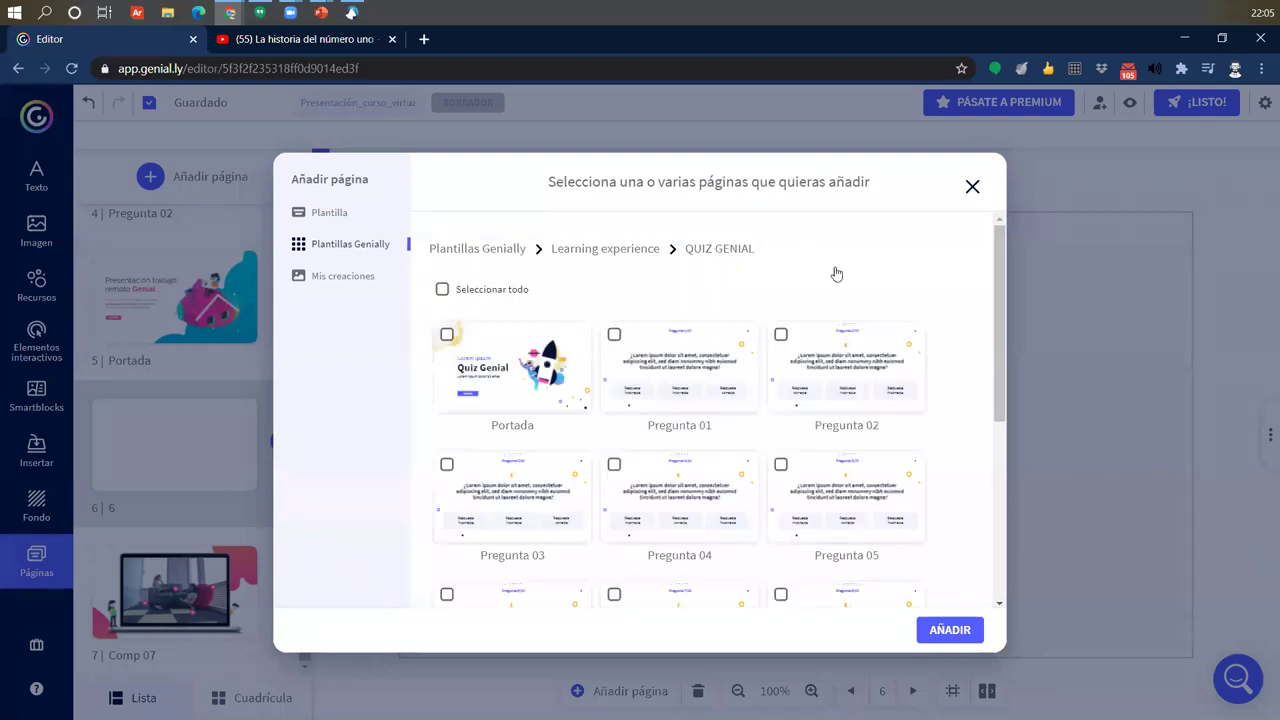
- Add the Pregunta 04 page from the QUIZ GENIAL template without its base background
scroll(712, 559, down, 2)
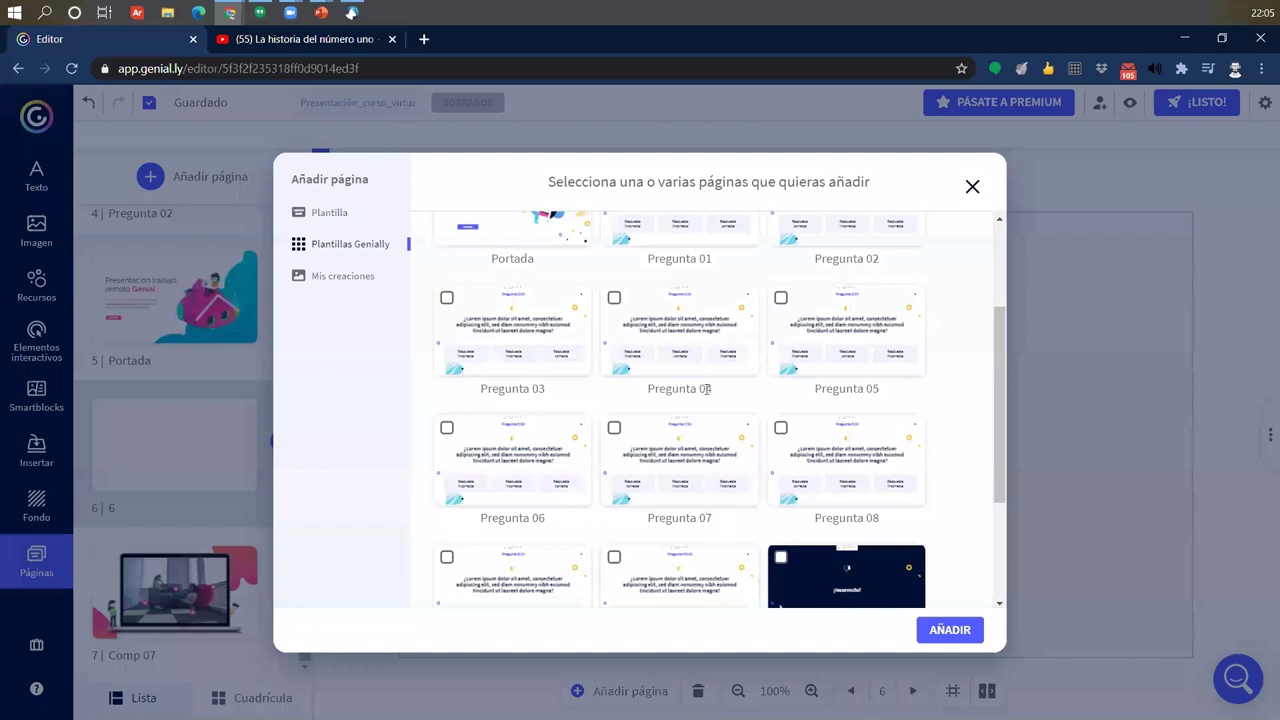
click(700, 306)
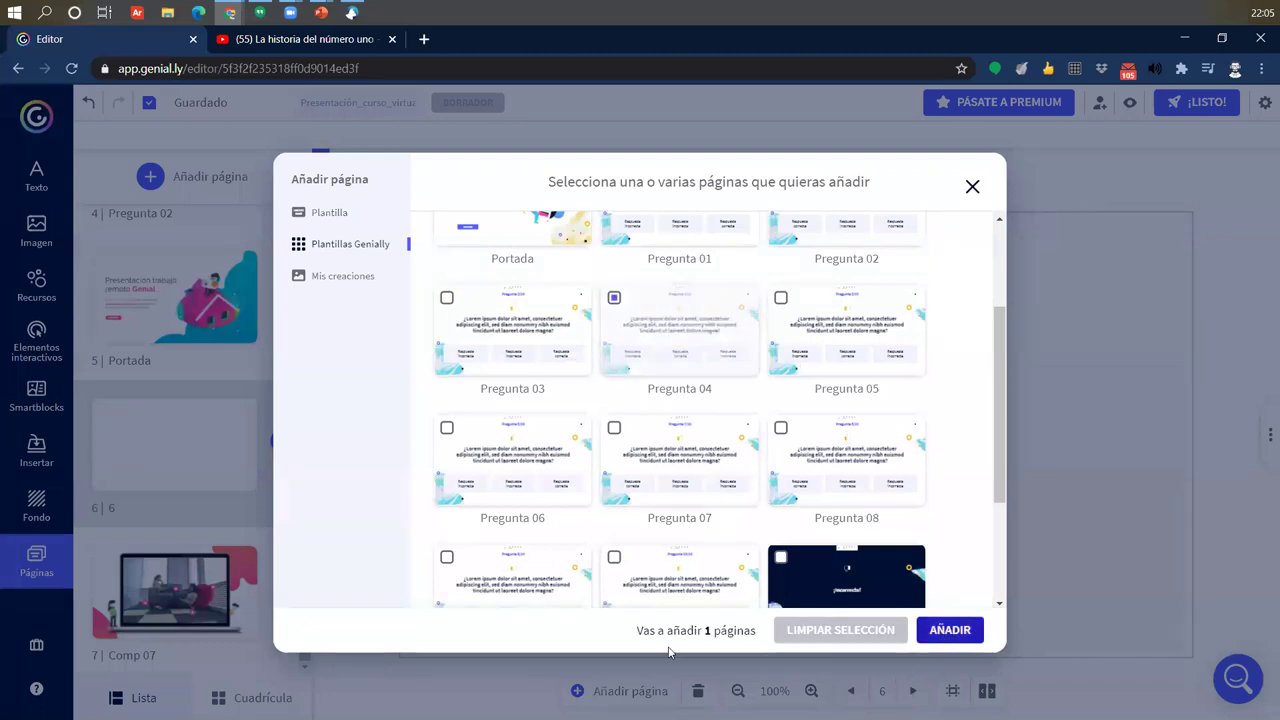
key(Return)
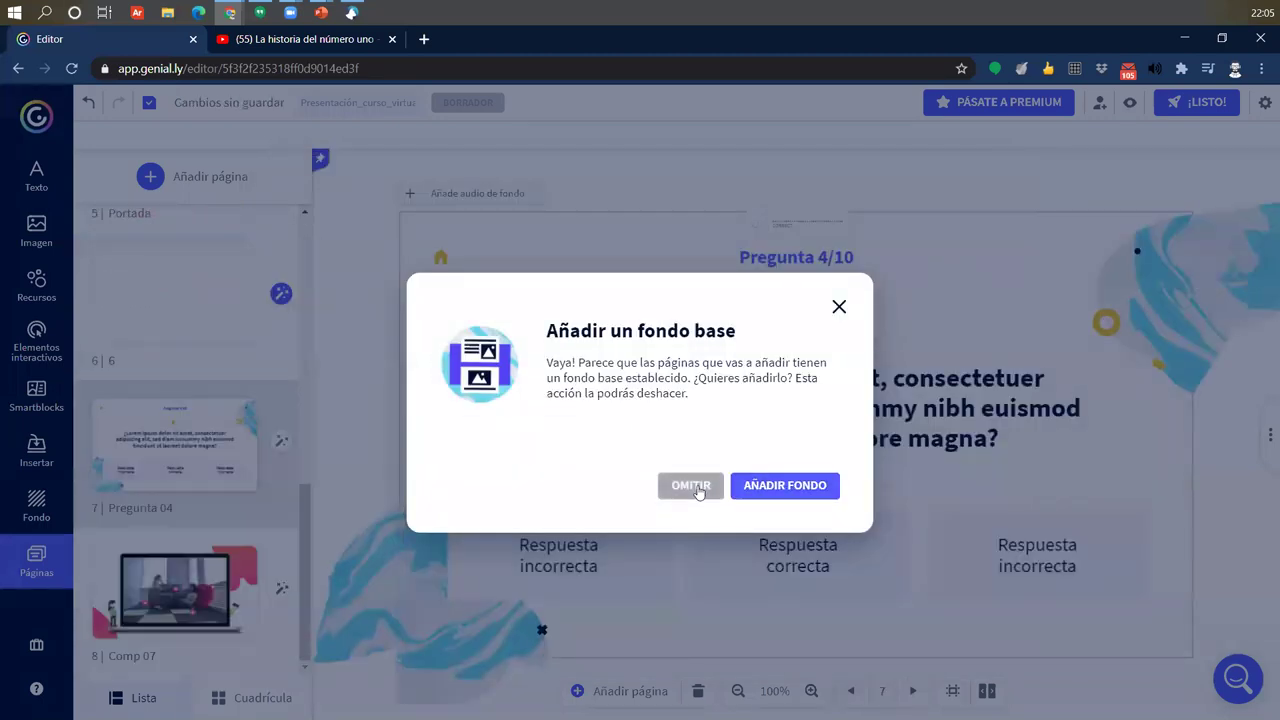
click(699, 487)
- Delete the blank page 6 between the Portada and Pregunta 04 pages
scroll(230, 465, up, 2)
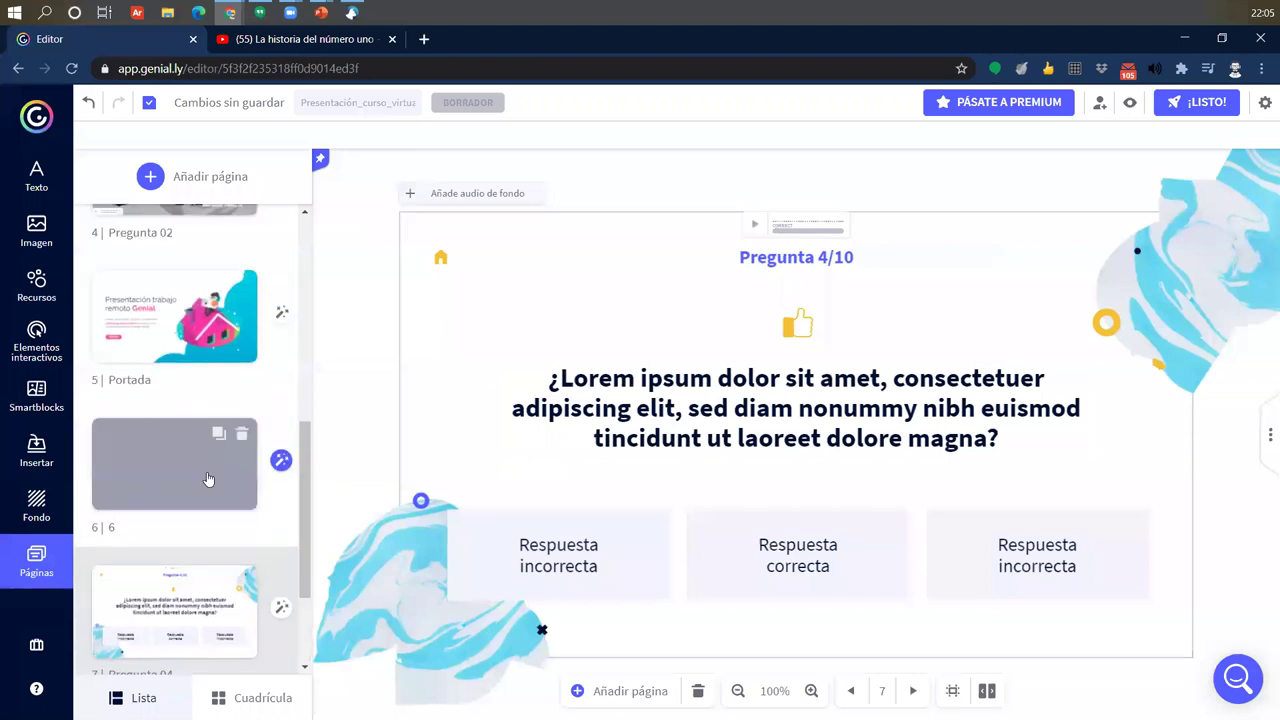
click(208, 479)
click(163, 336)
click(230, 430)
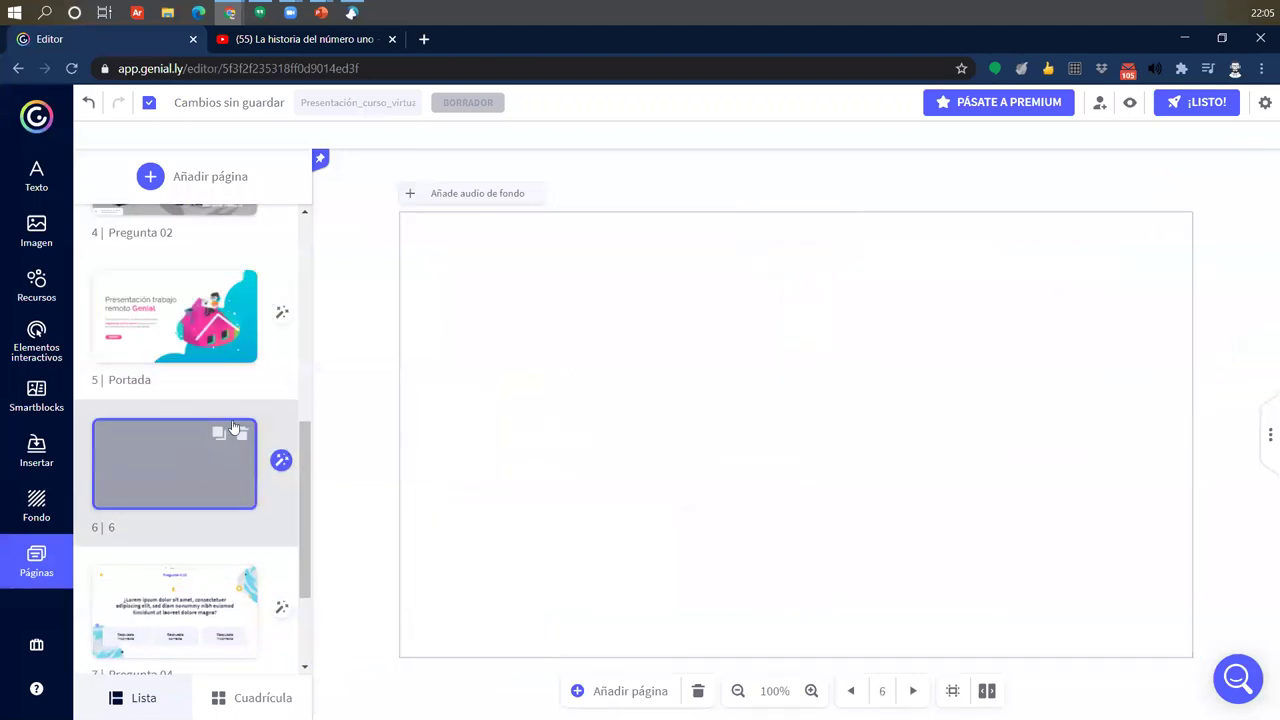
click(241, 434)
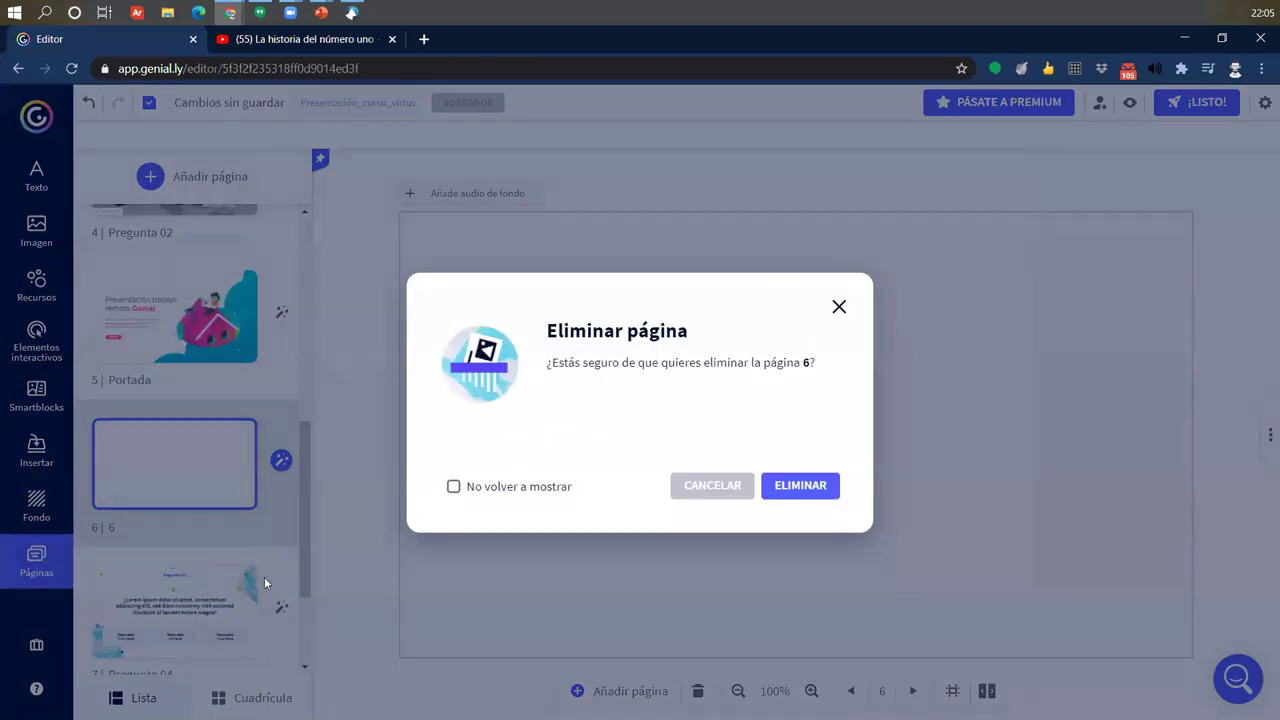
click(818, 487)
- Compare the Portada and Pregunta 04 pages, and open a preview of the presentation
click(185, 392)
click(190, 484)
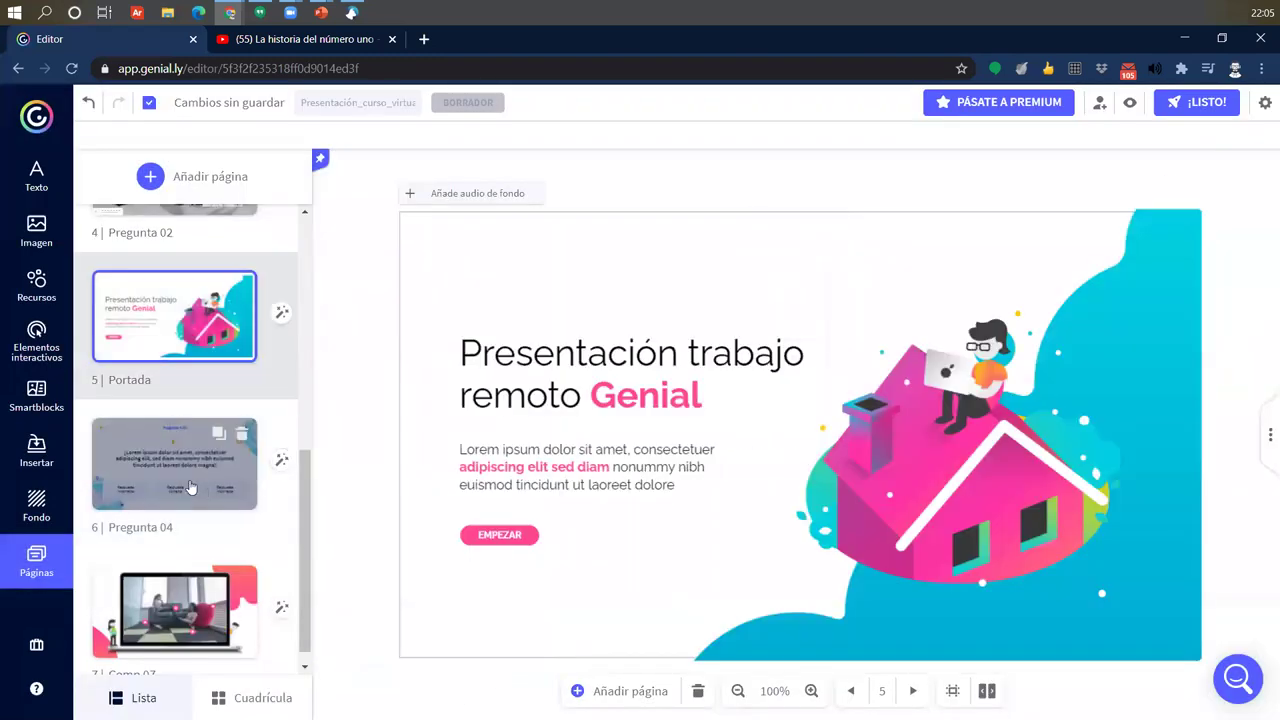
click(178, 312)
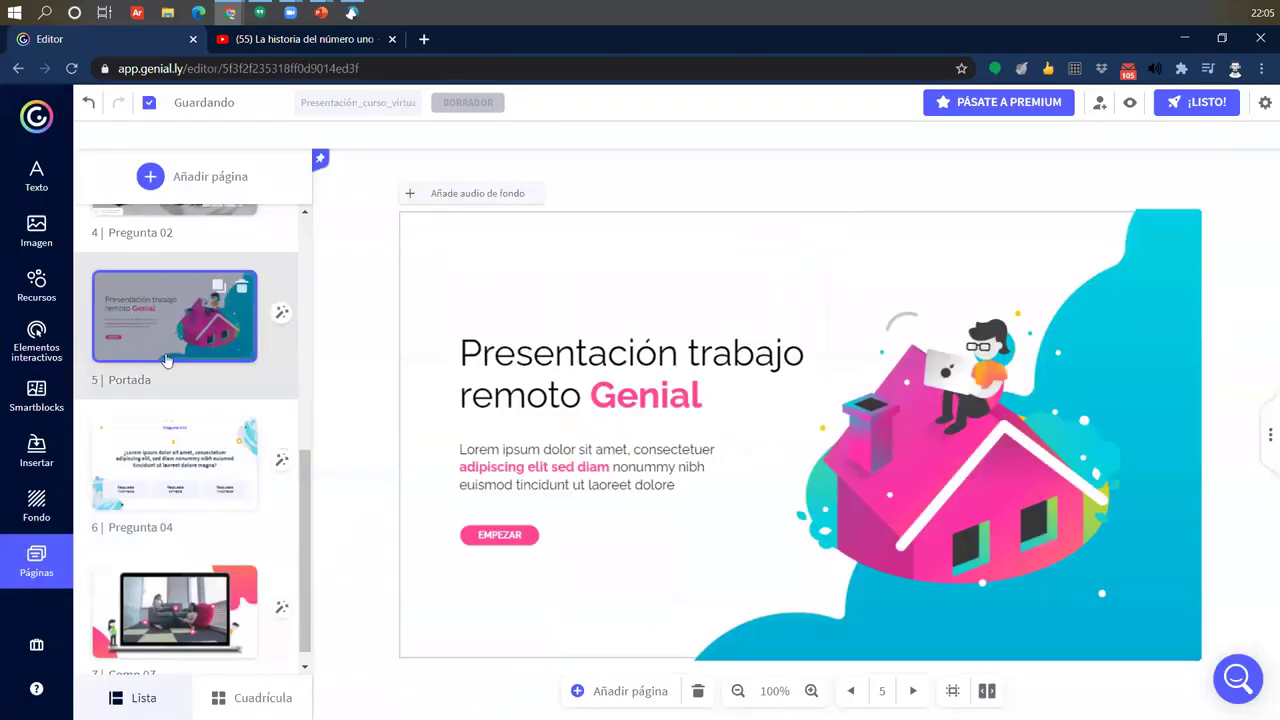
click(178, 465)
click(178, 305)
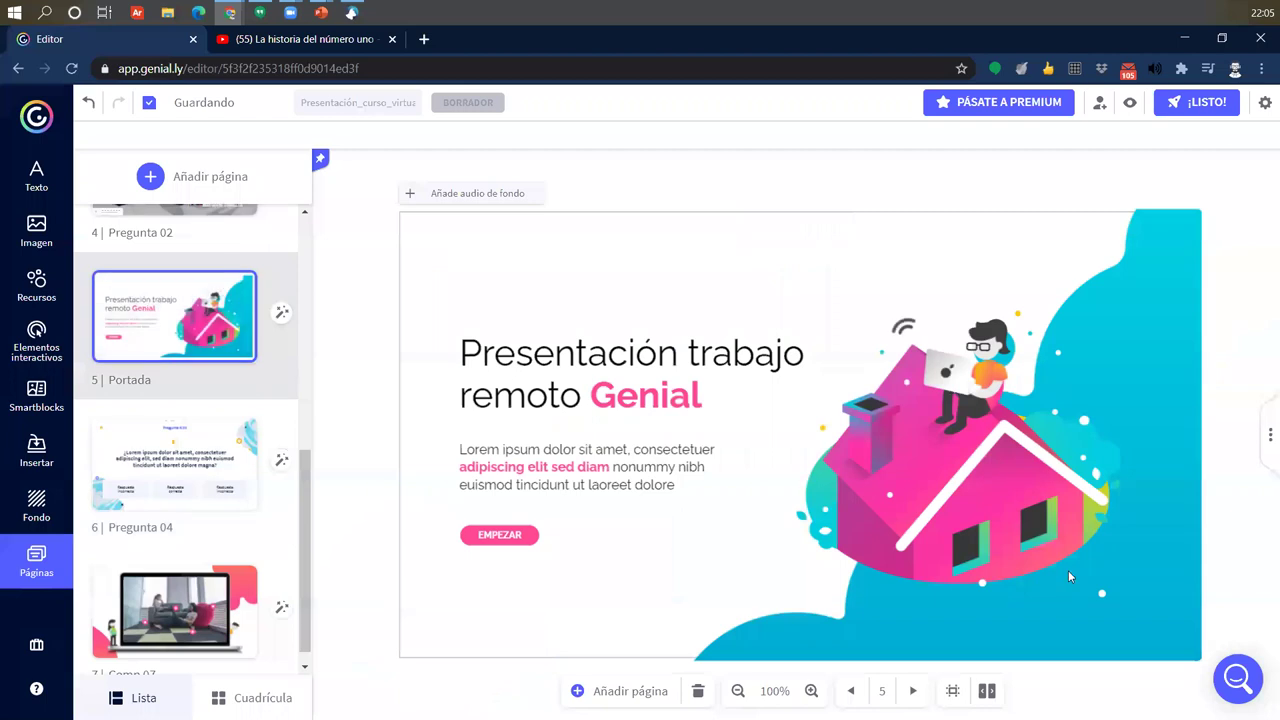
click(1130, 102)
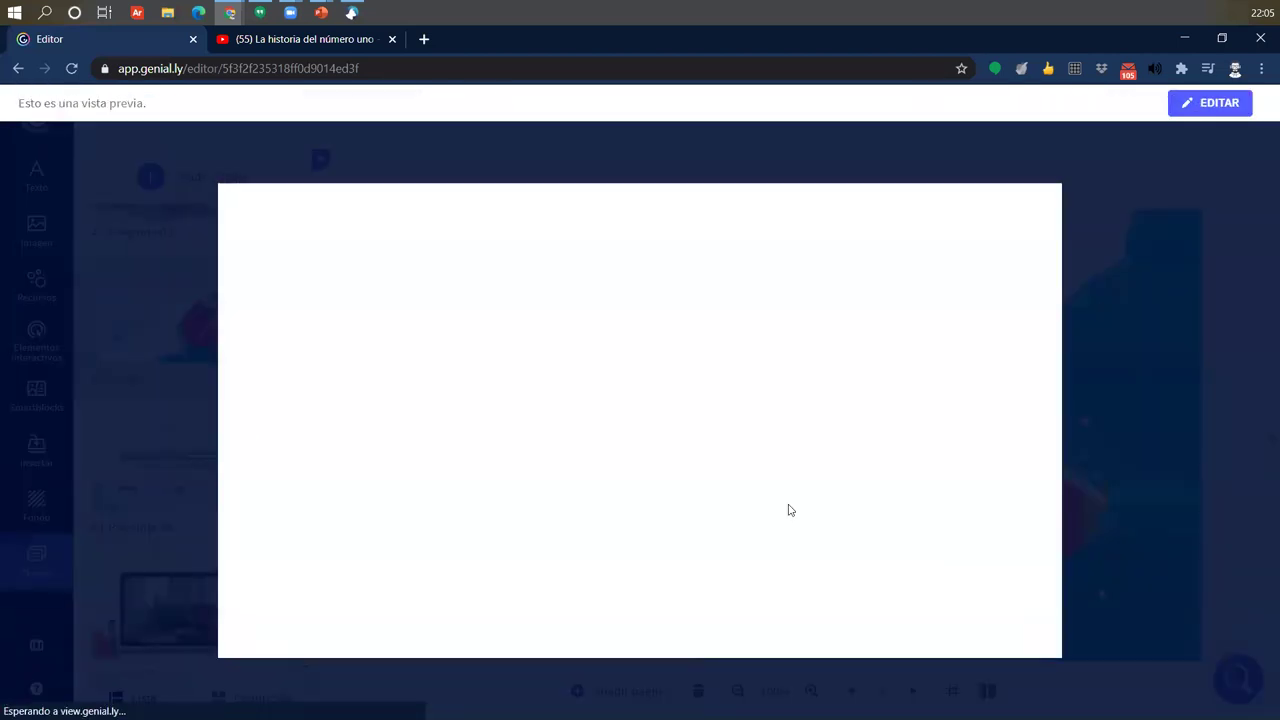
- Page through the preview to the laptop page after Pregunta 04, and return to the editor
click(1041, 420)
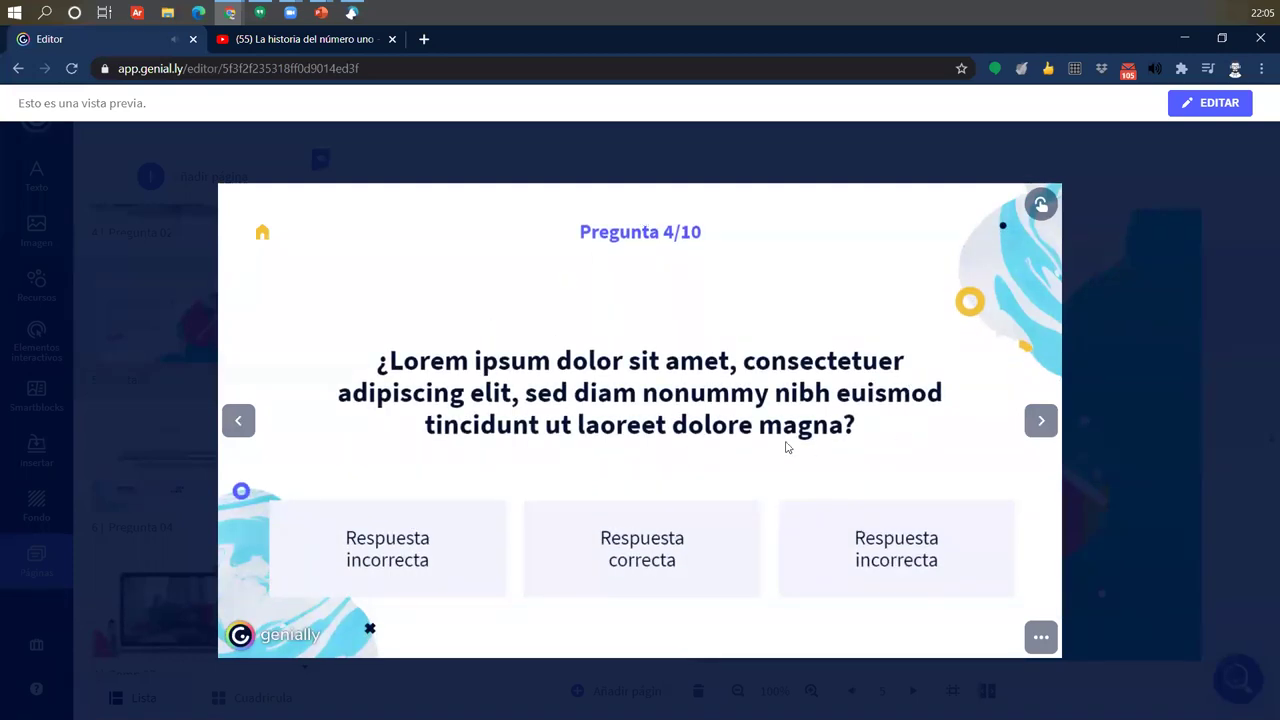
click(1030, 425)
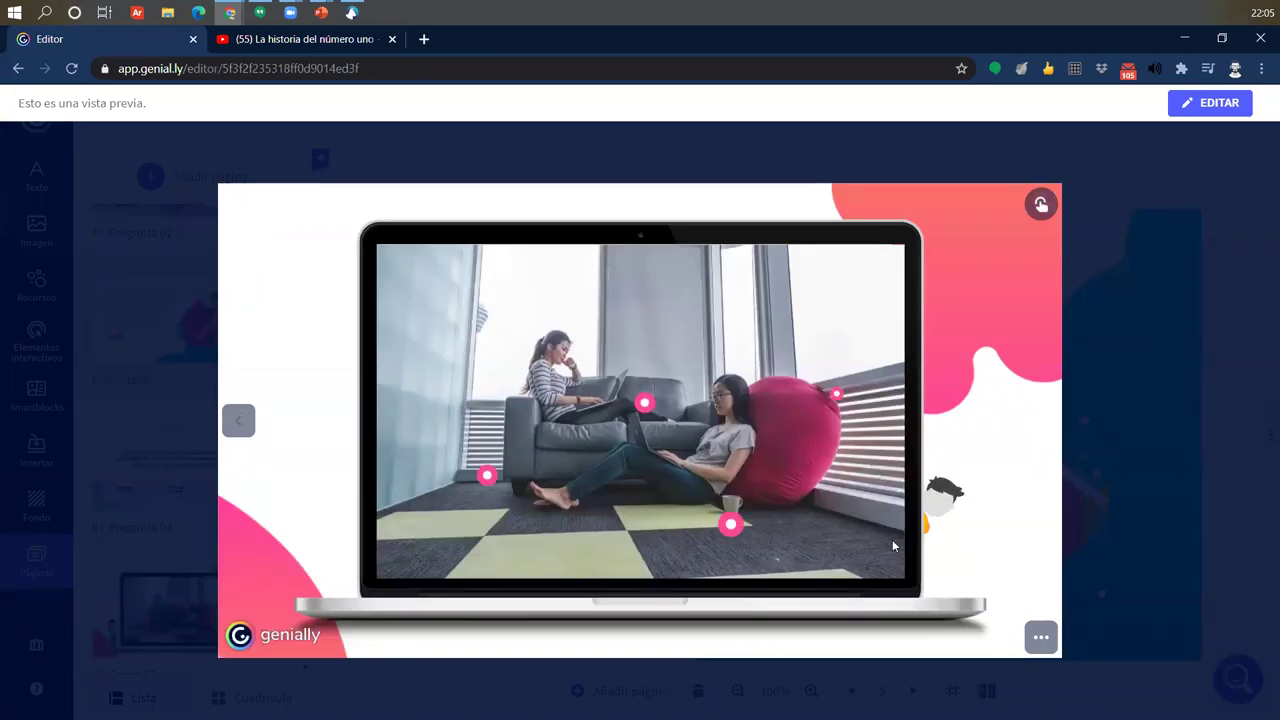
click(1178, 317)
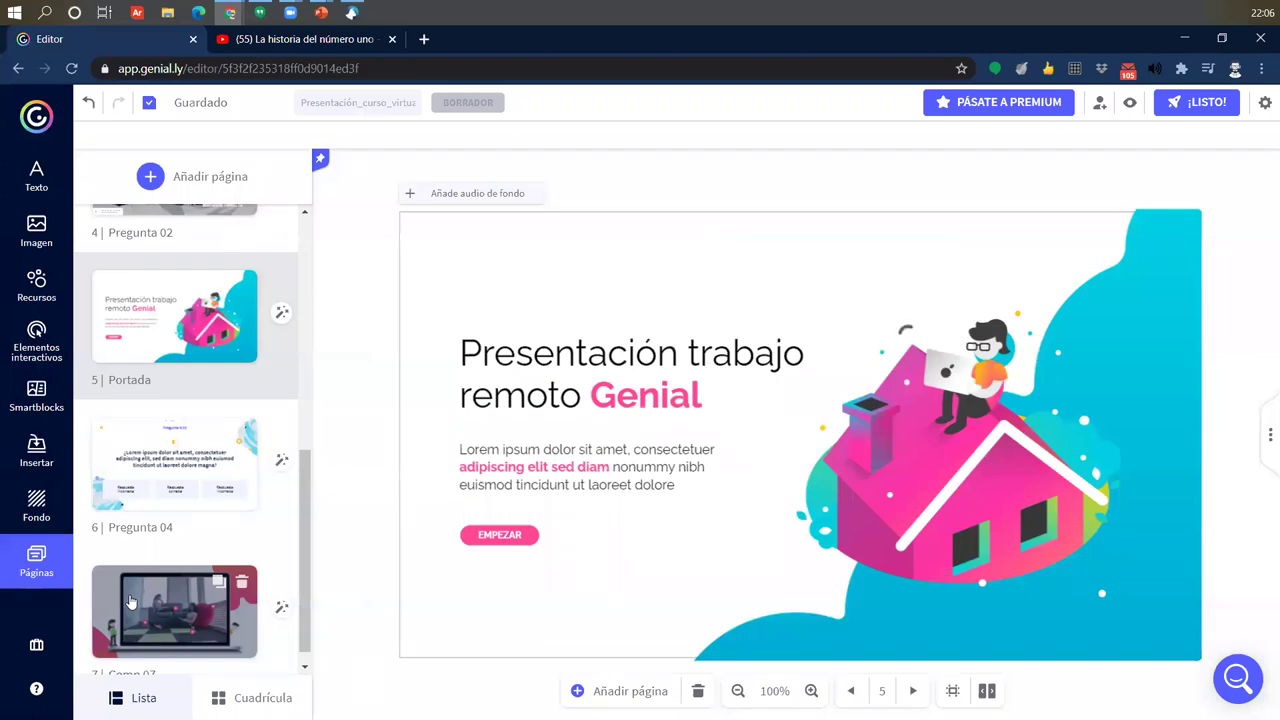
- Add the home button from the interactive elements' Botones collection and place it above the title on the page 5 Portada
click(28, 347)
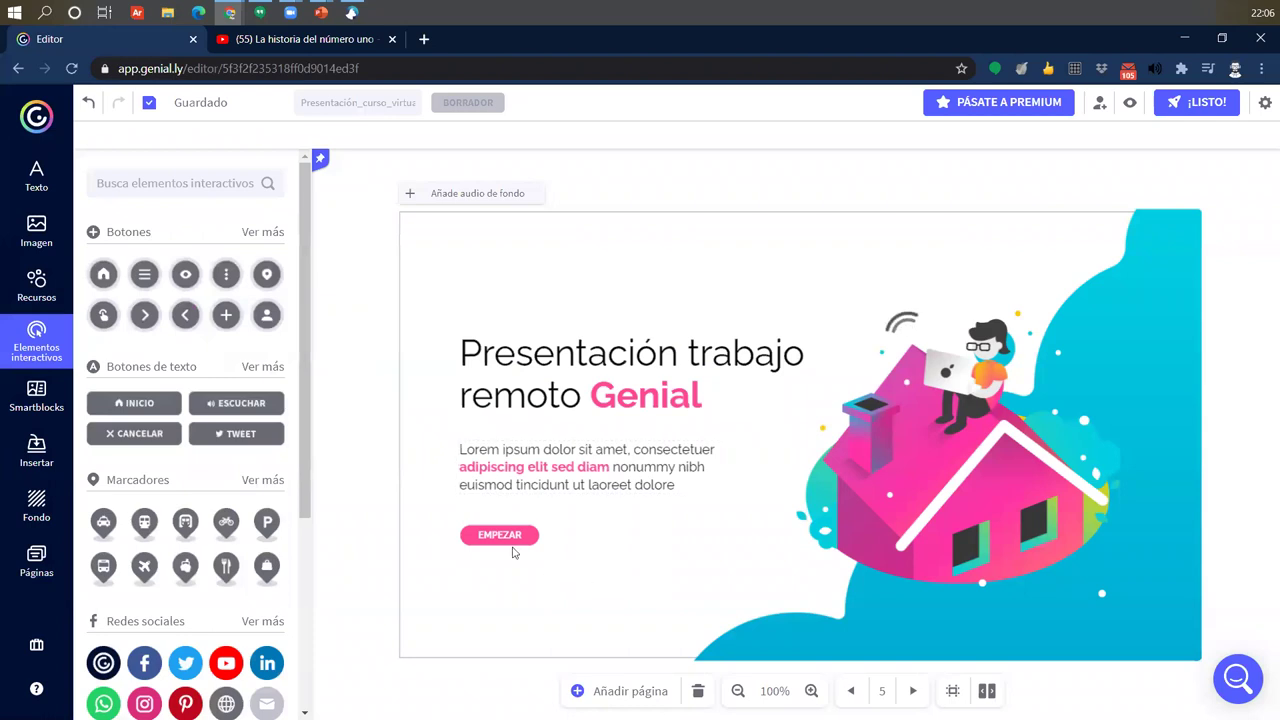
scroll(189, 501, down, 3)
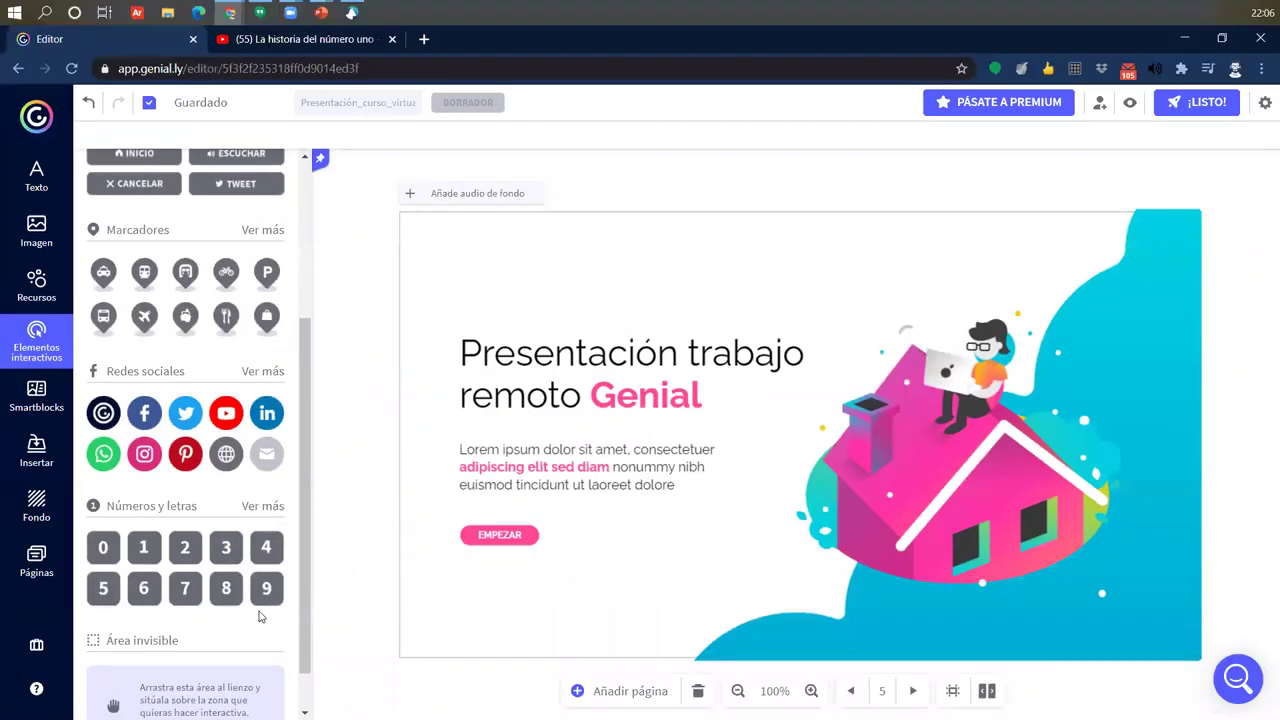
scroll(258, 610, down, 1)
scroll(258, 610, up, 4)
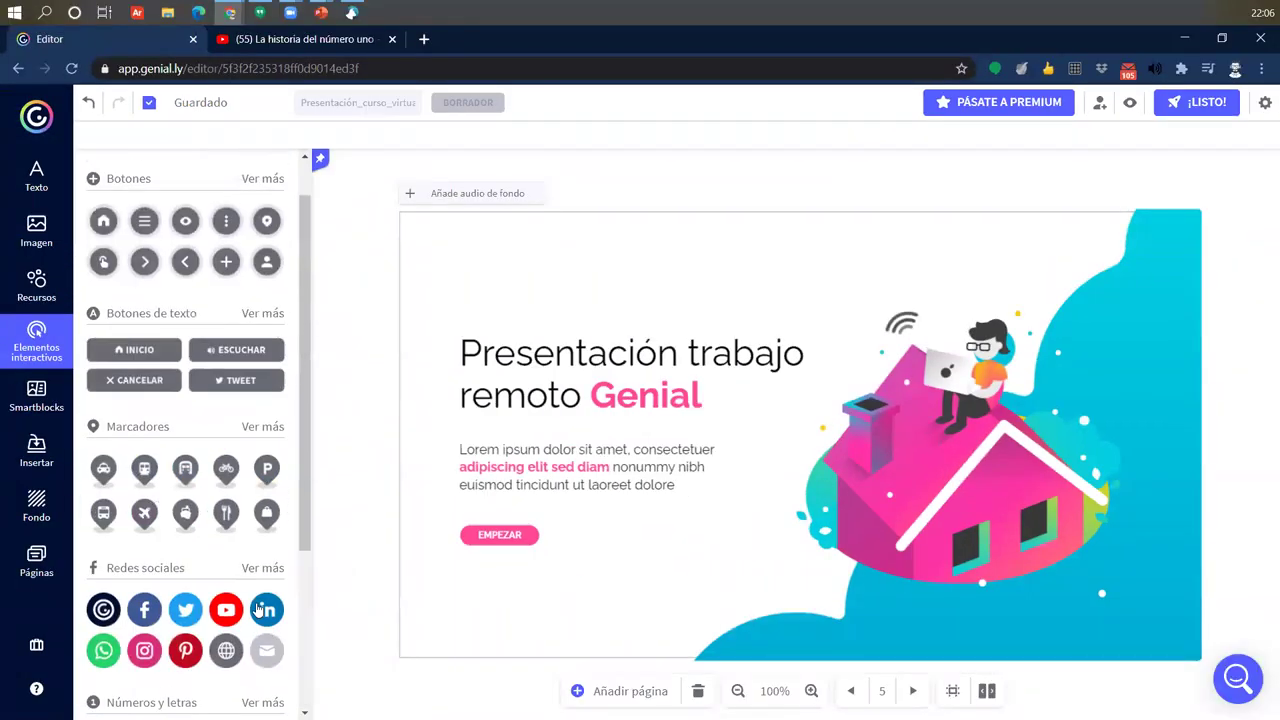
scroll(258, 610, up, 2)
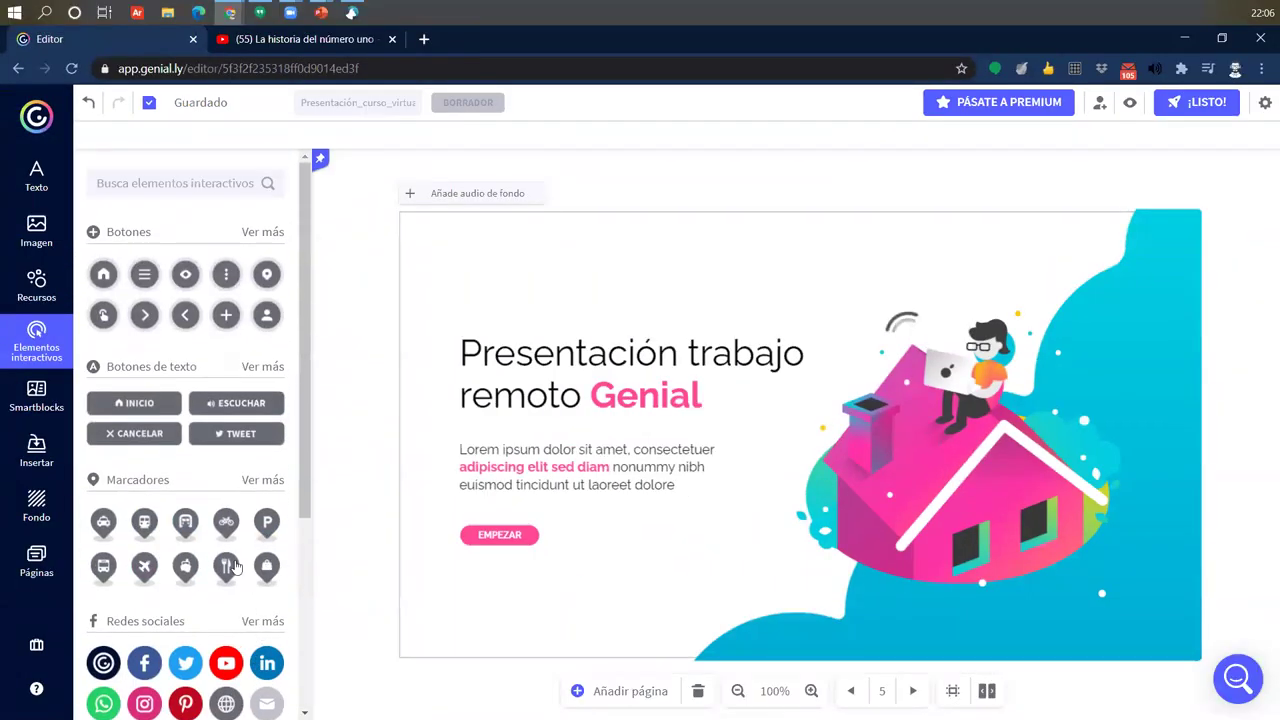
click(262, 232)
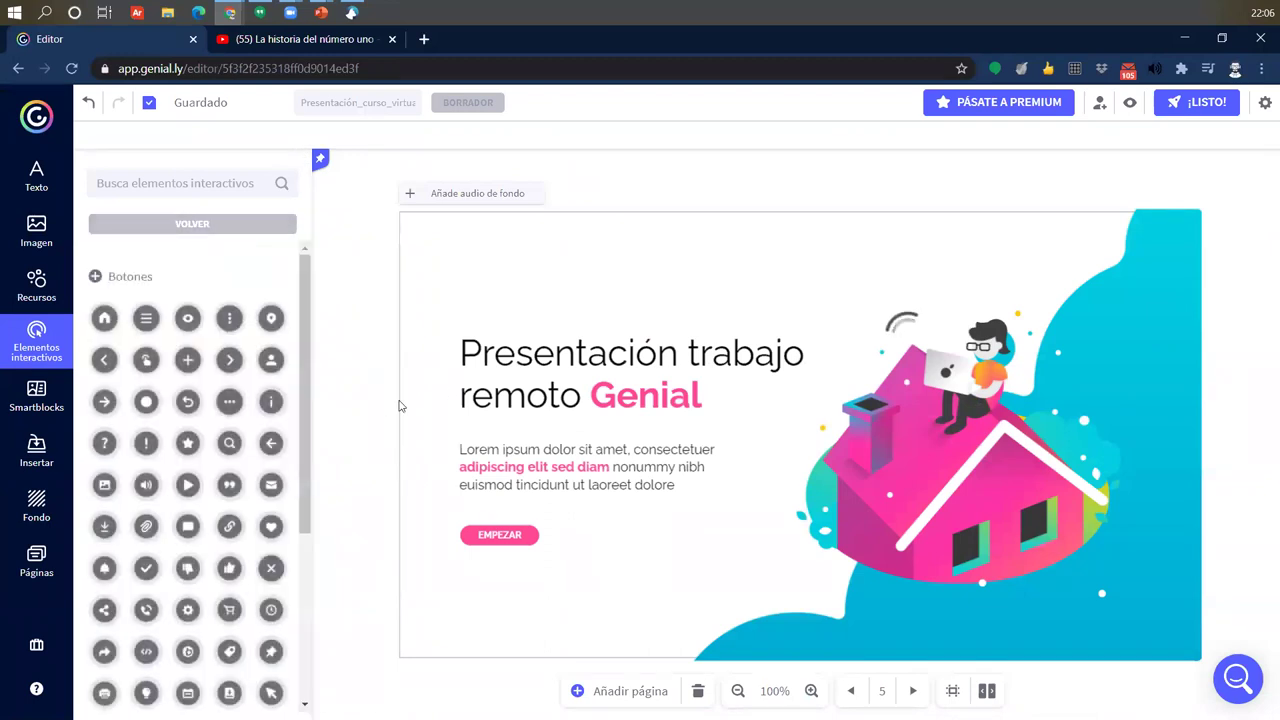
click(103, 320)
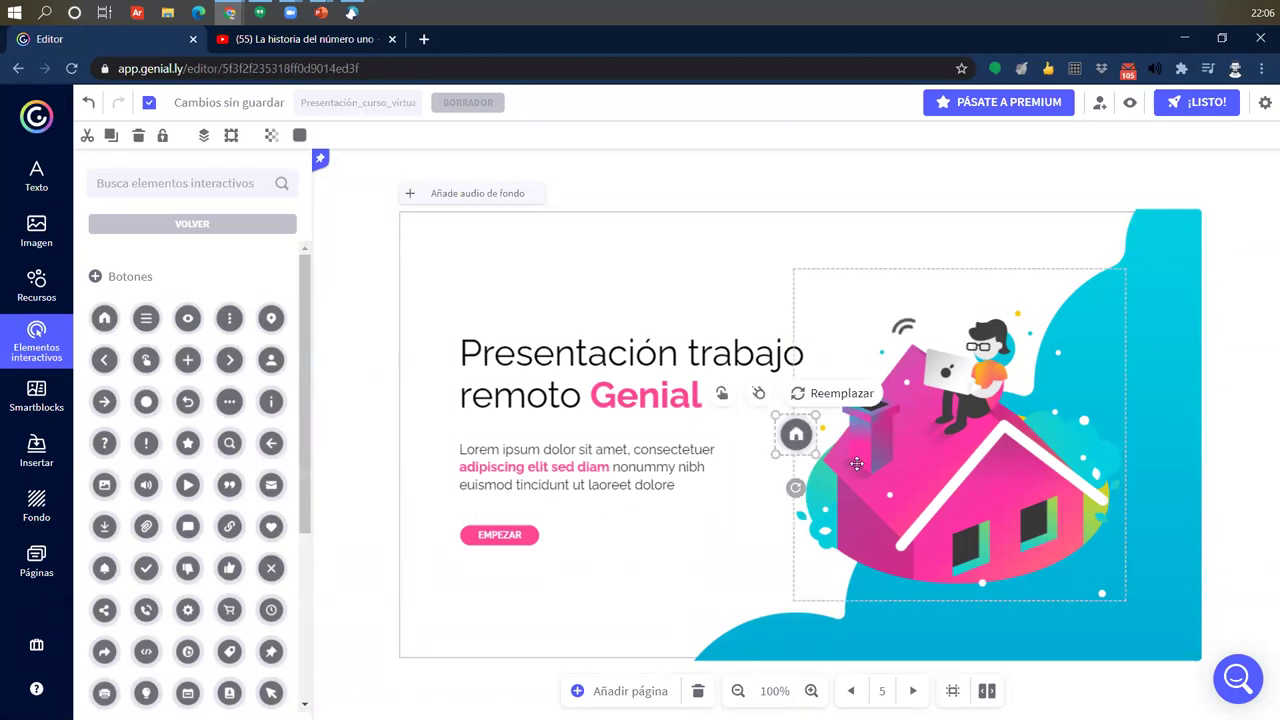
drag(785, 420, 545, 262)
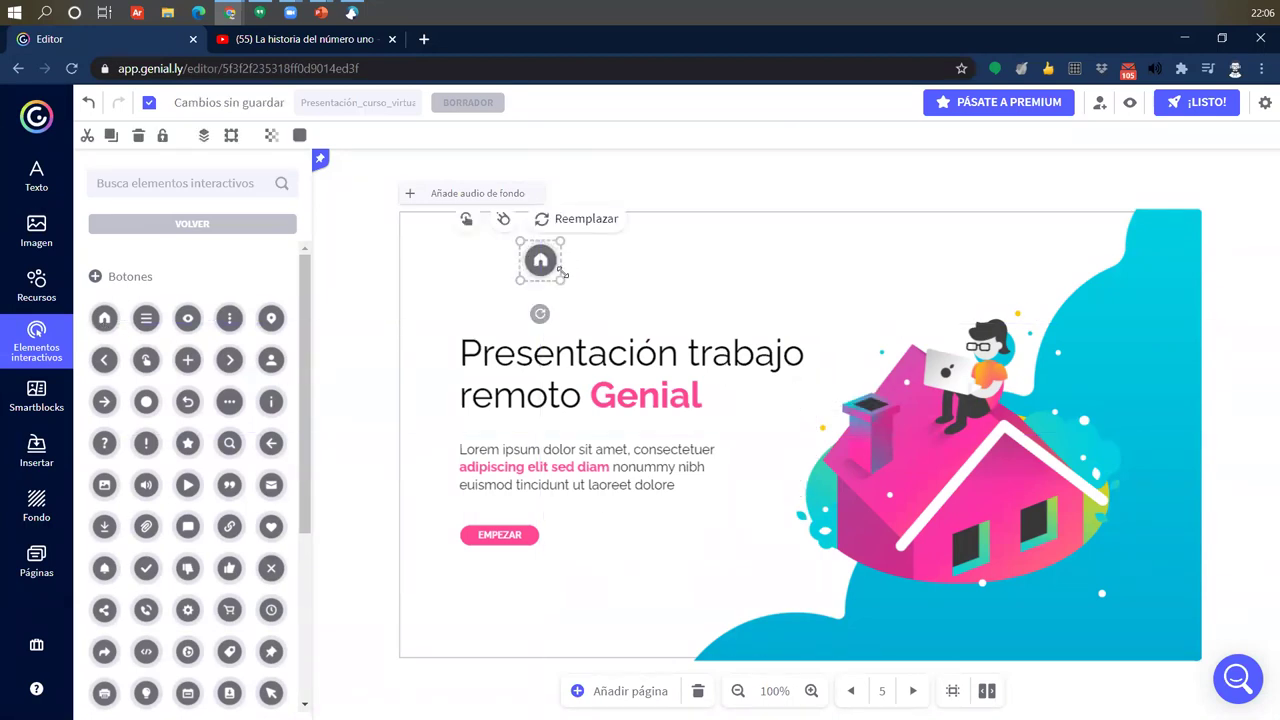
- Give the home button an Ir a página interactivity that connects to the first Portada page, and save it
click(466, 220)
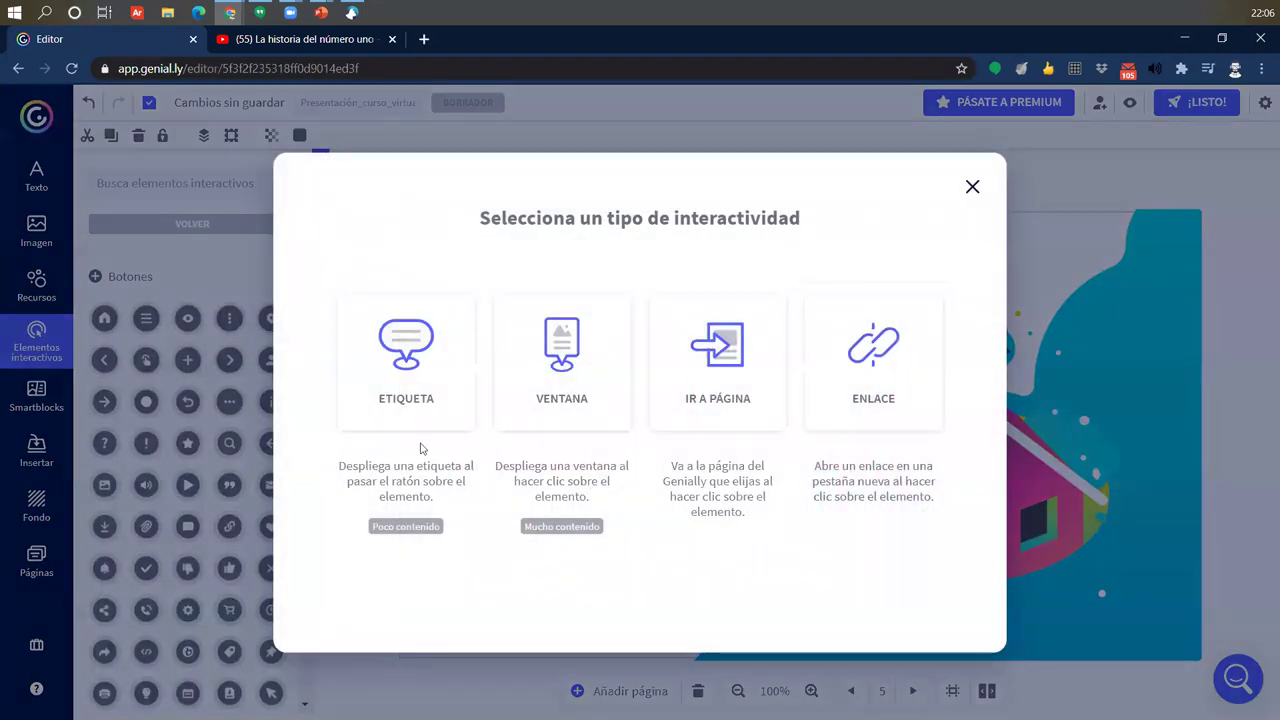
click(697, 395)
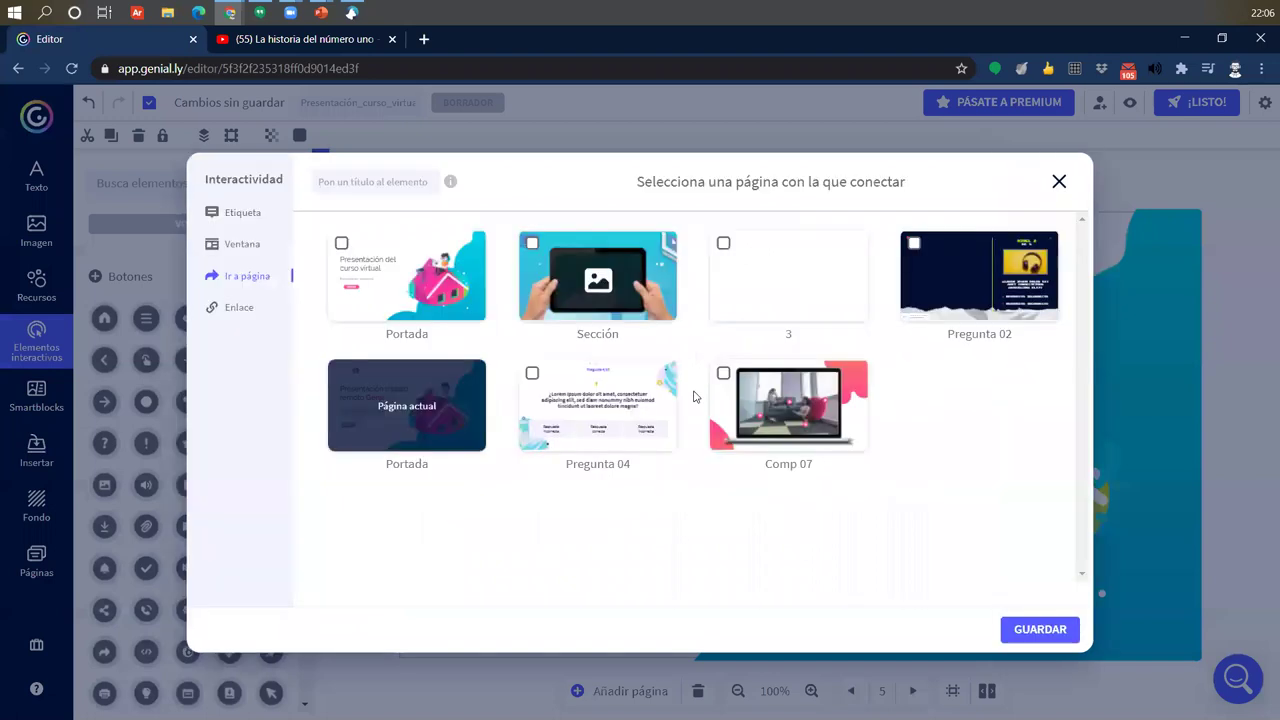
click(389, 276)
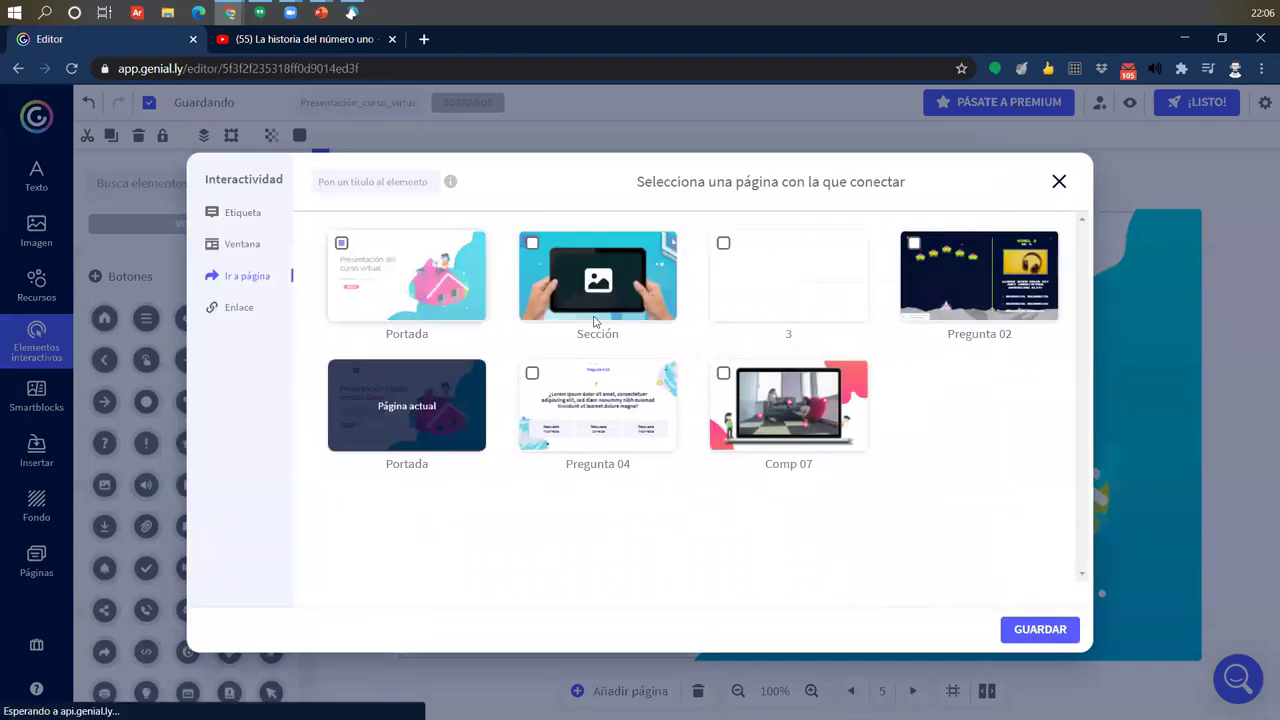
click(1008, 626)
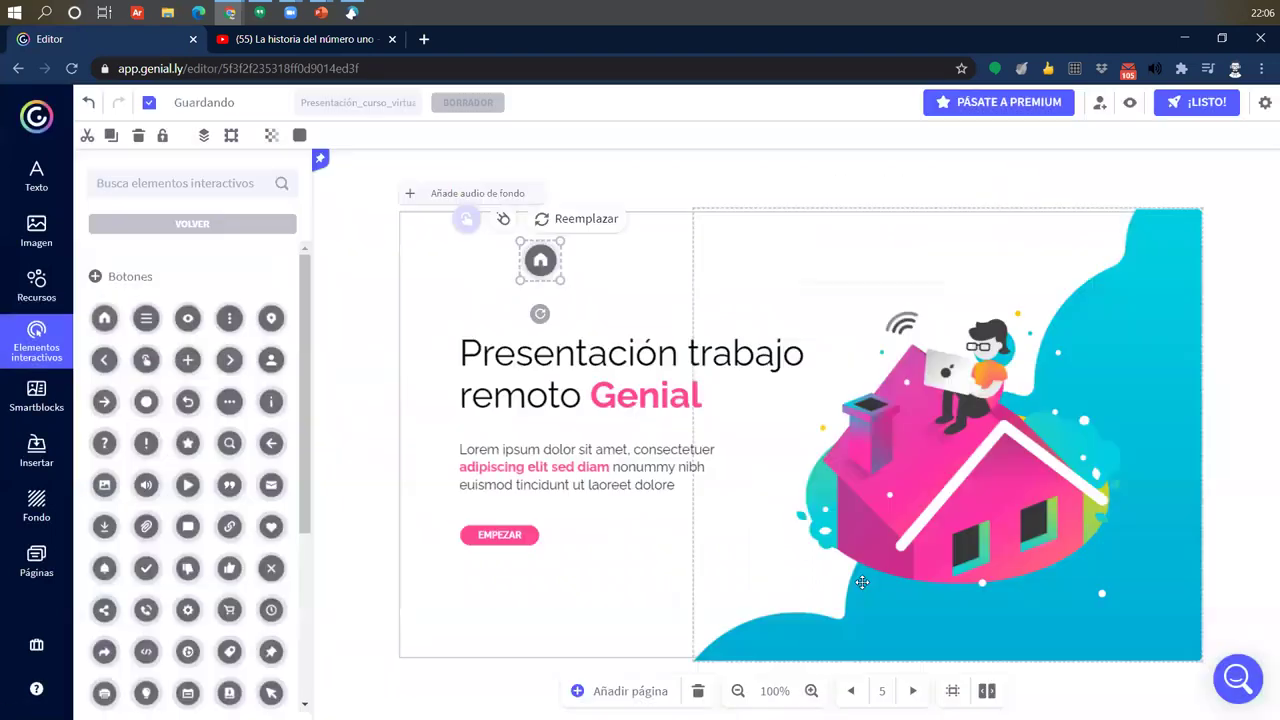
- Preview the presentation, test the home button's jump to the first page, and return to the editor
click(1129, 102)
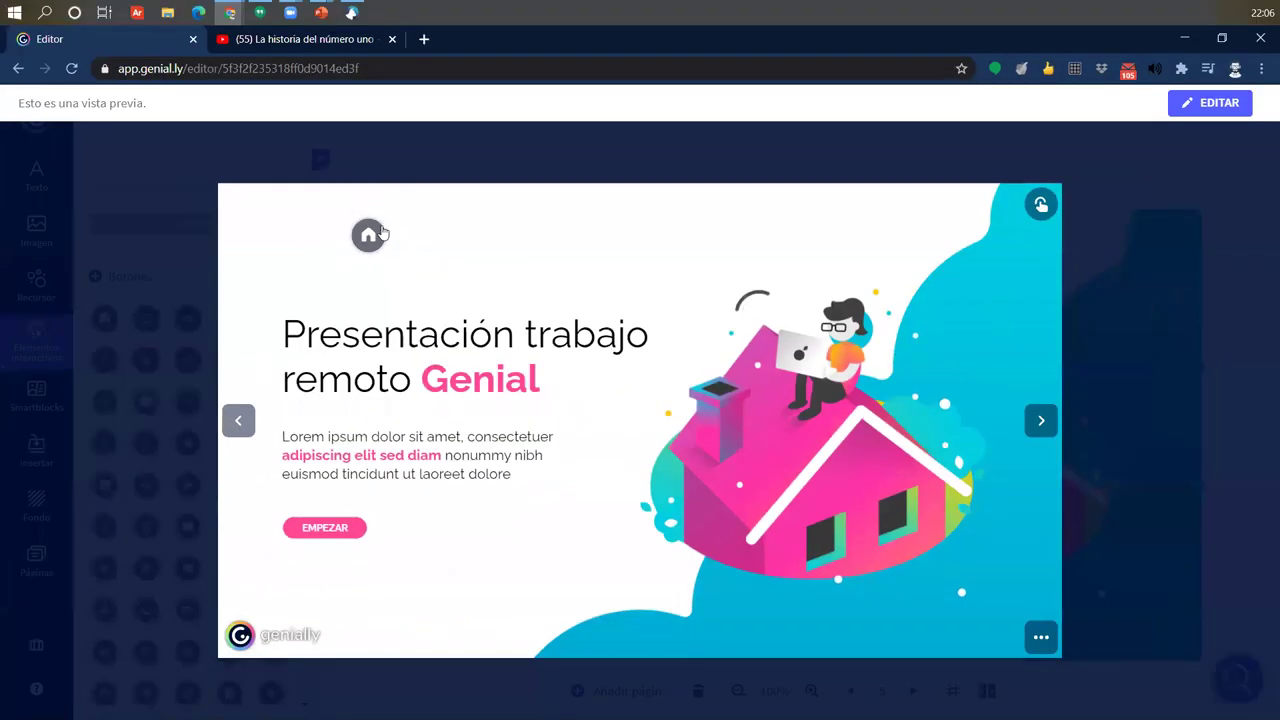
click(369, 234)
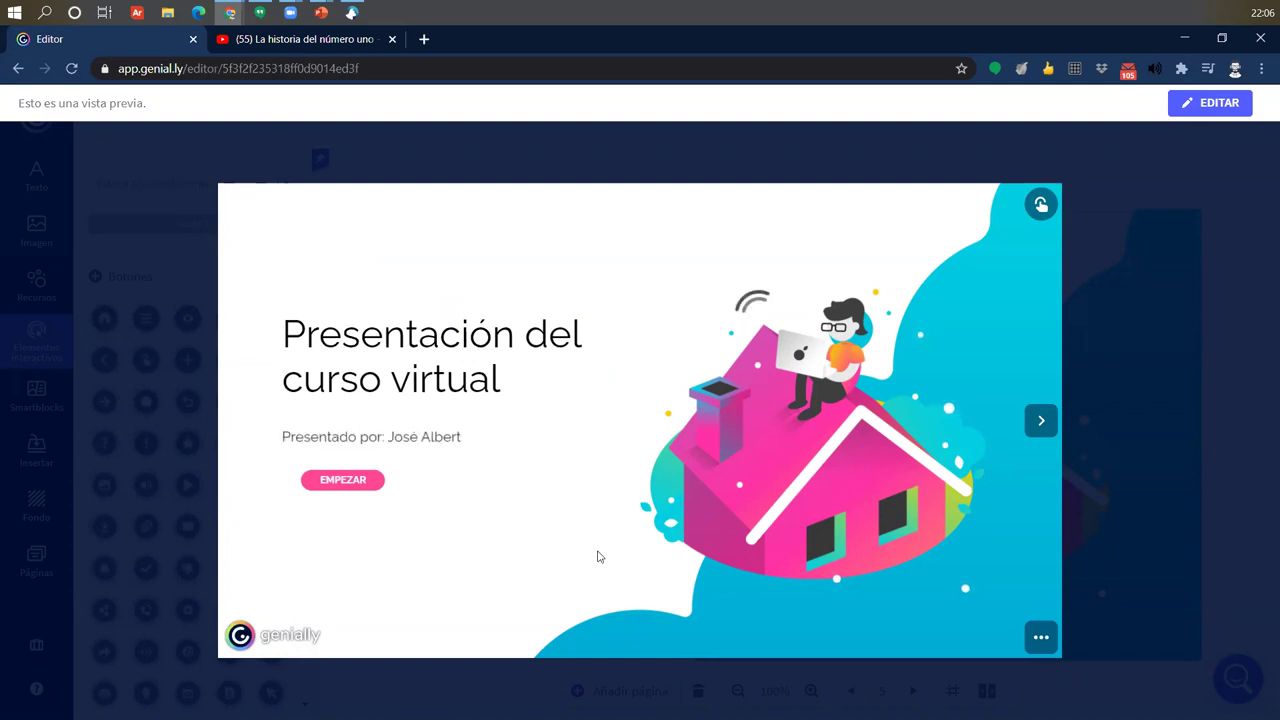
key(Escape)
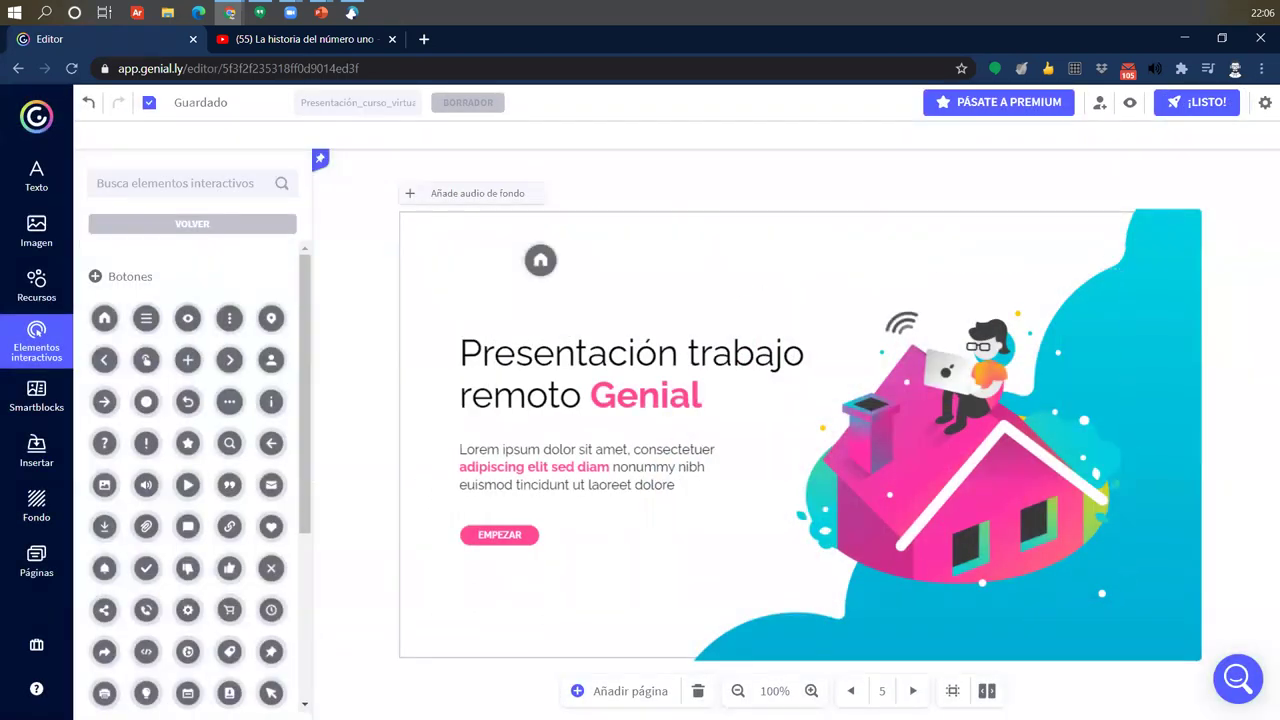
- Return to the Mis creaciones dashboard and look through the saved creations
click(38, 116)
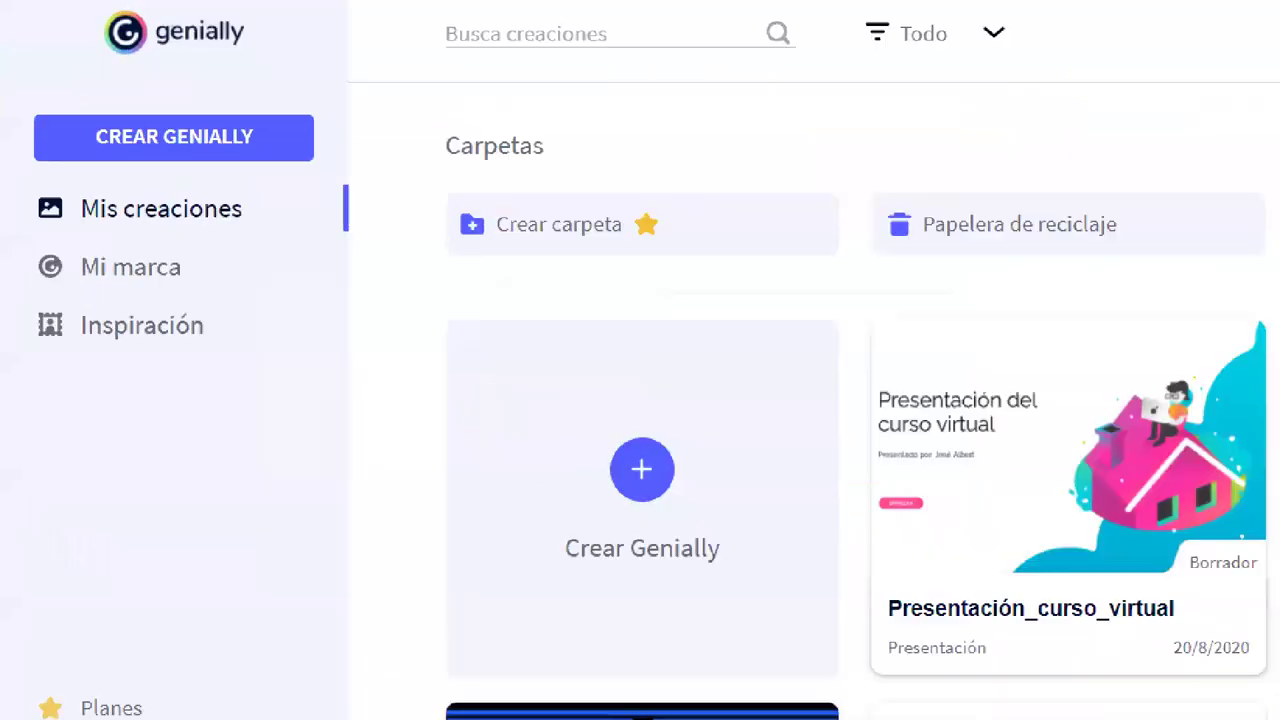
mouse_move(2, 182)
mouse_down()
mouse_move(340, 245)
mouse_move(357, 230)
mouse_move(438, 331)
mouse_up()
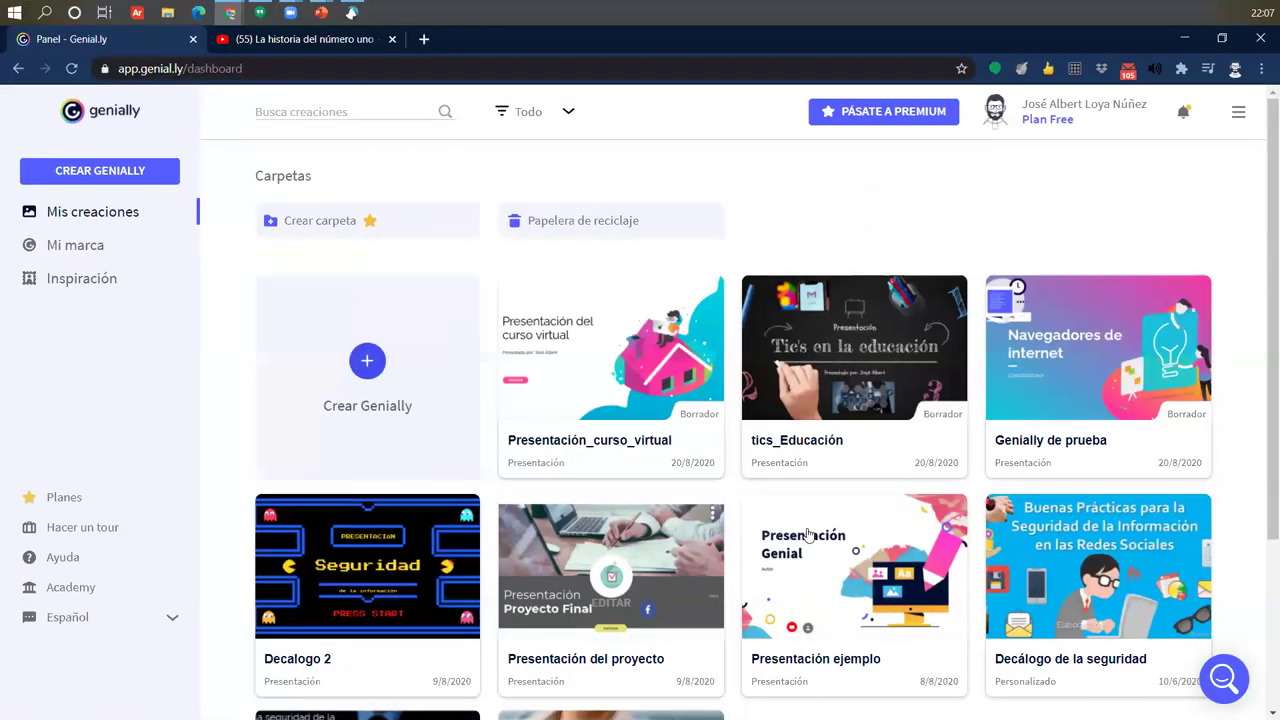
scroll(1030, 470, down, 3)
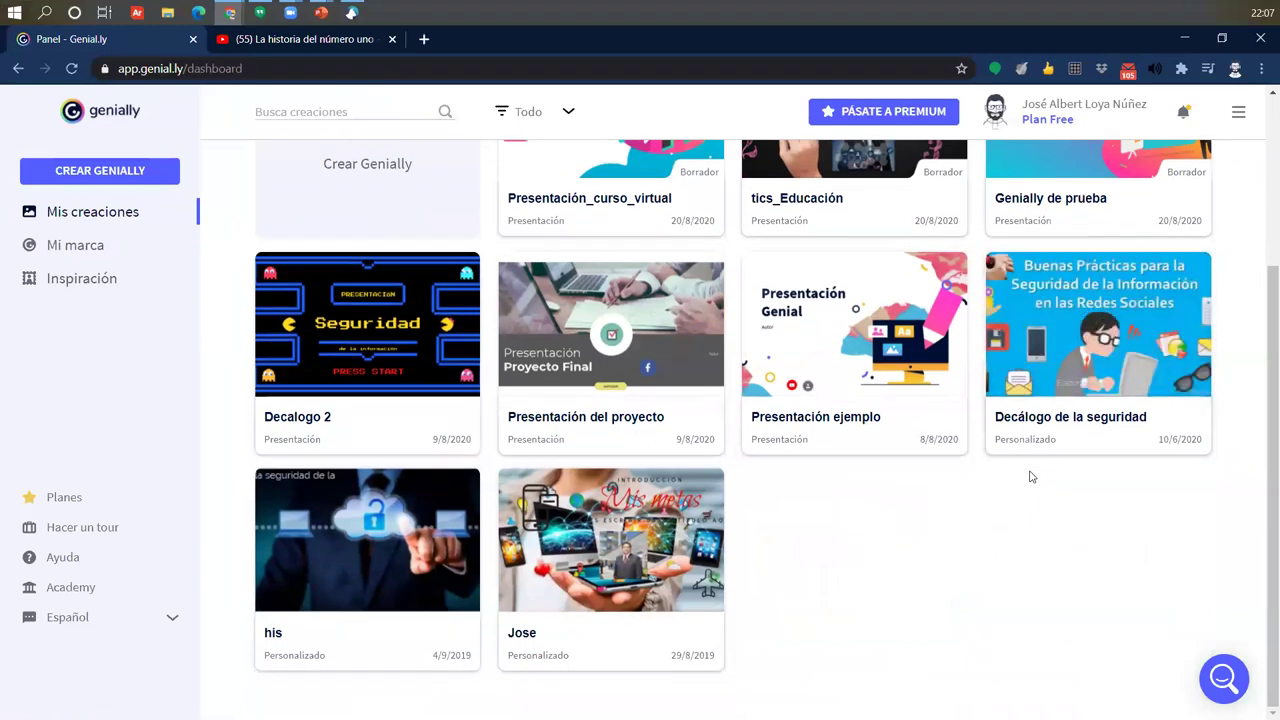
scroll(1030, 470, up, 3)
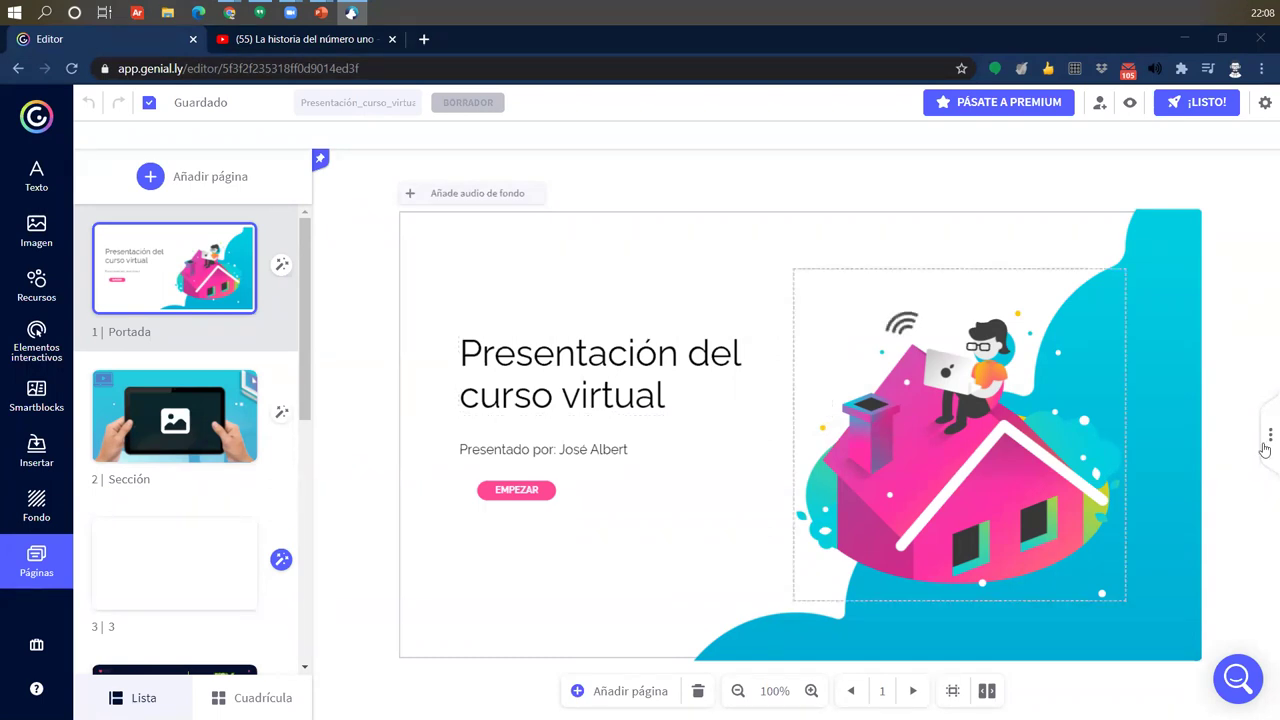
- Insert the Escenarios illustration of a seated woman with floating media cards on blank page 3 and place it at the page's right side
click(137, 575)
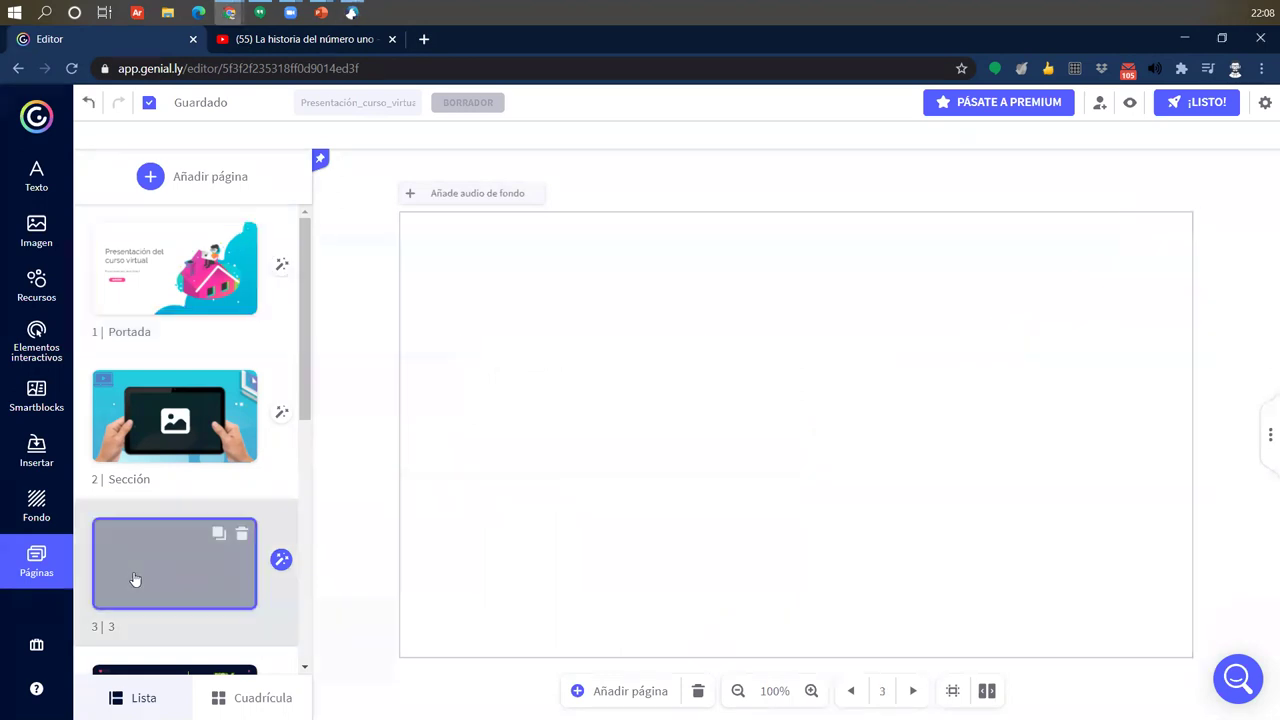
click(45, 348)
click(37, 285)
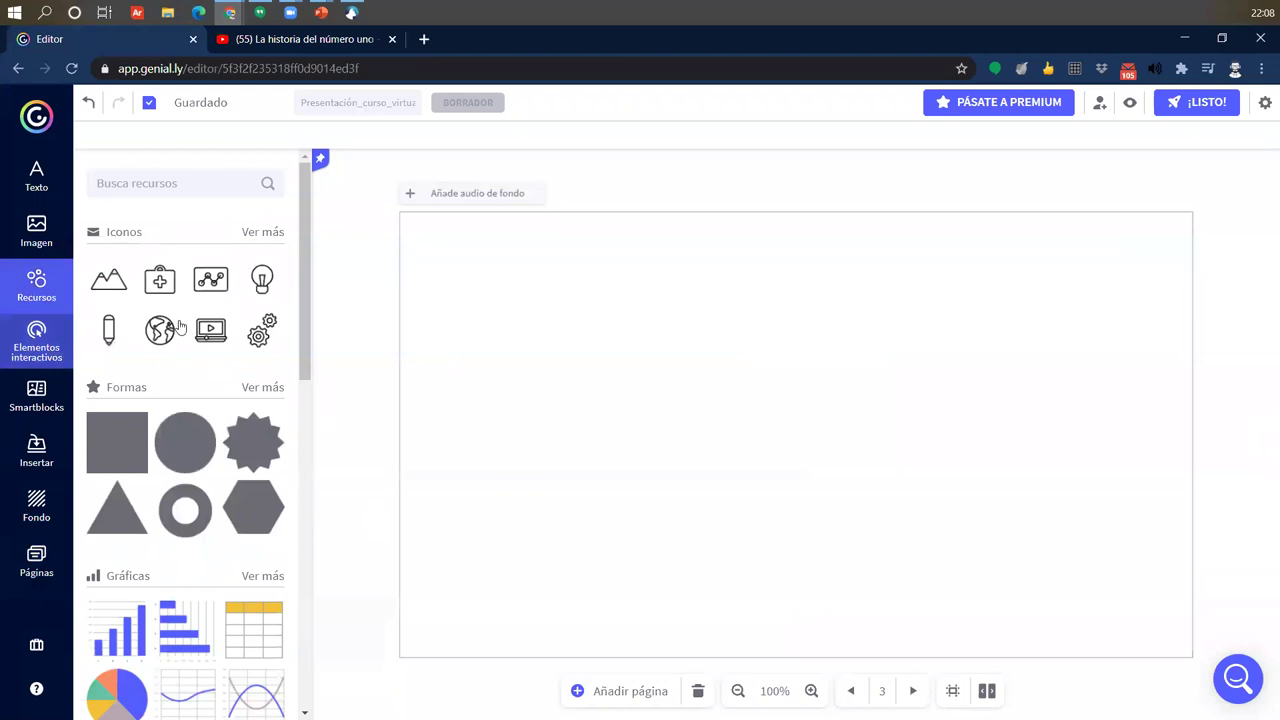
scroll(229, 362, down, 4)
scroll(229, 362, down, 2)
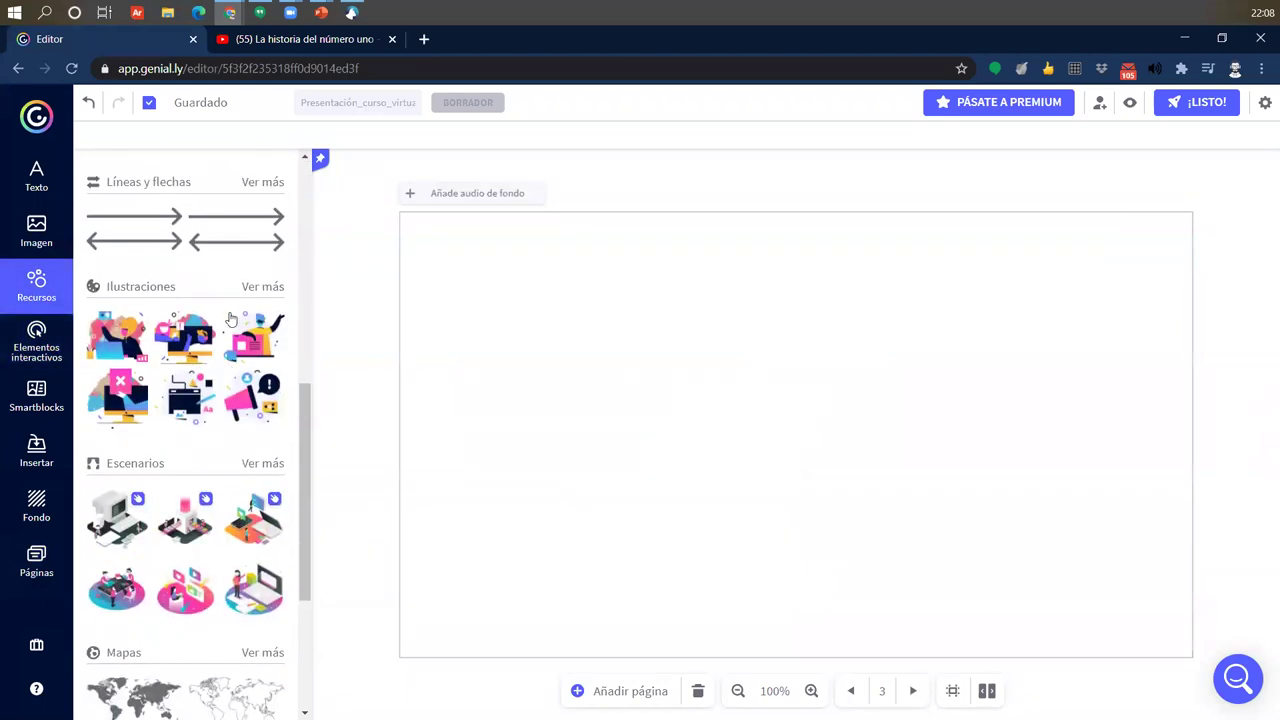
click(260, 465)
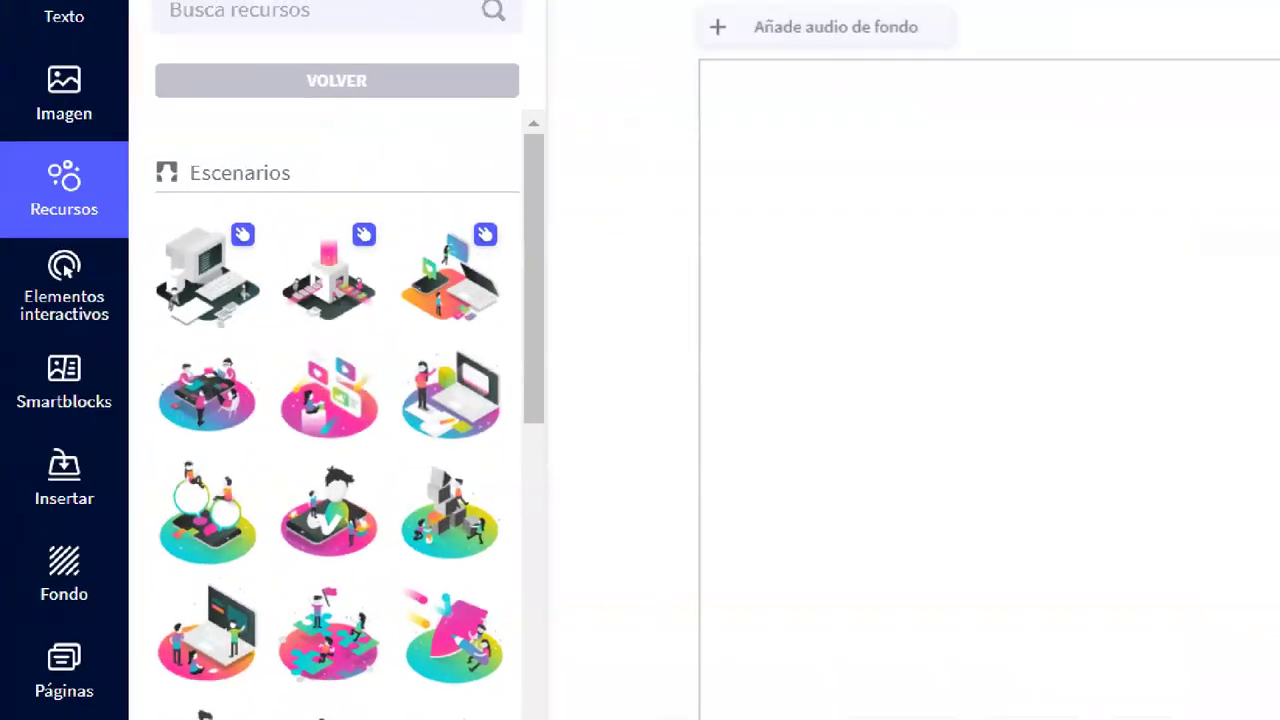
click(175, 415)
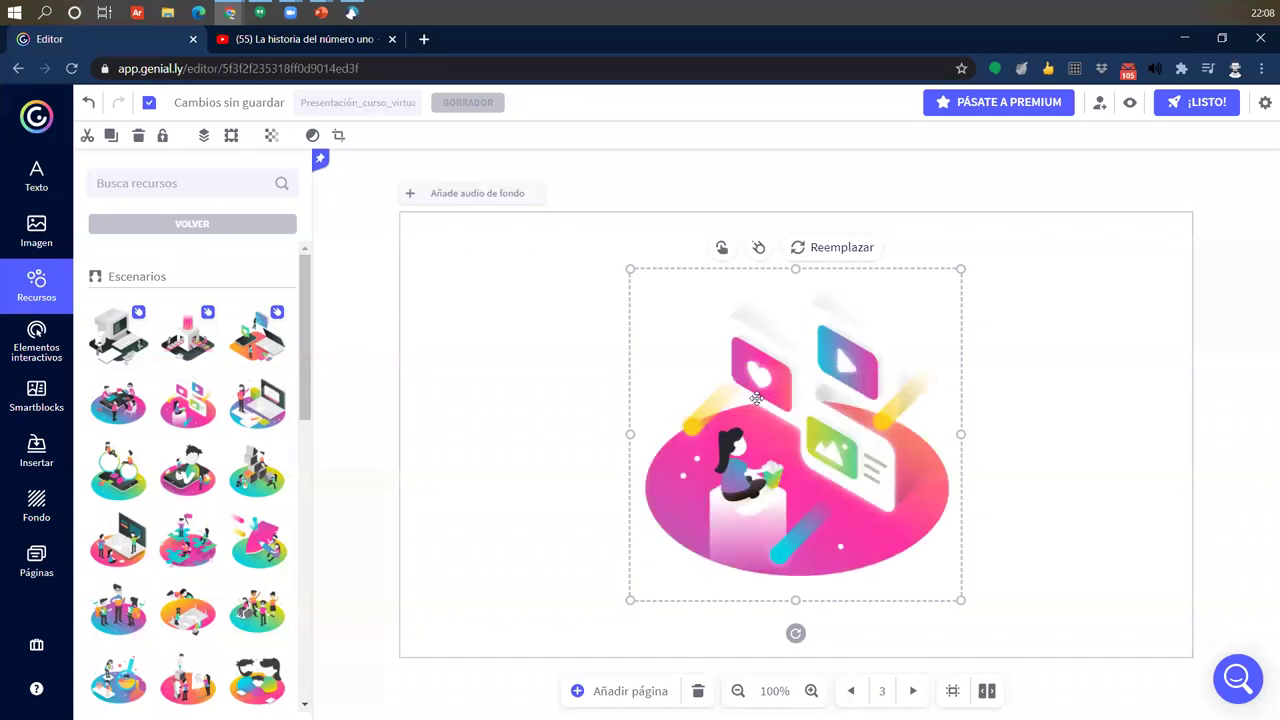
drag(757, 398, 985, 385)
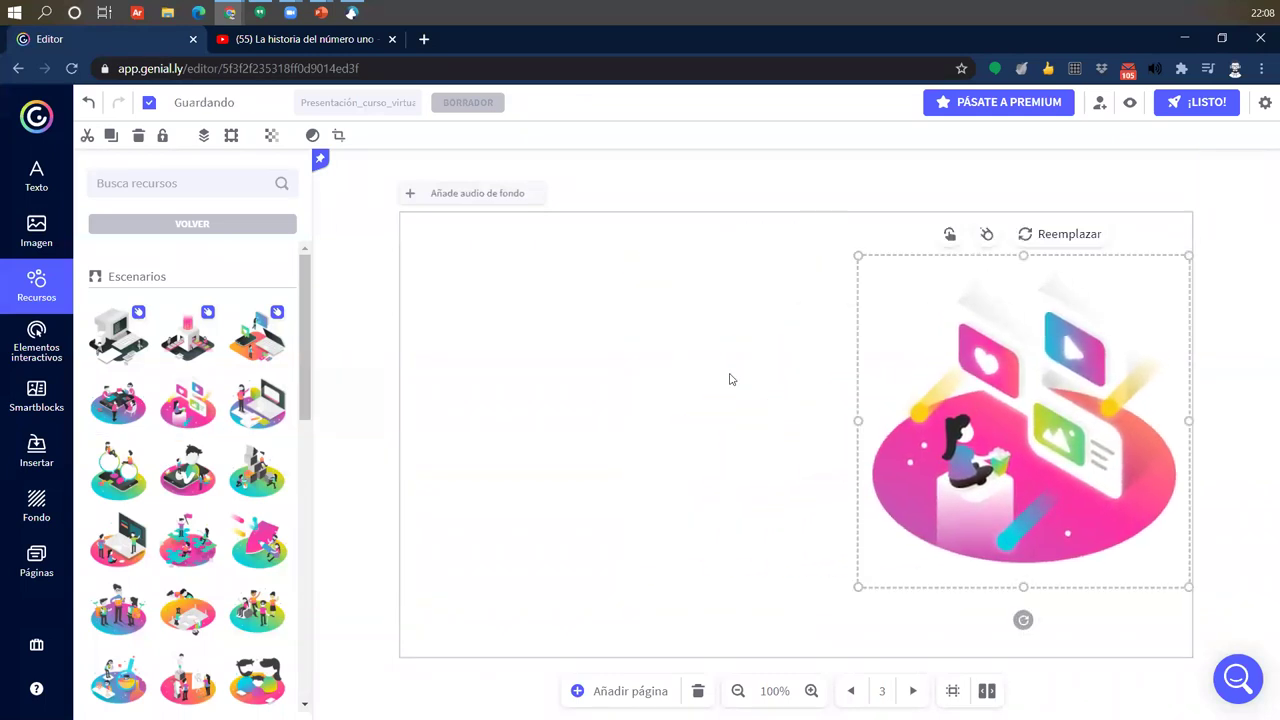
click(689, 449)
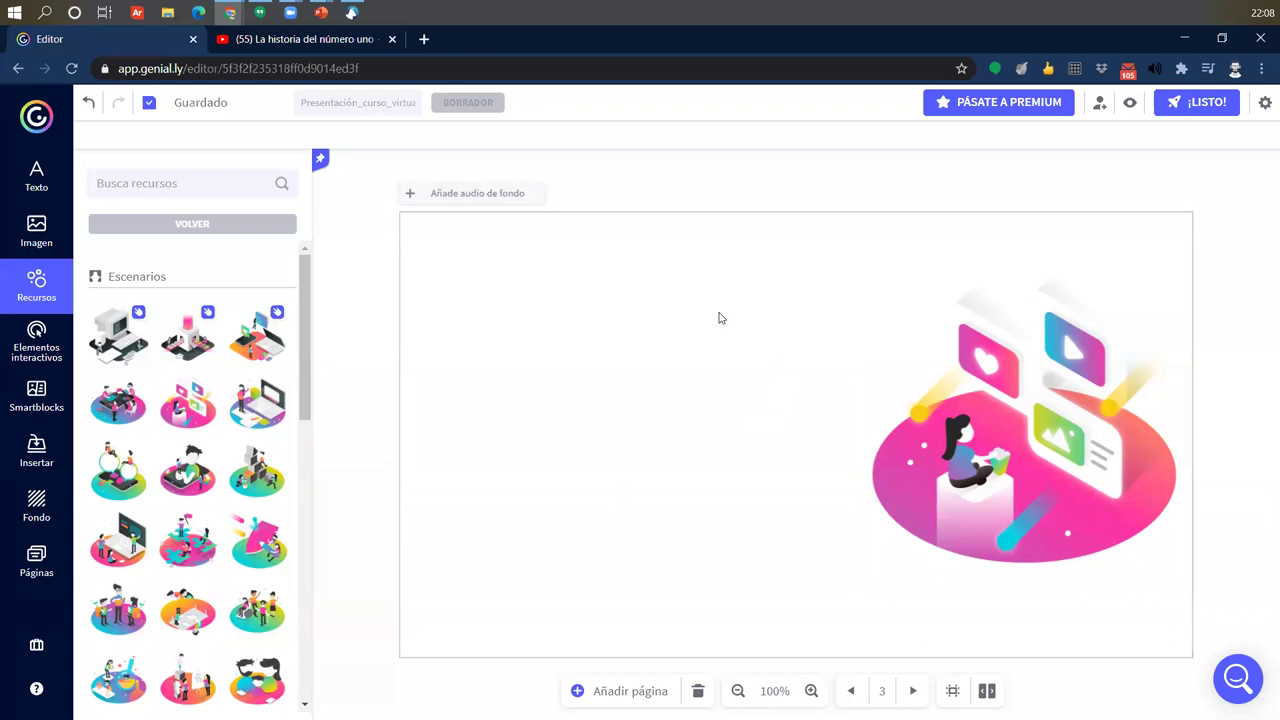
- Insert the Escenarios illustration of three people around a giant laptop and place it on the left half of page 3
click(116, 569)
drag(833, 467, 613, 470)
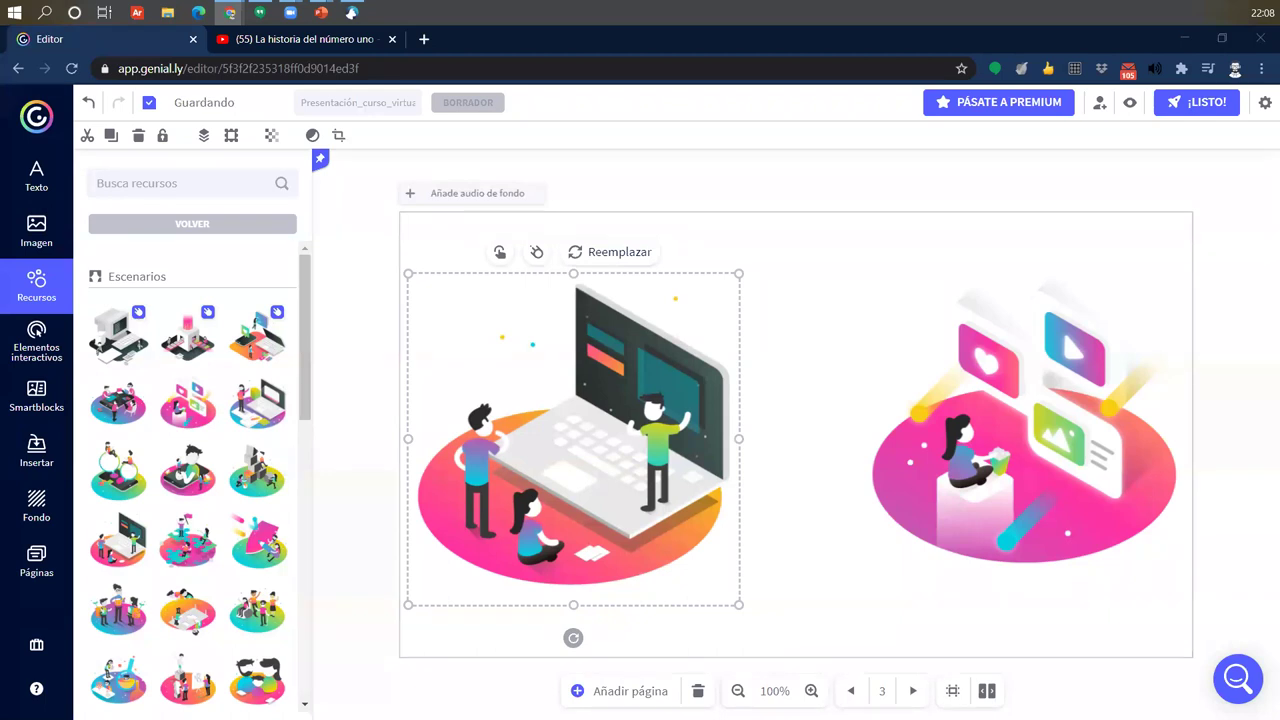
drag(608, 411, 654, 410)
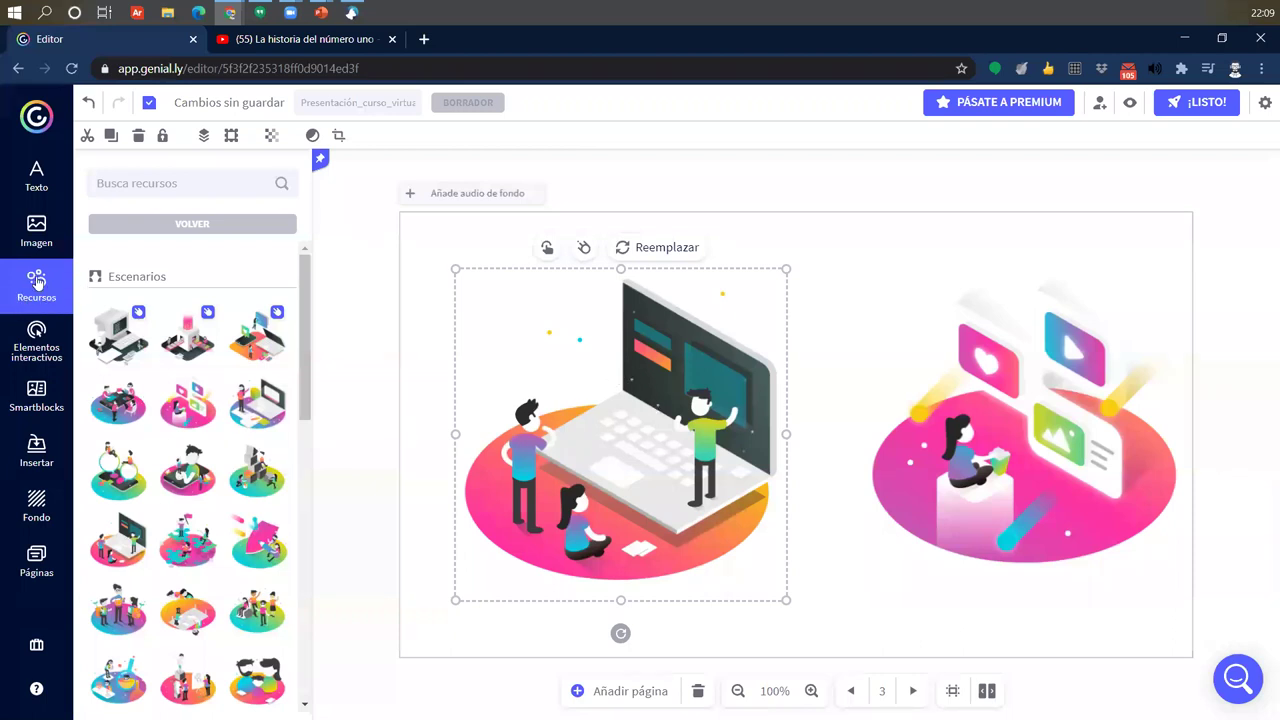
- Examine the remaining resource categories, from Iconos and Formas through Mapas and Siluetas
scroll(305, 354, down, 1)
drag(305, 354, 279, 221)
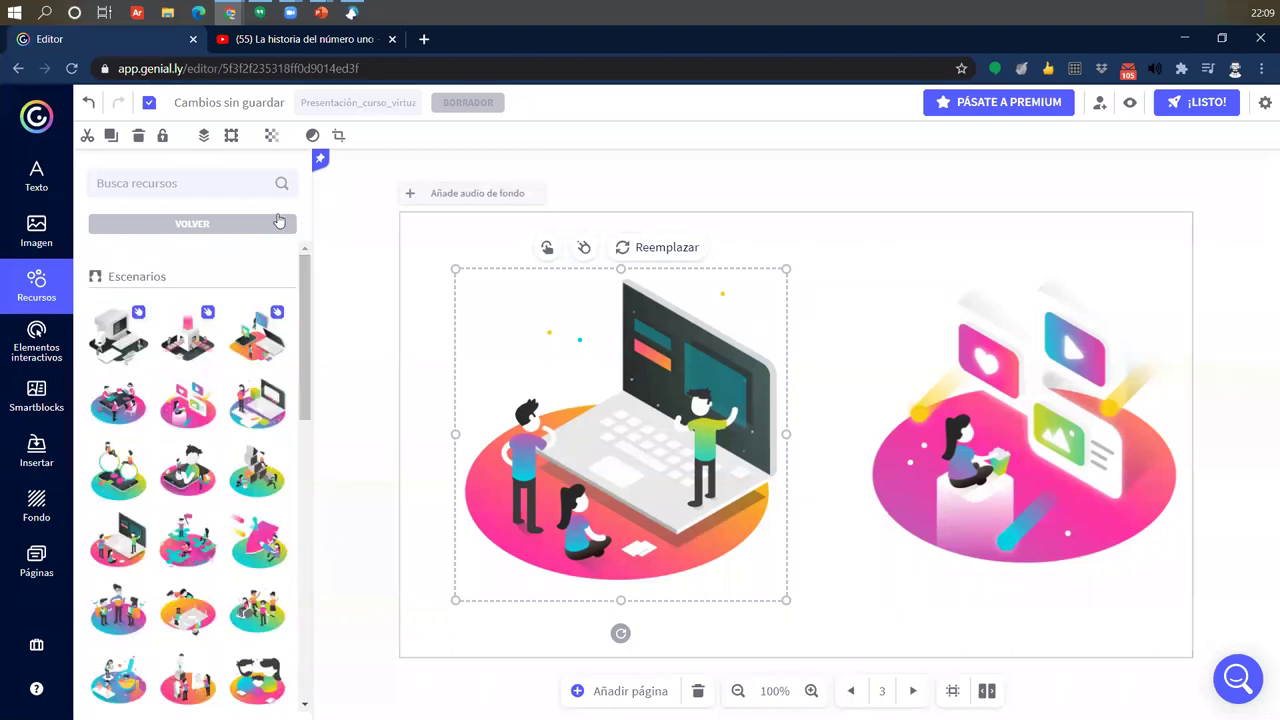
click(165, 223)
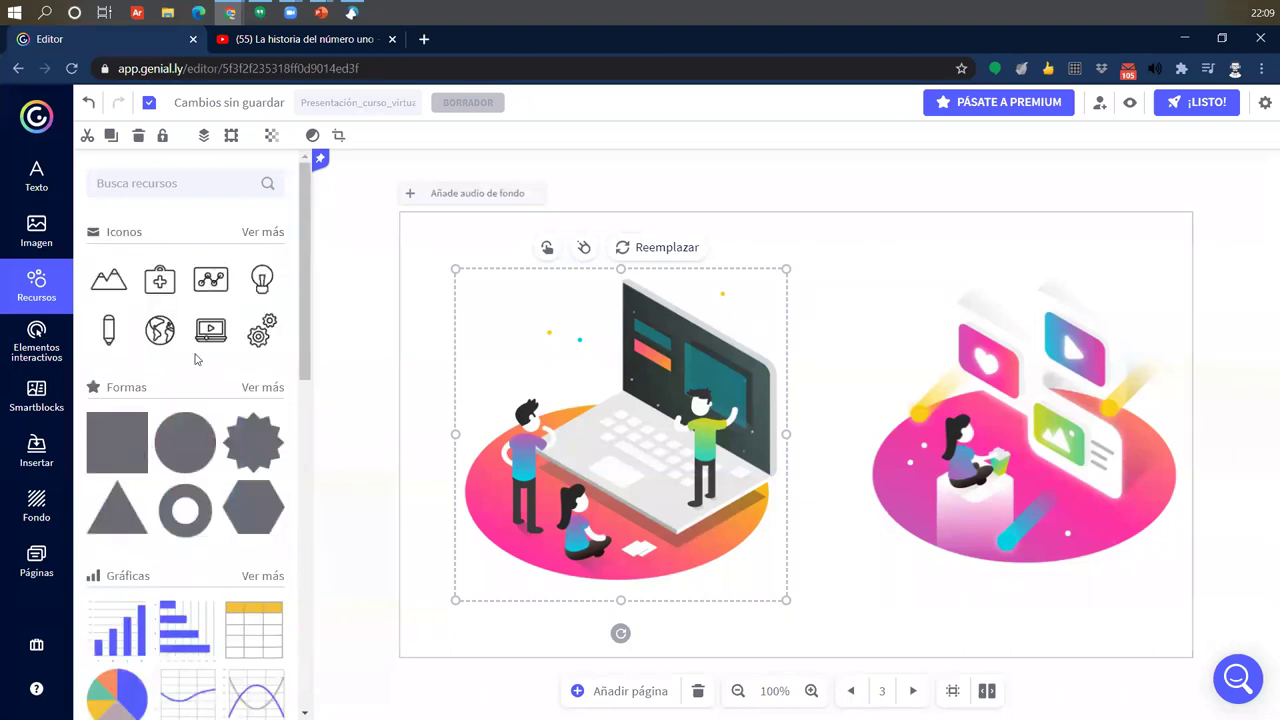
scroll(160, 305, down, 3)
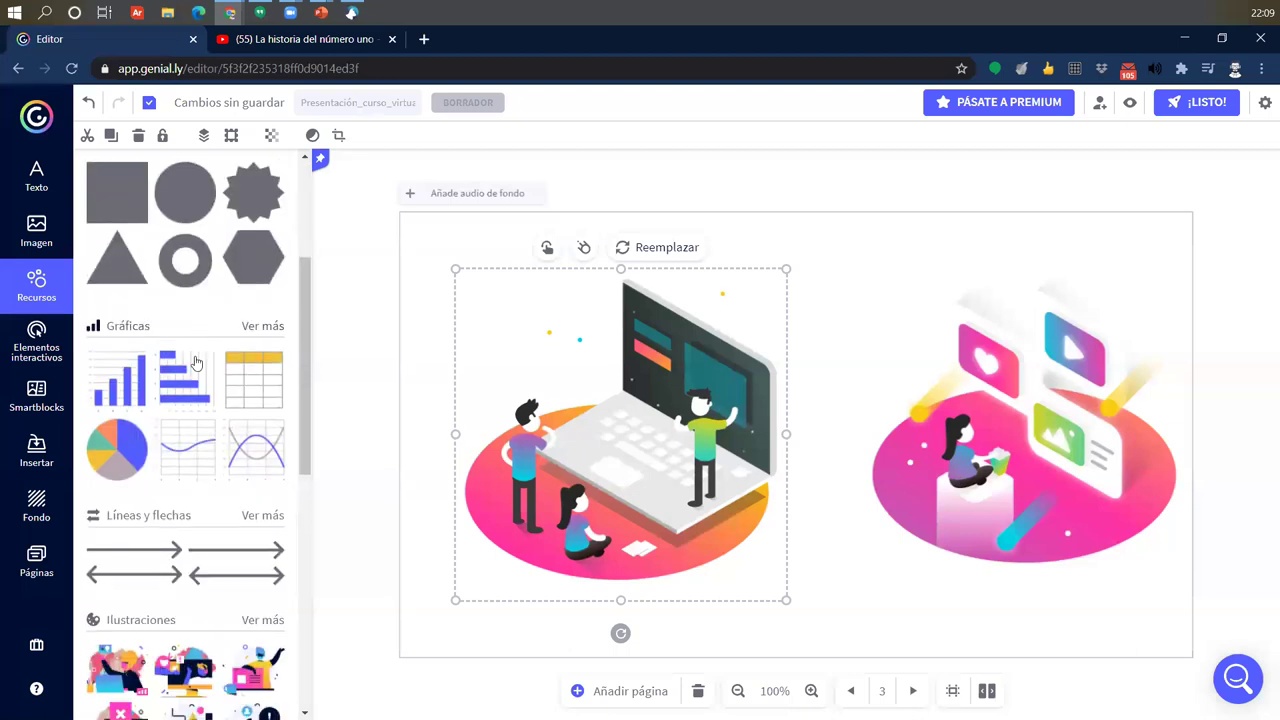
scroll(197, 363, down, 3)
scroll(196, 424, down, 3)
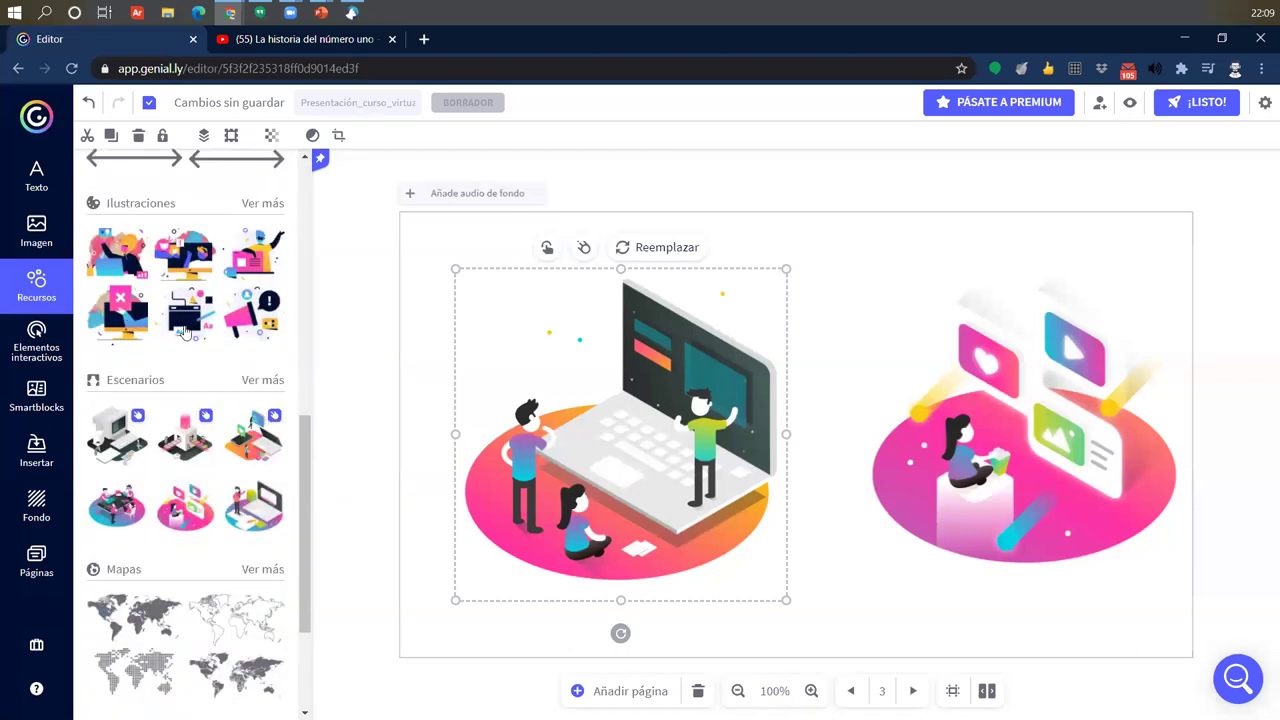
scroll(171, 458, down, 2)
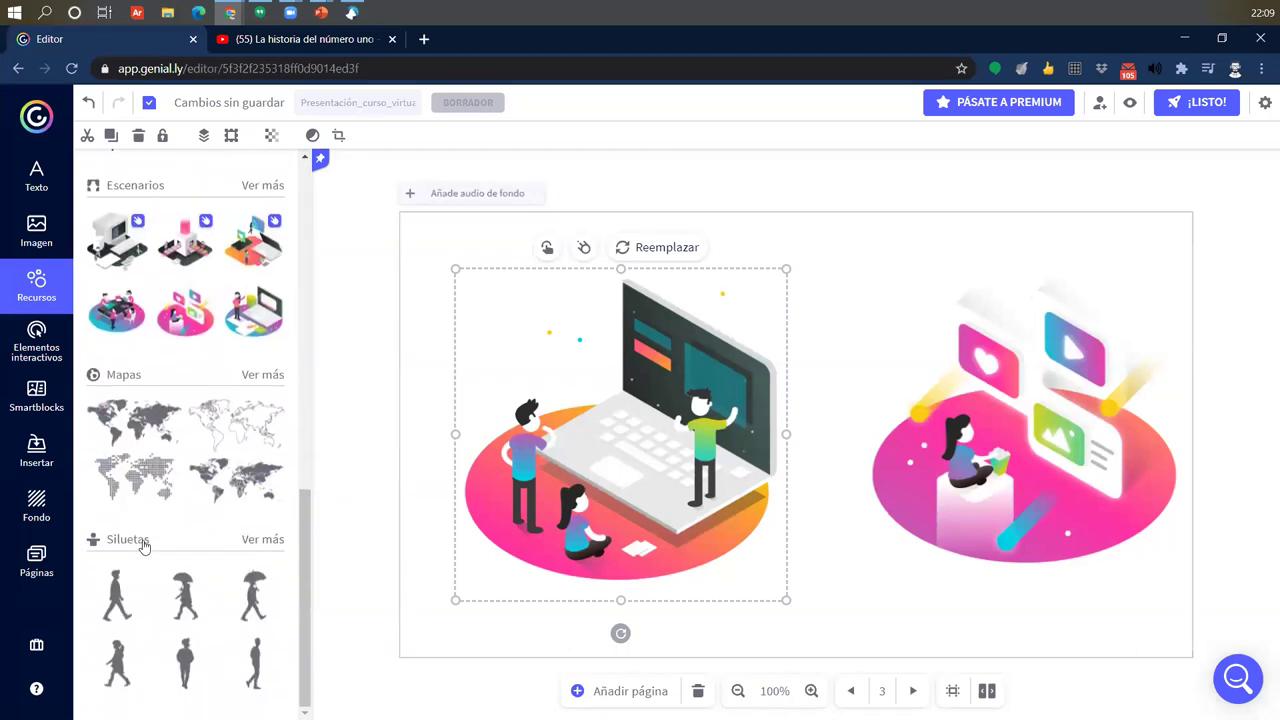
- Look through the full Siluetas resource collection
click(260, 538)
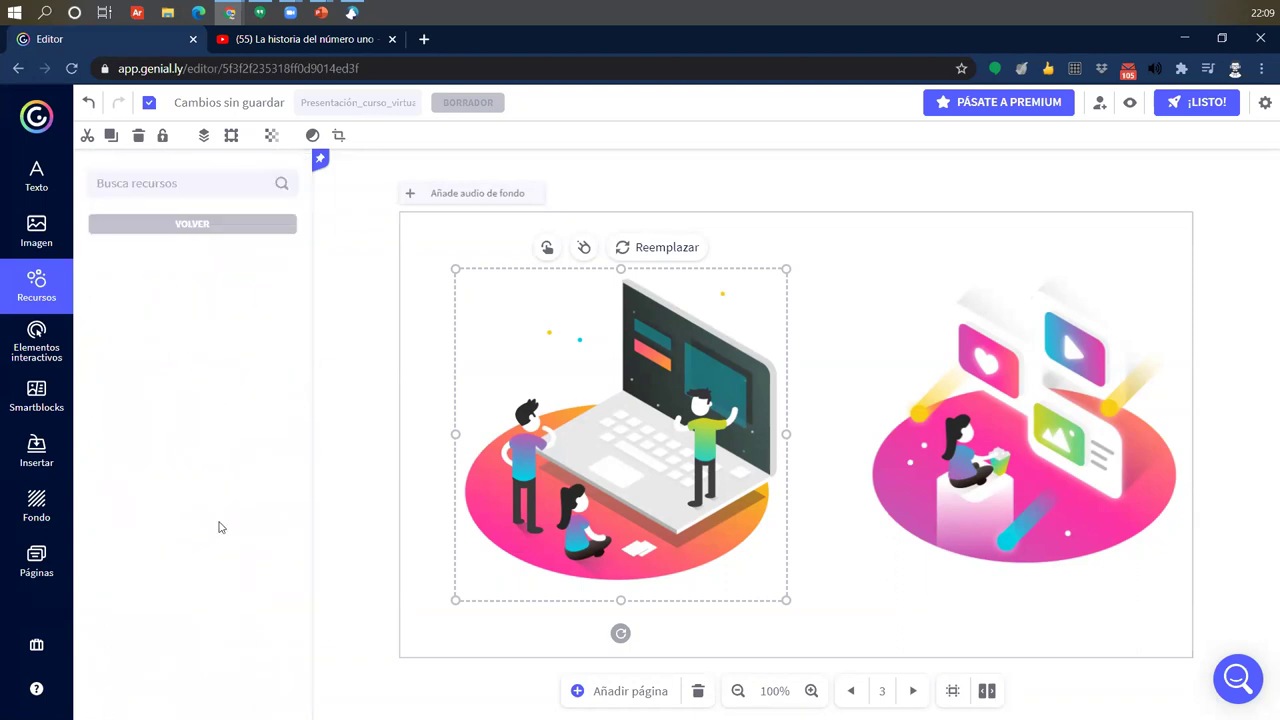
scroll(188, 500, down, 5)
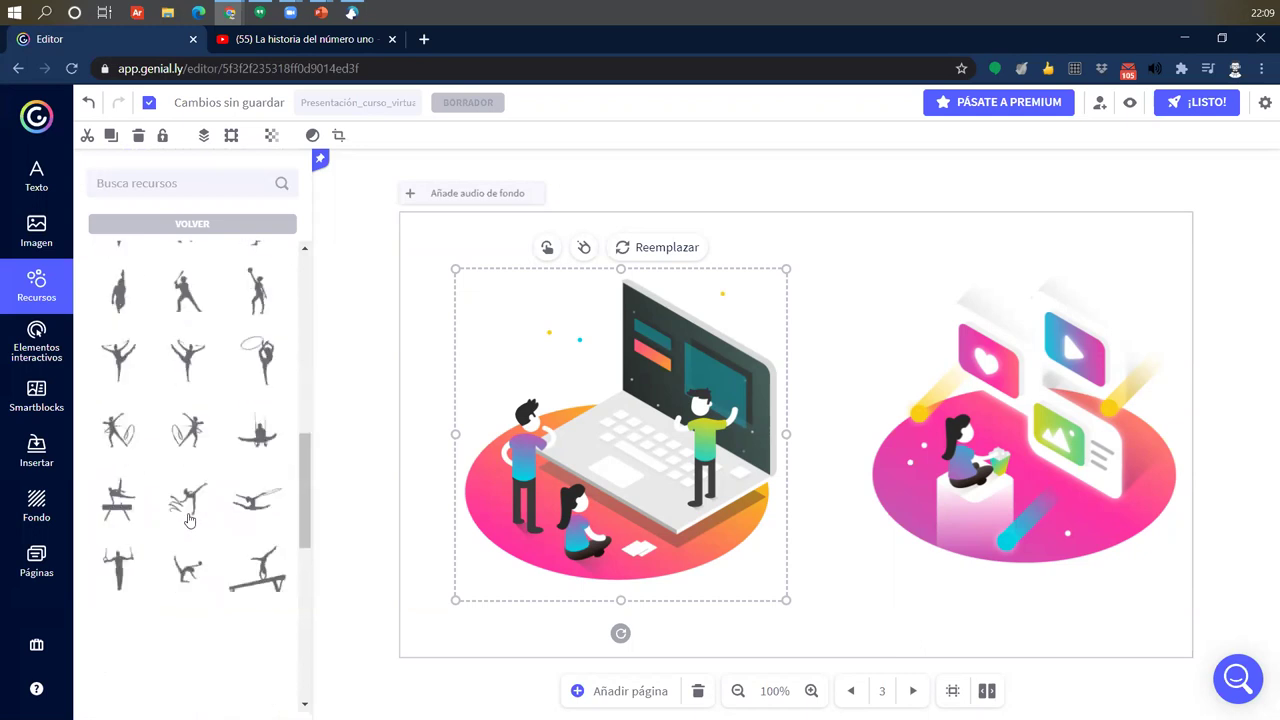
scroll(188, 518, down, 5)
scroll(189, 520, up, 10)
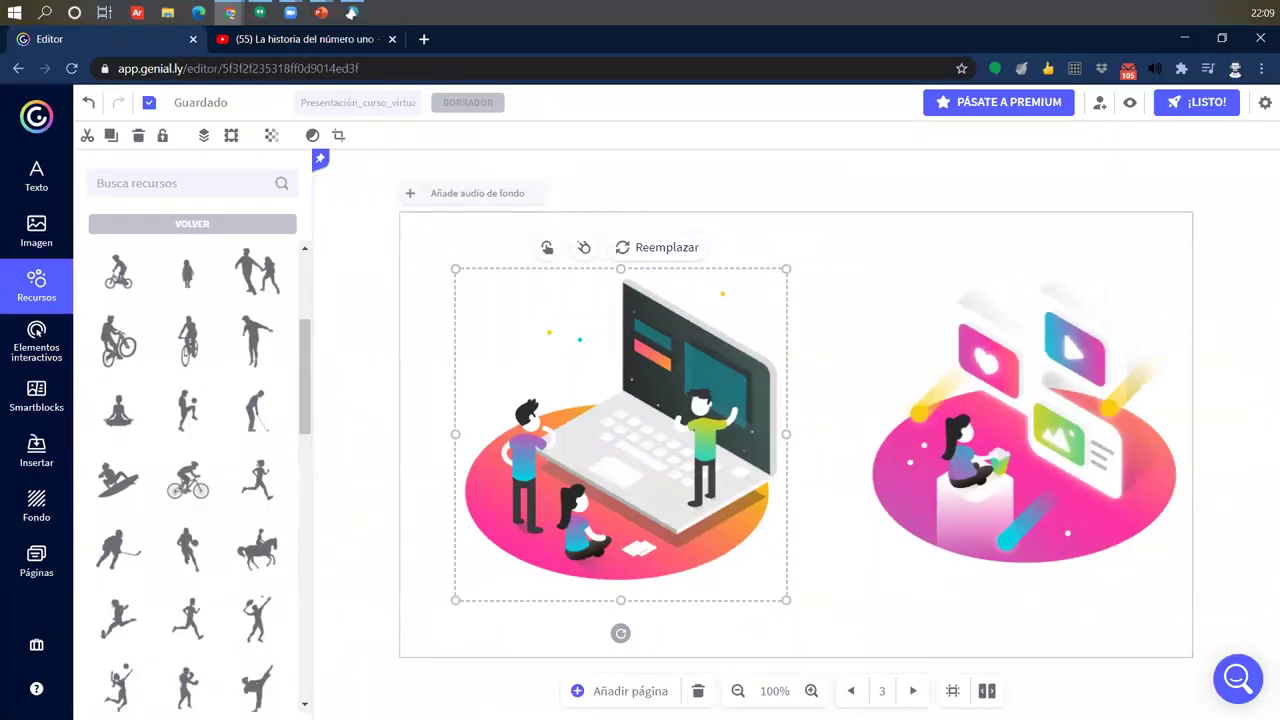
scroll(163, 580, up, 1)
- Search the resources for "profesor" and look through the matching Iconos, Escenarios and Ilustraciones
click(178, 184)
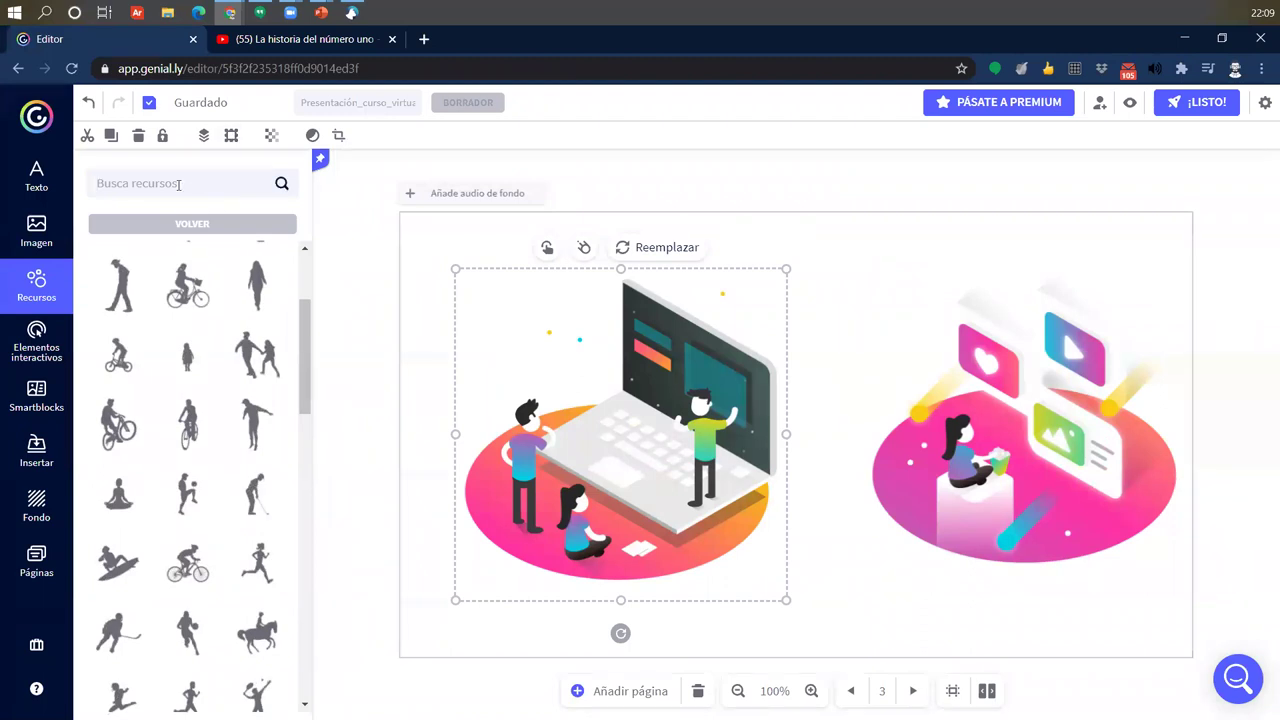
text(profesor)
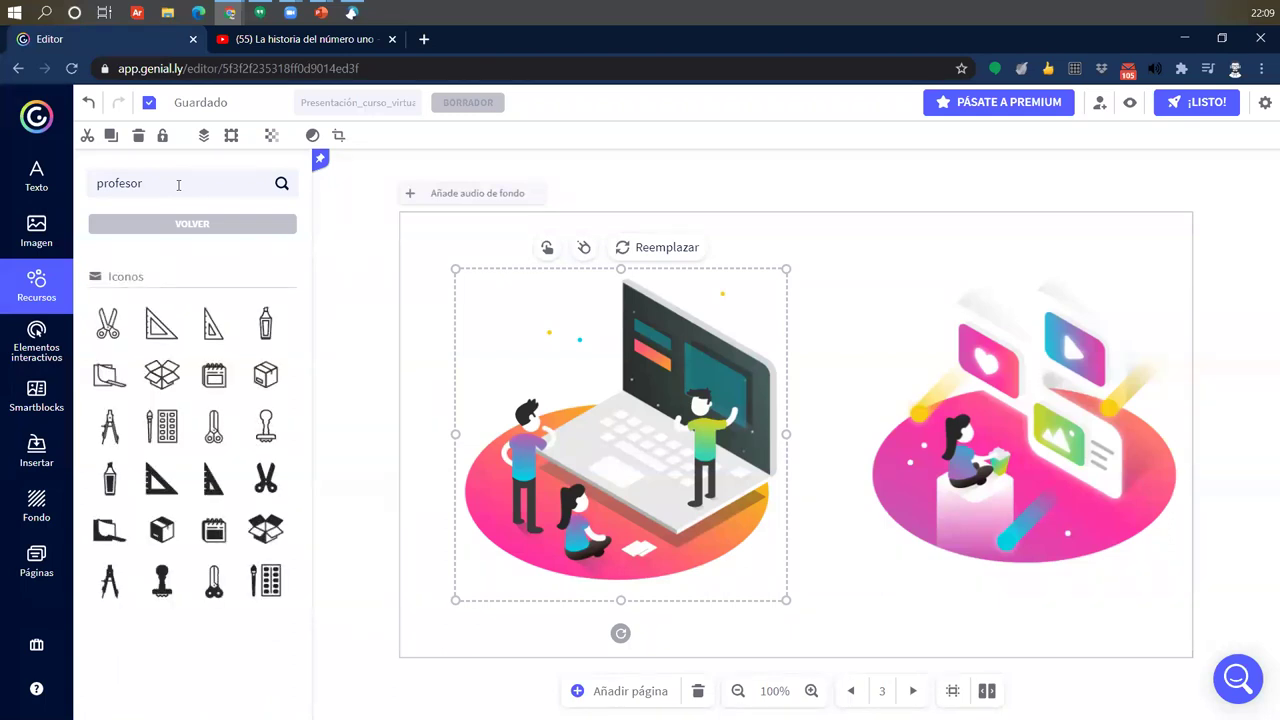
scroll(174, 535, down, 3)
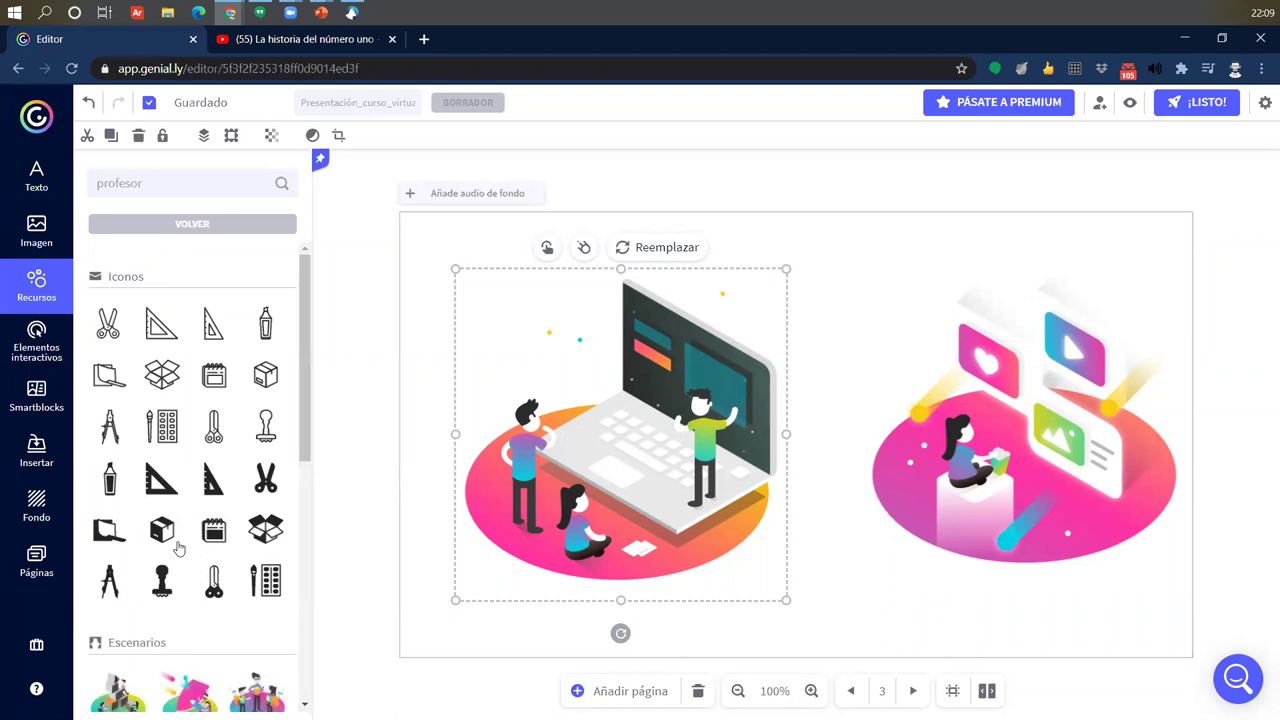
scroll(266, 530, down, 3)
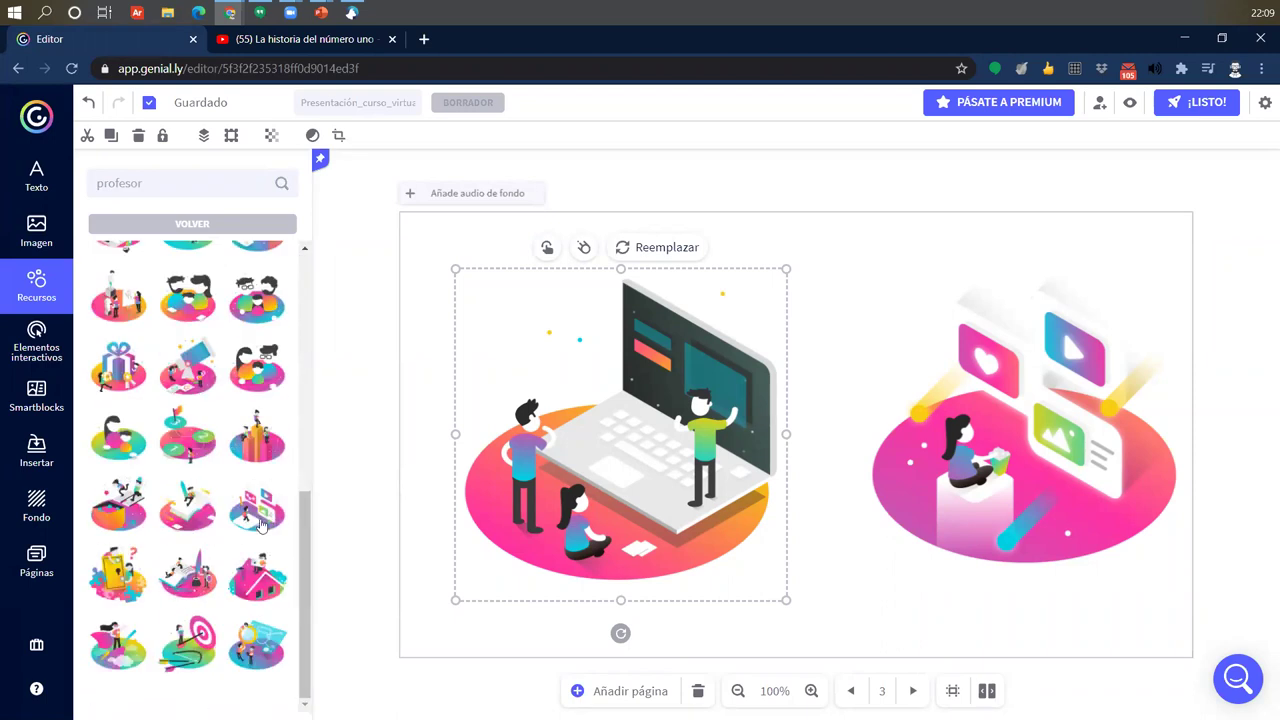
scroll(262, 528, up, 3)
scroll(252, 560, down, 3)
scroll(247, 578, down, 2)
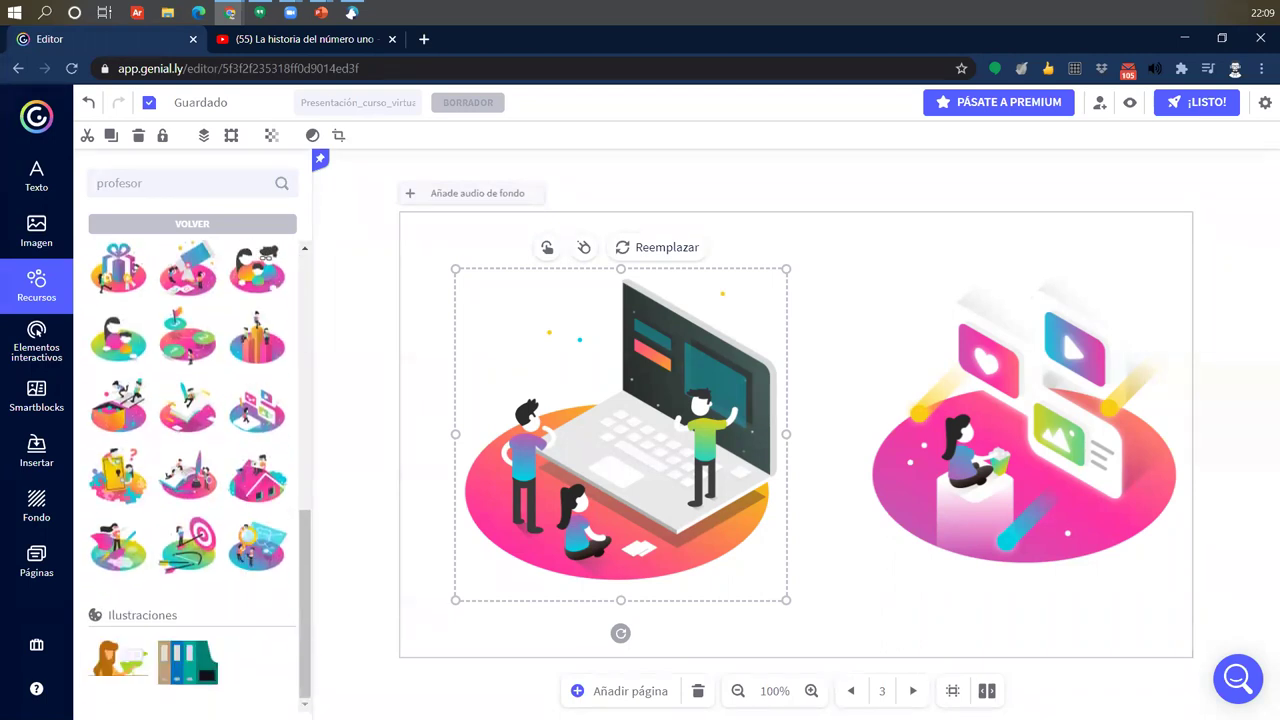
scroll(207, 615, up, 7)
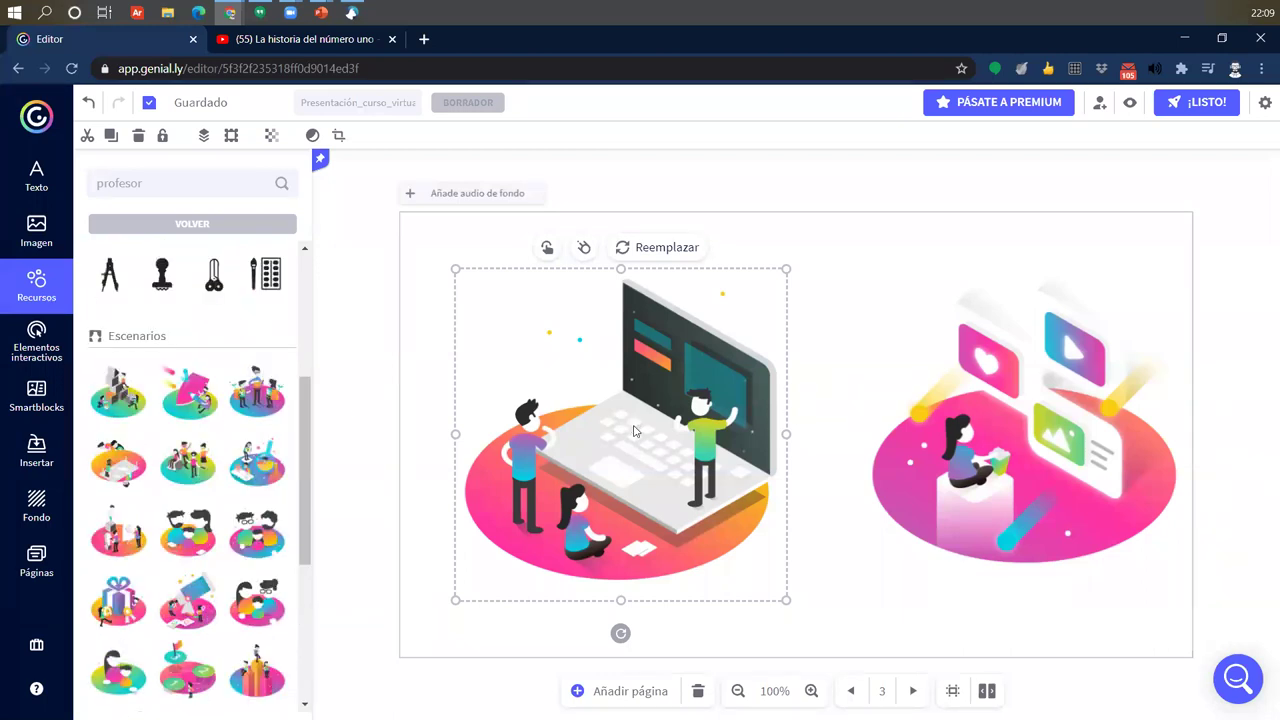
- Replace the giant laptop illustration on page 3 with the Escenarios scene of people stacking grey blocks, placed on the left half
key(Delete)
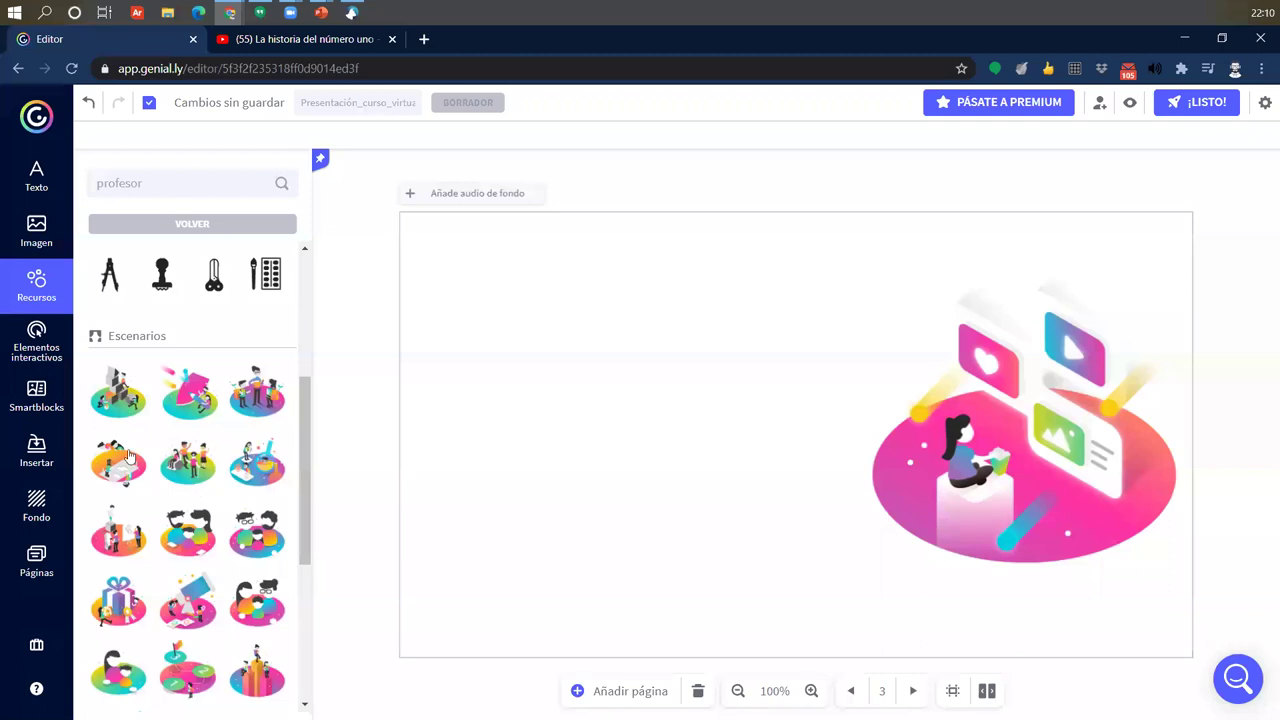
click(122, 404)
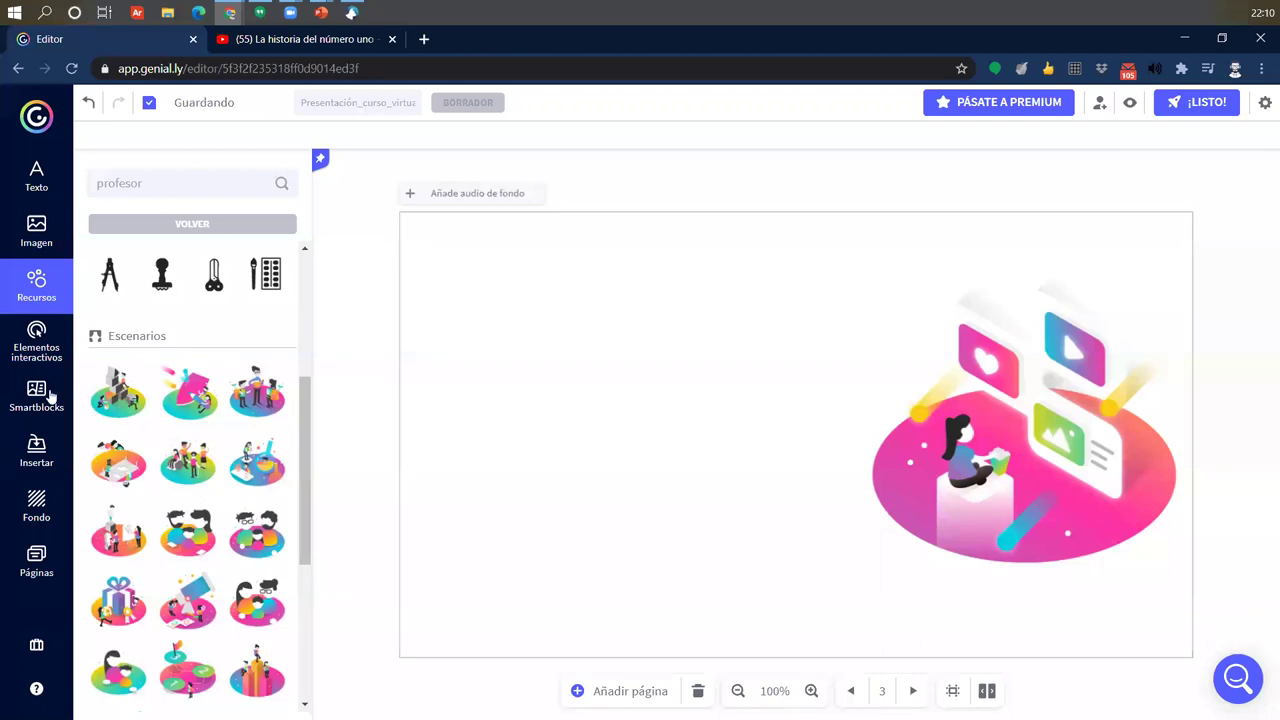
drag(686, 418, 506, 405)
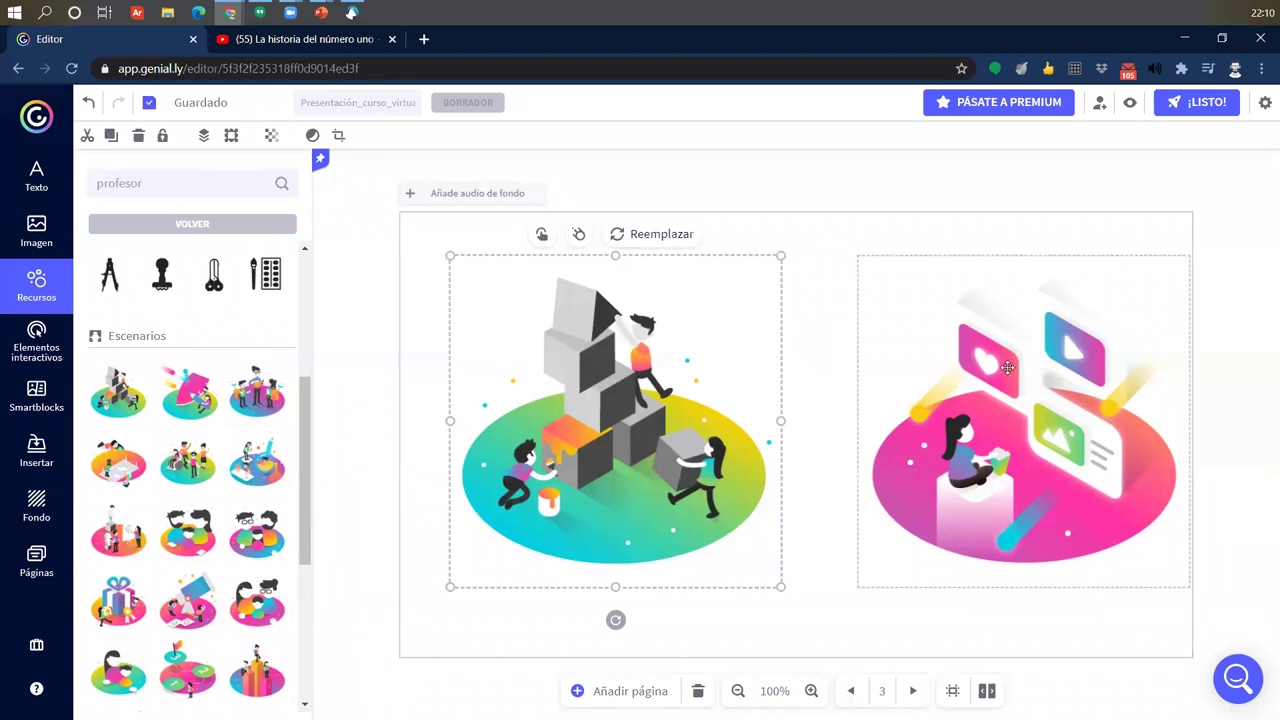
double_click(182, 182)
click(590, 330)
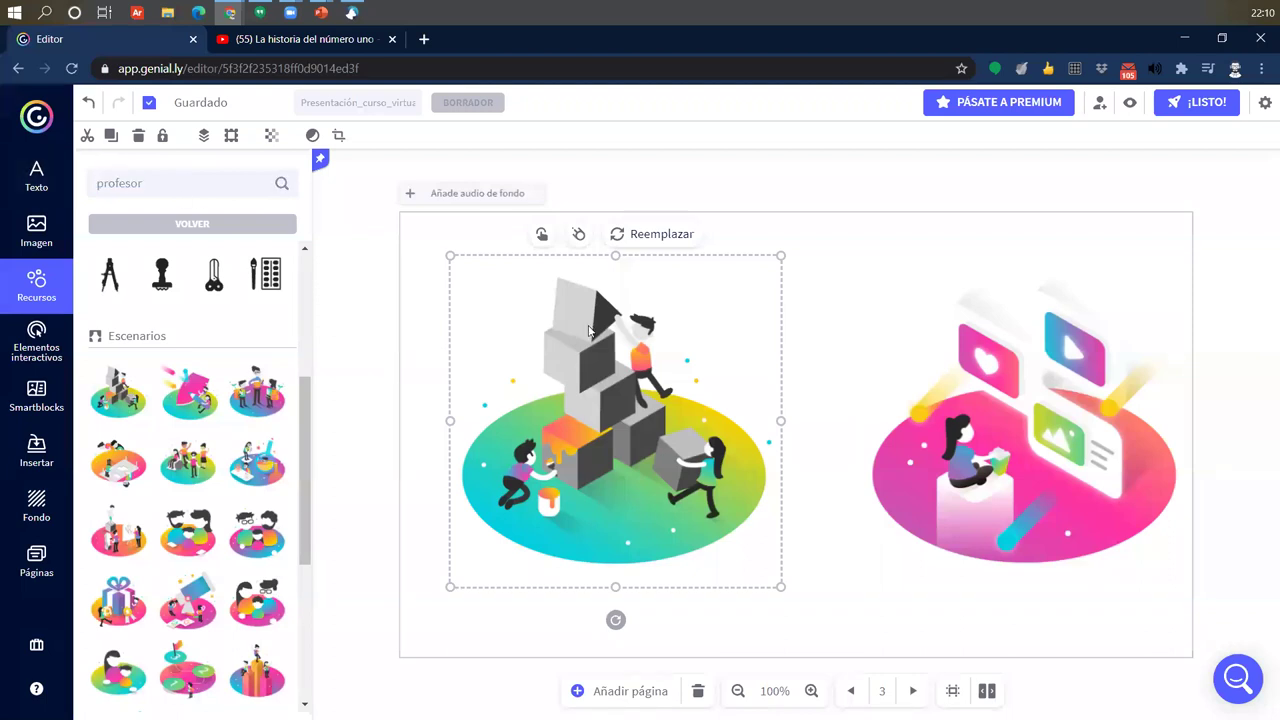
- Shift the media cards and block-stacking illustrations slightly to the left to leave a gap between them
click(1064, 372)
drag(1064, 372, 1038, 362)
drag(613, 452, 585, 442)
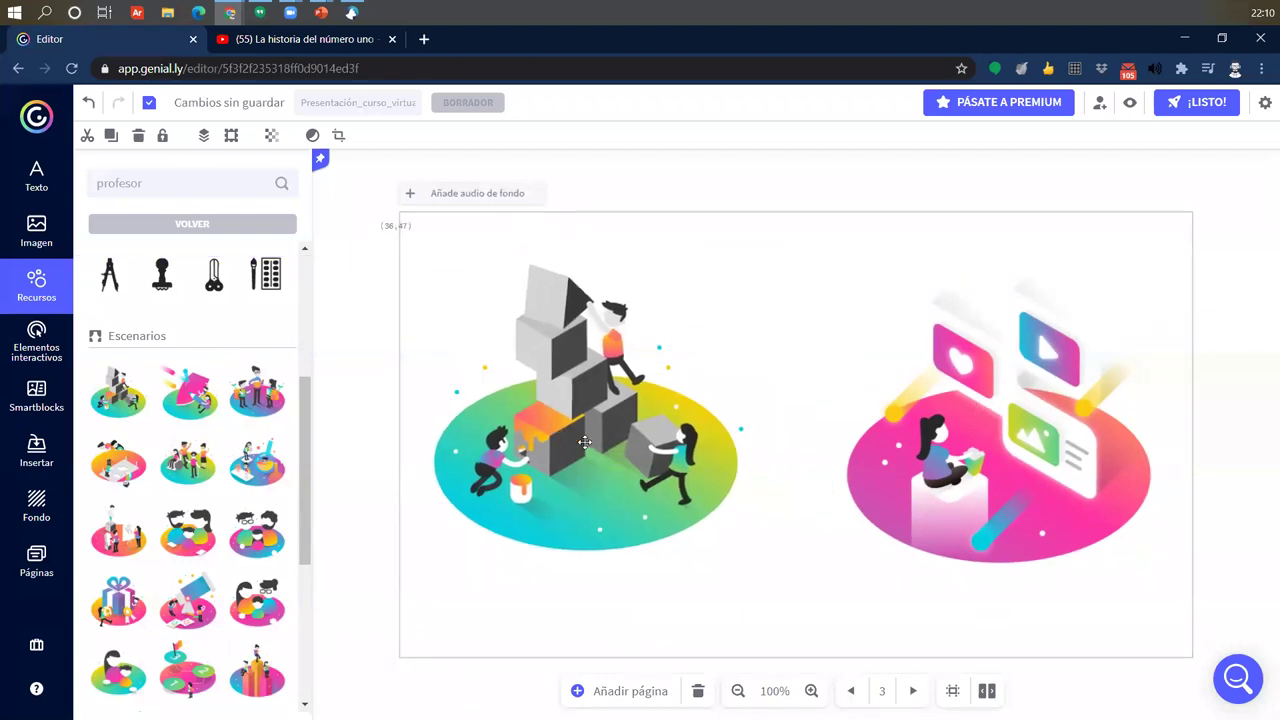
right_click(572, 430)
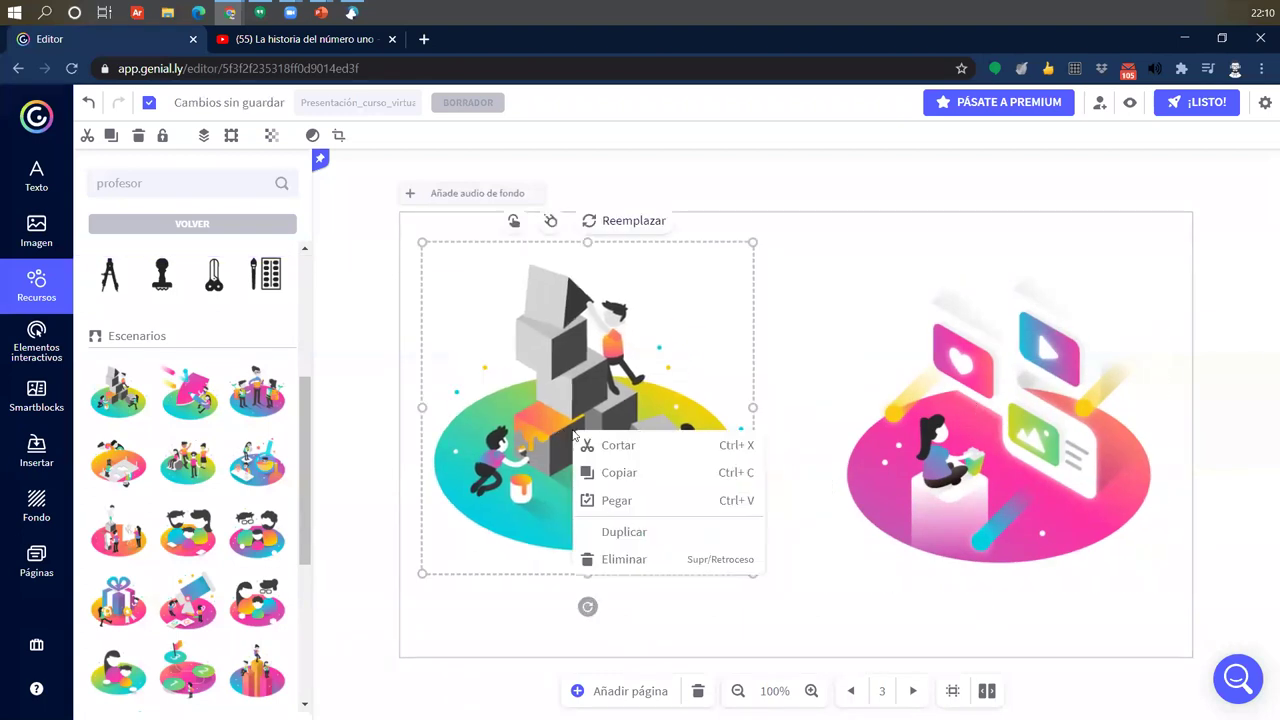
click(595, 358)
drag(595, 358, 604, 384)
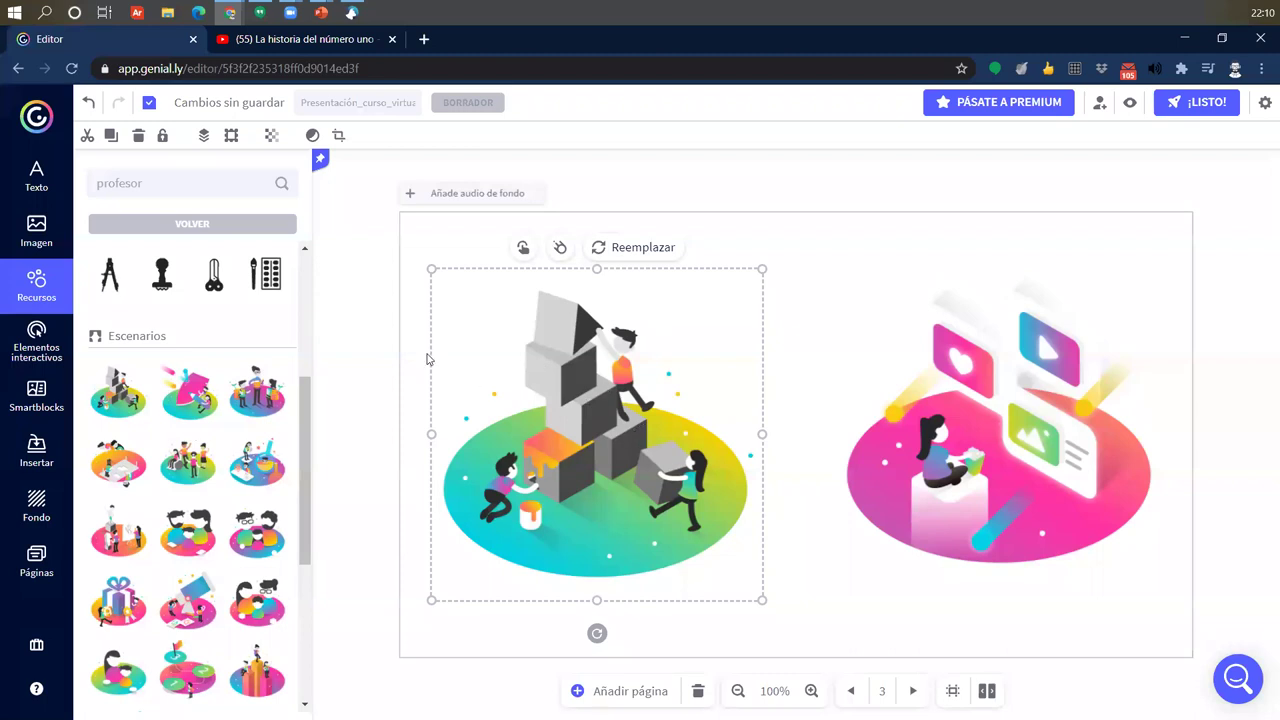
- Add the solid stamp icon between the two illustrations near the page's upper edge and colour it blue
drag(162, 276, 830, 384)
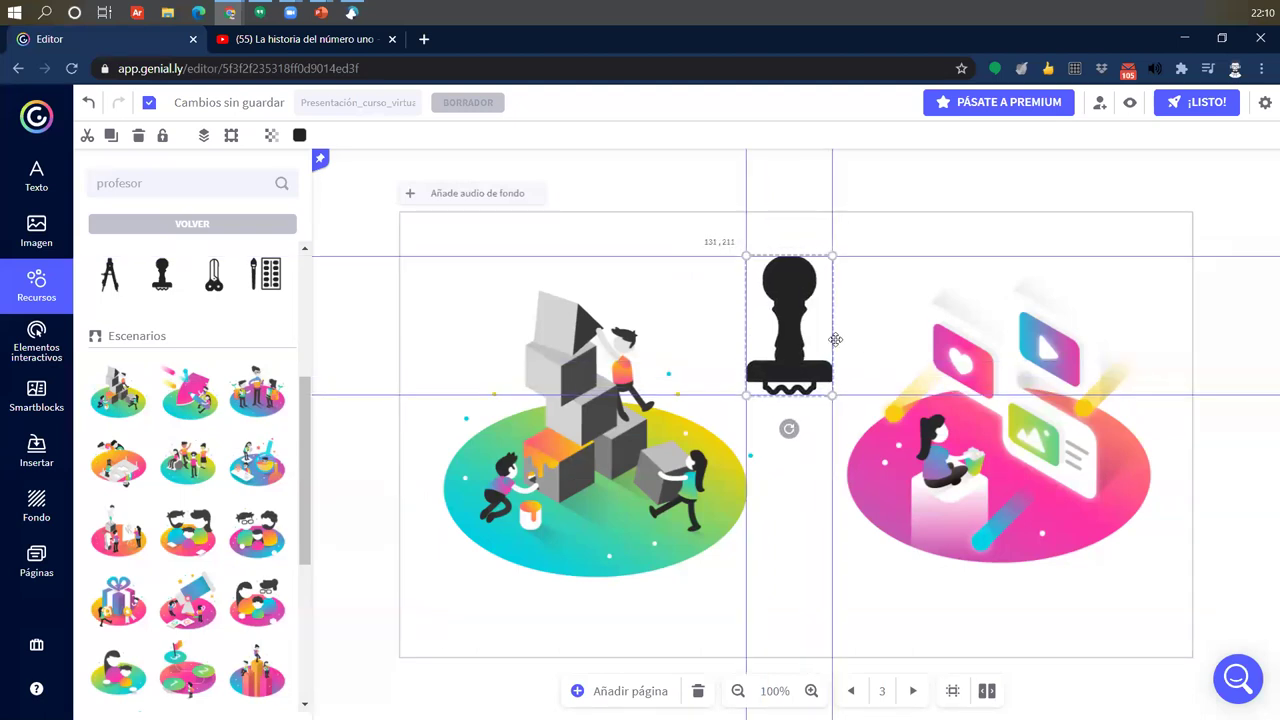
drag(777, 329, 771, 316)
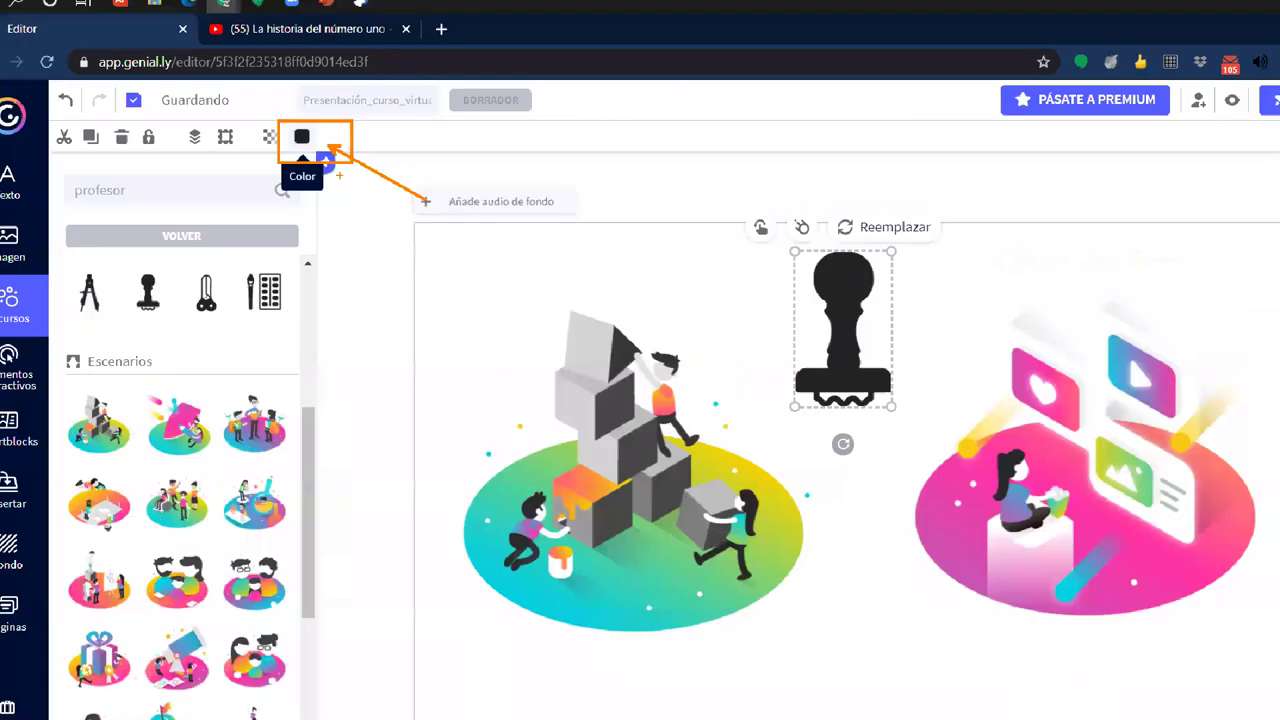
click(300, 135)
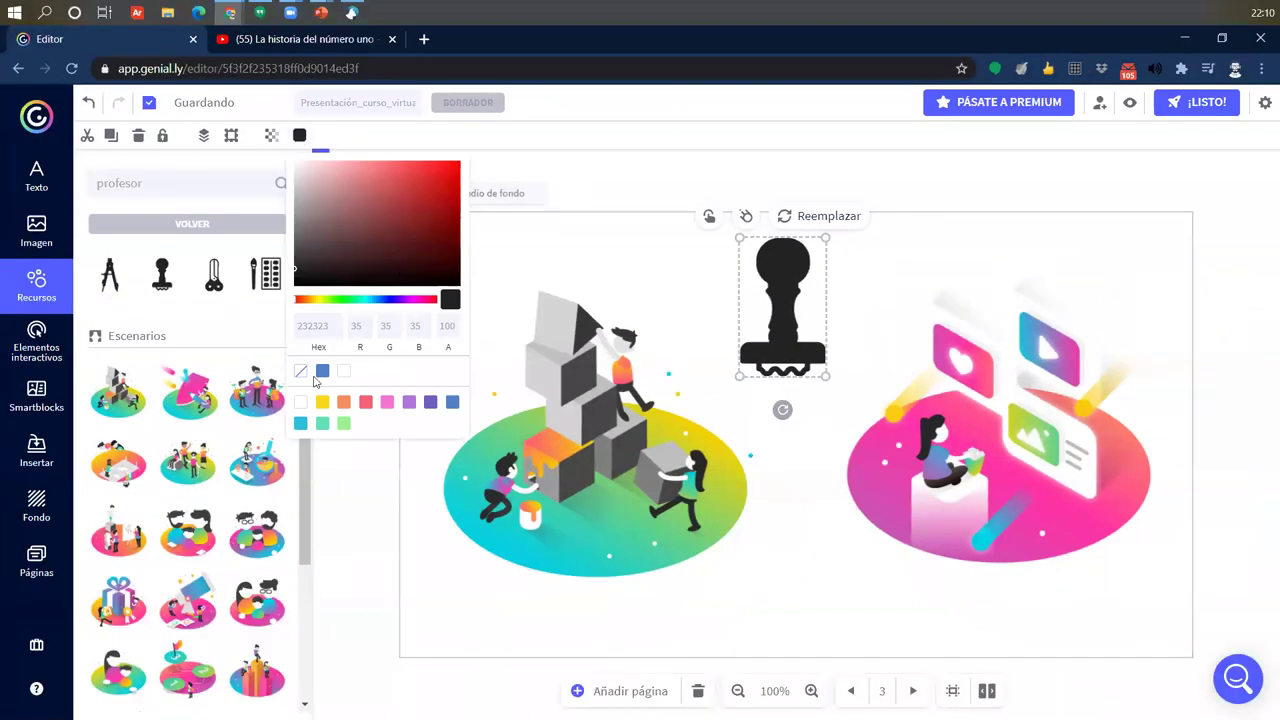
click(322, 372)
- Move both illustrations and the stamp icon down to the lower part of page 3, keeping the stamp between the illustrations
click(931, 297)
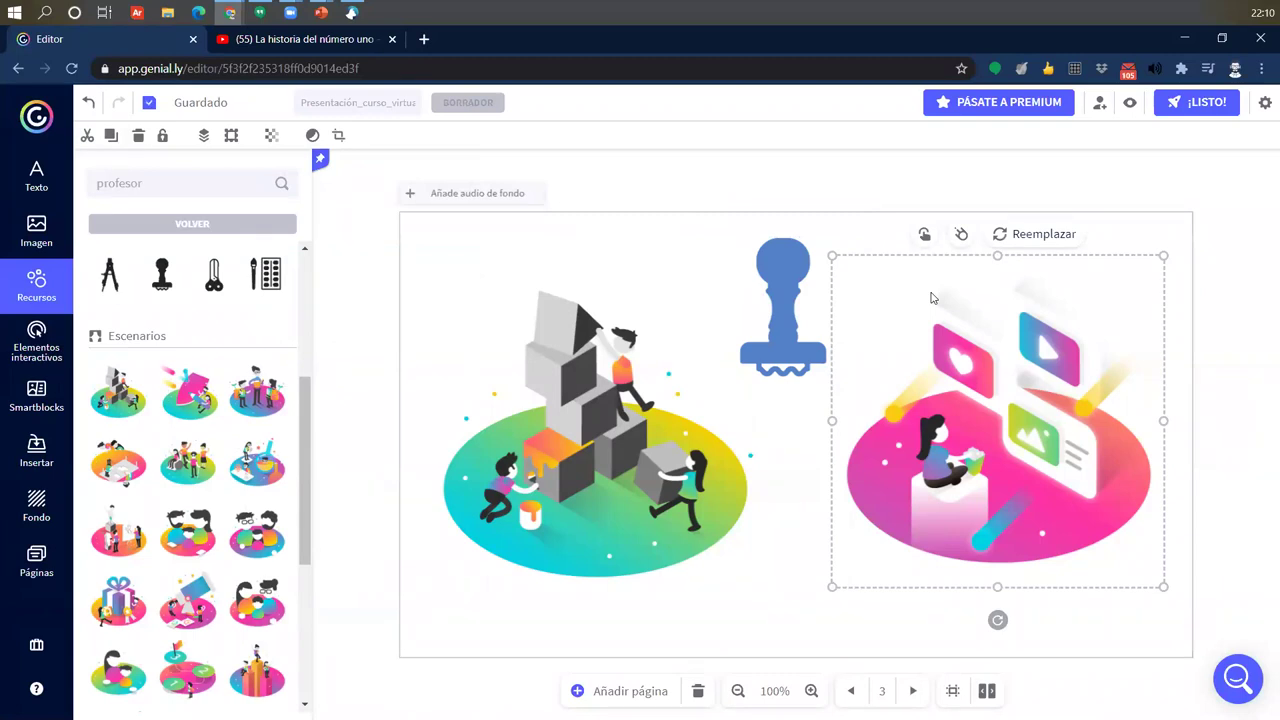
drag(703, 471, 688, 536)
drag(1024, 527, 1048, 613)
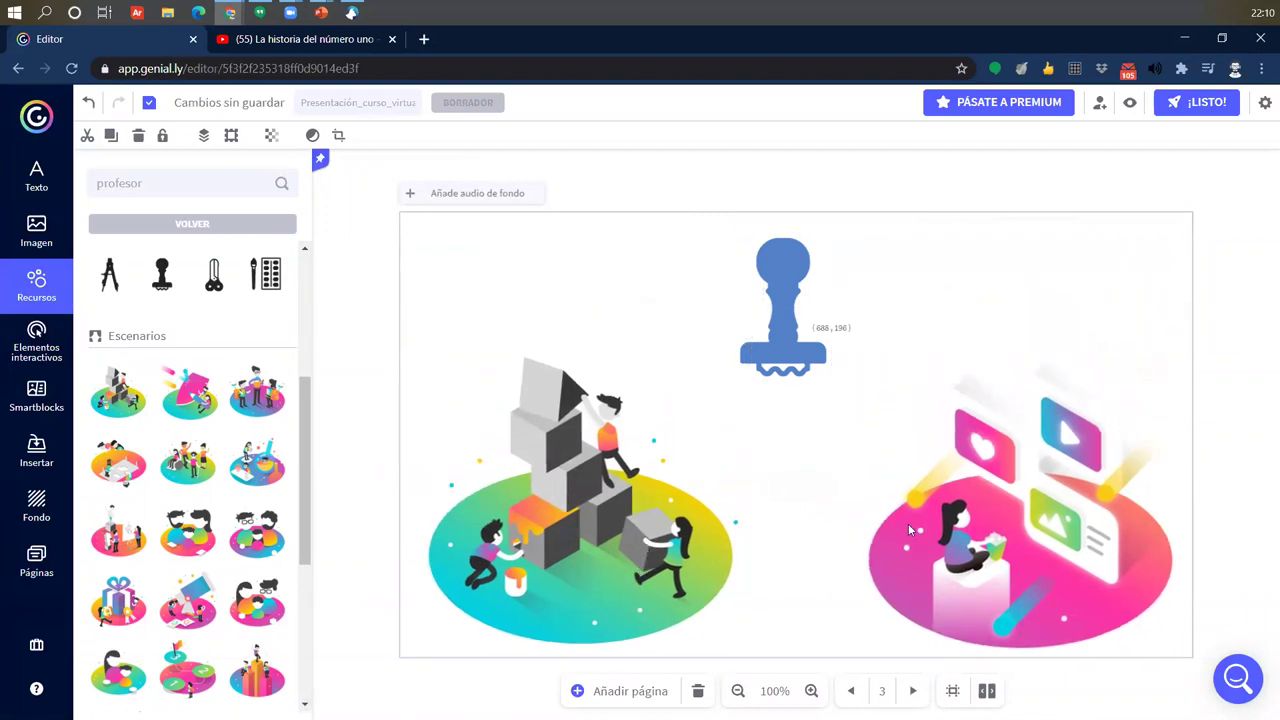
drag(778, 275, 795, 533)
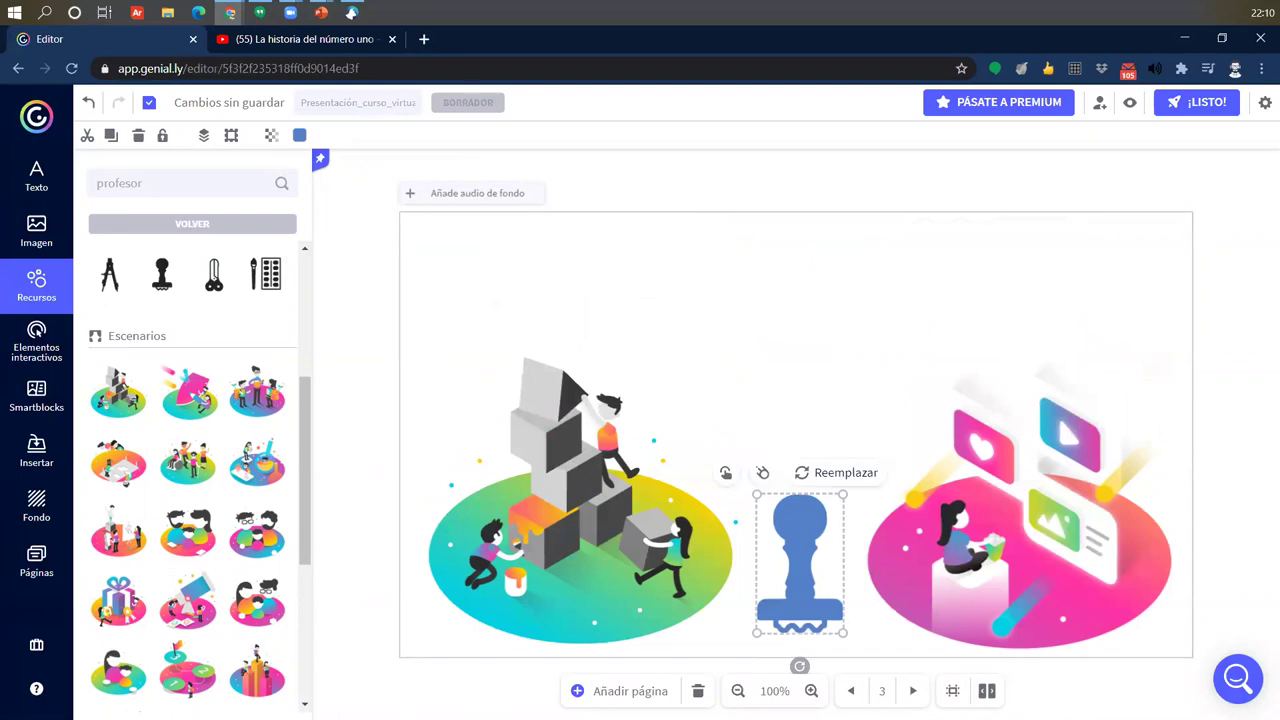
- Insert the brush-style "Escribe un título increíble!" text combination with subtitle and place it centred at the top of page 3
click(34, 172)
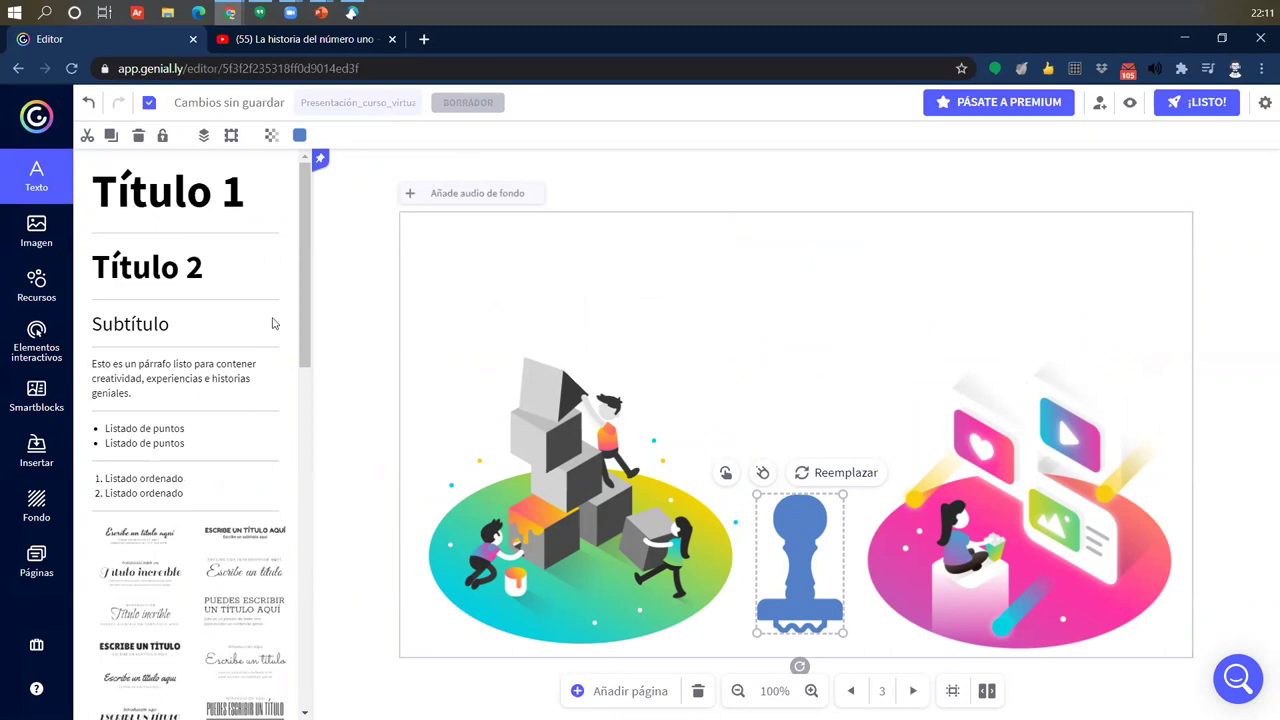
drag(308, 248, 308, 270)
scroll(313, 357, down, 2)
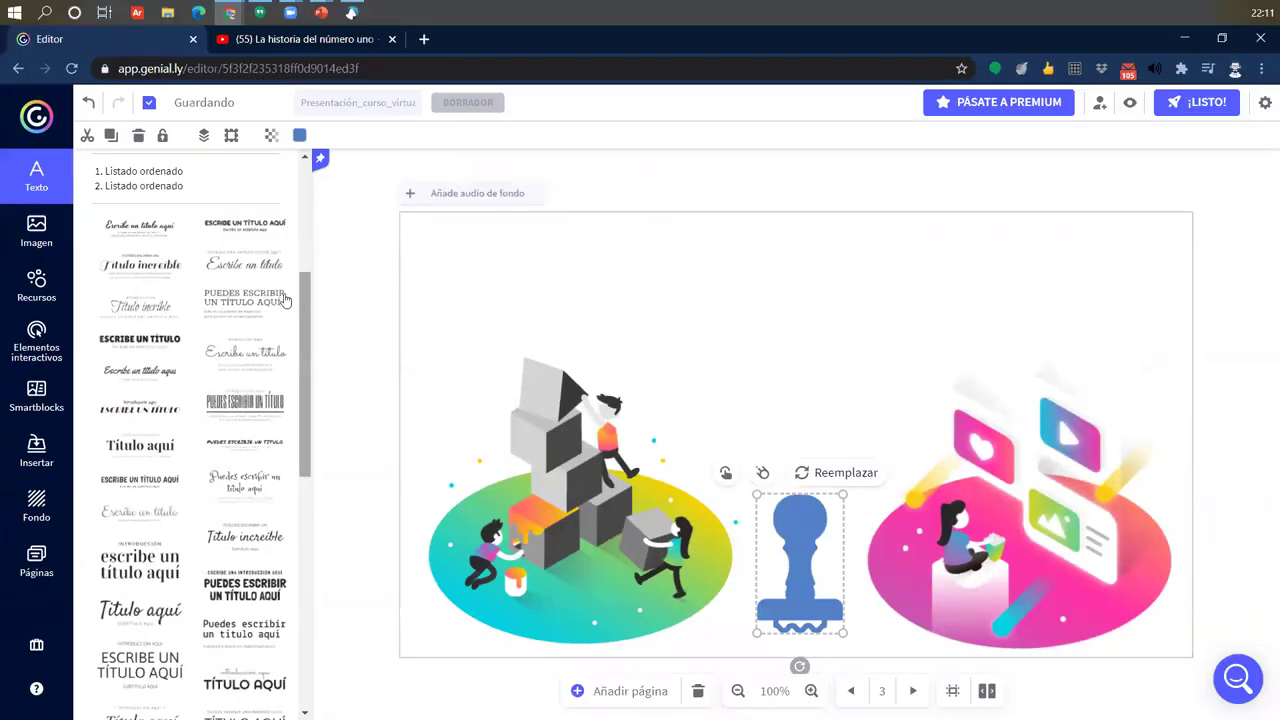
drag(302, 305, 311, 465)
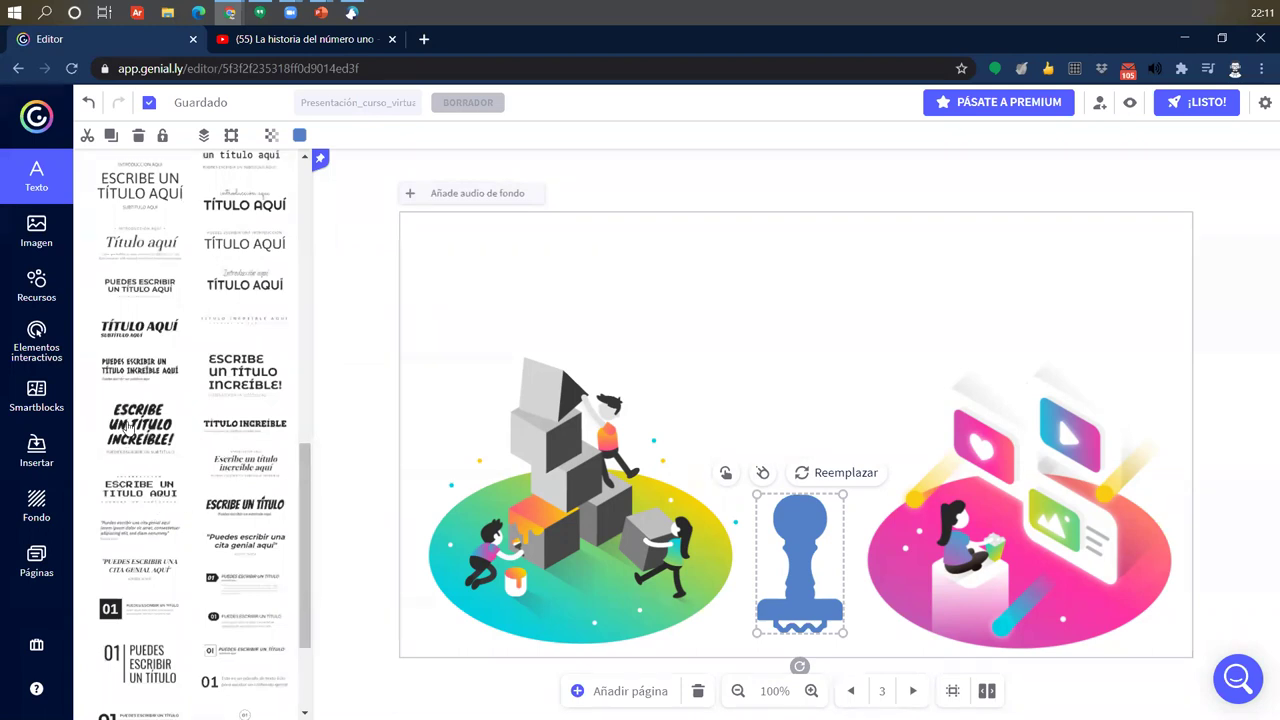
drag(779, 452, 779, 342)
double_click(845, 310)
click(752, 262)
- Replace the sample title text with "ELEMENTOS DE ESTUDIO"
drag(684, 256, 930, 355)
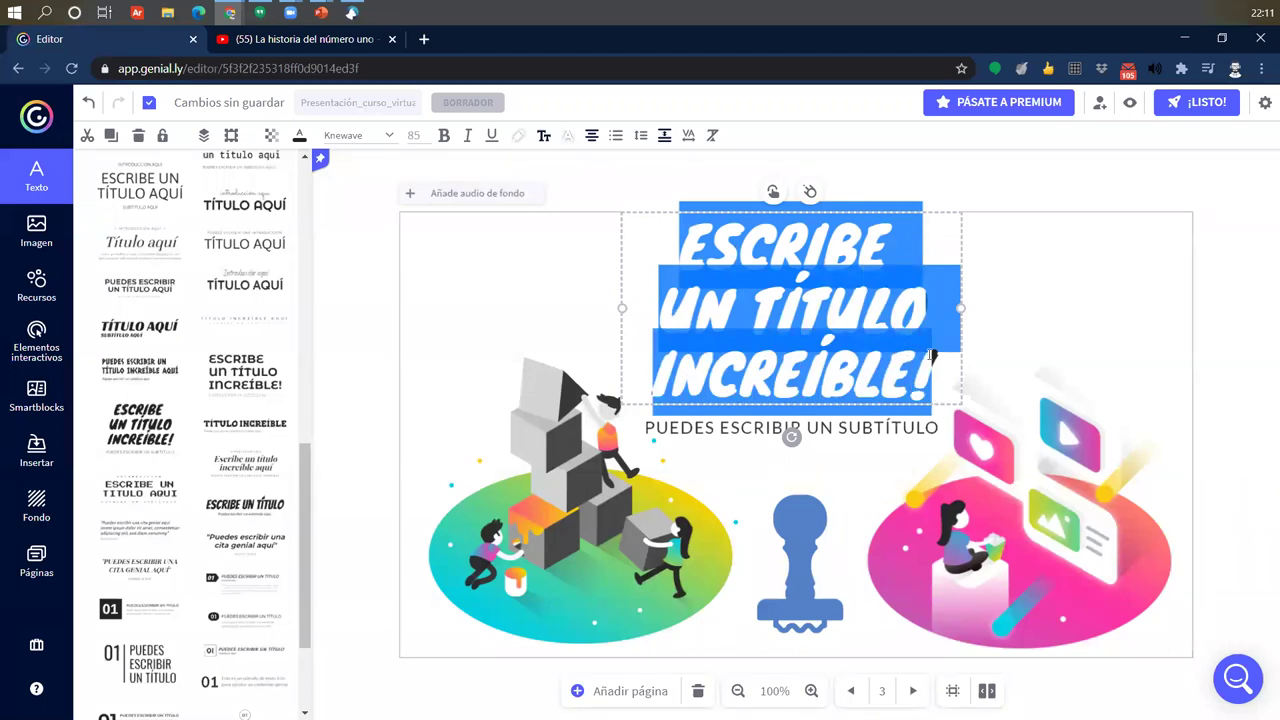
text(ES)
key(BackSpace)
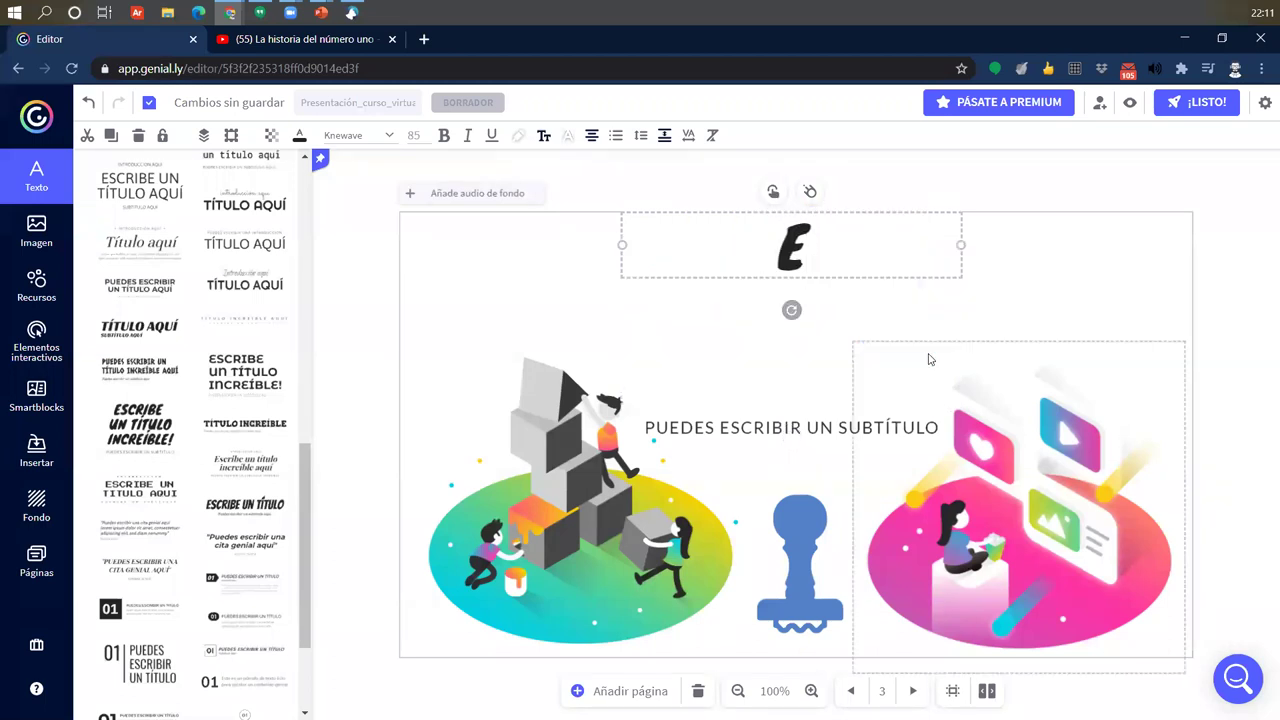
text(LEMENTO)
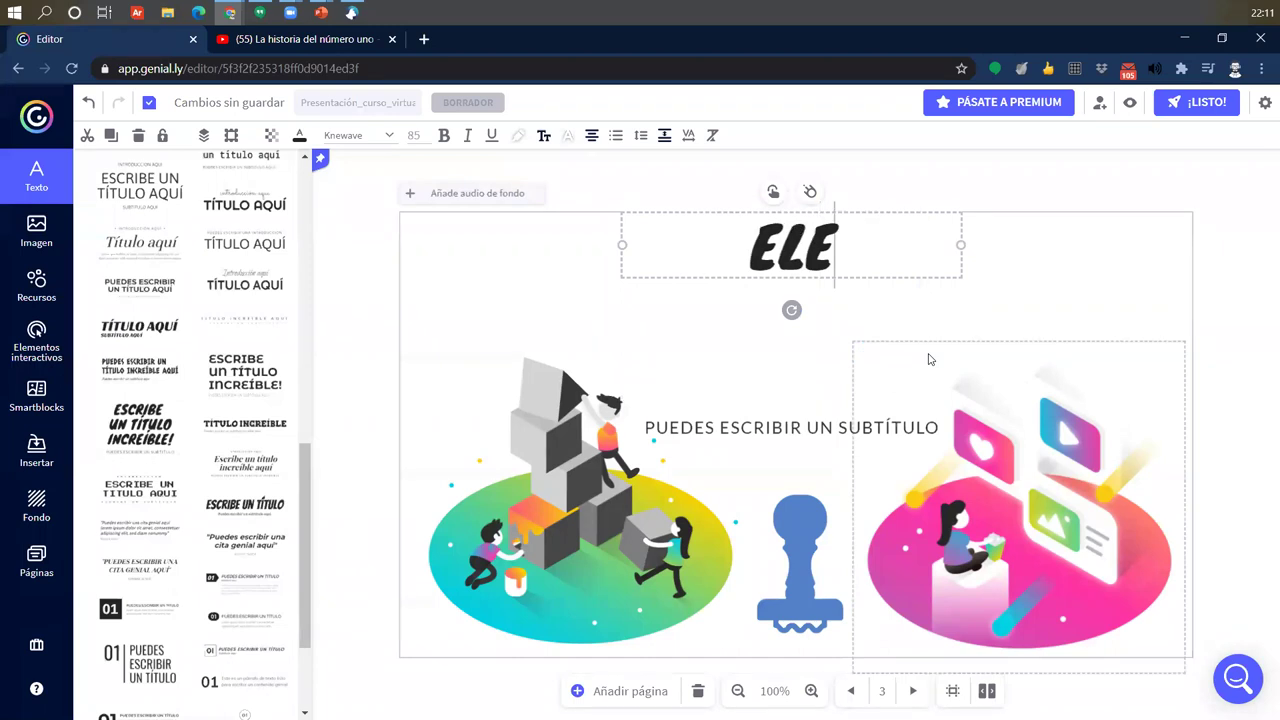
text(S DE ESTUDI)
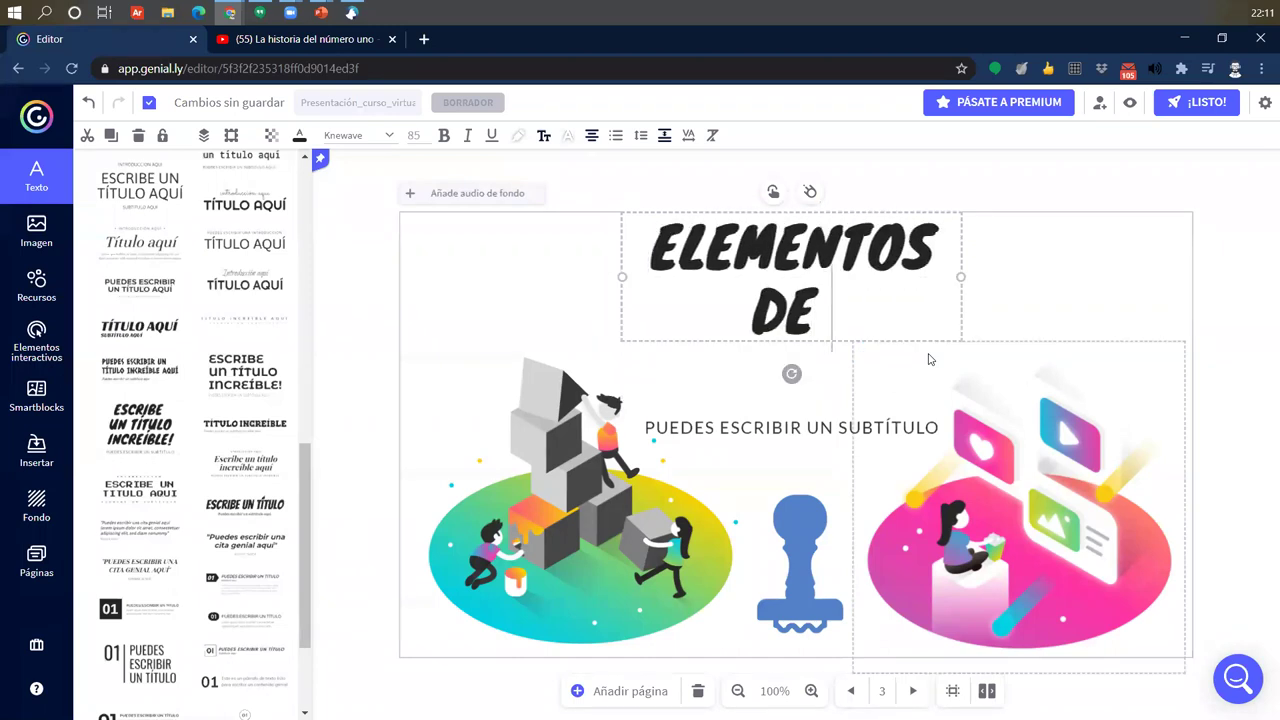
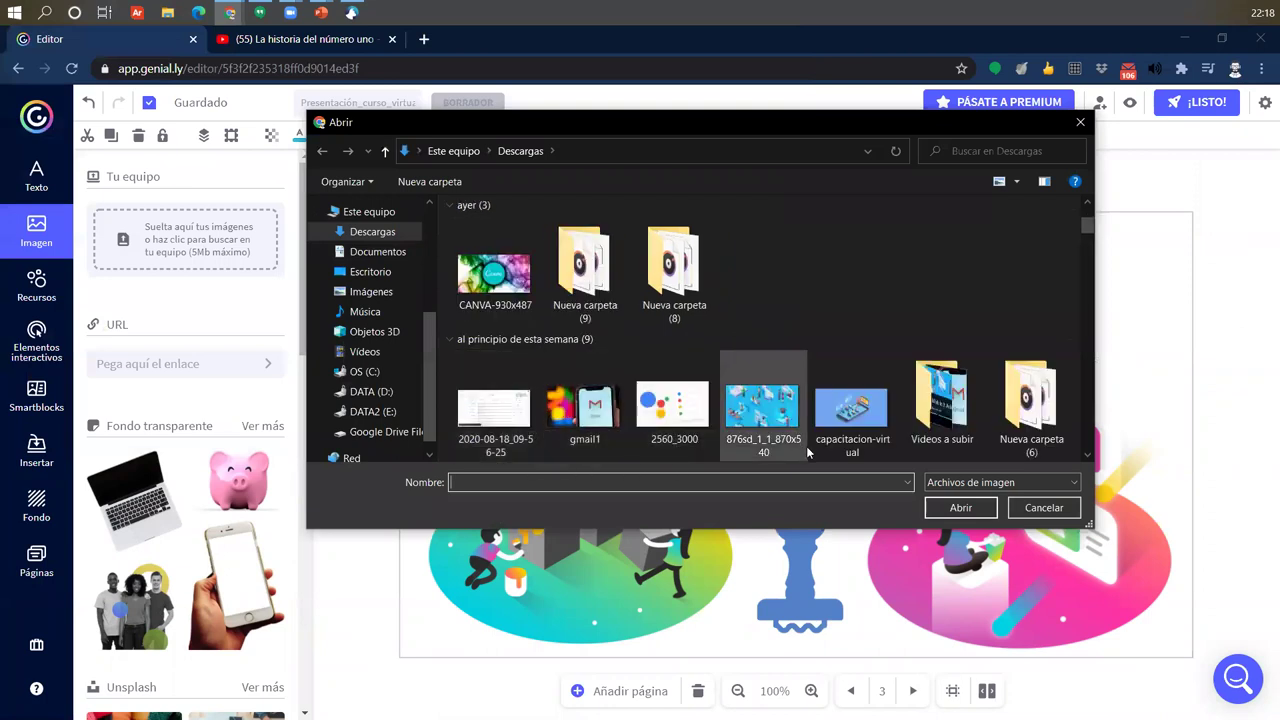
- Upload the VLC cone image from the Descargas folder, insert it on page 3 and move it toward the page's left side
scroll(783, 415, down, 2)
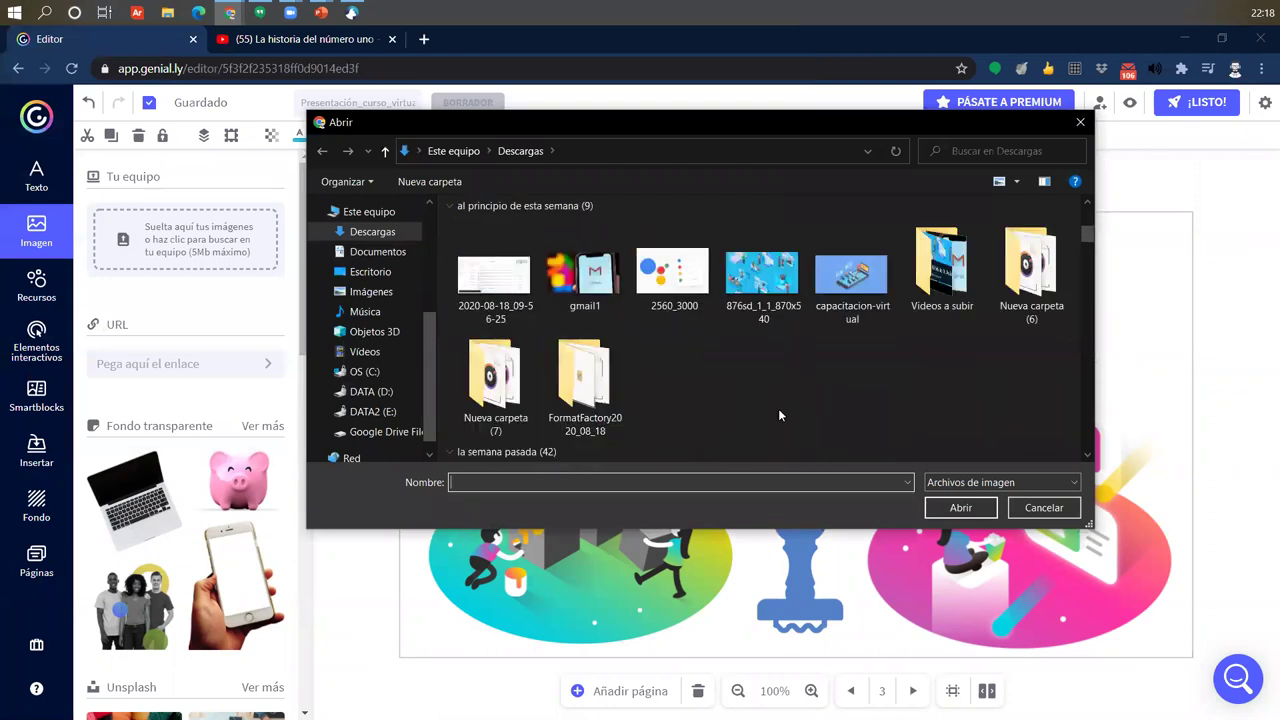
scroll(781, 415, down, 2)
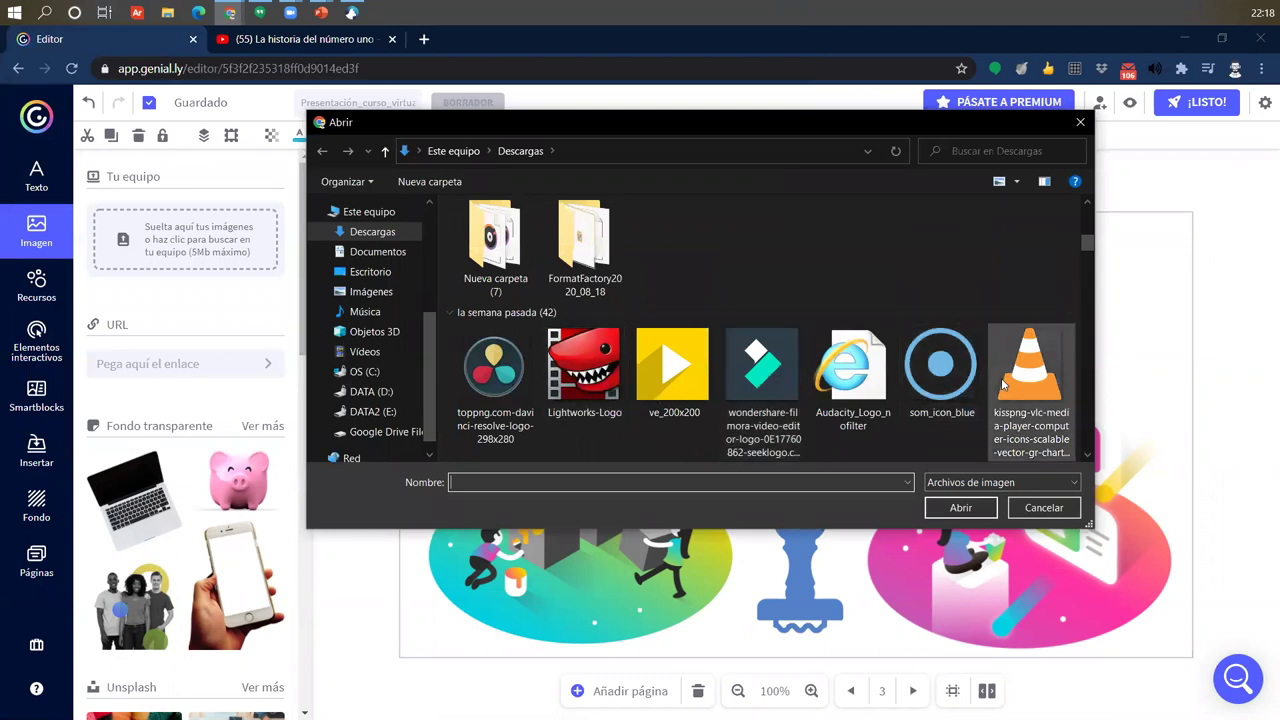
click(1030, 390)
click(958, 508)
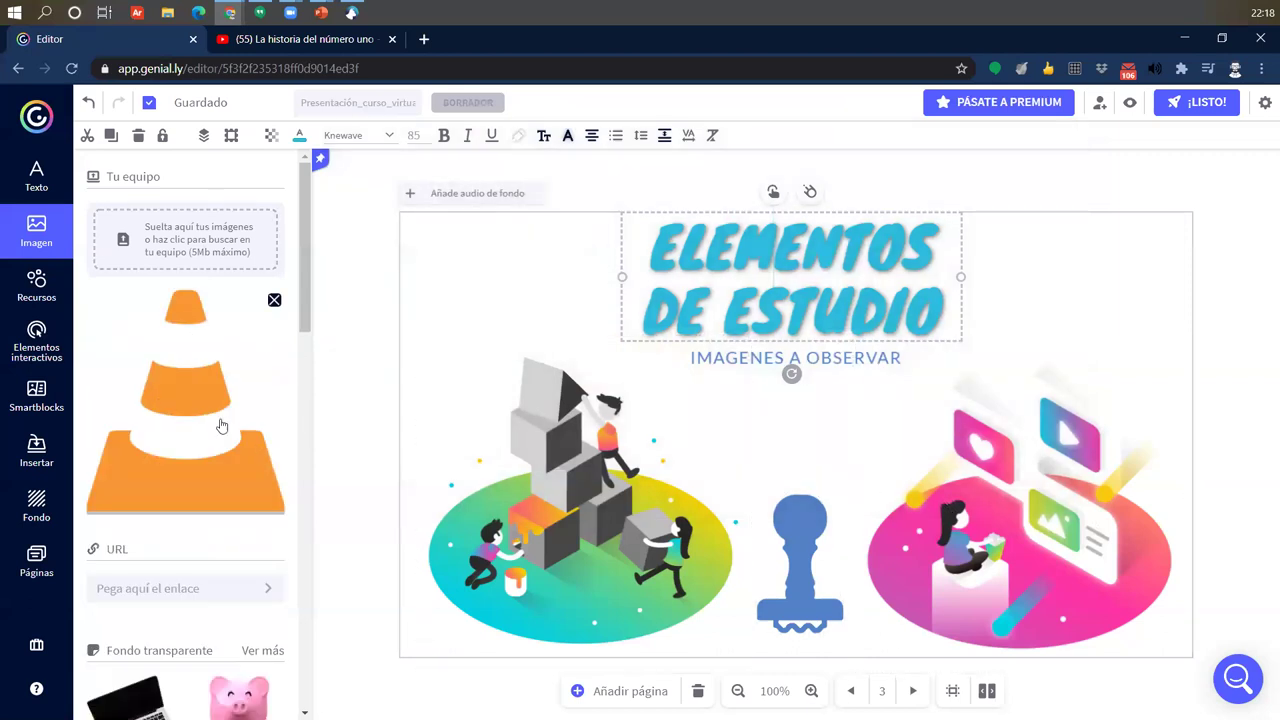
click(165, 412)
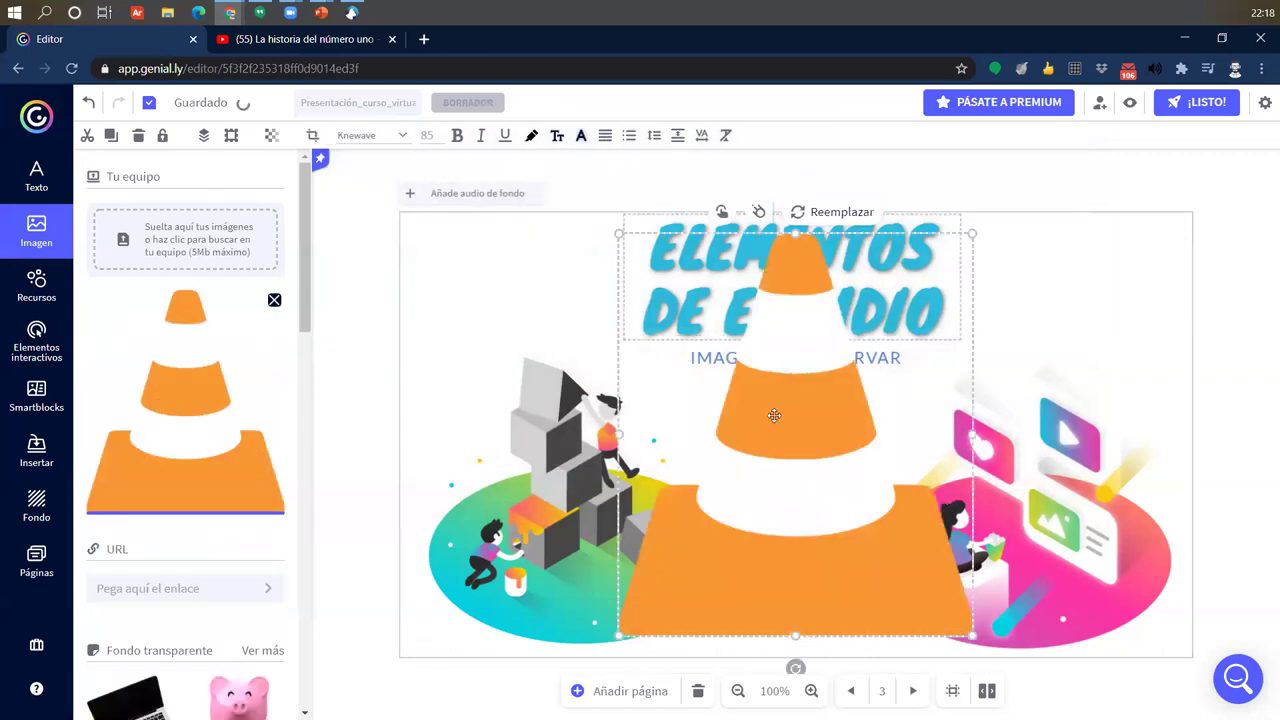
drag(809, 488, 655, 453)
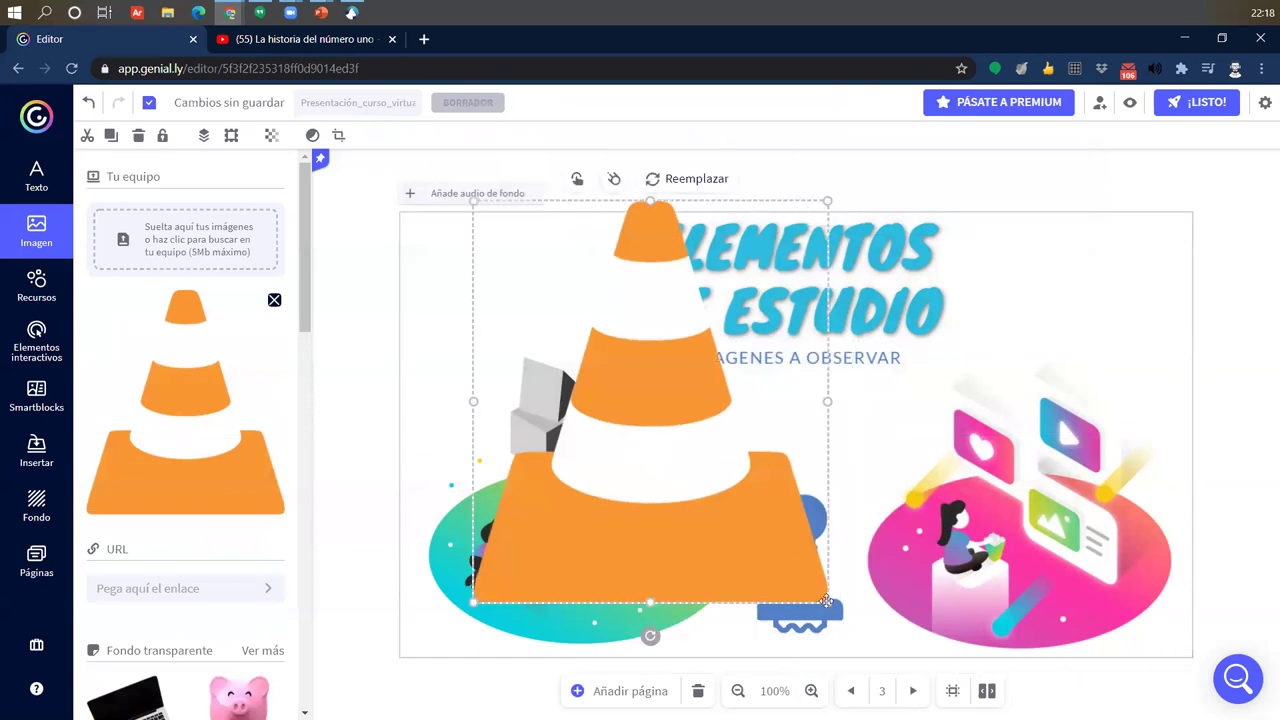
- Shrink the VLC cone image to a small icon and place it in the upper-right corner of page 3
drag(825, 601, 779, 308)
drag(525, 225, 1108, 288)
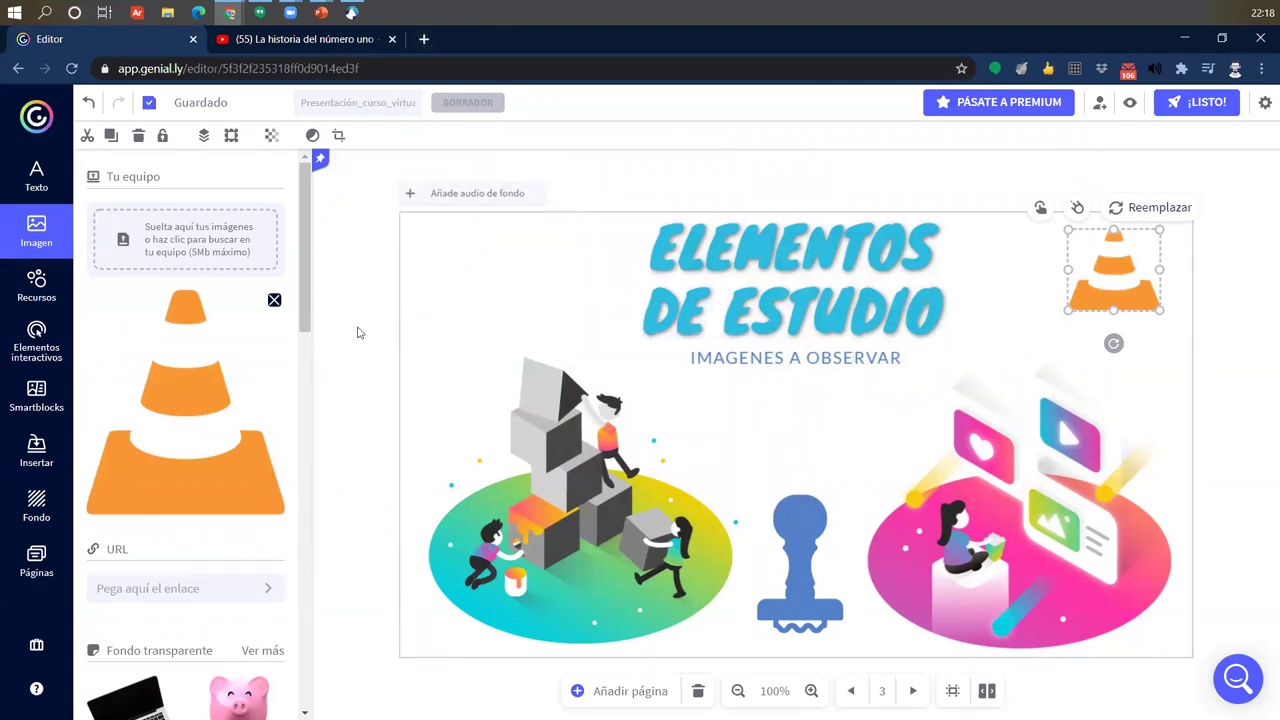
click(471, 288)
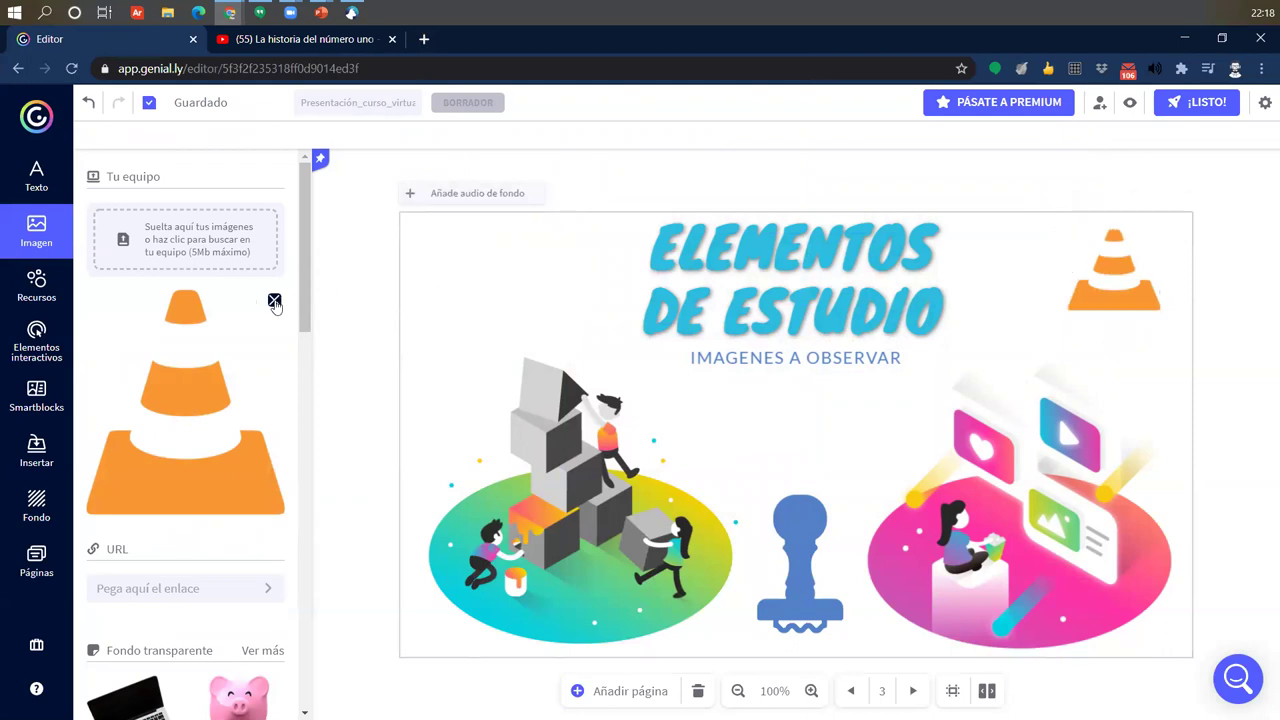
- Open Google Images in a new browser tab and search for "universidad continental"
click(424, 39)
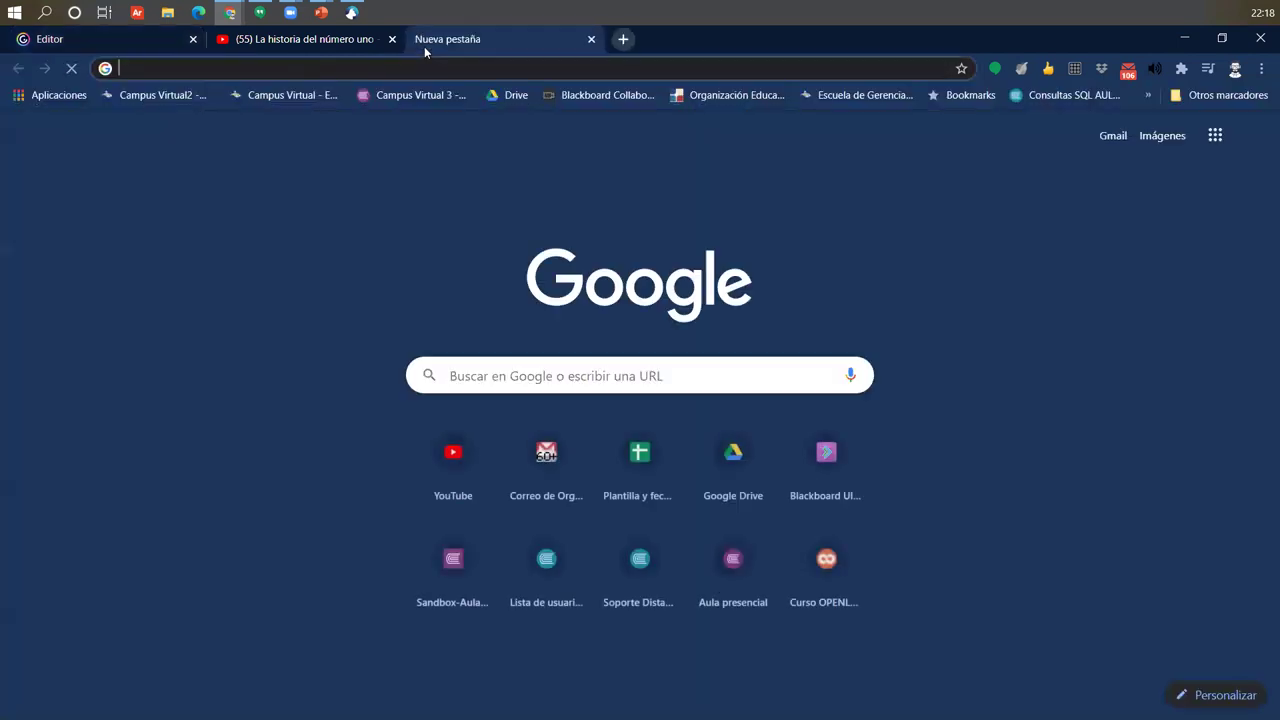
text(google )
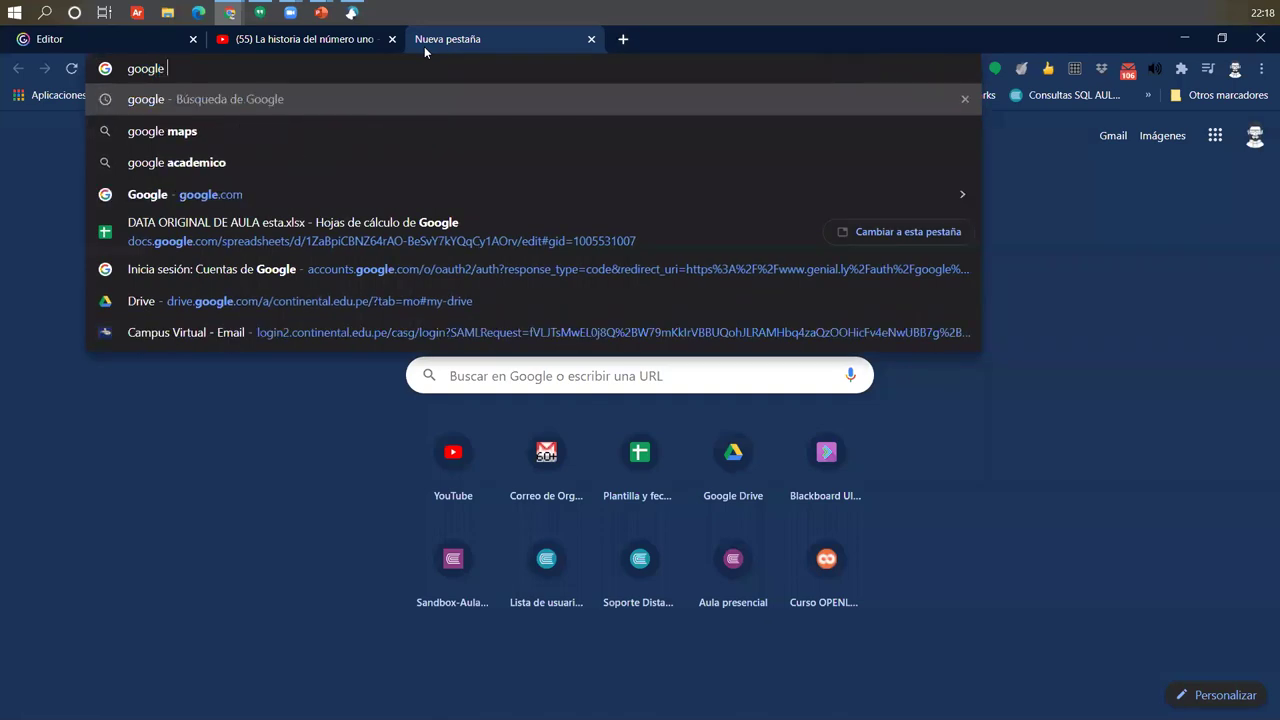
text(imagenes)
key(Return)
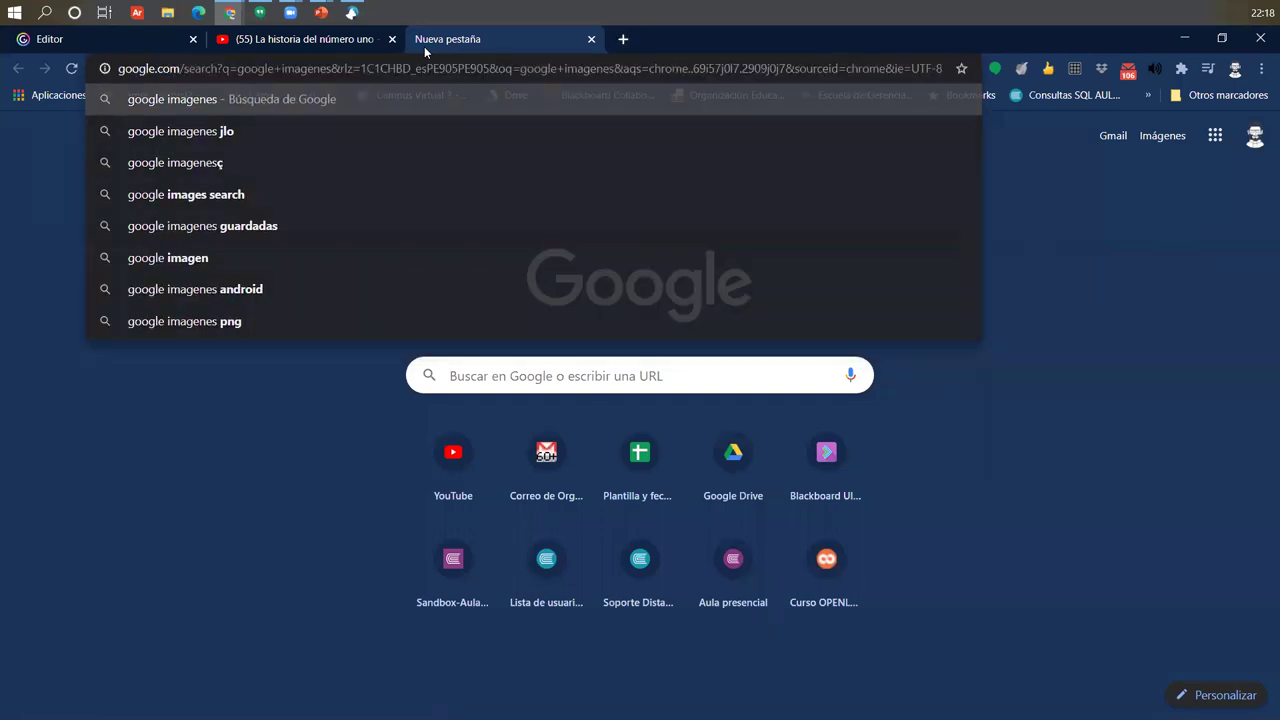
click(238, 168)
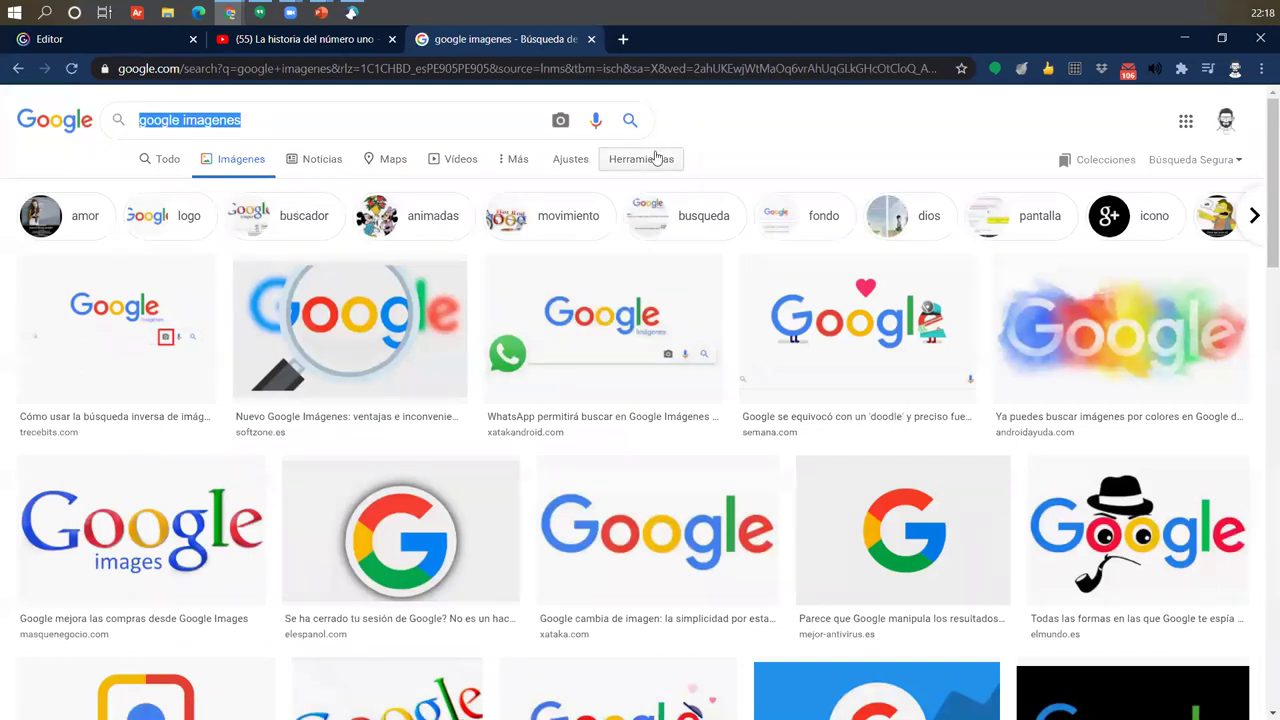
text(universi)
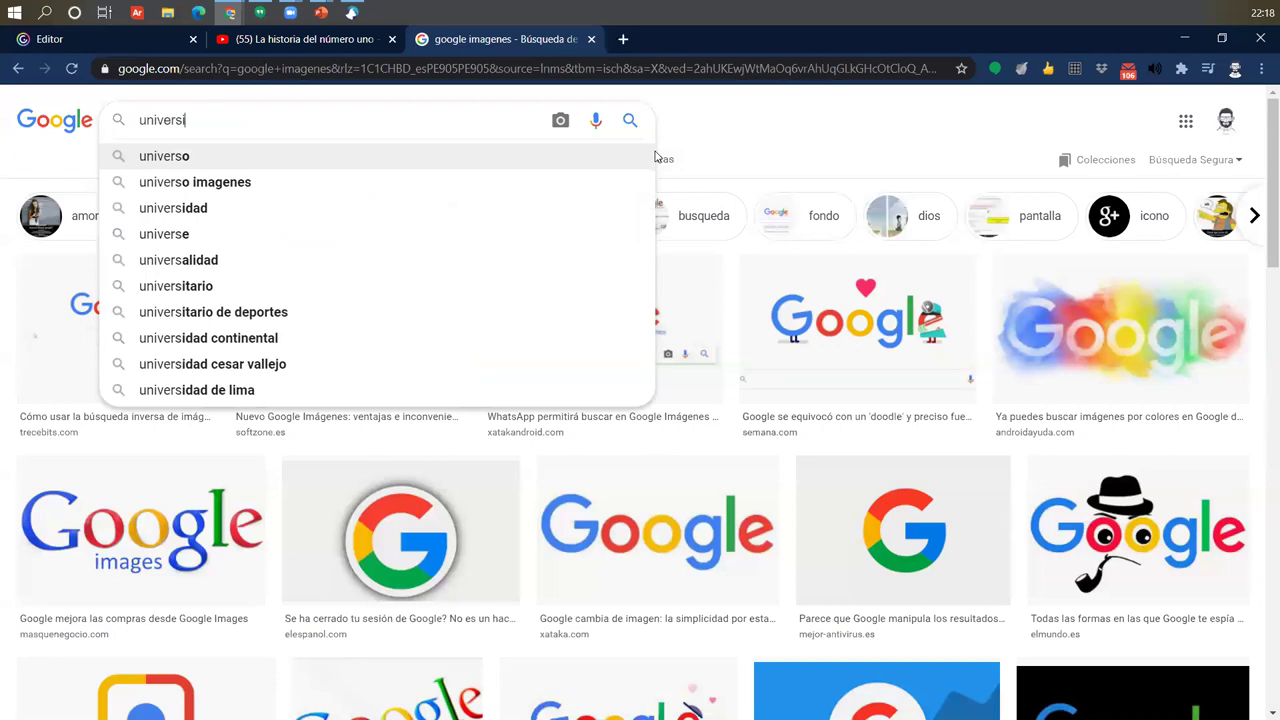
text(dad continental)
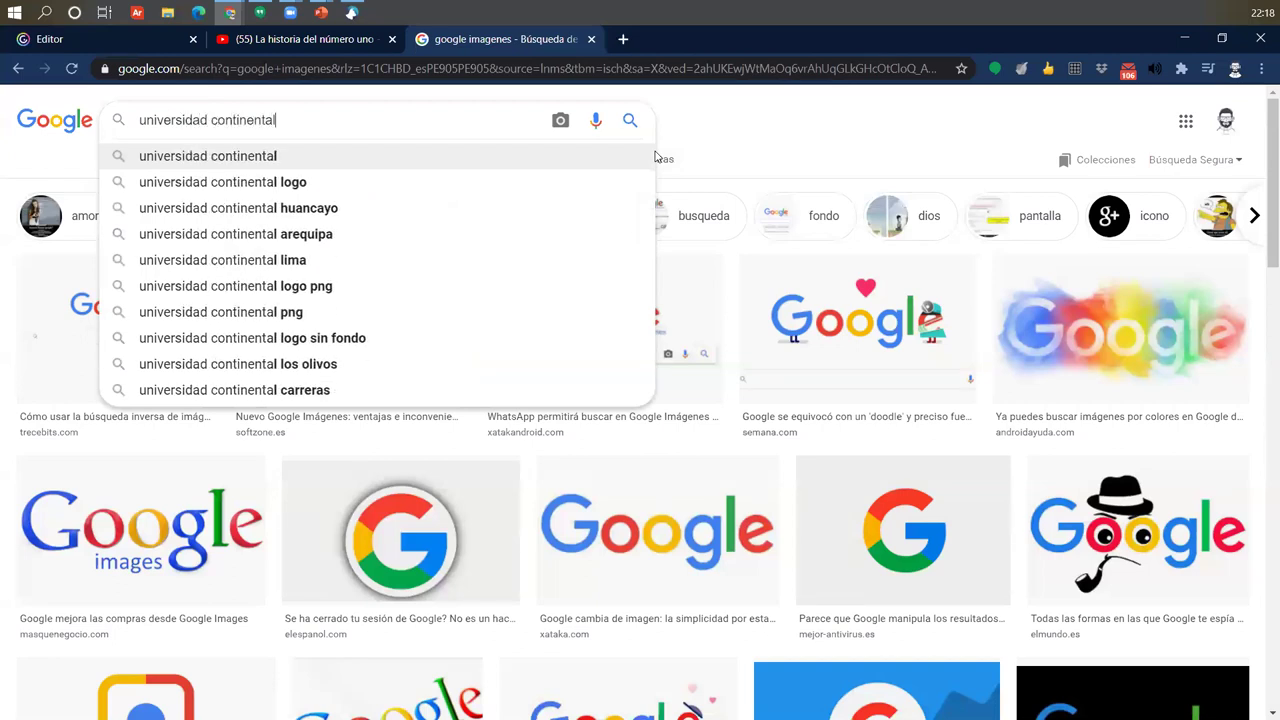
key(Return)
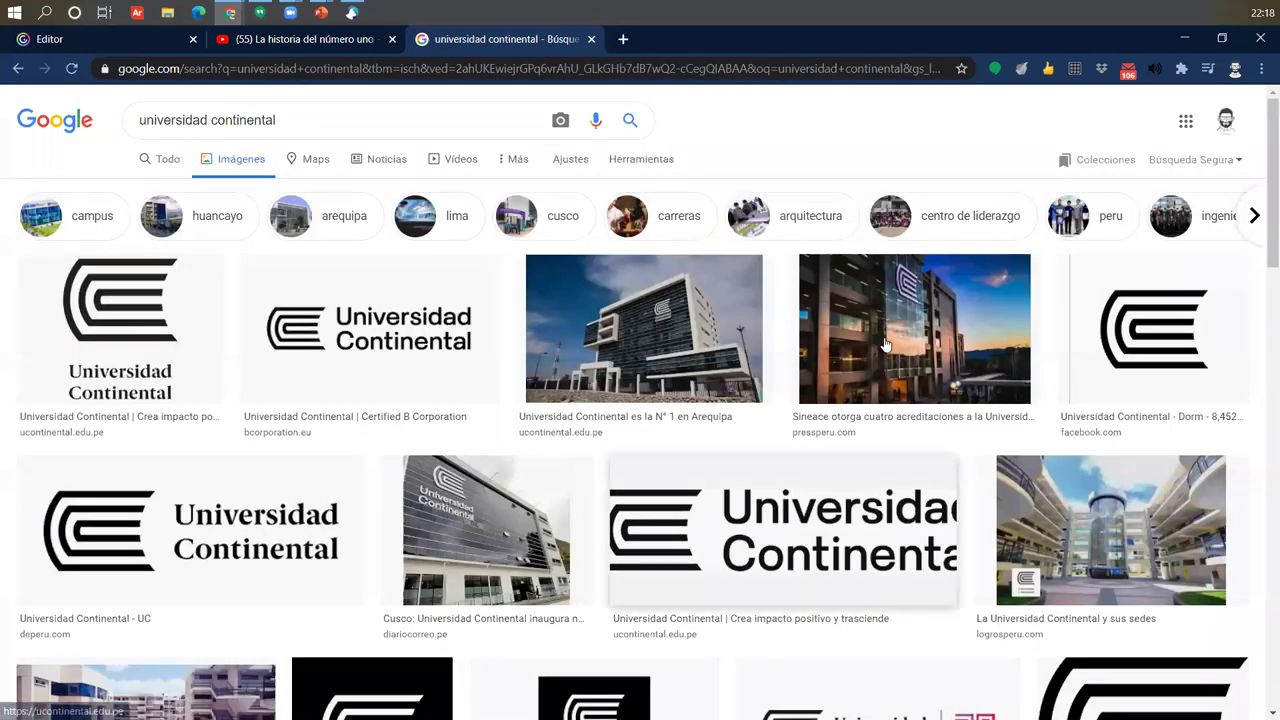
- Open the stacked Universidad Continental logo from ucontinental.edu.pe as a standalone image in a new tab and copy its address
scroll(697, 449, down, 3)
scroll(749, 500, down, 2)
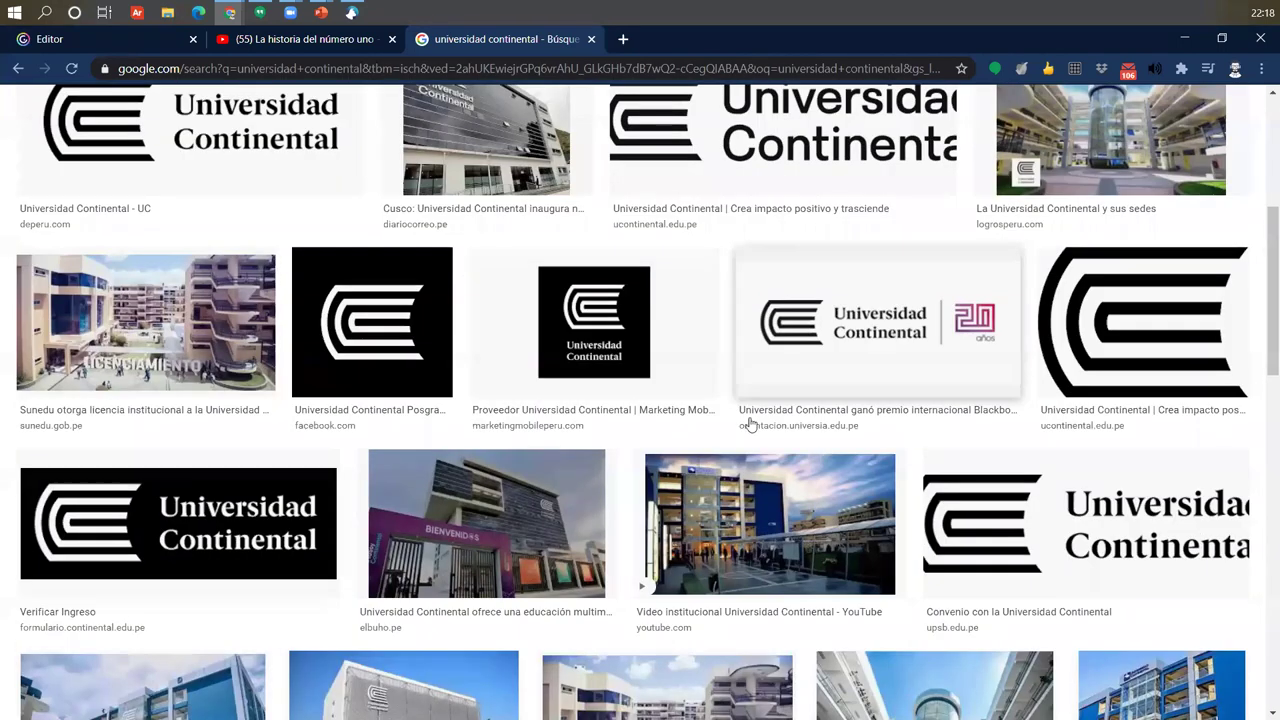
scroll(832, 414, up, 4)
scroll(350, 314, up, 1)
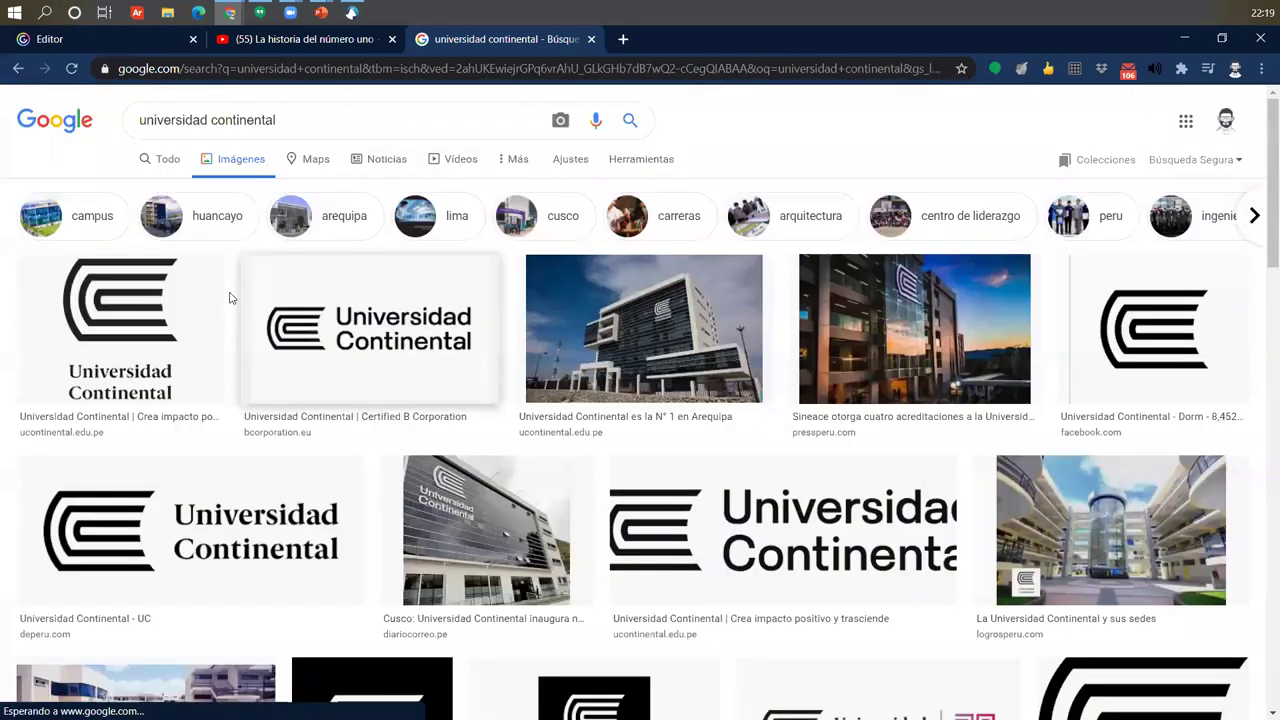
click(163, 316)
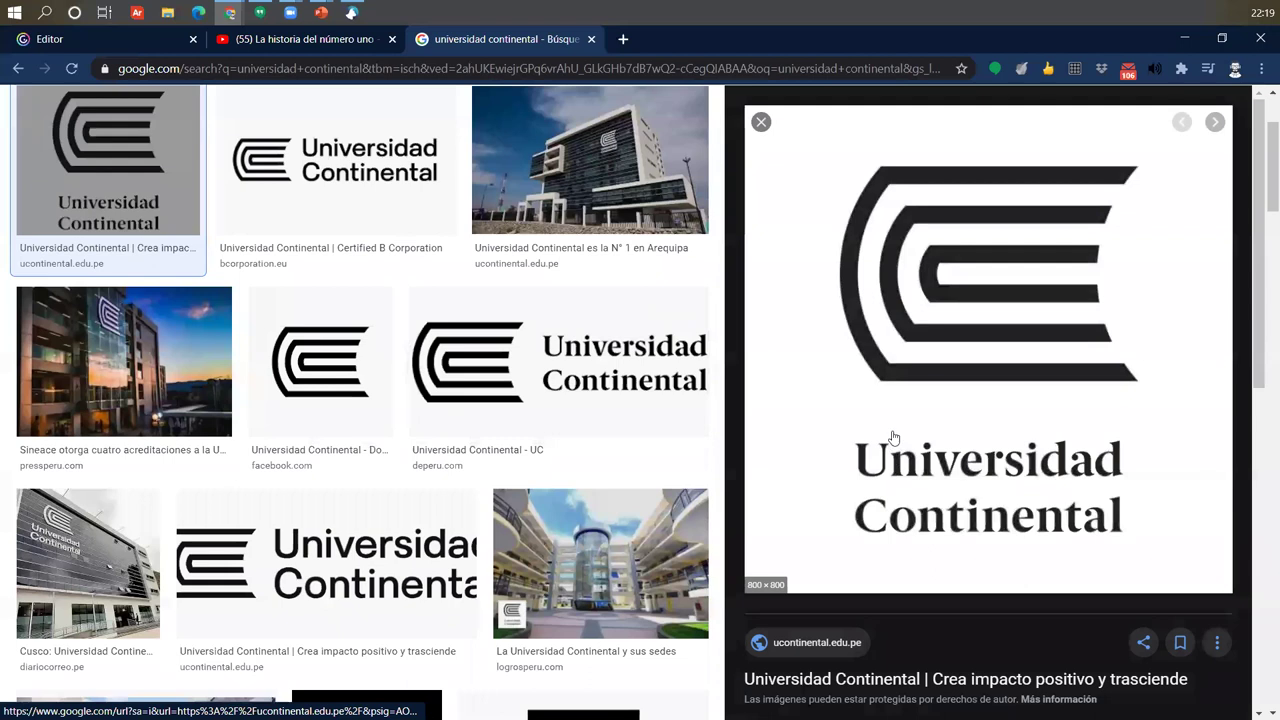
right_click(907, 388)
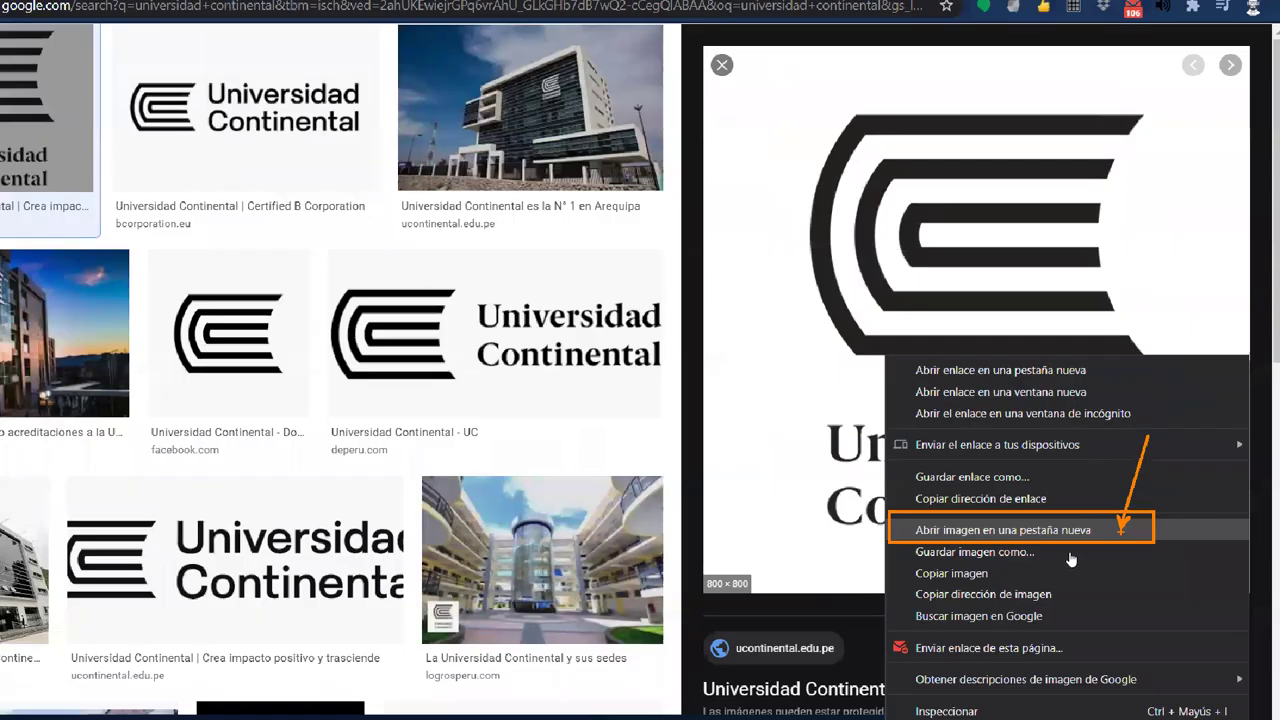
key(Escape)
right_click(1044, 462)
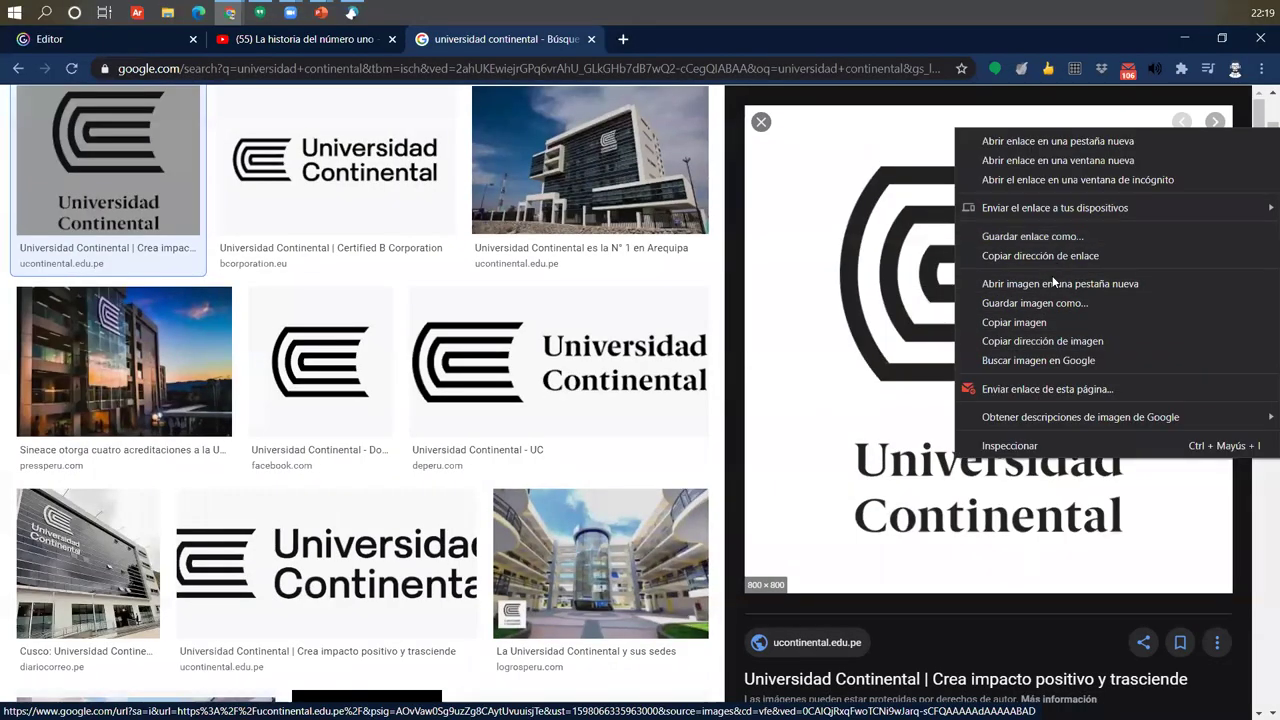
click(1044, 284)
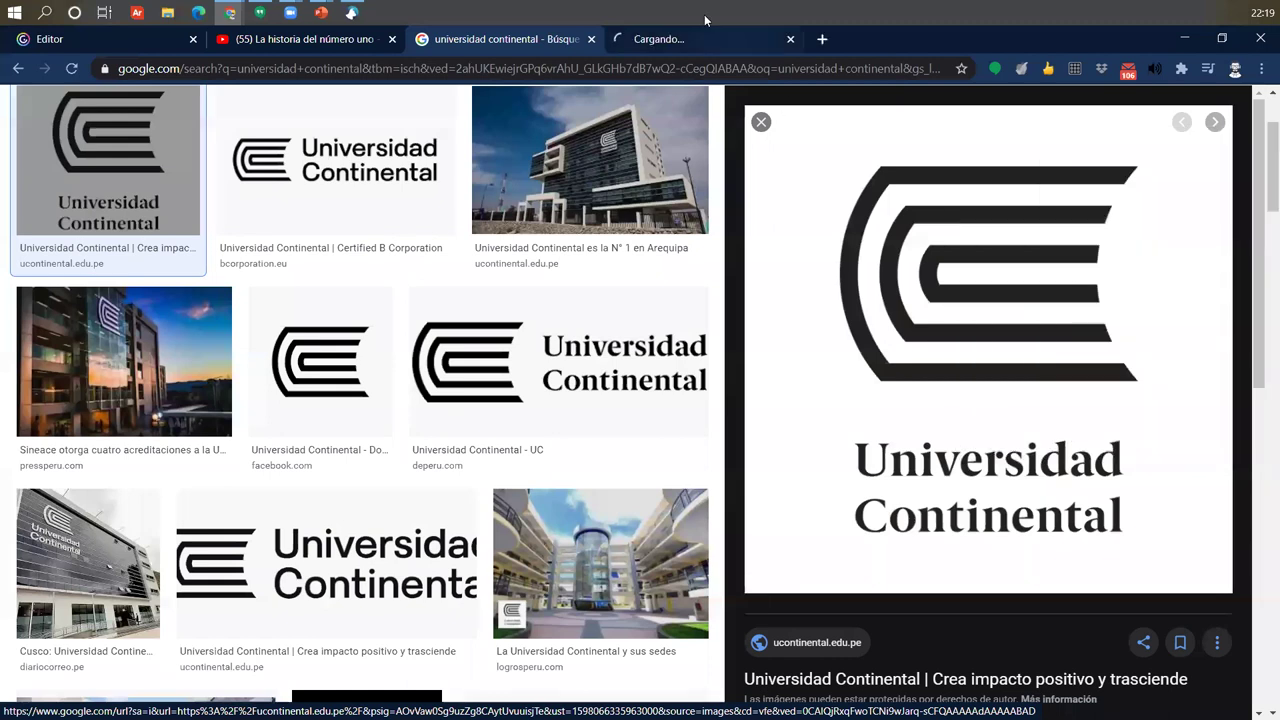
click(705, 39)
drag(580, 63, 177, 63)
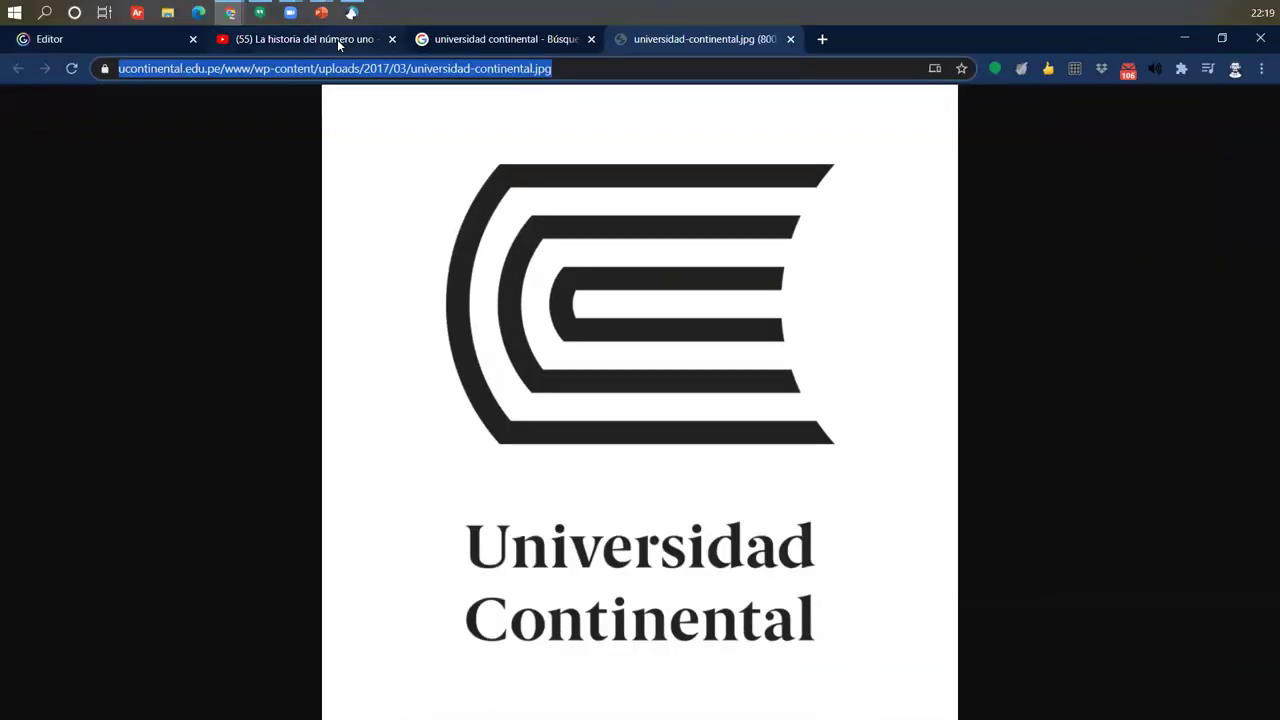
- Back in the Genially editor, insert the logo from its copied URL and shrink it into the upper-left corner of page 3
click(137, 38)
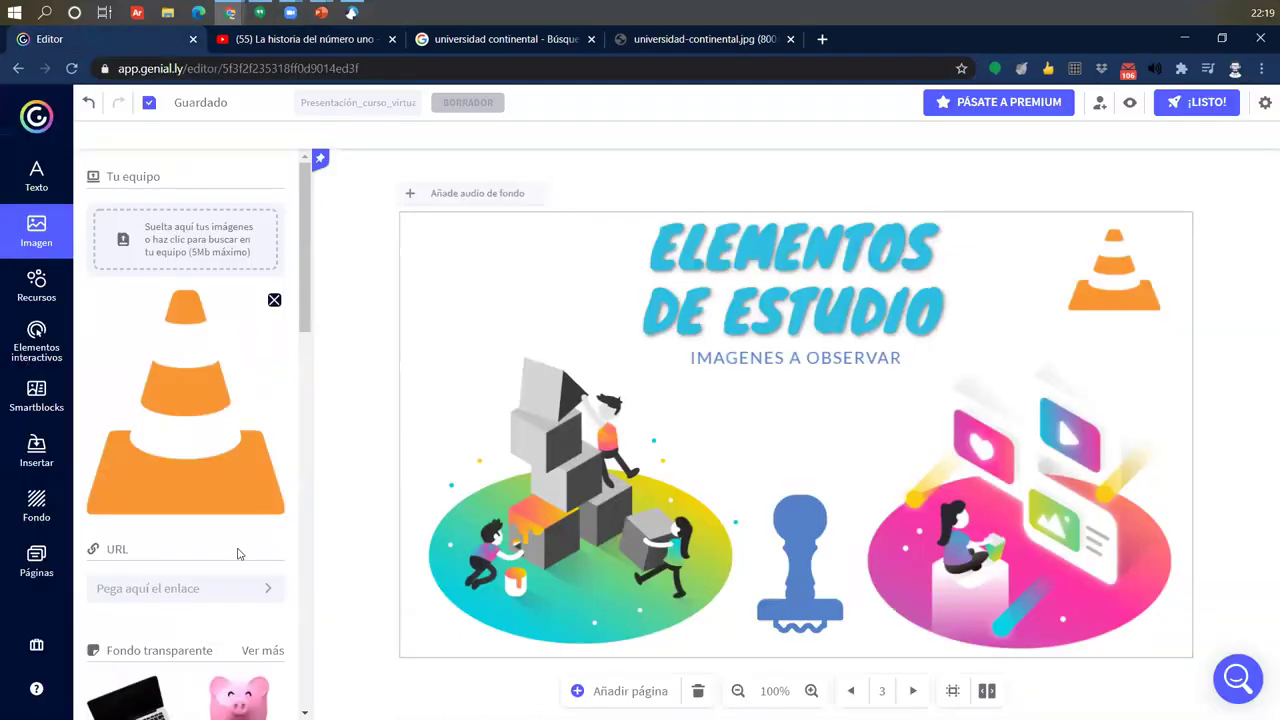
key(ctrl+v)
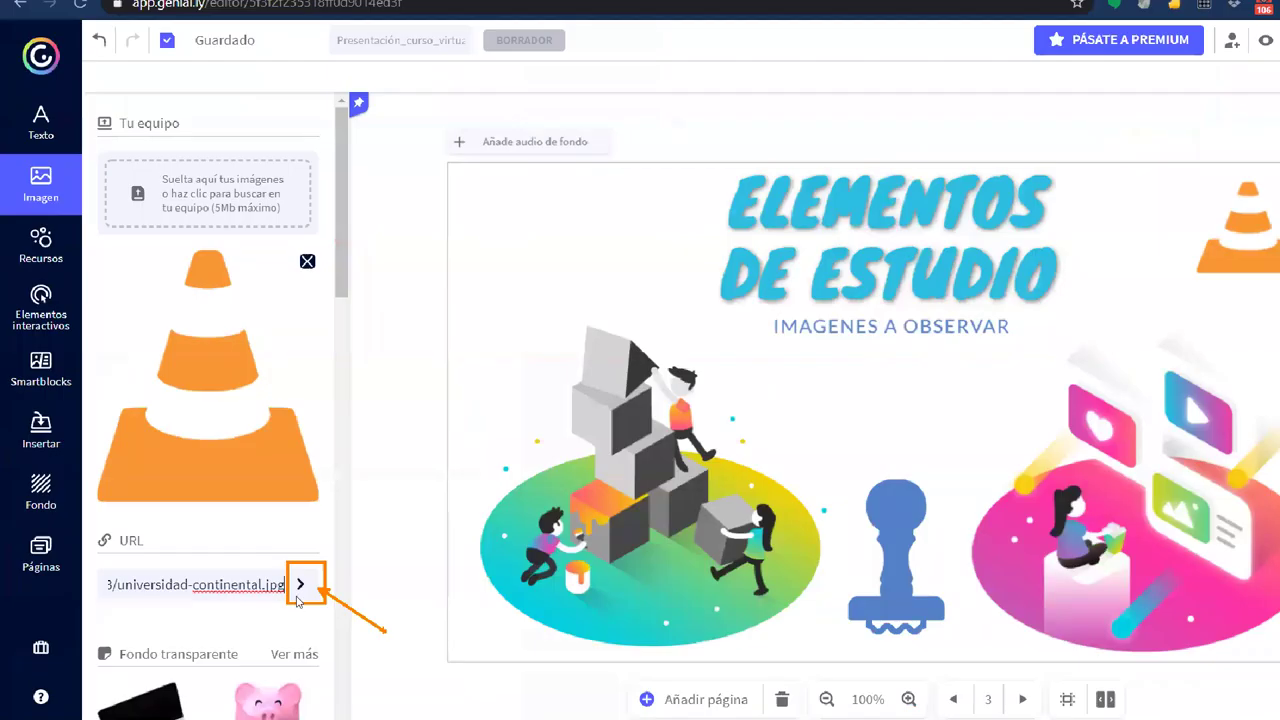
click(436, 563)
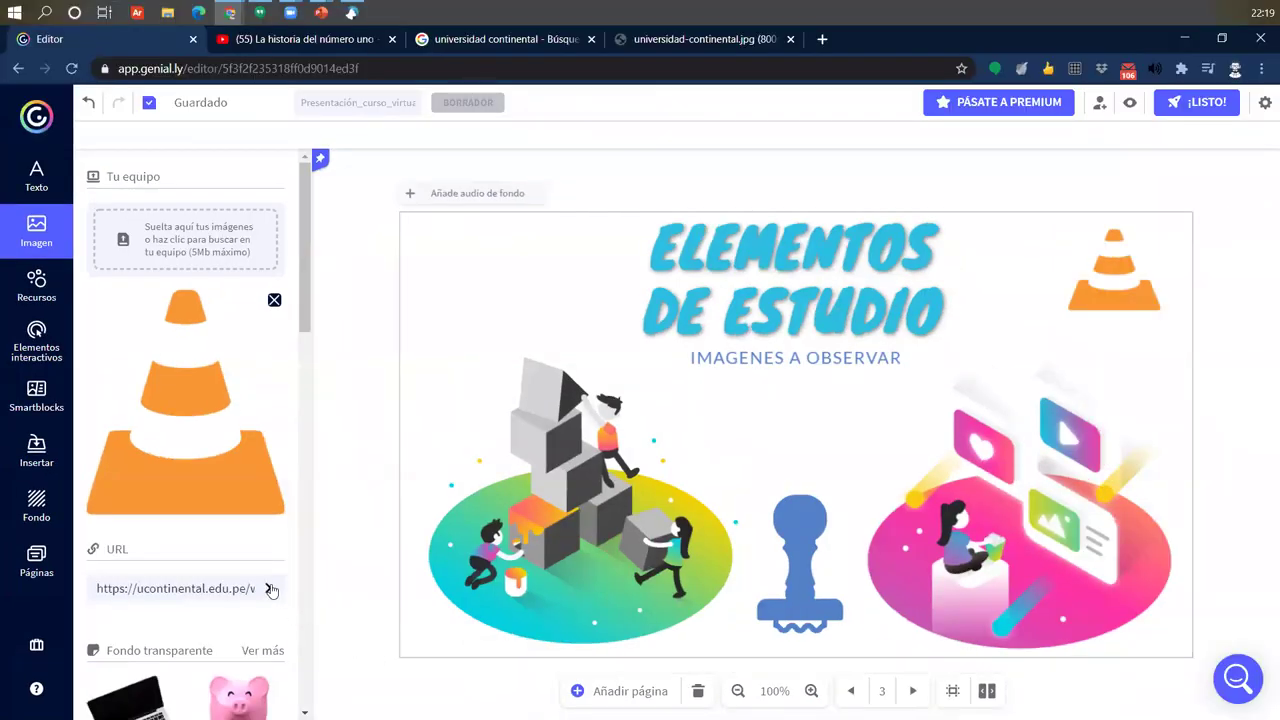
click(269, 590)
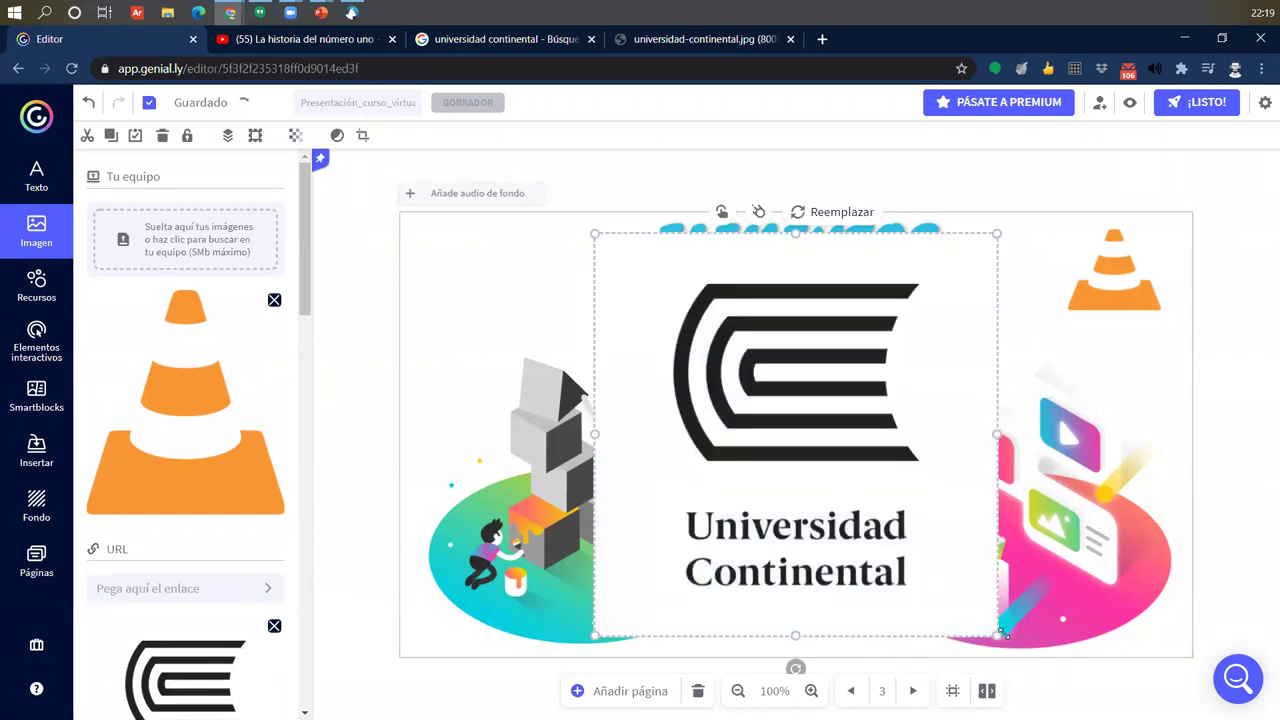
drag(997, 634, 493, 305)
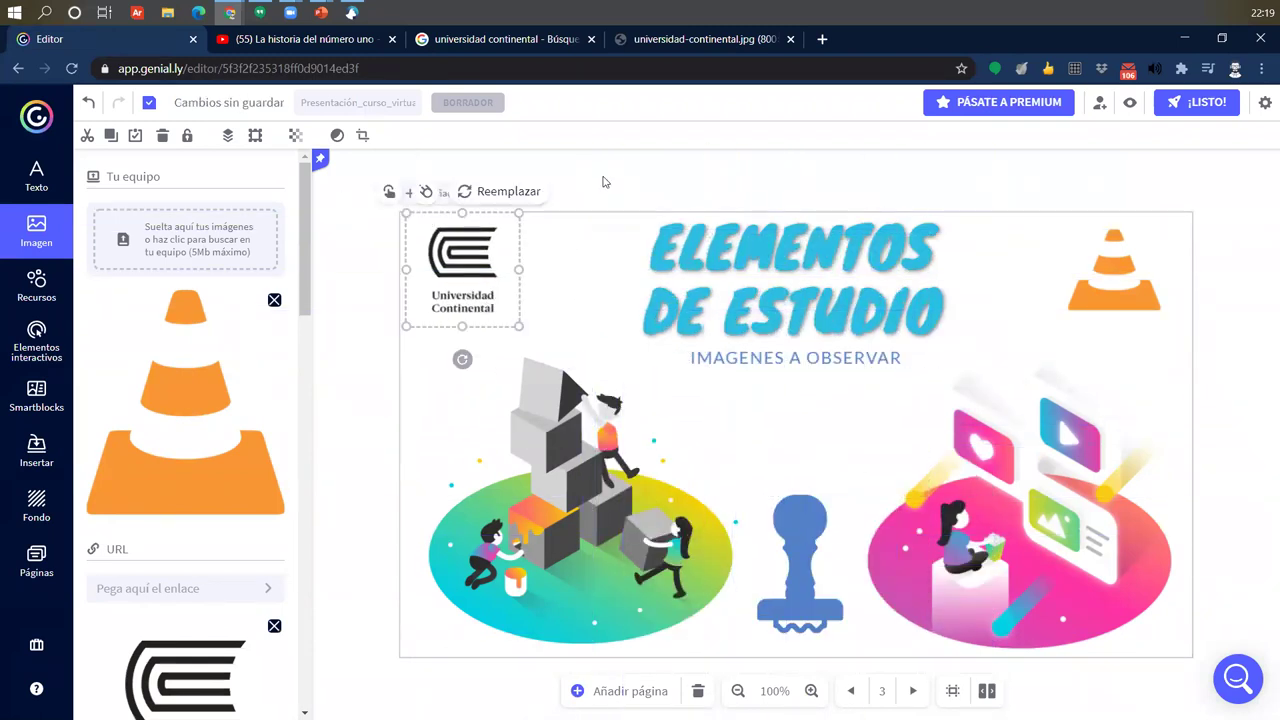
click(603, 181)
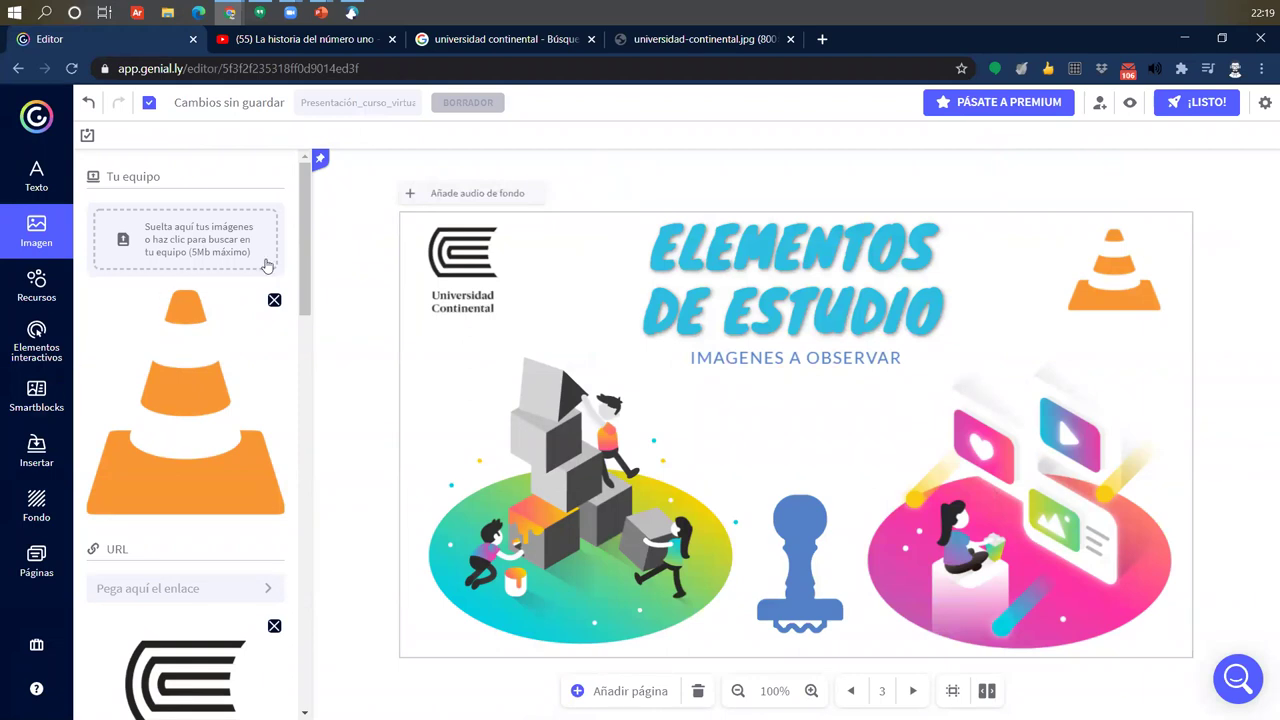
- Remove the Universidad Continental logo and the VLC cone from the image library, leaving their copies on page 3
scroll(210, 424, down, 3)
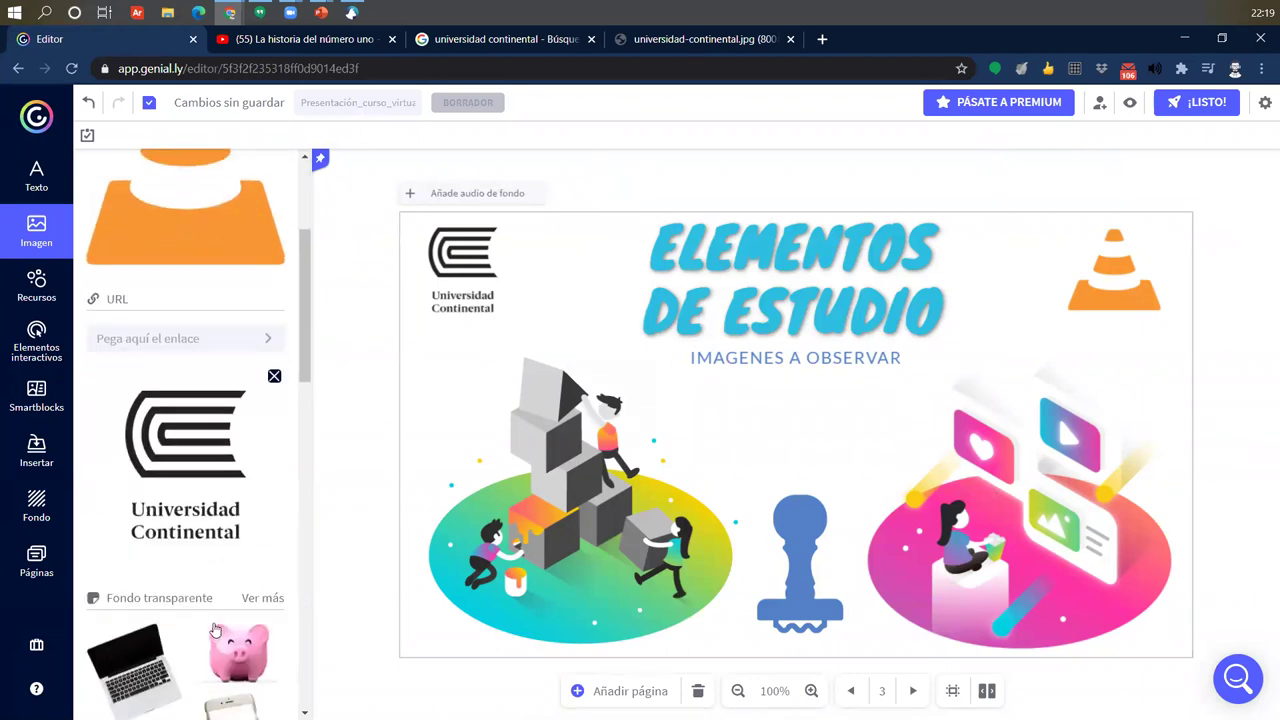
scroll(215, 413, up, 3)
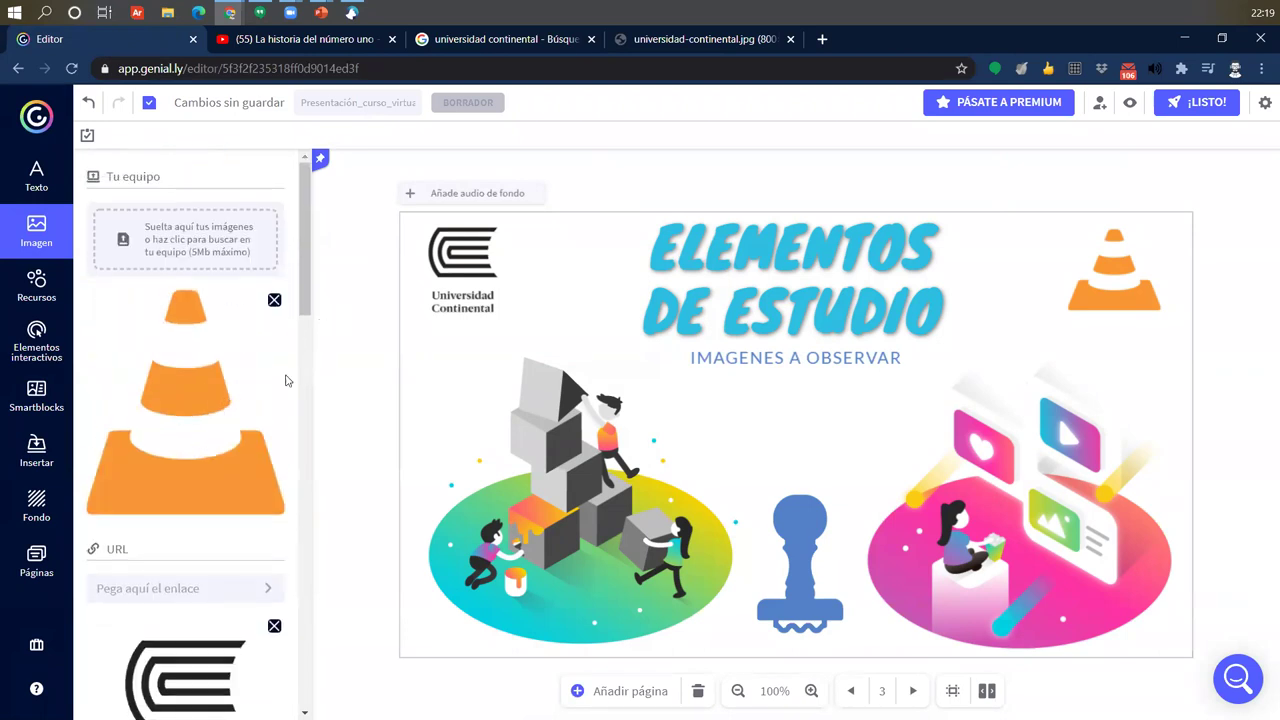
scroll(254, 451, down, 4)
scroll(210, 320, up, 4)
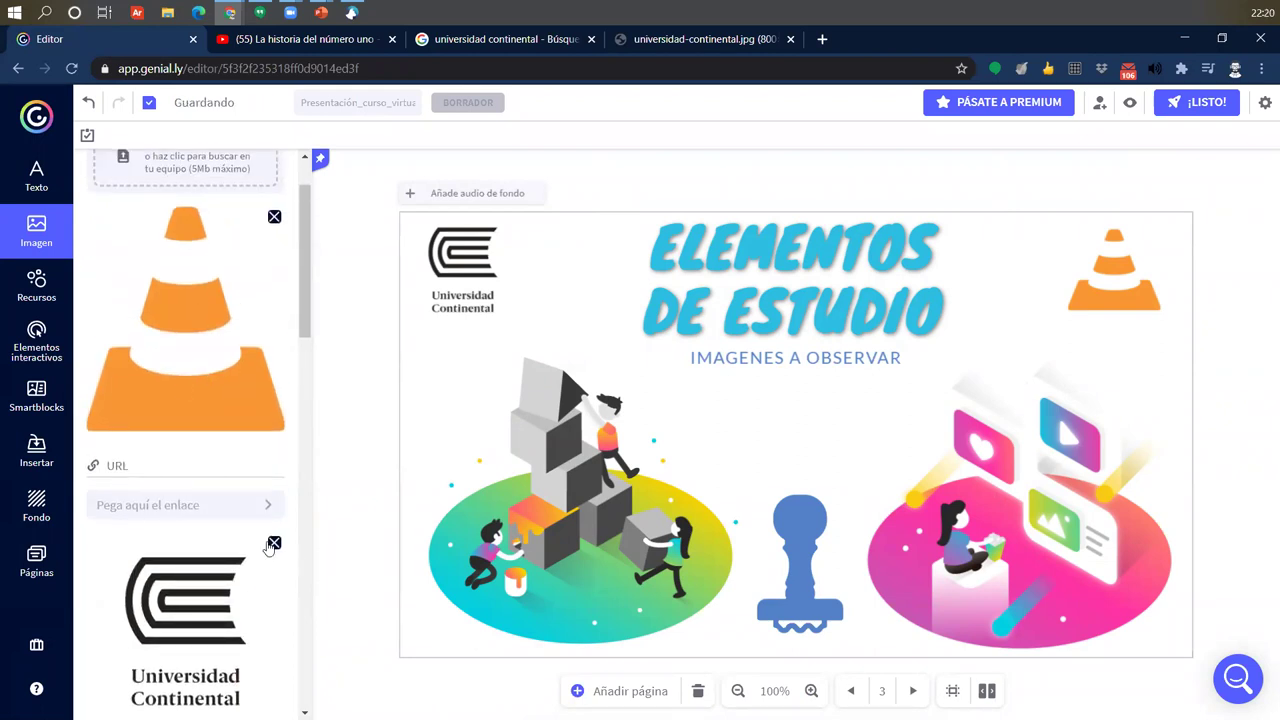
click(273, 543)
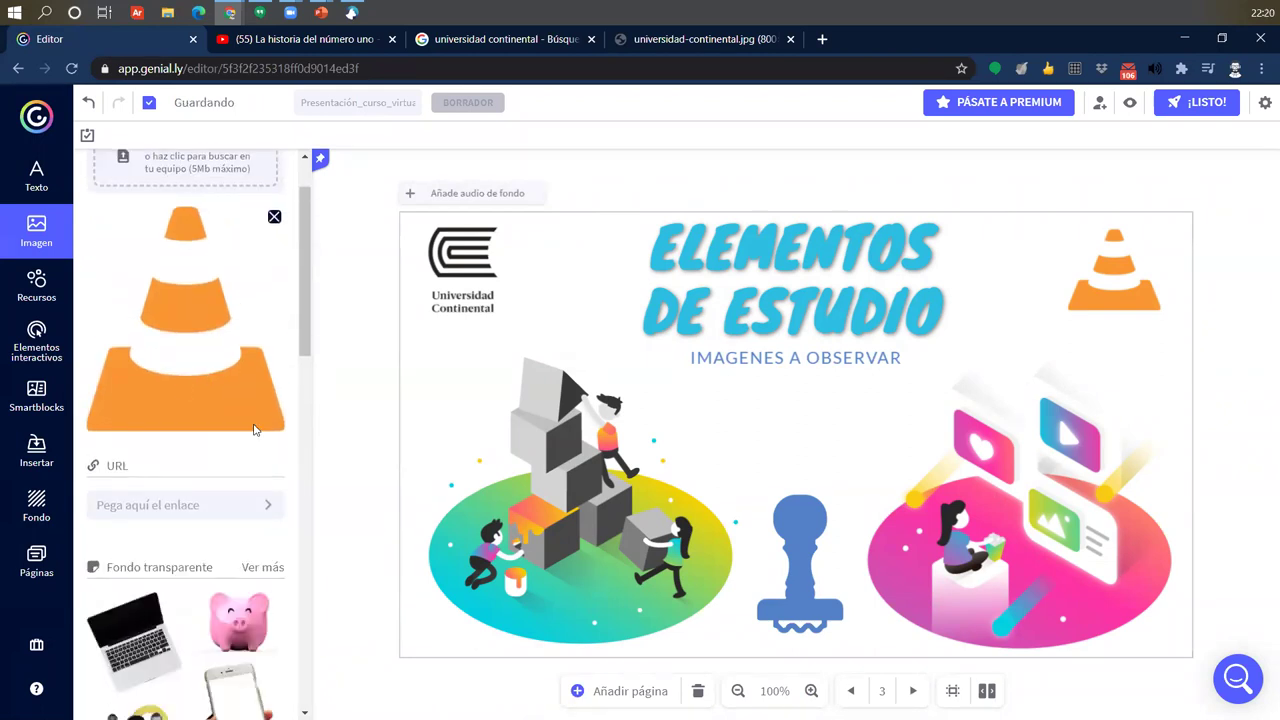
scroll(262, 360, up, 1)
click(274, 302)
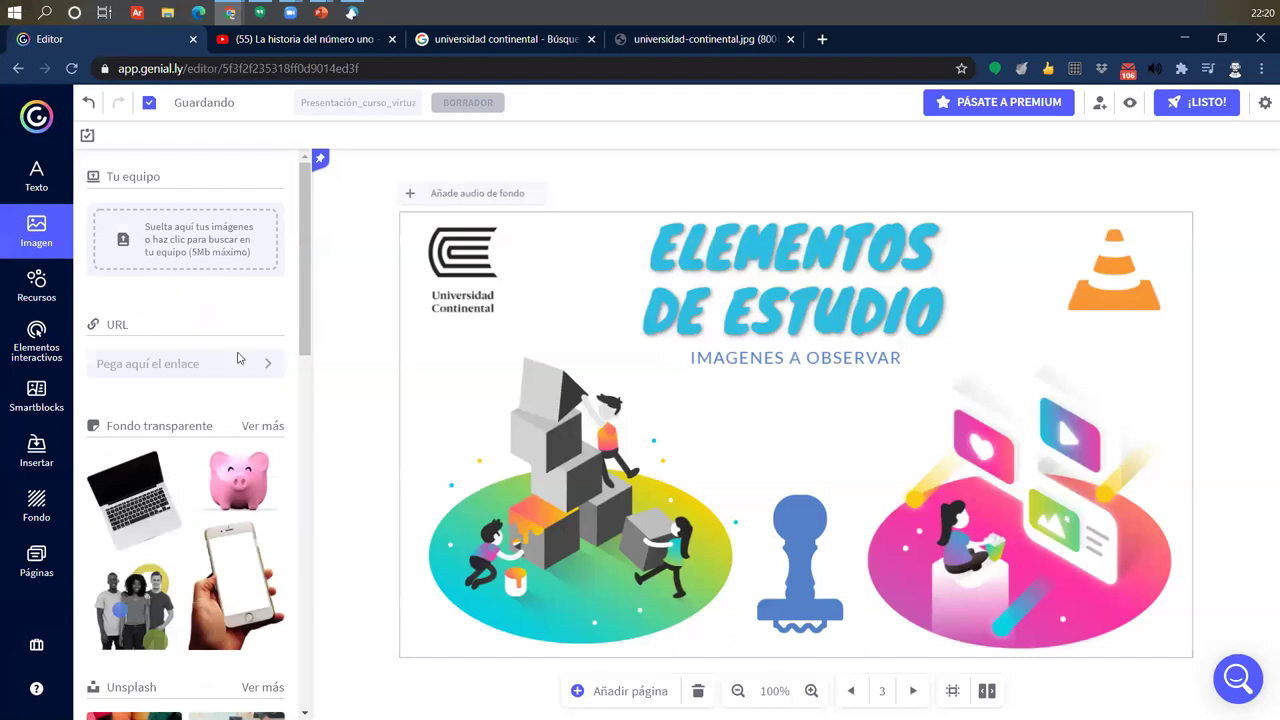
click(1135, 274)
click(1025, 200)
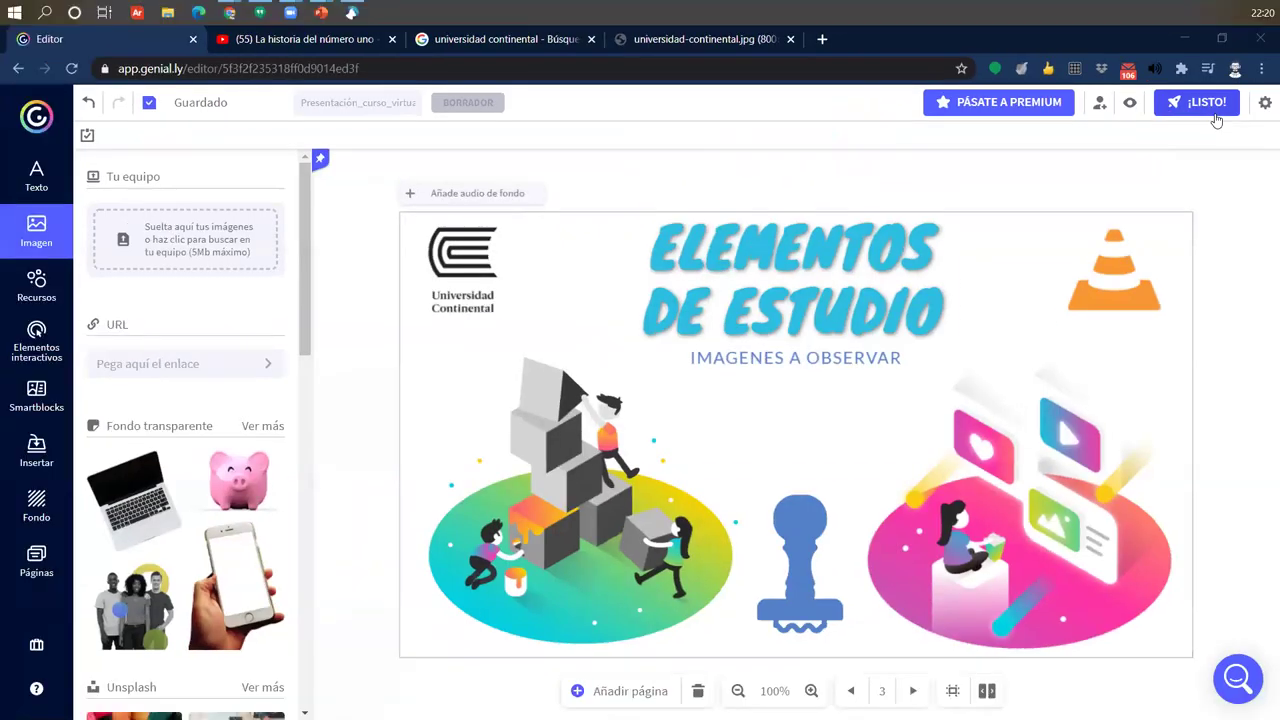
click(1010, 185)
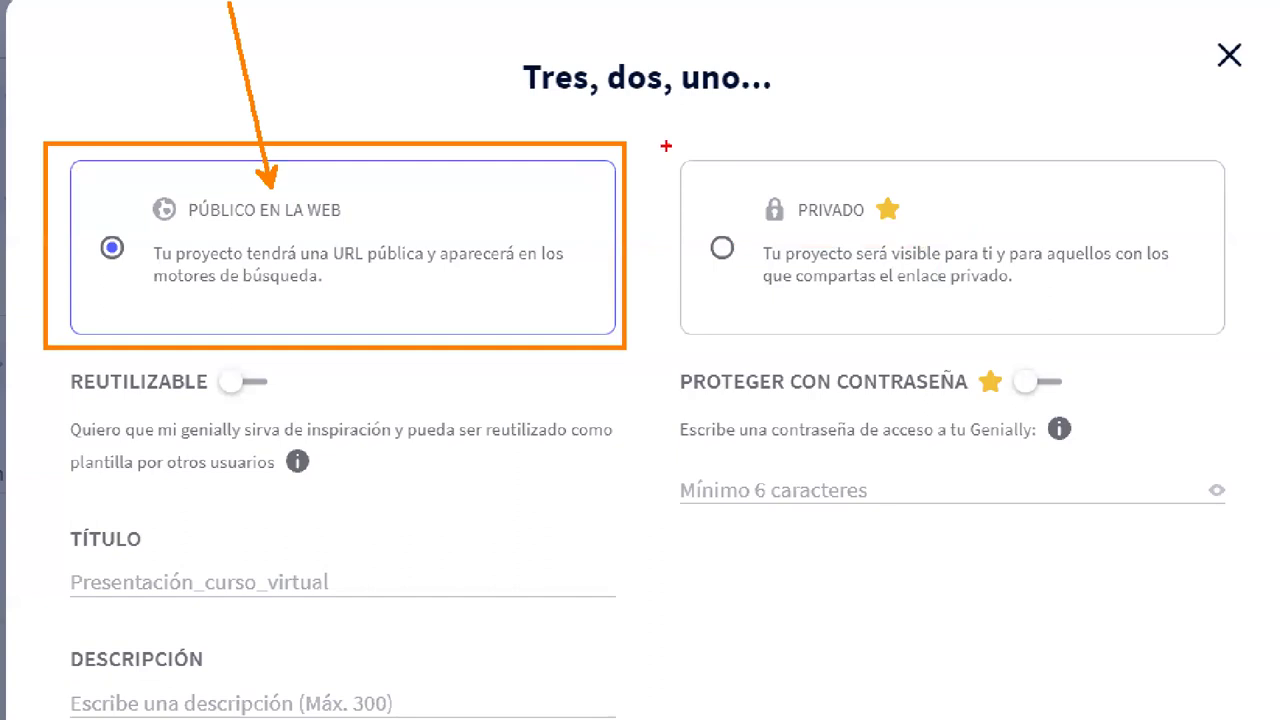
drag(672, 144, 1199, 337)
drag(732, 174, 1168, 313)
drag(713, 324, 1163, 174)
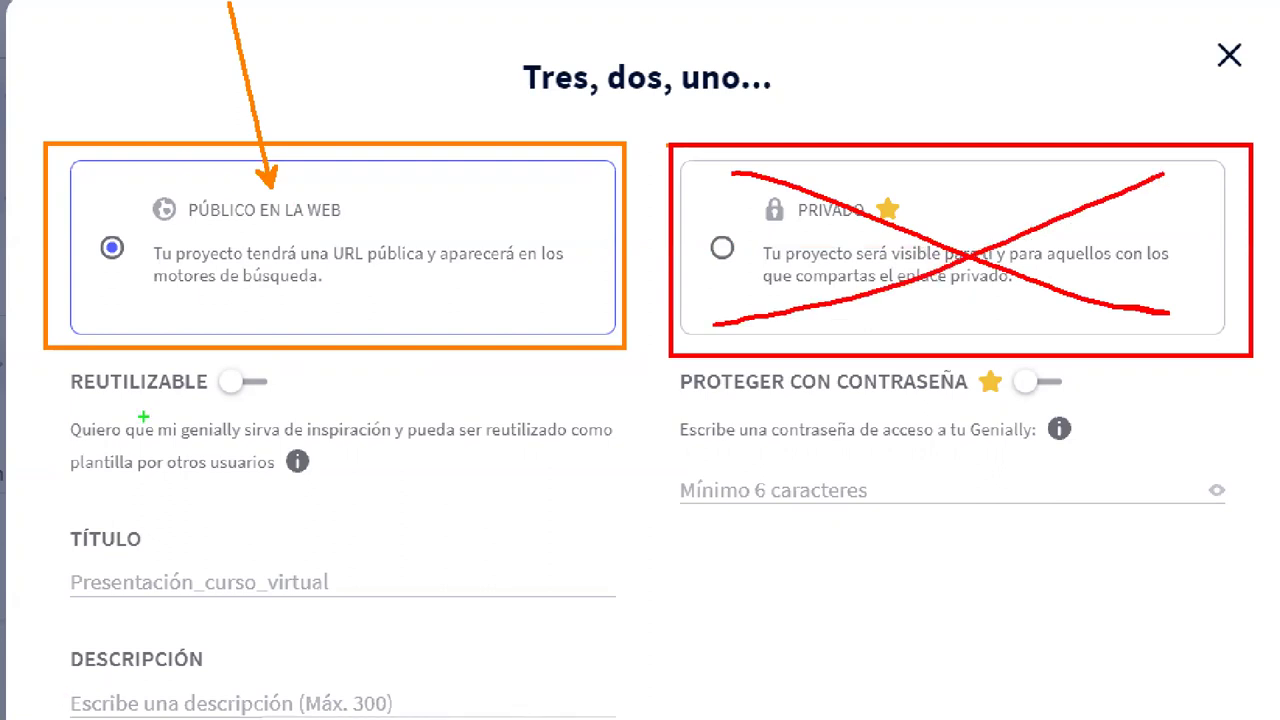
drag(39, 358, 624, 494)
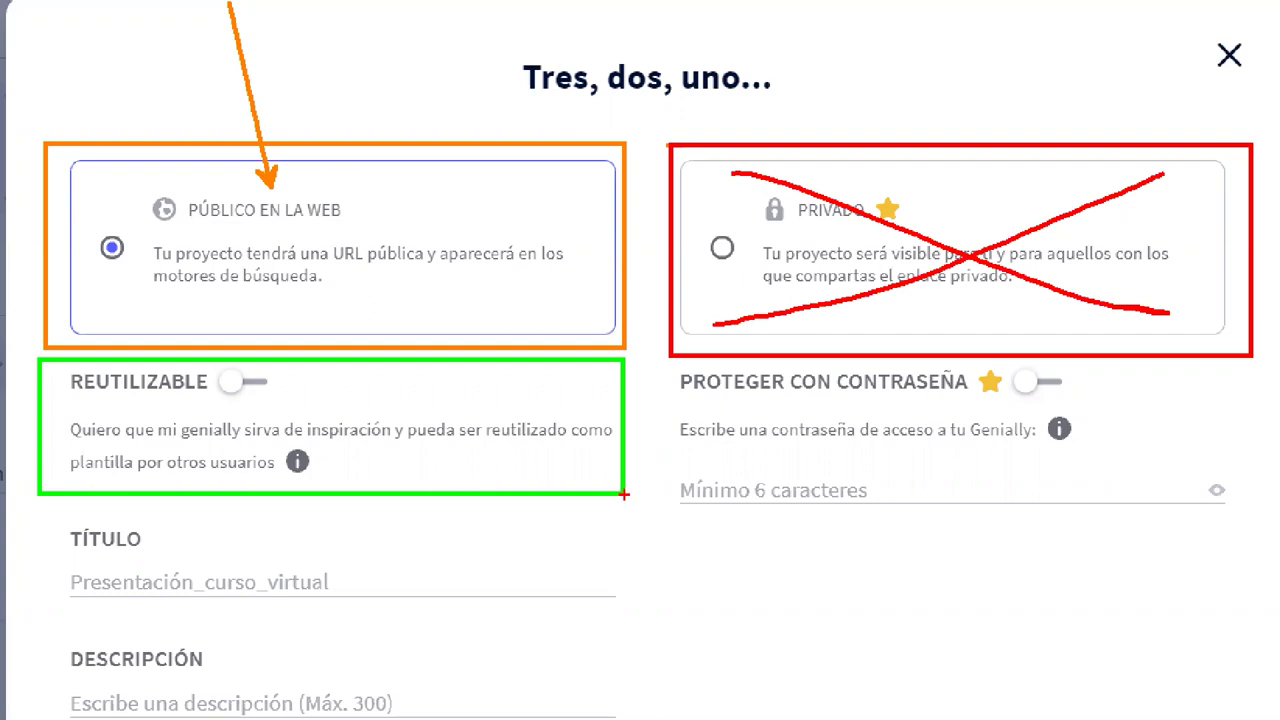
drag(667, 376, 718, 401)
key(ctrl+z)
mouse_move(659, 364)
mouse_down()
mouse_move(1263, 451)
mouse_move(1265, 518)
mouse_up()
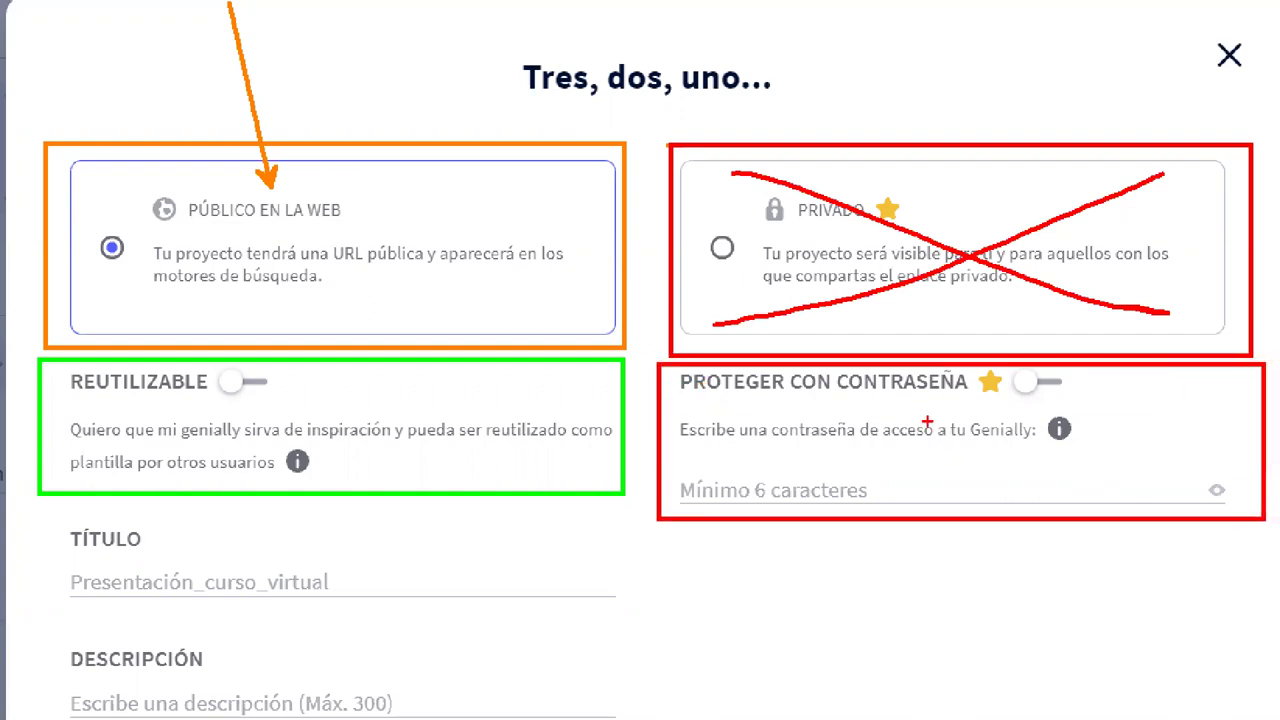
mouse_move(829, 381)
mouse_down()
mouse_move(1014, 426)
mouse_move(1182, 498)
mouse_up()
drag(882, 494, 1110, 387)
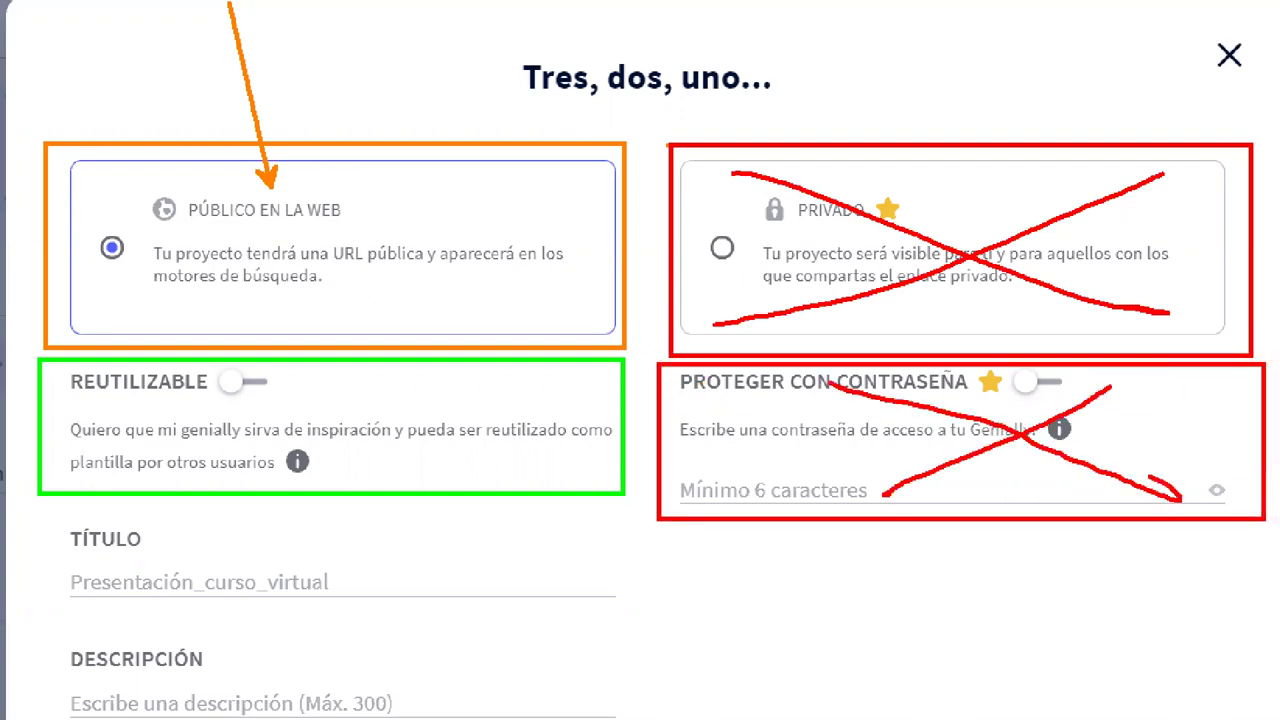
key(Escape)
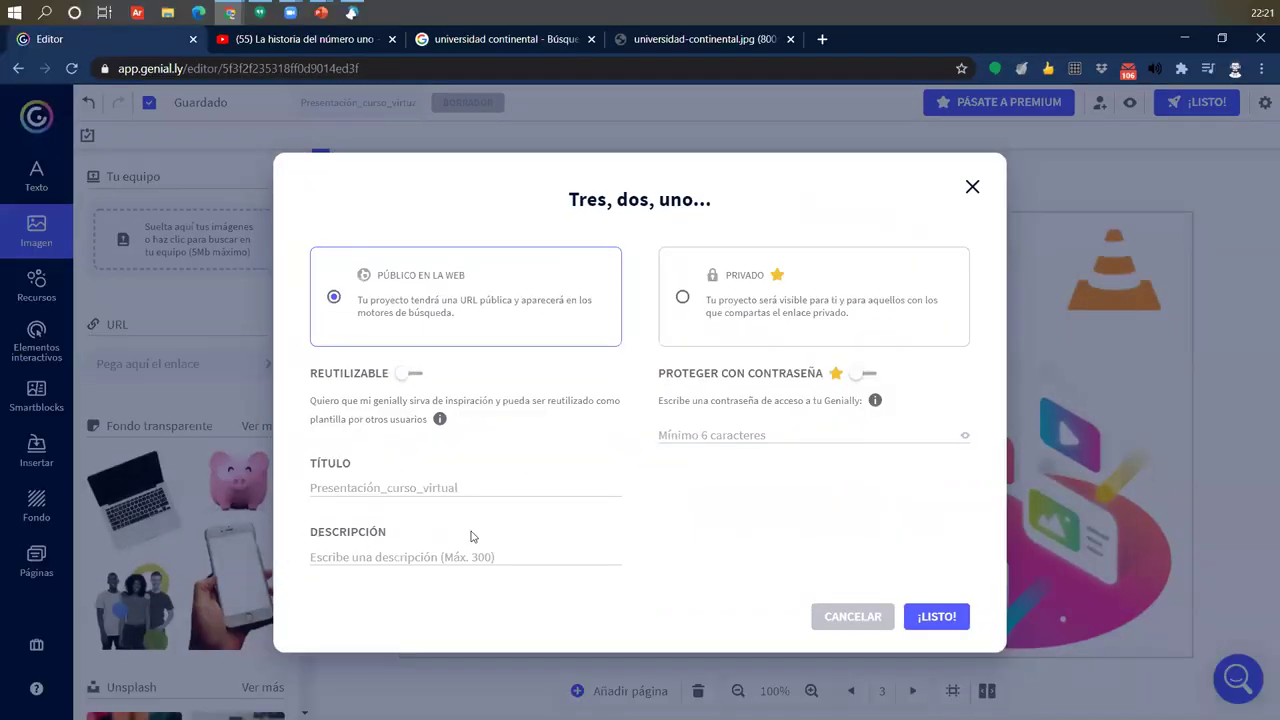
- Publish the presentation with the "Público en la web" visibility option
click(917, 625)
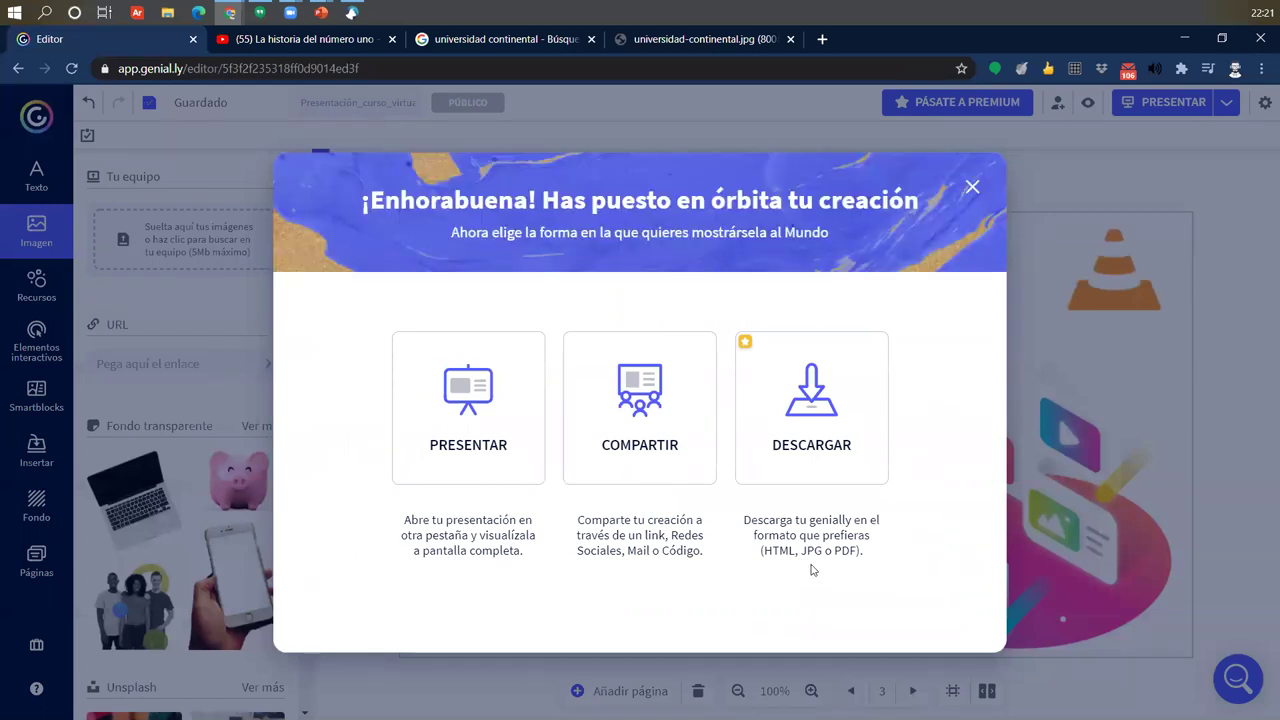
key(ctrl+1)
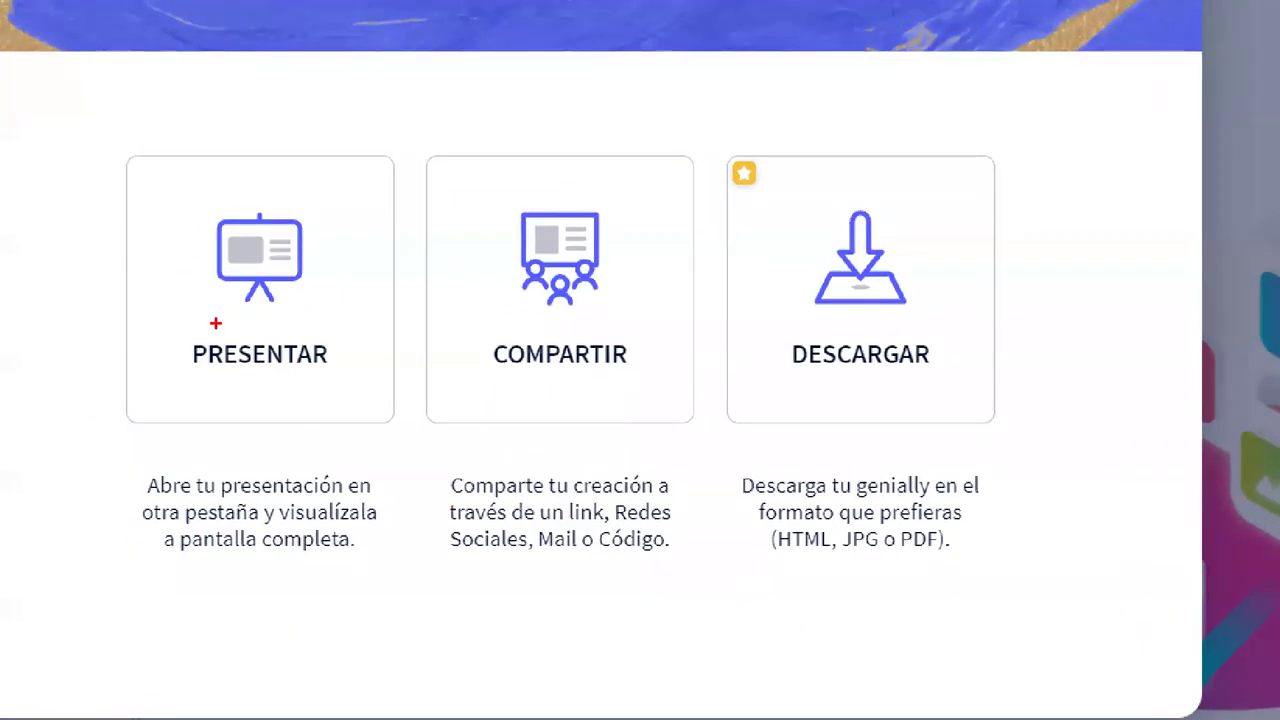
mouse_move(149, 355)
mouse_down()
mouse_move(187, 318)
mouse_move(232, 210)
mouse_up()
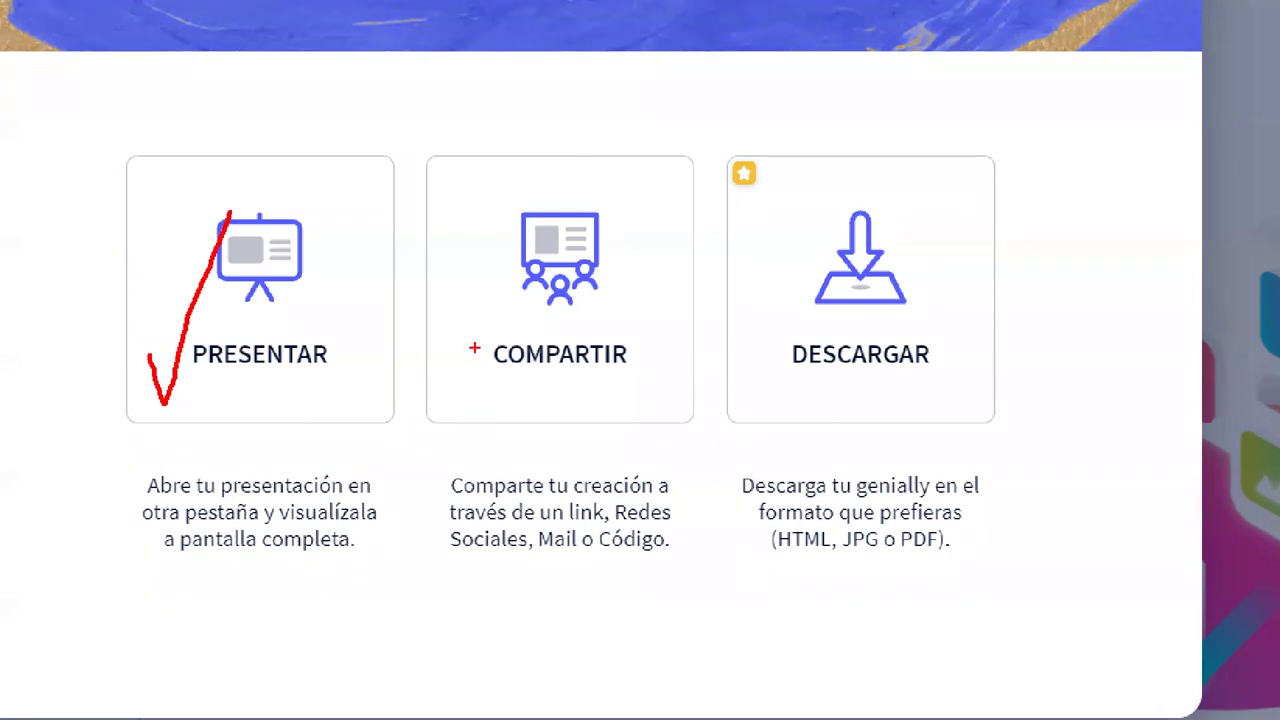
drag(474, 348, 578, 196)
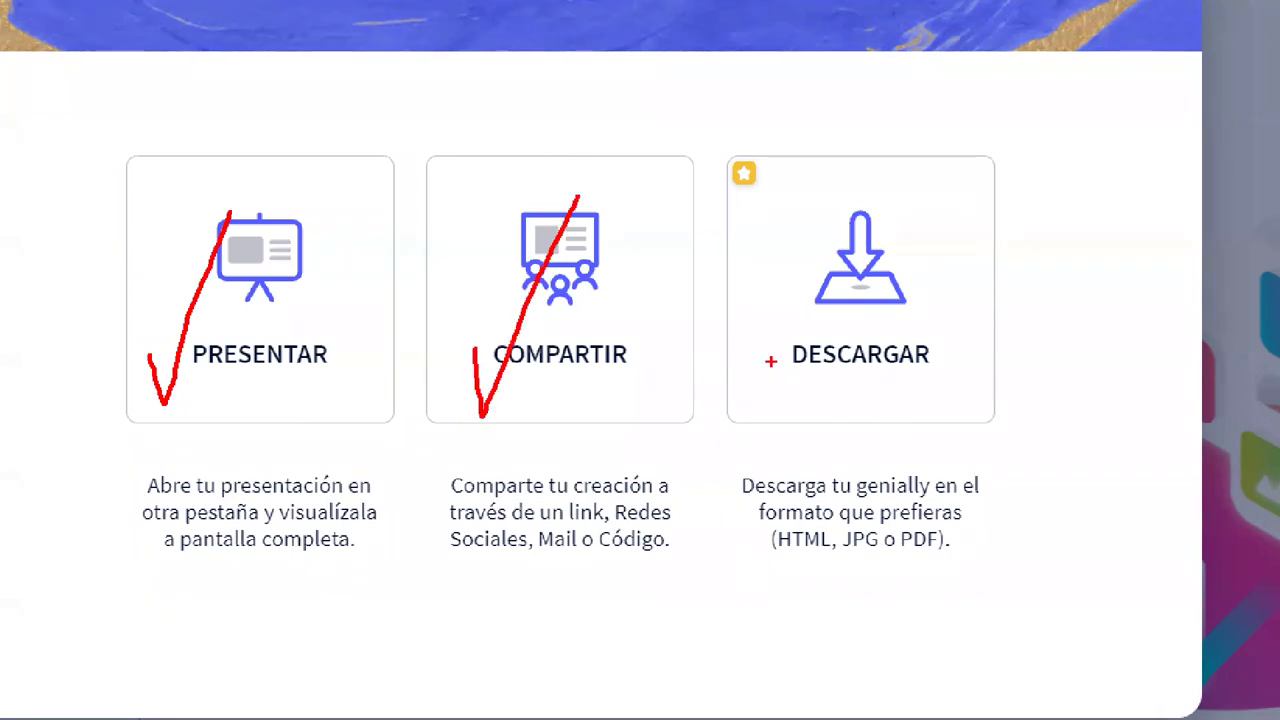
drag(741, 320, 828, 255)
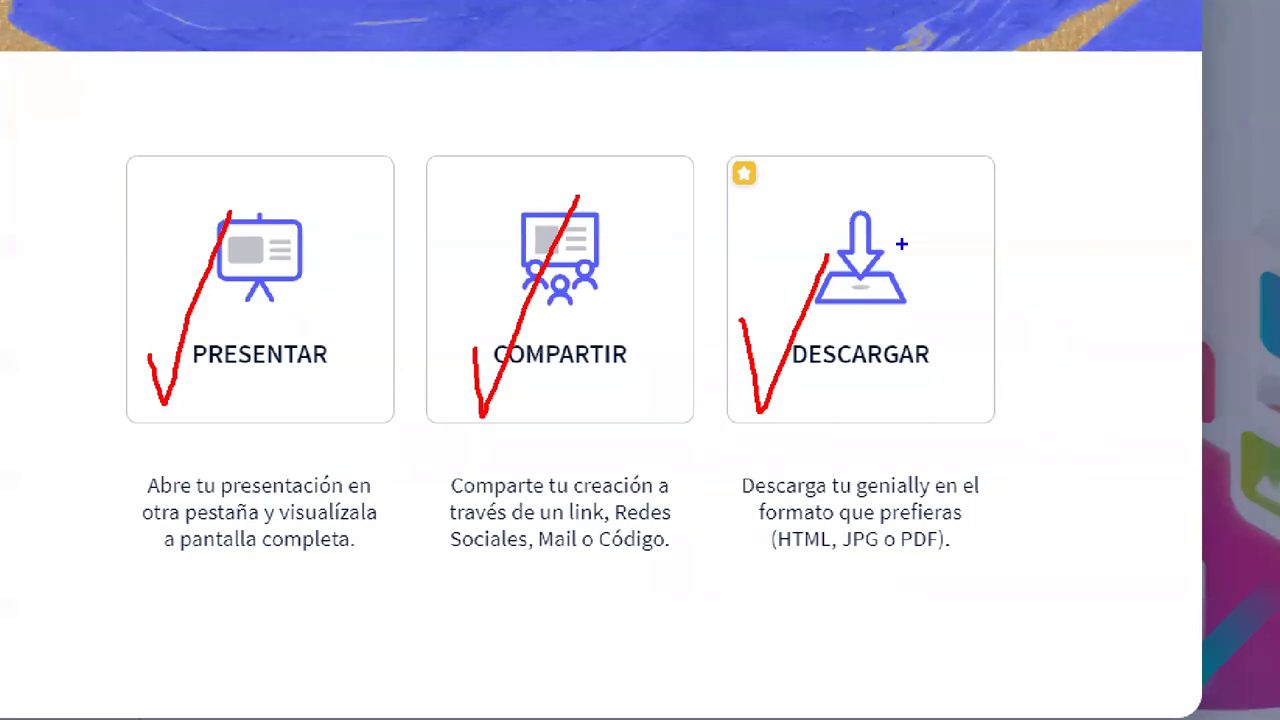
mouse_move(700, 140)
mouse_down()
mouse_move(900, 271)
mouse_move(1038, 454)
mouse_up()
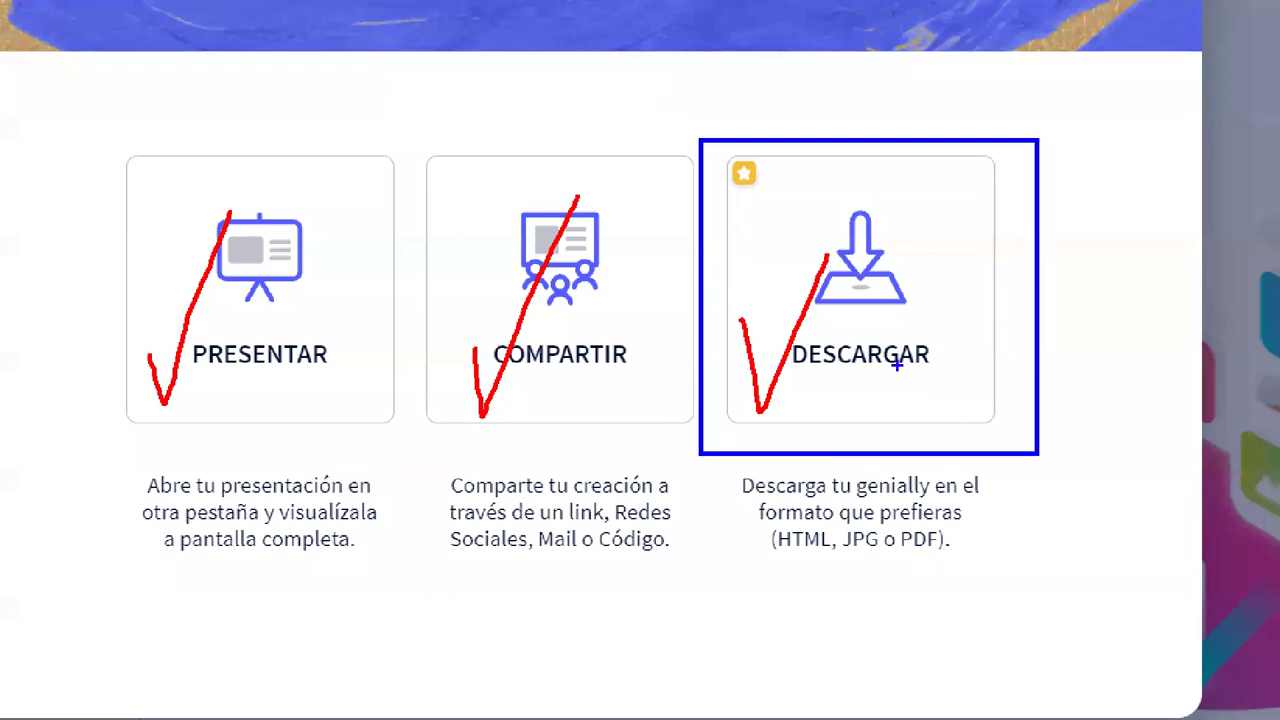
drag(766, 218, 957, 393)
drag(812, 376, 913, 186)
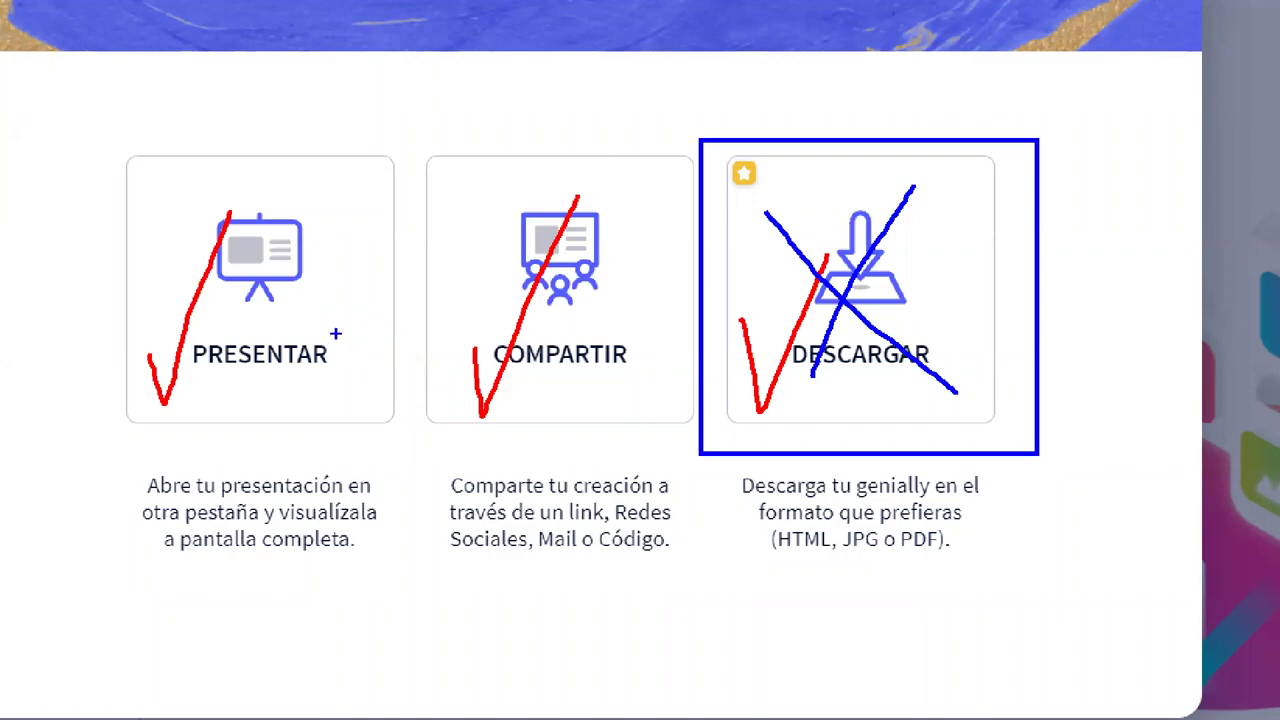
key(Escape)
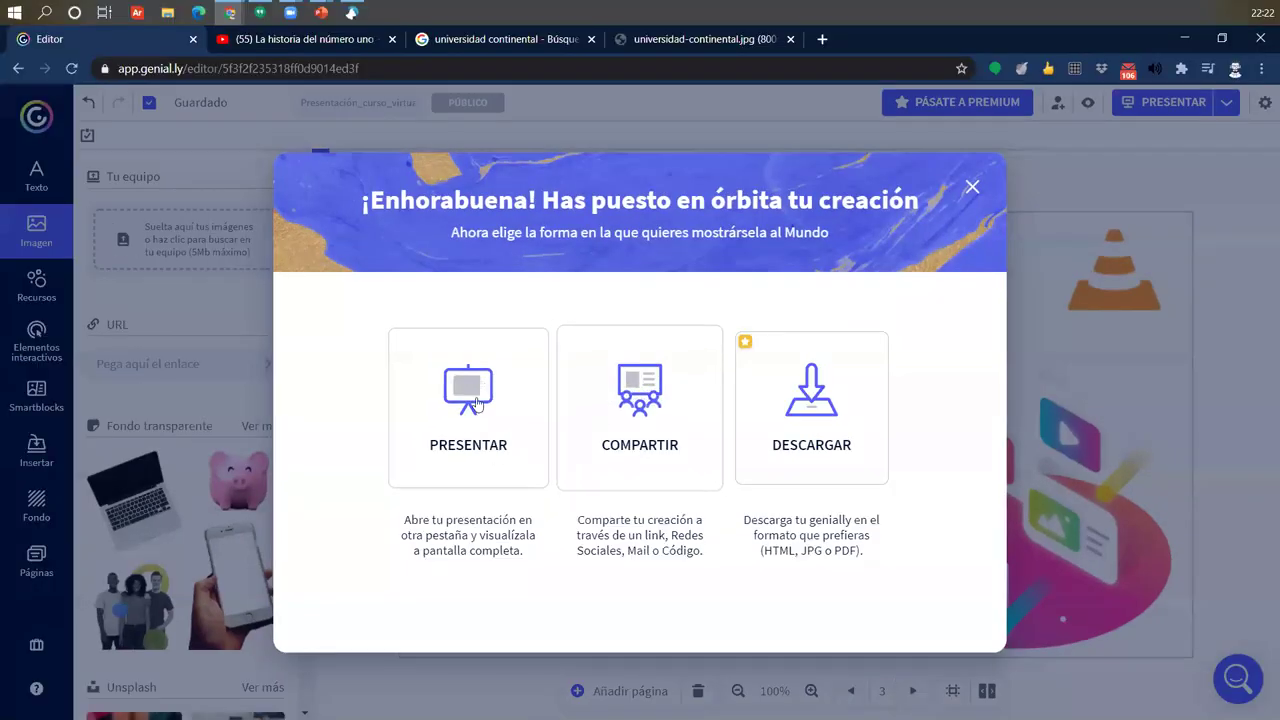
- Present the published course in its own tab and test the cover's presenter tooltip, title pop-up and EMPEZAR button
click(476, 403)
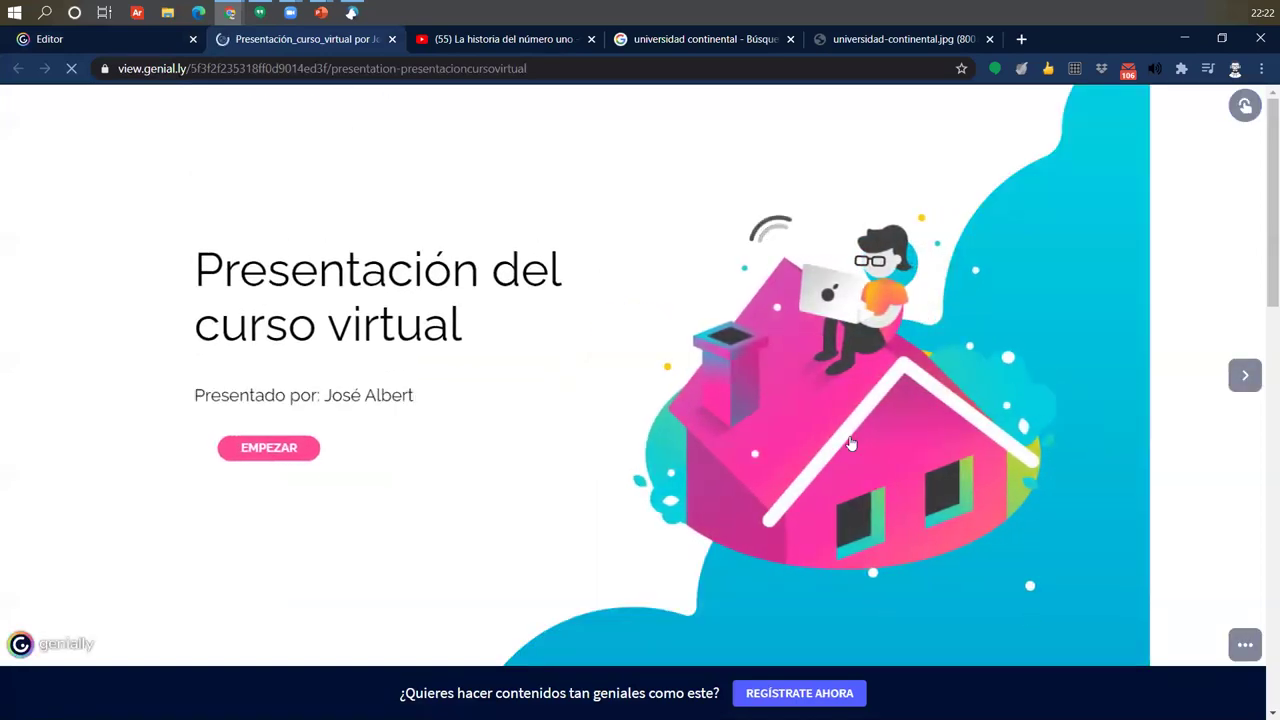
mouse_move(308, 391)
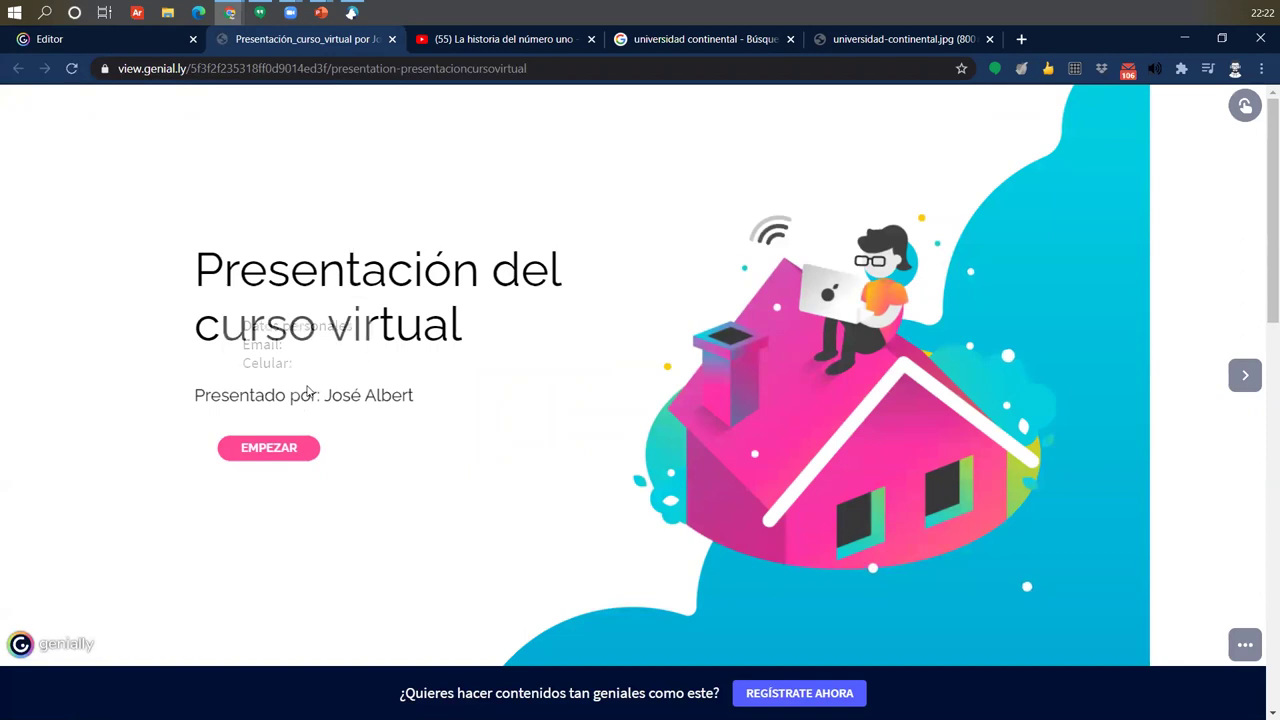
click(457, 298)
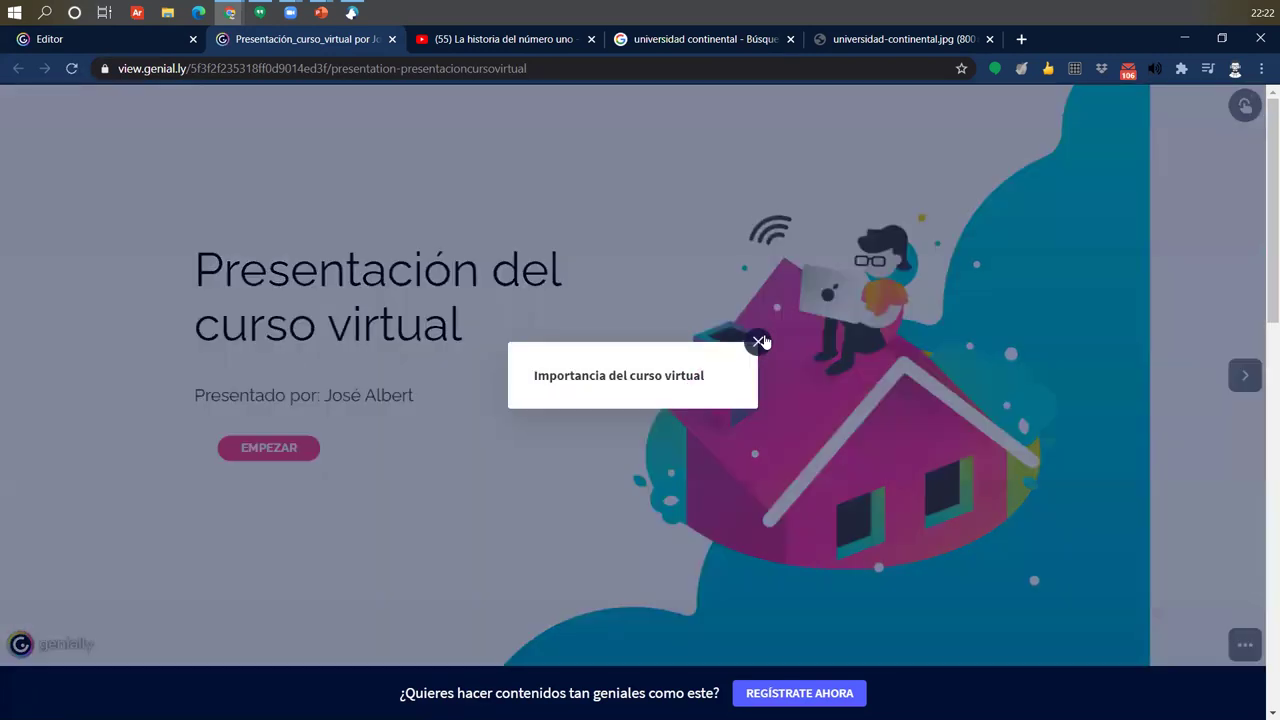
click(760, 340)
click(275, 448)
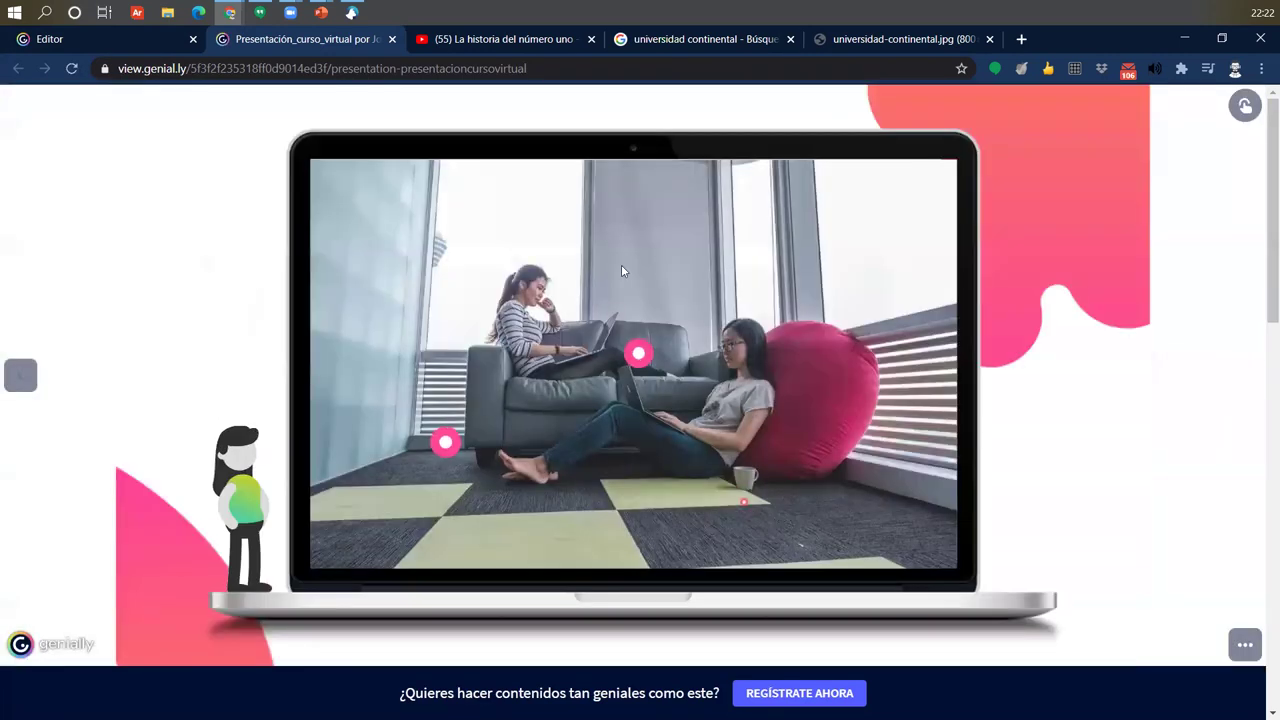
- Review the published presentation's quiz, game, laptop and video pages, then return to the cover and recheck the presenter tooltip
click(18, 380)
click(20, 376)
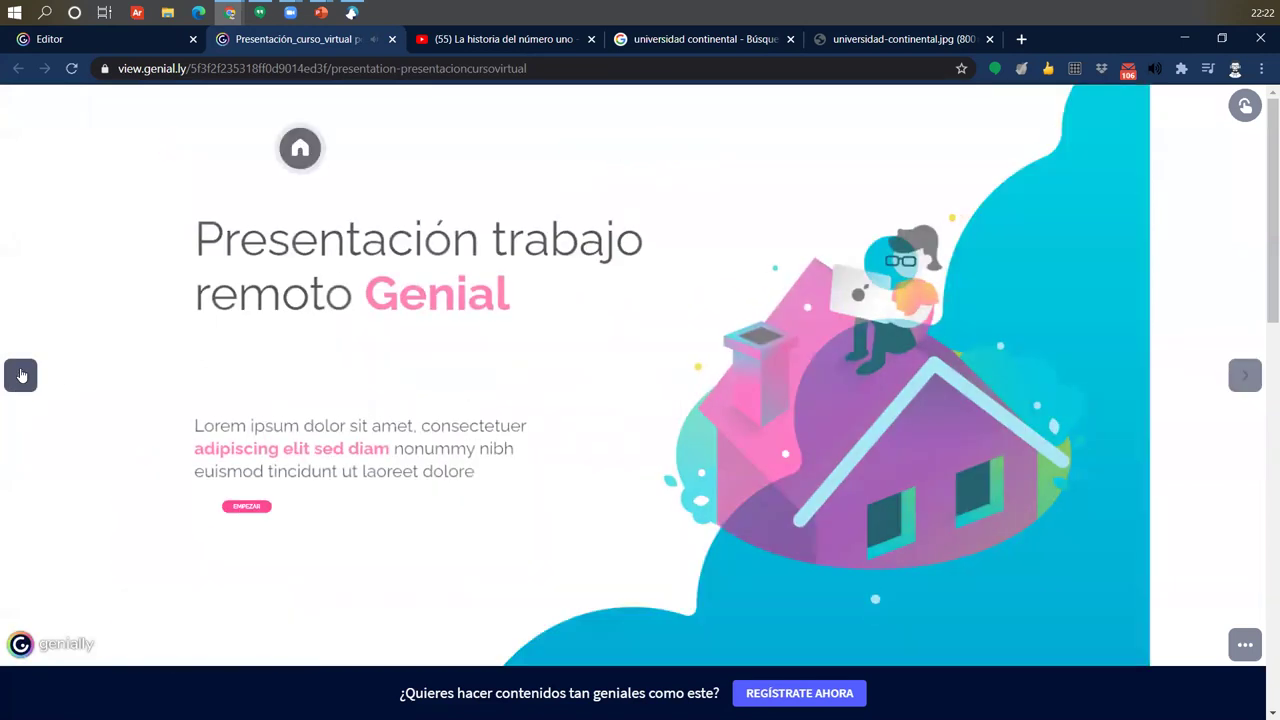
click(1242, 378)
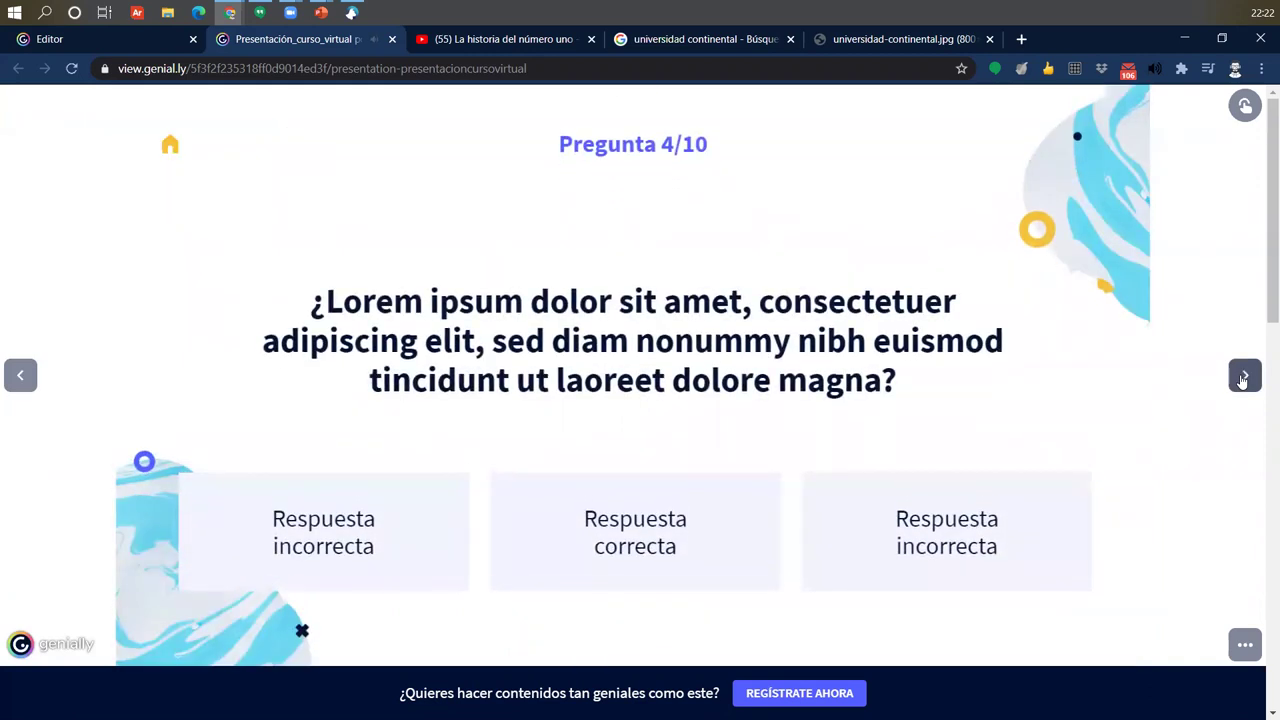
click(1243, 377)
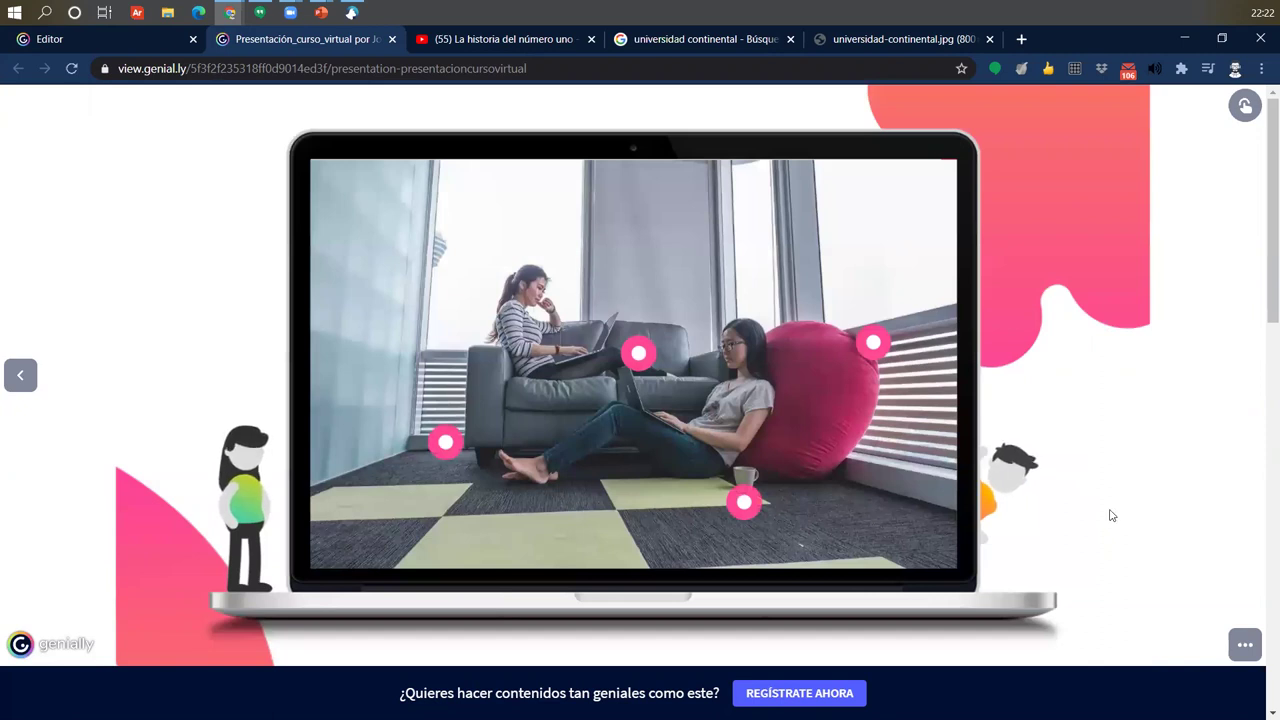
click(22, 377)
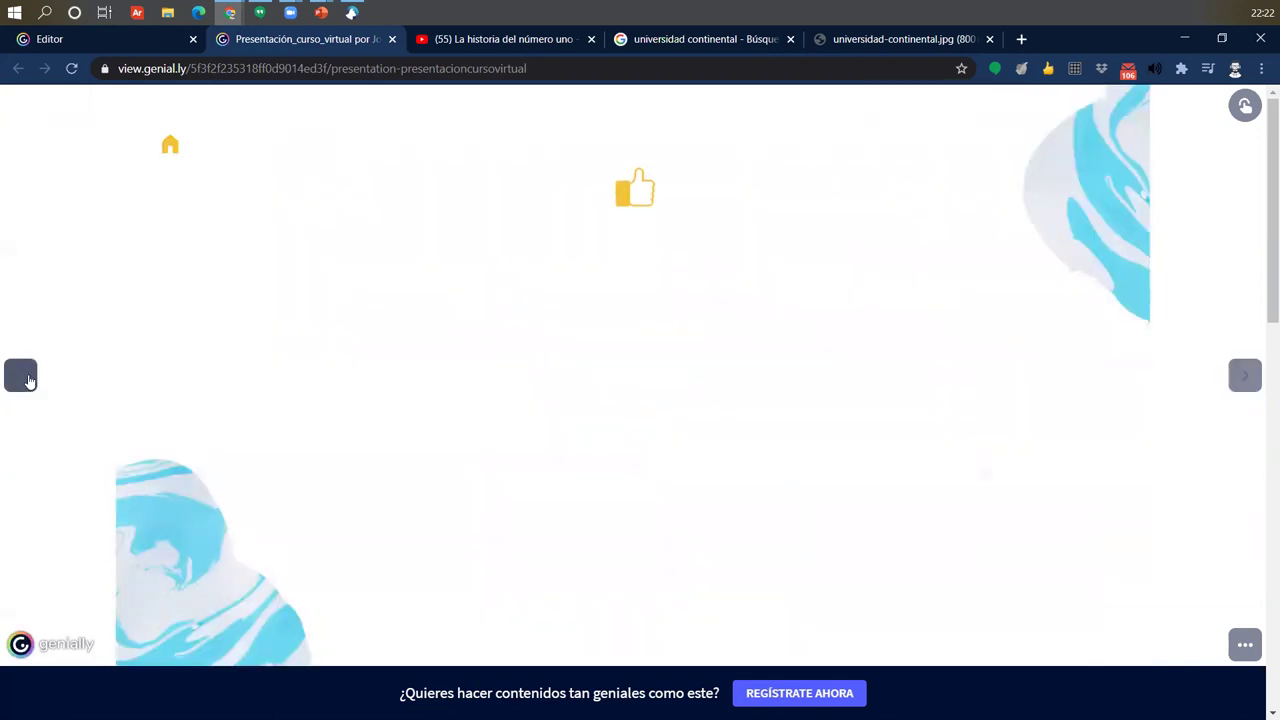
click(22, 377)
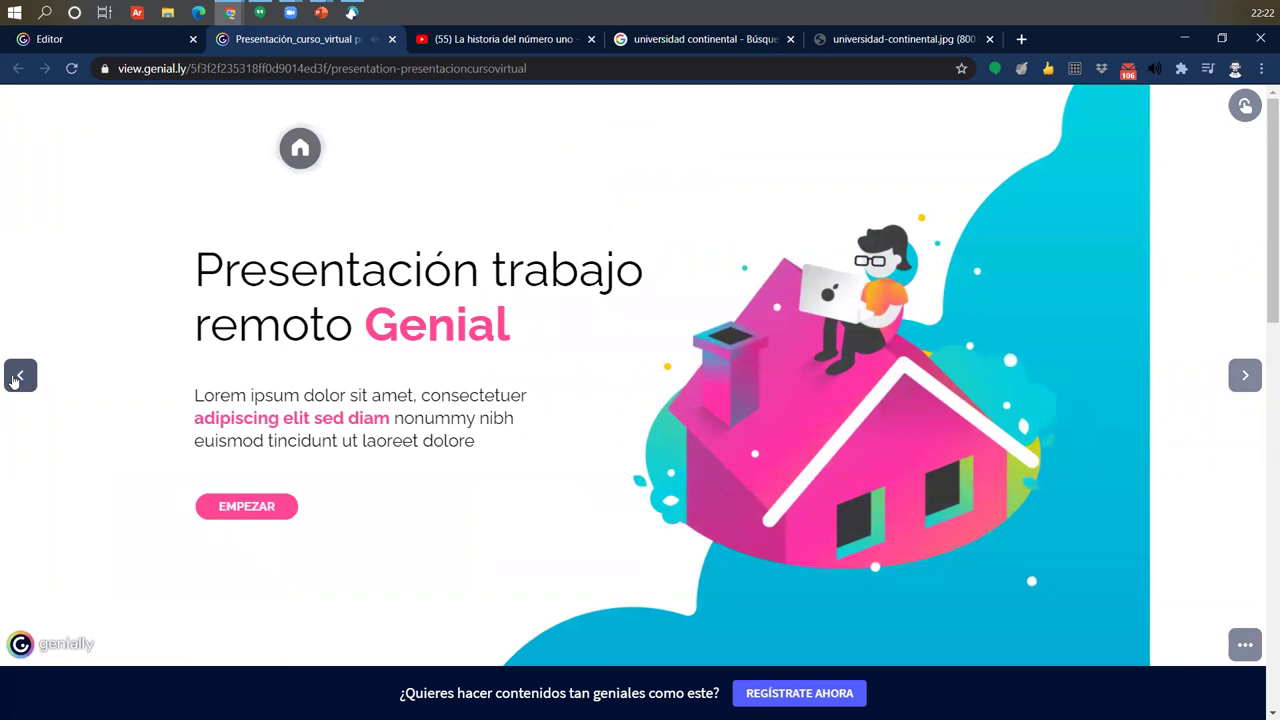
click(15, 379)
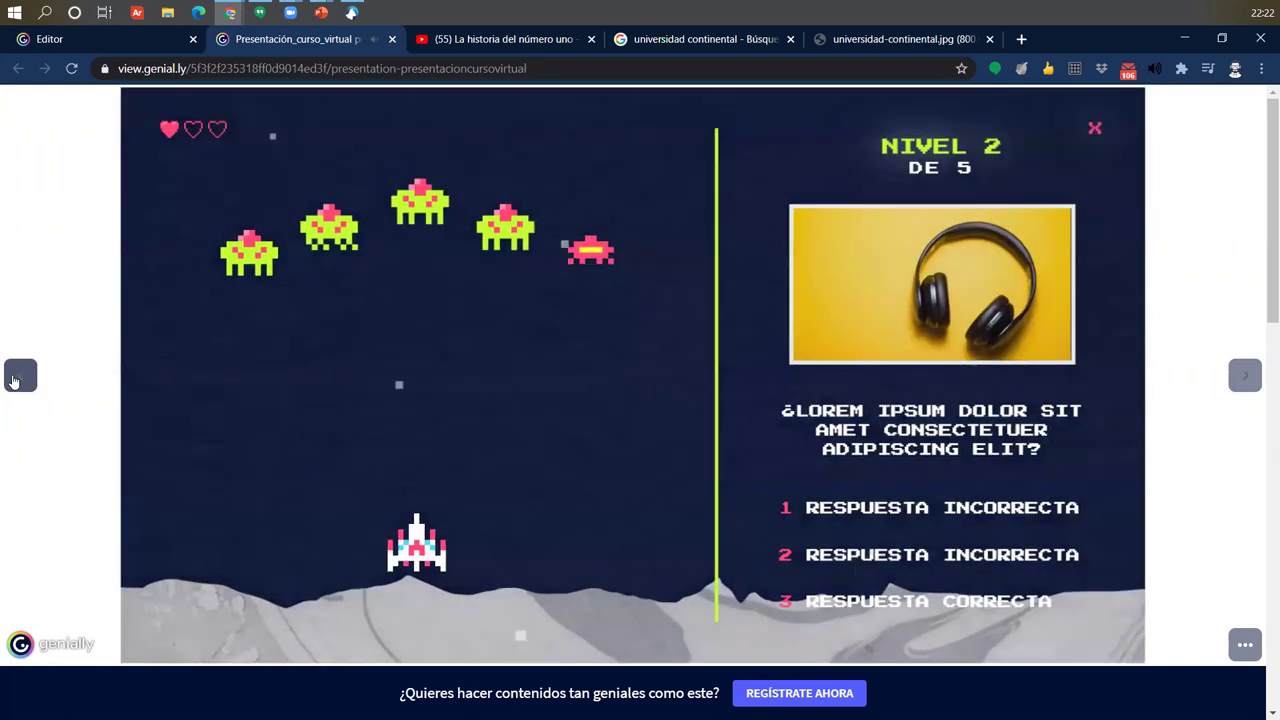
click(15, 379)
click(15, 379)
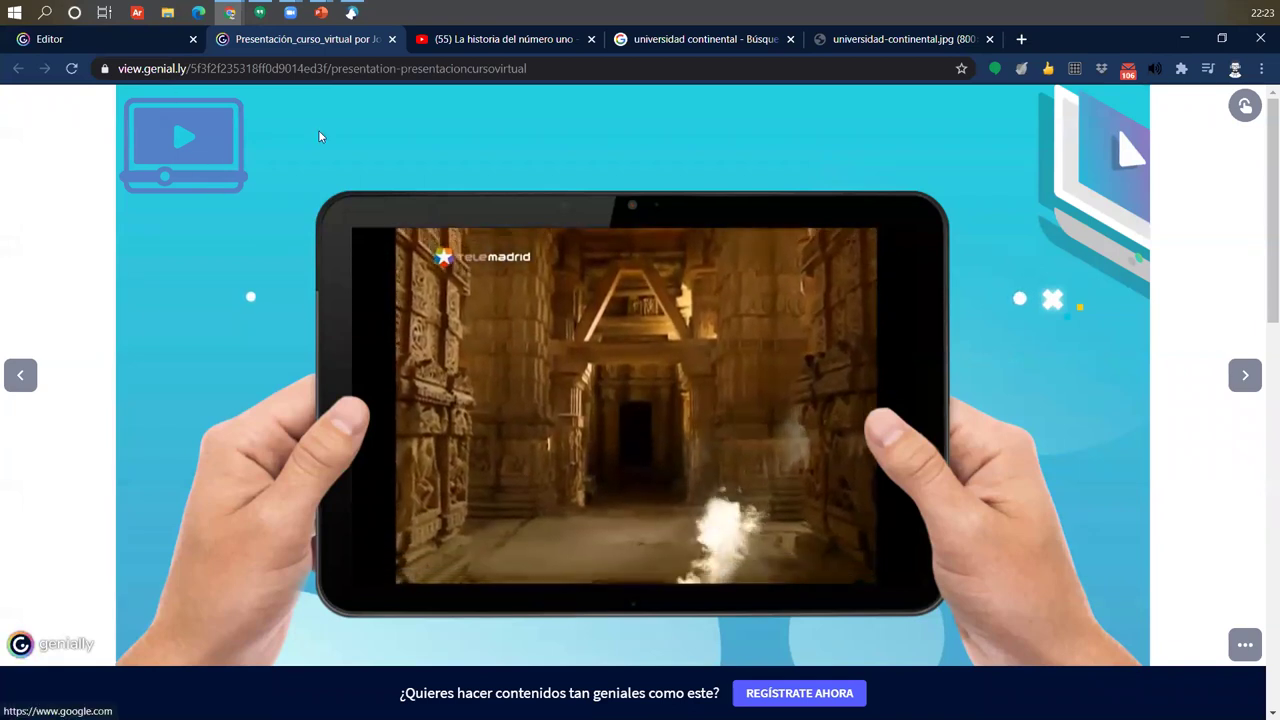
click(8, 377)
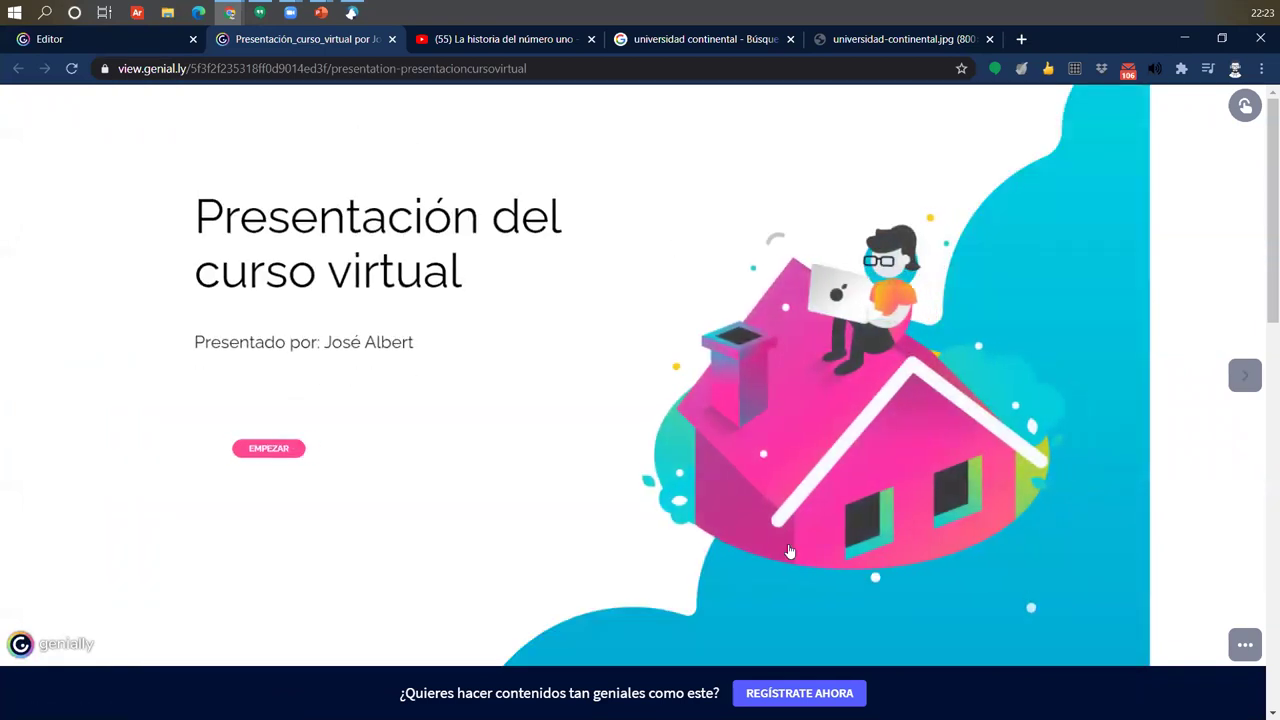
mouse_move(338, 404)
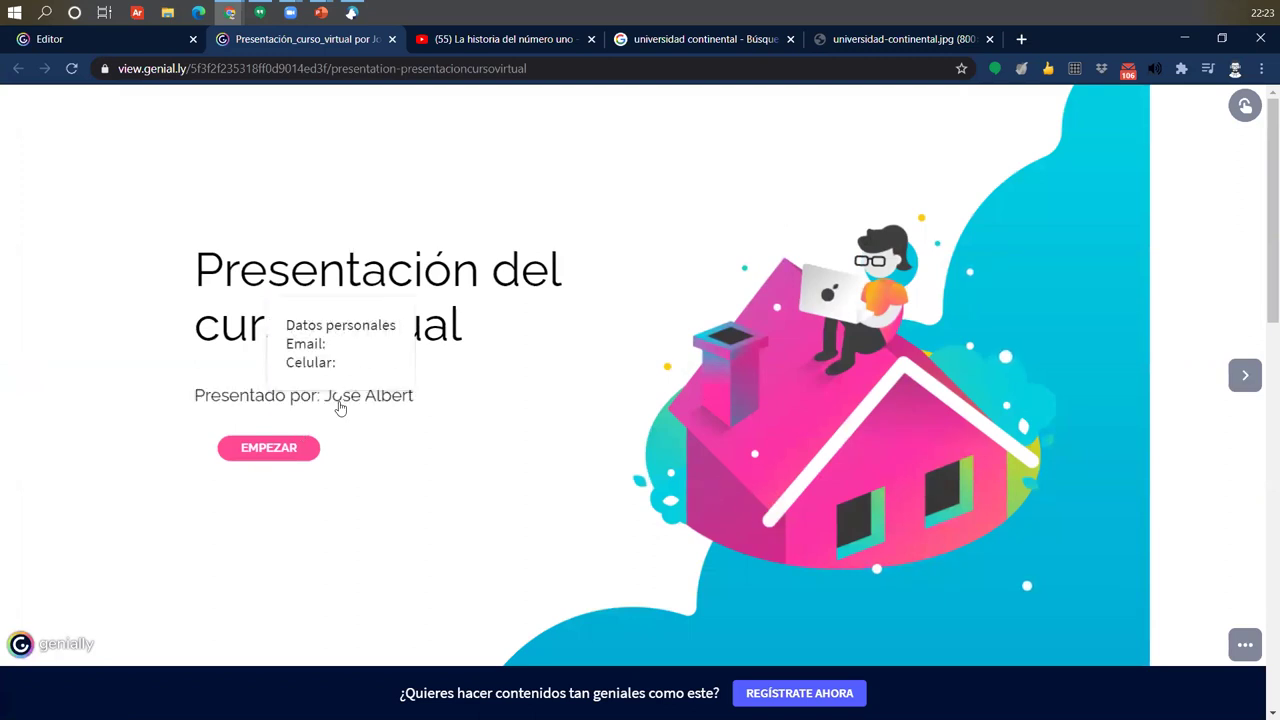
- Return to the Genially editor and examine the sharing options: public link, embedding, mail, social networks and others
click(100, 40)
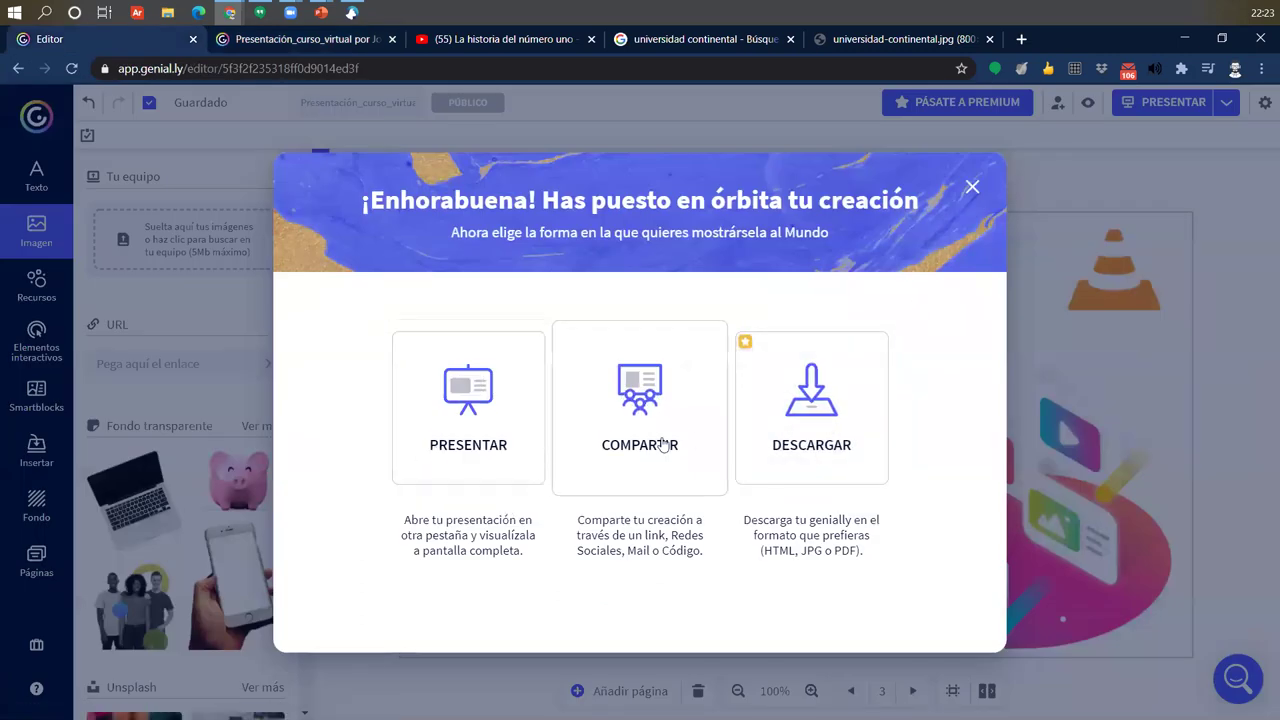
click(640, 392)
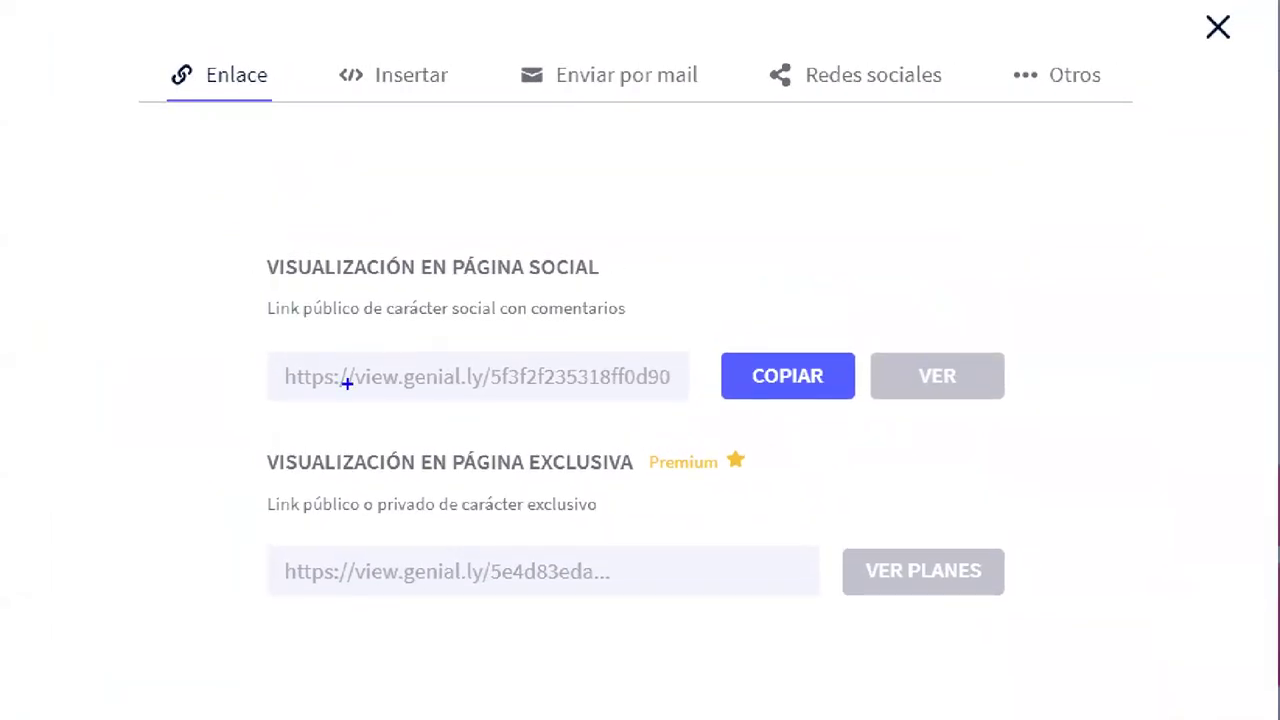
mouse_move(254, 331)
mouse_down()
mouse_move(1006, 400)
mouse_move(1025, 428)
mouse_up()
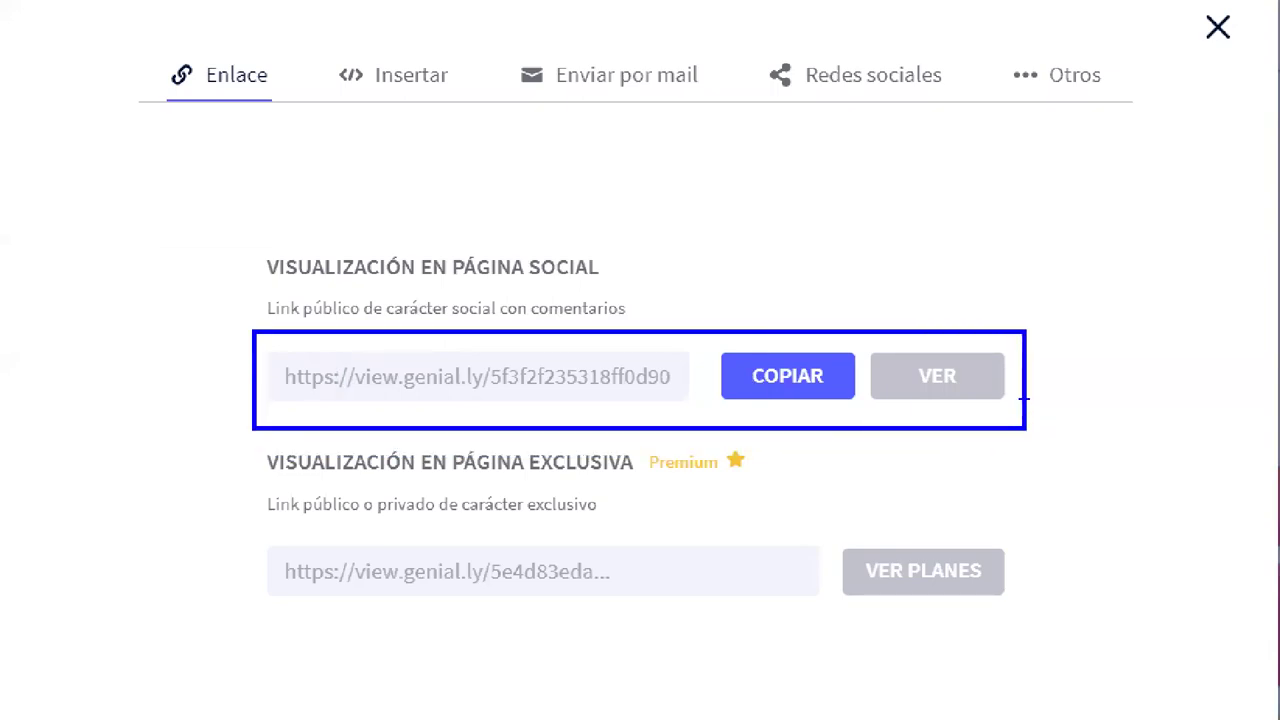
mouse_move(1005, 386)
mouse_down()
mouse_move(1016, 412)
mouse_move(1063, 349)
mouse_up()
mouse_move(316, 46)
mouse_down()
mouse_move(434, 104)
mouse_move(463, 99)
mouse_up()
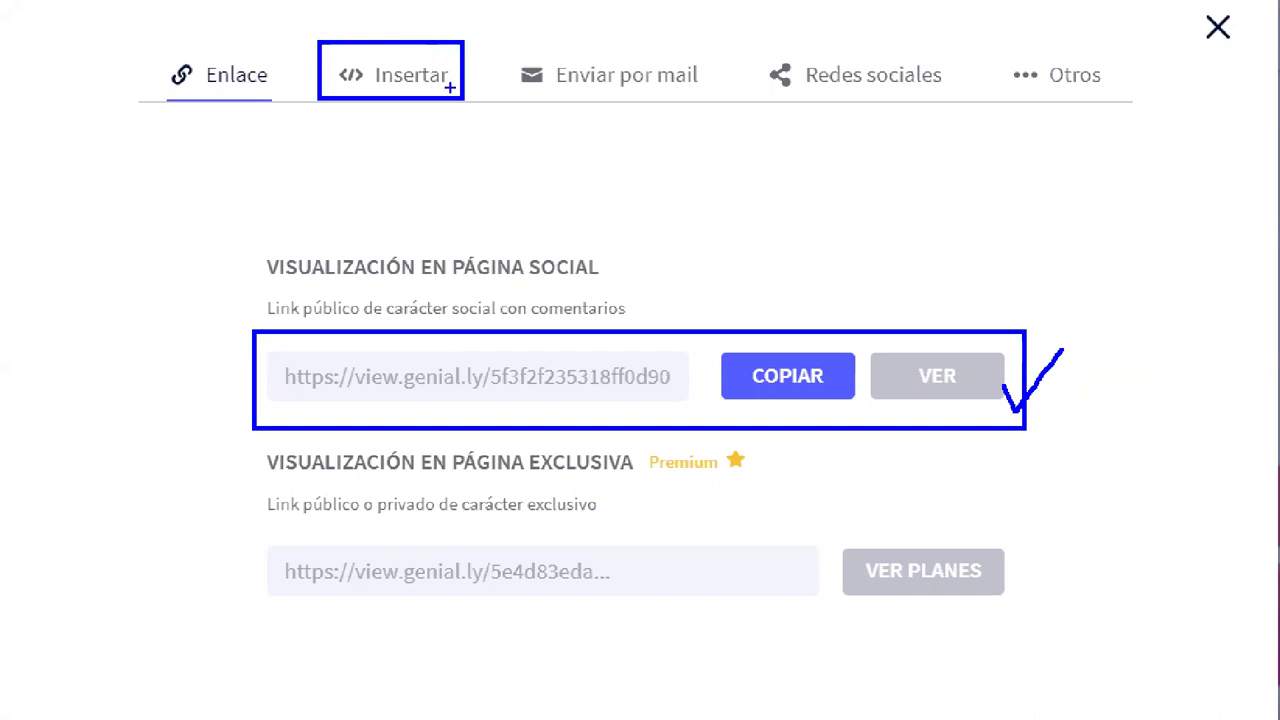
drag(523, 196, 453, 93)
mouse_move(504, 48)
mouse_down()
mouse_move(712, 97)
mouse_move(829, 198)
mouse_up()
mouse_move(755, 41)
mouse_down()
mouse_move(968, 101)
mouse_move(1080, 180)
mouse_up()
mouse_move(999, 40)
mouse_down()
mouse_move(1118, 97)
mouse_move(1183, 169)
mouse_up()
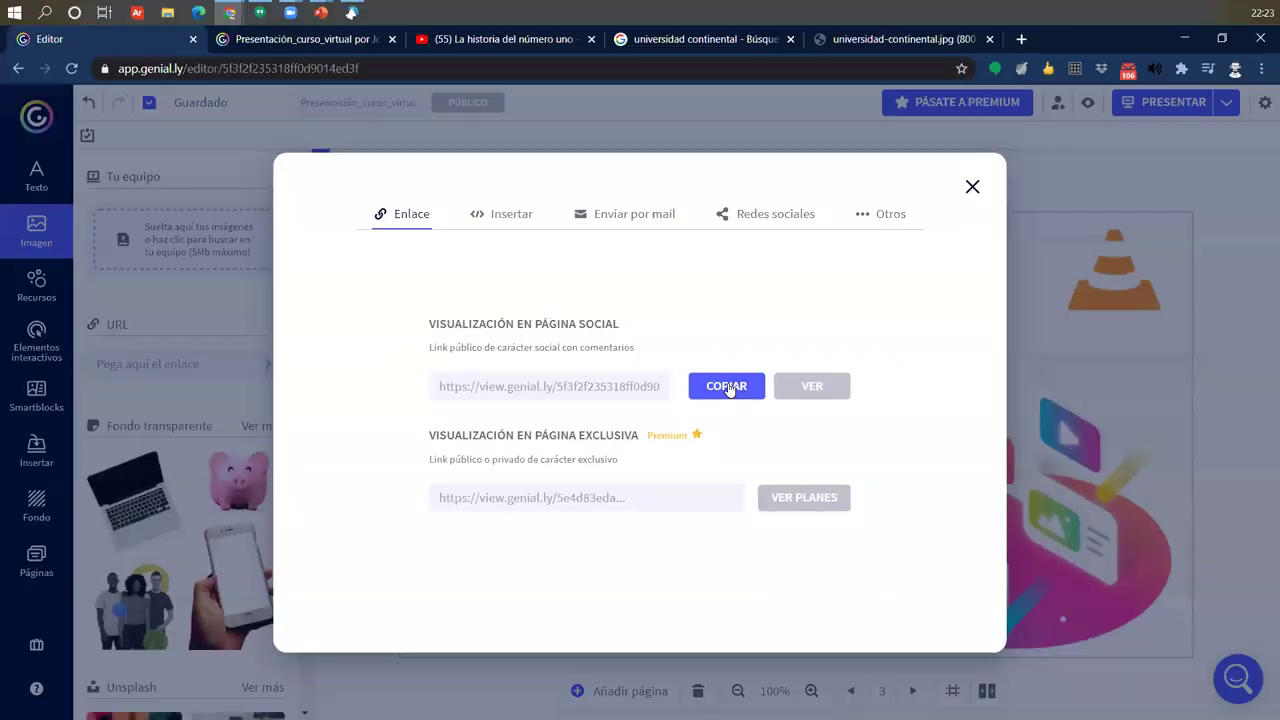
click(800, 380)
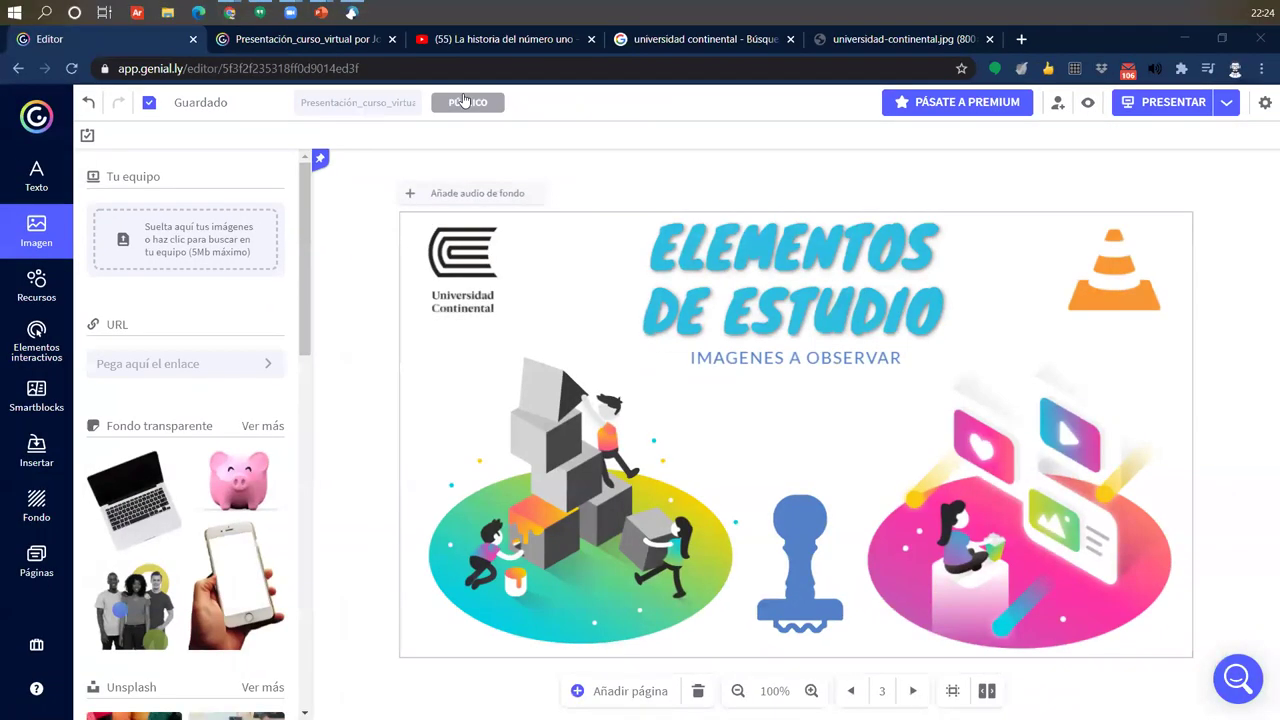
- Set the presentation's publication status back to Borrador and accept the change
click(469, 101)
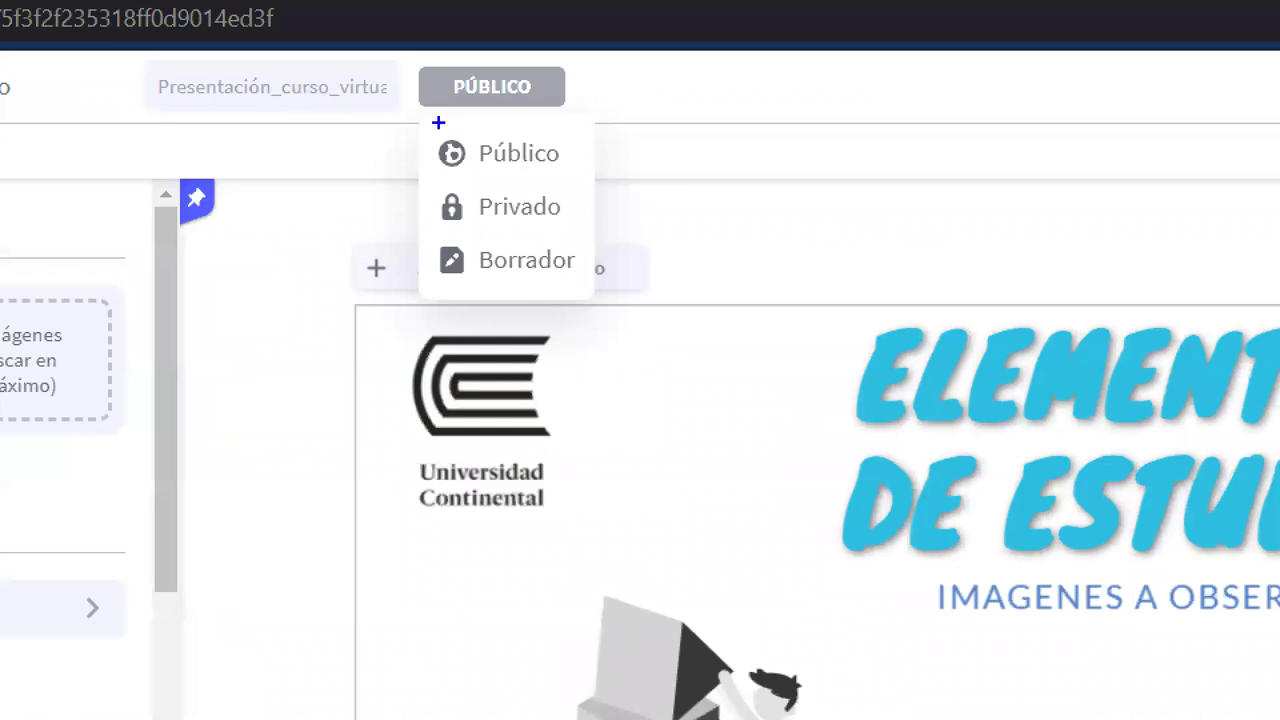
drag(569, 156, 620, 106)
mouse_move(569, 194)
mouse_down()
mouse_move(574, 211)
mouse_move(627, 138)
mouse_up()
drag(579, 266, 638, 207)
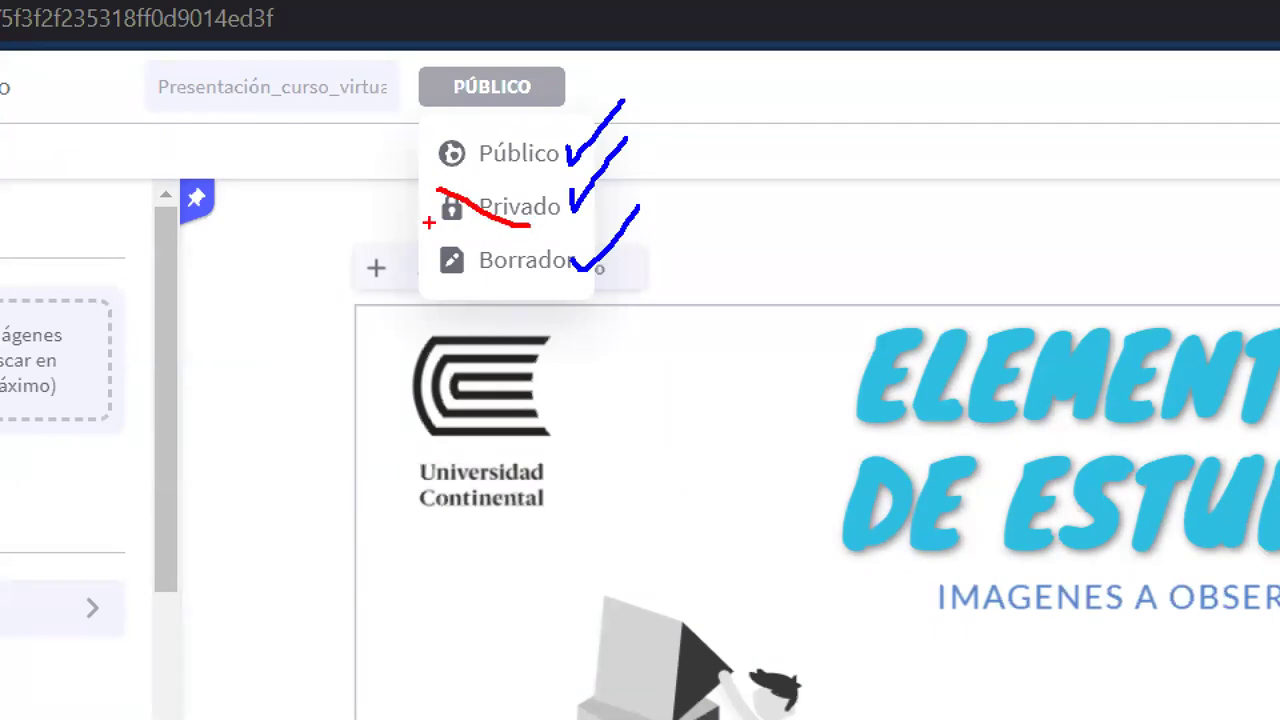
drag(426, 223, 553, 192)
mouse_move(418, 238)
mouse_down()
mouse_move(543, 286)
mouse_move(620, 297)
mouse_move(589, 293)
mouse_up()
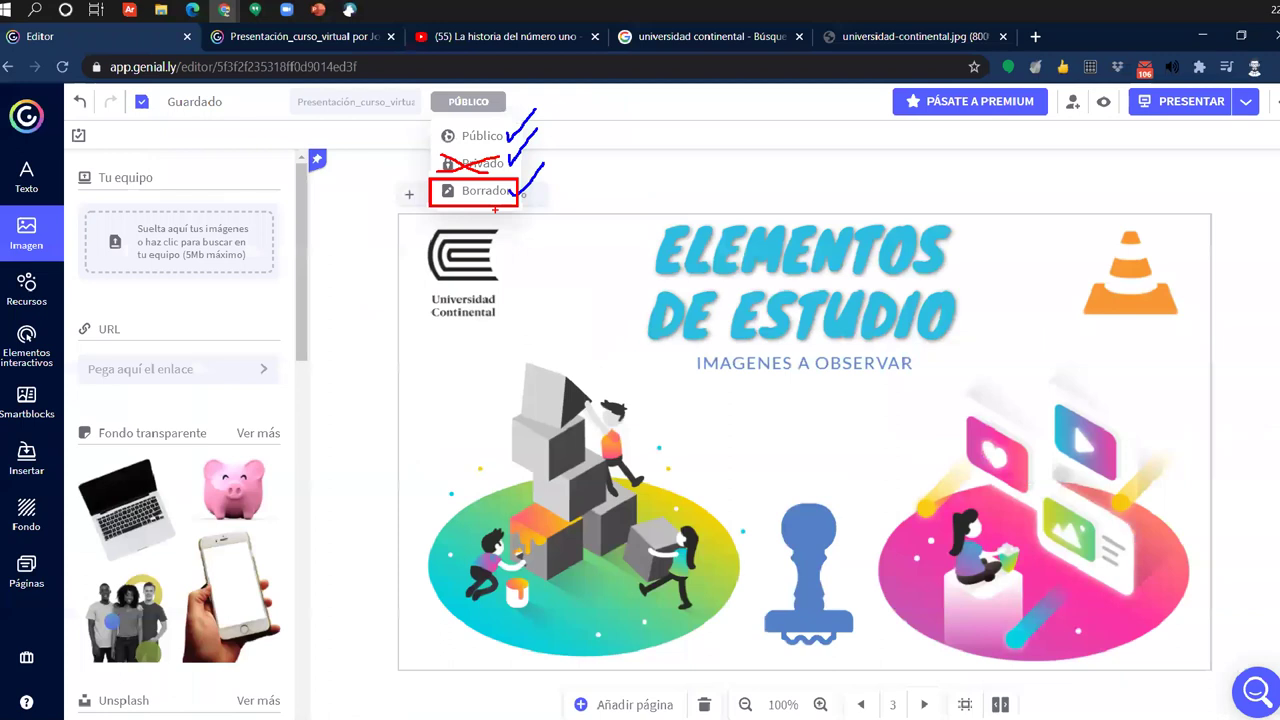
click(520, 260)
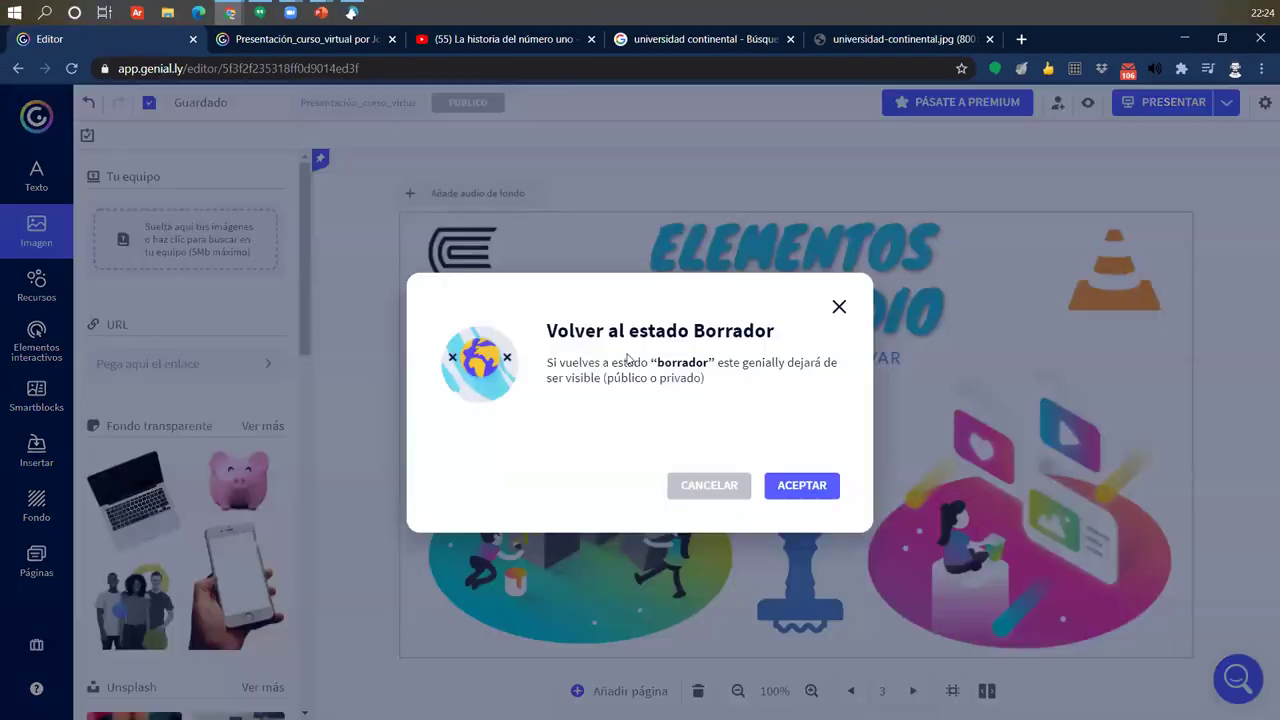
click(785, 490)
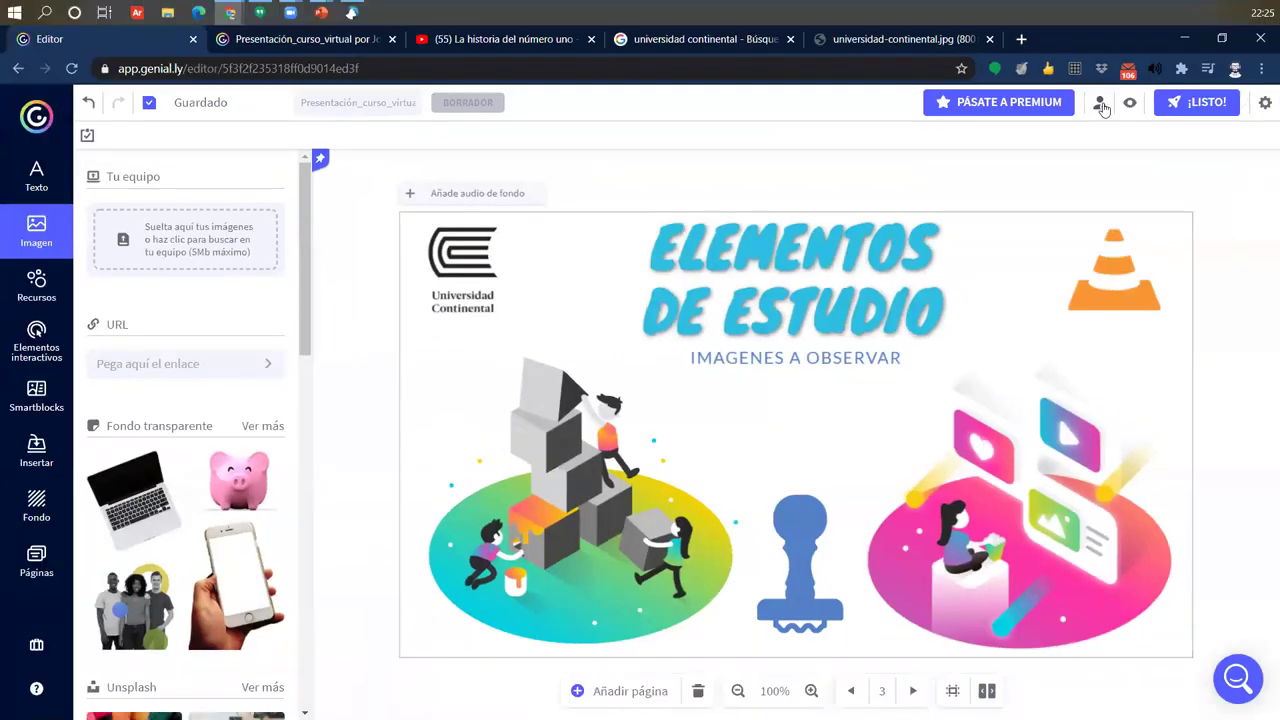
- Examine the Colaboradores invitation dialog and the presentation's Visualización settings, closing both without changes
click(1097, 106)
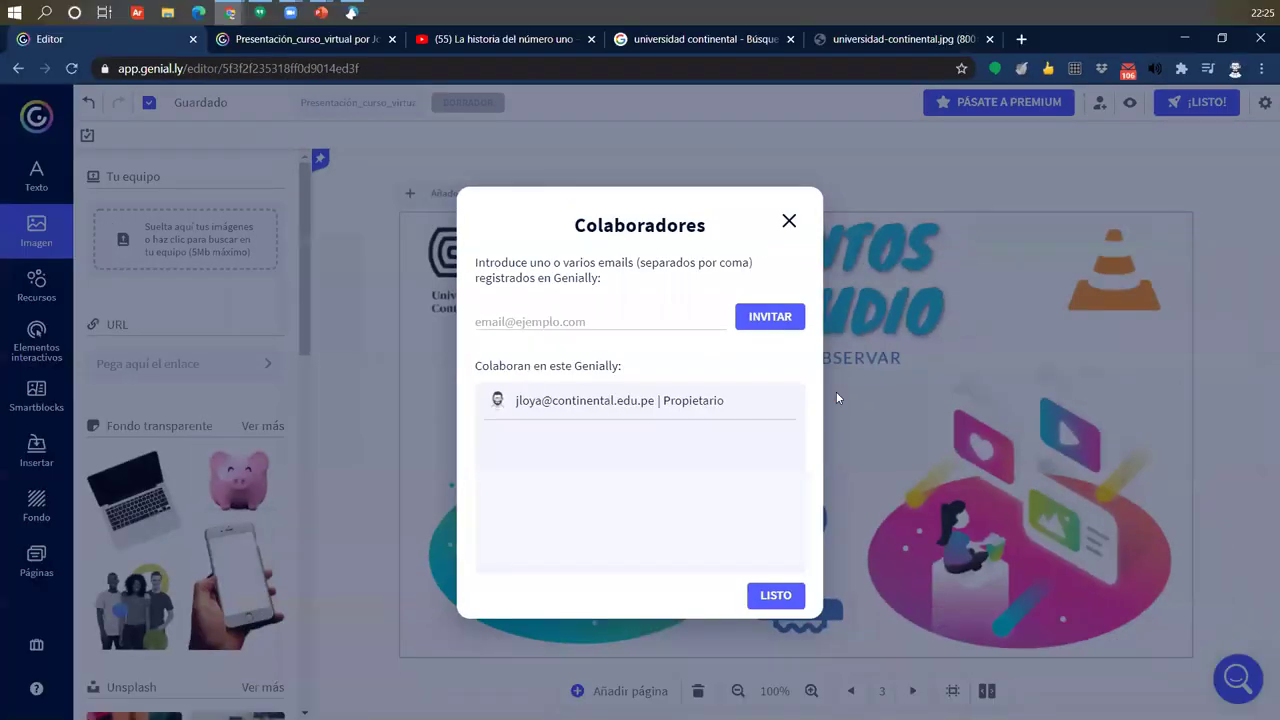
click(541, 322)
key(Escape)
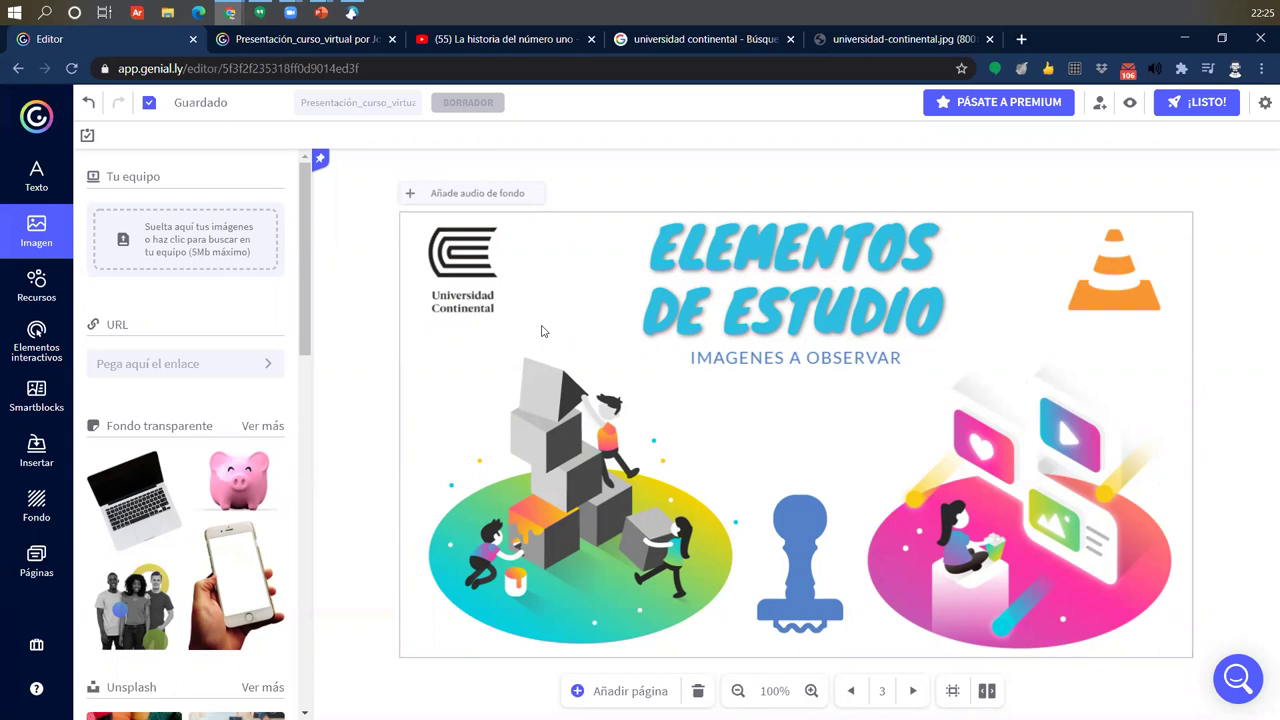
click(1265, 102)
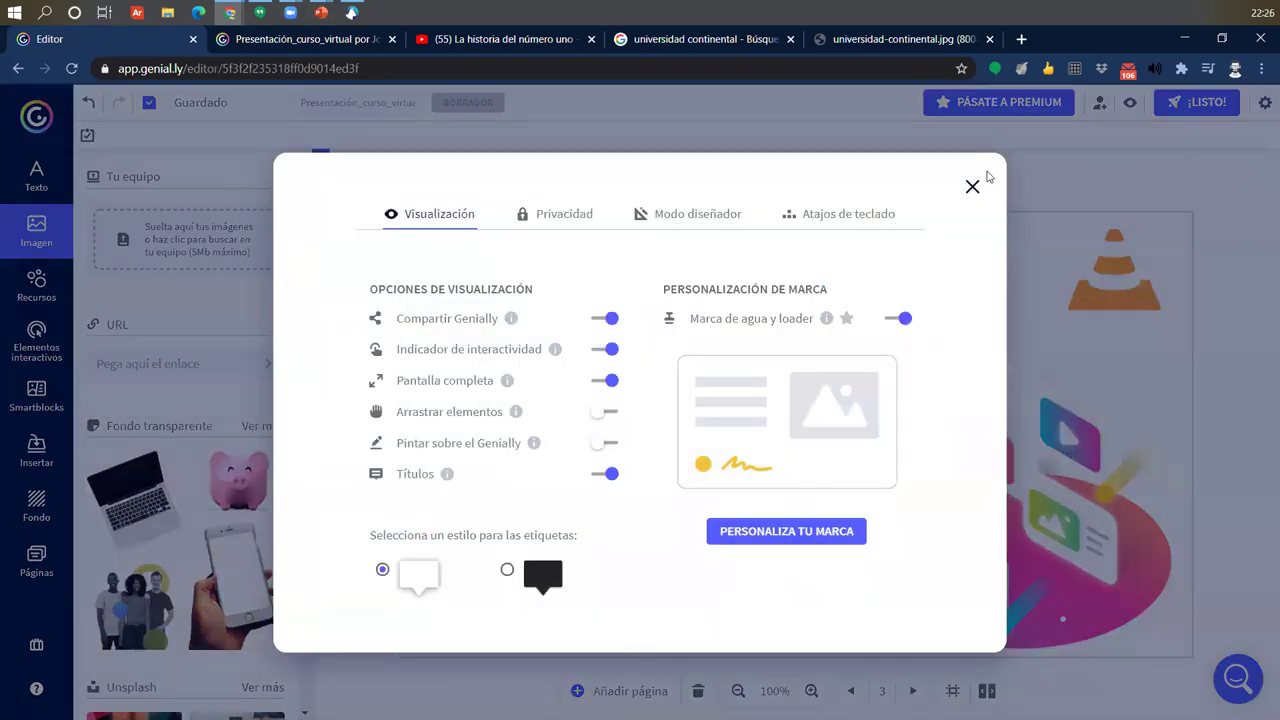
click(978, 186)
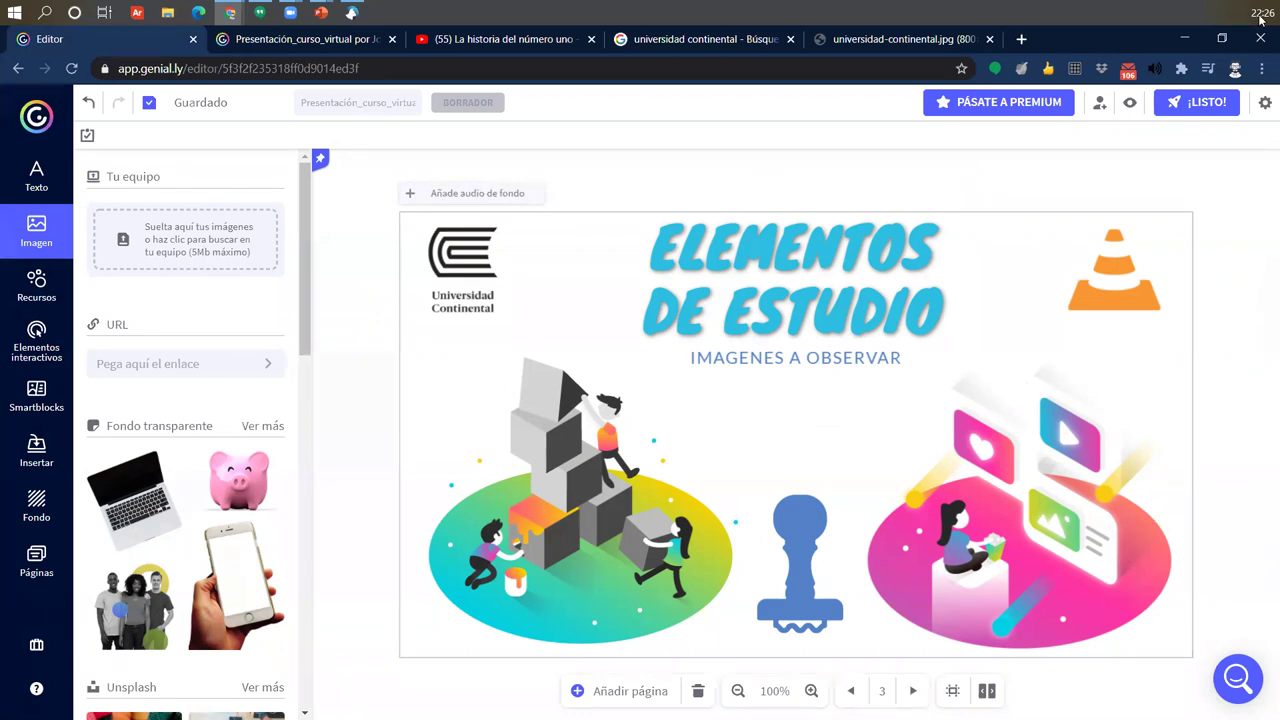
- Examine the e-mail invitation field in the Colaboradores dialog, clear the trial entry and close without inviting anyone
click(1099, 102)
click(516, 321)
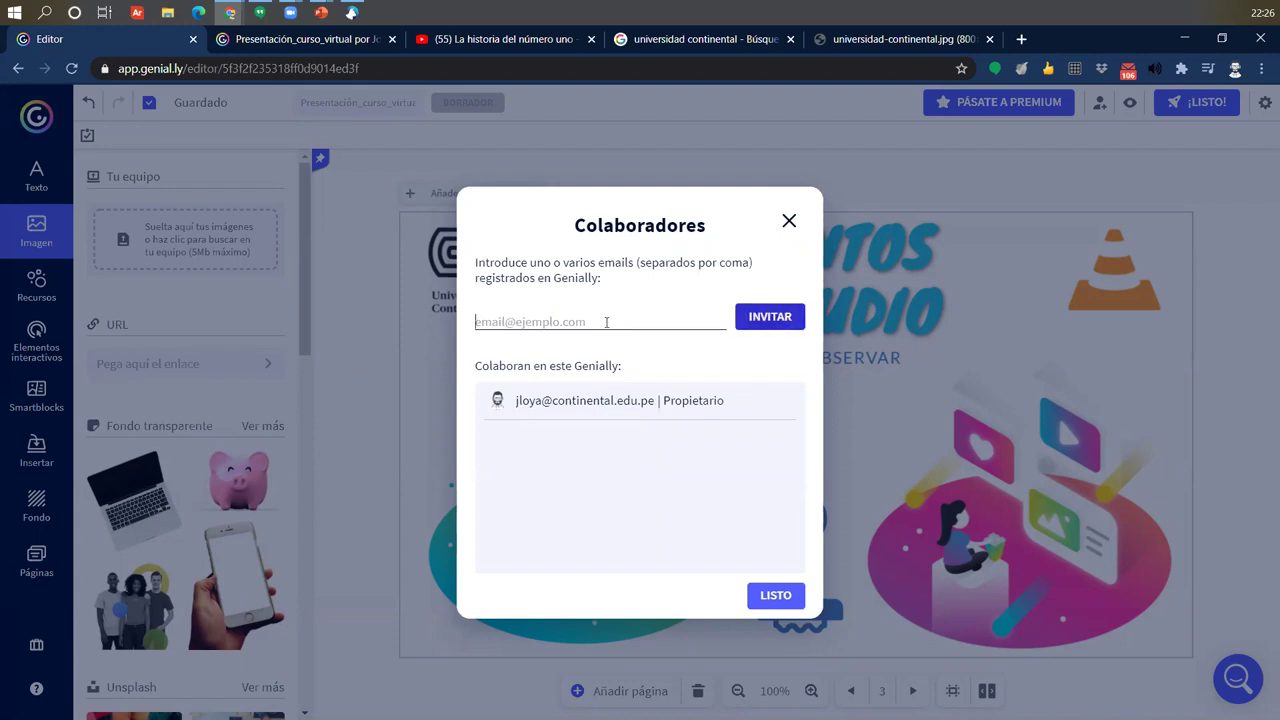
text(ea)
key(BackSpace)
key(BackSpace)
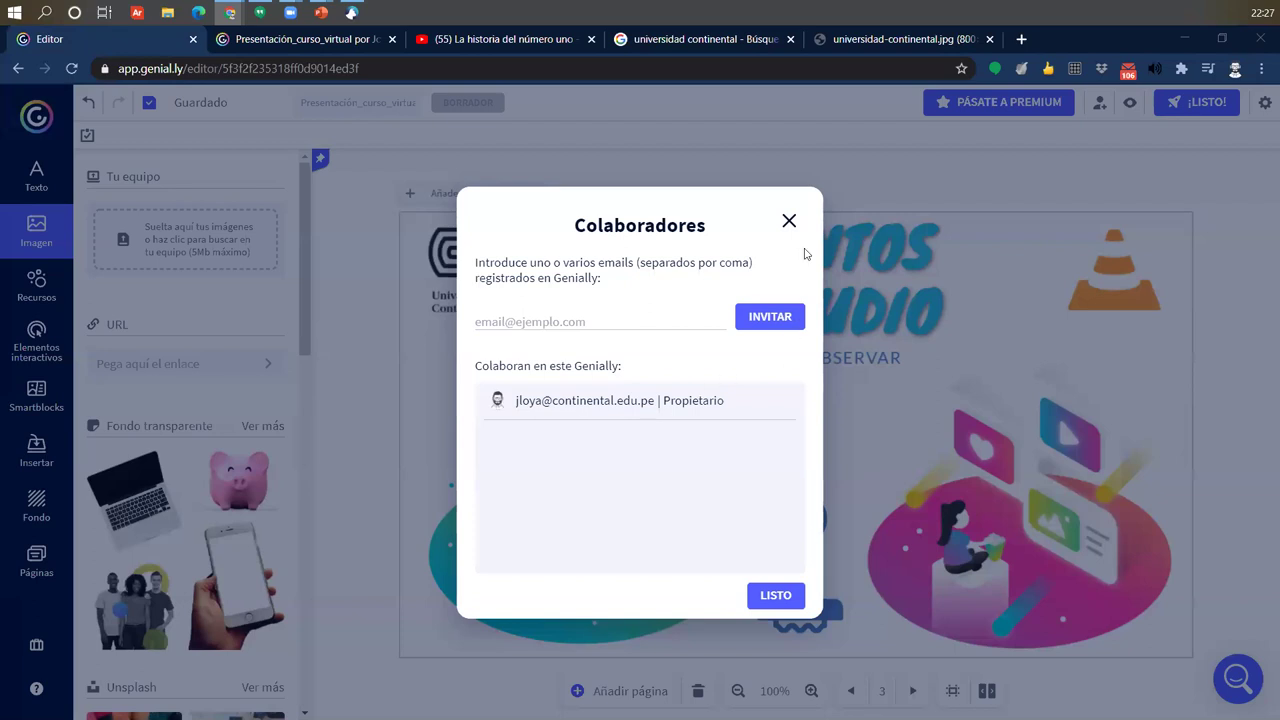
click(789, 221)
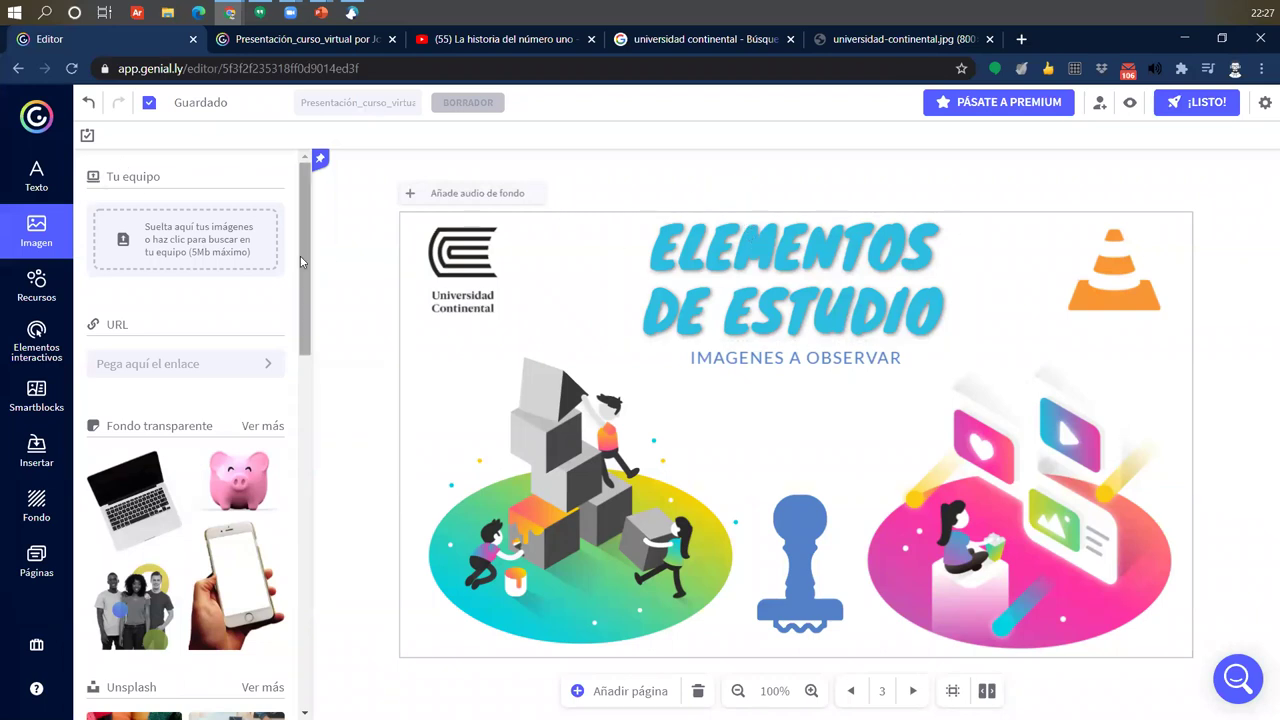
- Check the file properties of the gmail1 image in the Descargas folder and try to upload it to the presentation's images
click(214, 240)
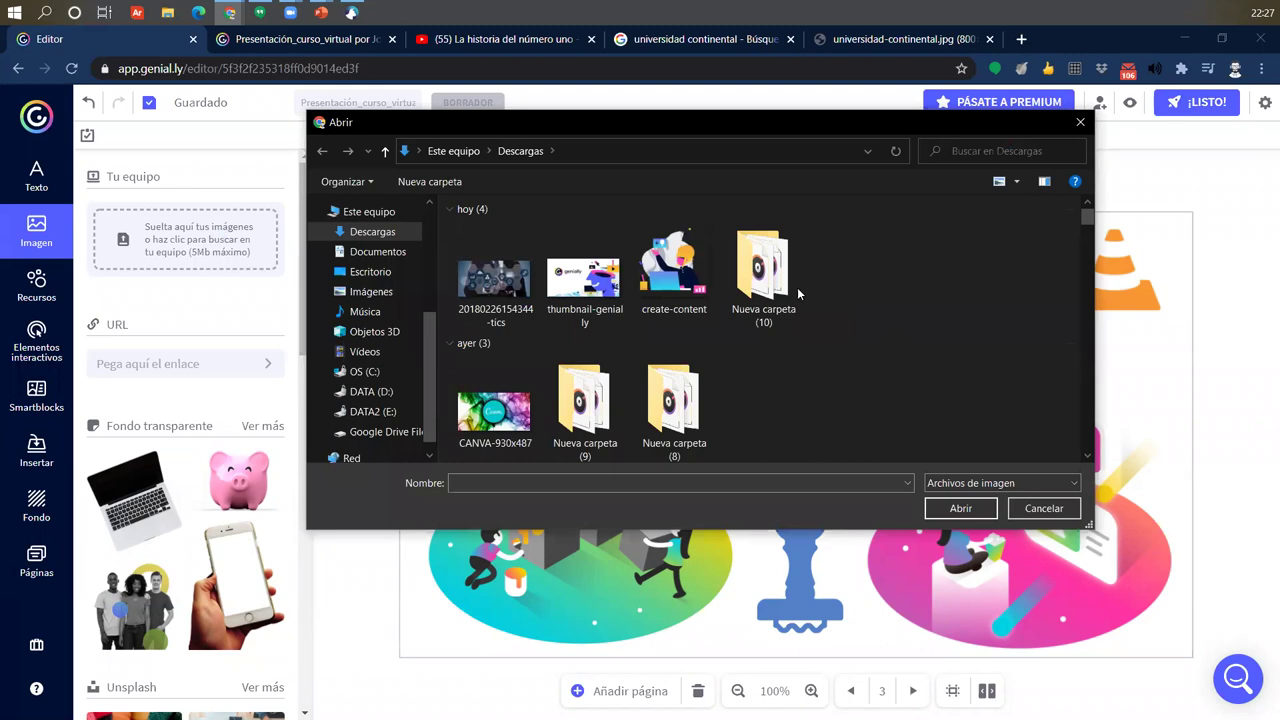
scroll(754, 328, down, 3)
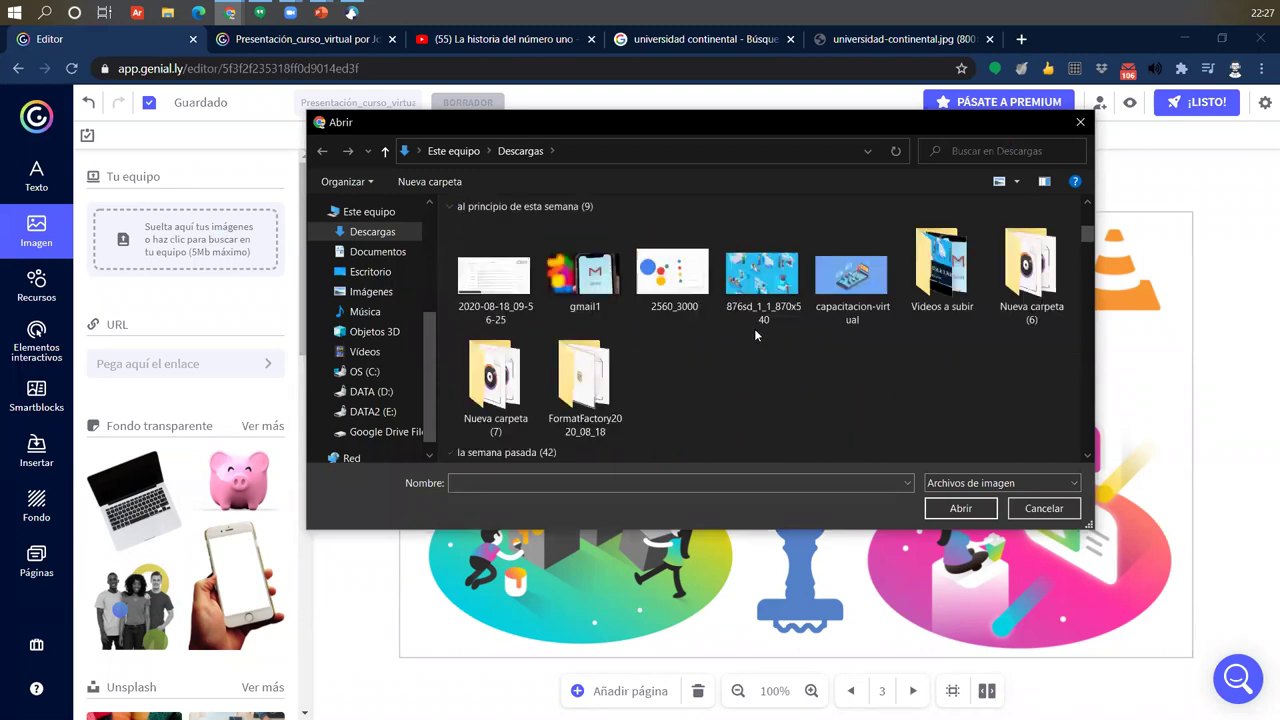
click(592, 280)
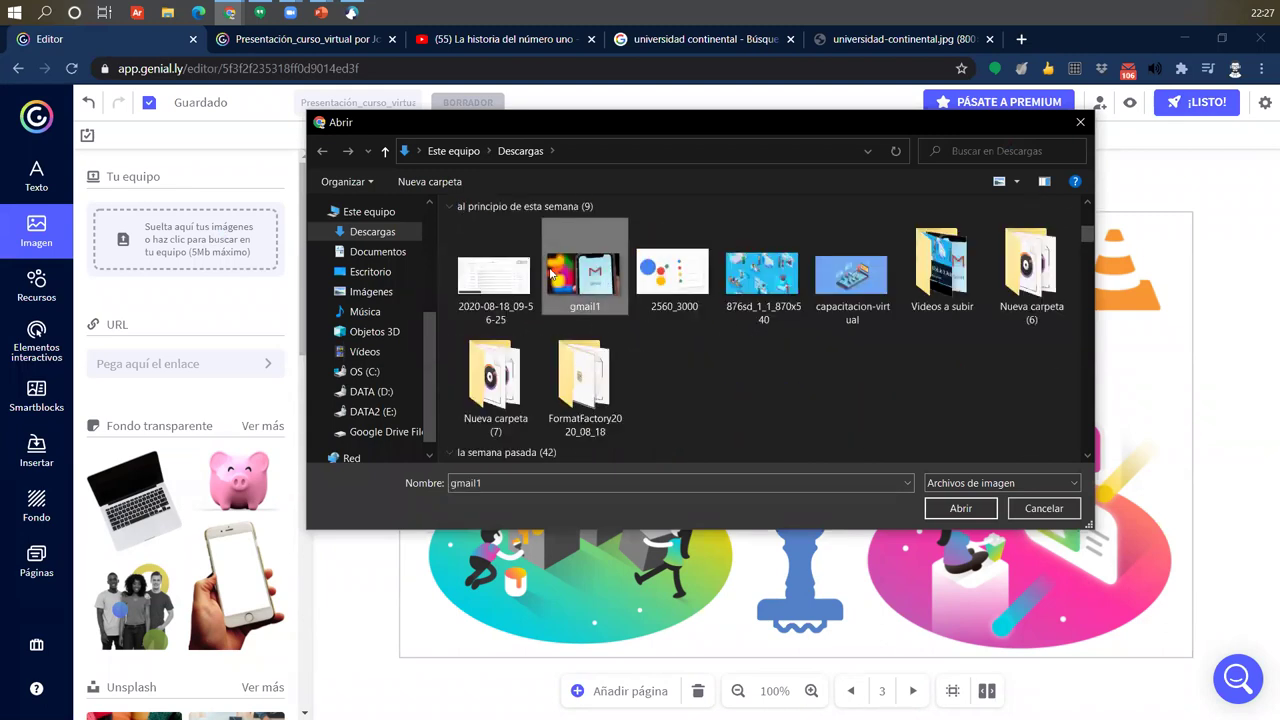
double_click(596, 288)
right_click(592, 290)
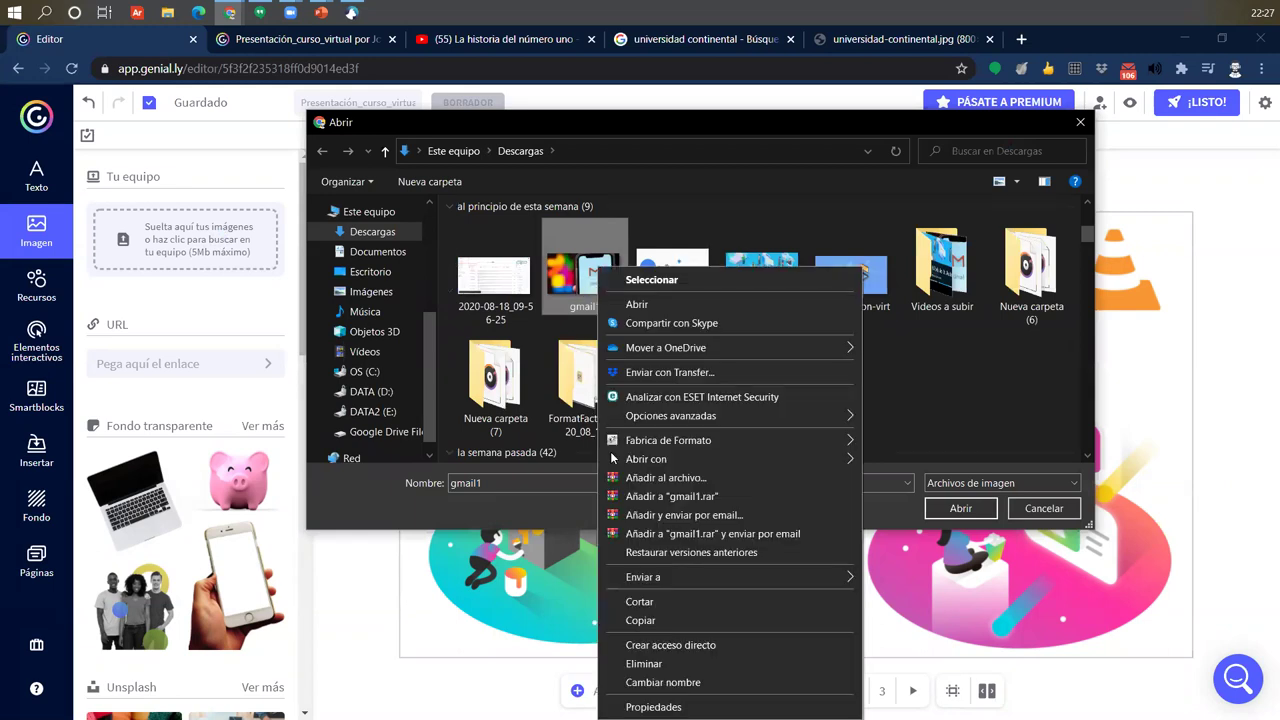
click(720, 707)
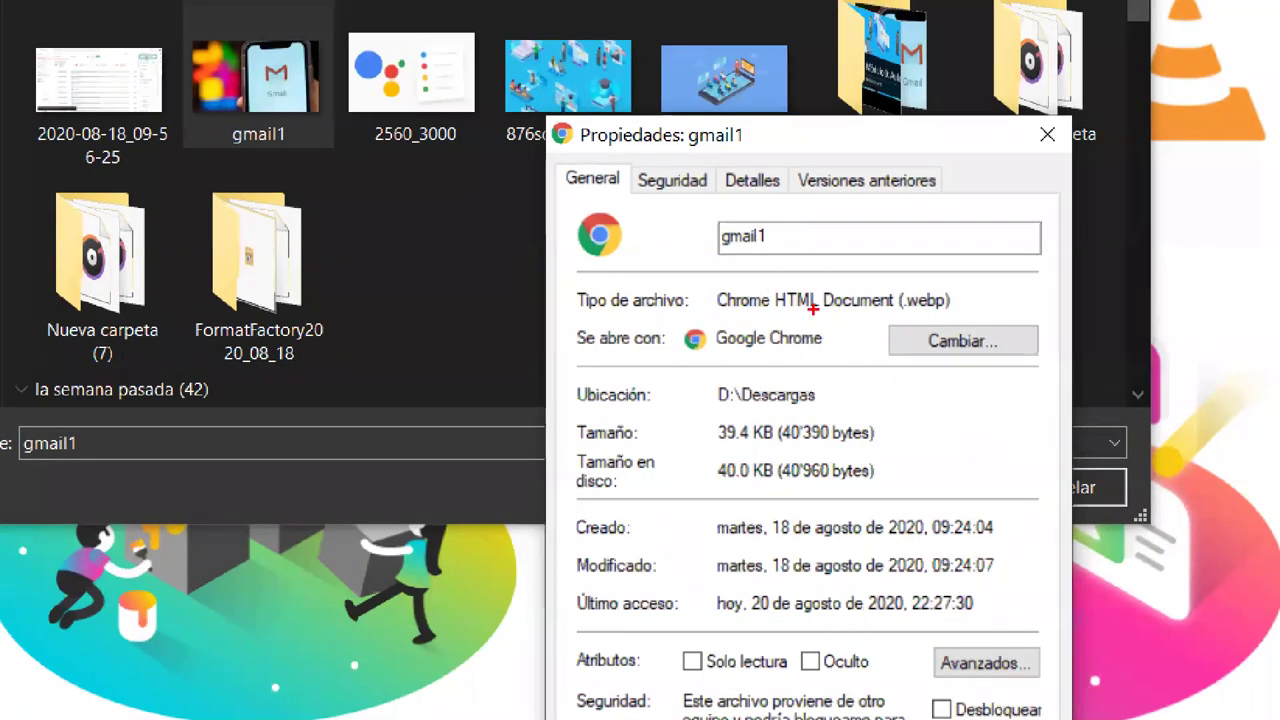
drag(895, 288, 985, 314)
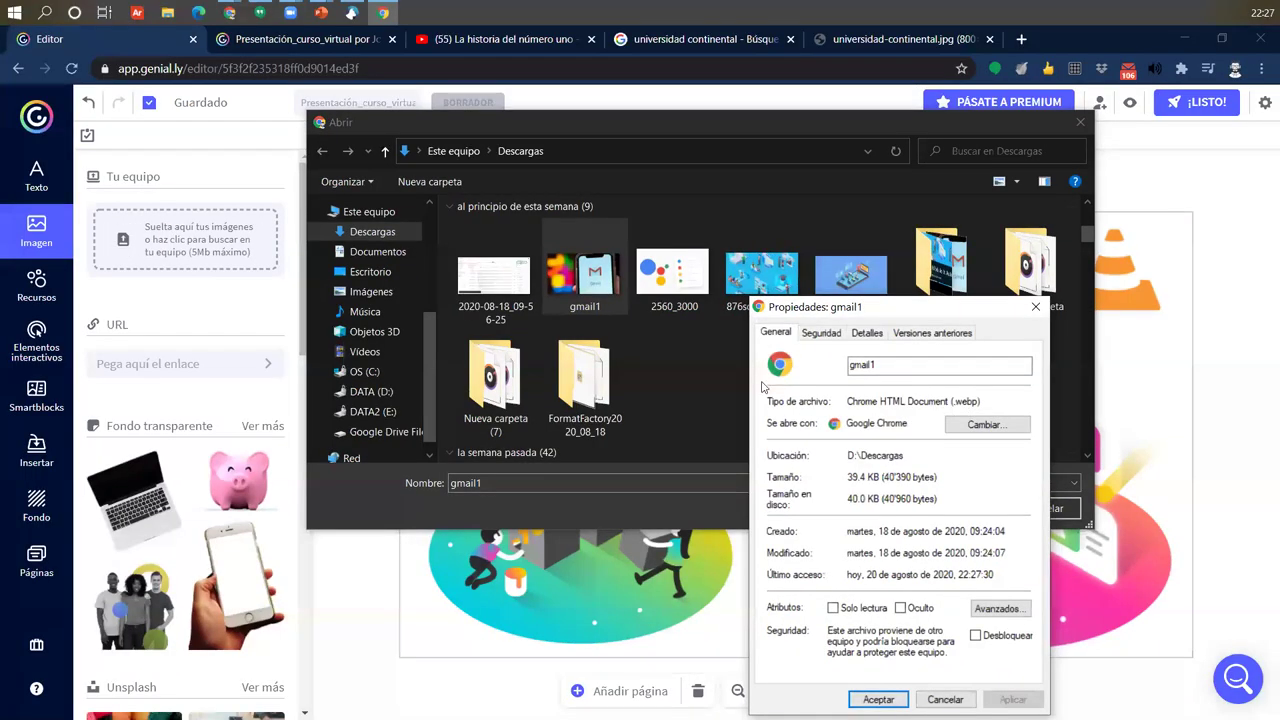
click(945, 699)
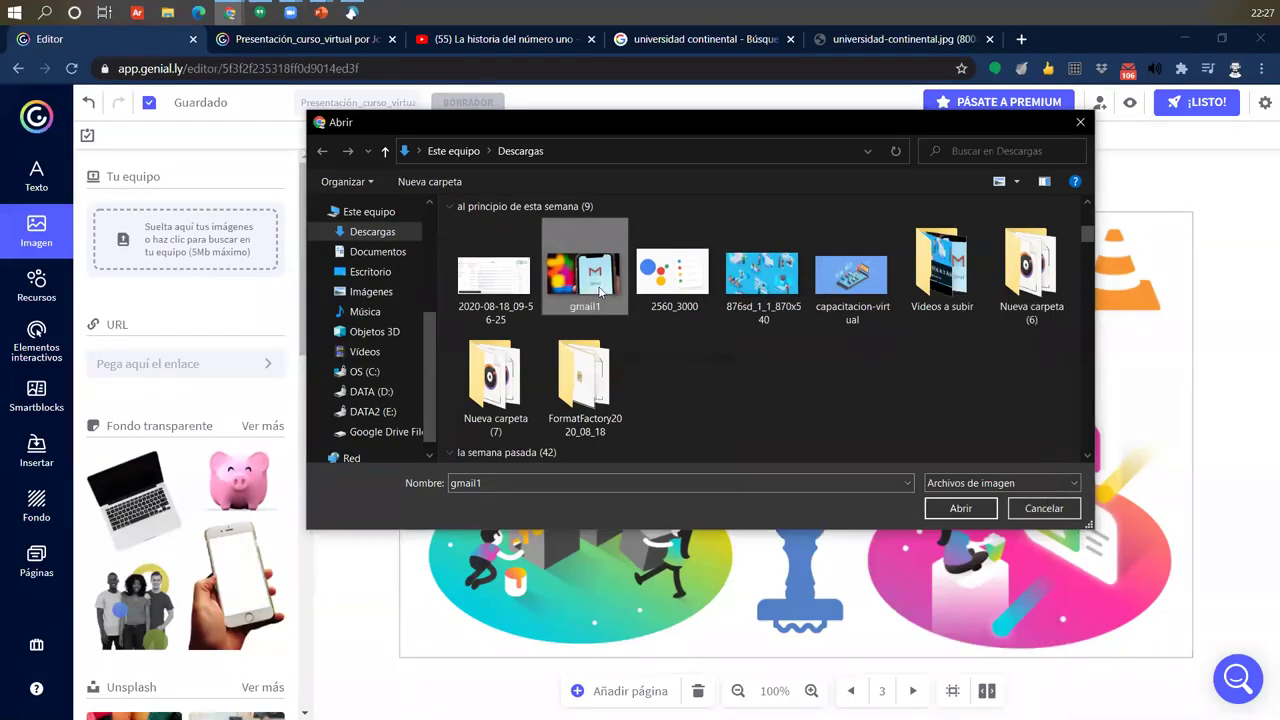
click(958, 508)
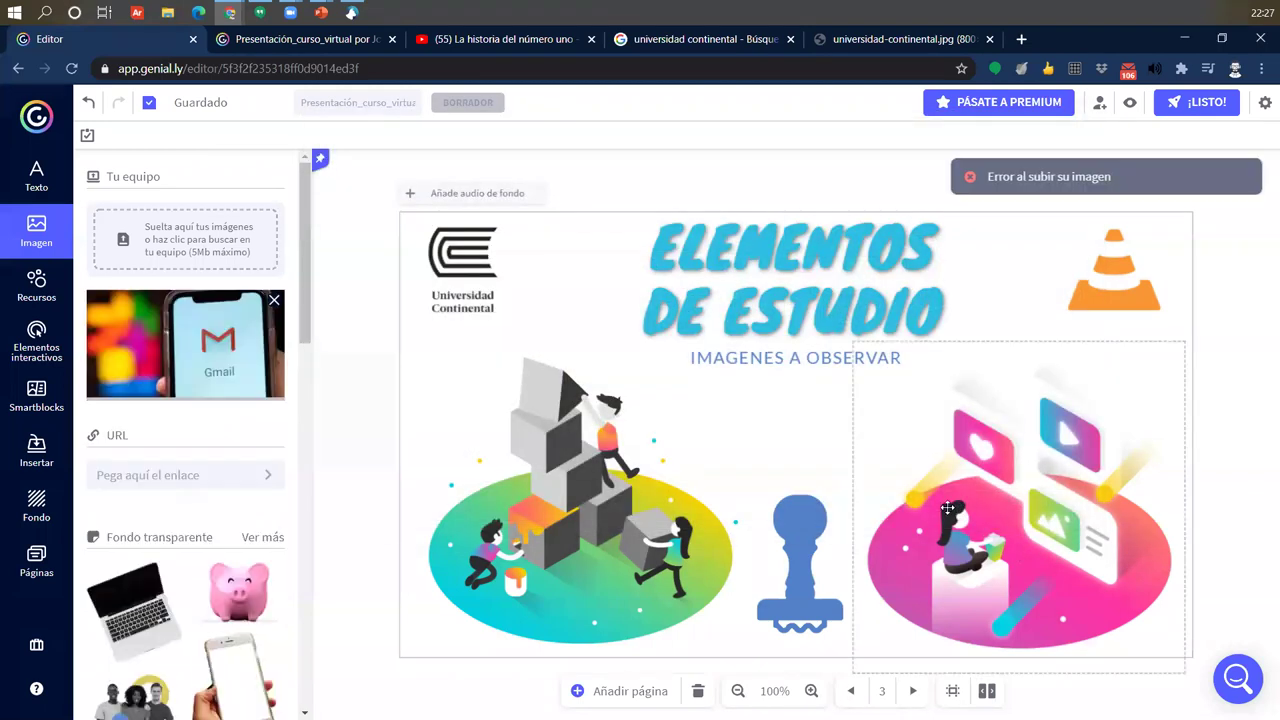
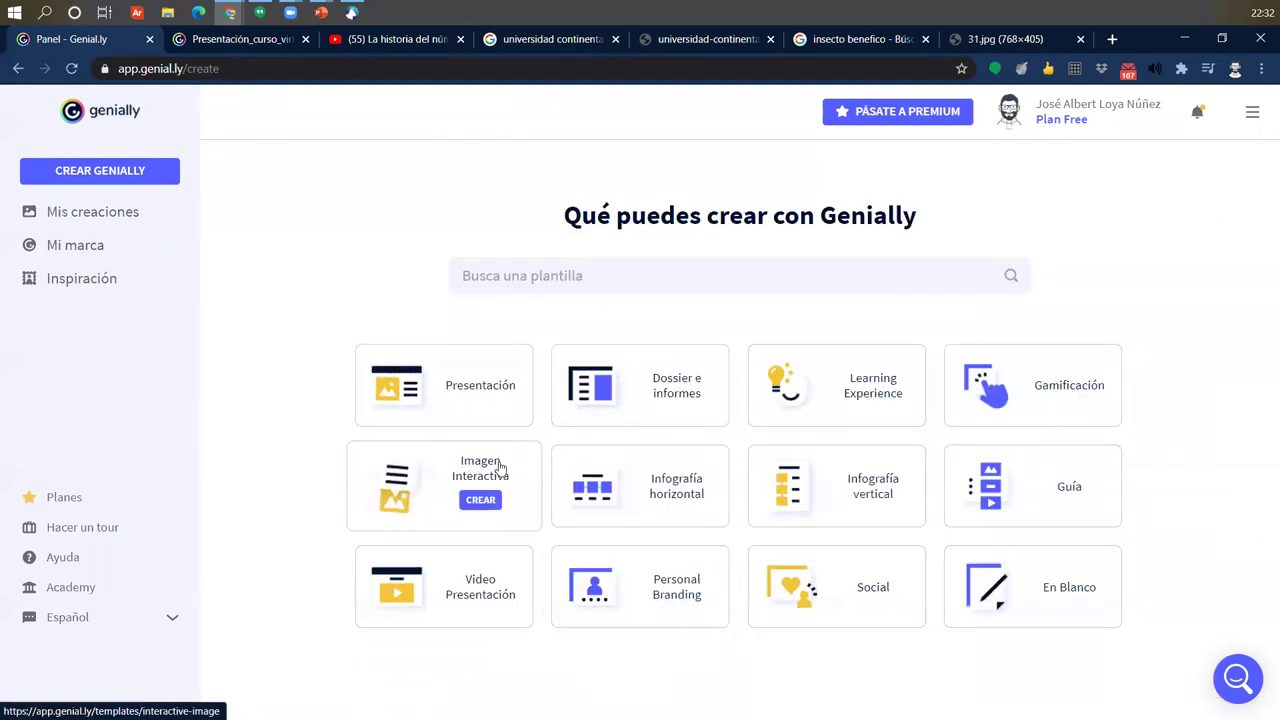
- Browse the Gamificación templates, looking through the Accionables such as flip cards, before-and-after images and percentage charts
click(997, 387)
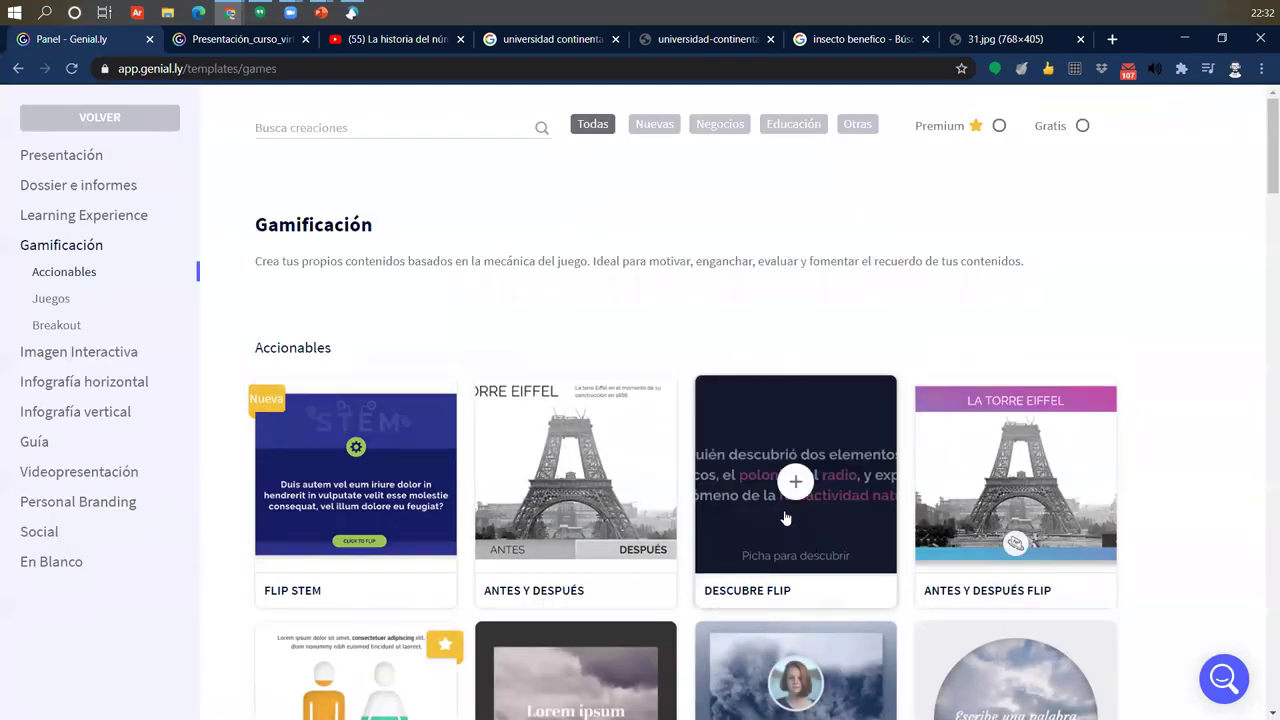
scroll(764, 505, down, 2)
scroll(640, 500, down, 2)
scroll(600, 450, down, 2)
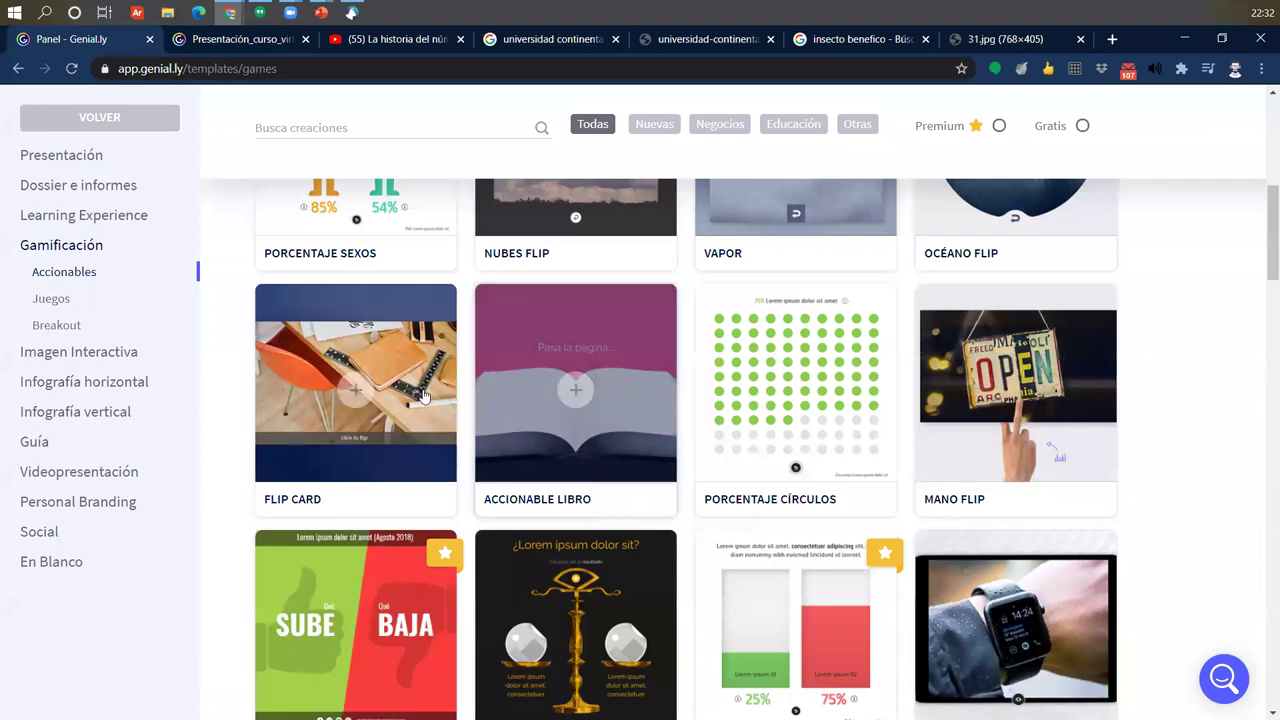
scroll(563, 437, down, 2)
scroll(563, 437, down, 1)
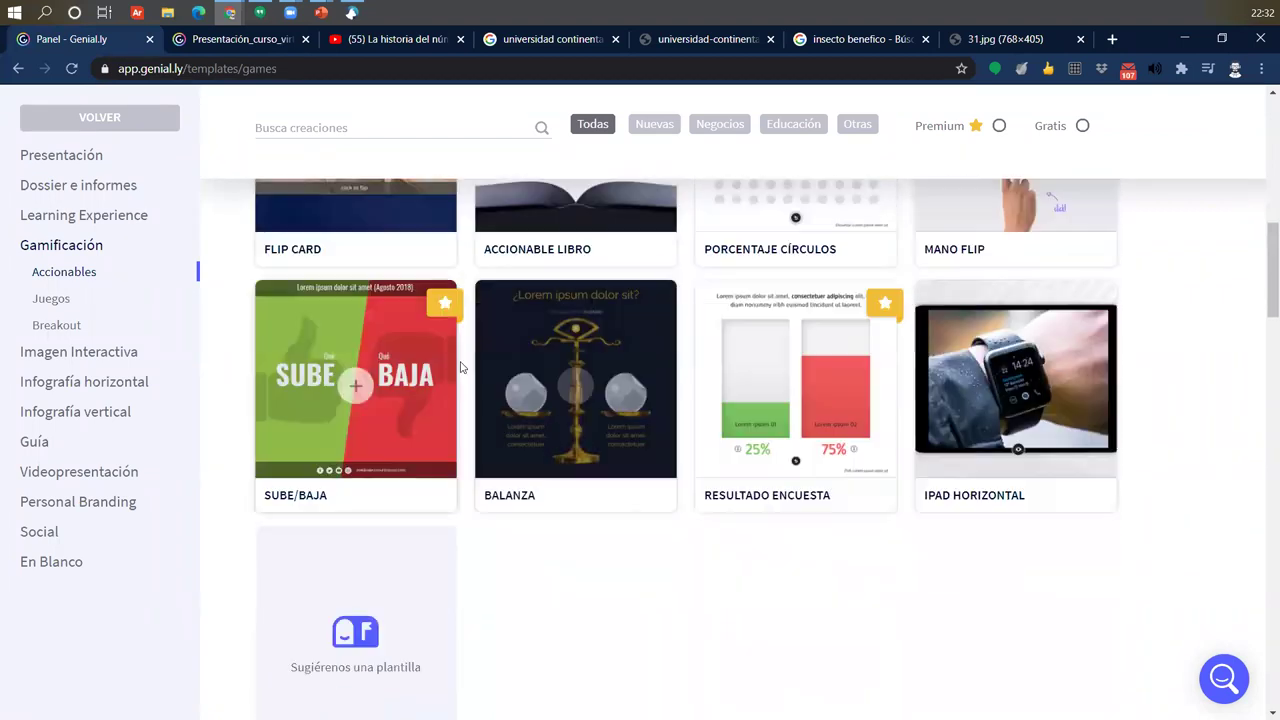
scroll(651, 489, down, 1)
scroll(580, 574, up, 2)
scroll(580, 574, up, 7)
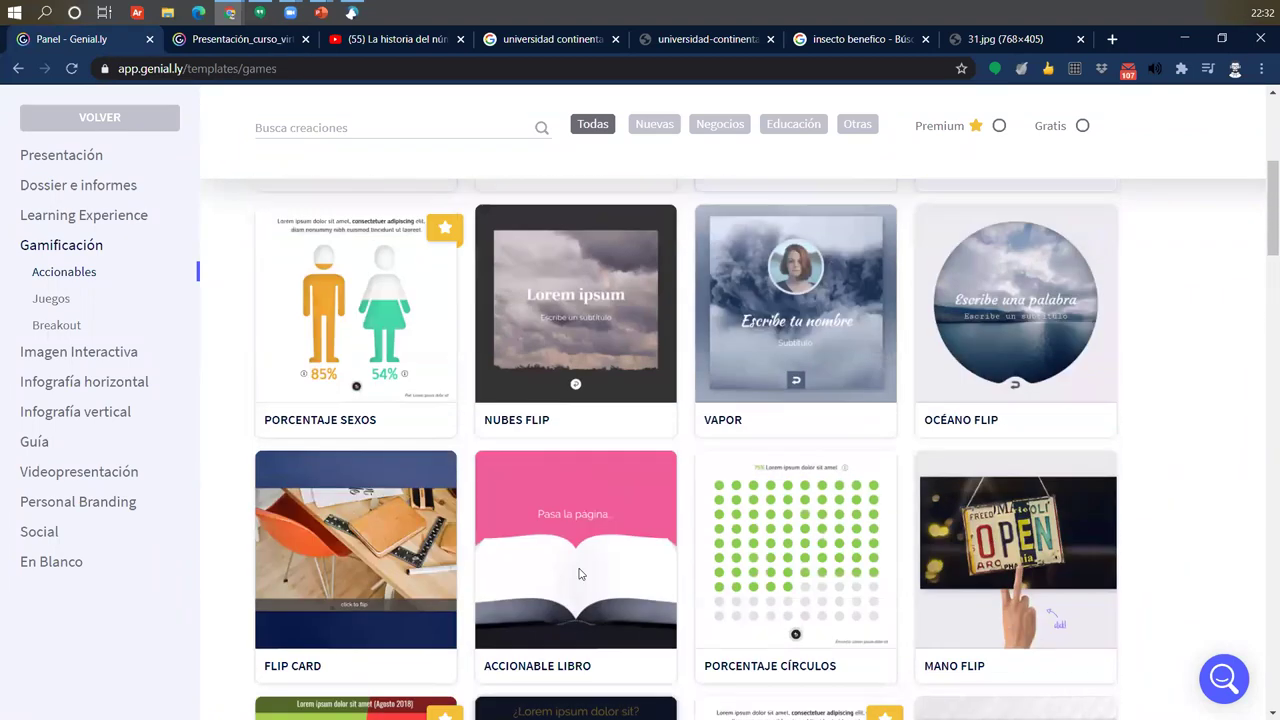
scroll(760, 585, down, 6)
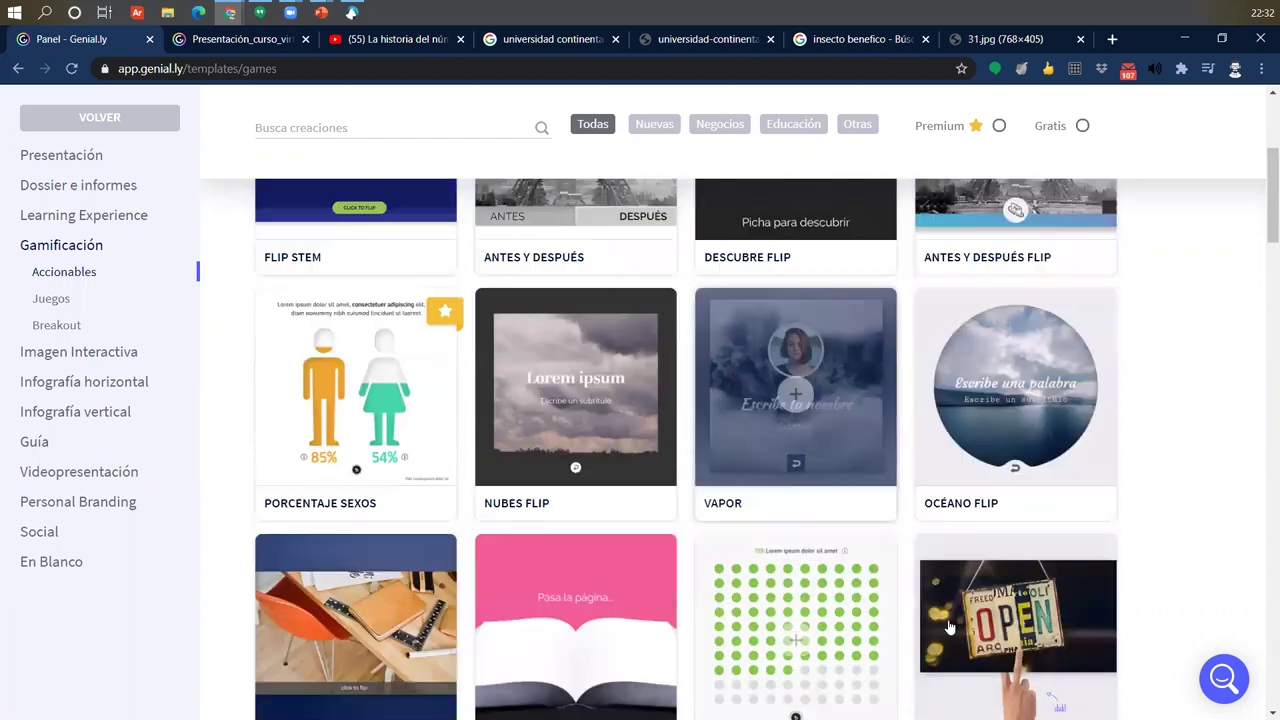
scroll(813, 563, up, 2)
scroll(813, 563, up, 5)
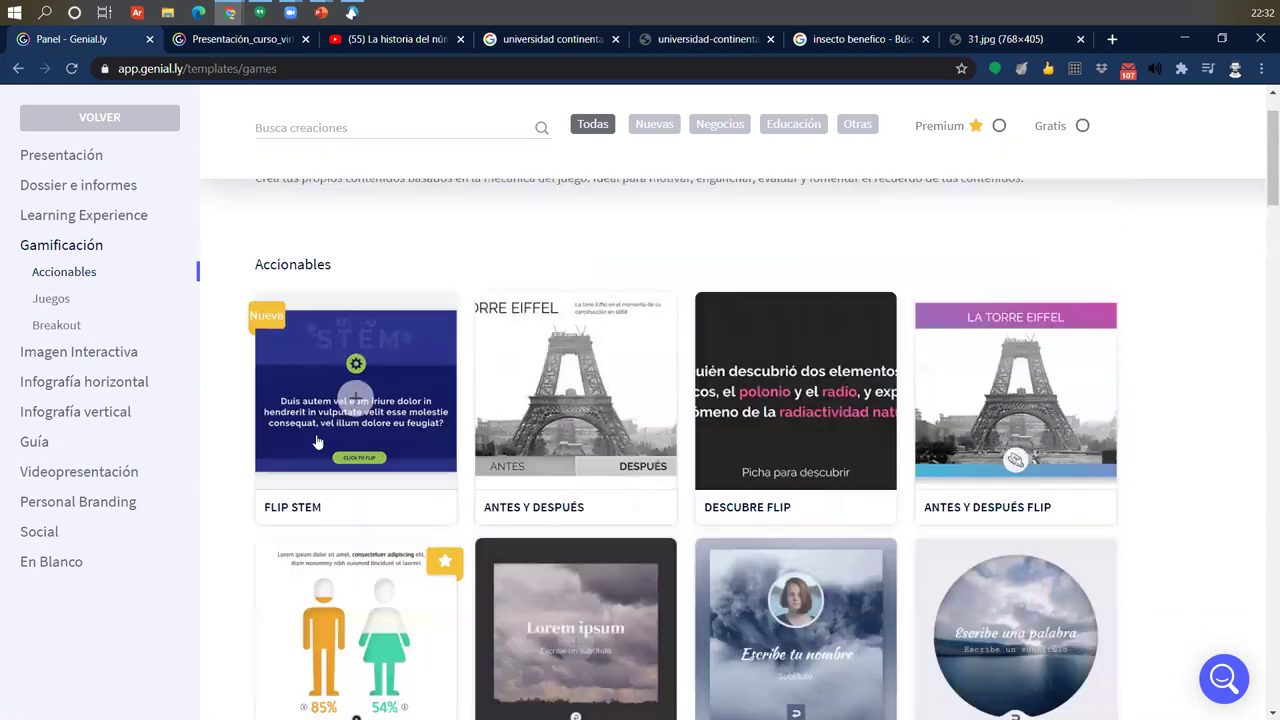
- Return to the creation types and browse the Retos quiz templates under Learning Experience
key(alt+Left)
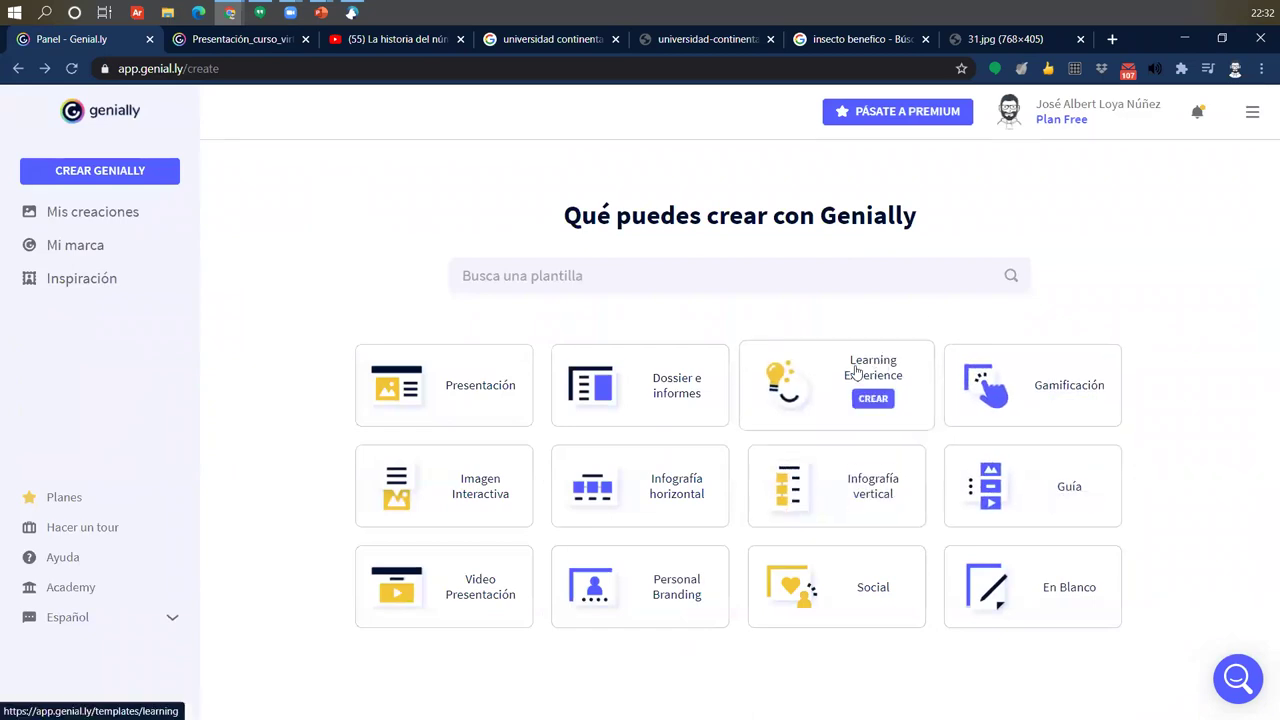
click(814, 371)
scroll(868, 525, down, 4)
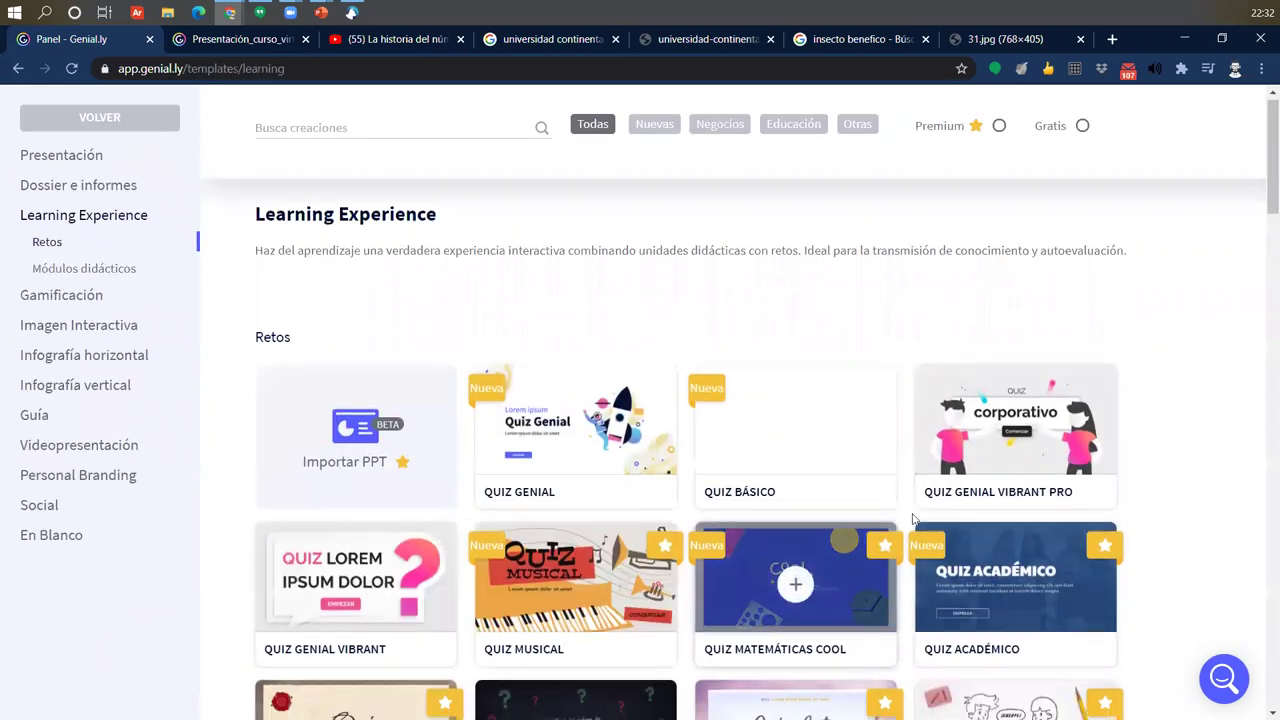
scroll(709, 385, down, 6)
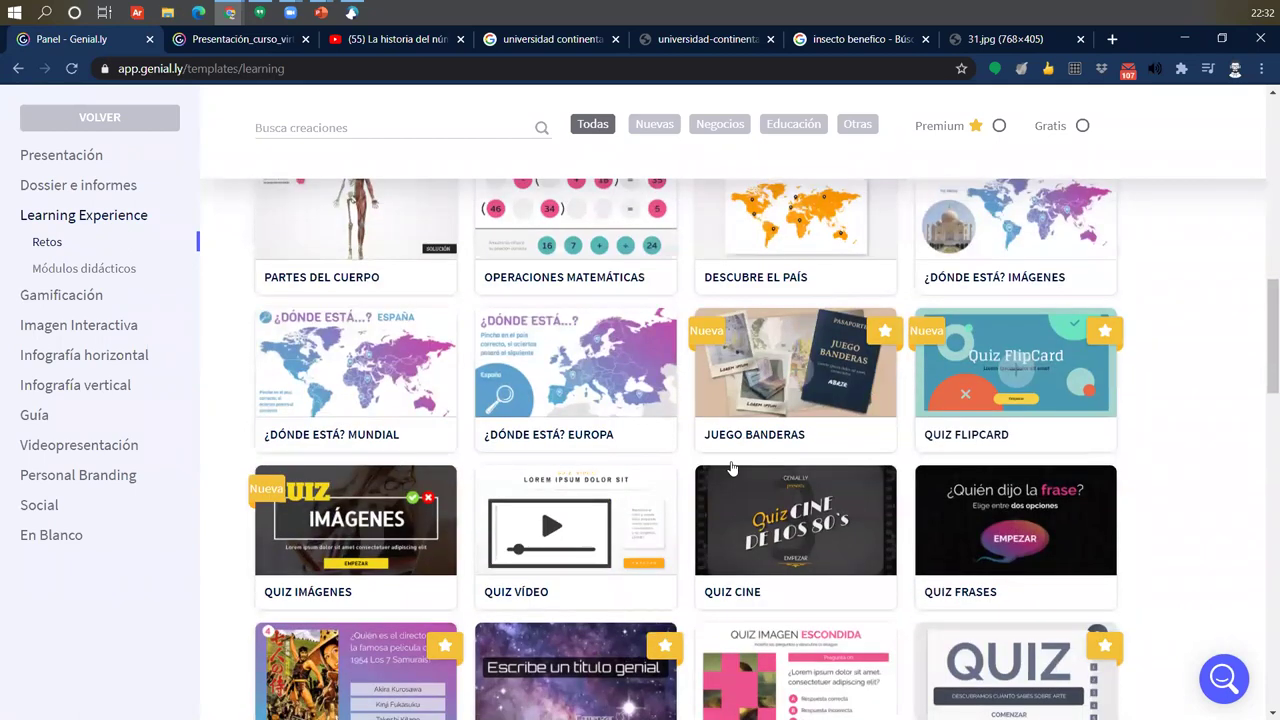
scroll(586, 472, down, 4)
scroll(497, 410, up, 2)
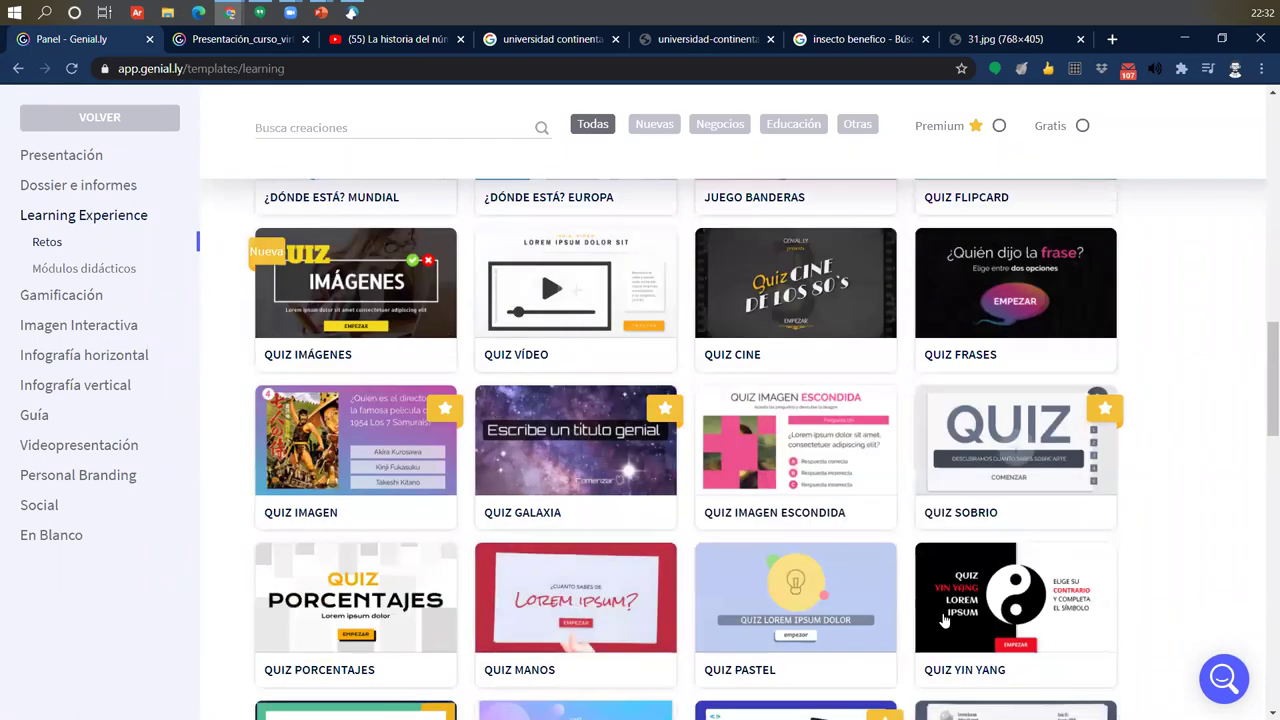
scroll(497, 410, down, 6)
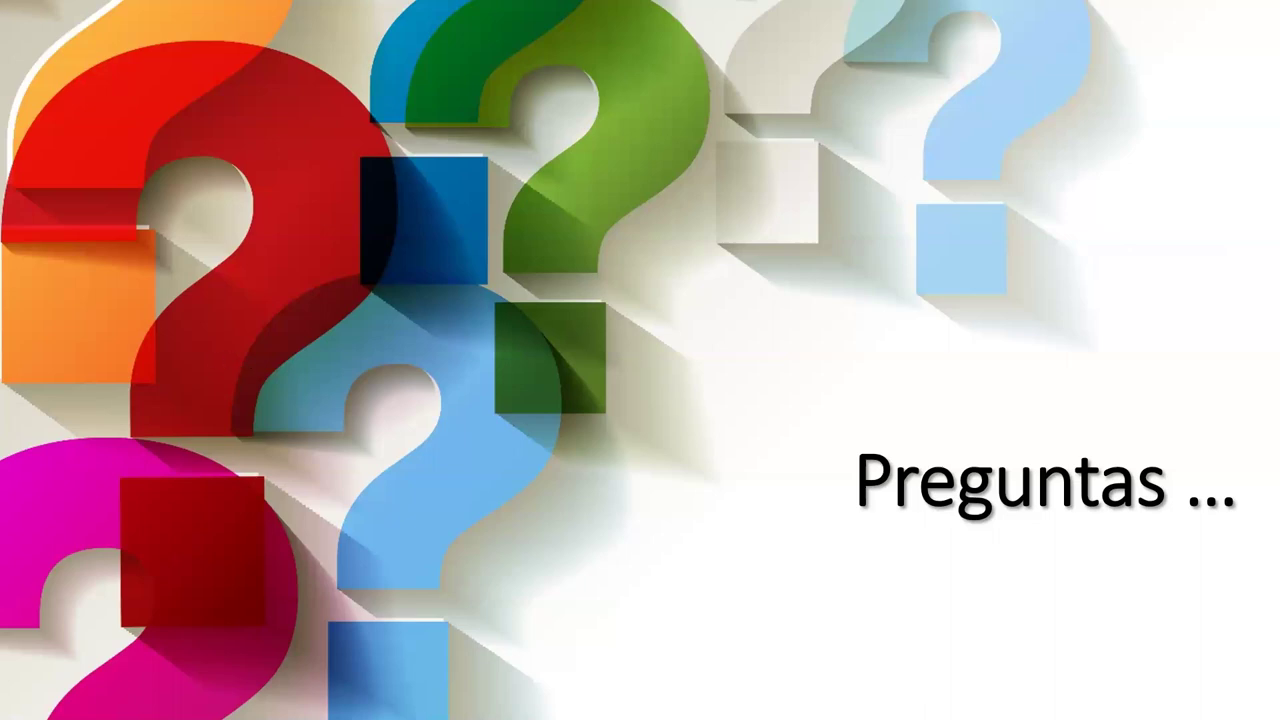
- Search Google for "zoomit" in a new browser tab and open the ZoomIt page on Microsoft Docs
key(alt+Tab)
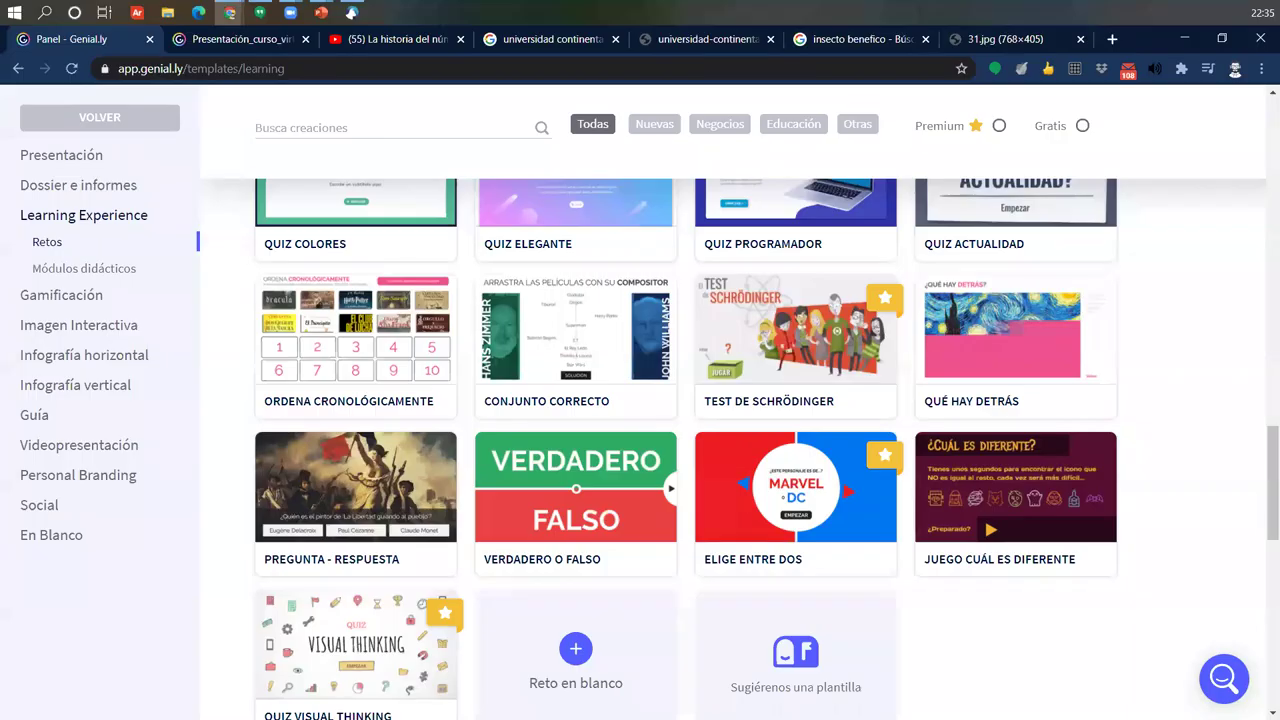
click(1114, 40)
text(zoomit)
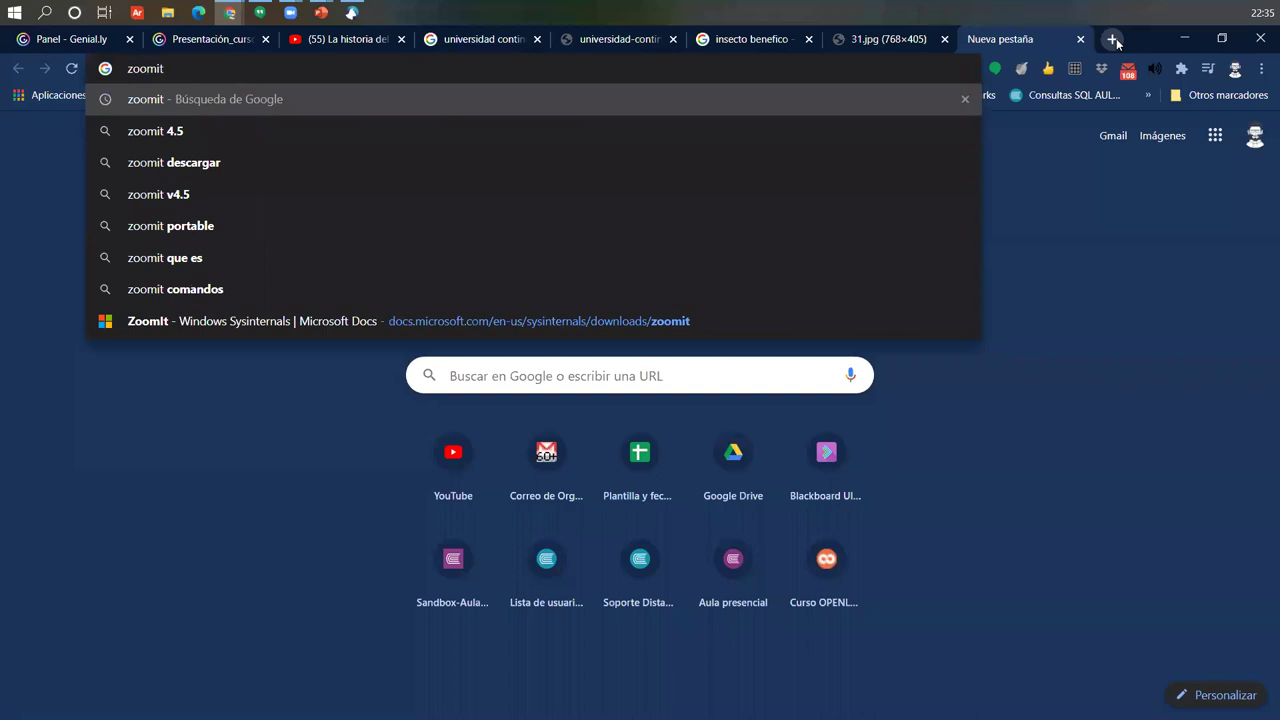
key(Return)
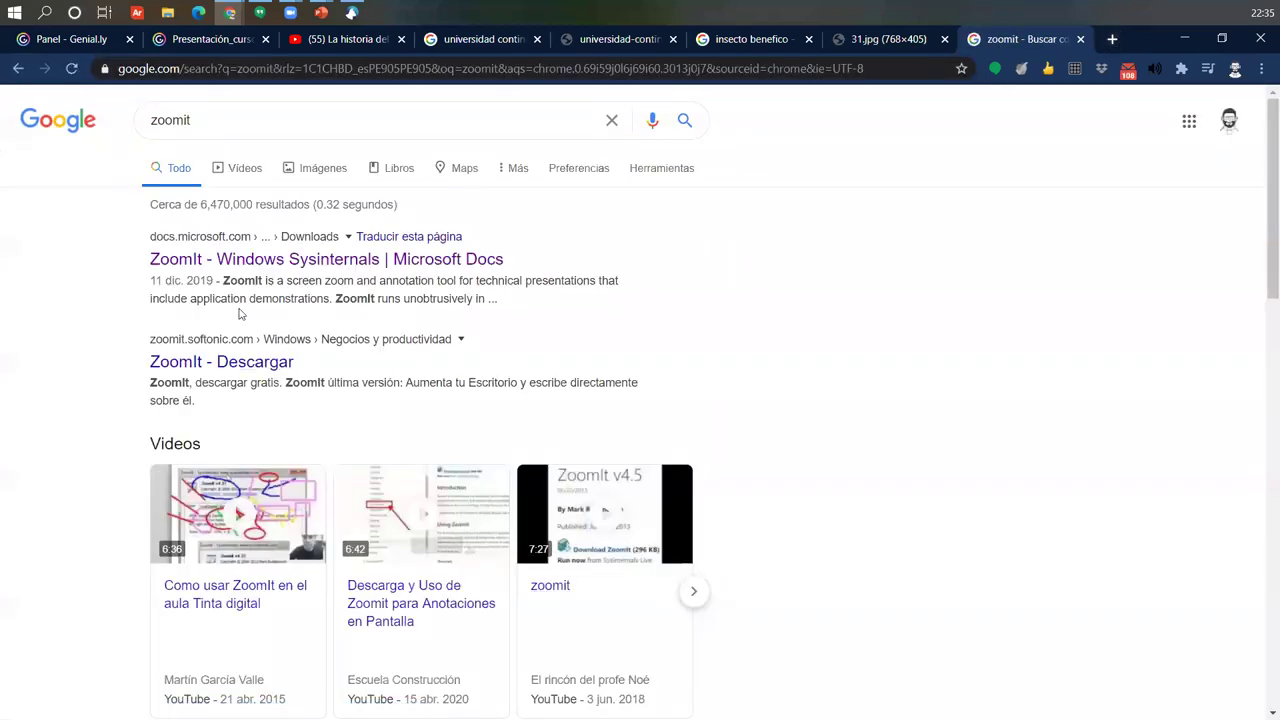
click(337, 259)
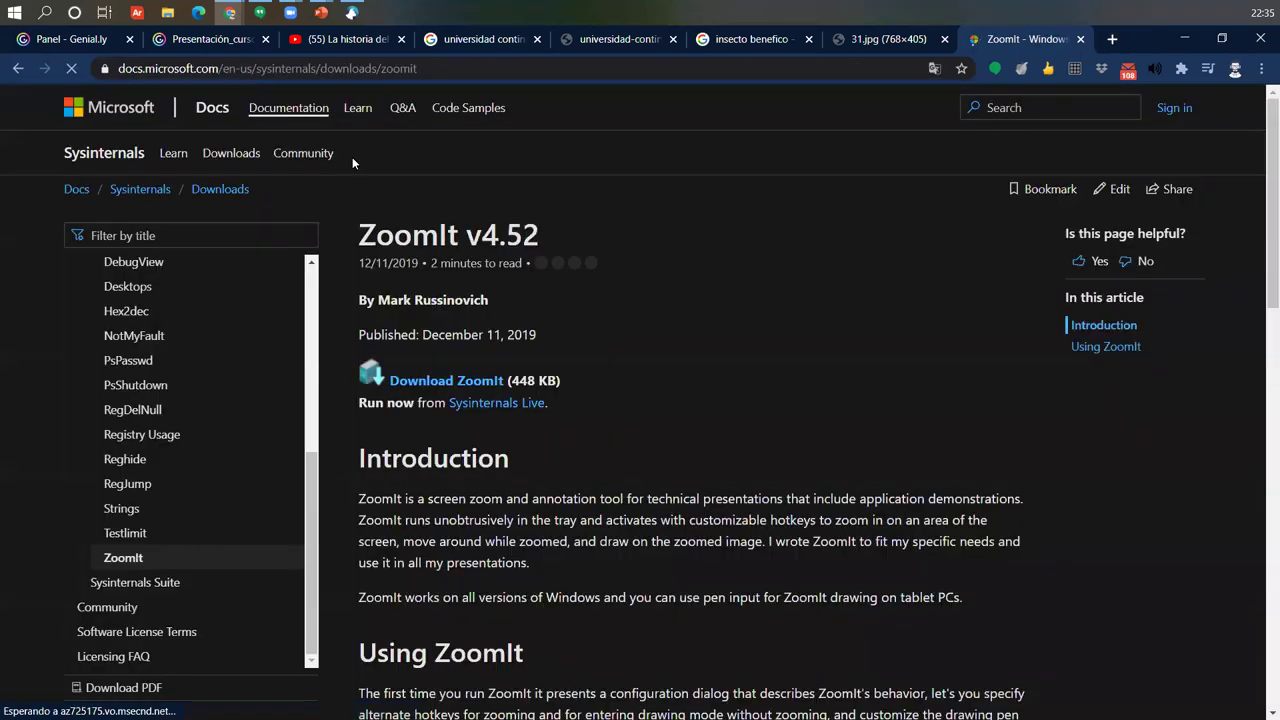
click(400, 67)
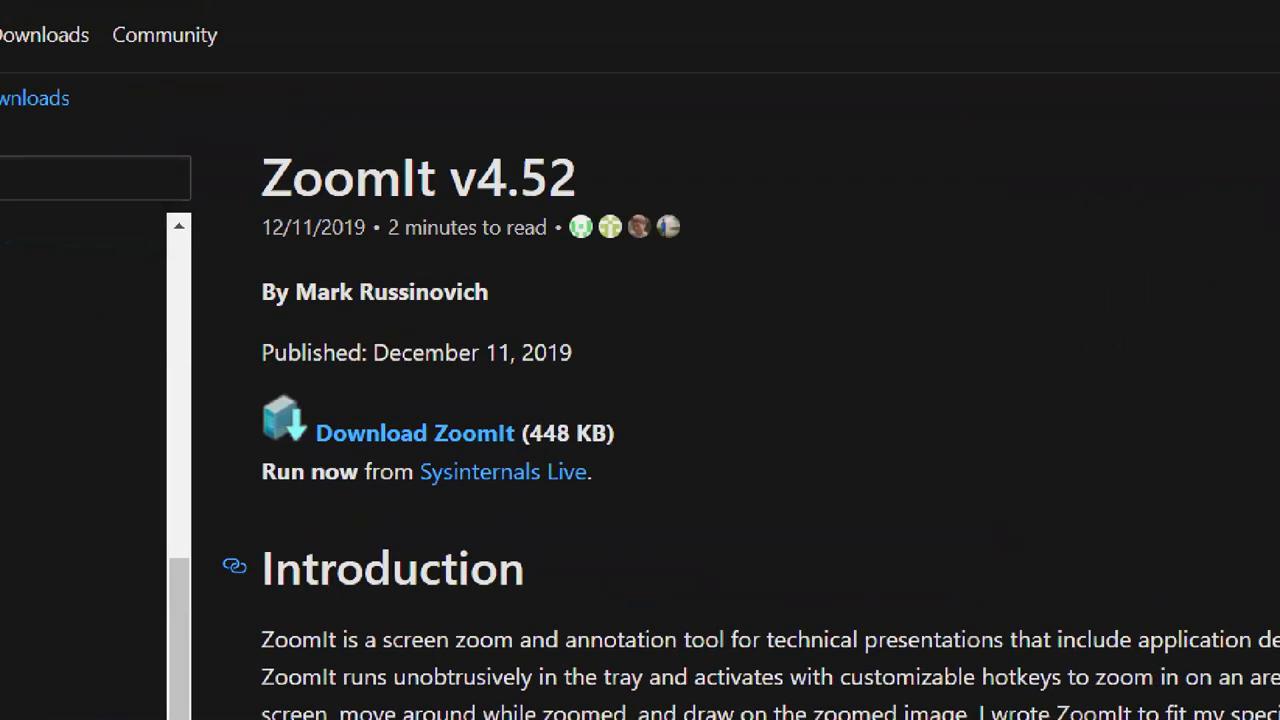
- Annotate the zoomed ZoomIt page in yellow with a title rectangle, an ellipse around the publication date, a horizontal line and an arrow
key(y)
drag(237, 120, 748, 265)
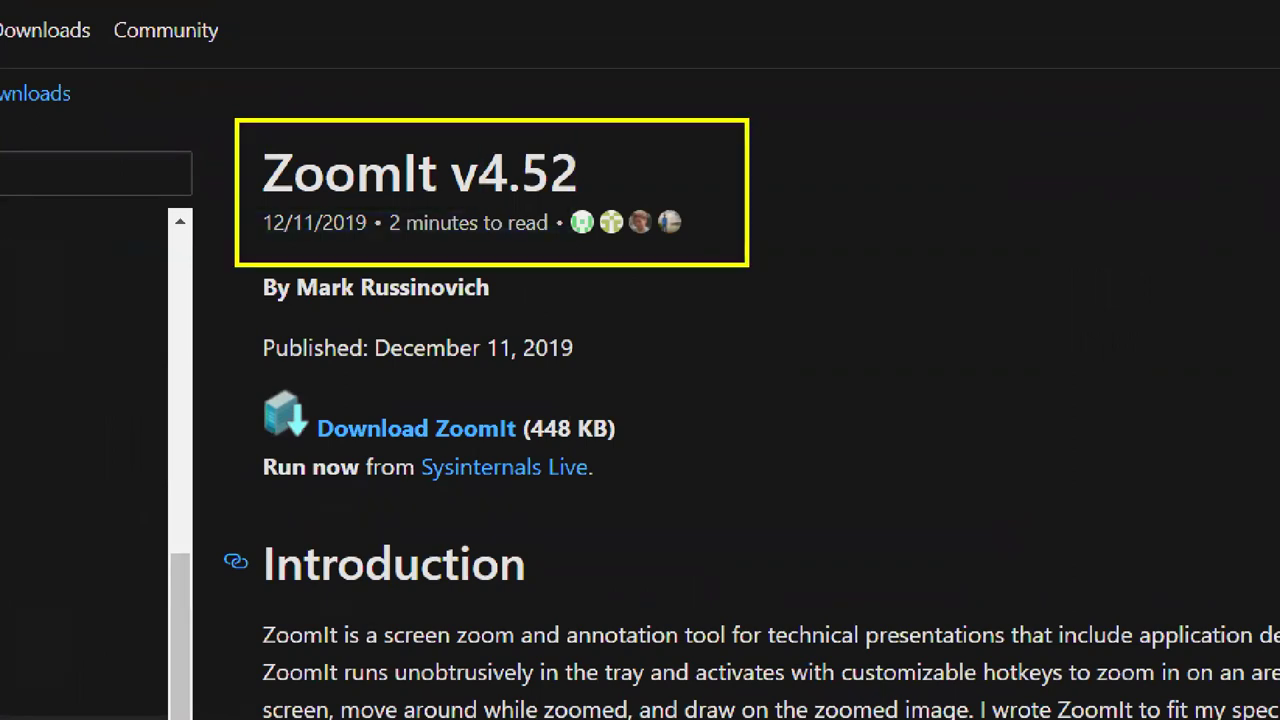
mouse_move(654, 357)
mouse_down()
mouse_move(190, 330)
mouse_move(190, 370)
mouse_up()
drag(720, 434, 1122, 434)
drag(937, 372, 1040, 92)
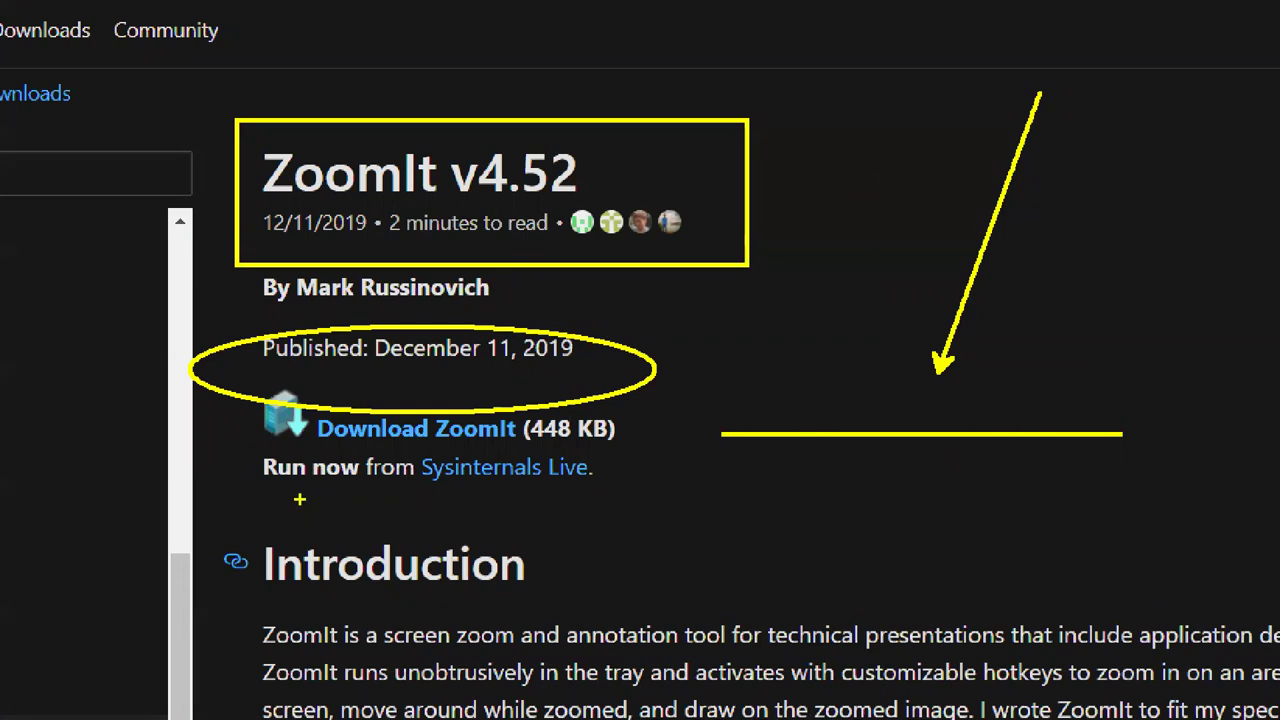
- Add the yellow text "texto adicional" beneath the horizontal line and draw an arrow from beside it to the download size
key(t)
text(re)
key(BackSpace)
key(BackSpace)
text(t)
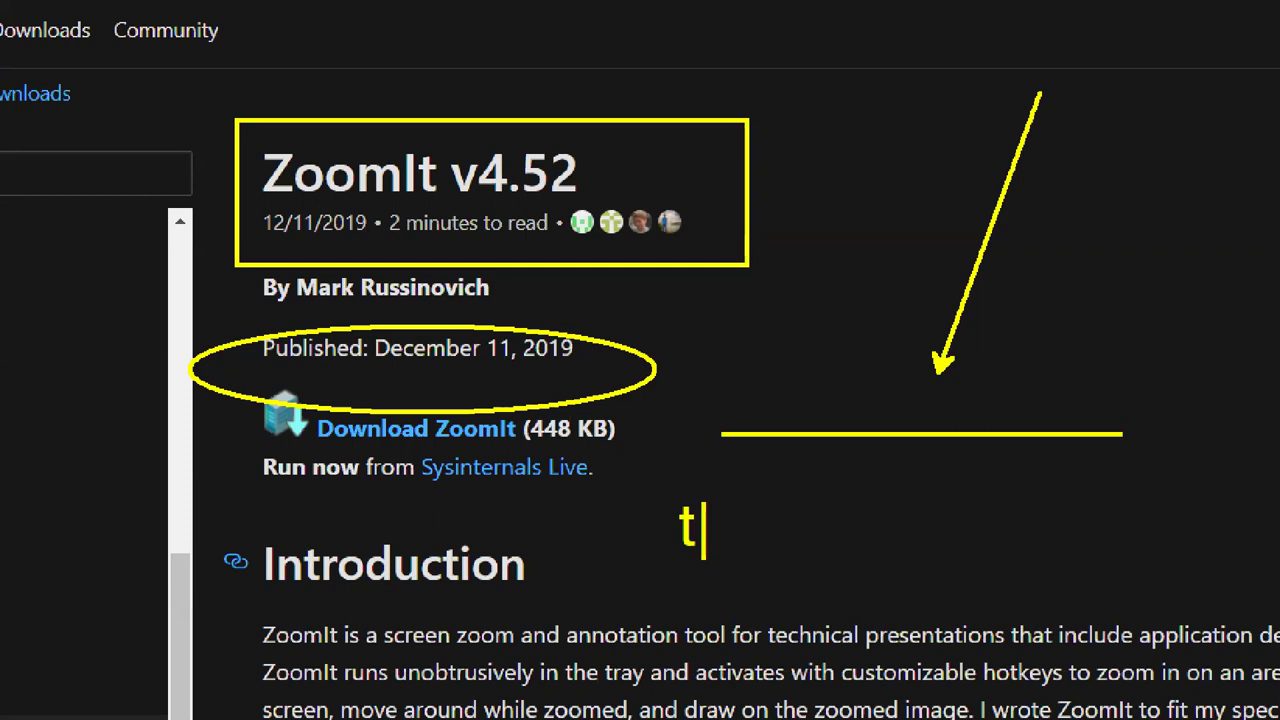
text(exto adici)
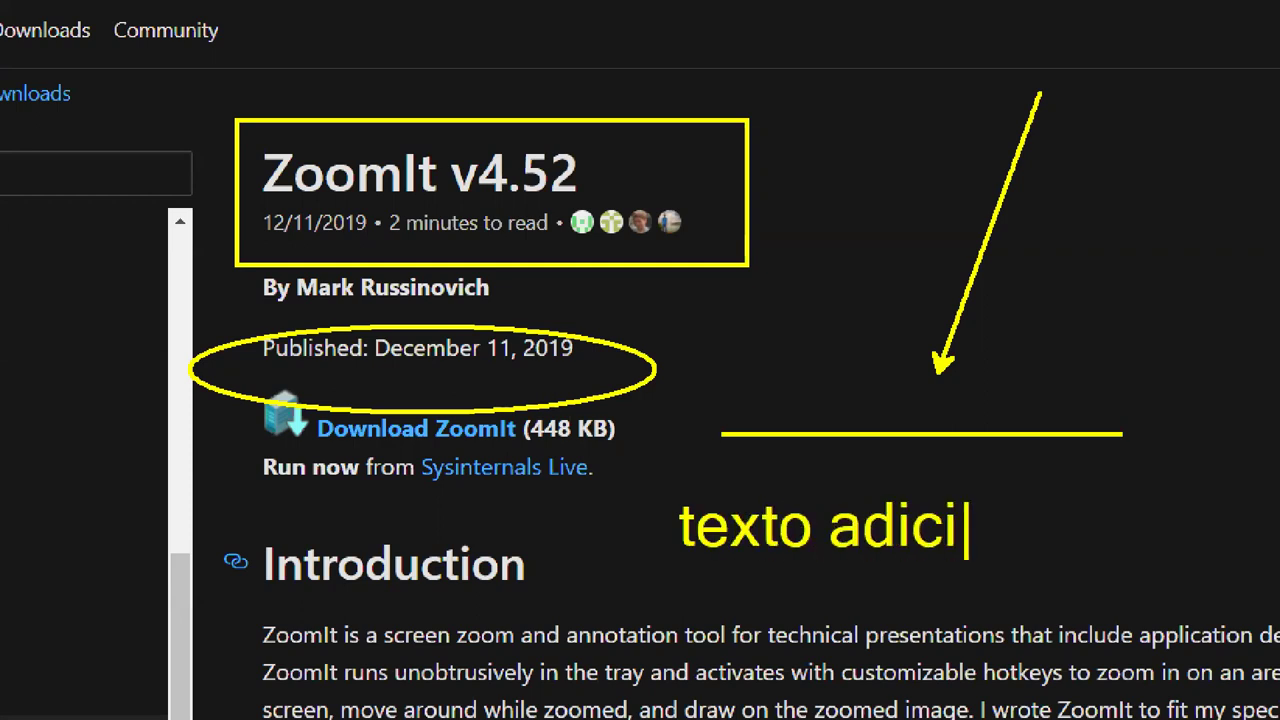
text(onal)
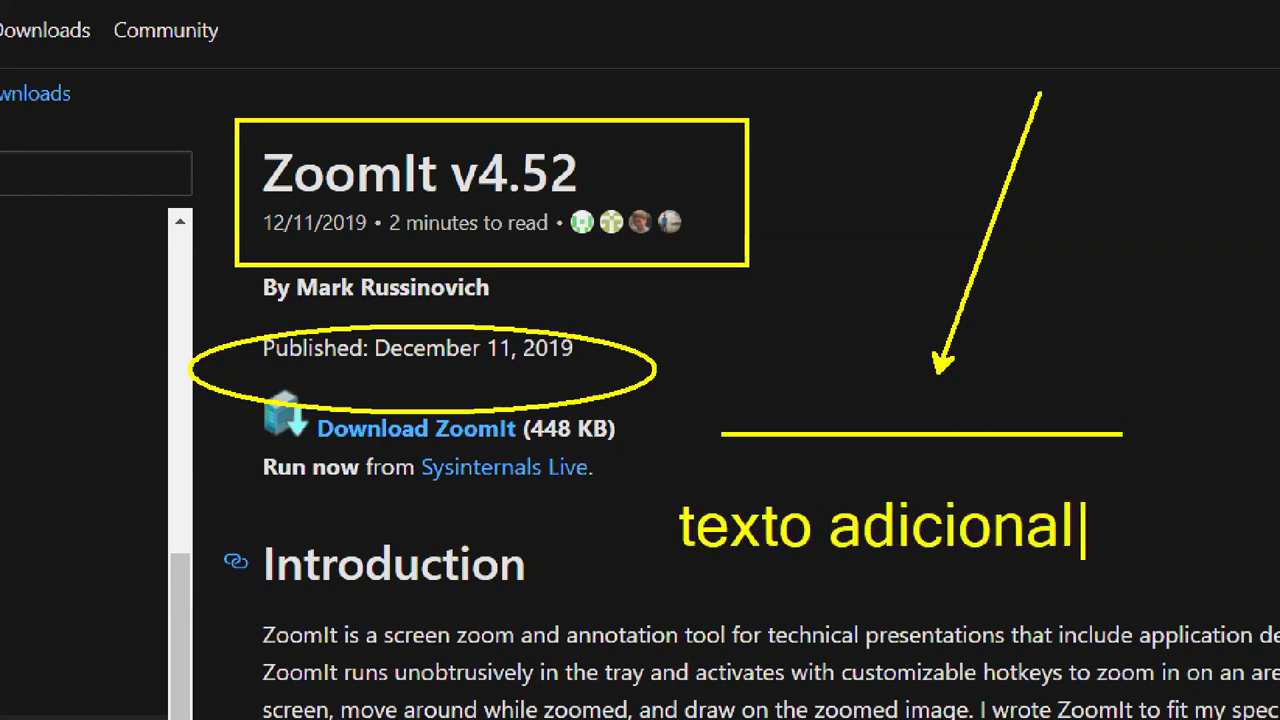
key(Escape)
key(b)
drag(556, 447, 630, 518)
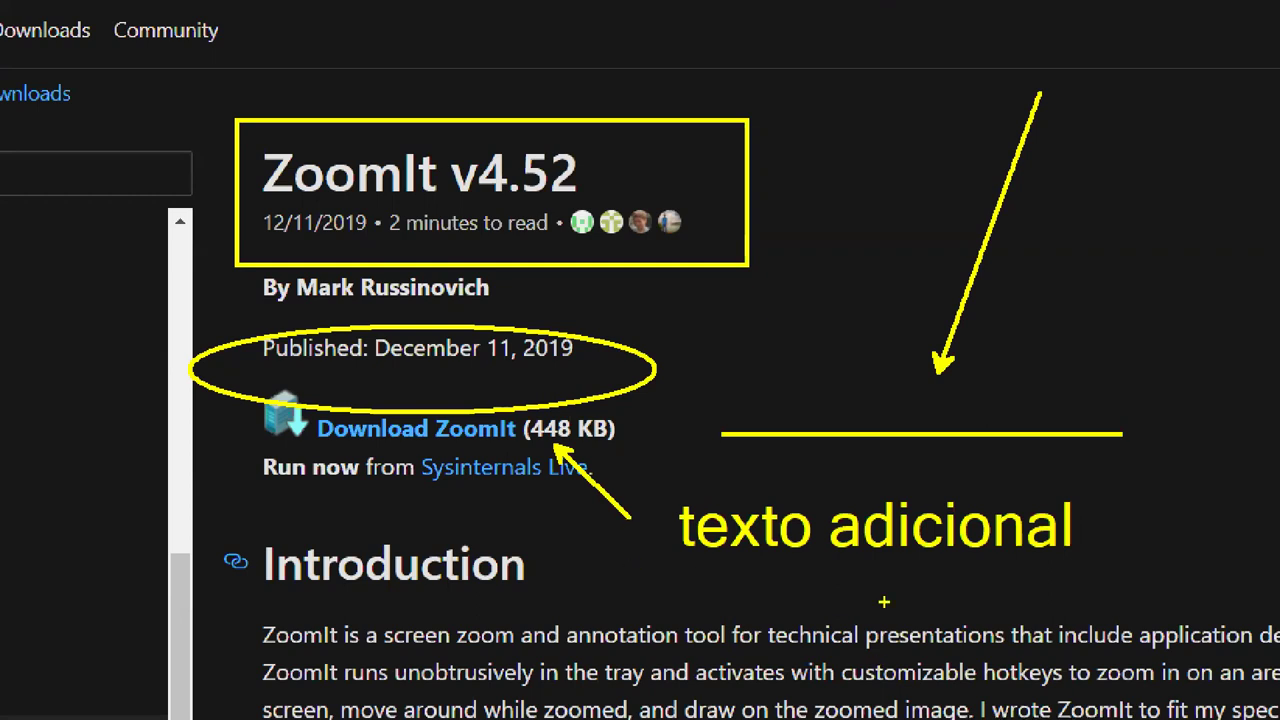
- Leave the zoomed annotation mode and examine the Shortcuts table on the ZoomIt page
key(Escape)
scroll(752, 585, down, 9)
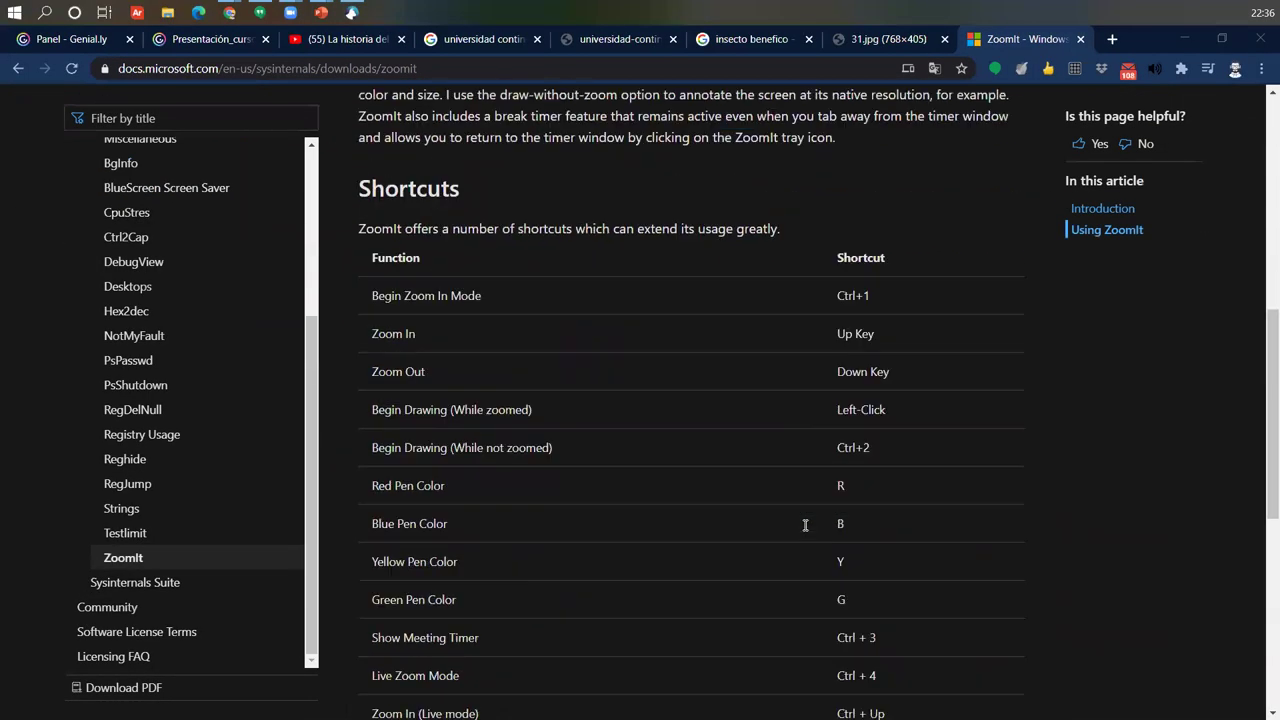
- Zoom in on the Shortcuts table and draw yellow rectangles around the Begin Zoom In Mode row and the Zoom In/Zoom Out rows
scroll(805, 525, up, 1)
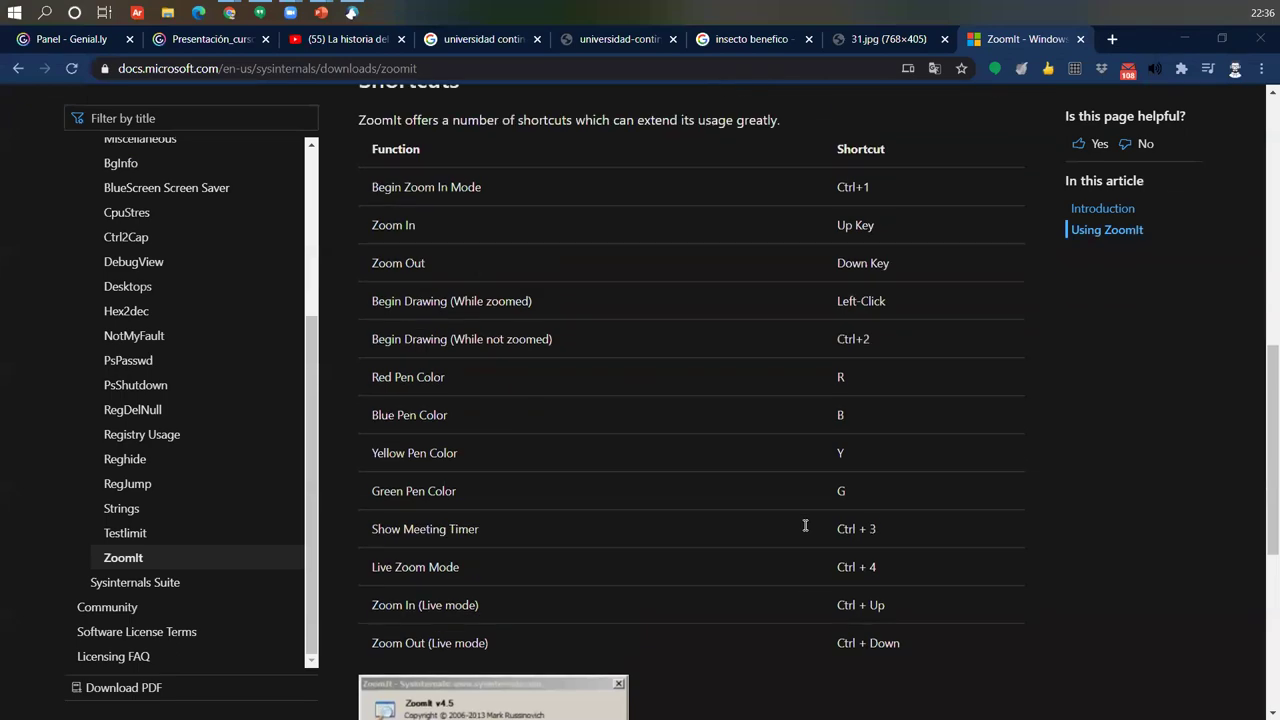
key(ctrl+1)
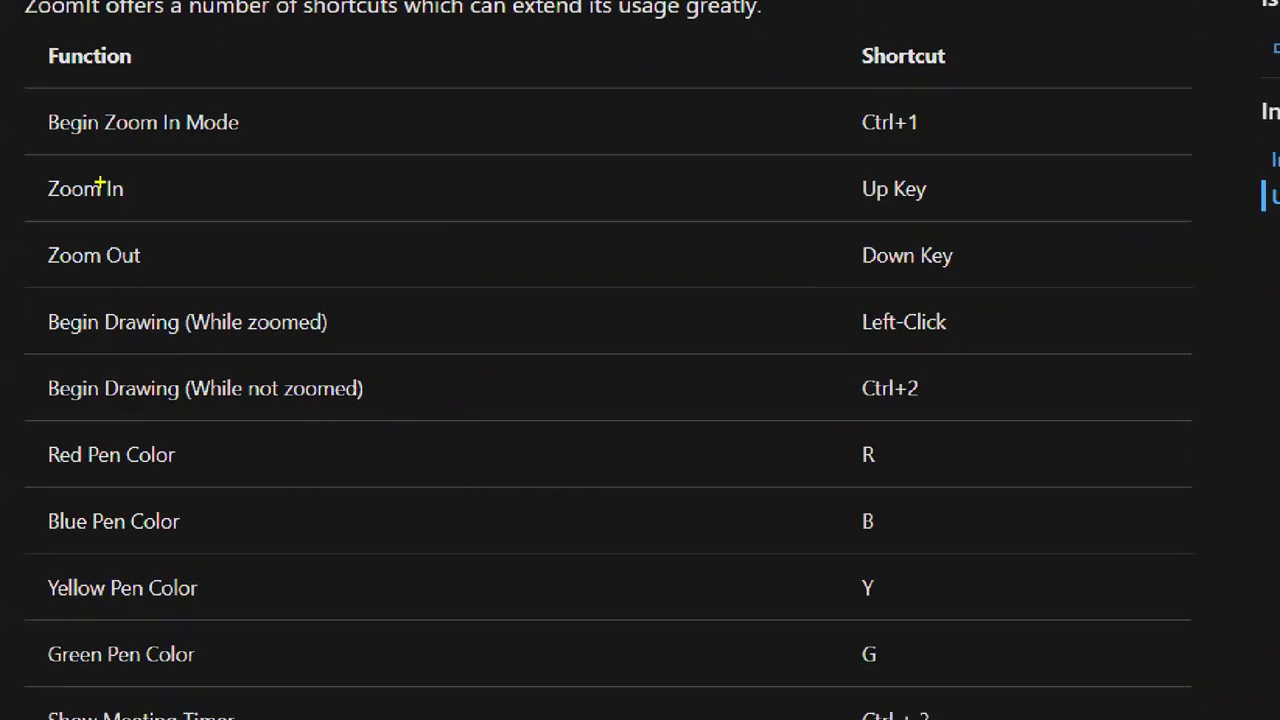
drag(46, 80, 958, 150)
drag(44, 155, 1040, 288)
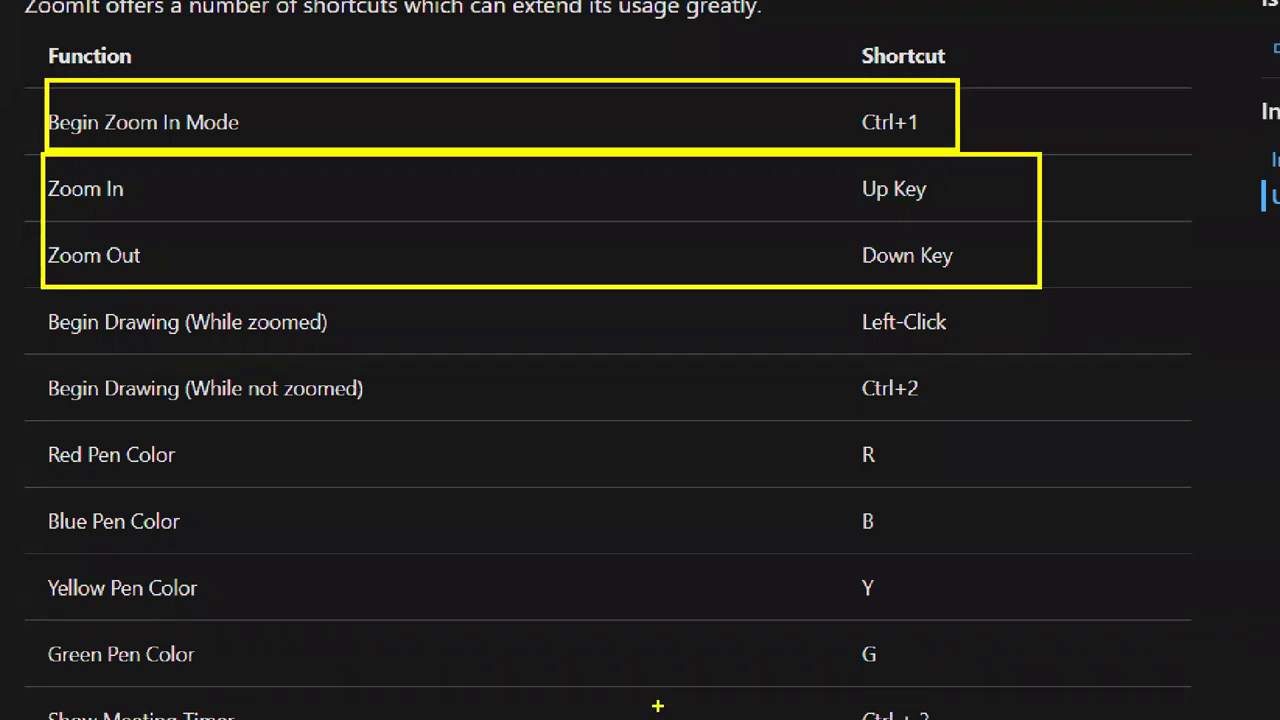
key(Escape)
- Show the ZoomIt meeting timer in full screen and exit it
scroll(602, 424, down, 1)
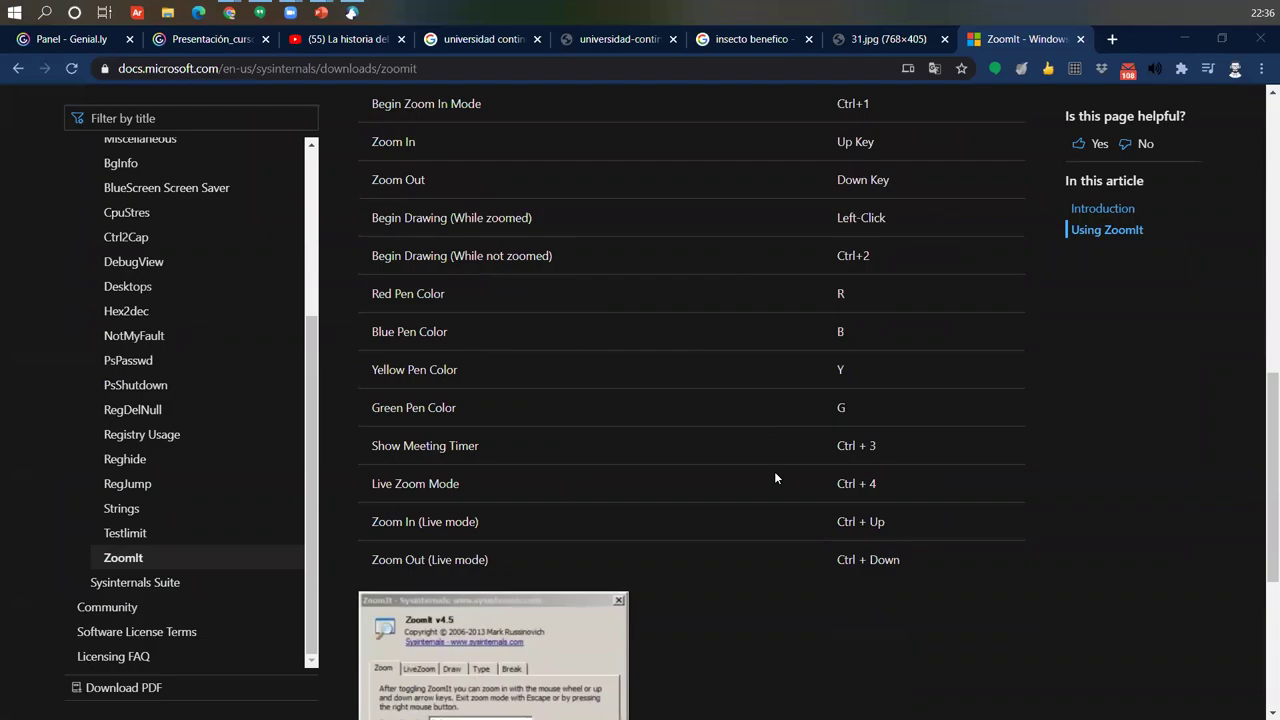
key(ctrl+3)
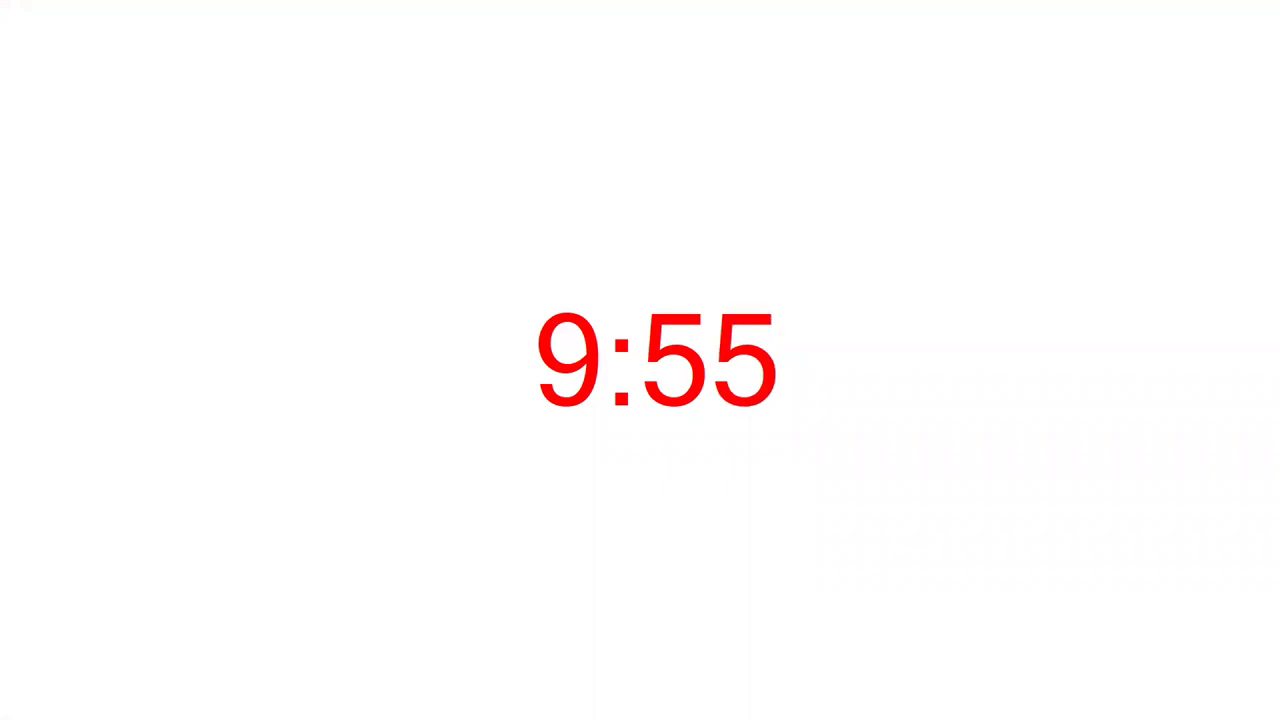
key(Escape)
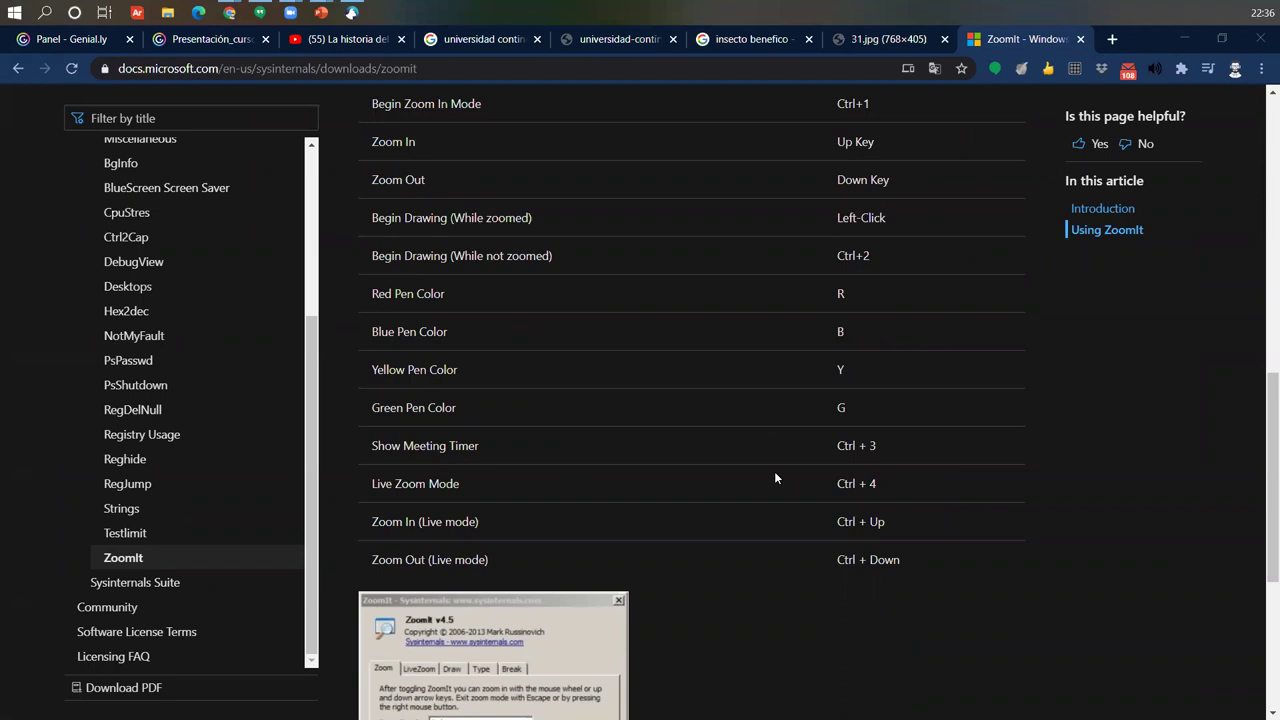
- Return to the ZoomIt page in the browser and download ZoomIt, saving it as ZoomIt (2) in the Descargas folder
scroll(743, 608, down, 3)
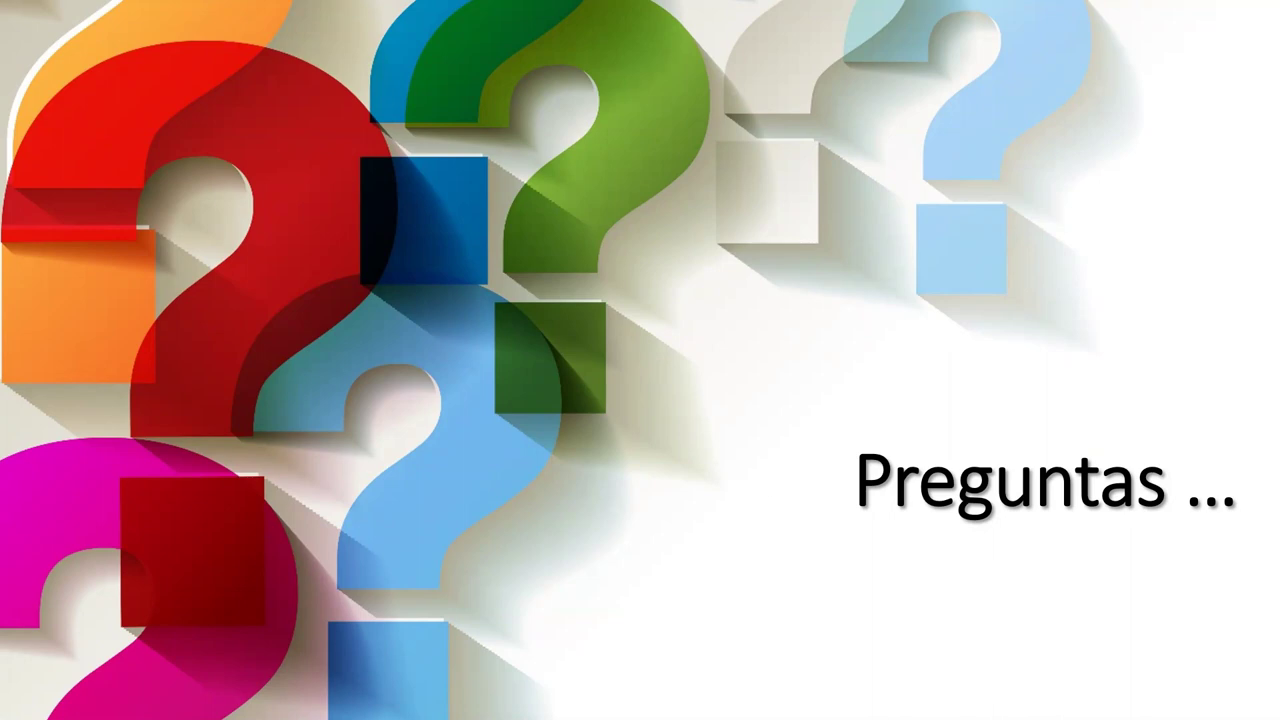
key(alt+Tab)
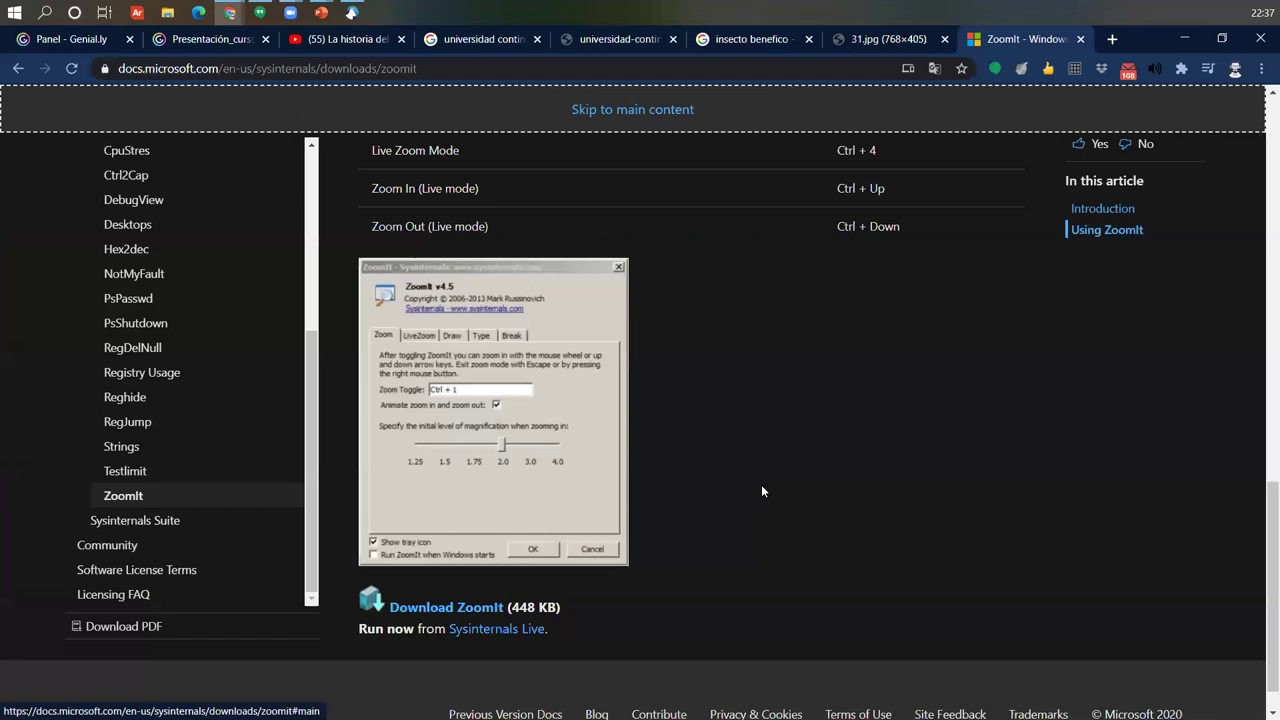
key(alt+Tab)
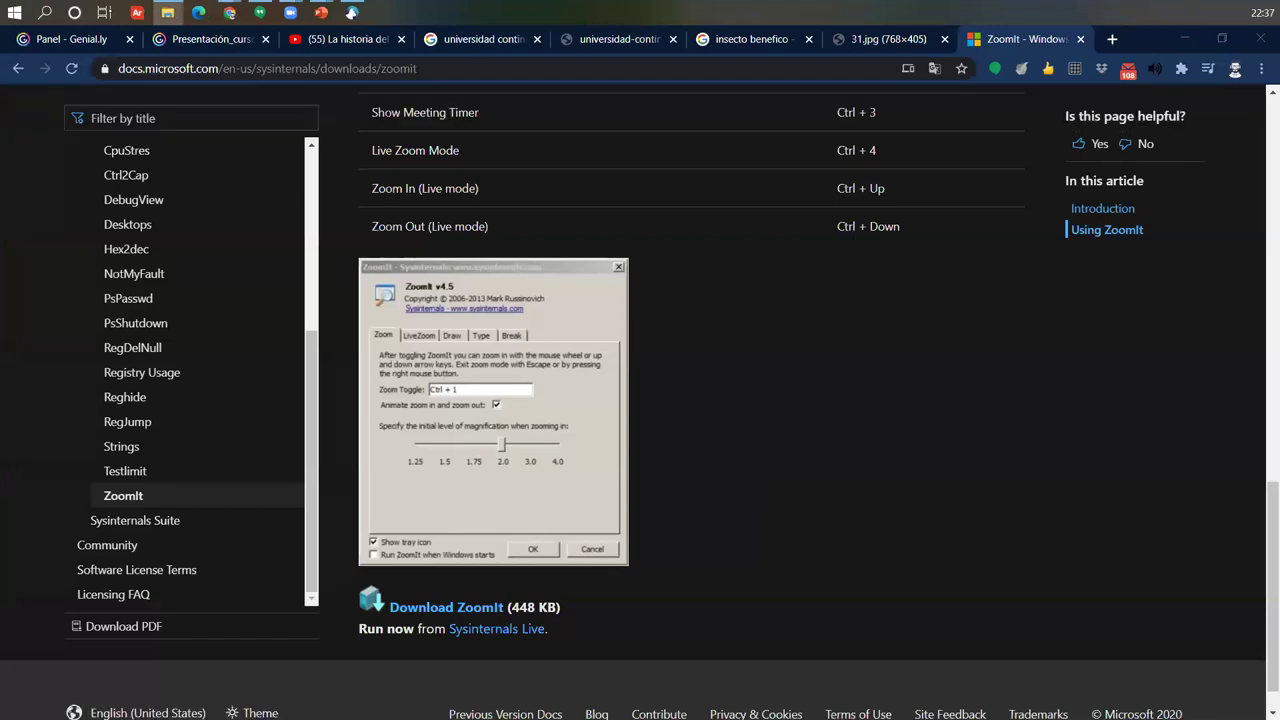
click(849, 316)
scroll(849, 316, up, 15)
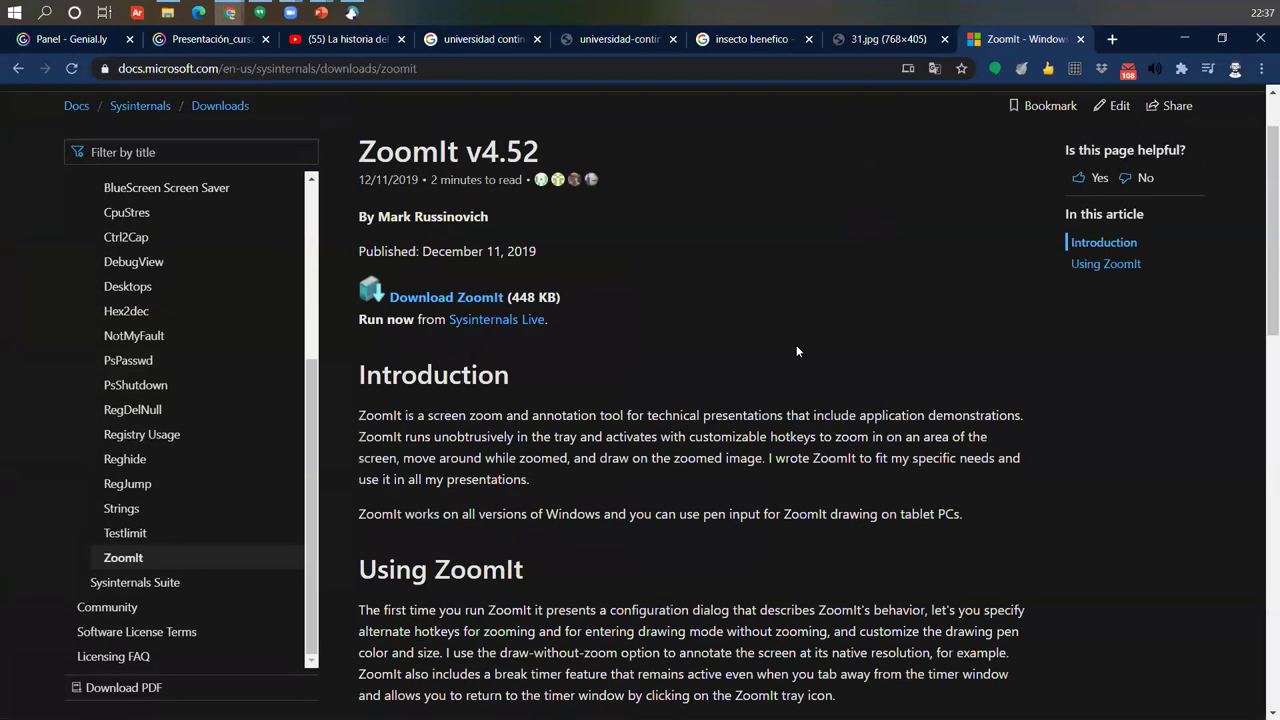
click(450, 381)
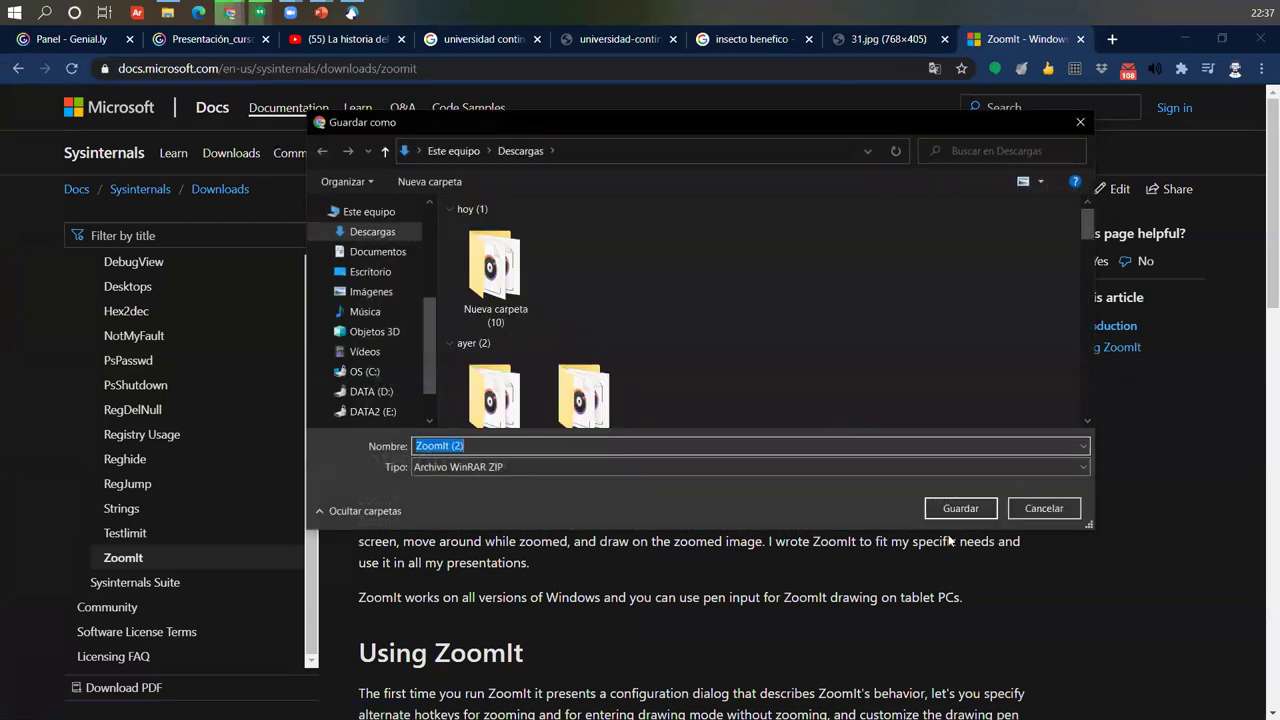
click(958, 508)
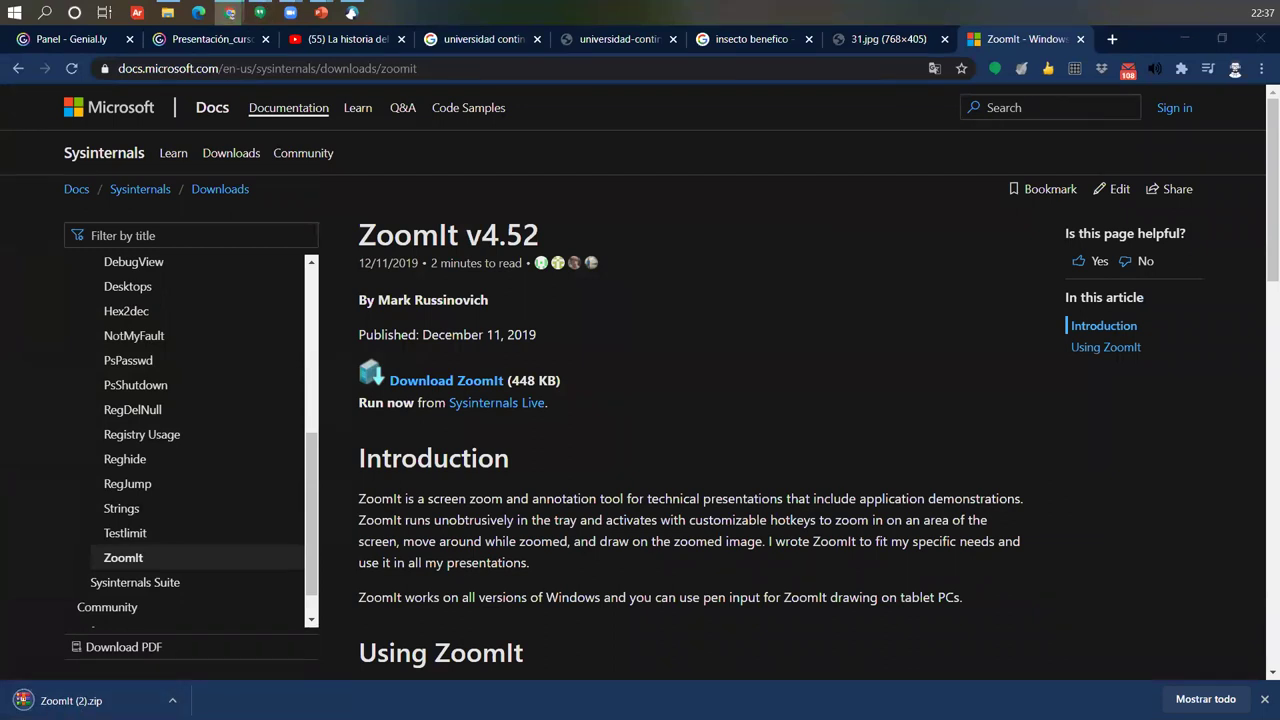
- Switch to File Explorer, open the Descargas folder and reposition its window so its files are in view
key(super+e)
click(490, 372)
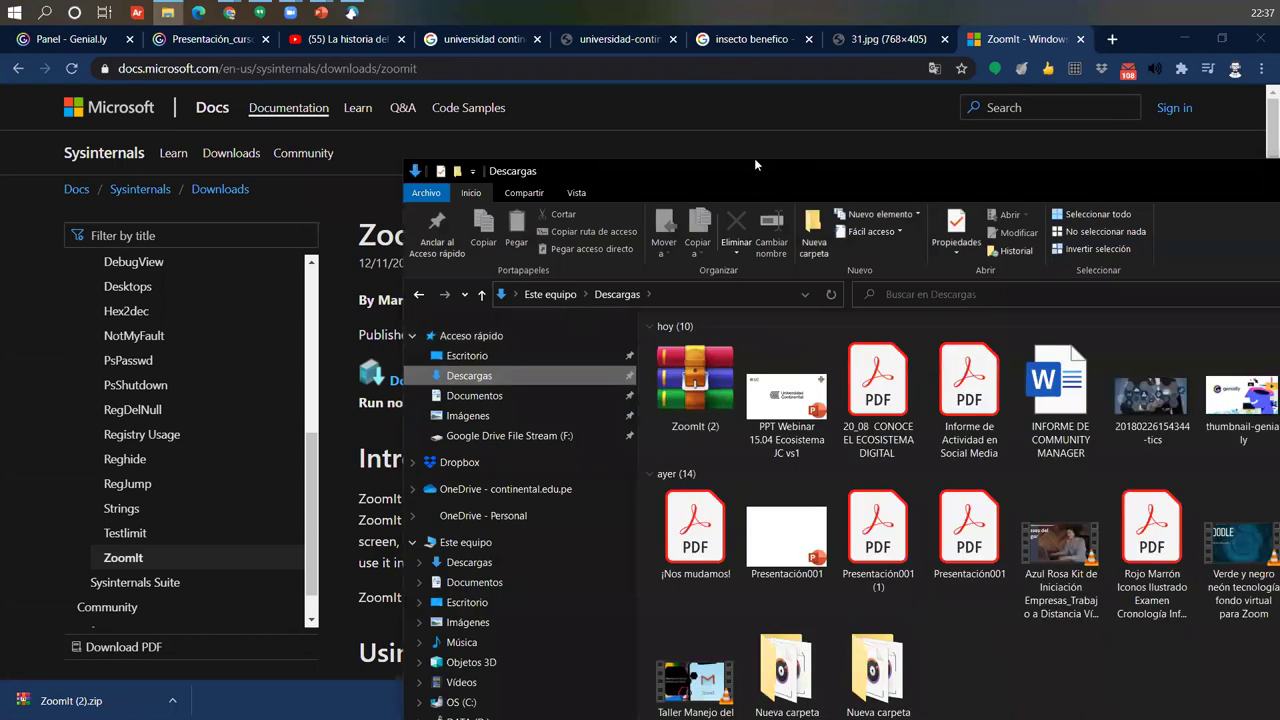
drag(756, 166, 682, 44)
- Extract the ZoomIt (2) archive within Descargas and open the extracted ZoomIt (2) folder in a maximized window
click(622, 268)
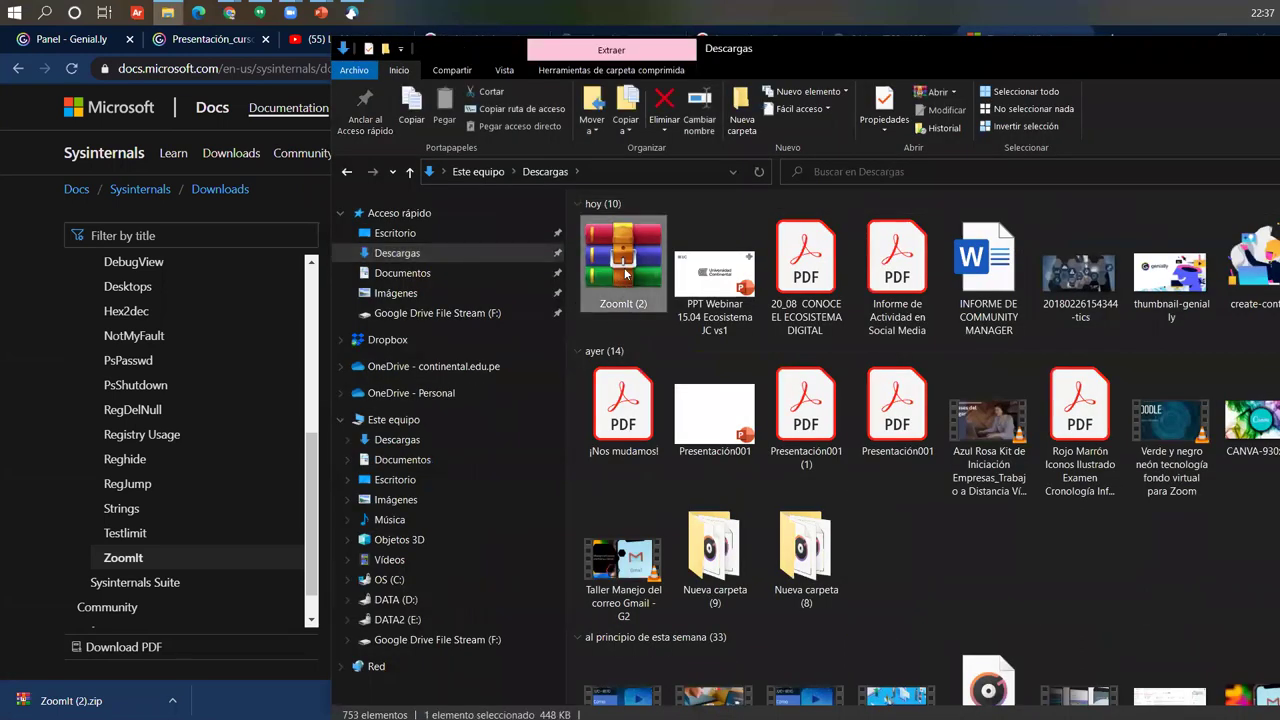
right_click(626, 273)
click(706, 380)
double_click(745, 54)
double_click(1137, 274)
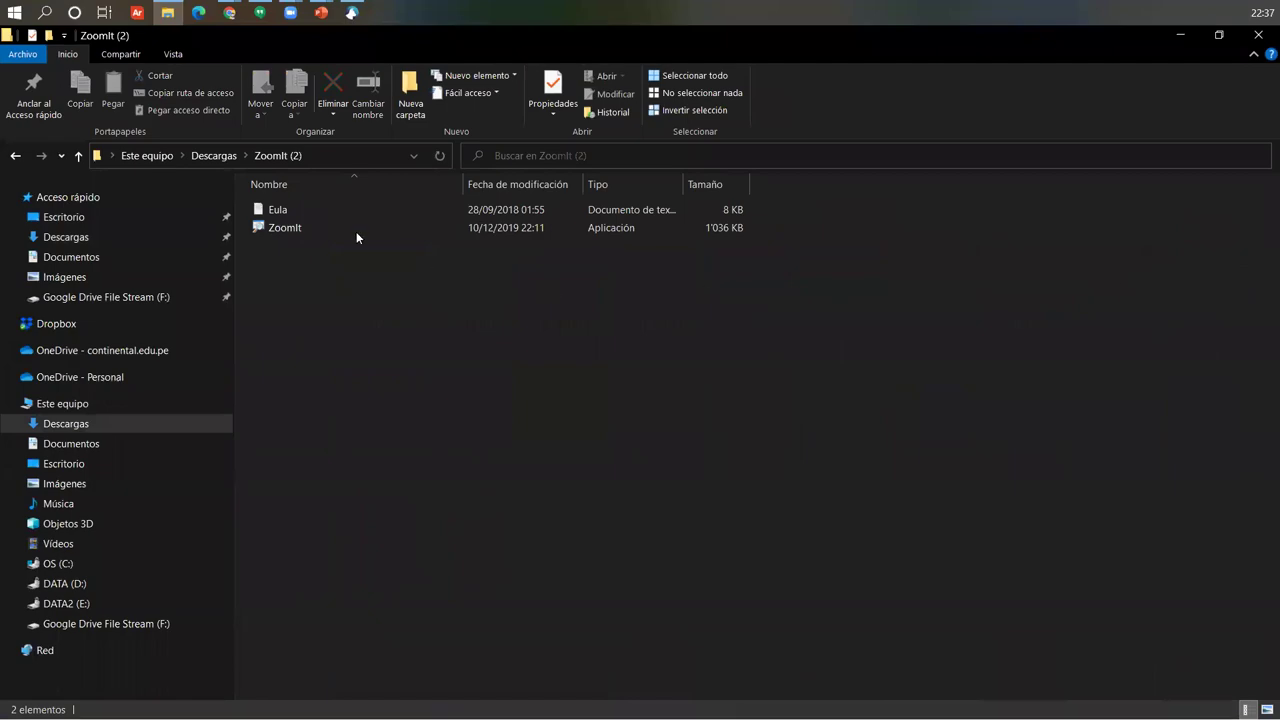
- Open the Eula file, skim through the Sysinternals license terms and close it
double_click(320, 215)
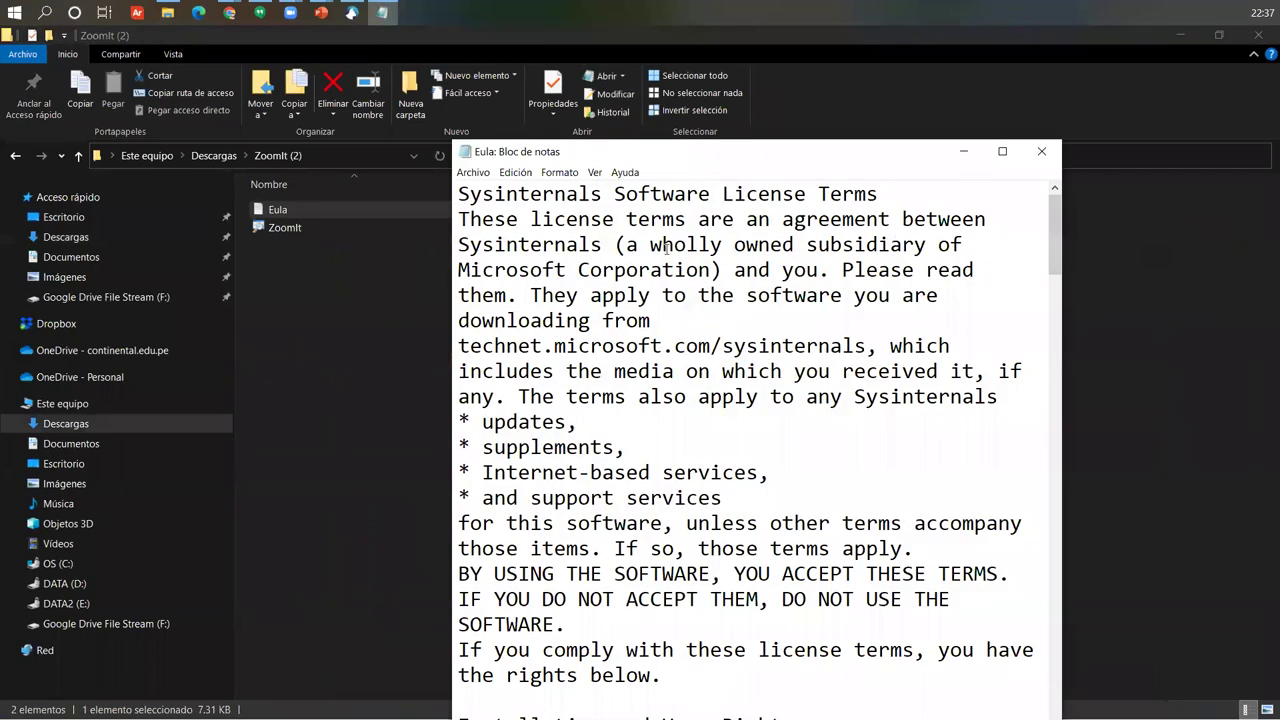
scroll(667, 247, down, 20)
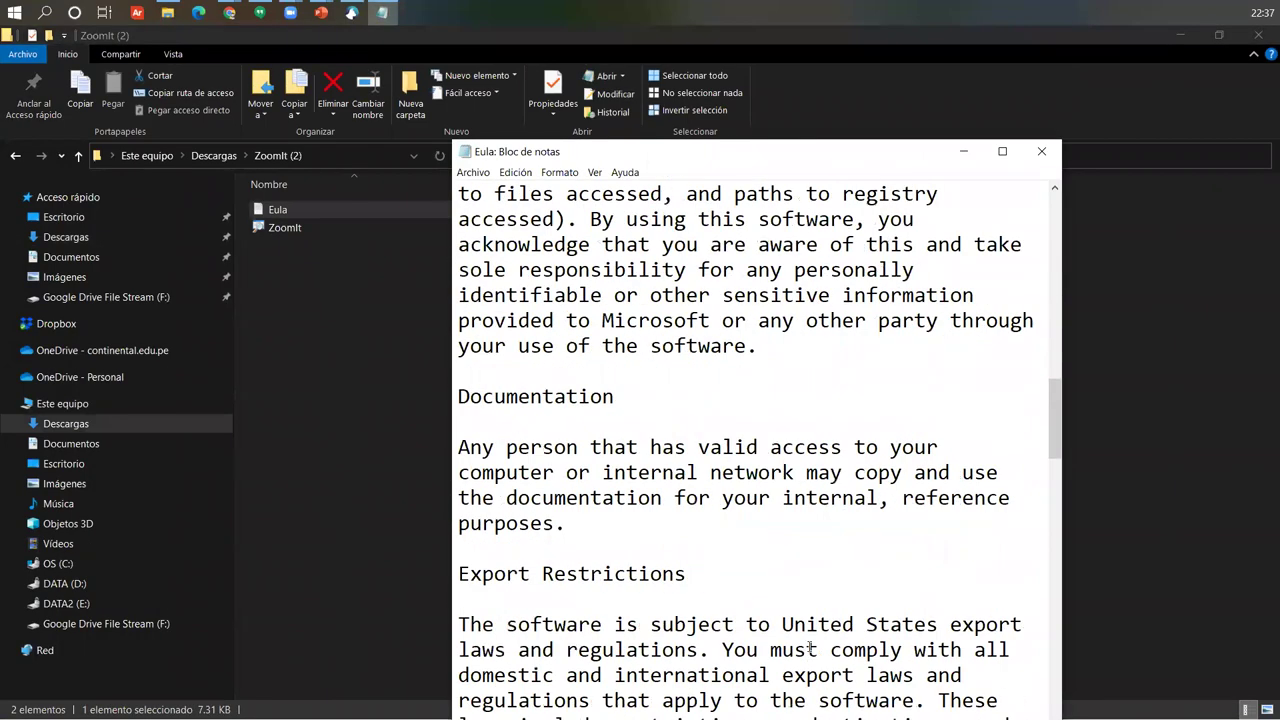
scroll(810, 650, down, 10)
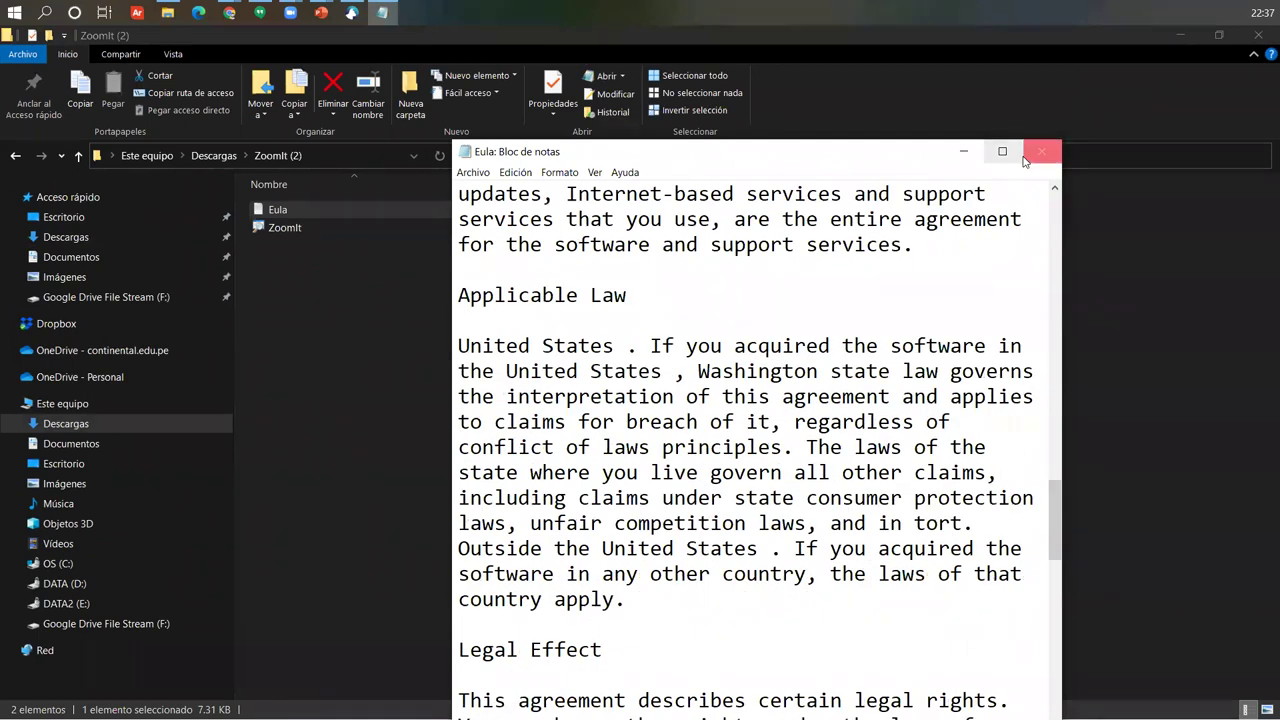
click(1038, 152)
- Zoom in on the ZoomIt application file, frame it and its tooltip with a yellow rectangle, and draw a yellow arrow to the file version
click(310, 230)
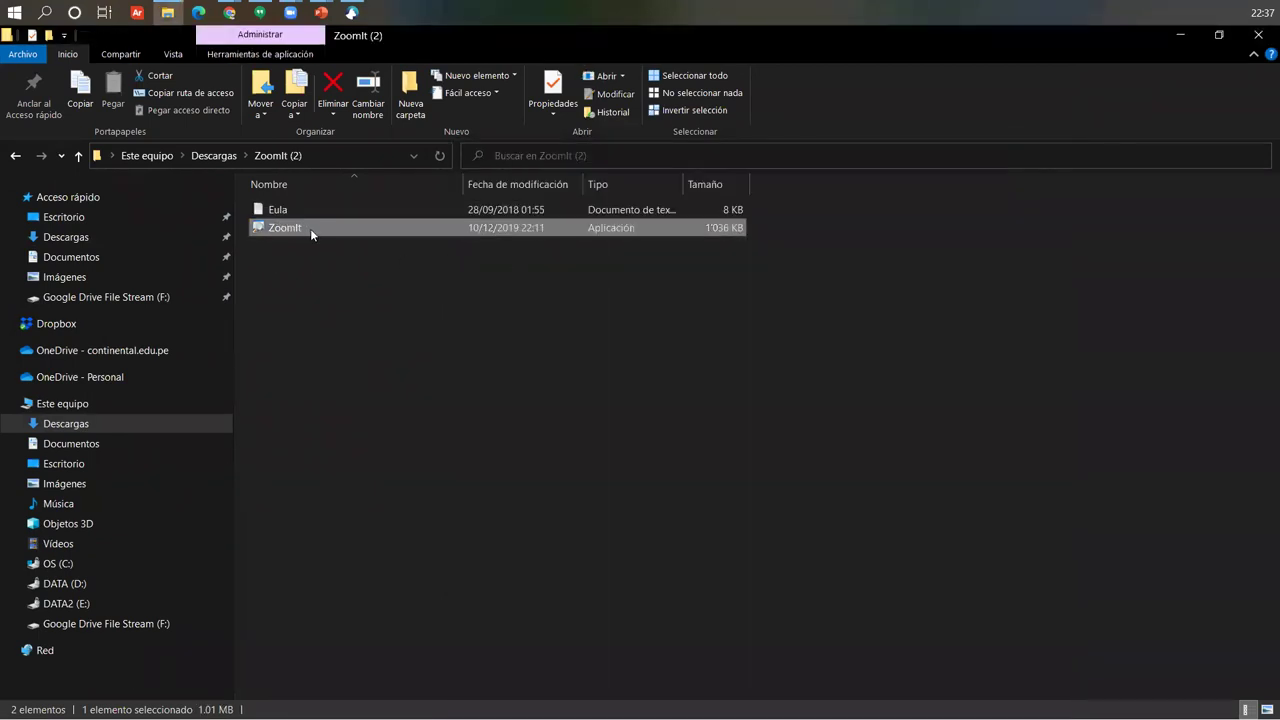
mouse_move(310, 228)
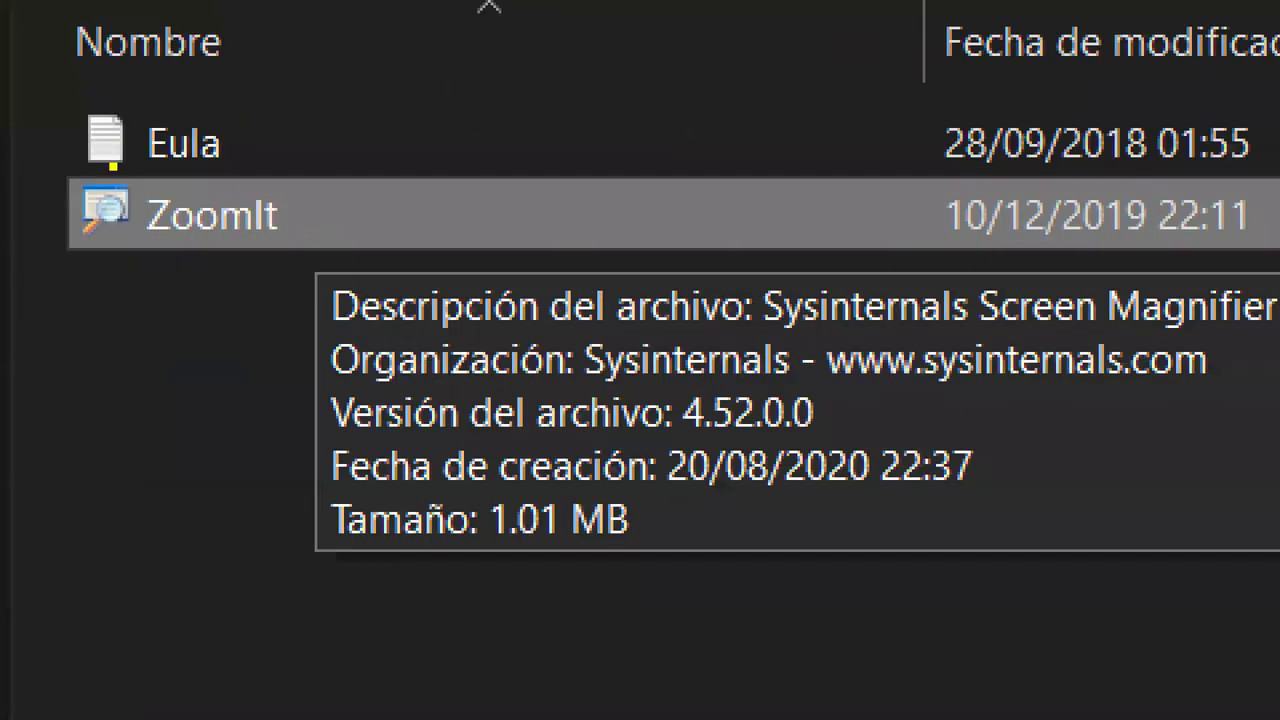
key(b)
mouse_move(20, 166)
mouse_down()
mouse_move(1268, 400)
mouse_move(1272, 600)
mouse_up()
key(y)
drag(766, 446, 1116, 688)
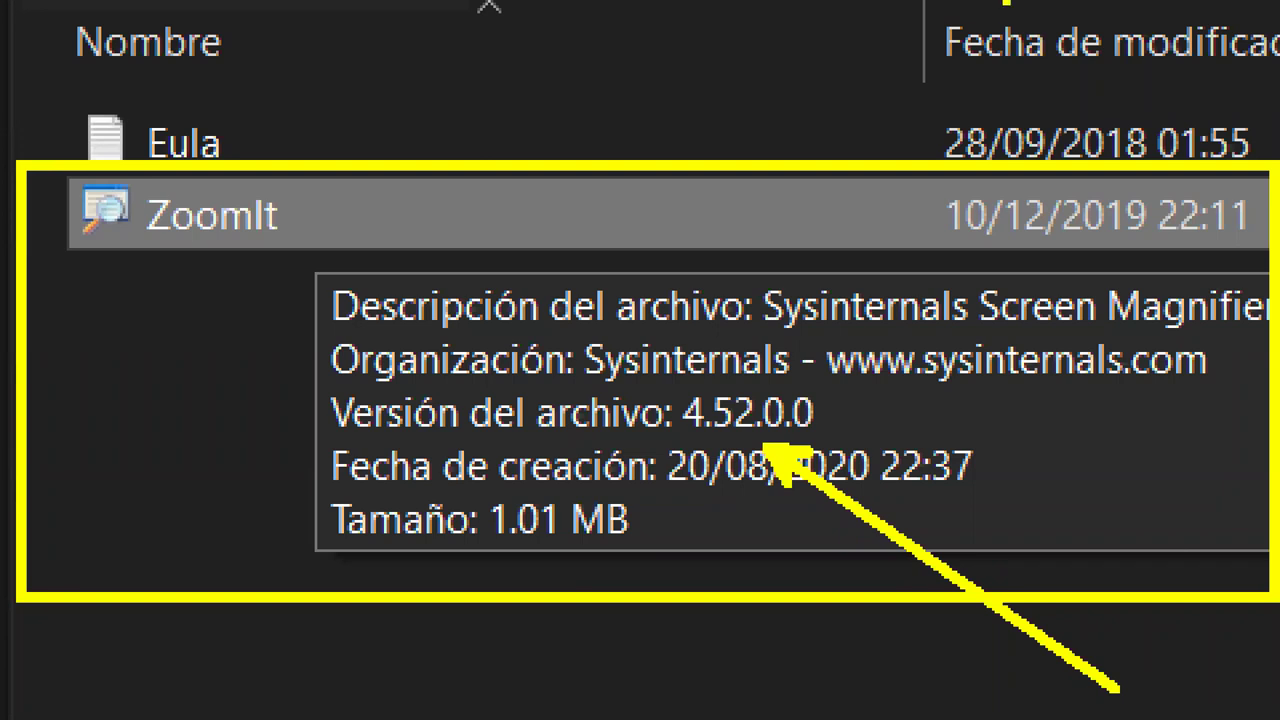
key(Escape)
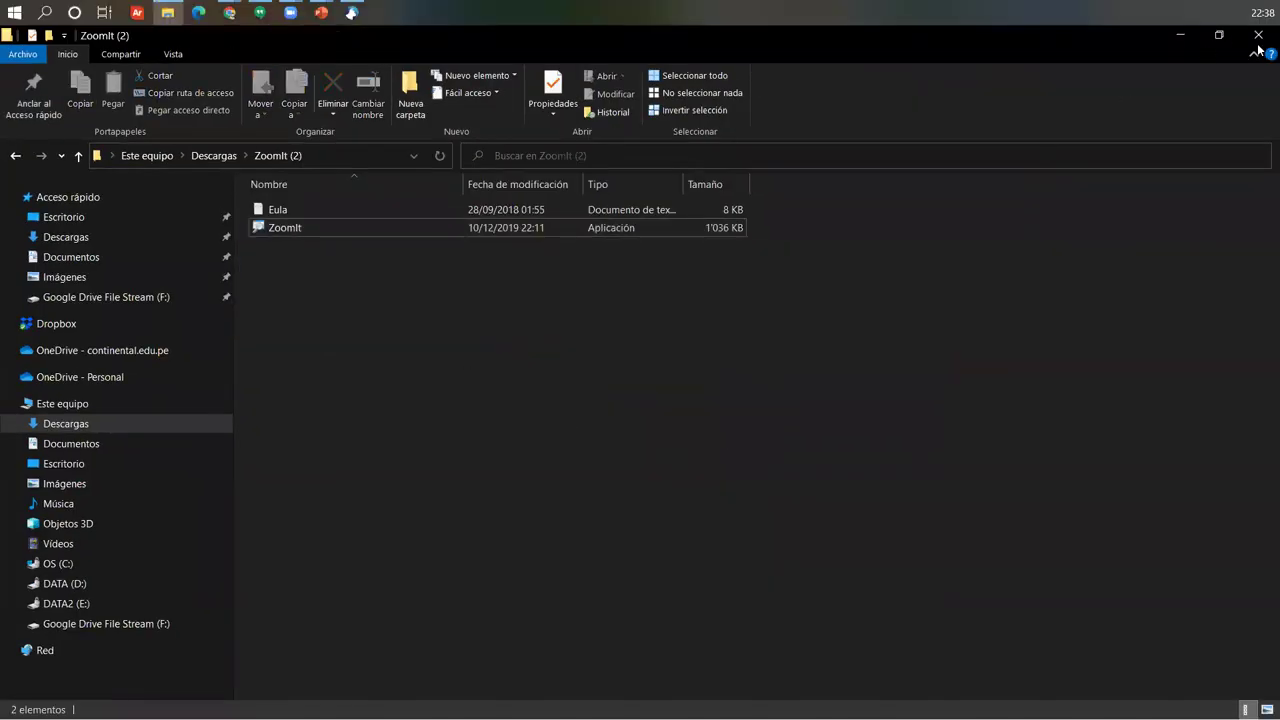
- Close the extracted folder, move the ZoomIt settings dialog aside, bring back the Preguntas slide and zoom in on the dialog
click(1258, 35)
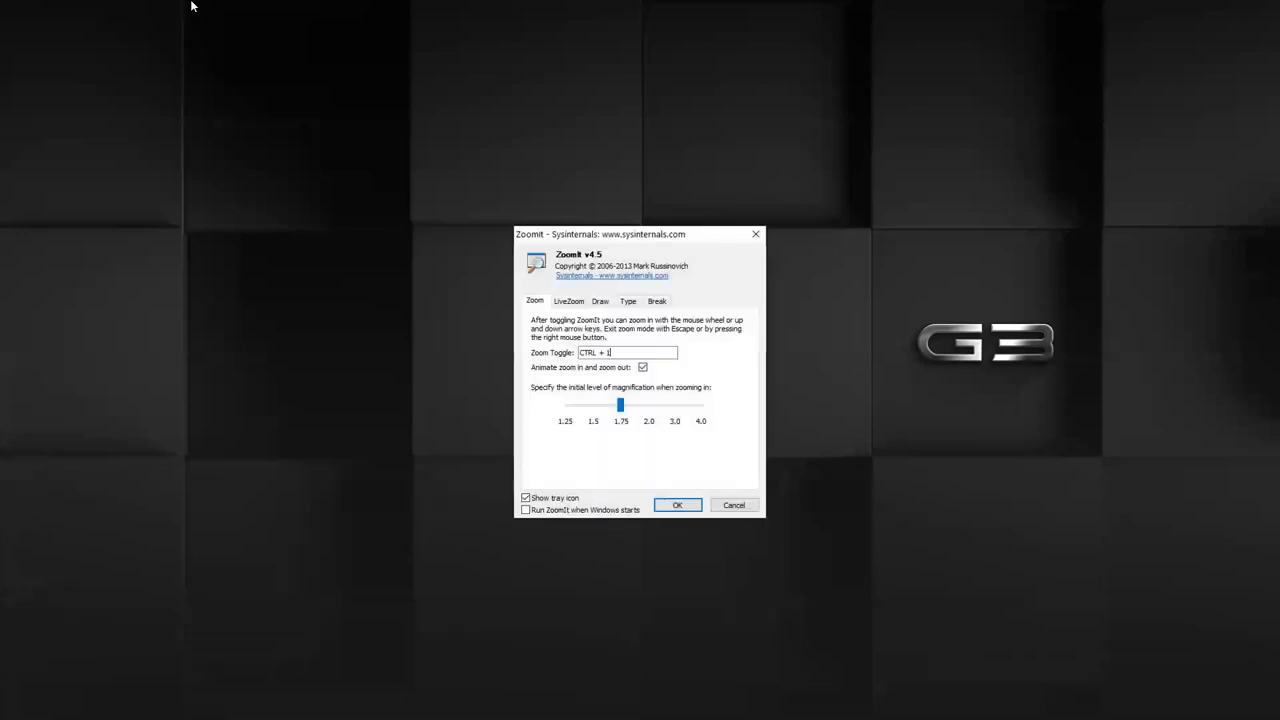
drag(603, 233, 740, 125)
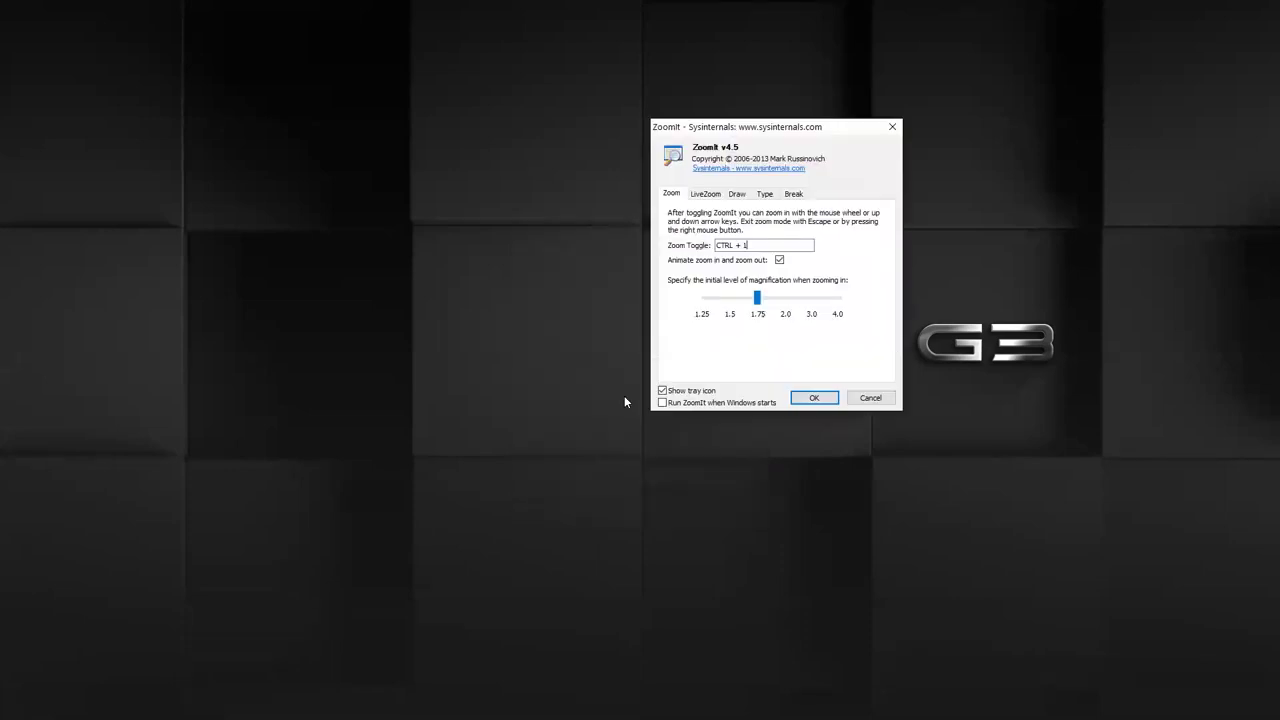
key(alt+Tab)
key(space)
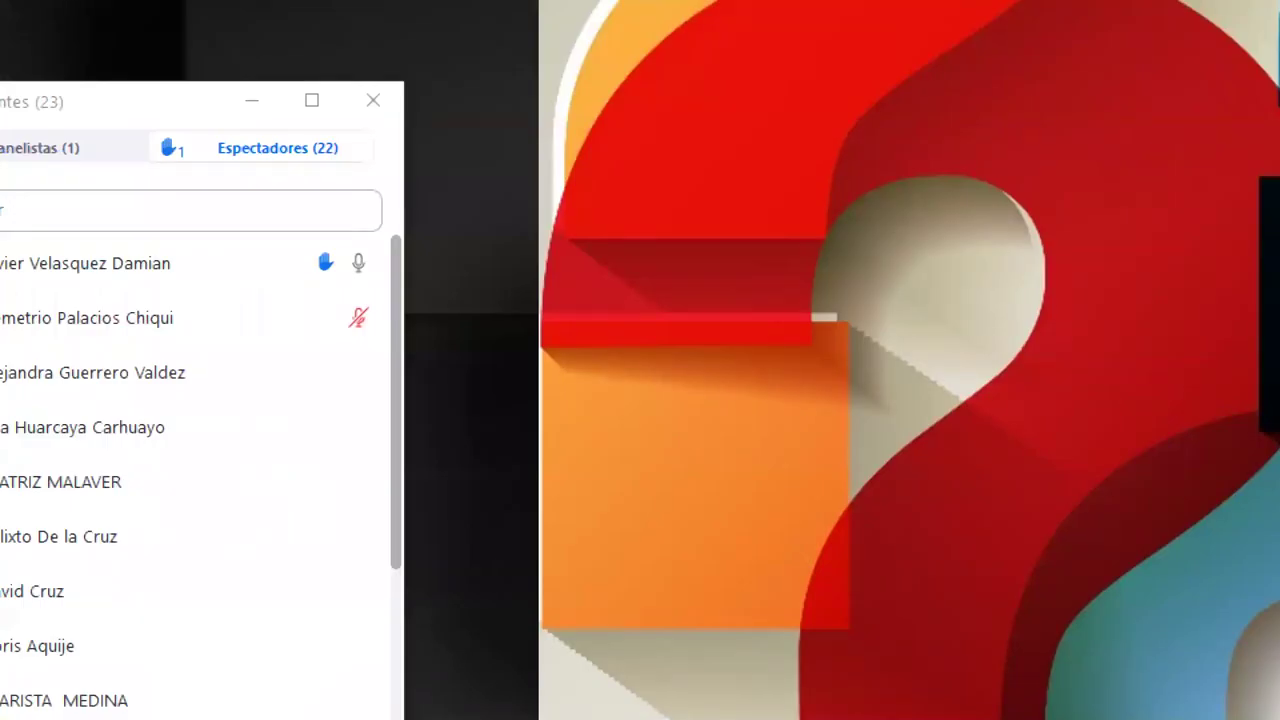
key(ctrl+1)
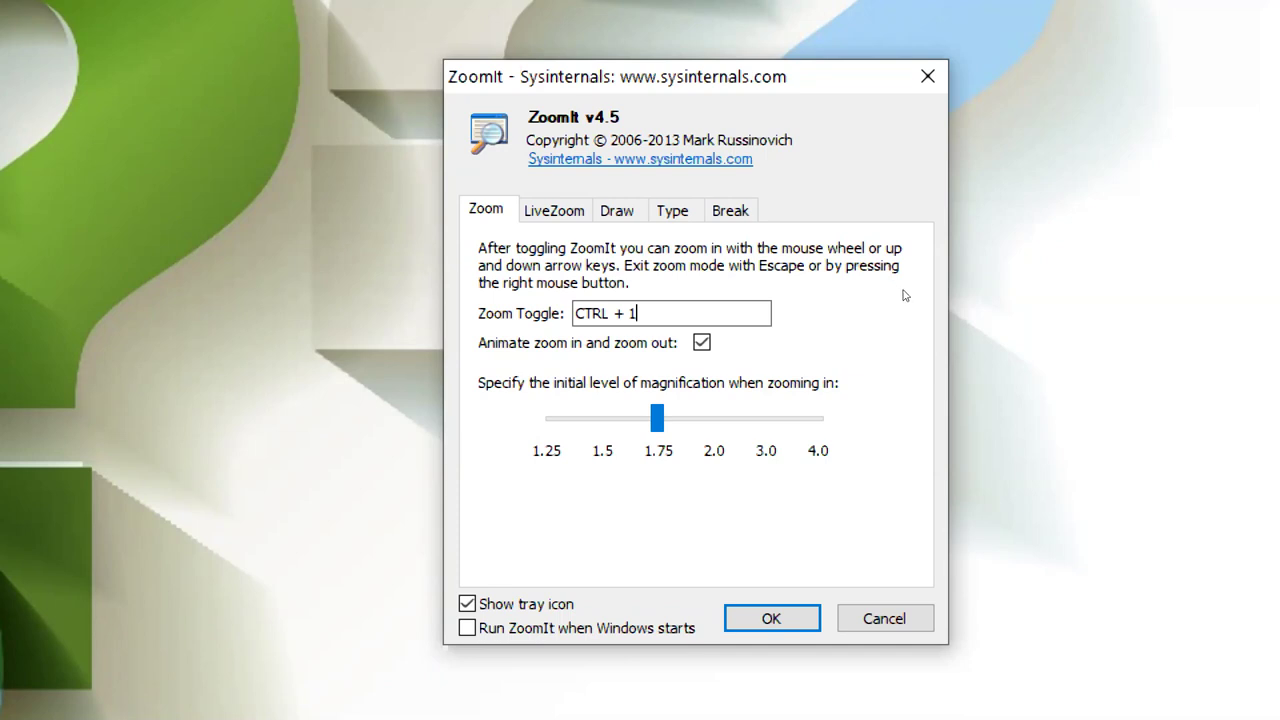
- Try the initial zoom magnification at 3.0 and set it back to 1.75
key(Tab)
key(Tab)
key(Right)
key(Right)
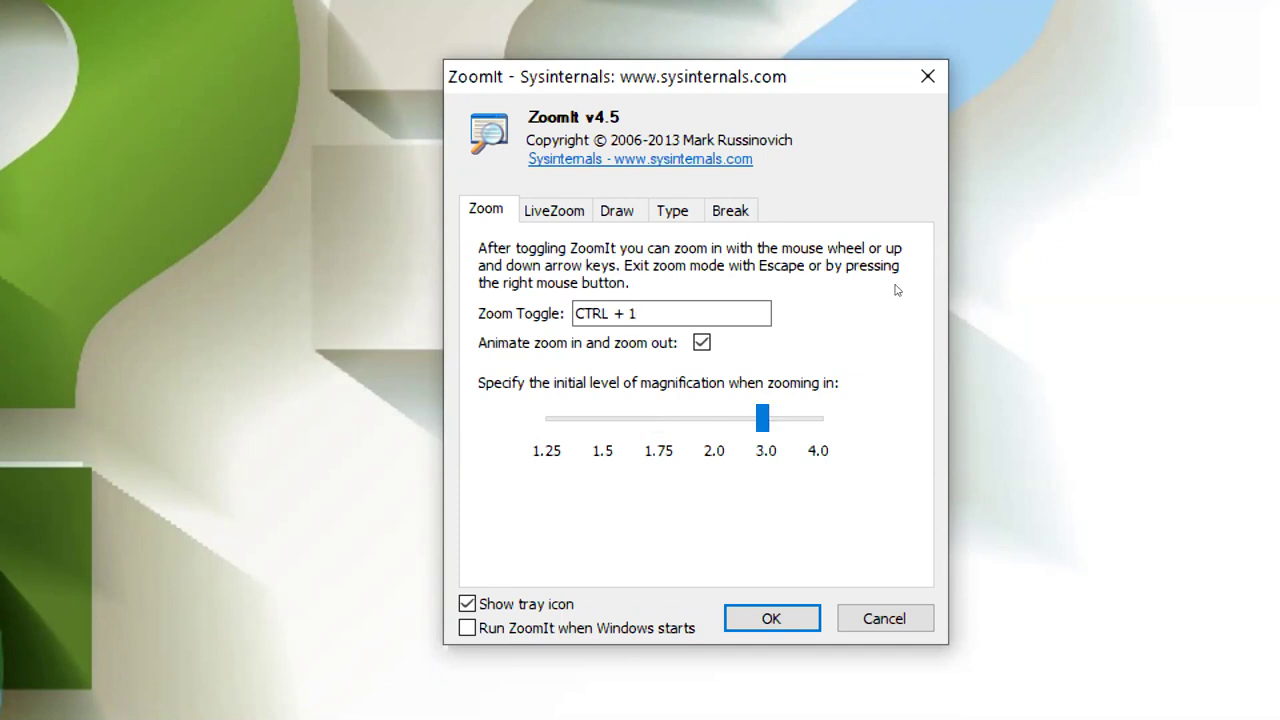
key(Left)
key(Left)
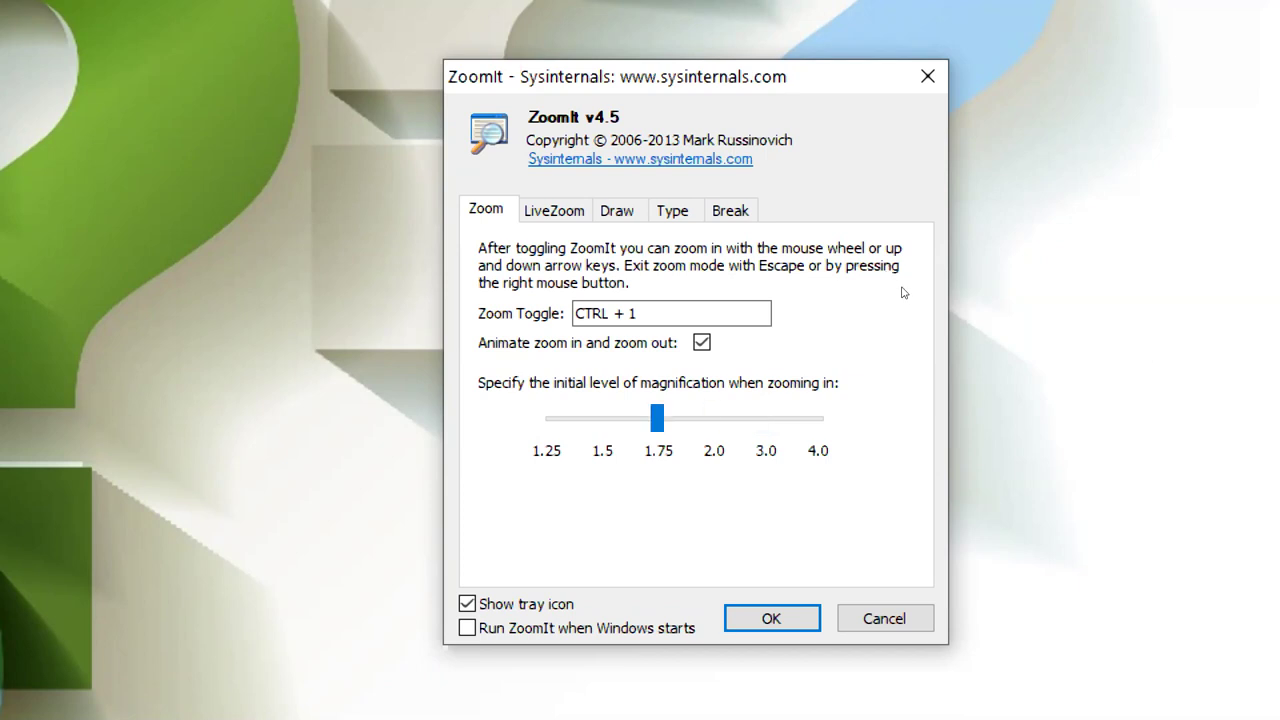
- Review the LiveZoom, Draw, Type and Break settings, including the text font choices, and dismiss the ZoomIt dialog without saving
key(ctrl+Tab)
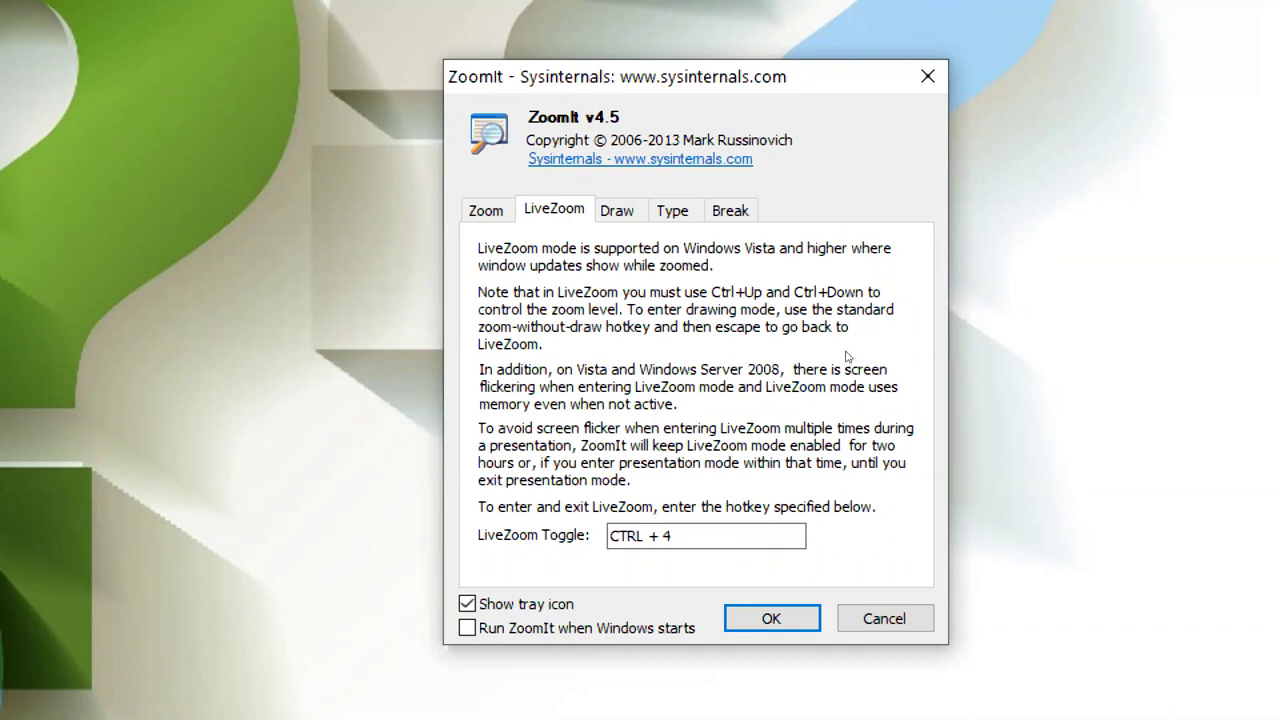
key(ctrl+Tab)
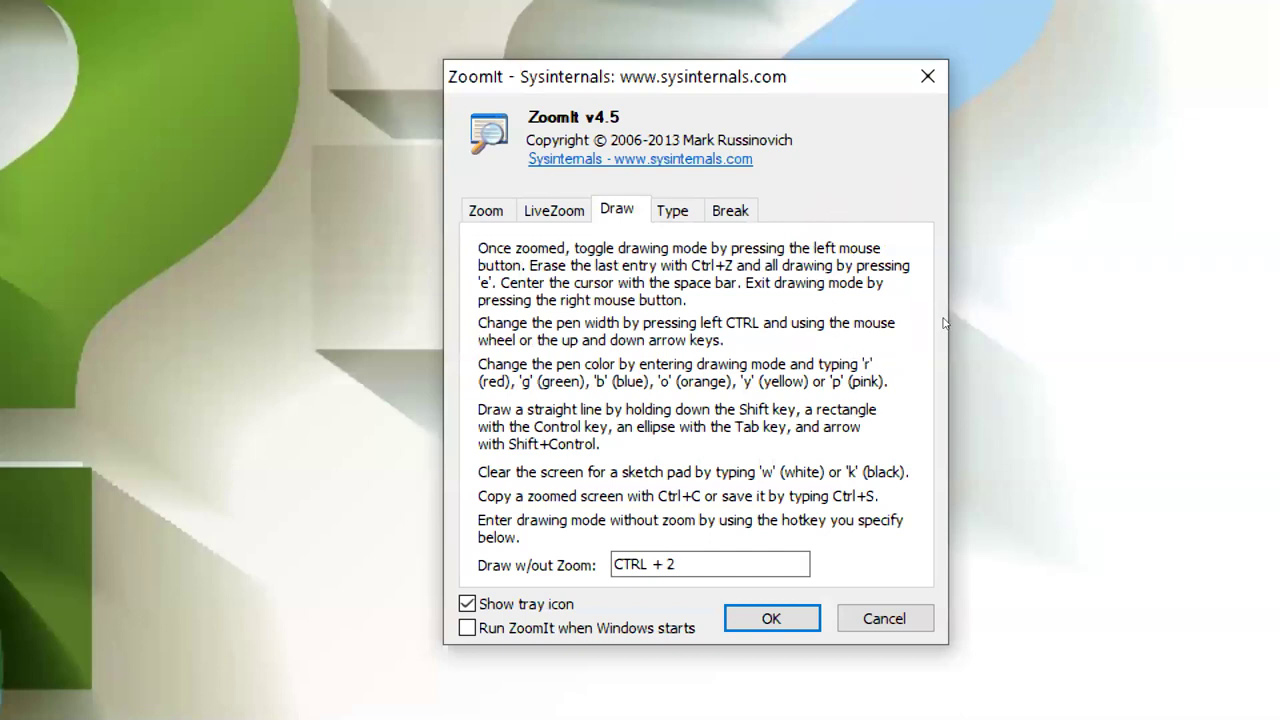
key(ctrl+Tab)
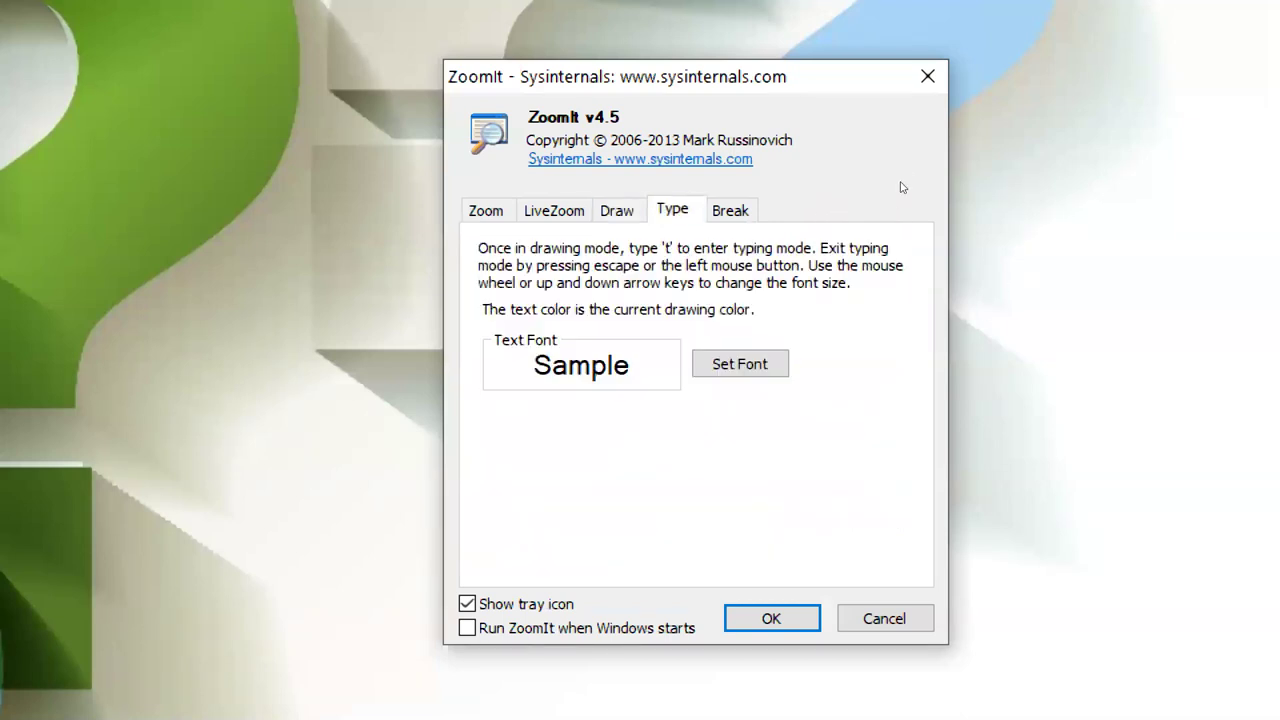
key(Tab)
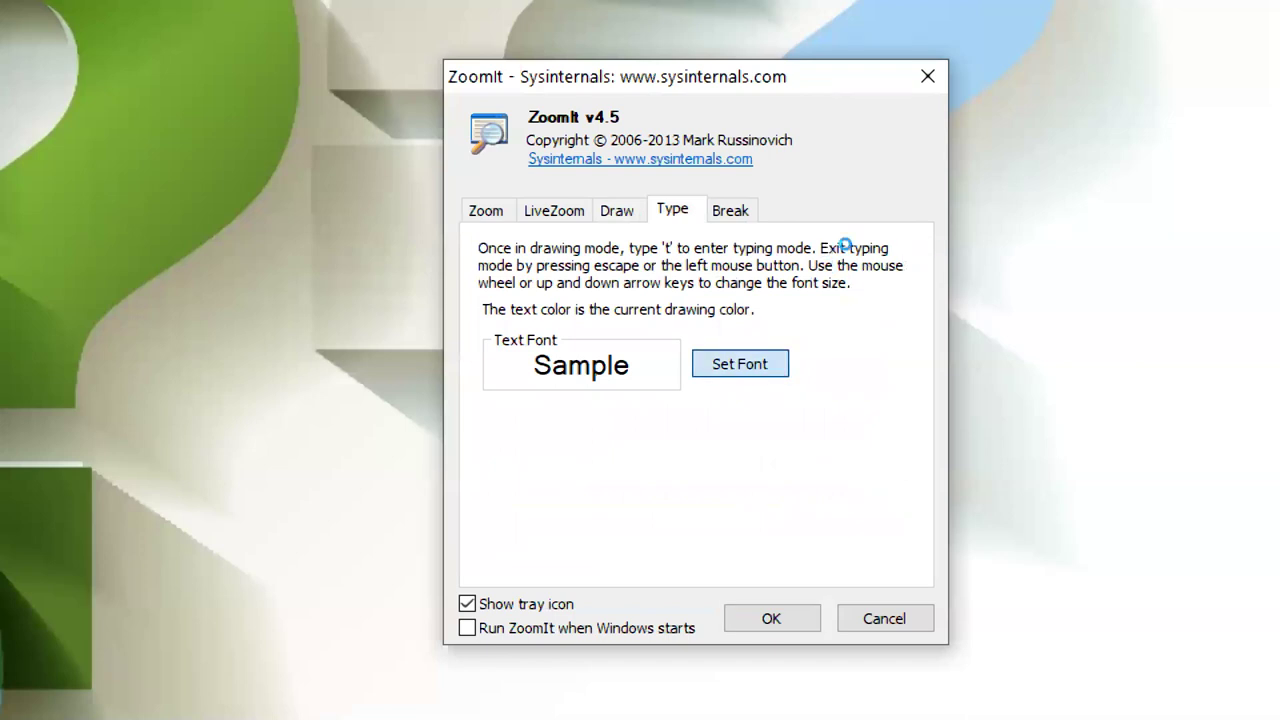
key(Return)
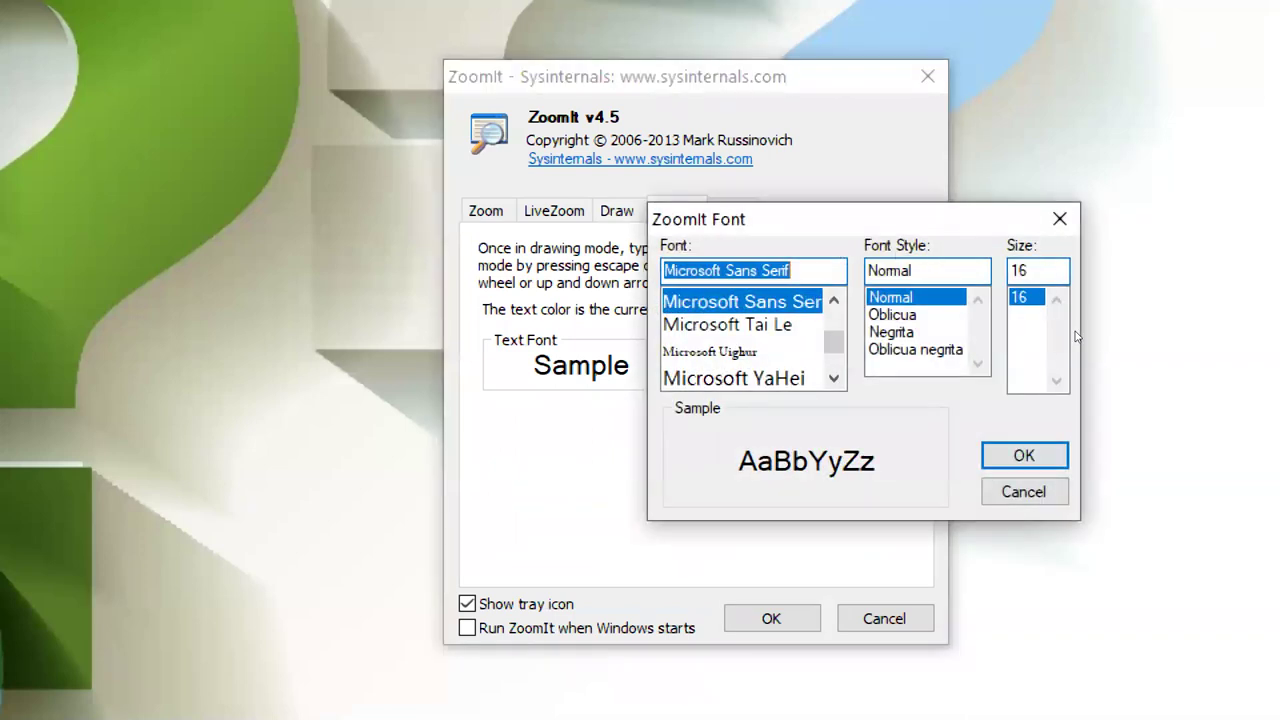
key(Escape)
key(ctrl+Tab)
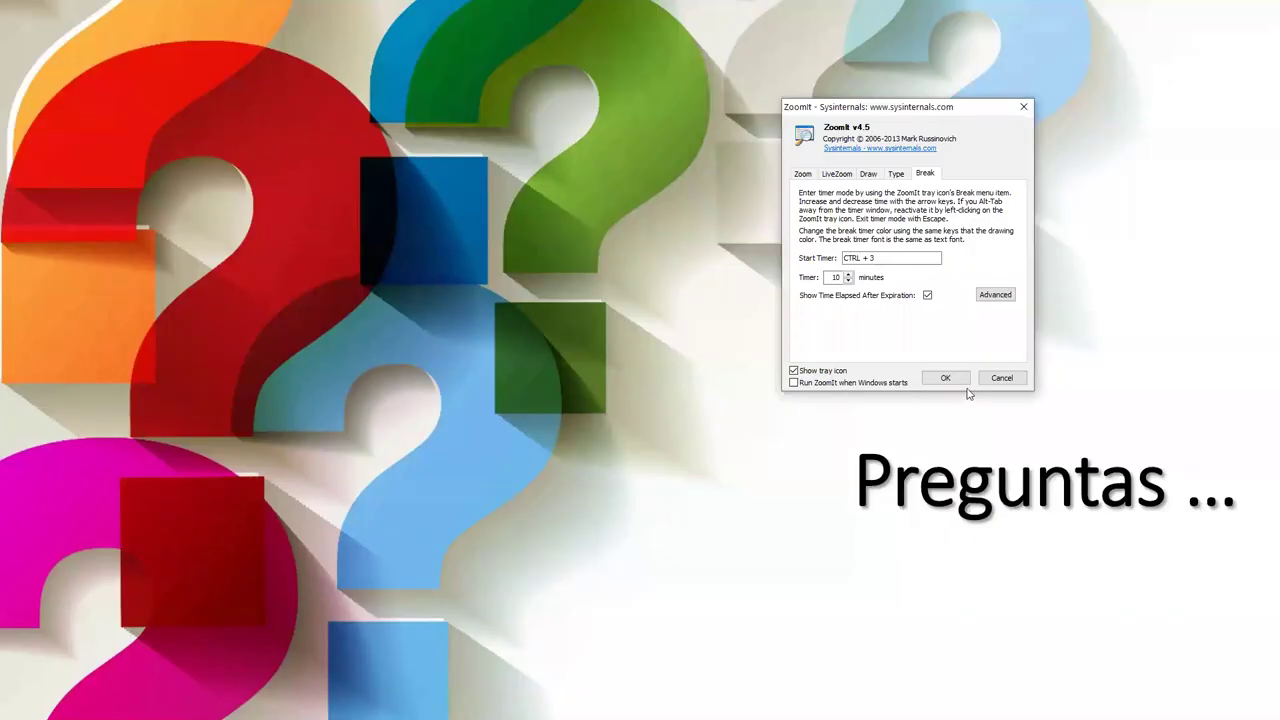
click(1002, 378)
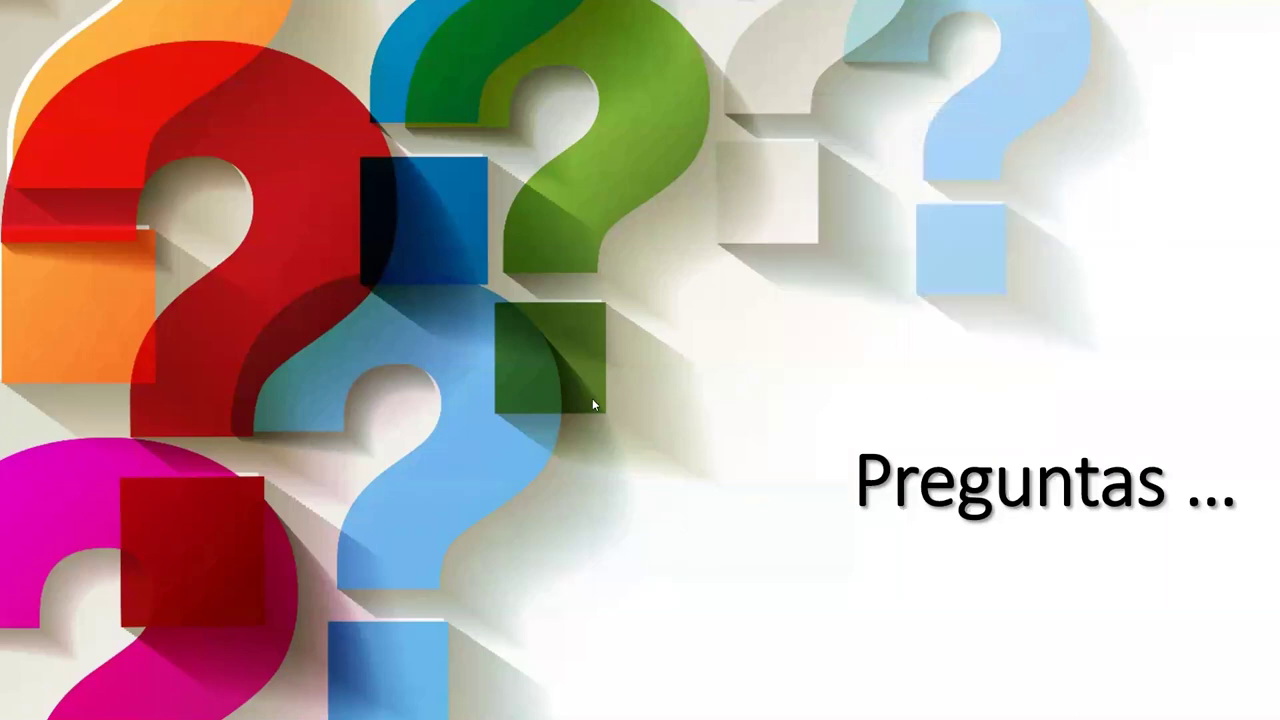